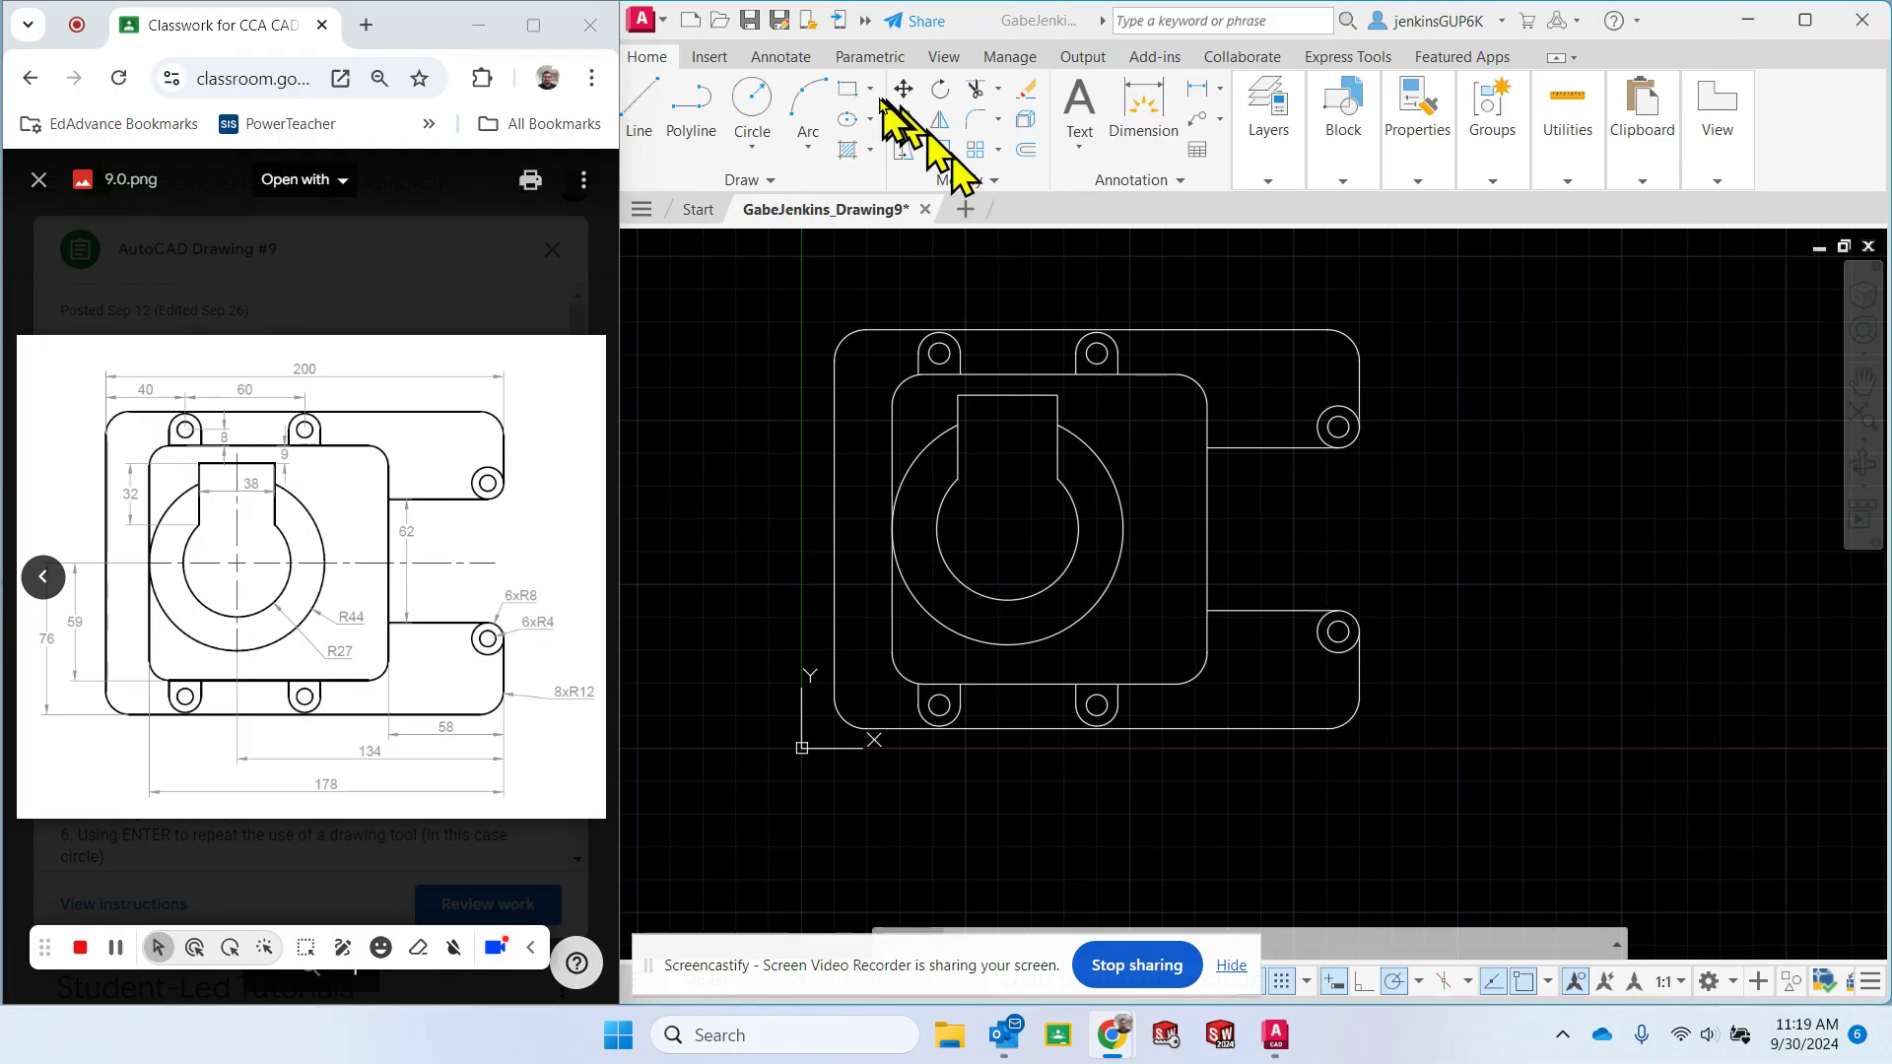
Create a new drawing from the Millimeters setup with layers template.
{"action": "left_click", "coordinate": [694, 29]}
{"action": "left_click", "coordinate": [691, 22]}
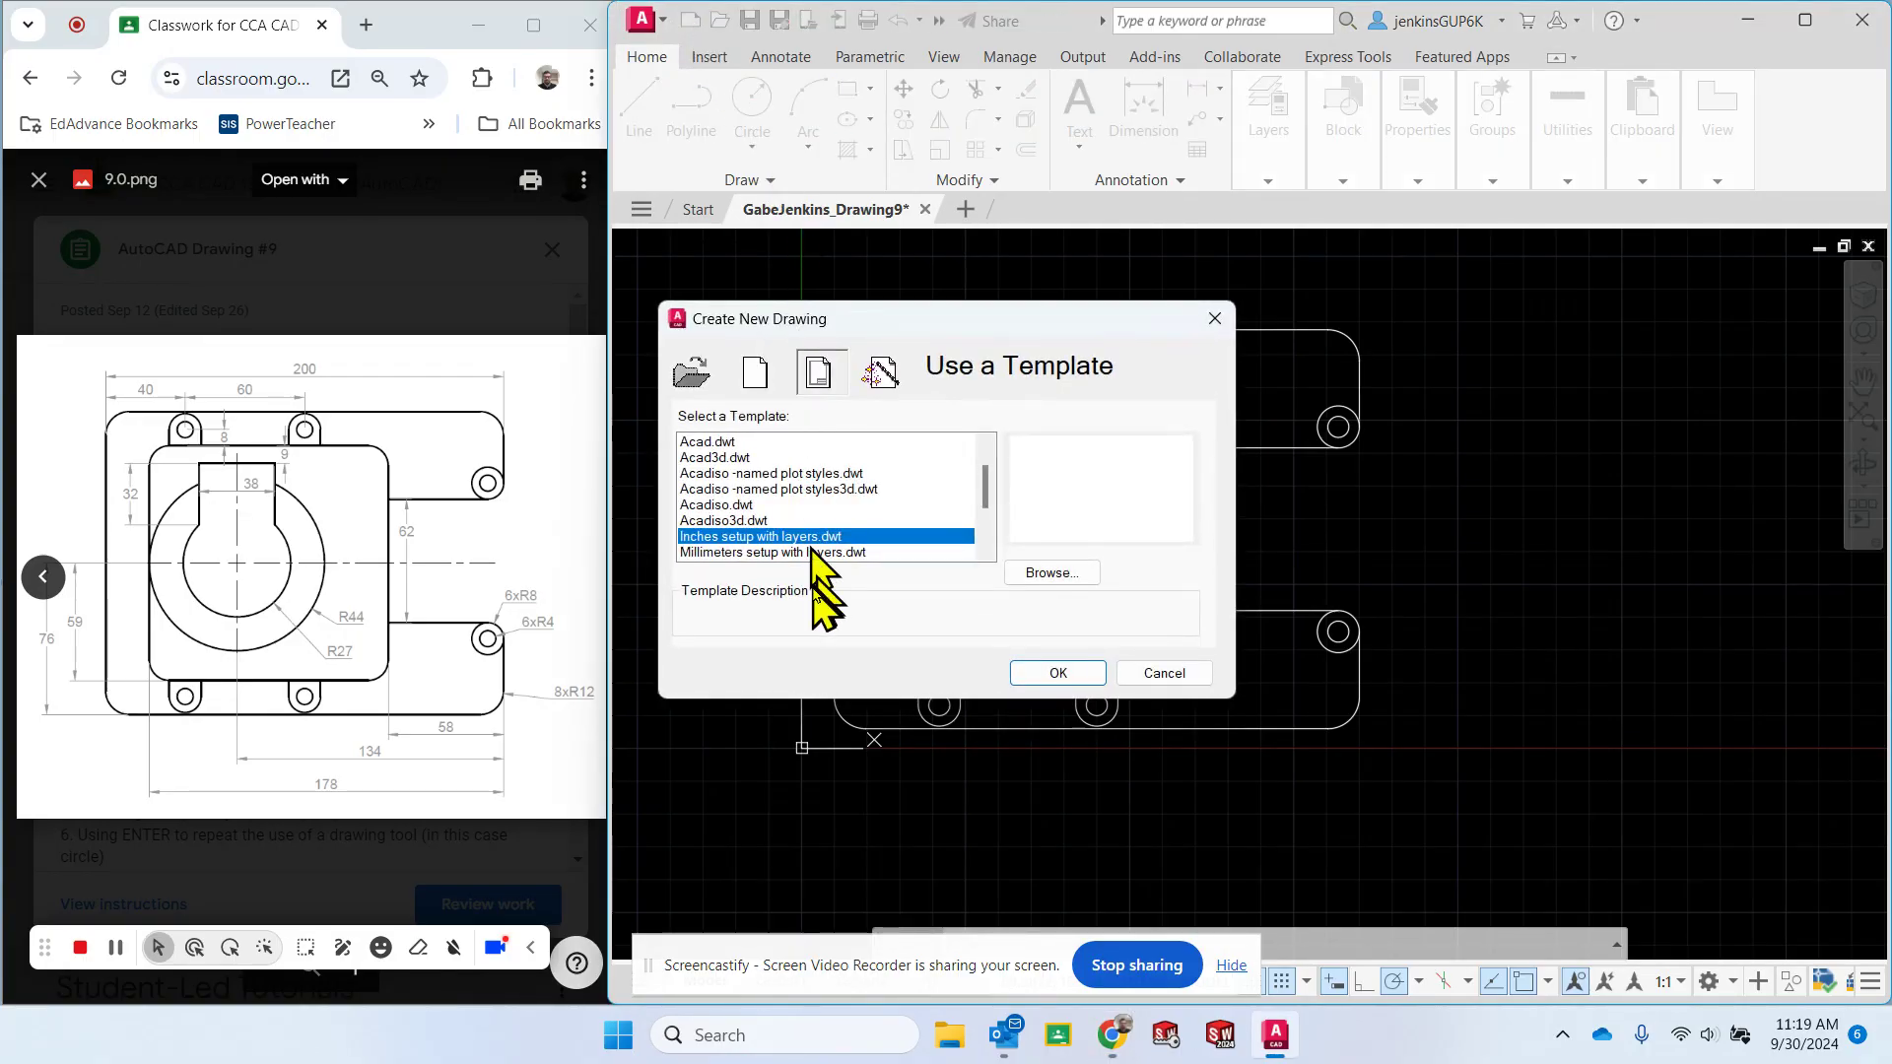
{"action": "scroll", "coordinate": [838, 532], "scroll_direction": "down", "scroll_amount": 1}
{"action": "left_click", "coordinate": [801, 491]}
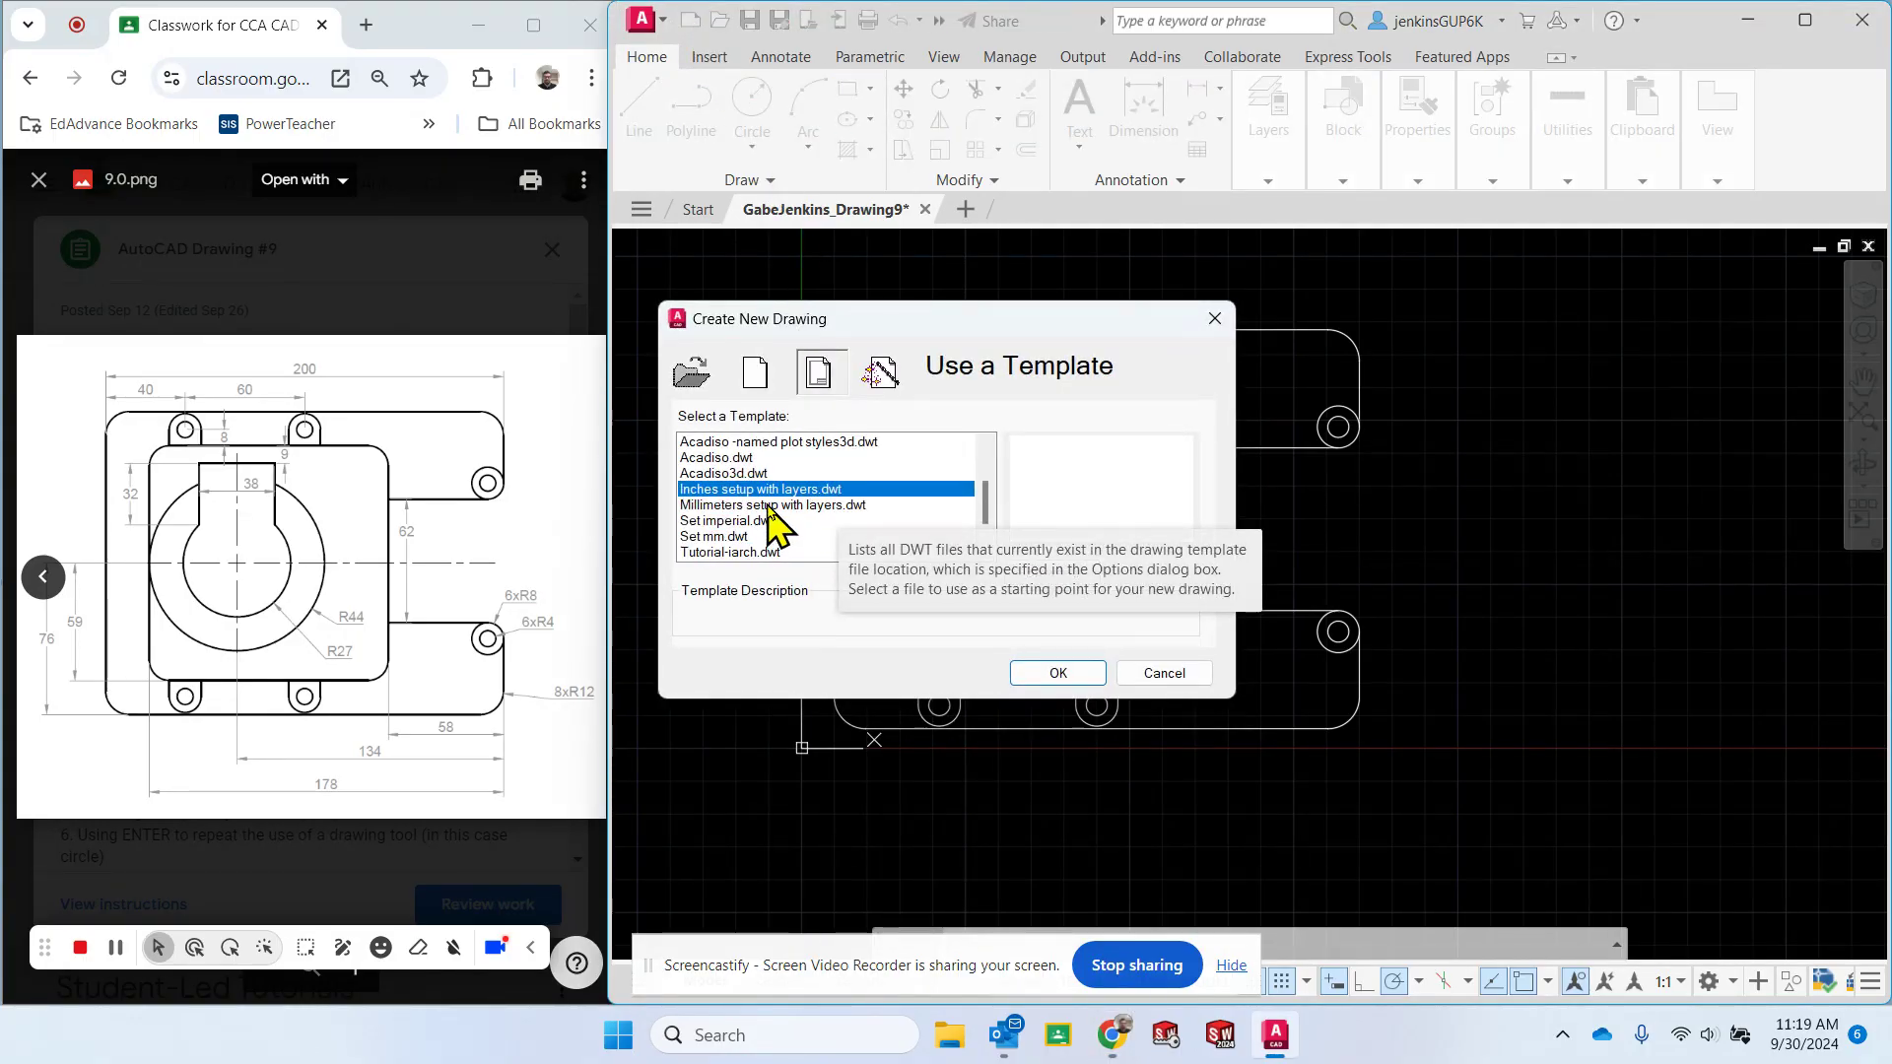
{"action": "key", "text": "Return"}
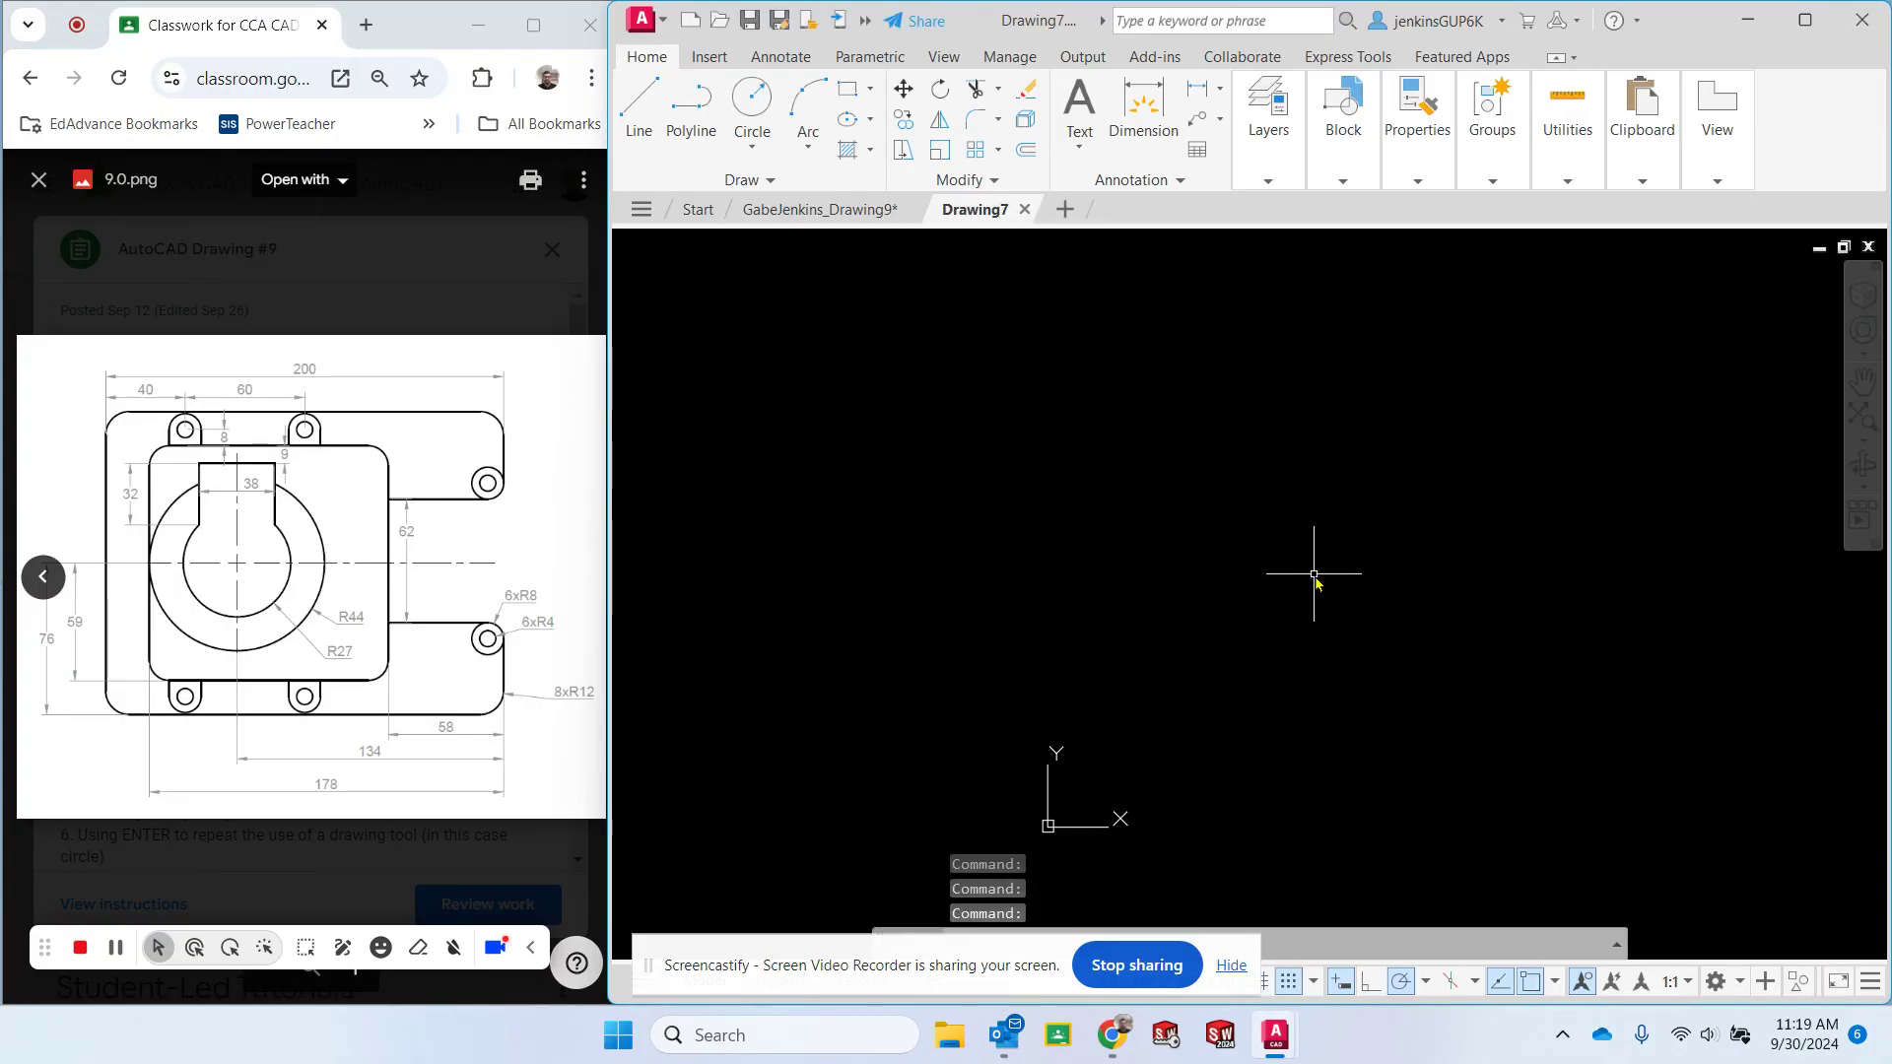
On the Visible layer, draw a rectangle 200 wide and 152 high with its first corner at 0,0.
{"action": "left_click", "coordinate": [850, 99]}
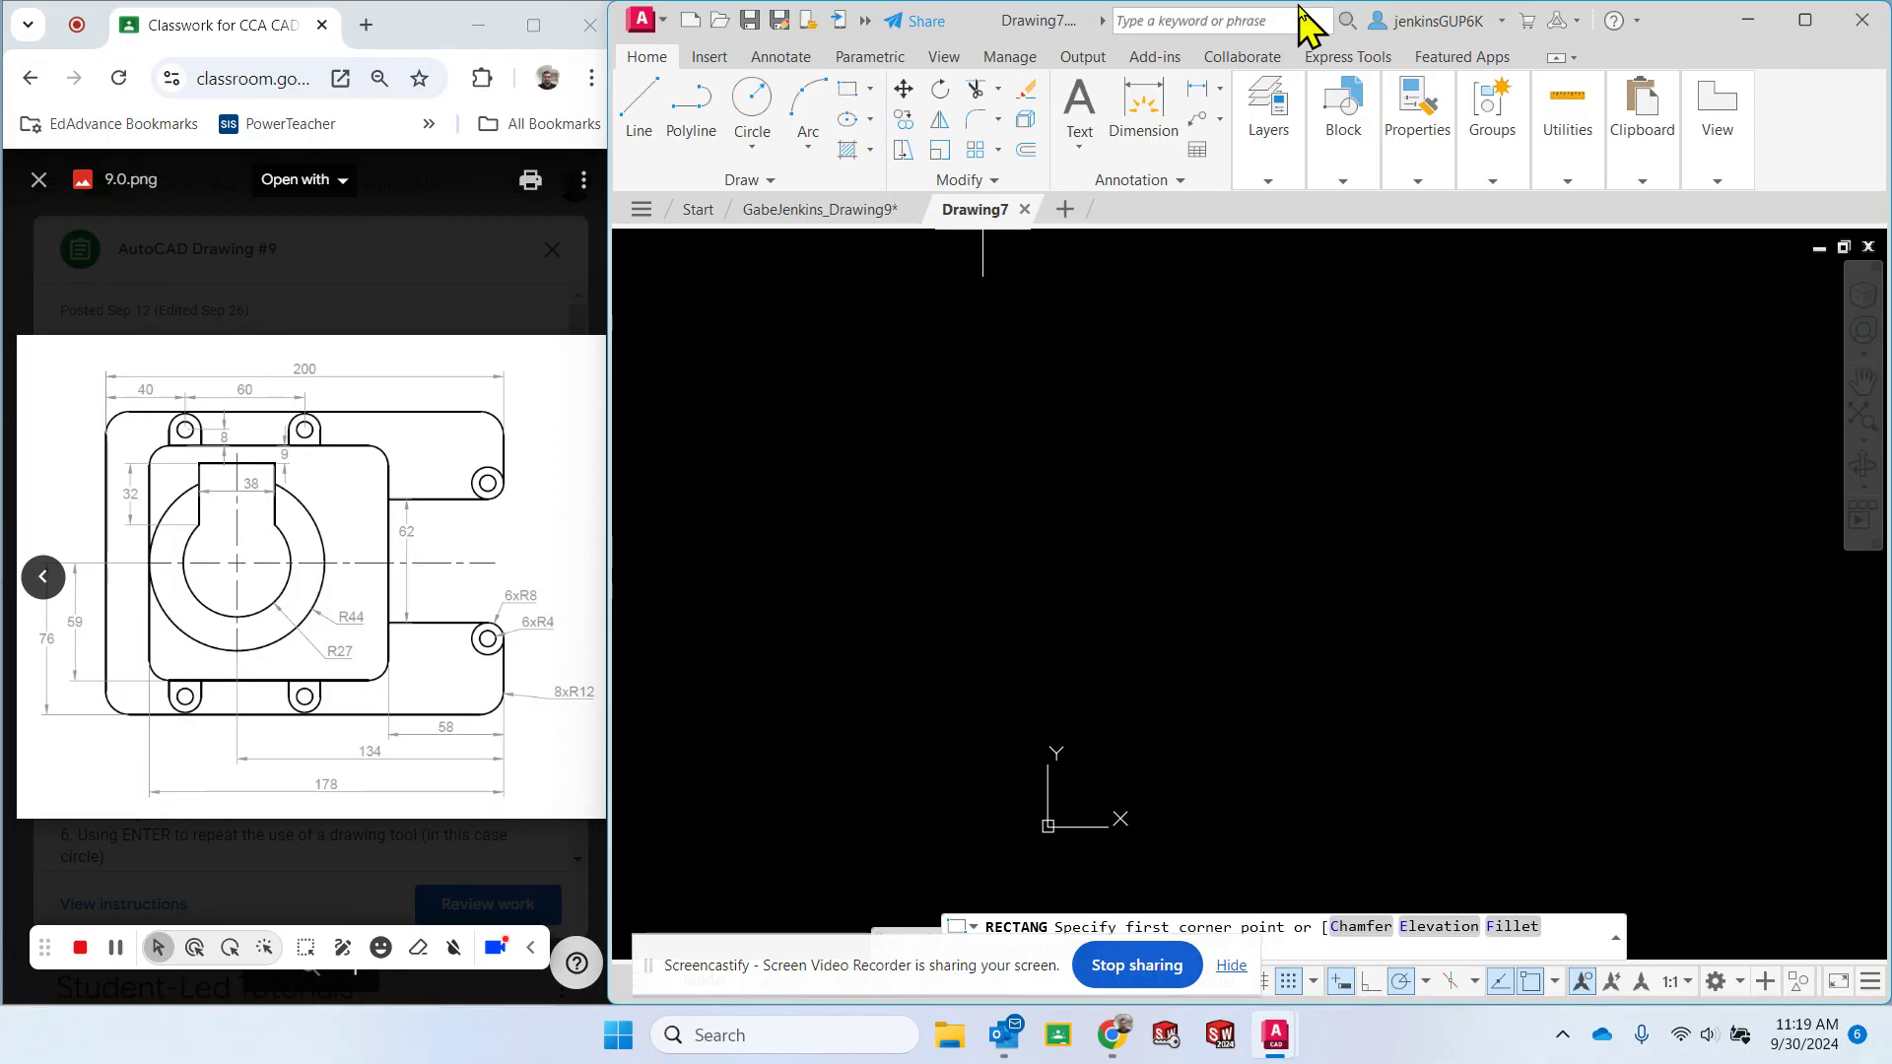
{"action": "mouse_move", "coordinate": [1283, 176]}
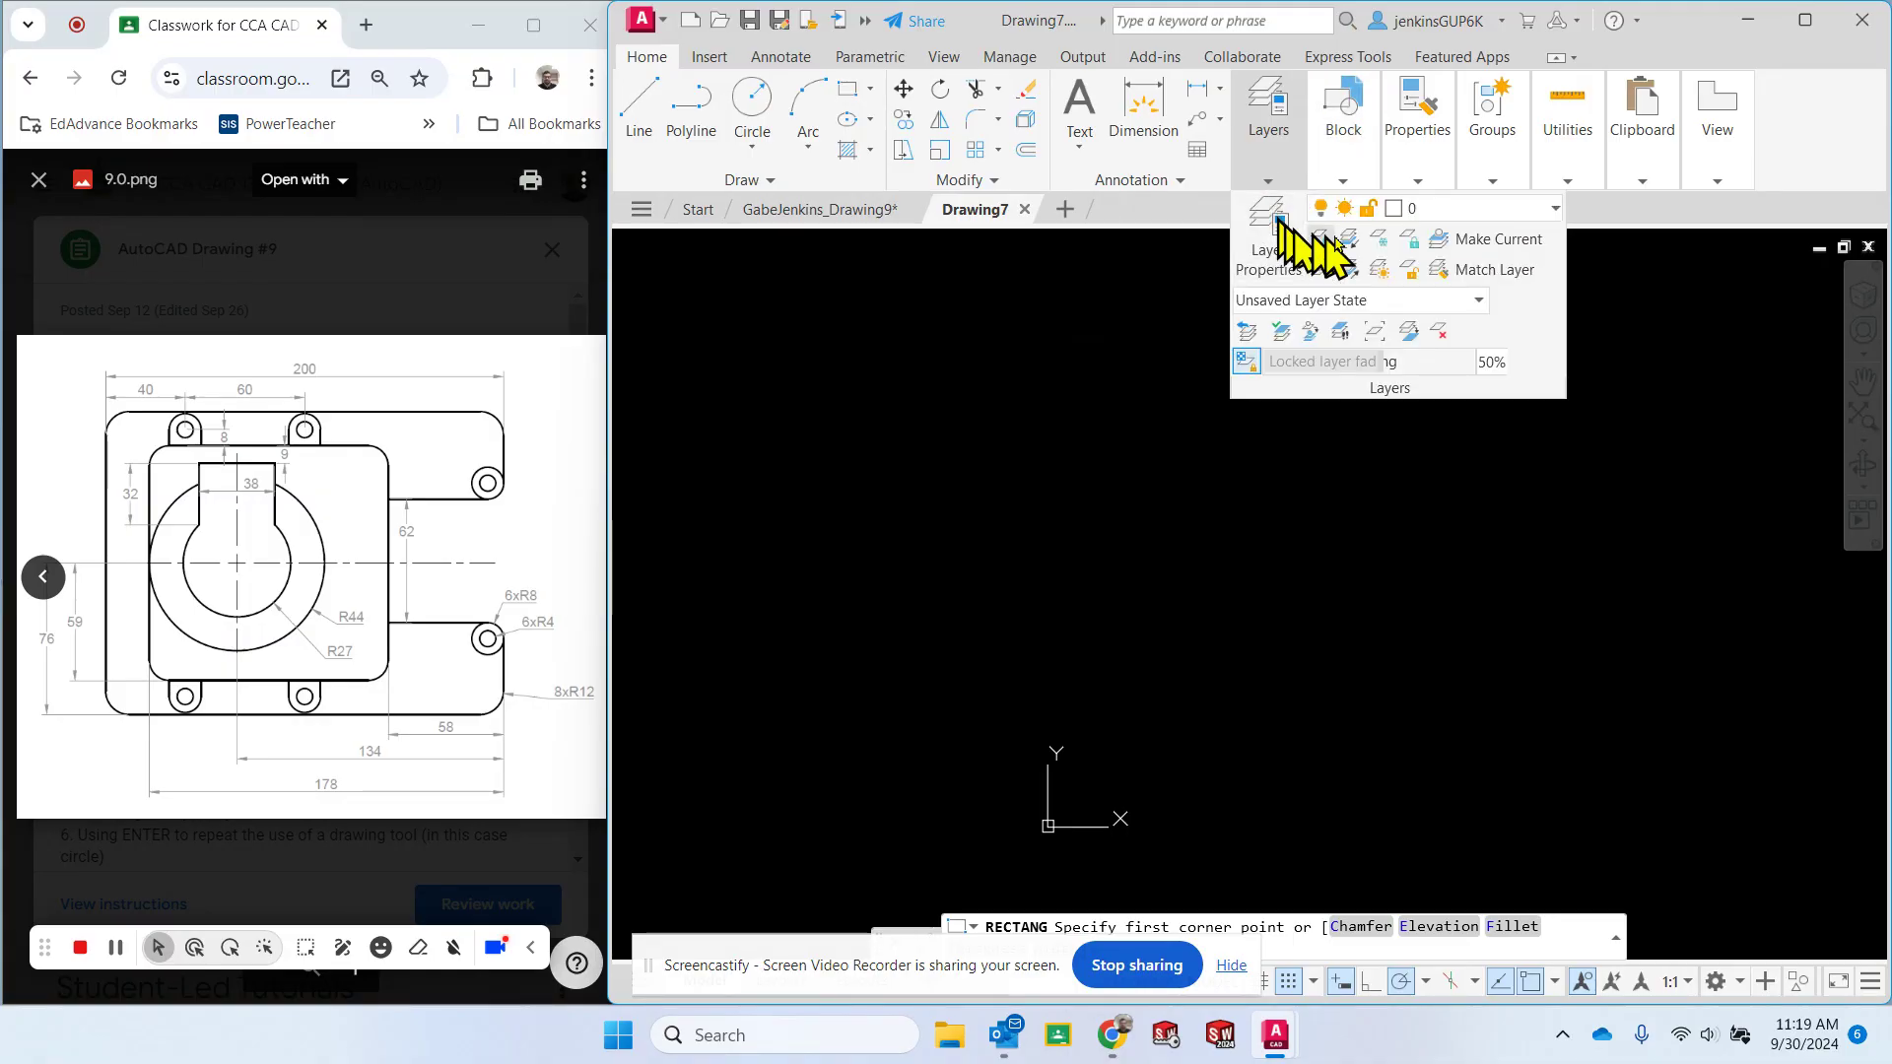
{"action": "left_click", "coordinate": [1439, 209]}
{"action": "left_click", "coordinate": [1432, 445]}
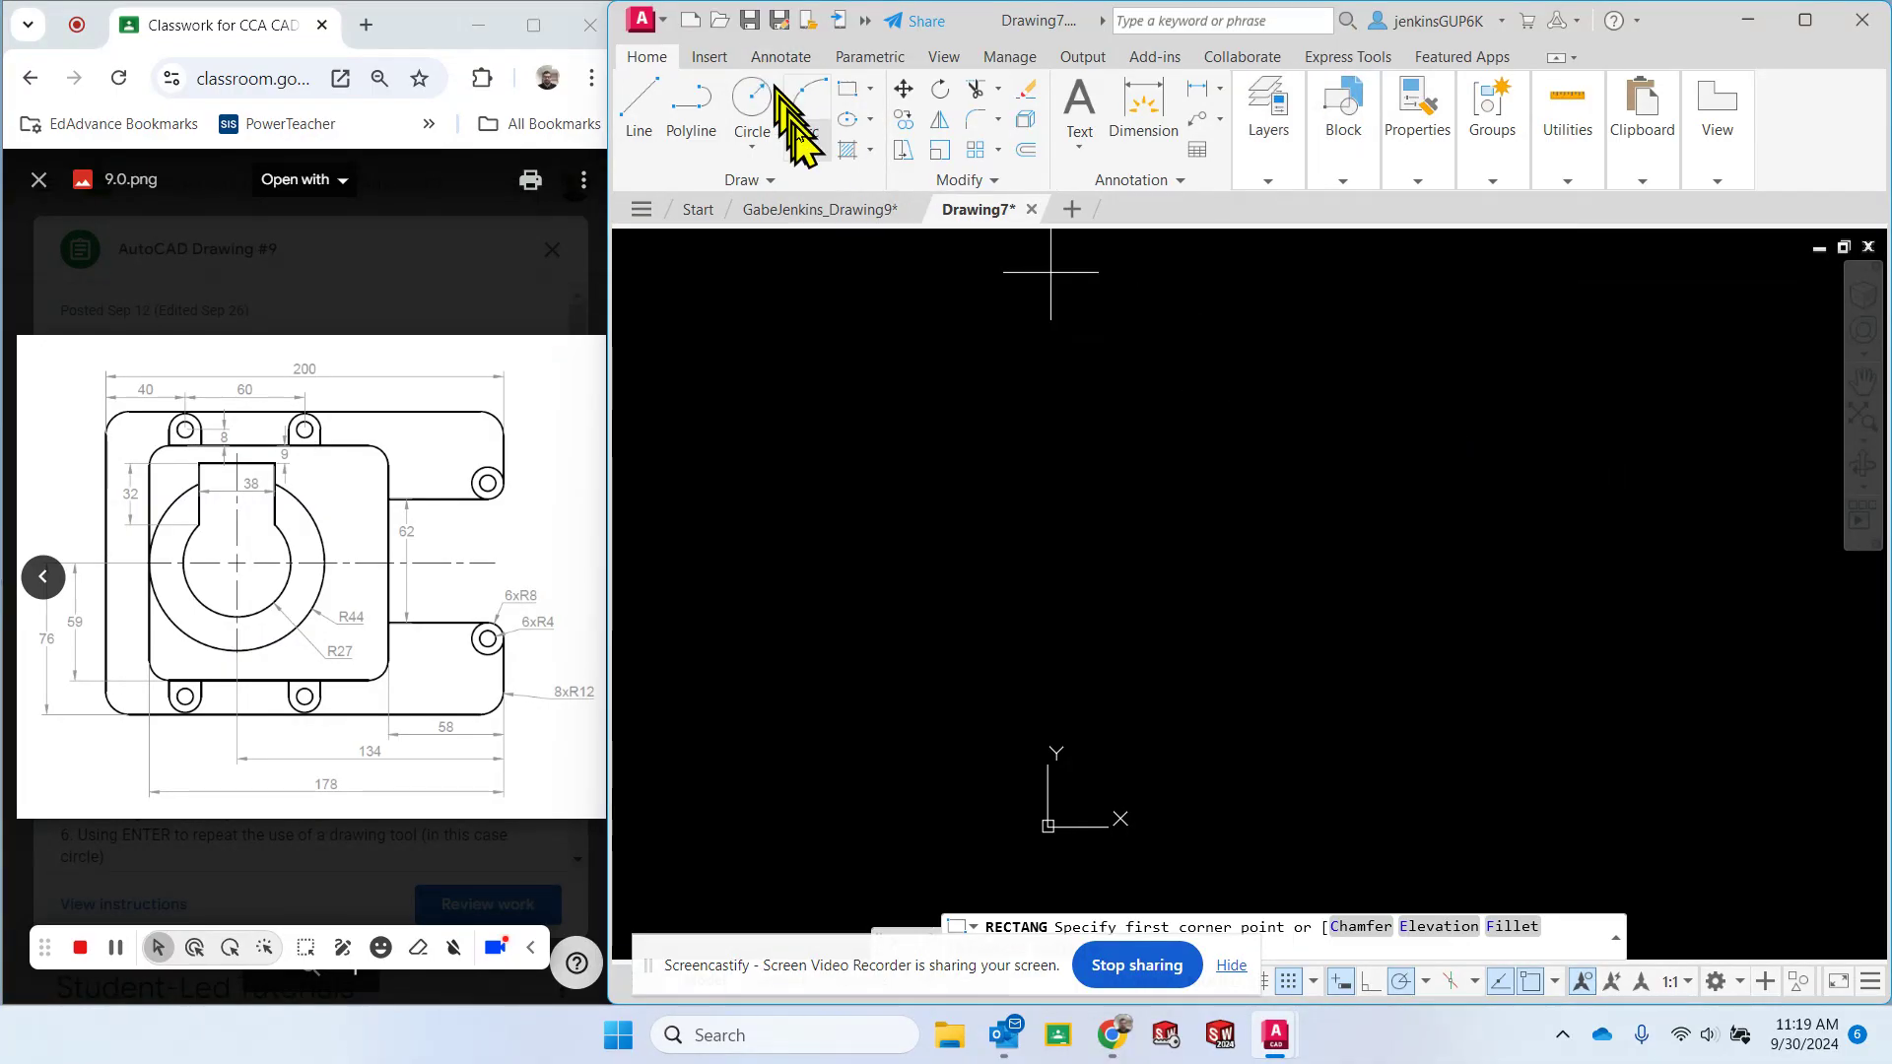
{"action": "left_click", "coordinate": [850, 93]}
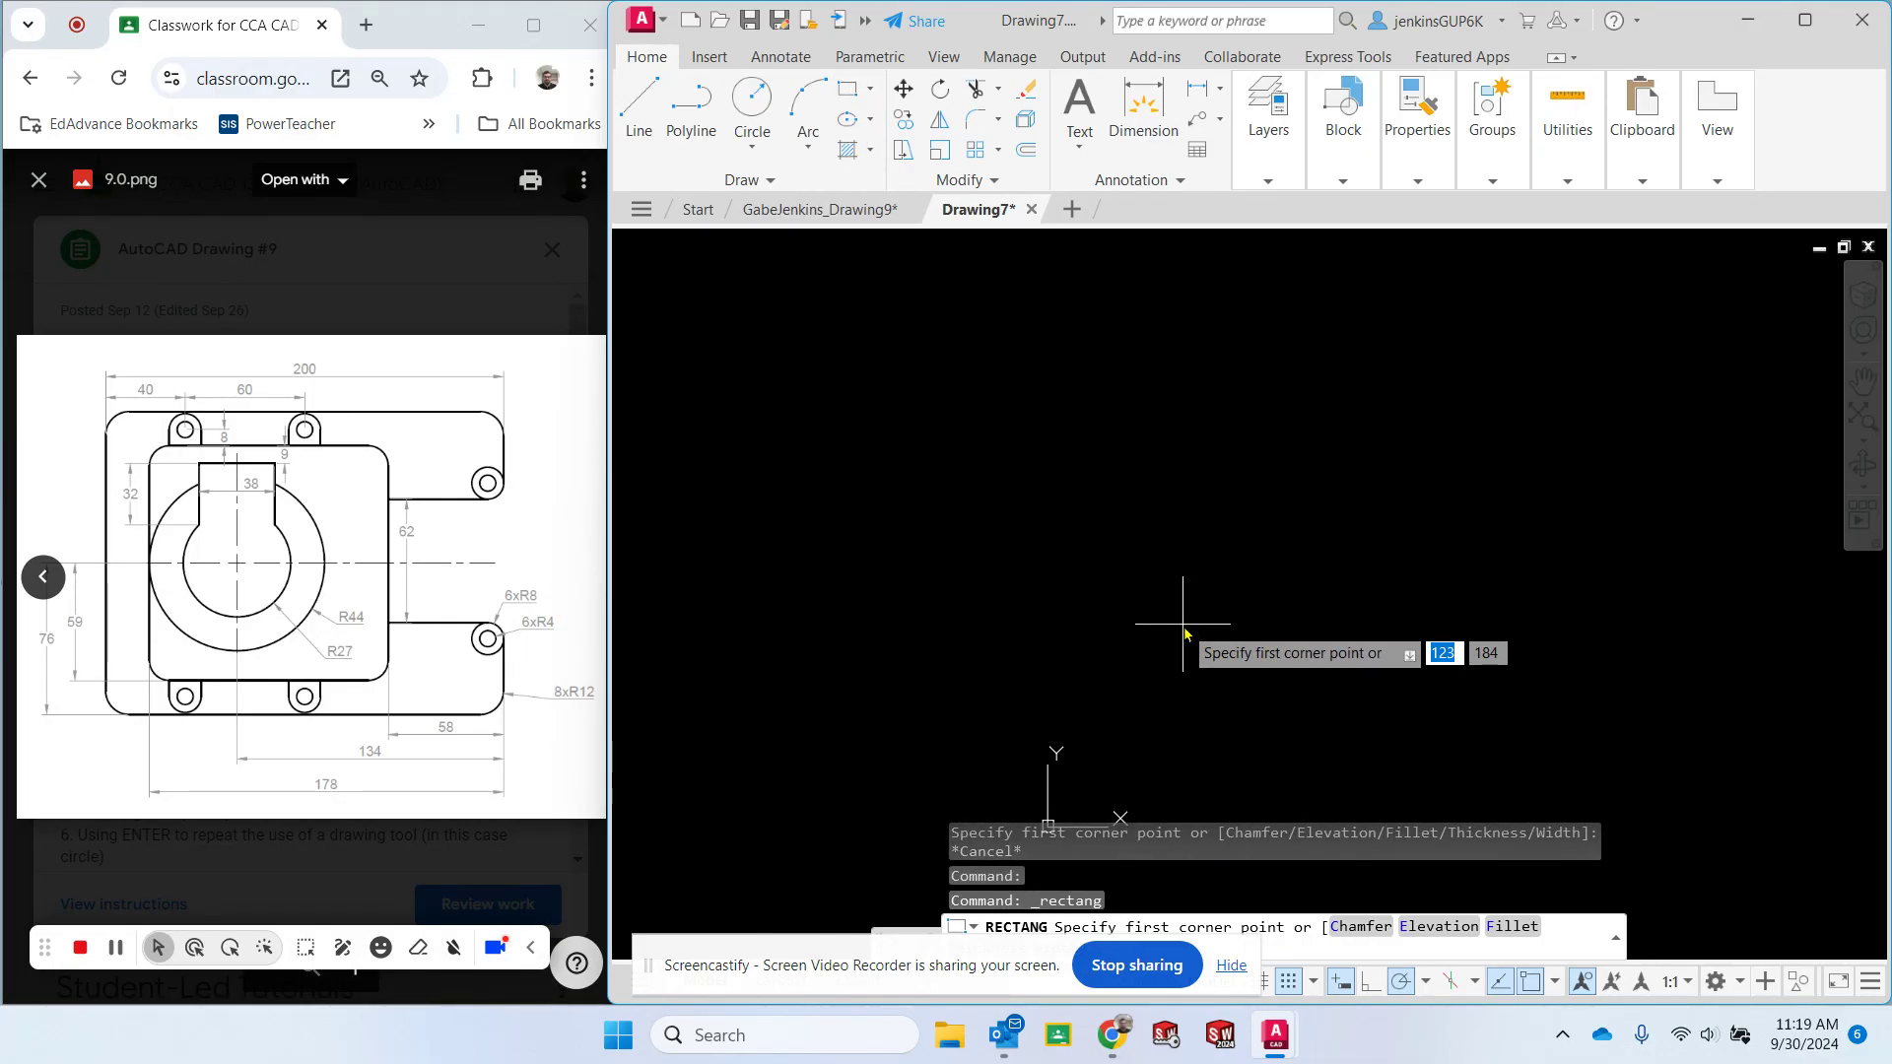
{"action": "type", "text": "0"}
{"action": "key", "text": "Tab"}
{"action": "key", "text": "Return"}
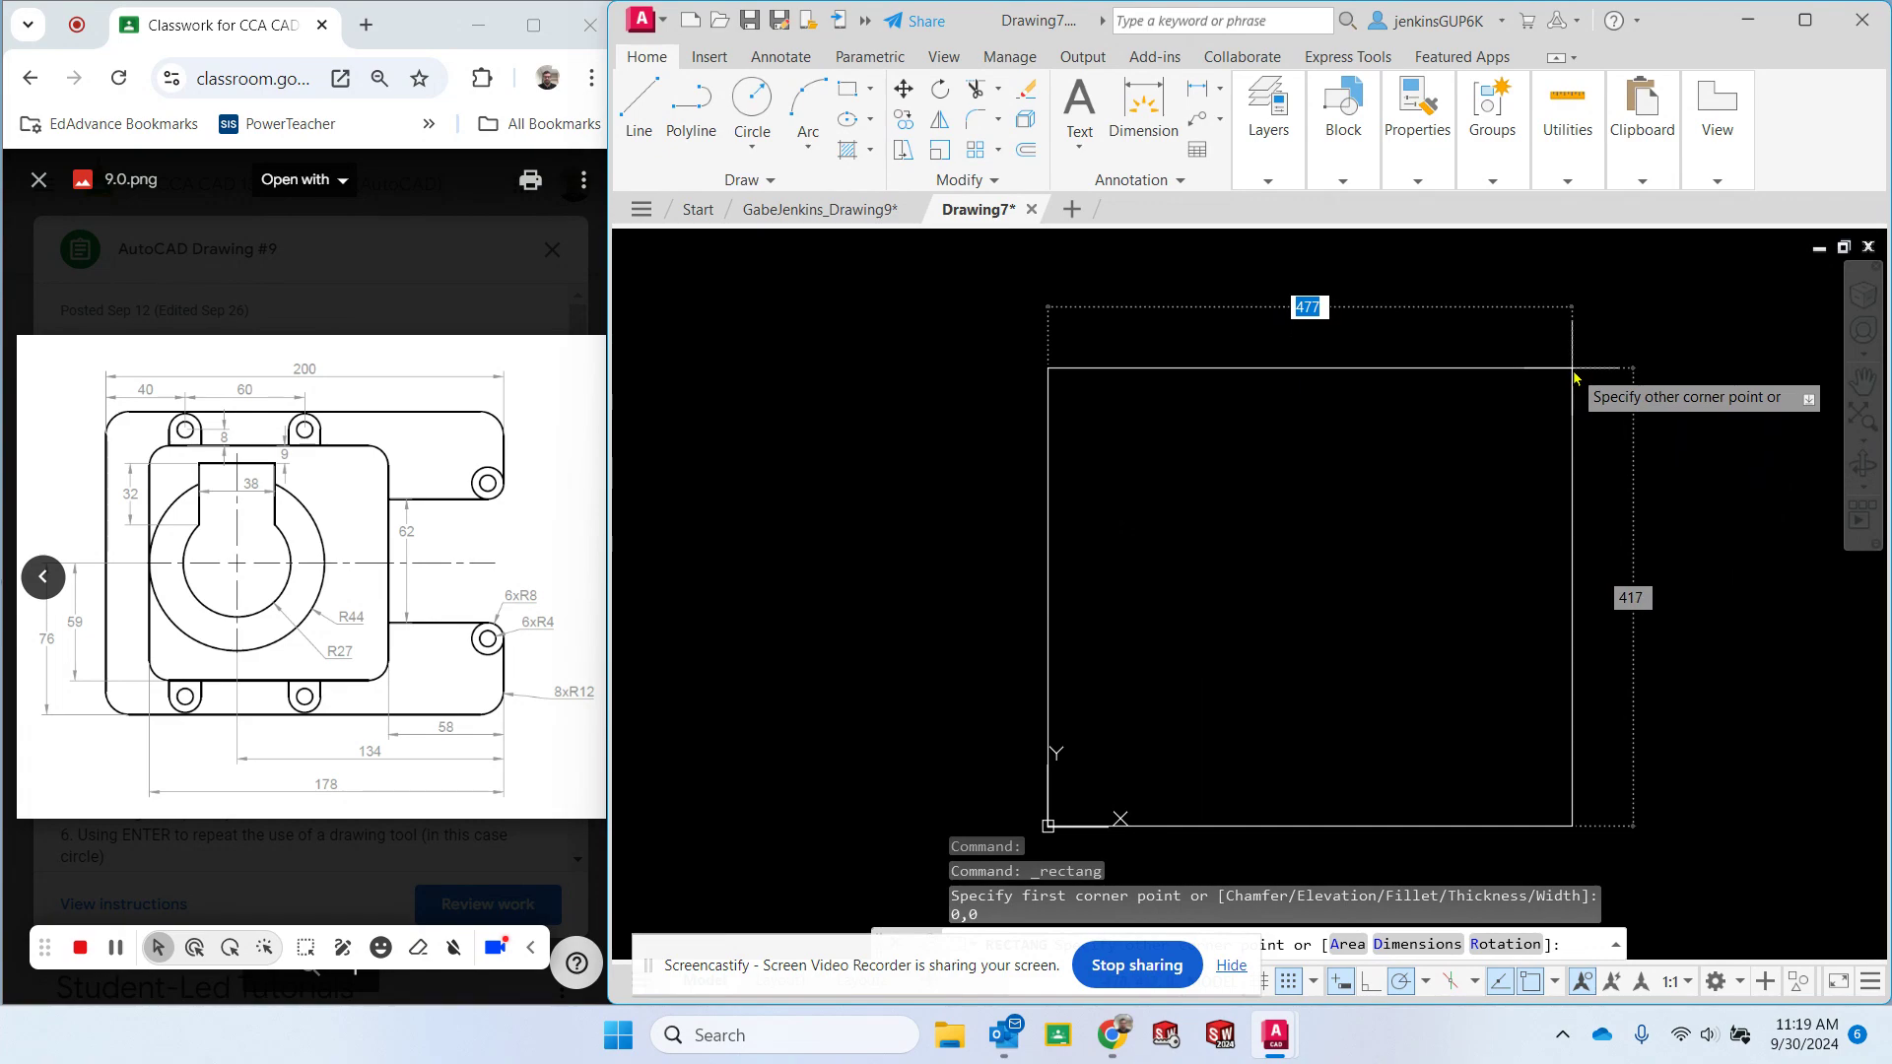
{"action": "key", "text": "Tab"}
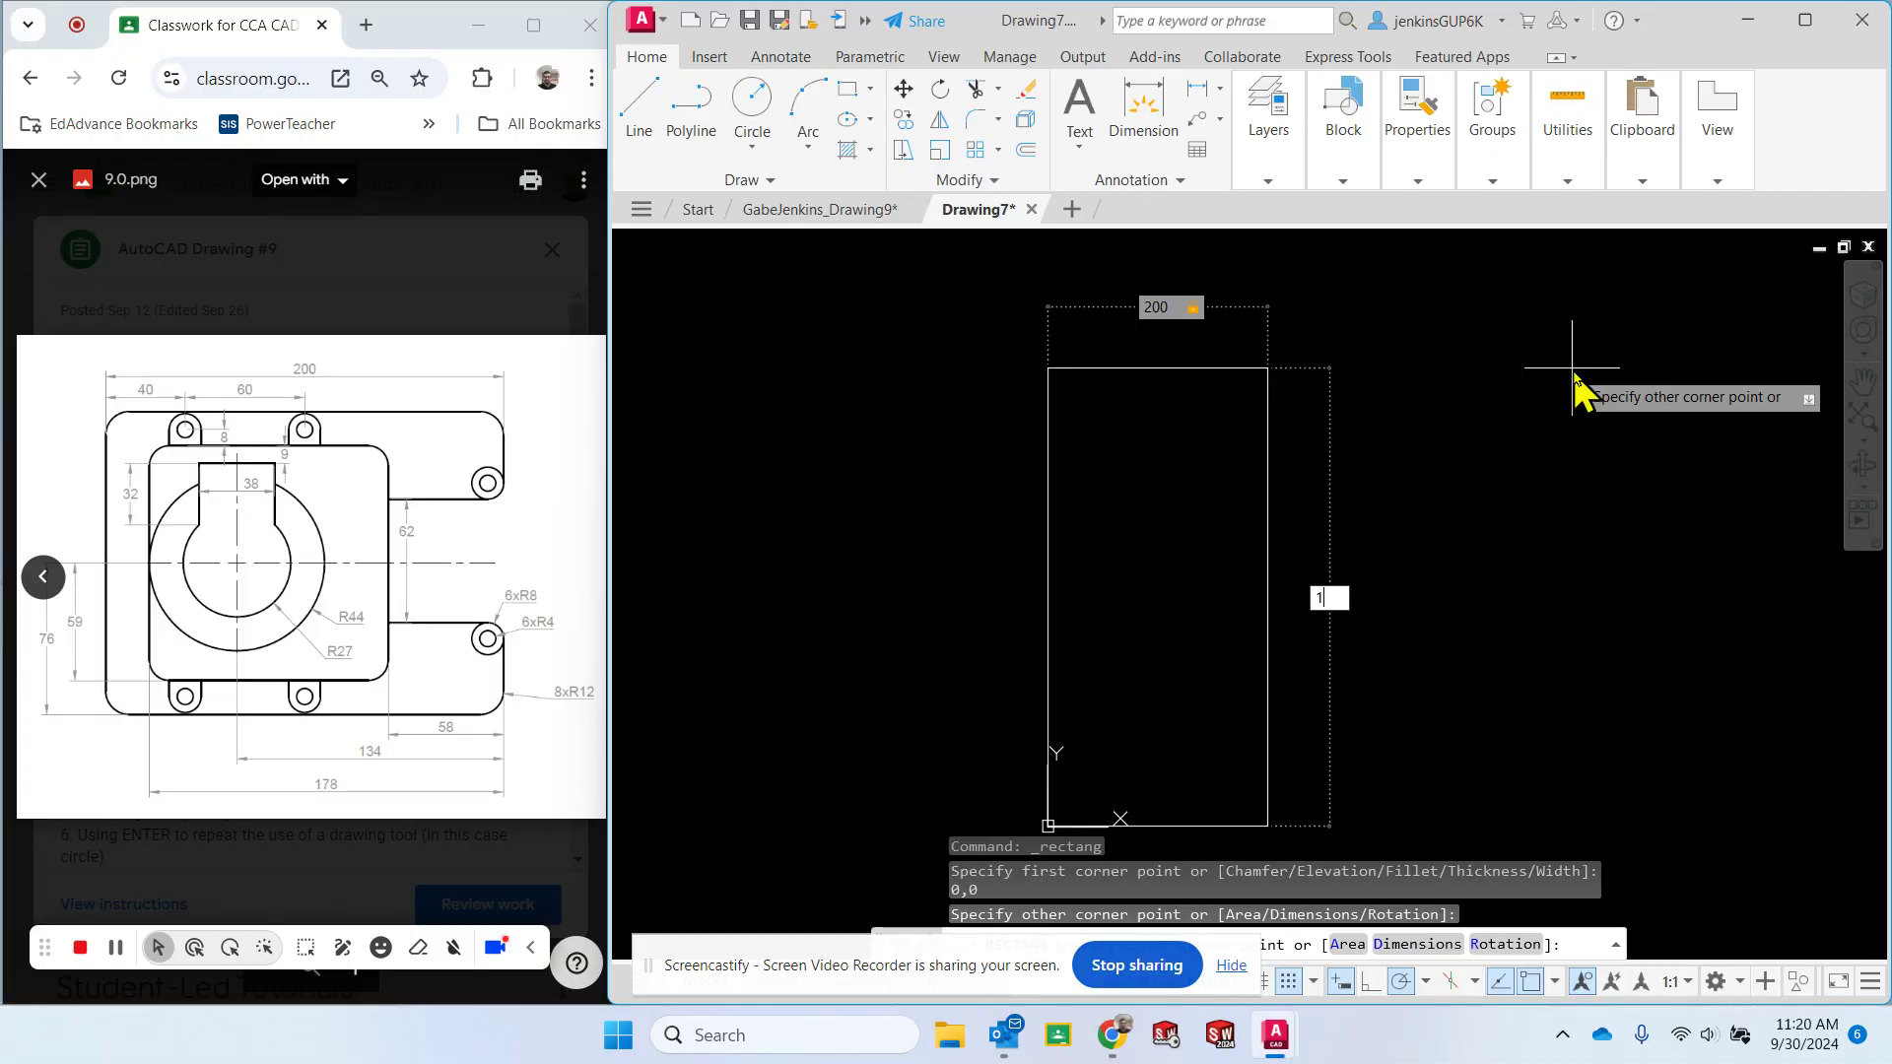
{"action": "key", "text": "Return"}
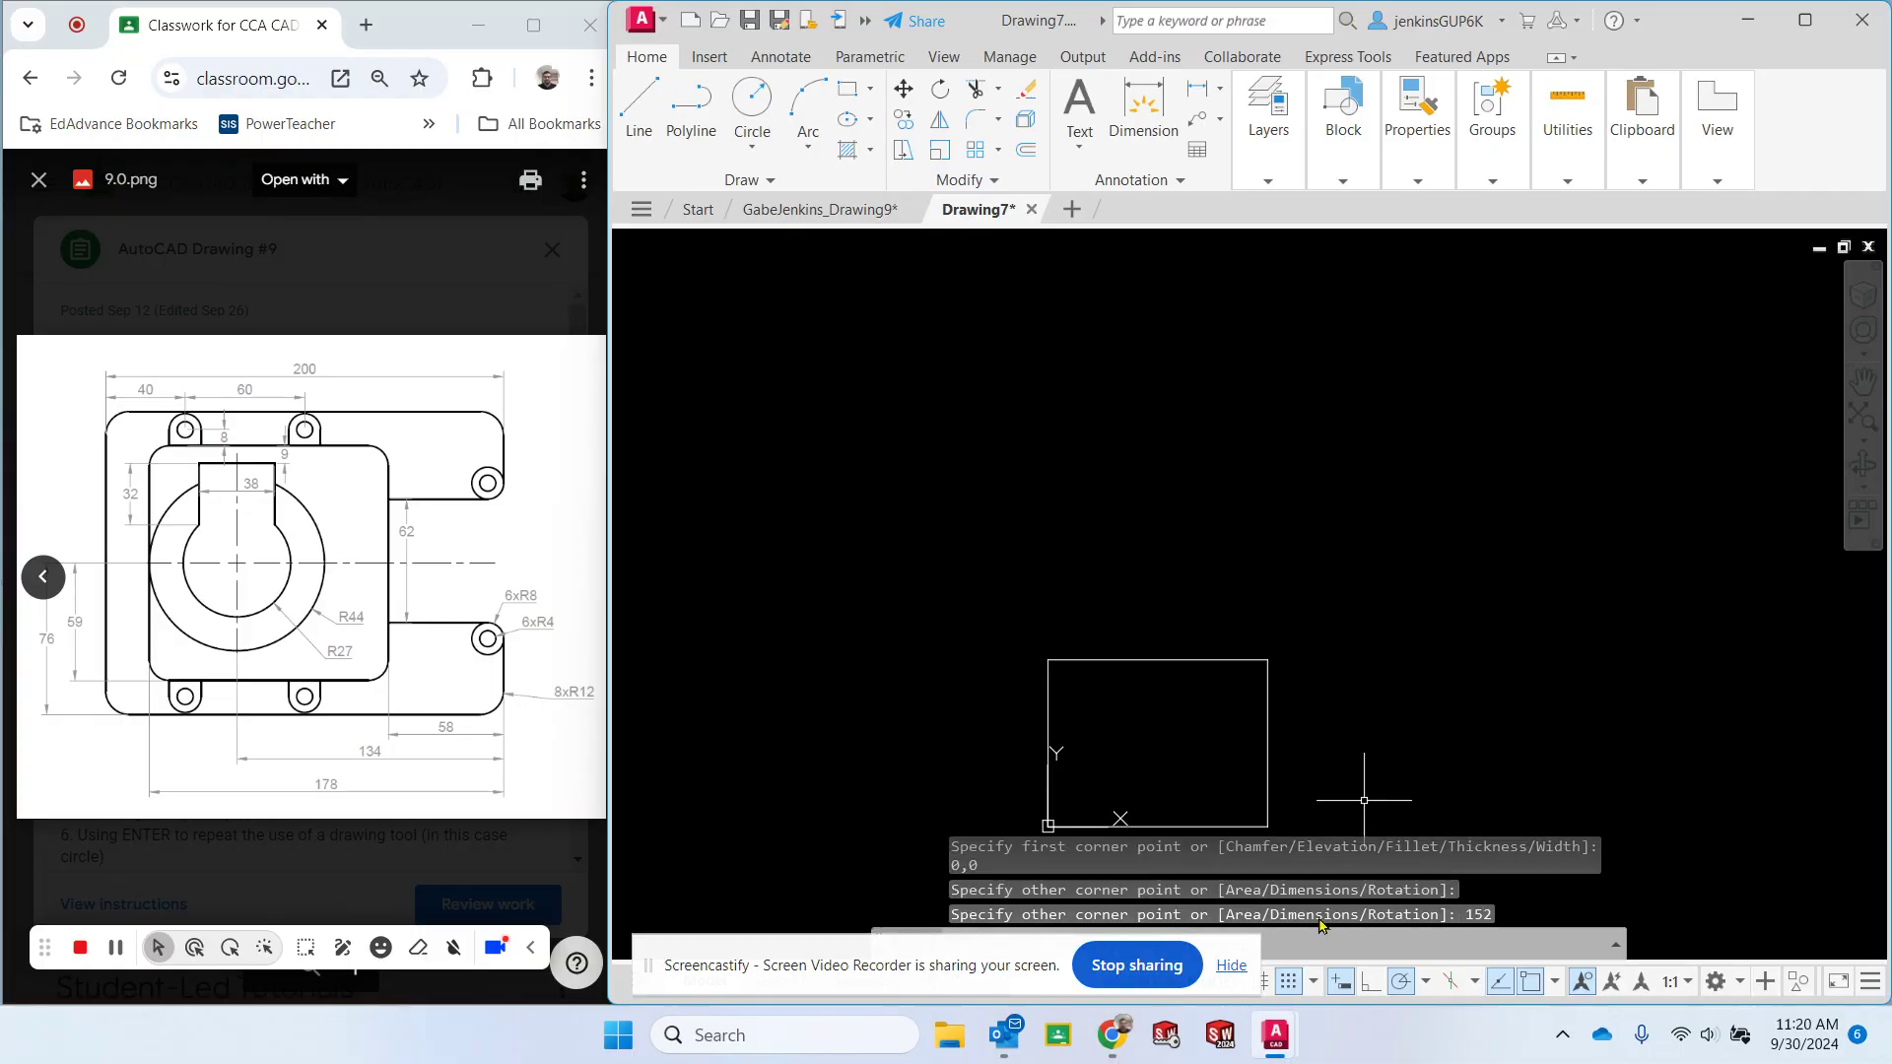
{"action": "middle_click_drag", "start_coordinate": [1161, 806], "coordinate": [1225, 569]}
{"action": "scroll", "coordinate": [1222, 582], "scroll_direction": "up", "scroll_amount": 4}
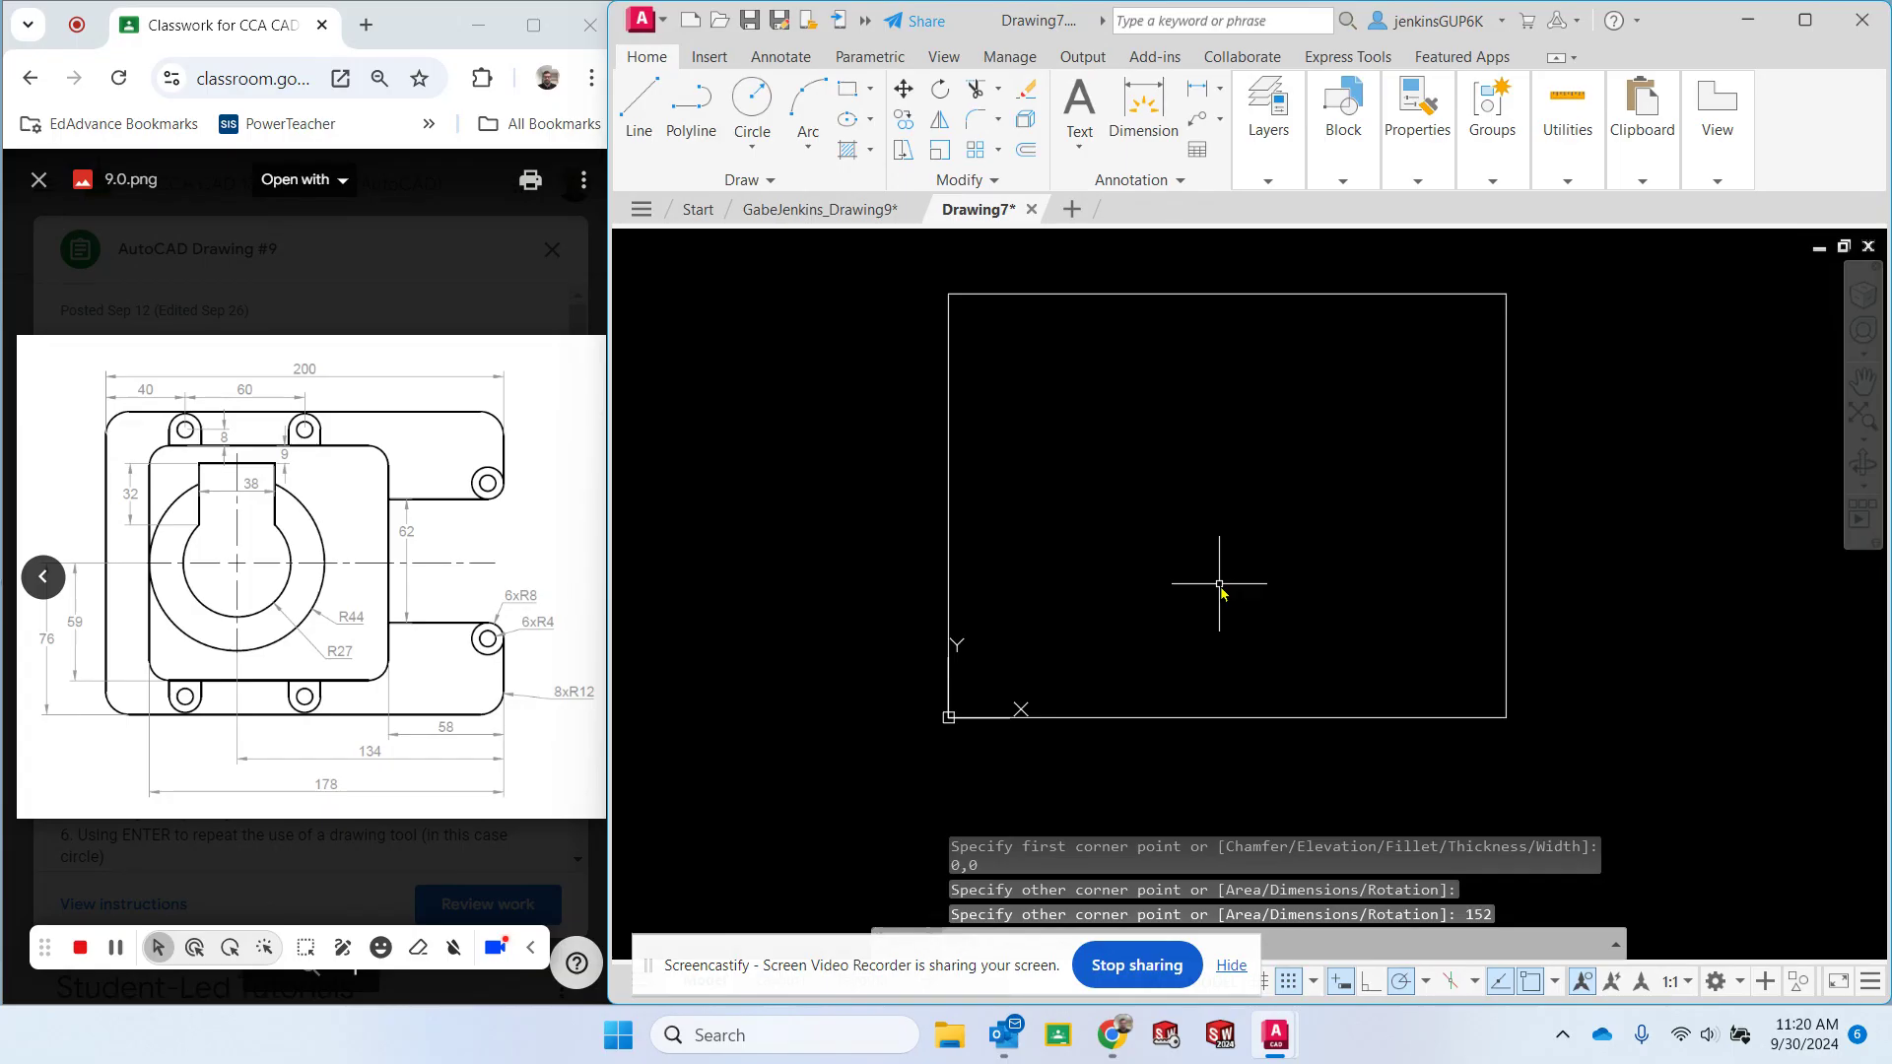
{"action": "middle_click_drag", "start_coordinate": [1263, 499], "coordinate": [1259, 528]}
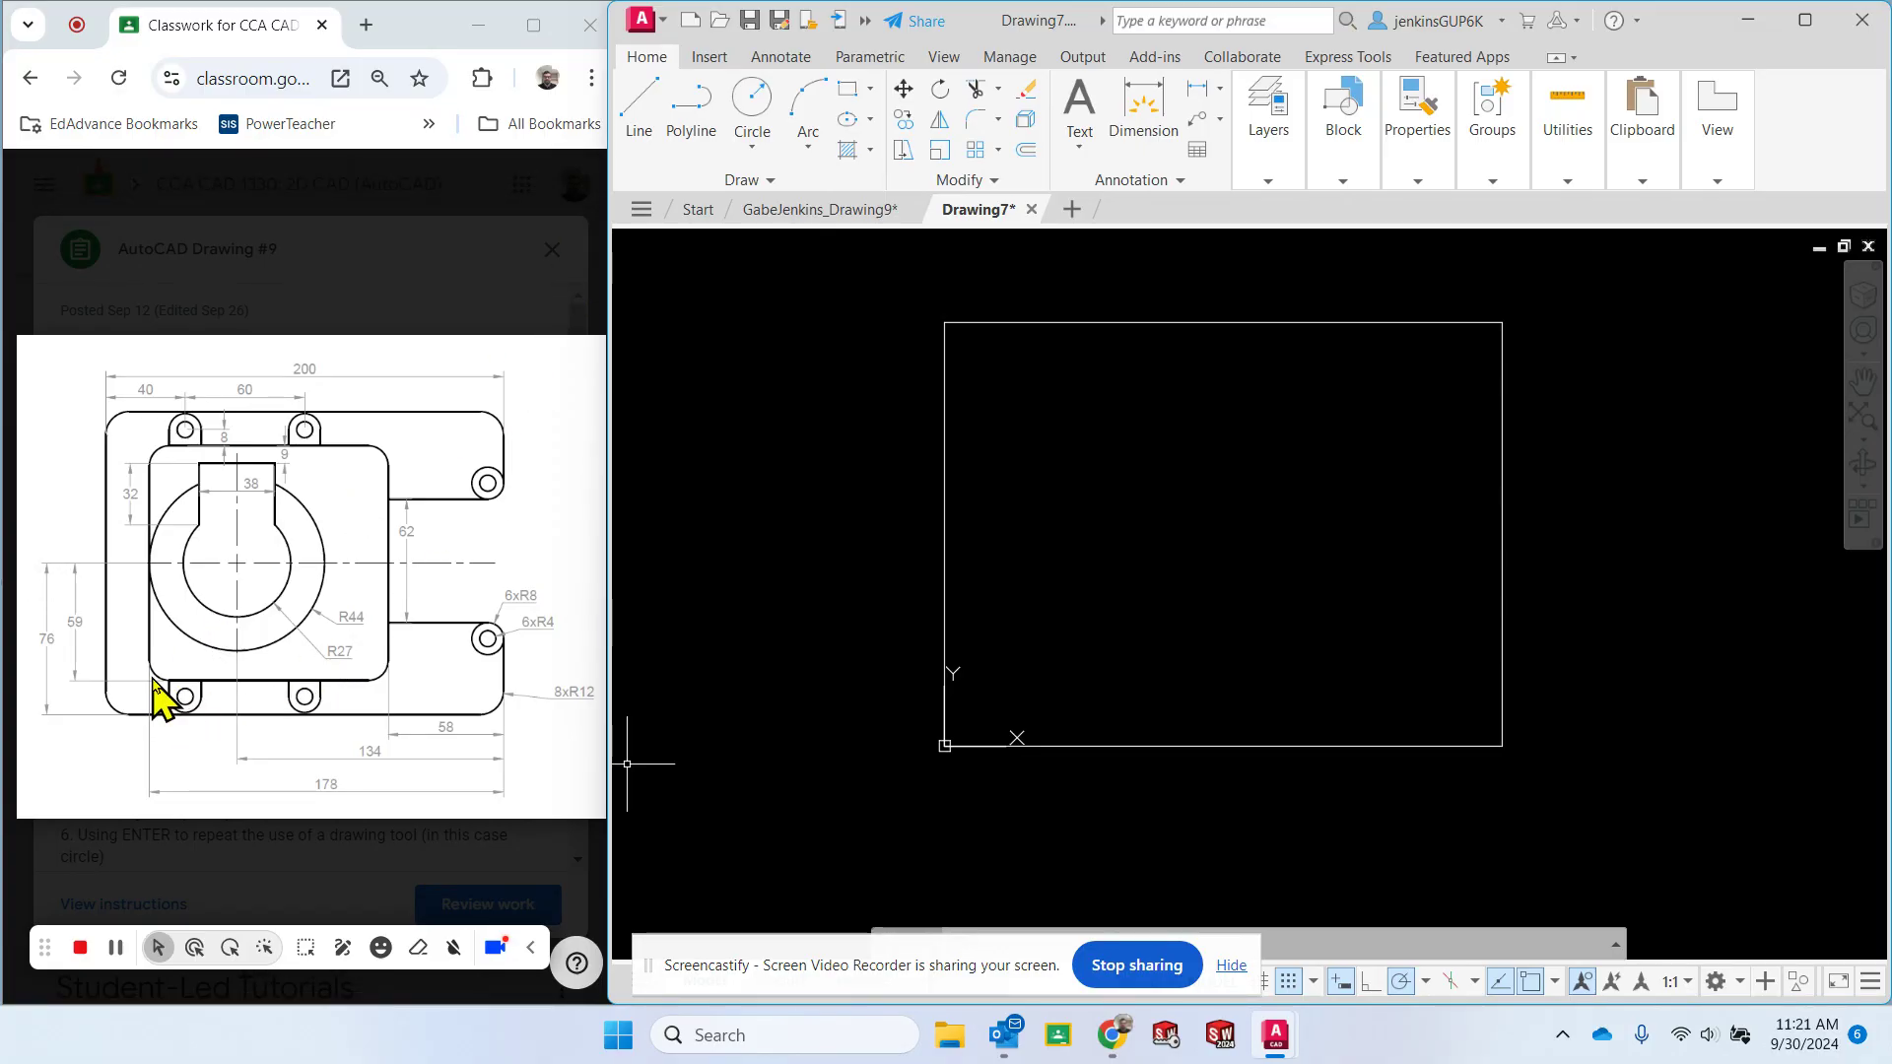
On the Construction layer, draw a line 22 long rightward from the rectangle's lower-left corner, continuing 17 straight up.
{"action": "left_click", "coordinate": [1262, 128]}
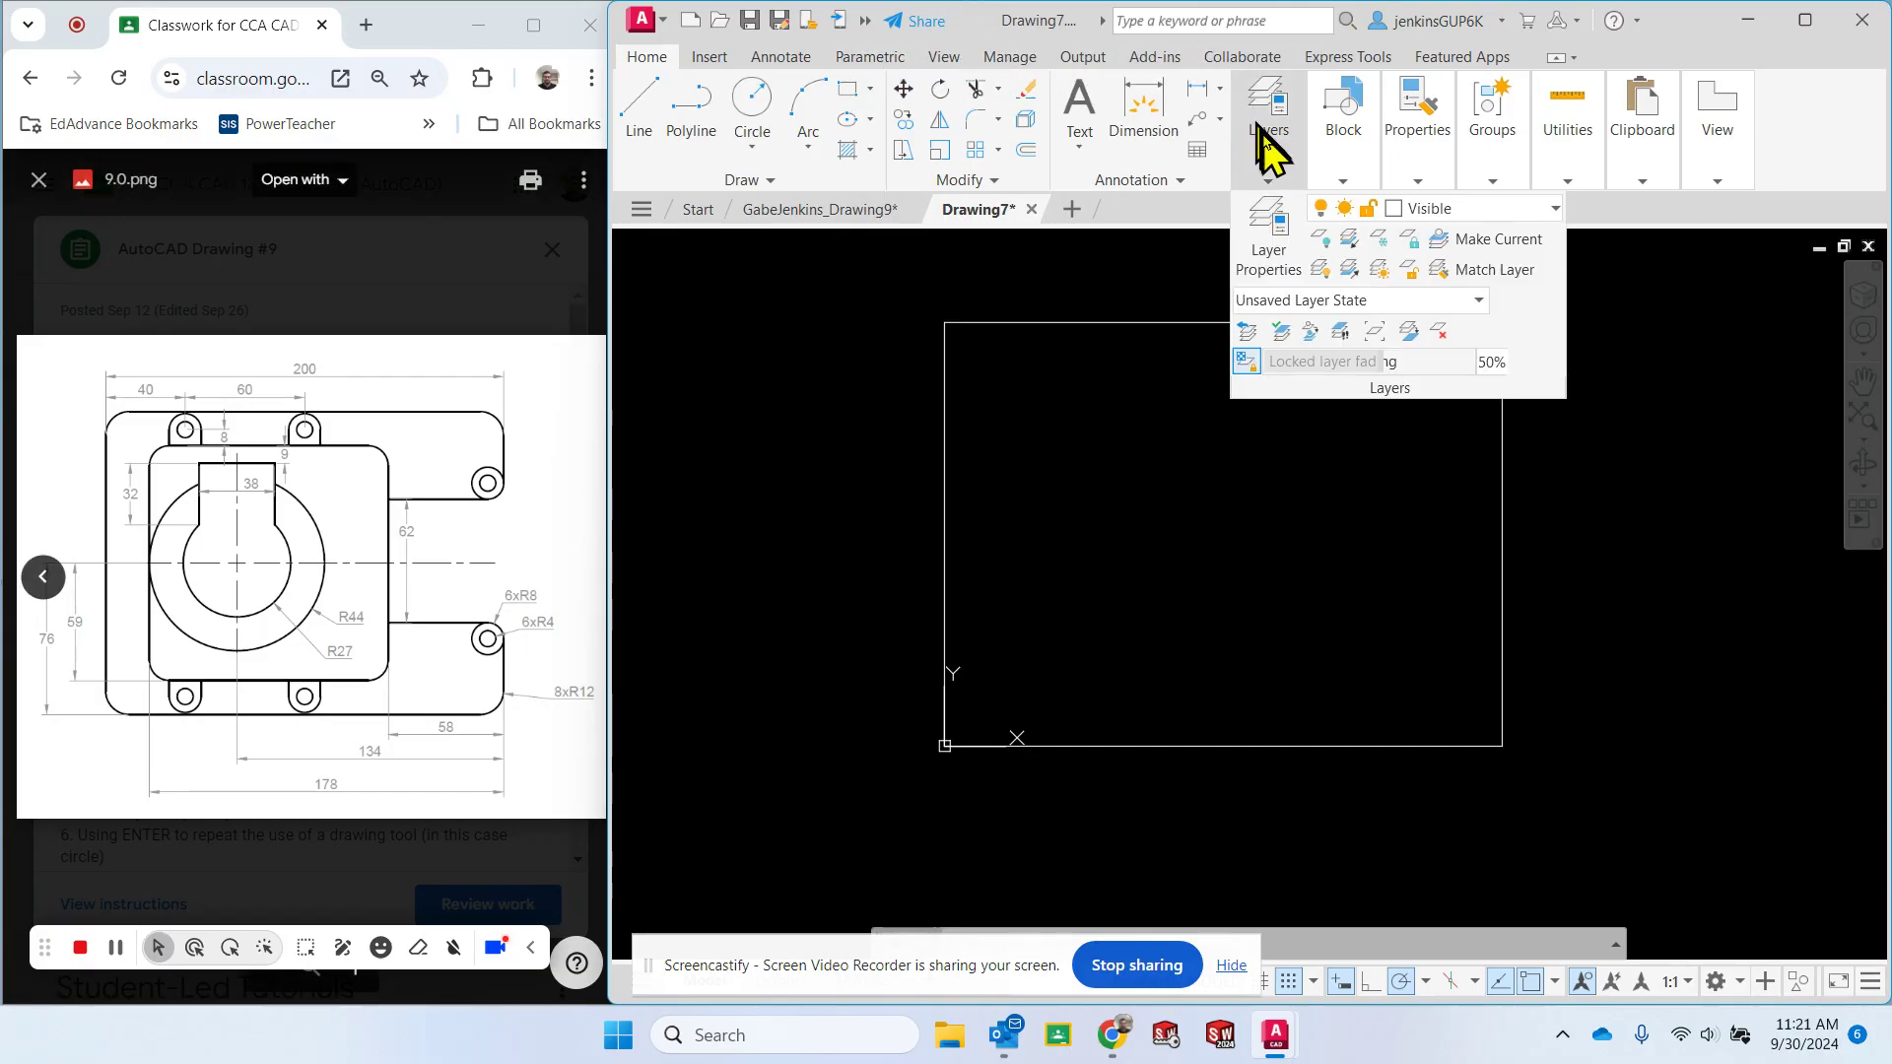
{"action": "left_click", "coordinate": [1439, 209]}
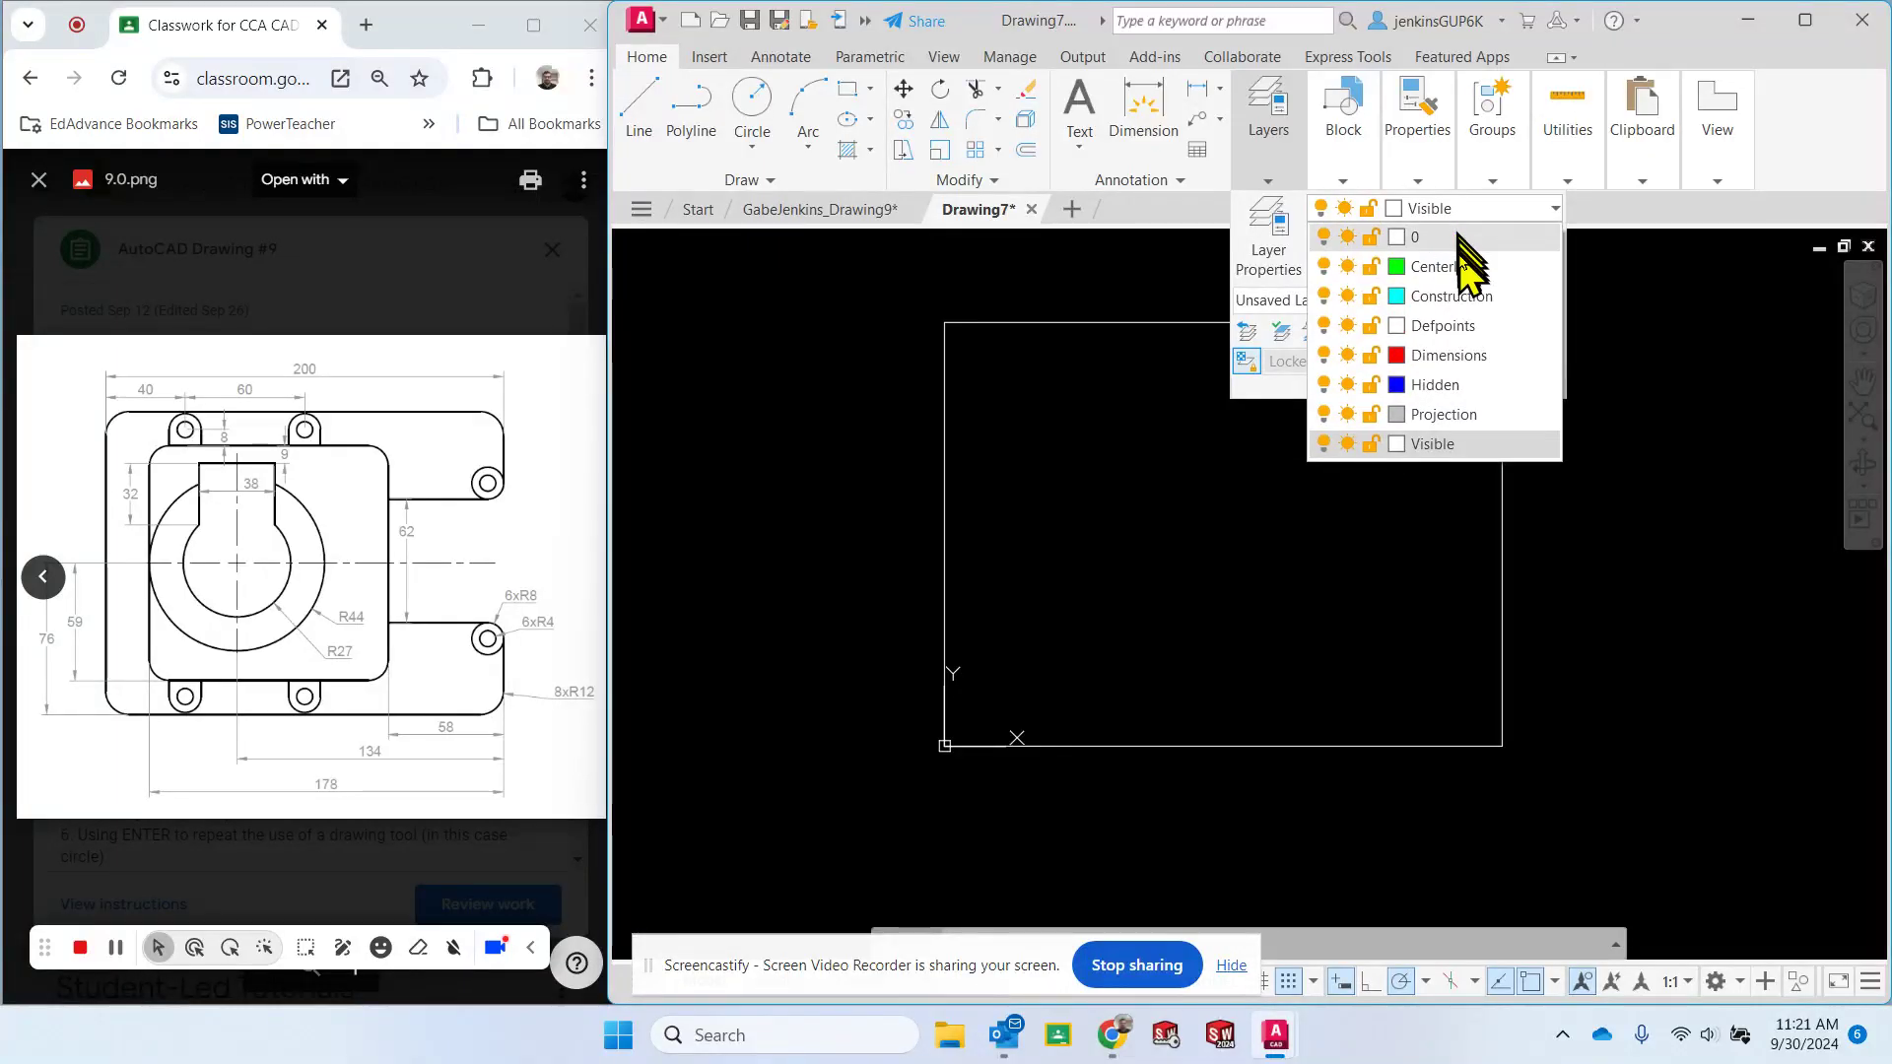
{"action": "left_click", "coordinate": [1465, 301]}
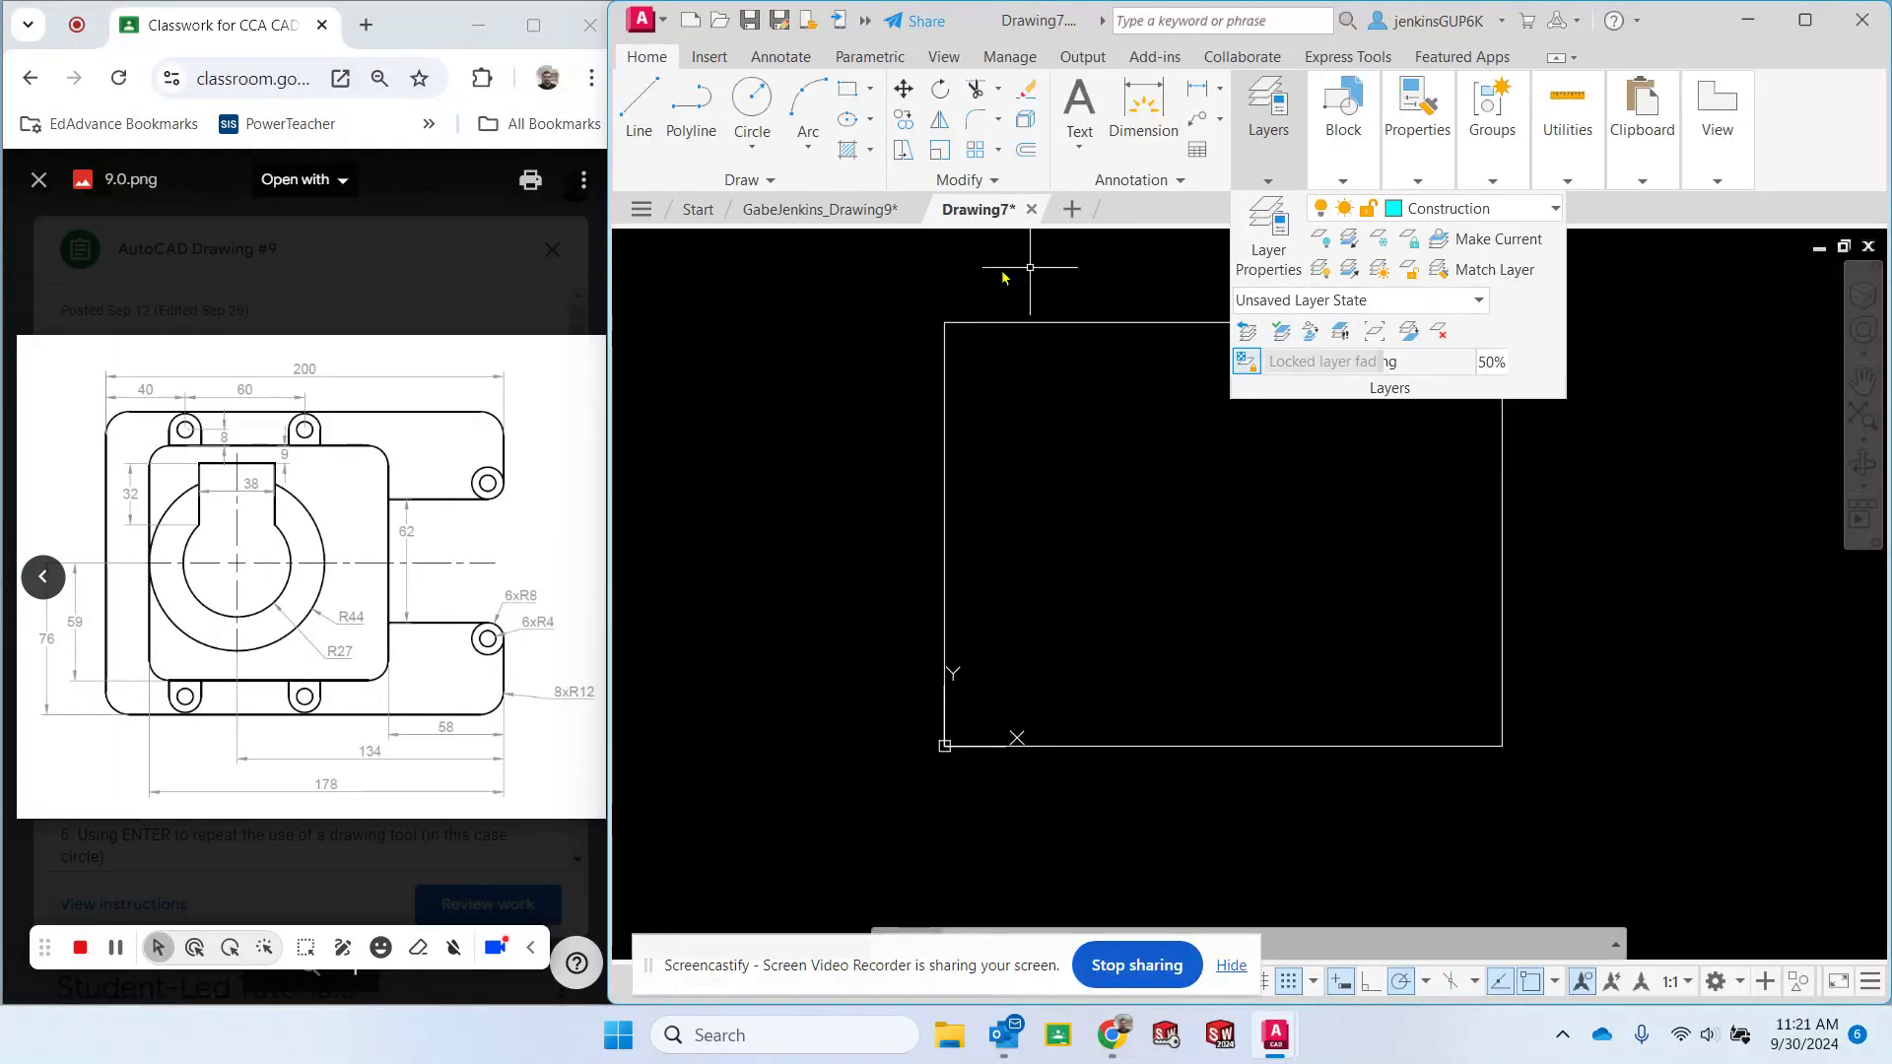
{"action": "left_click", "coordinate": [641, 113]}
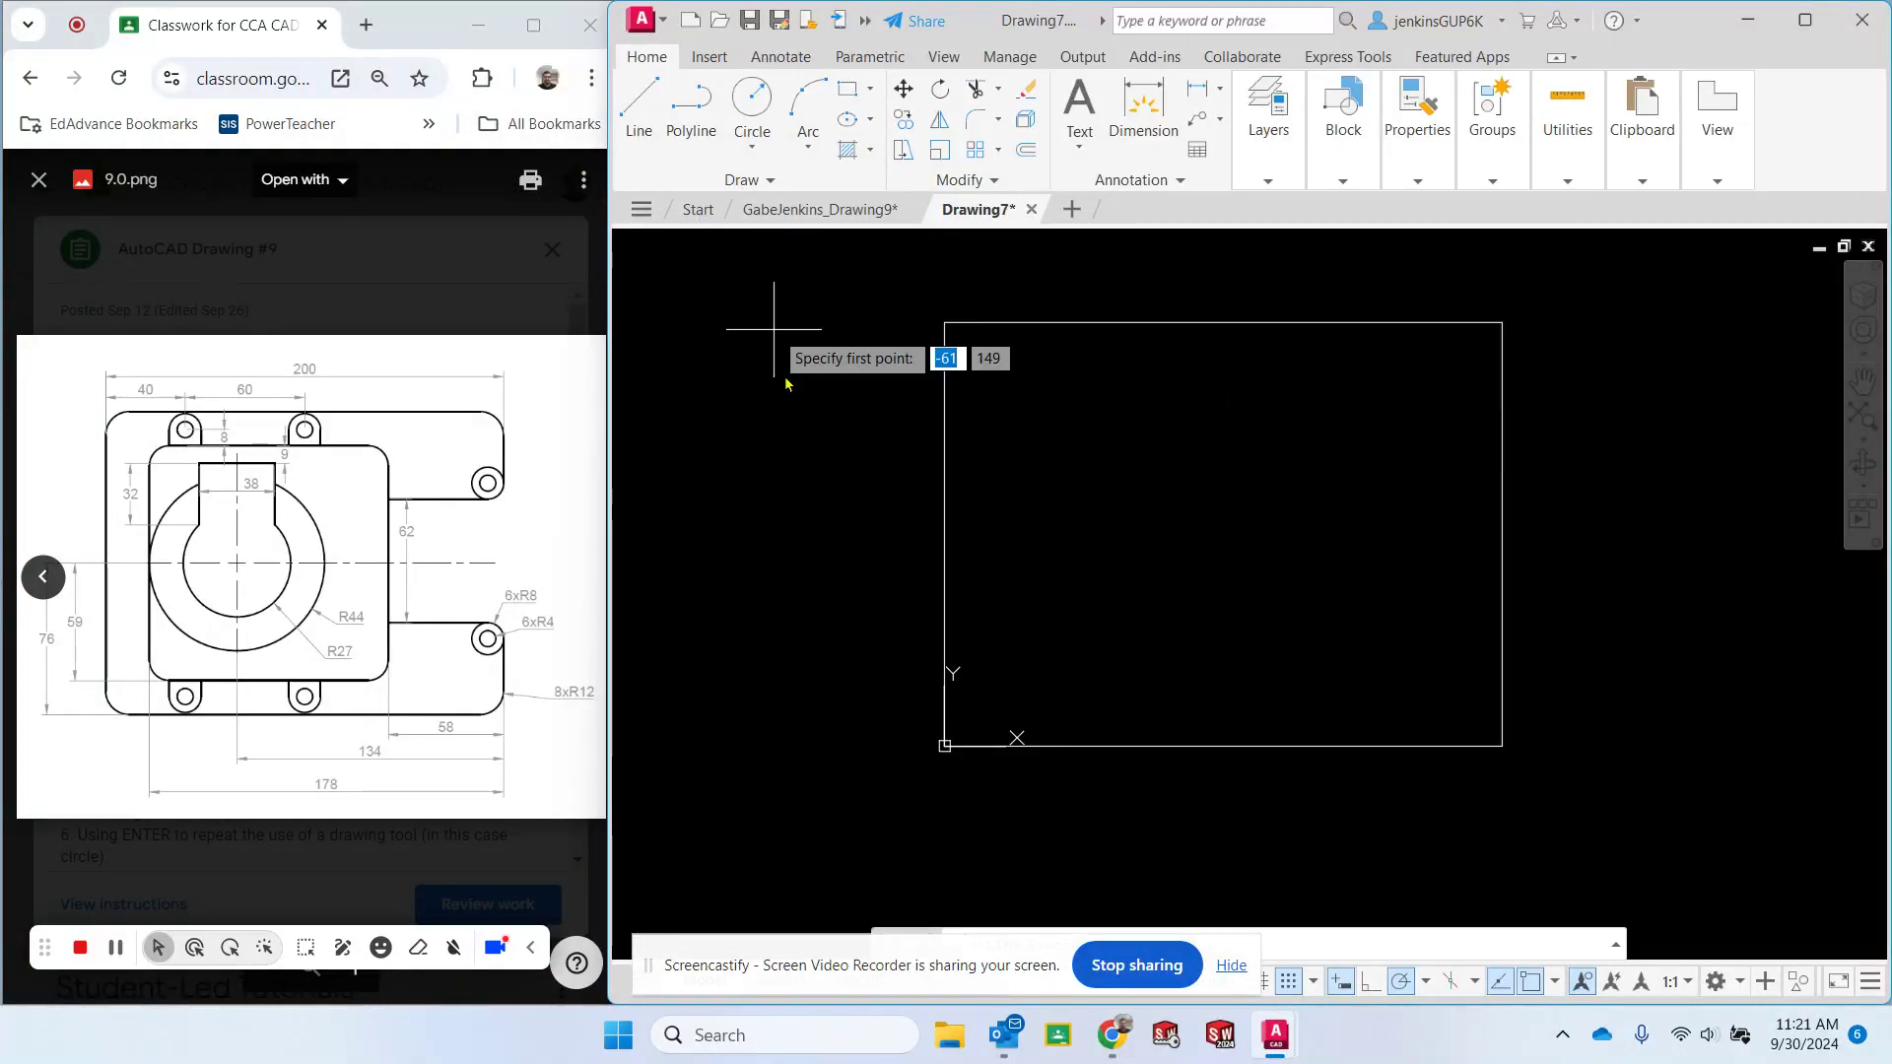
{"action": "left_click", "coordinate": [945, 746]}
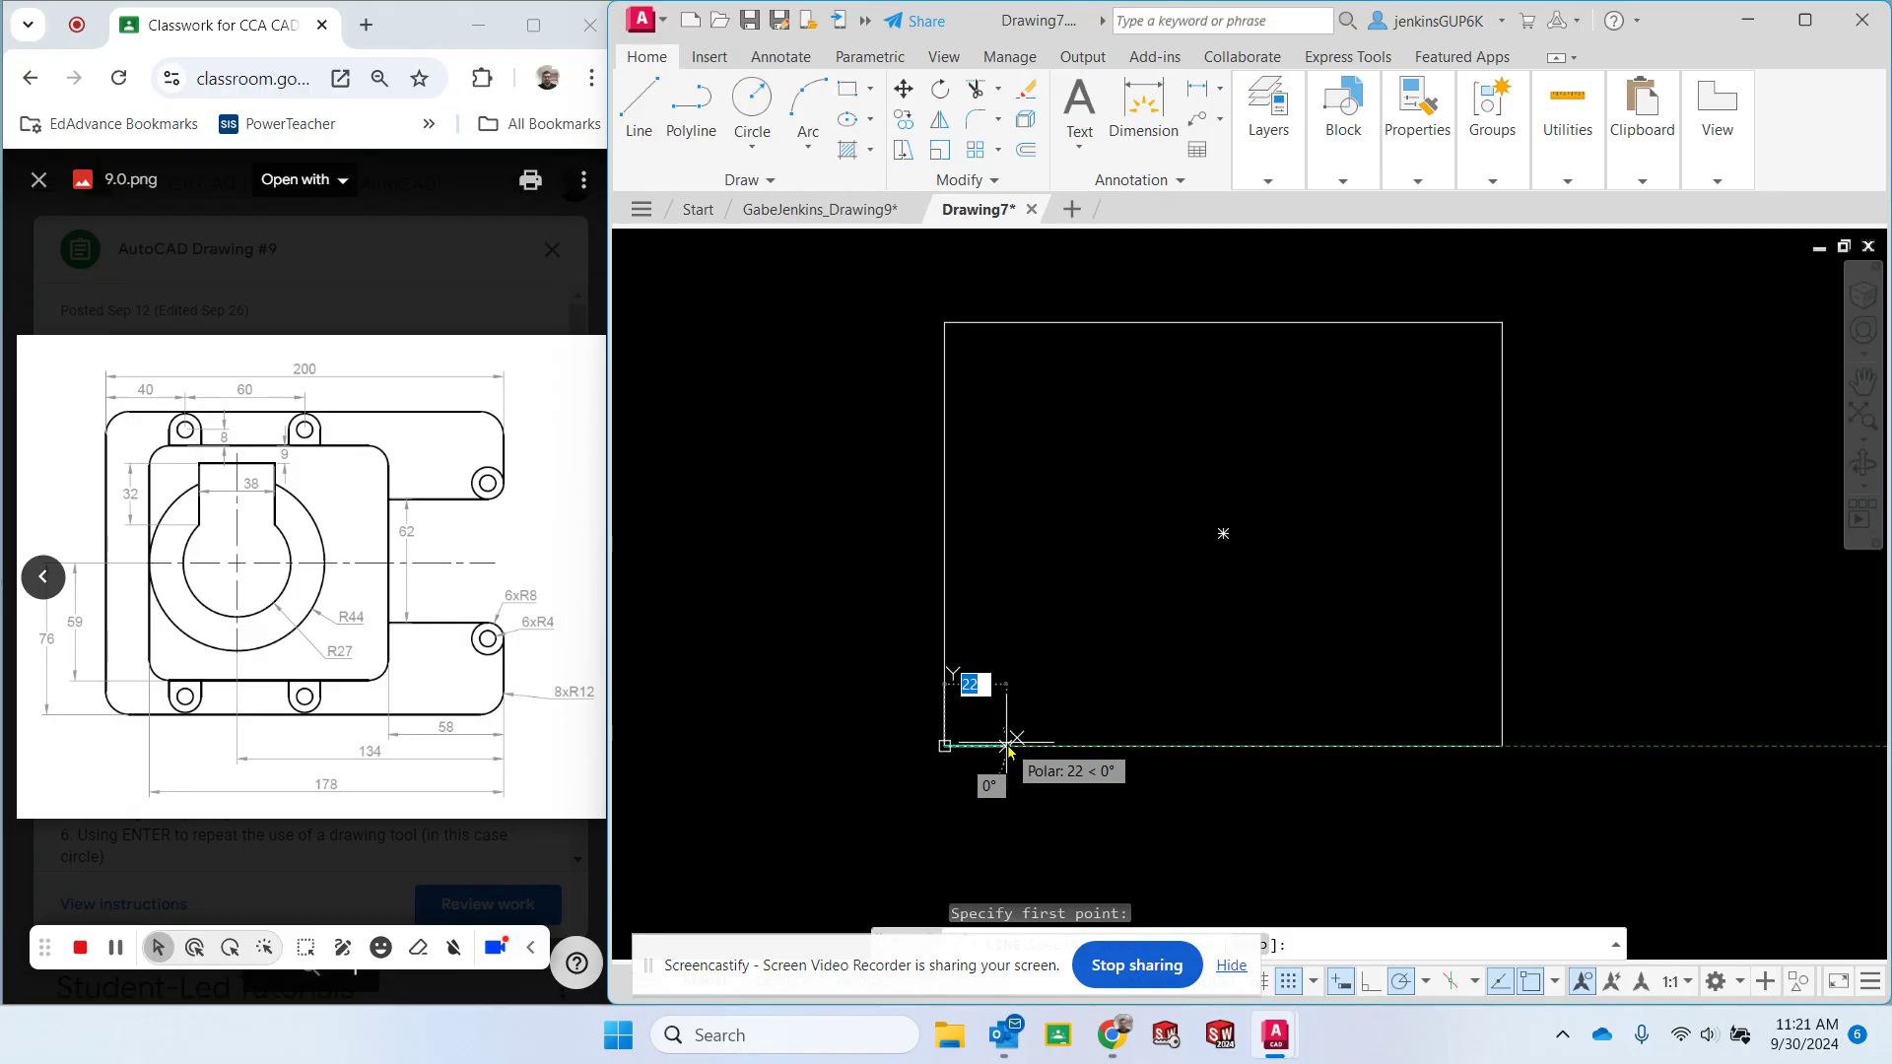
{"action": "type", "text": "22"}
{"action": "key", "text": "Return"}
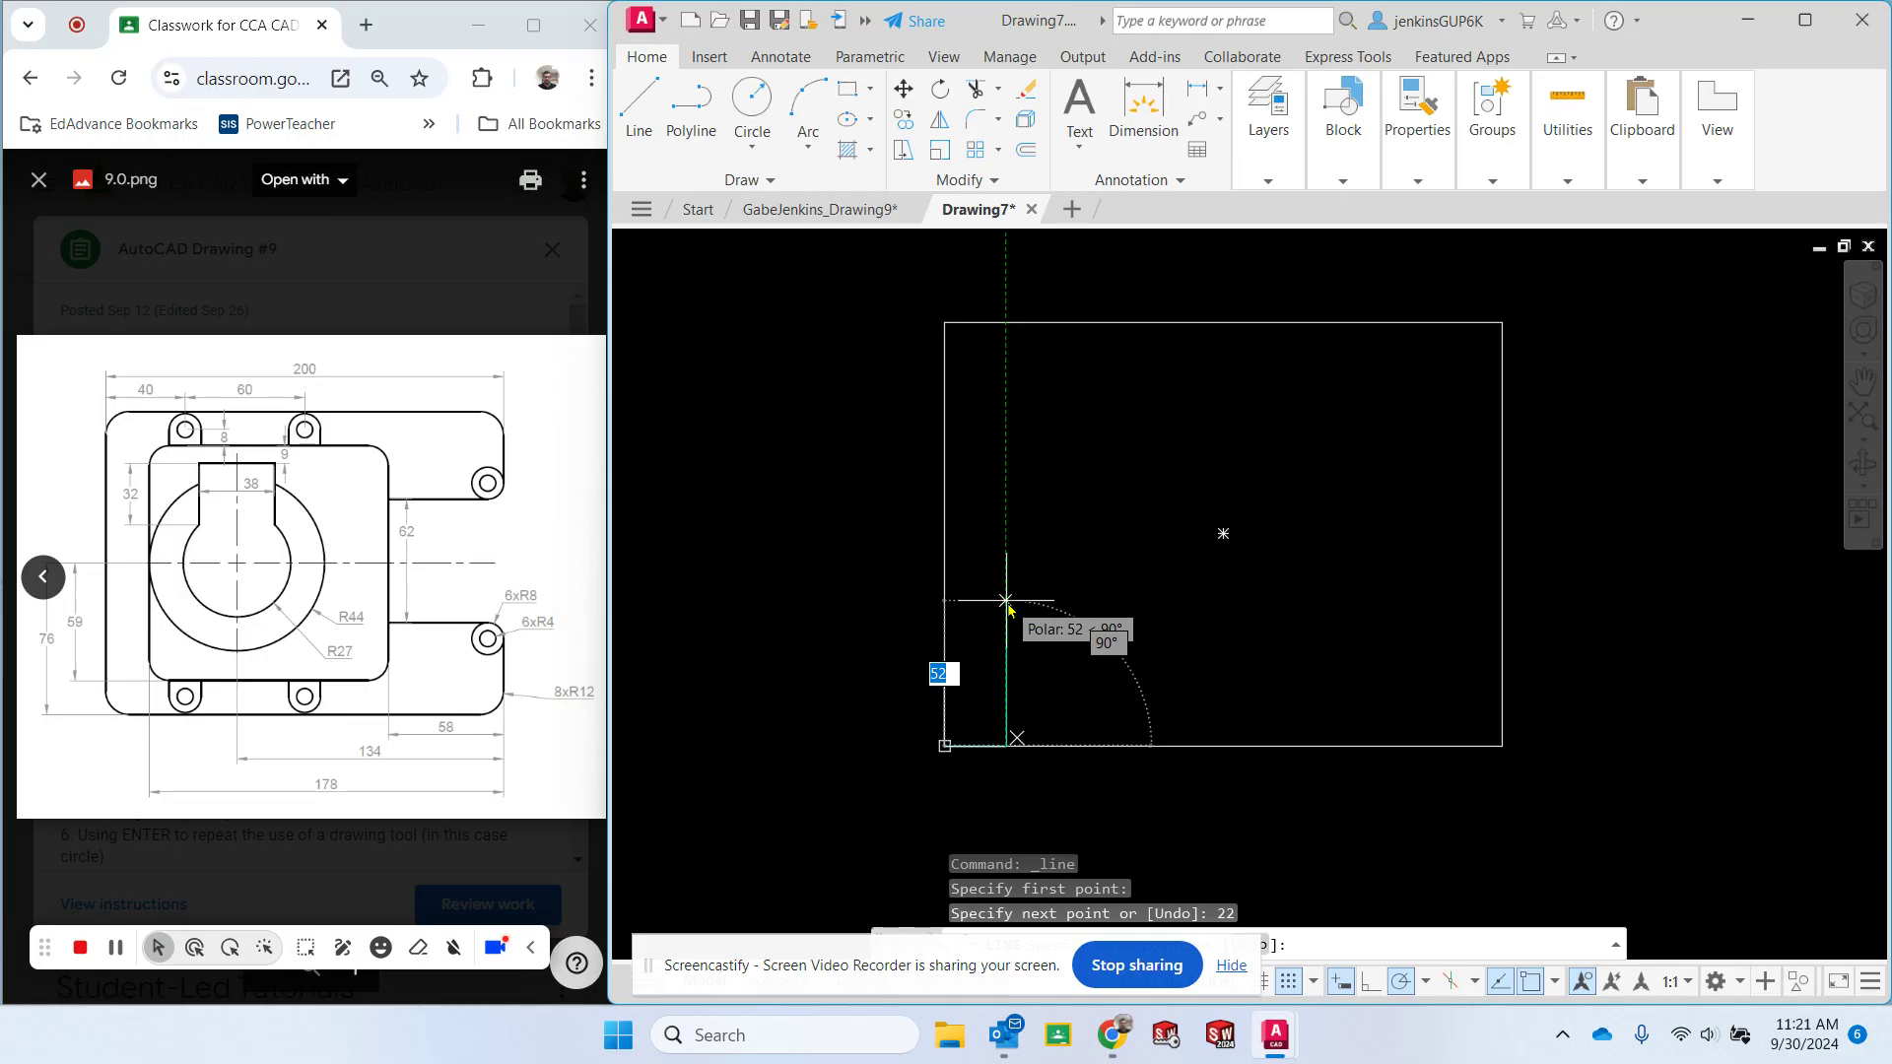
{"action": "type", "text": "17"}
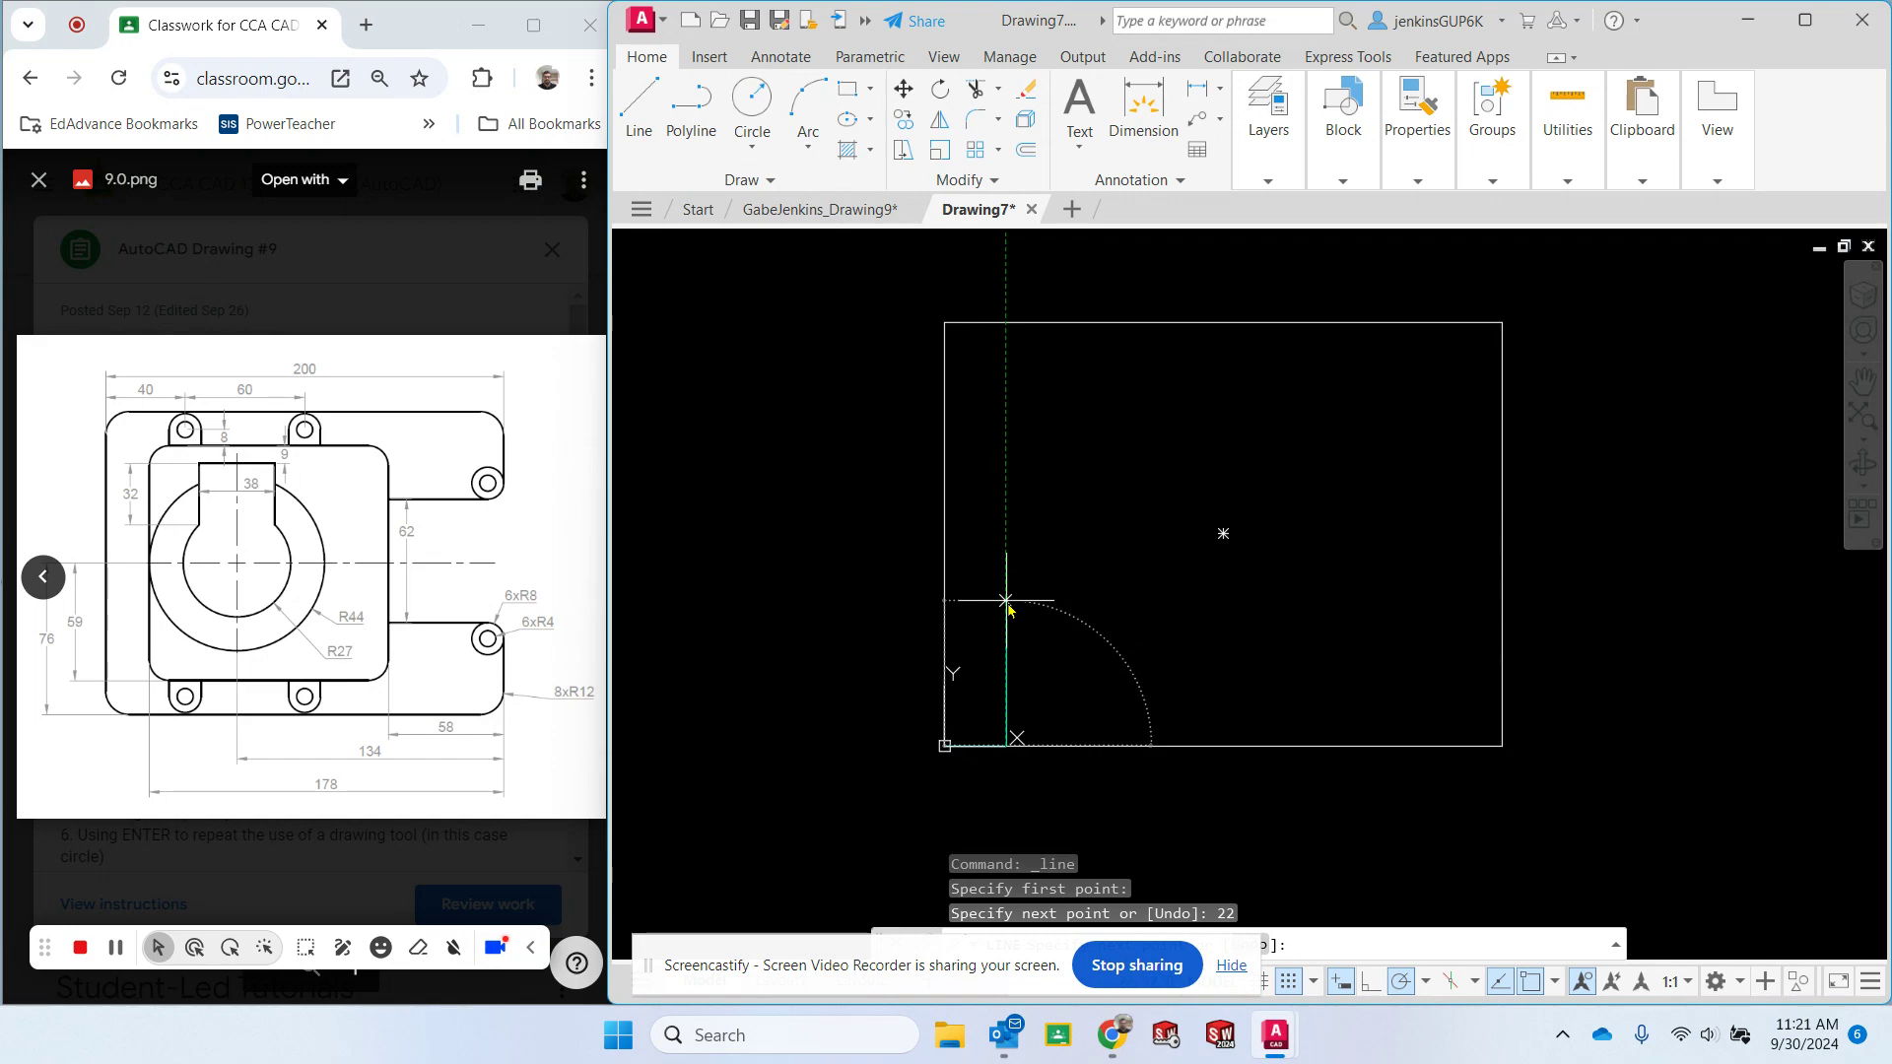
{"action": "key", "text": "Return"}
{"action": "key", "text": "Escape"}
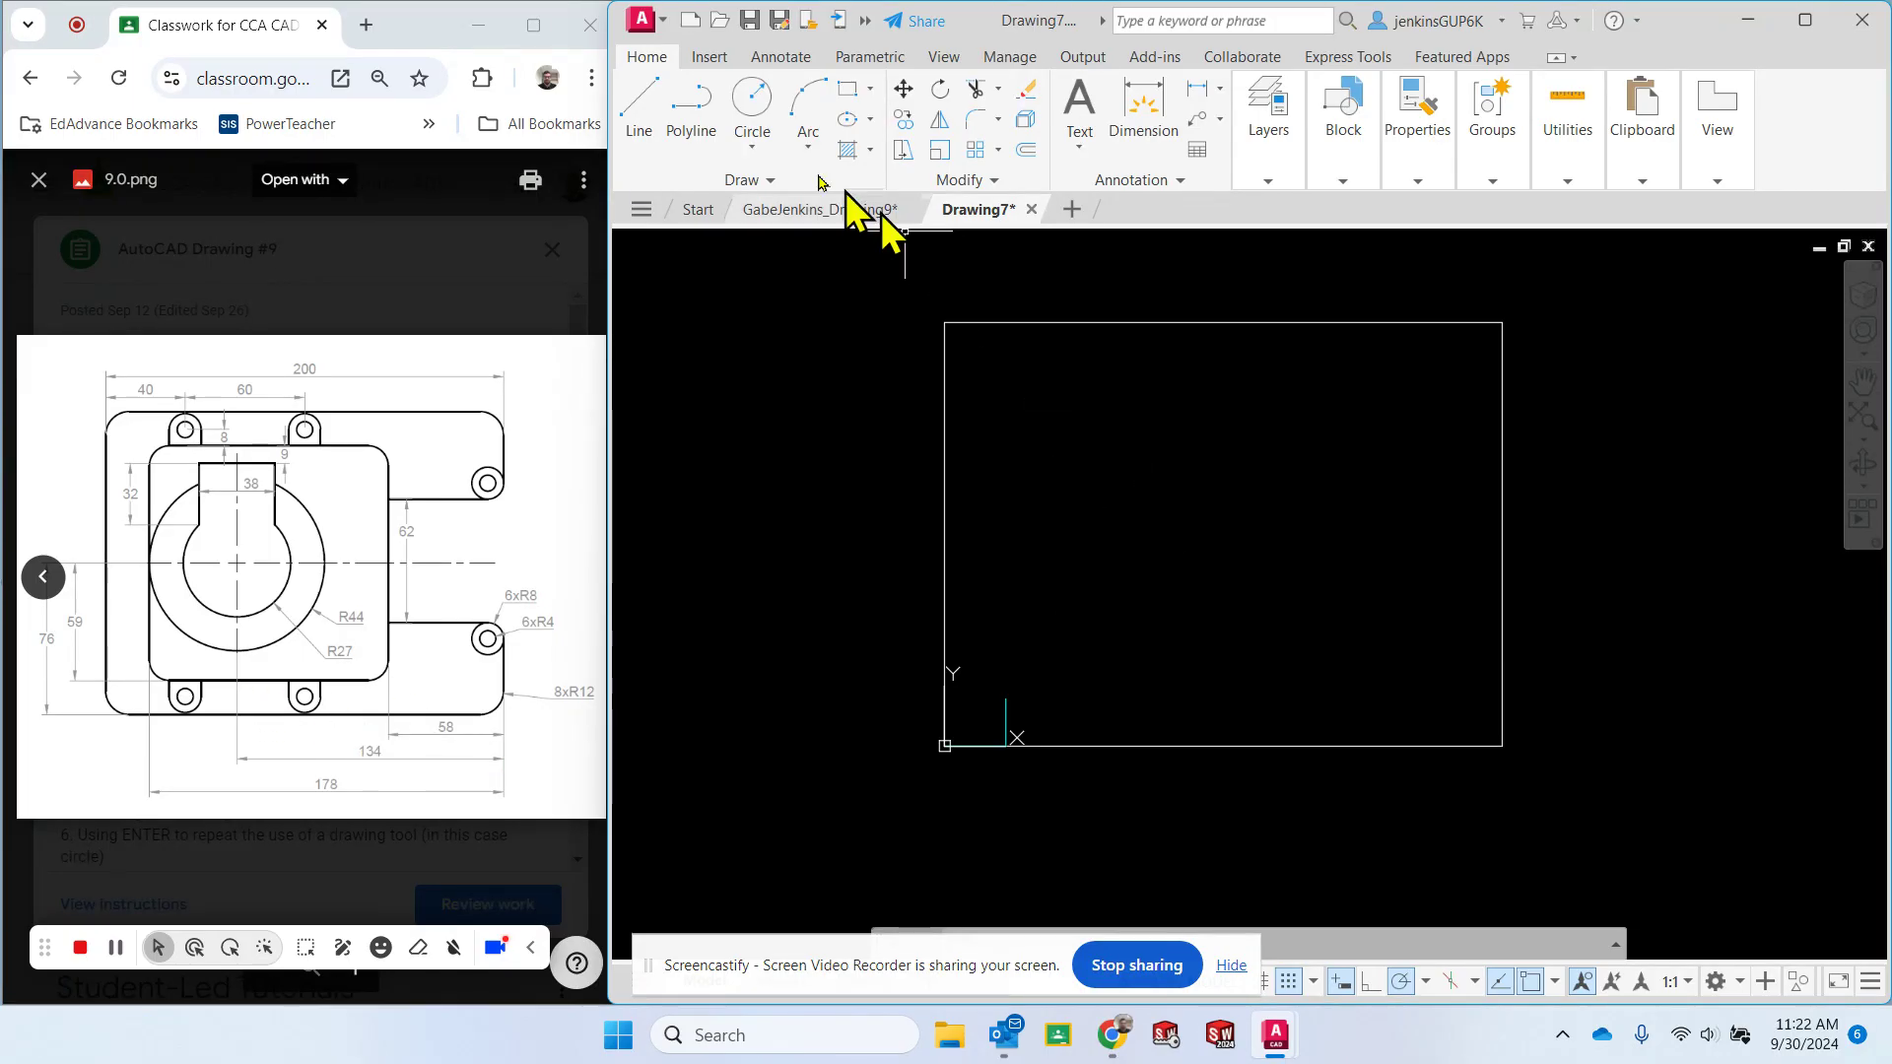
On the Visible layer, draw a rectangle 120 wide and 118 high up and right from the construction line's upper end.
{"action": "left_click", "coordinate": [1269, 143]}
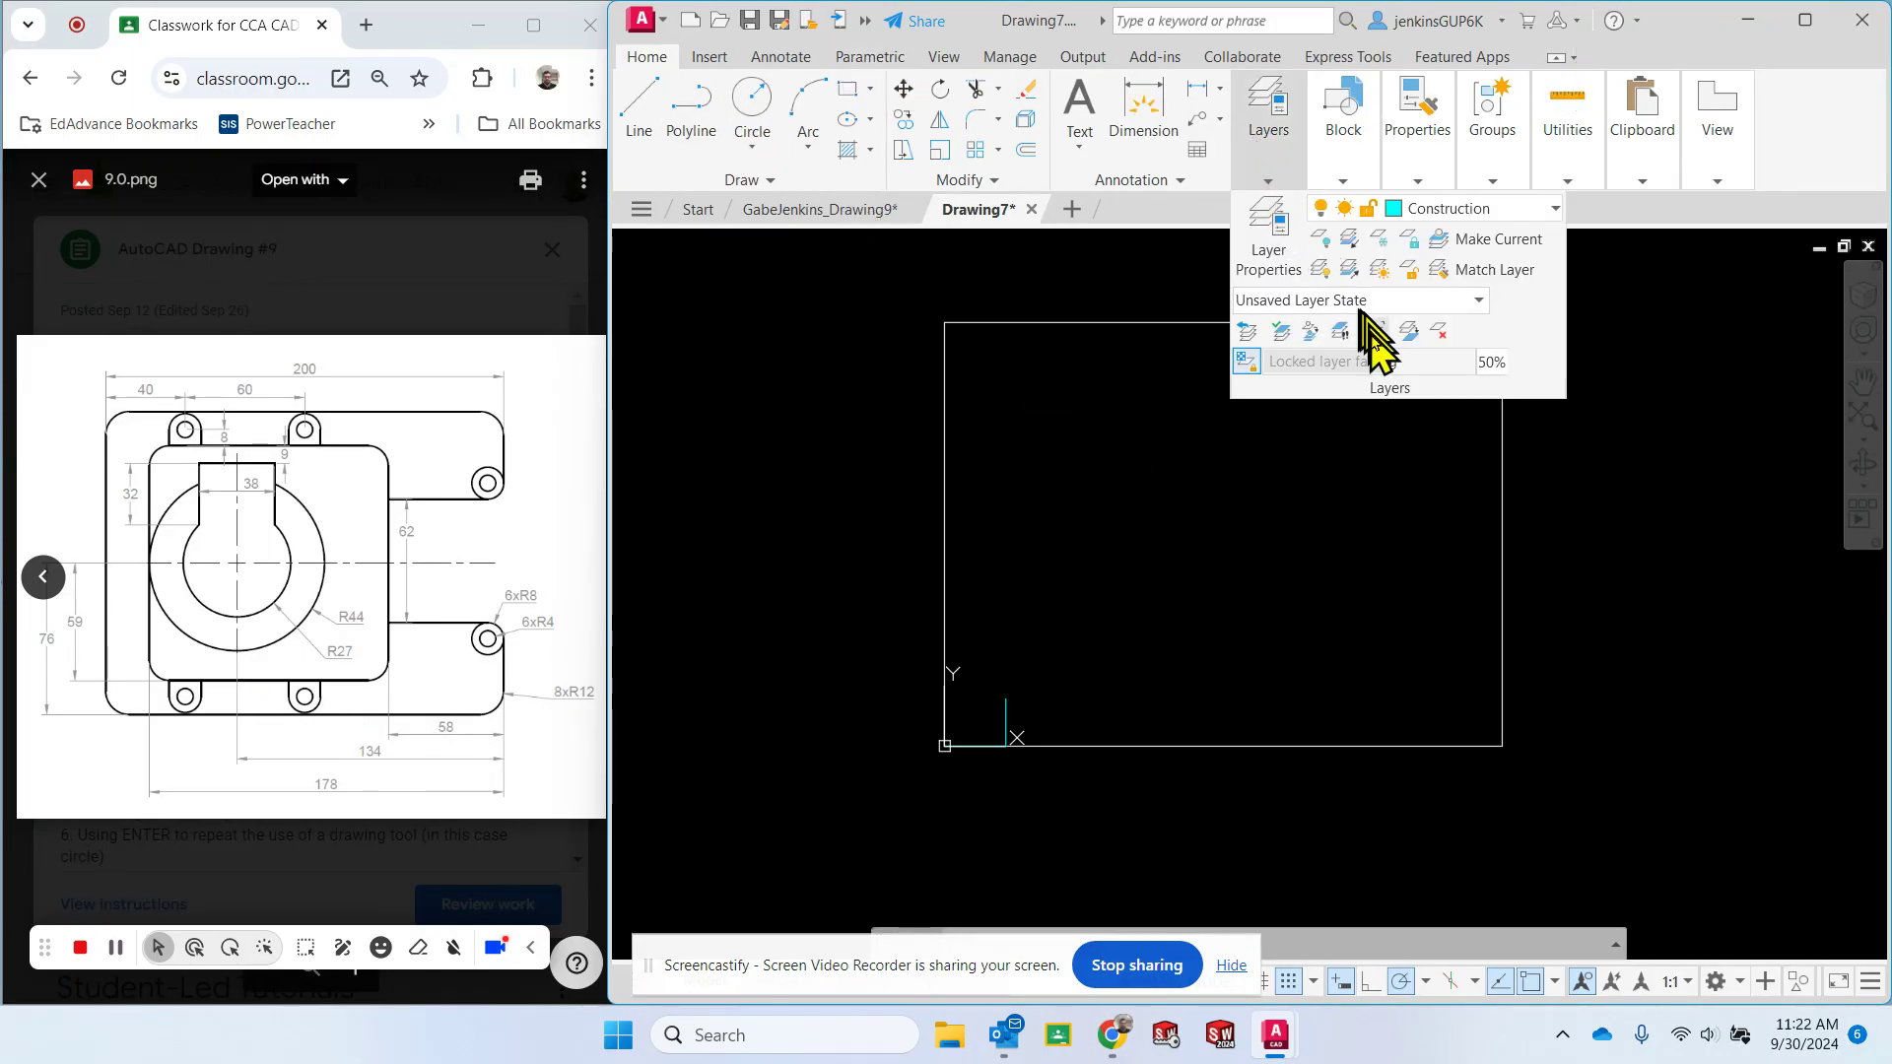
{"action": "left_click", "coordinate": [1444, 209]}
{"action": "left_click", "coordinate": [1436, 423]}
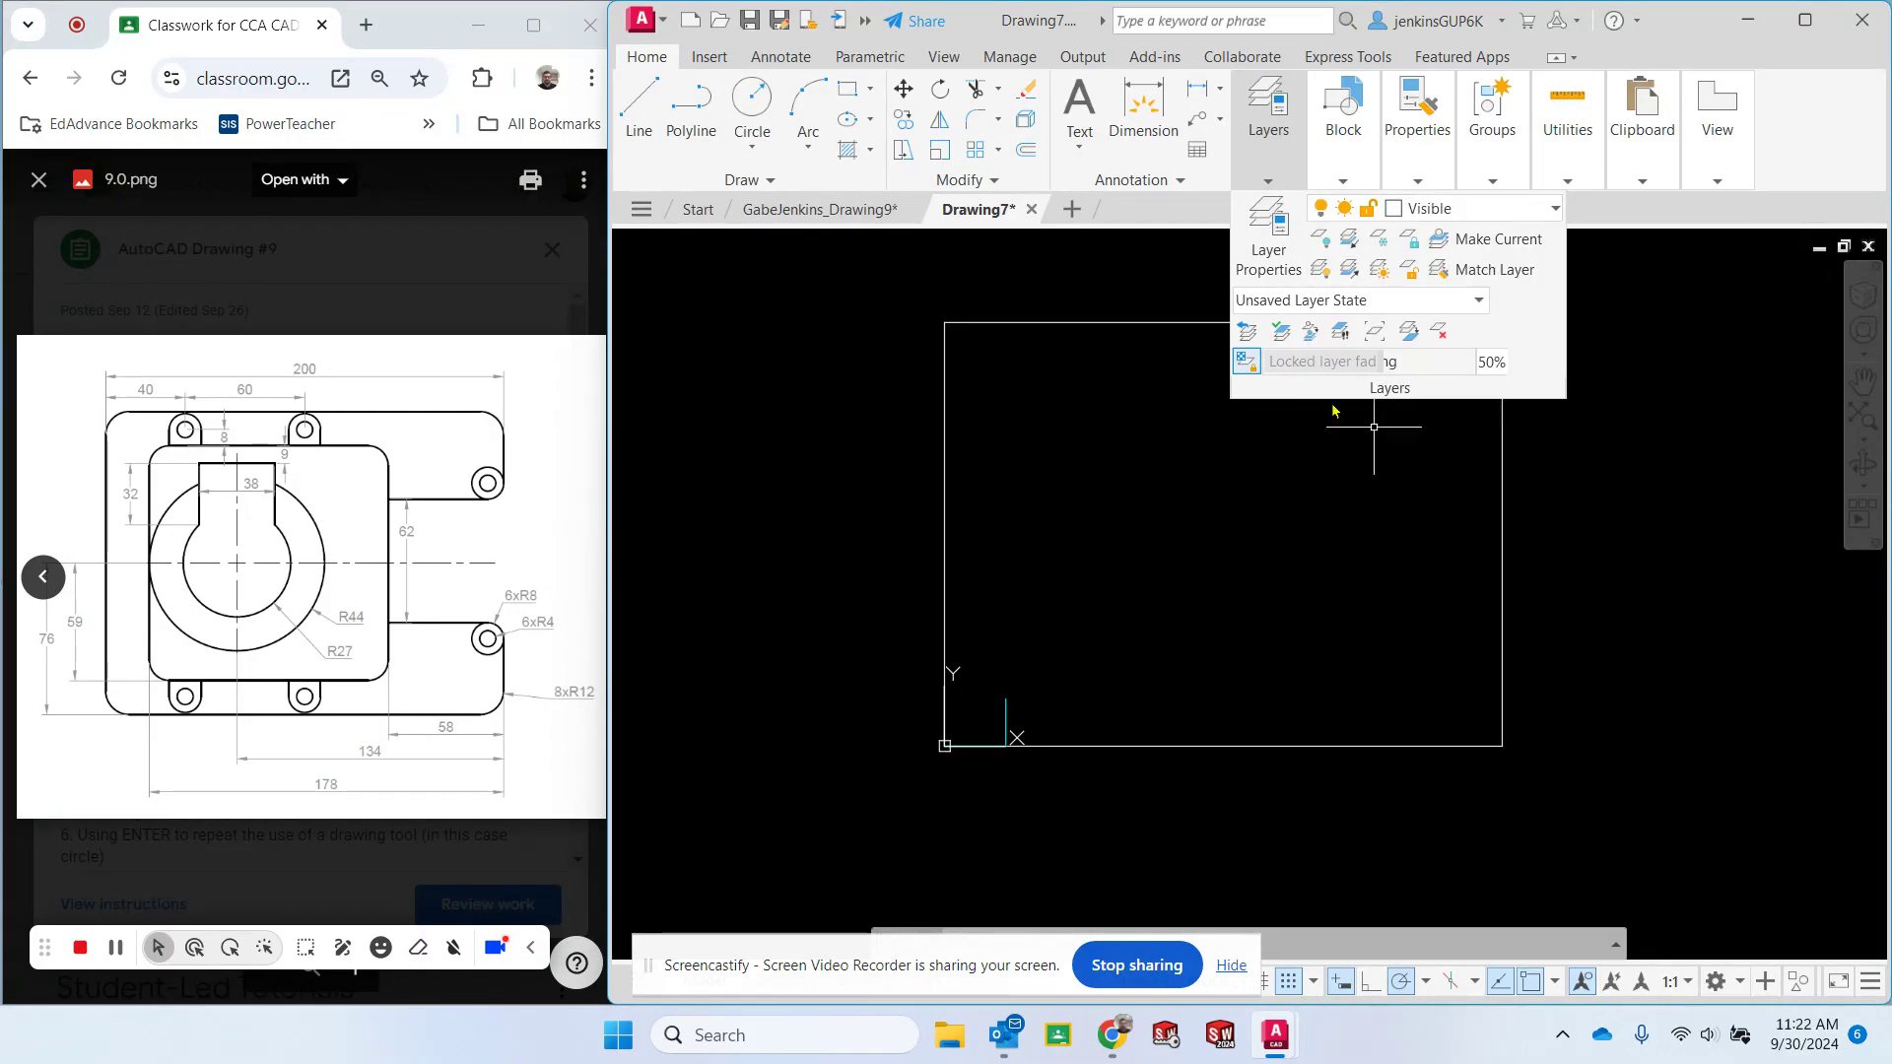
{"action": "left_click", "coordinate": [850, 89]}
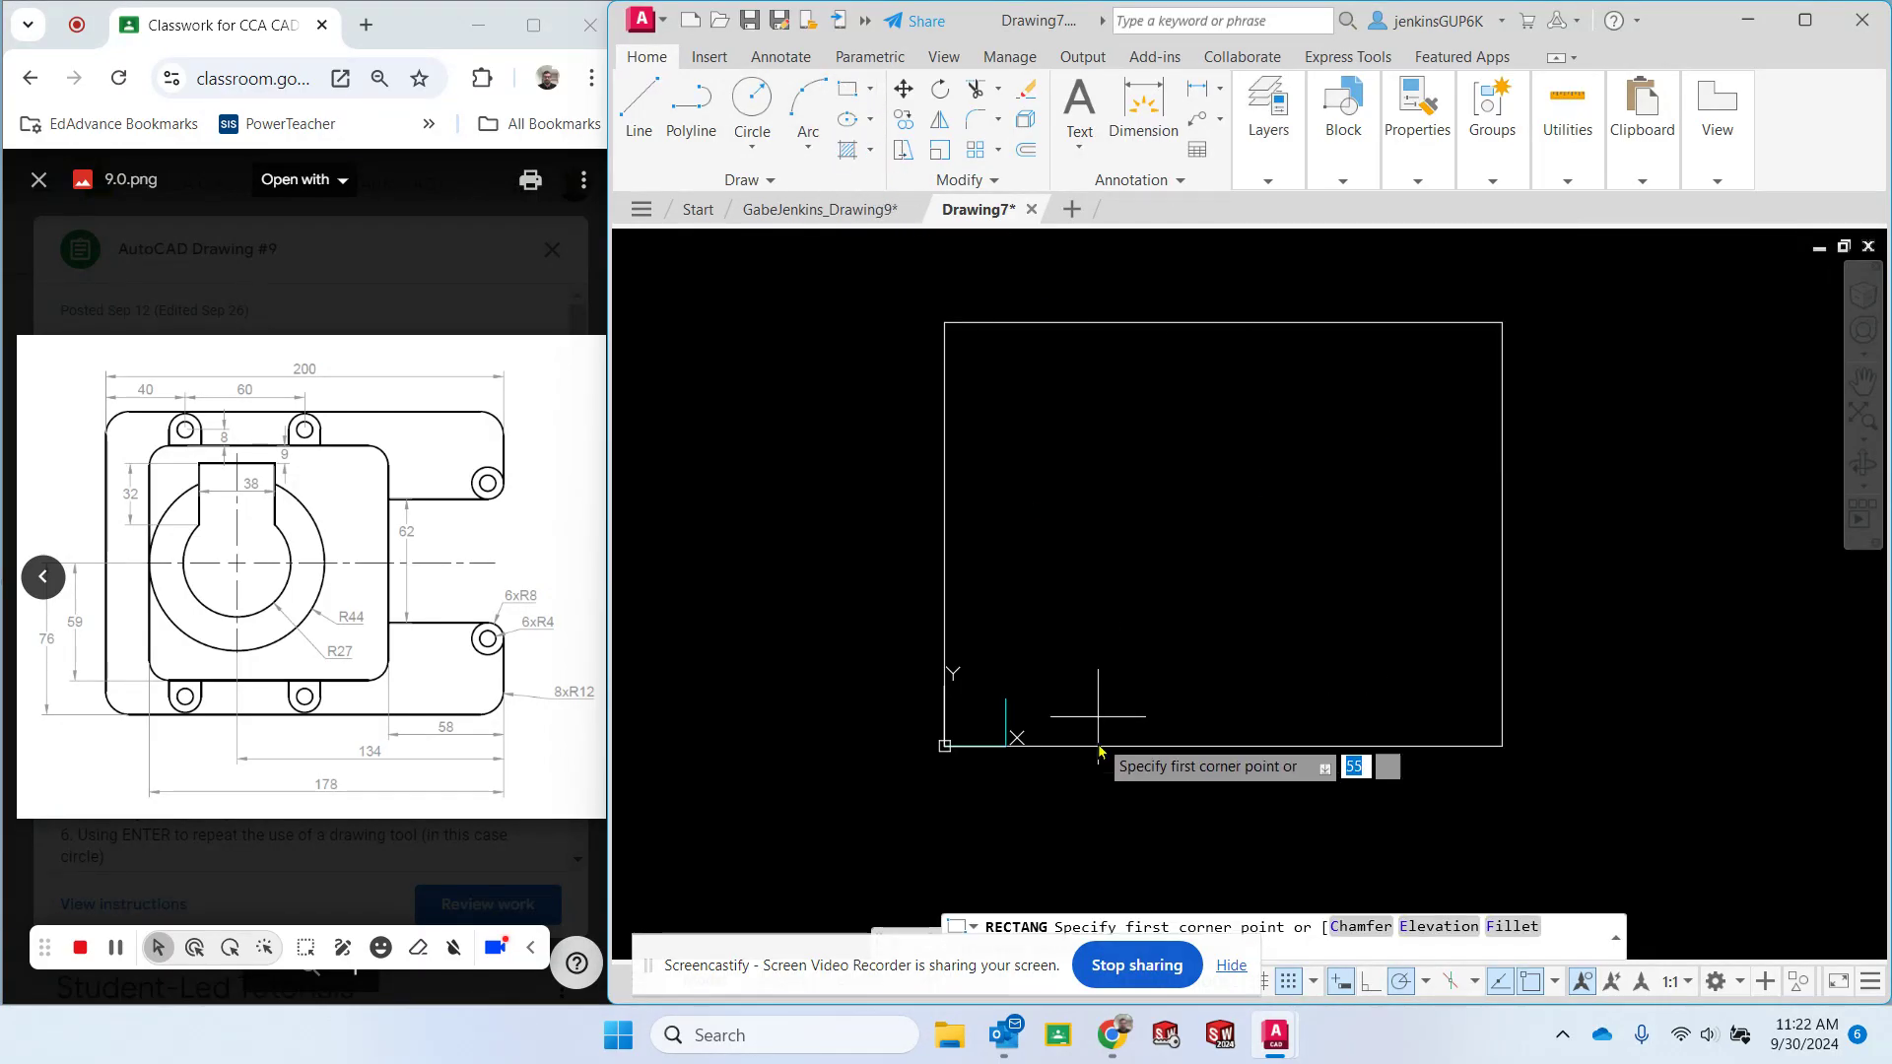
{"action": "left_click", "coordinate": [1006, 697]}
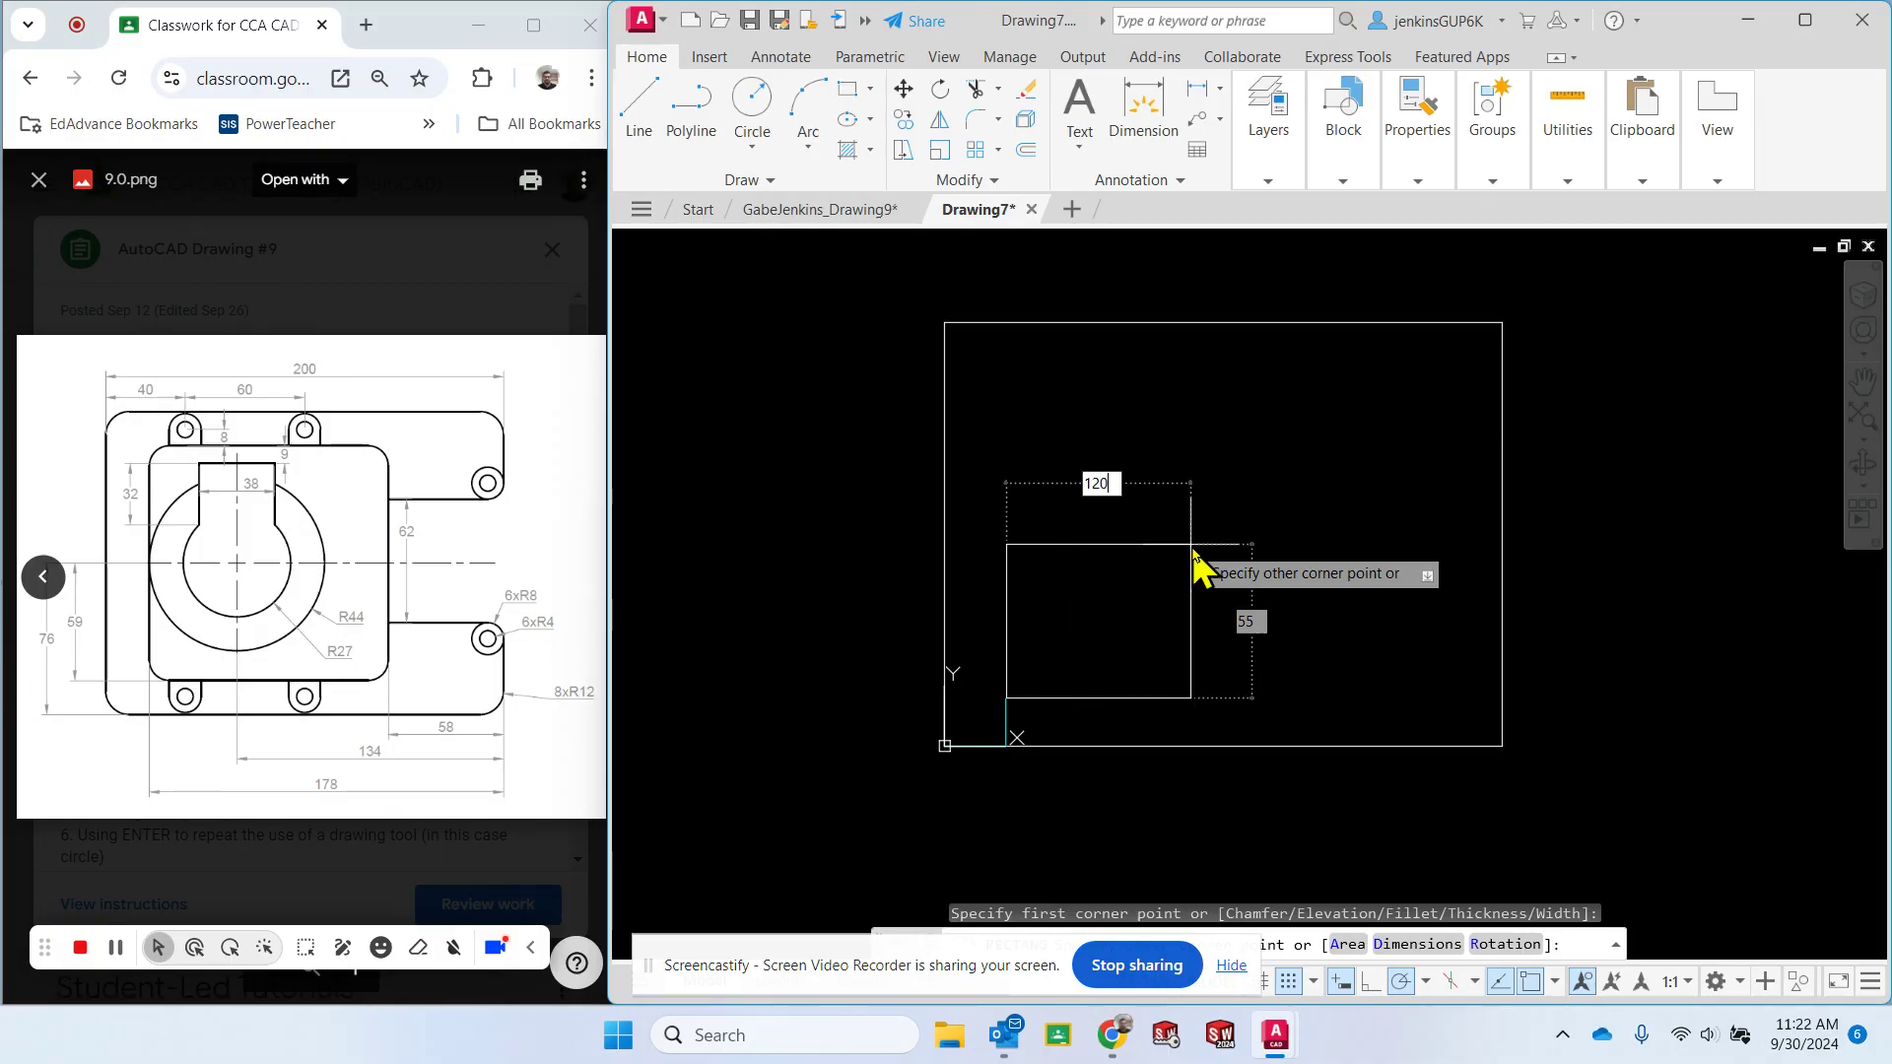
{"action": "key", "text": "Tab"}
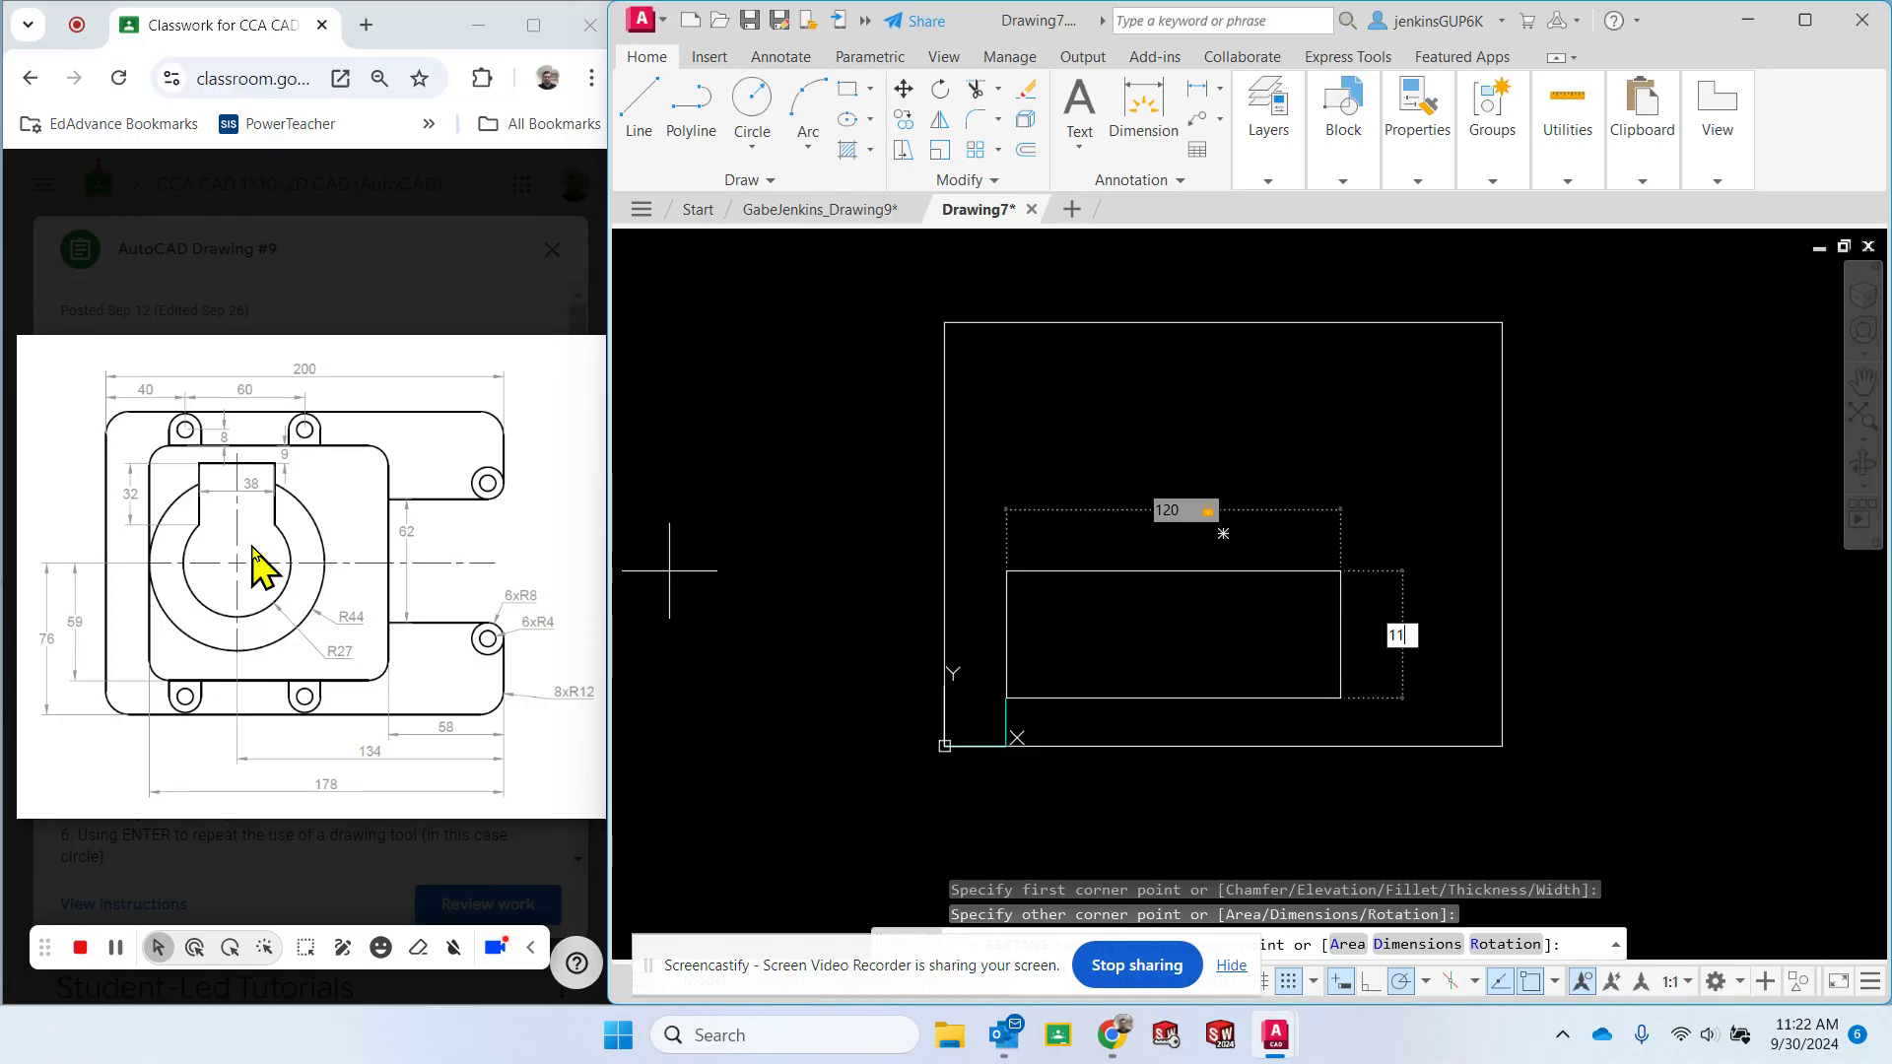
{"action": "key", "text": "Return"}
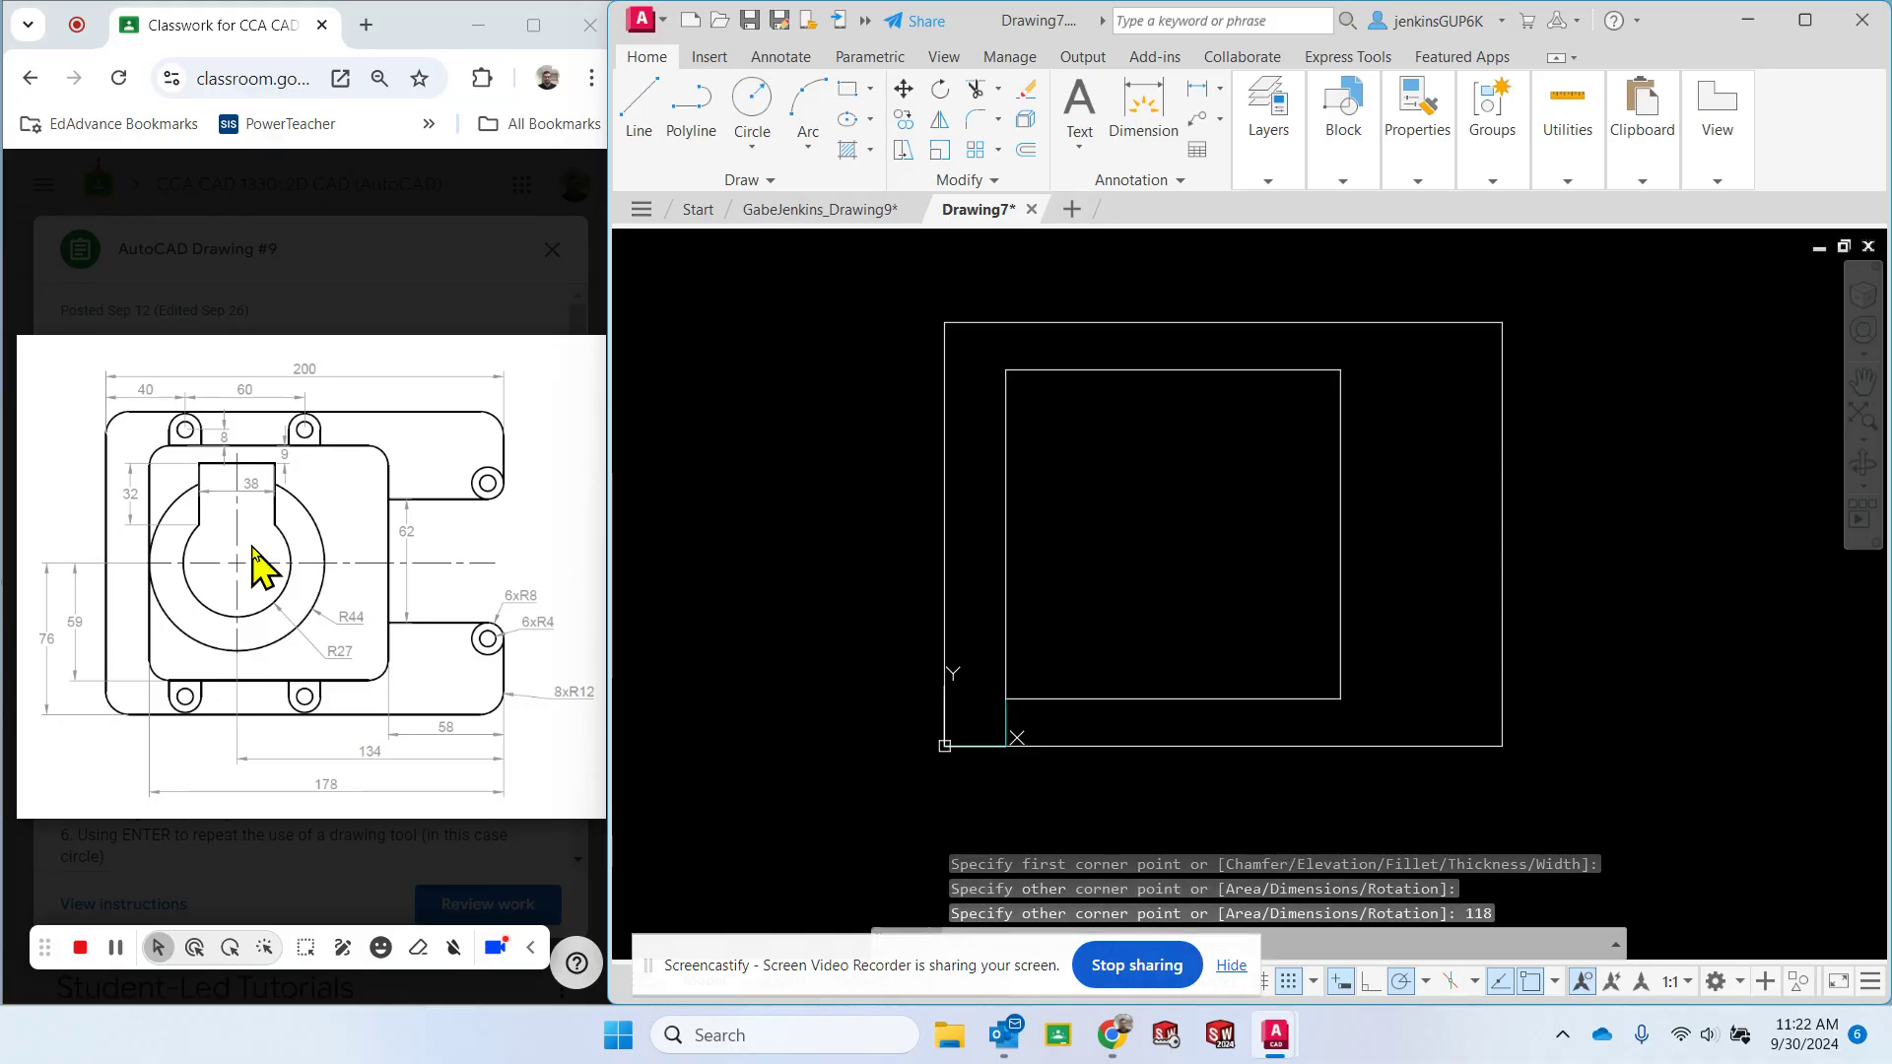
{"action": "key", "text": "Escape"}
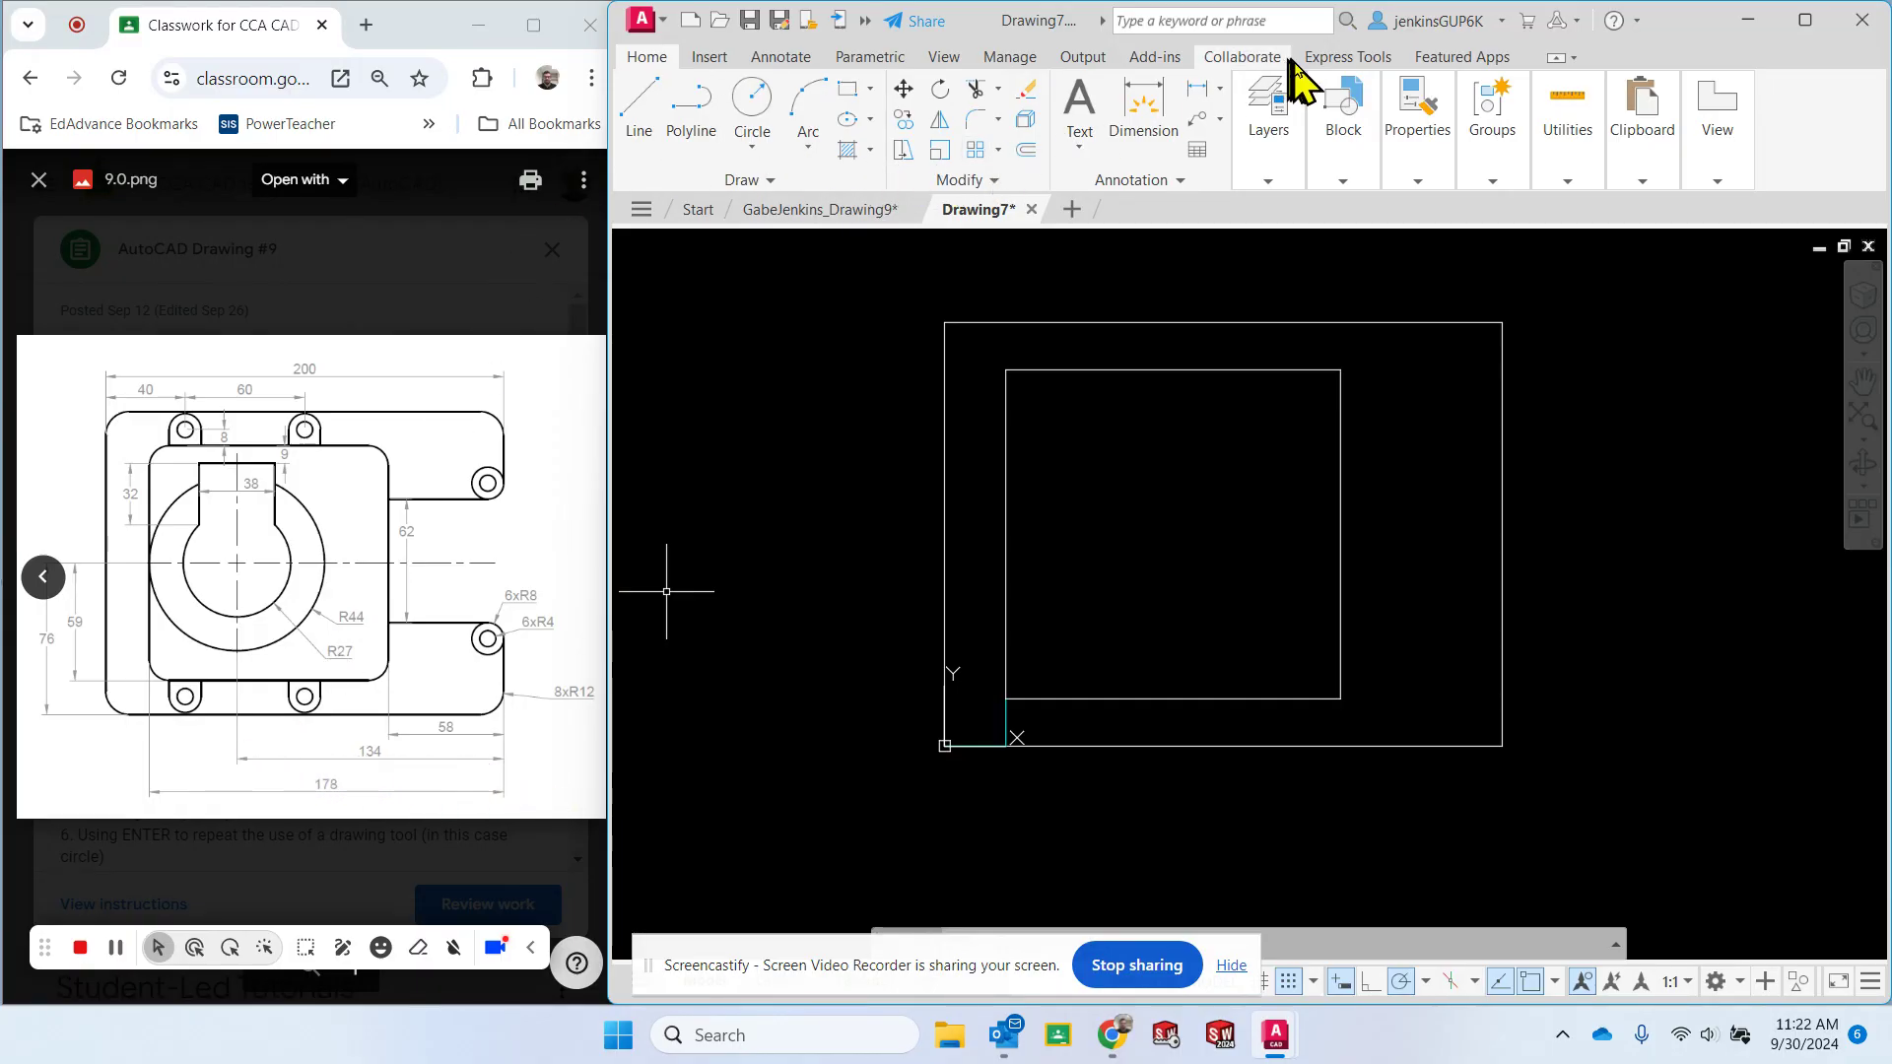
Make Construction the current layer.
{"action": "left_click", "coordinate": [1268, 128]}
{"action": "left_click", "coordinate": [1459, 209]}
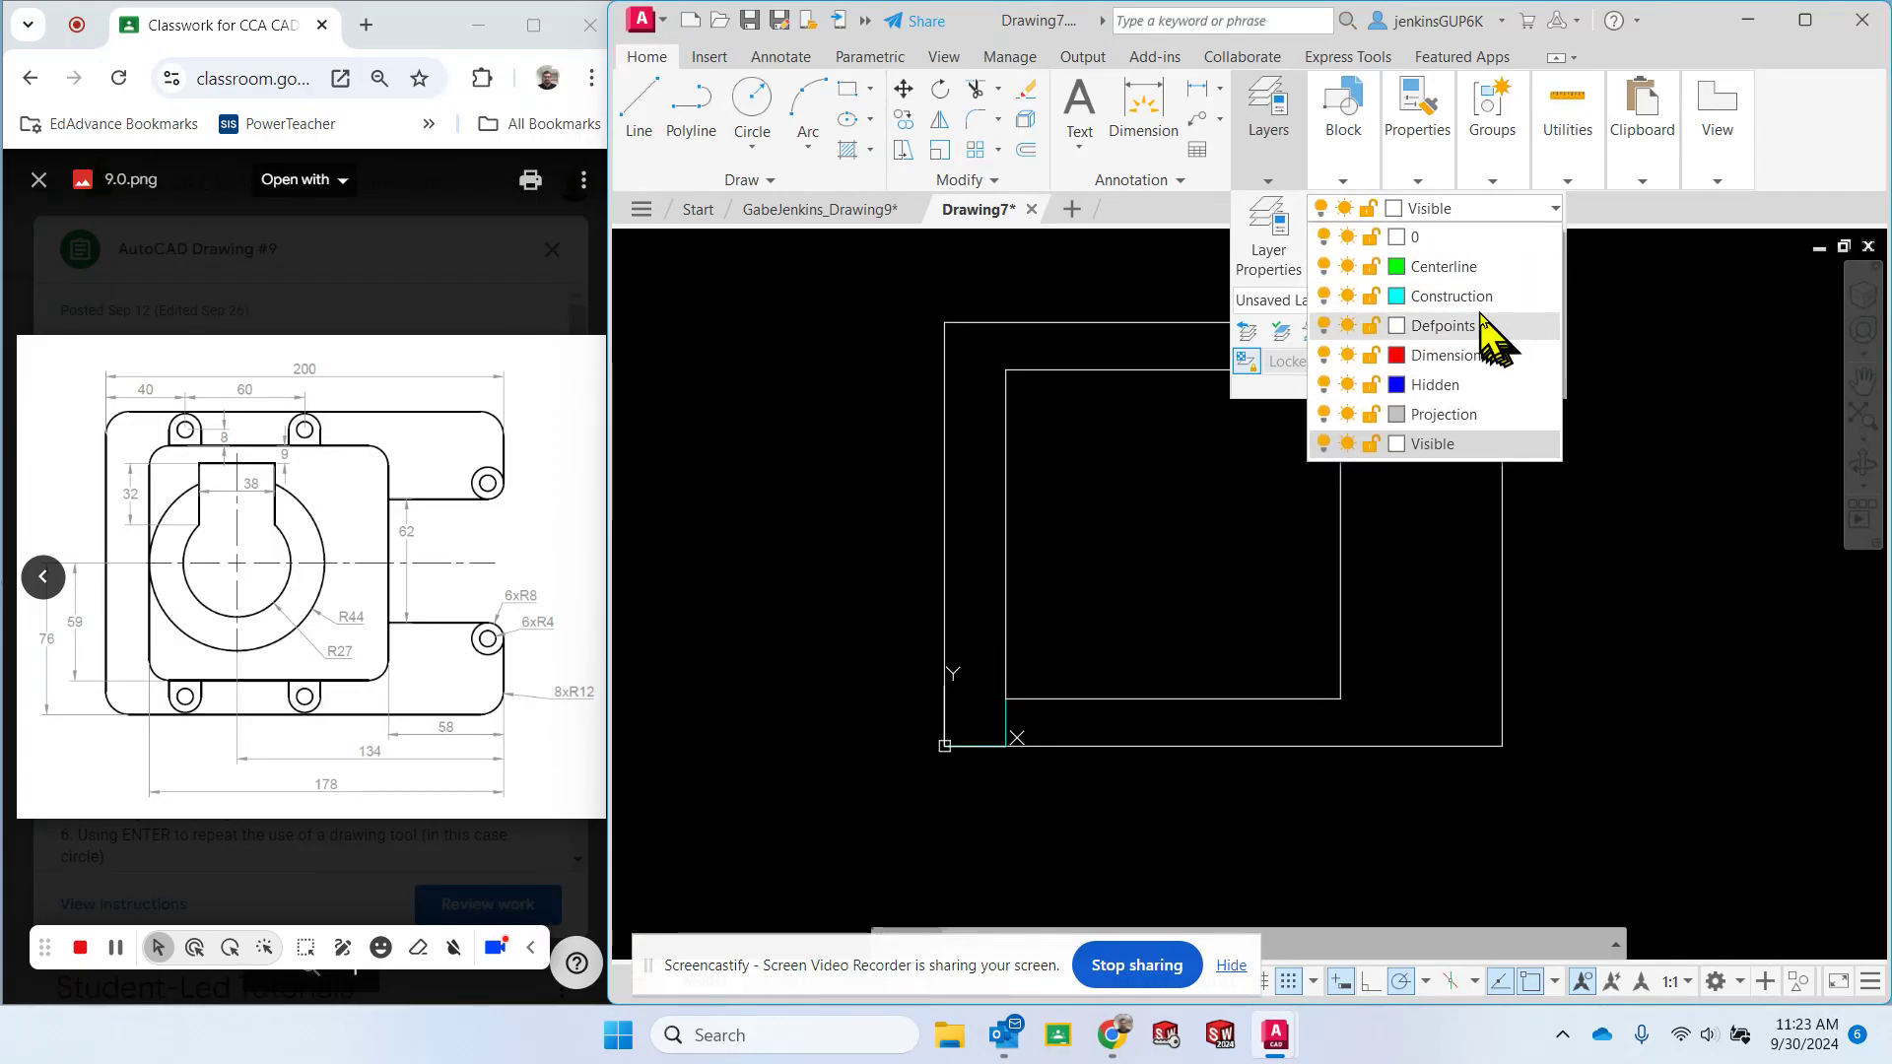
{"action": "left_click", "coordinate": [1439, 266]}
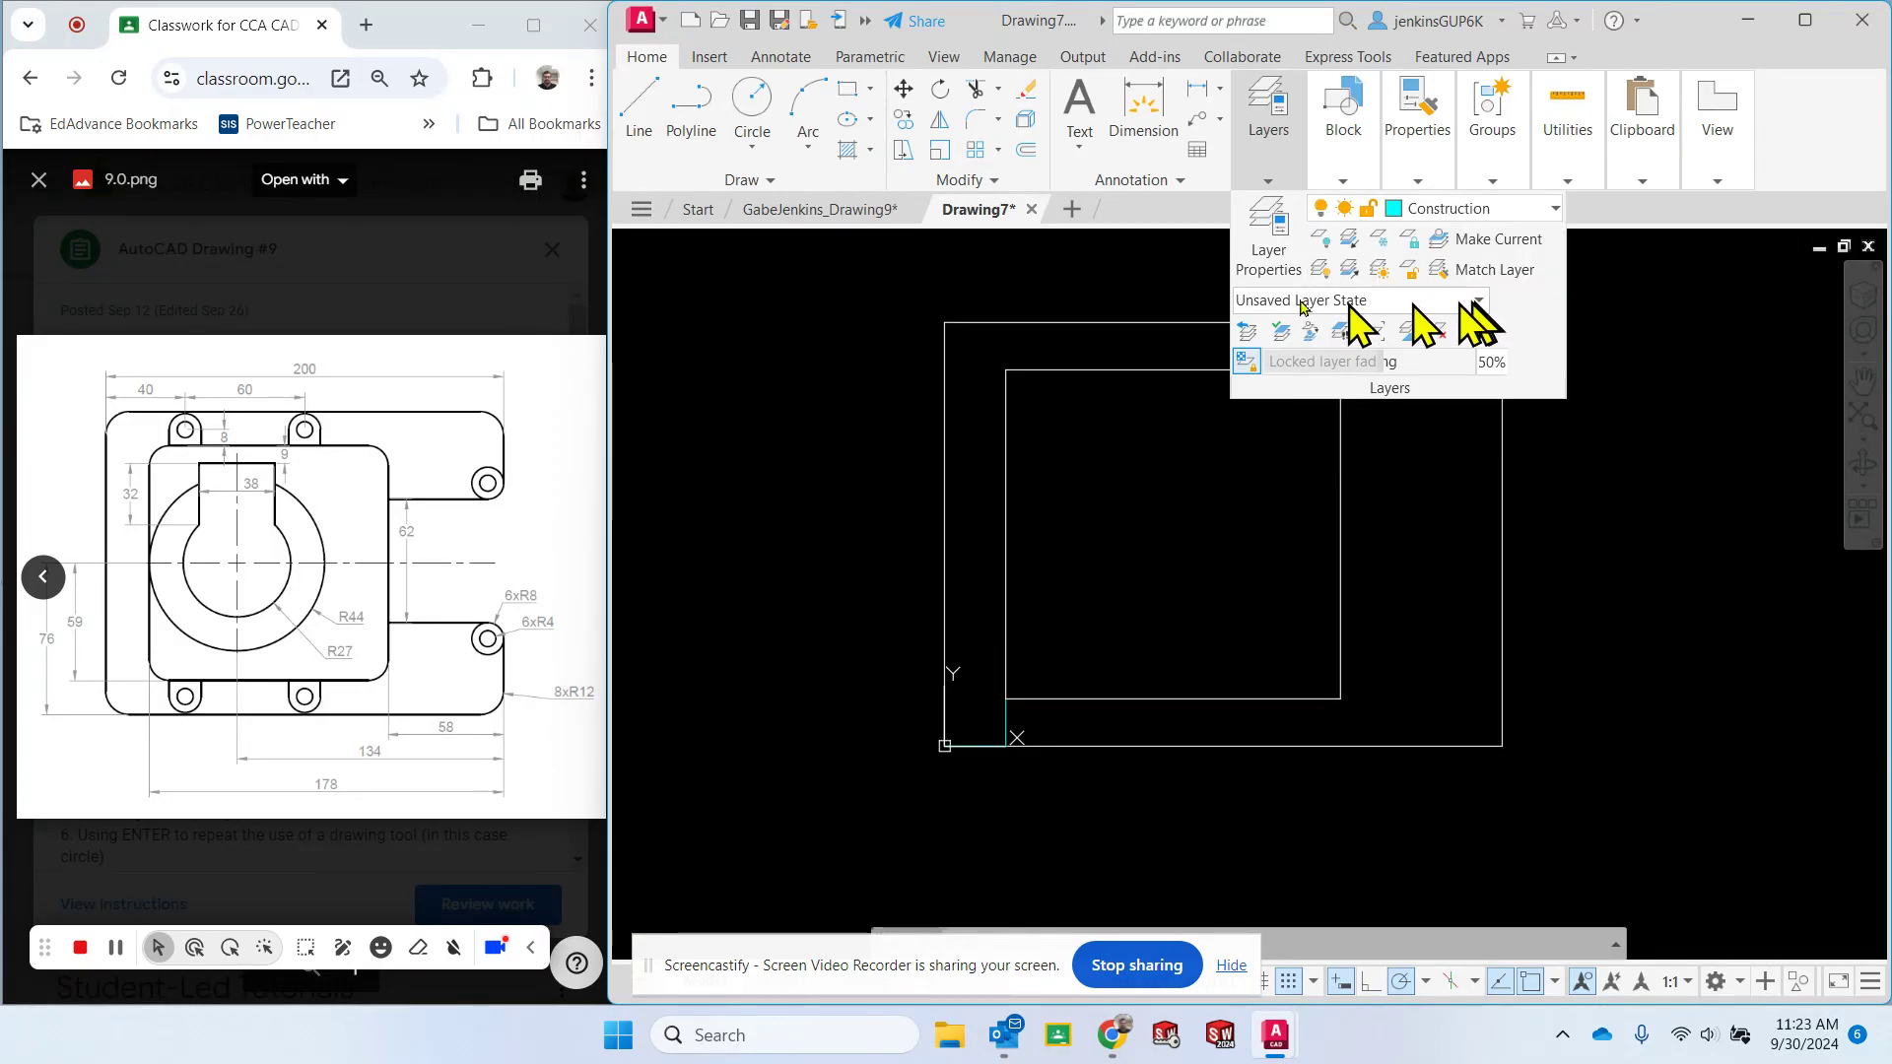
{"action": "left_click", "coordinate": [1026, 150]}
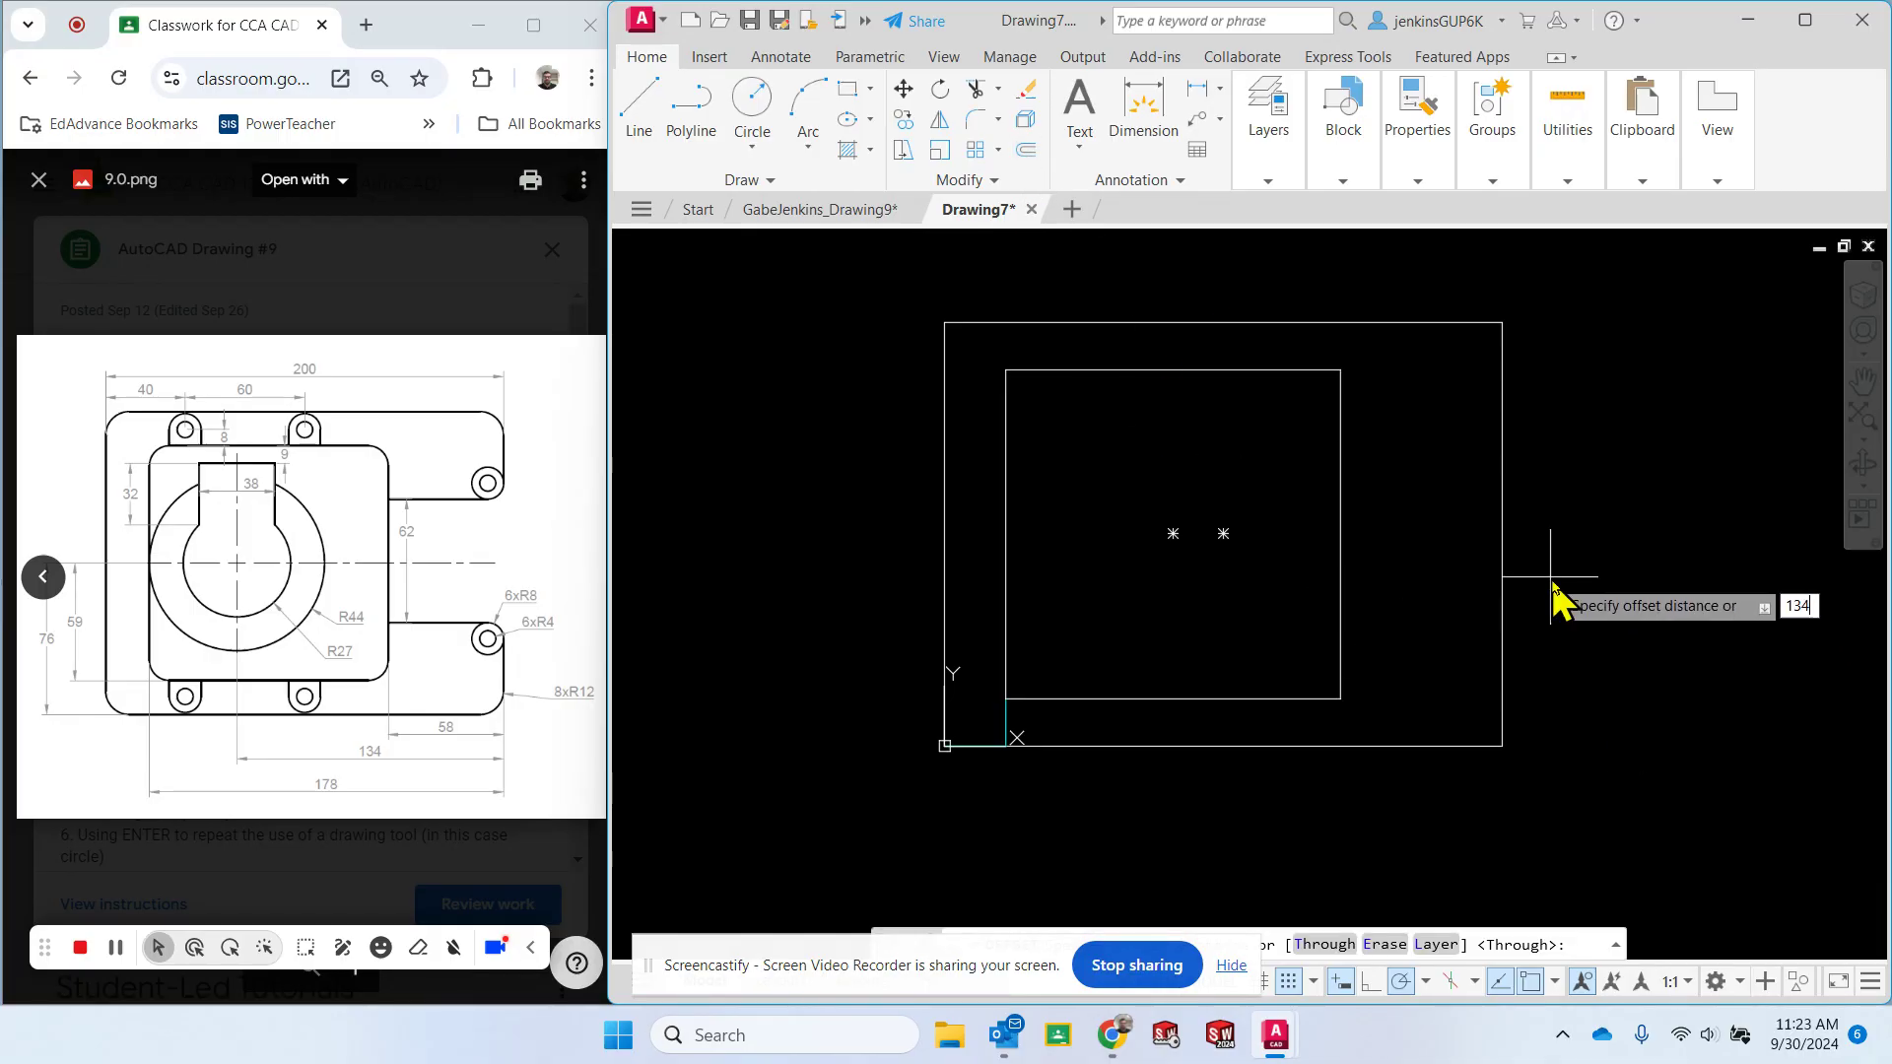
{"action": "key", "text": "Return"}
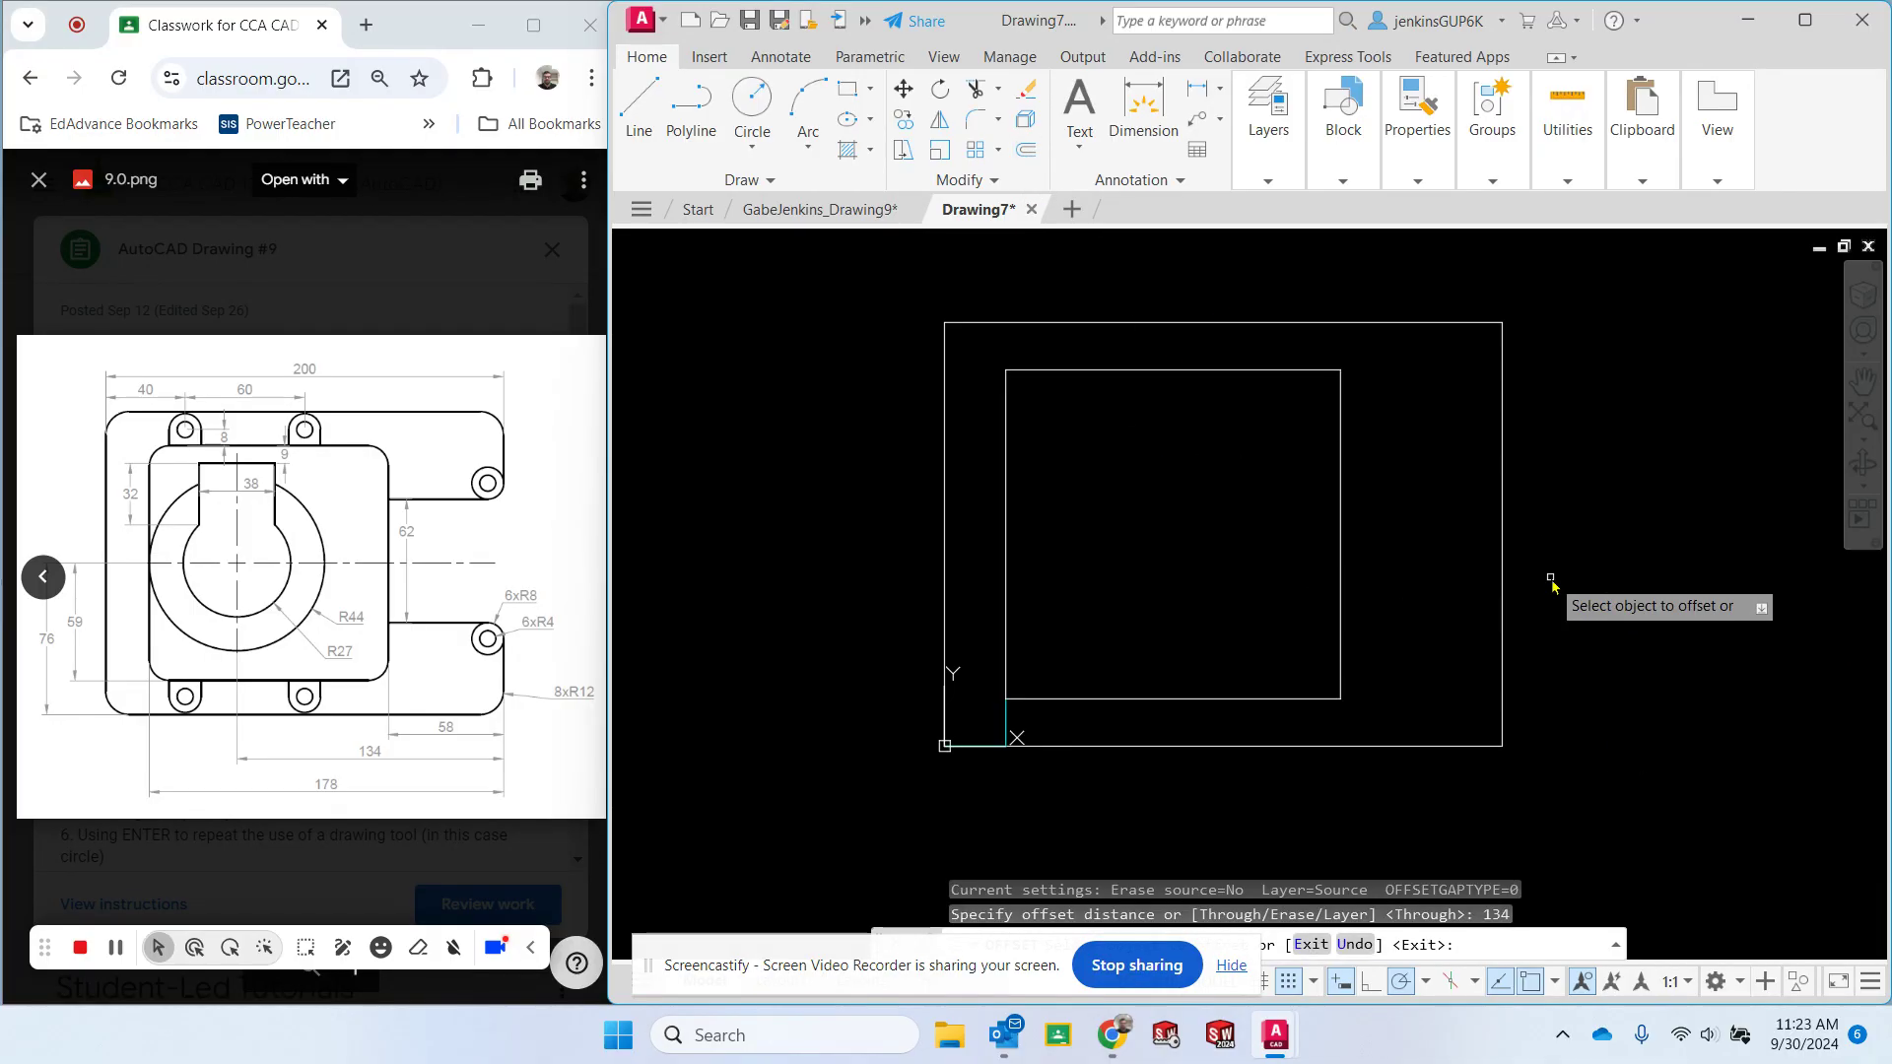
{"action": "left_click", "coordinate": [1501, 587]}
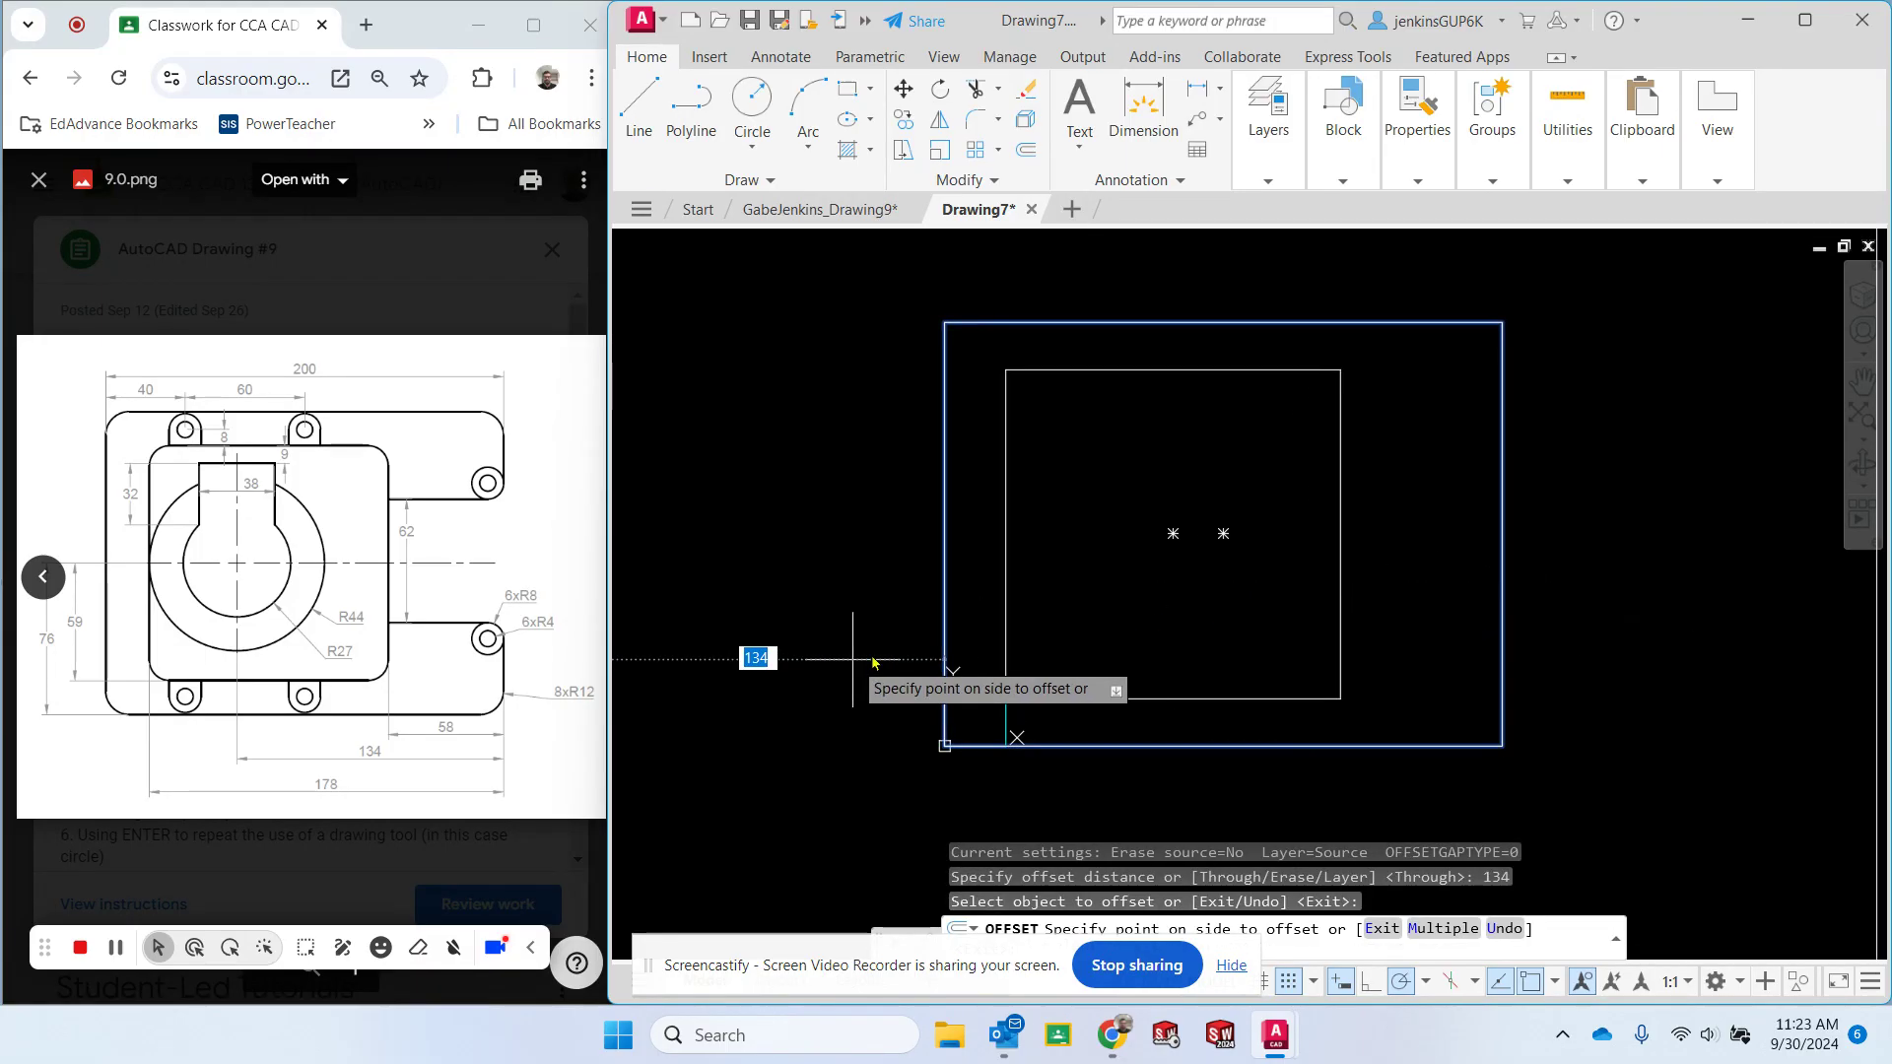
{"action": "key", "text": "Escape"}
{"action": "key", "text": "Escape"}
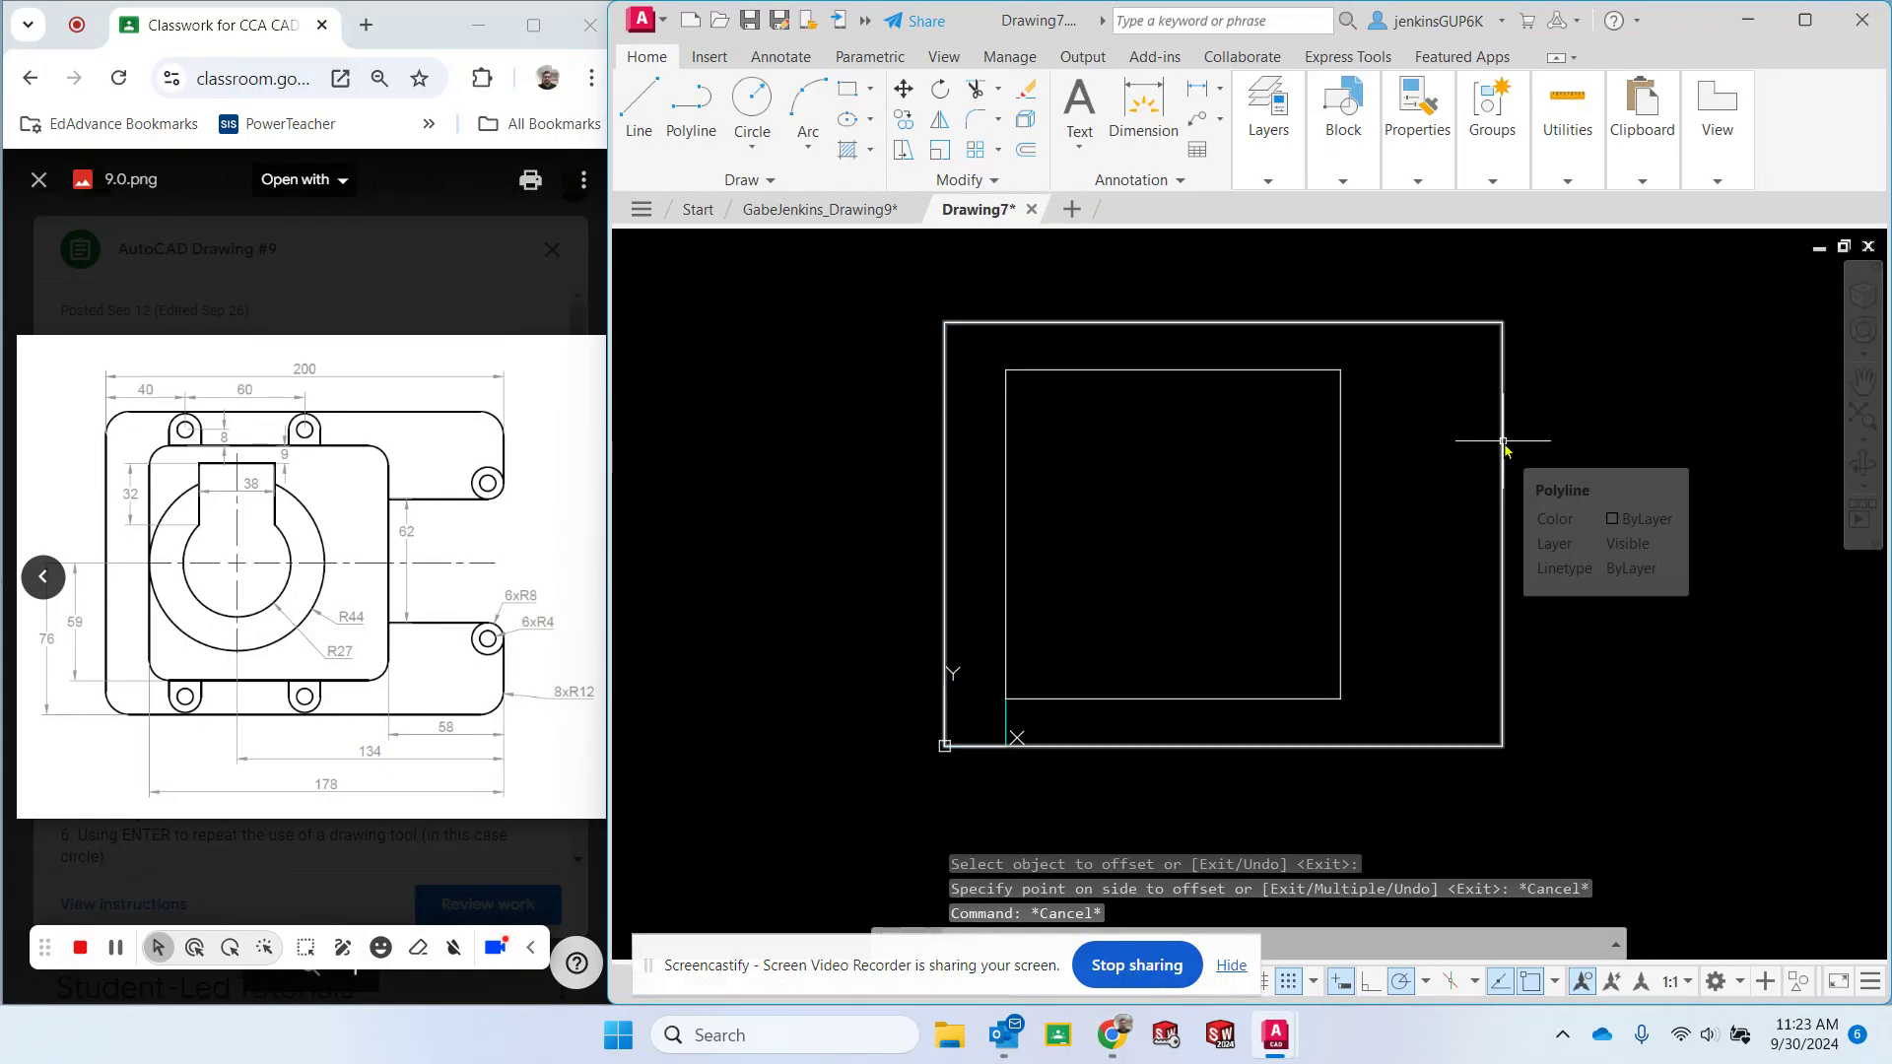
{"action": "key", "text": "Escape"}
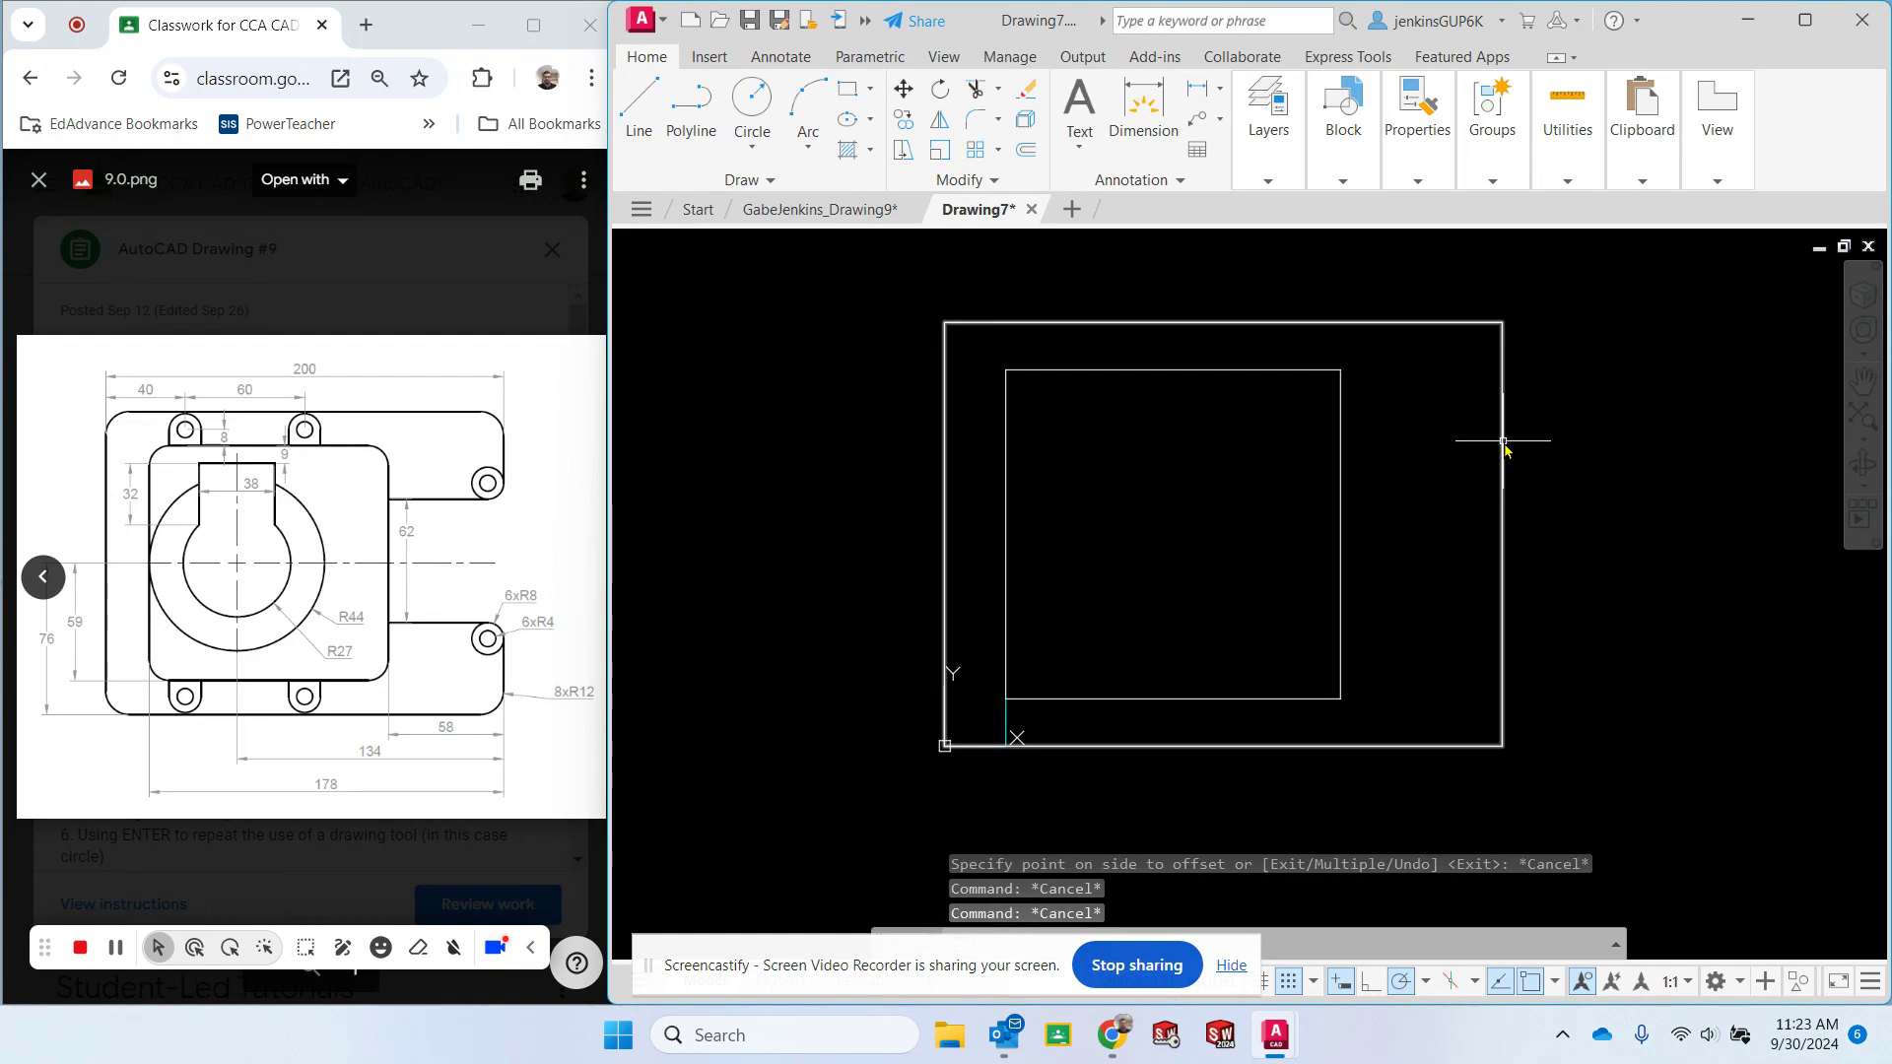
{"action": "key", "text": "Escape"}
{"action": "left_click_drag", "start_coordinate": [802, 972], "coordinate": [134, 1024]}
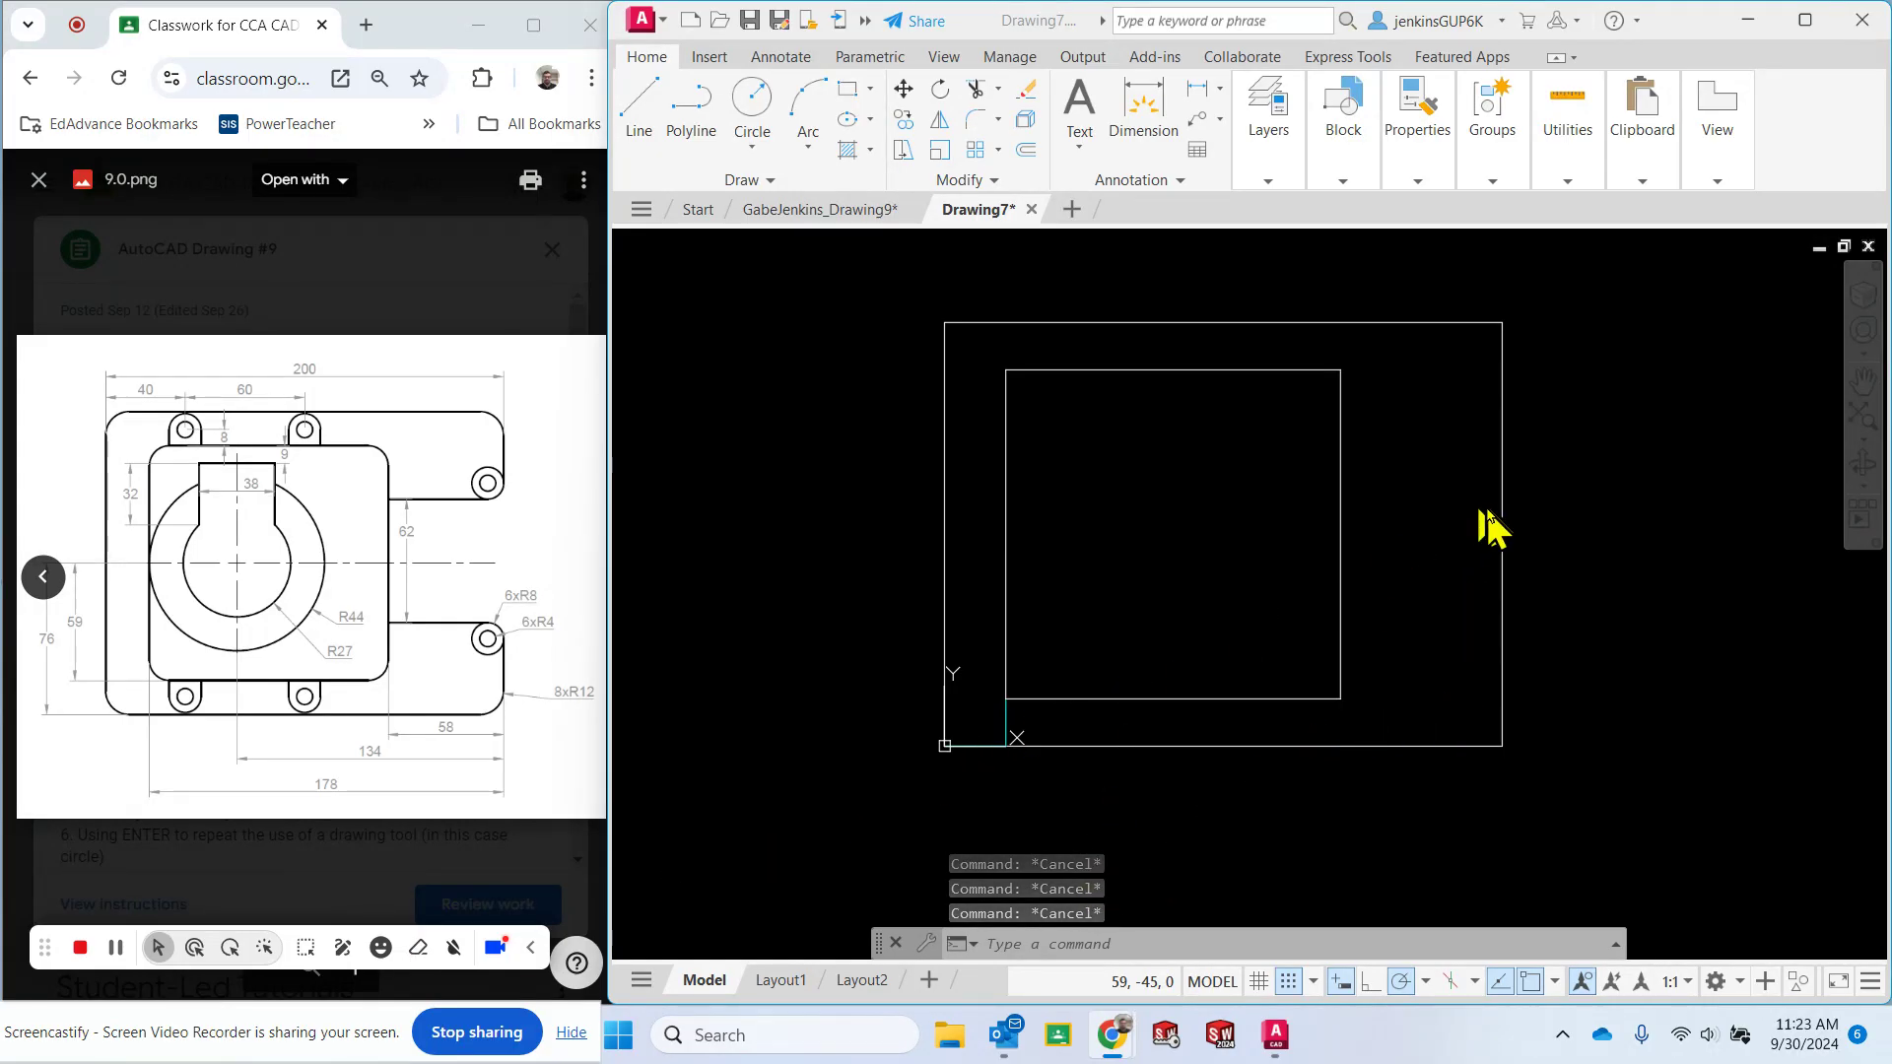
Explode the outer and inner rectangles into separate lines.
{"action": "left_click", "coordinate": [1007, 946]}
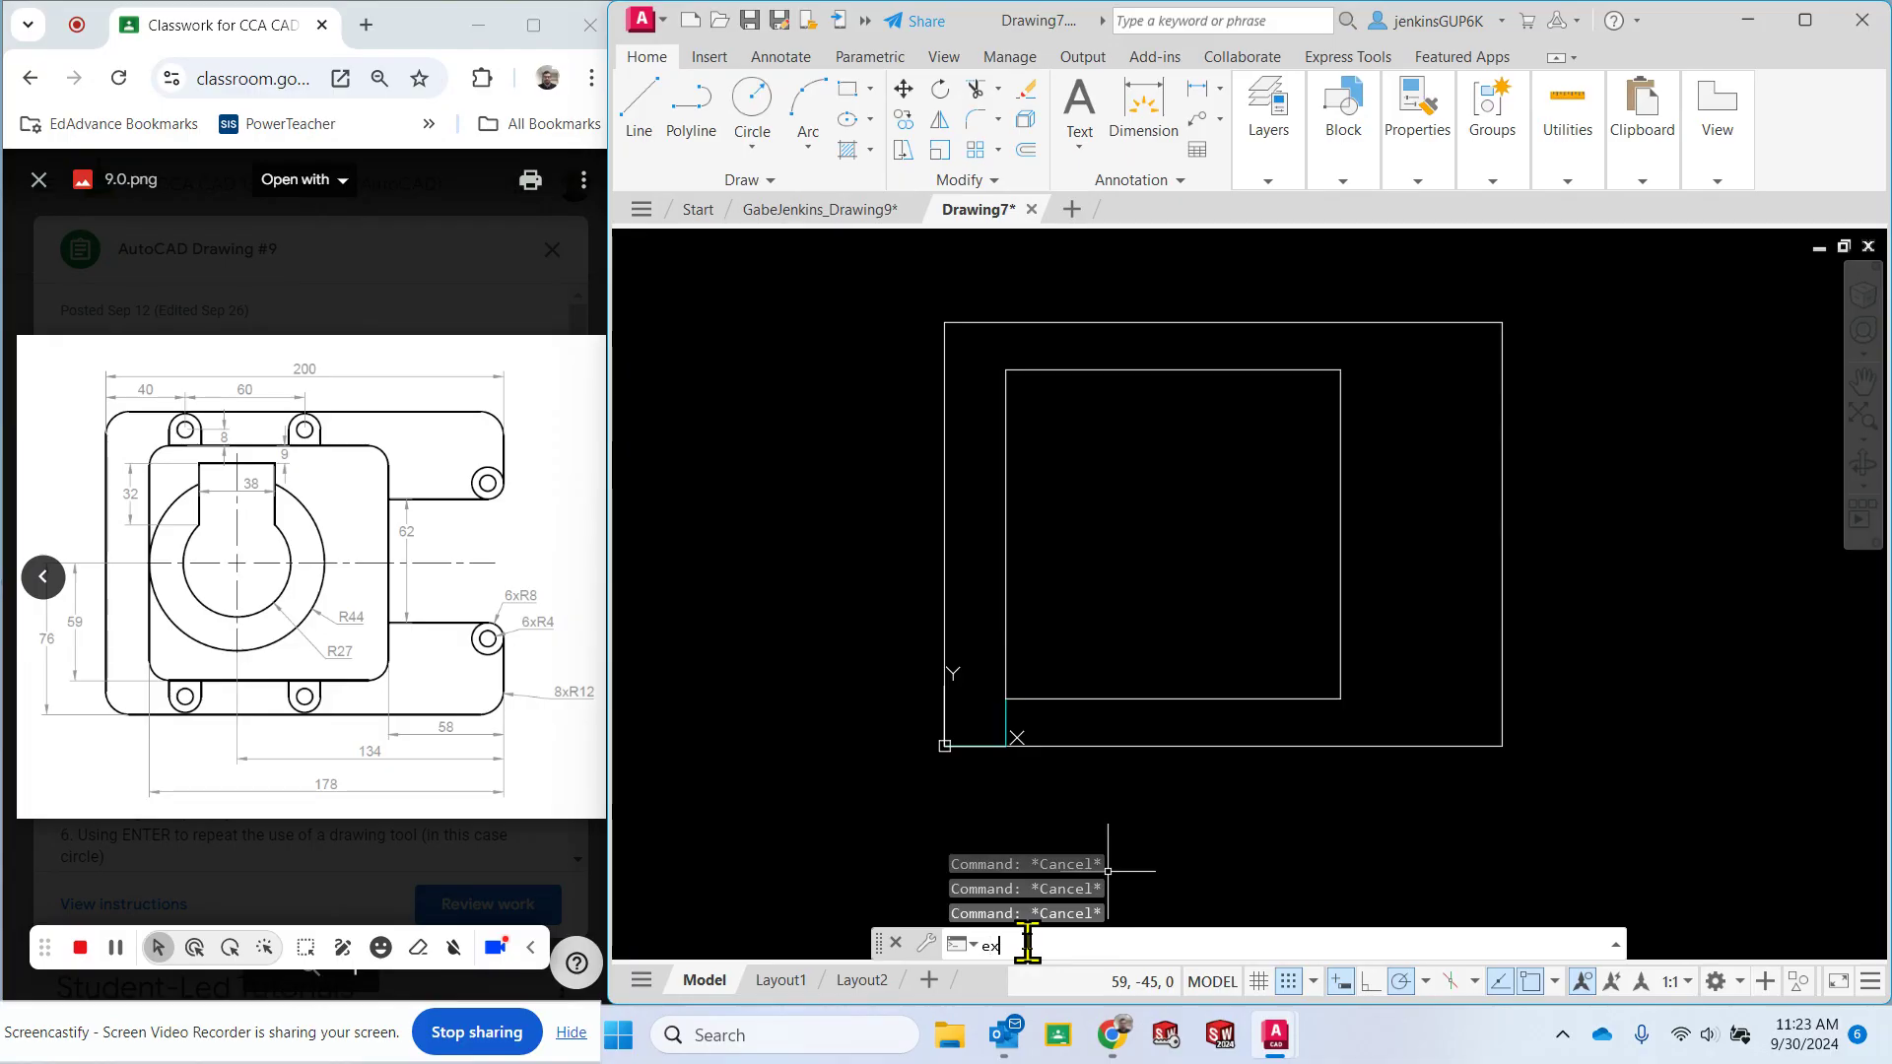
{"action": "key", "text": "Return"}
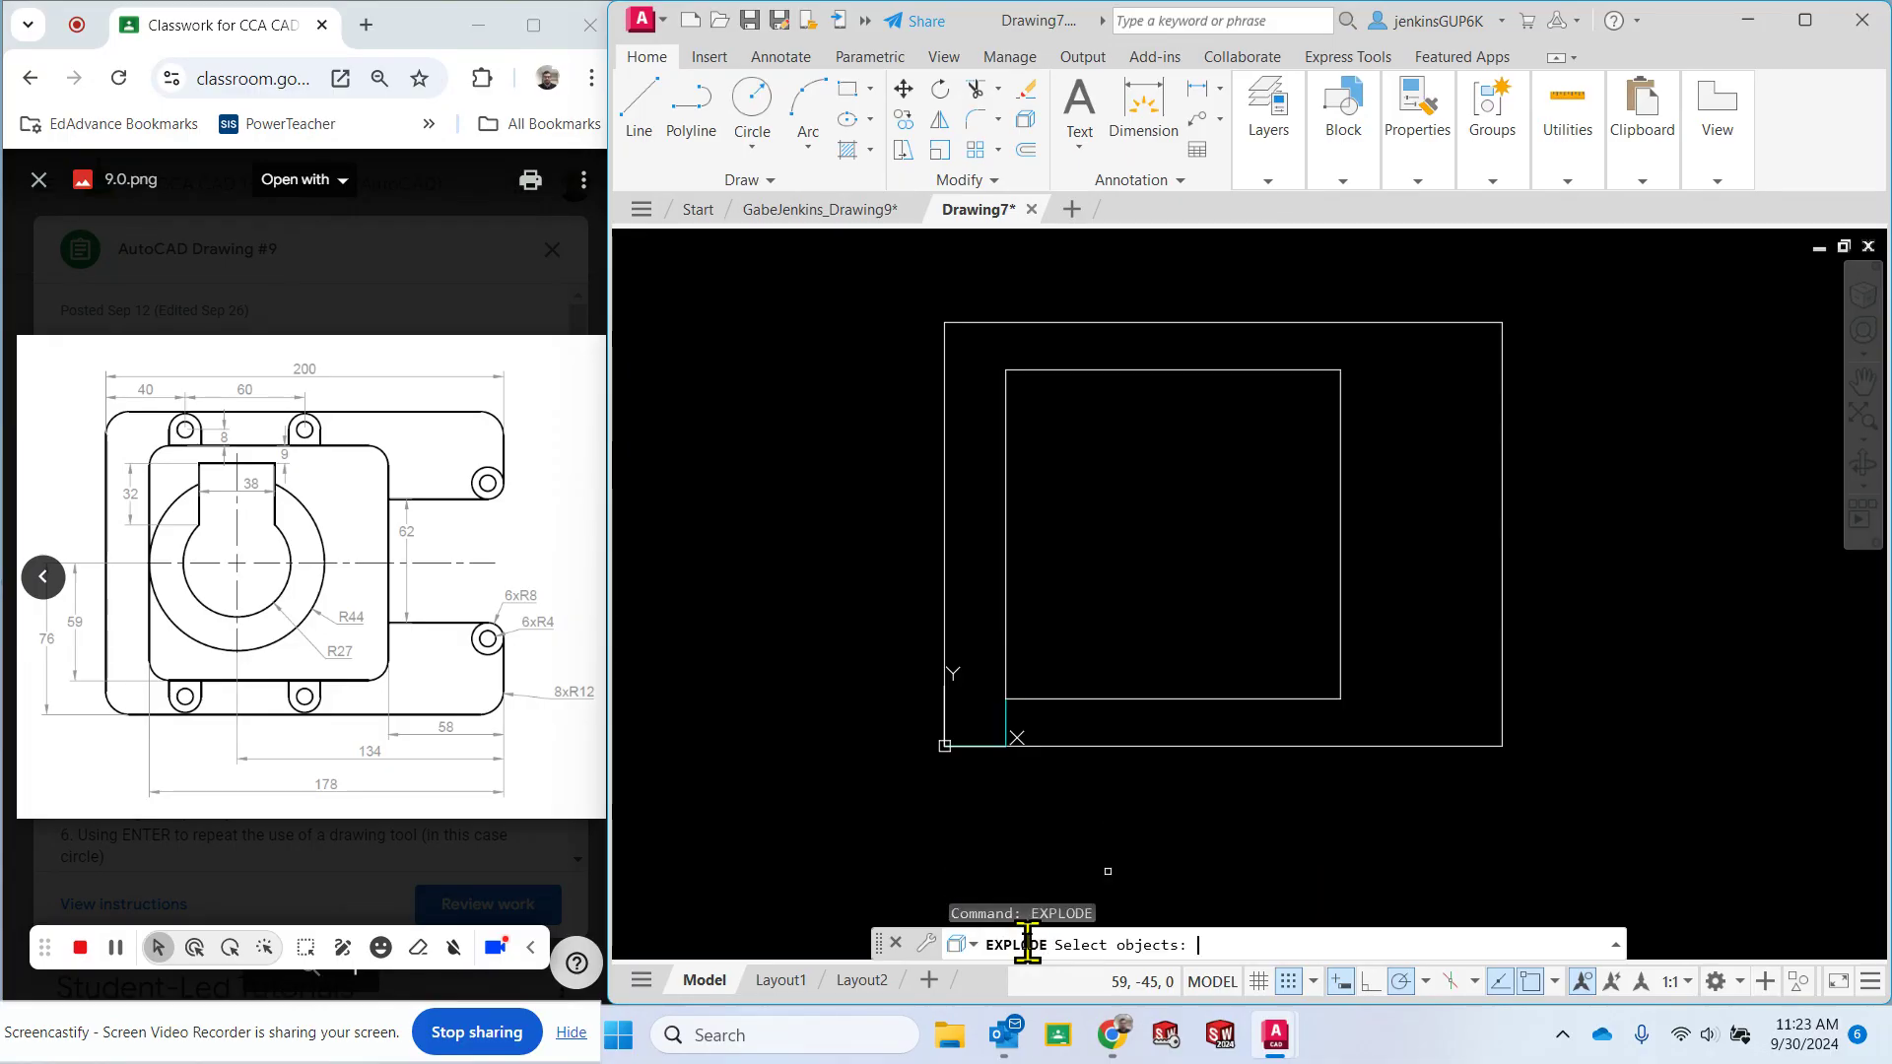
{"action": "left_click", "coordinate": [1502, 592]}
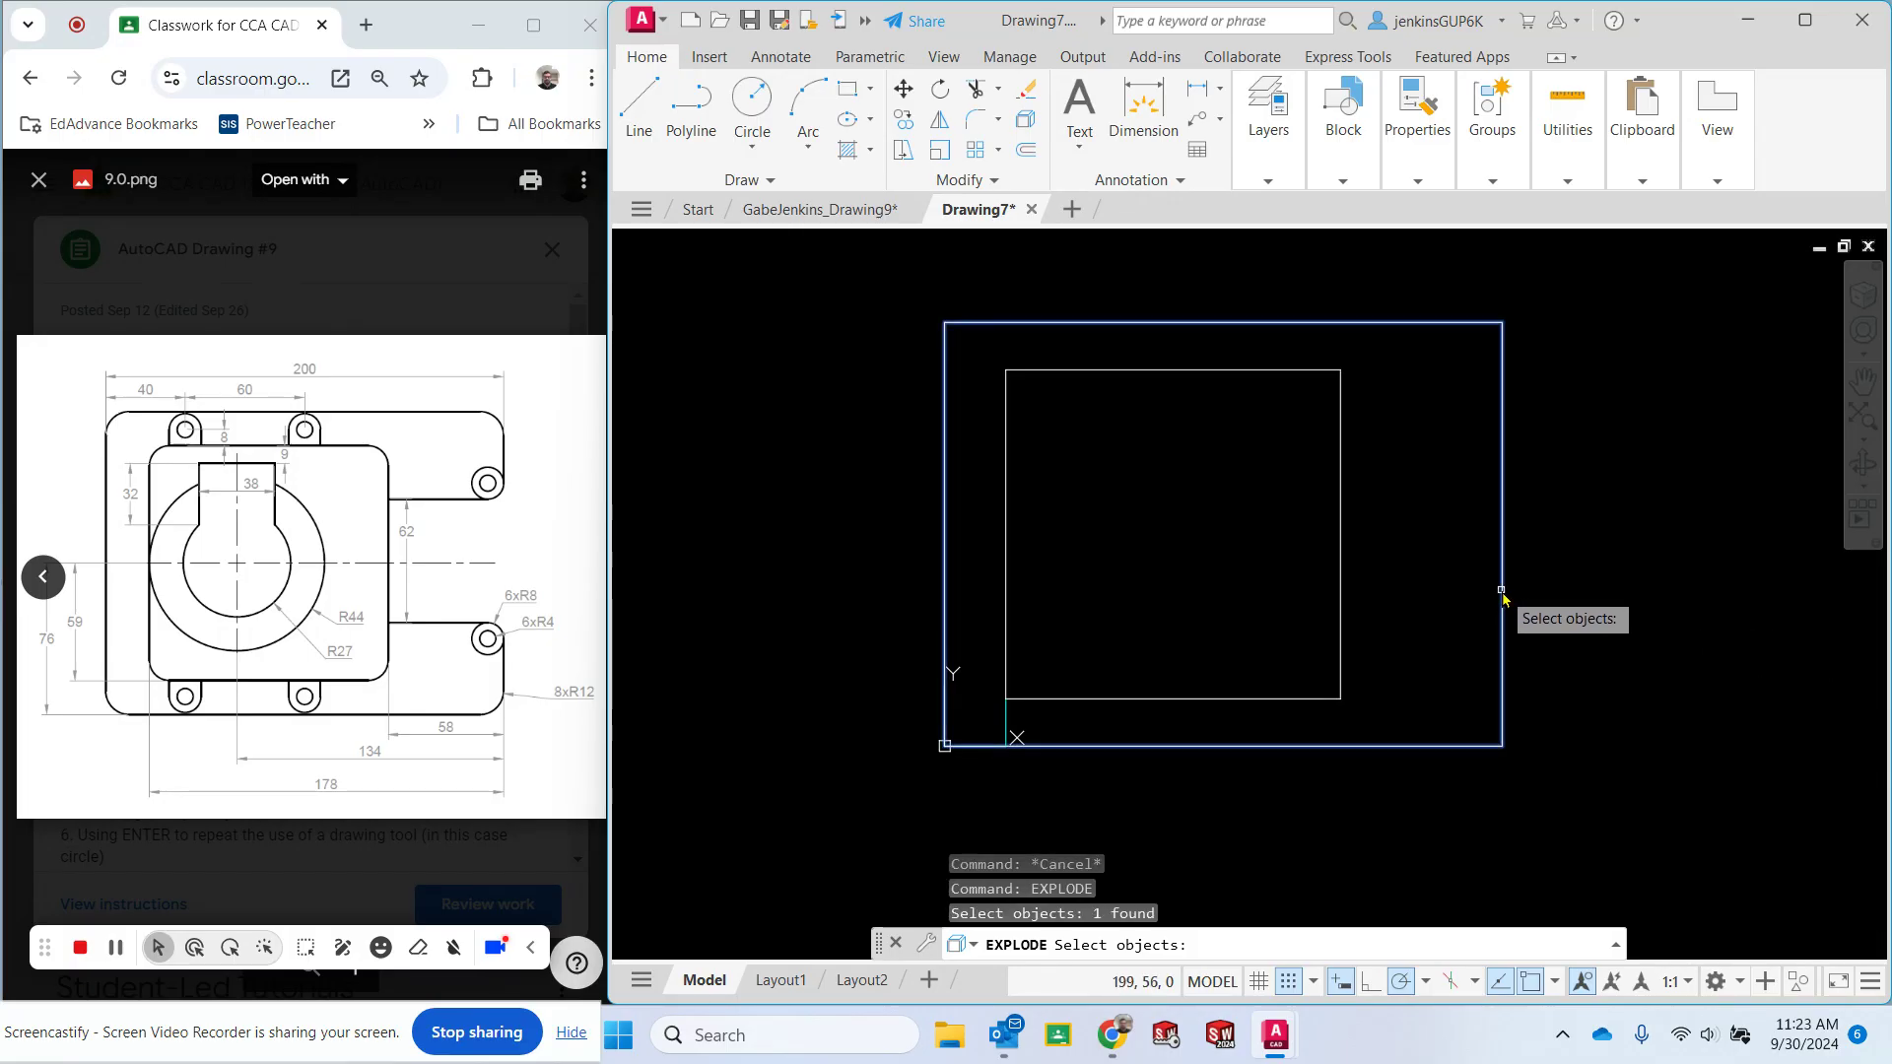
{"action": "left_click", "coordinate": [1340, 581]}
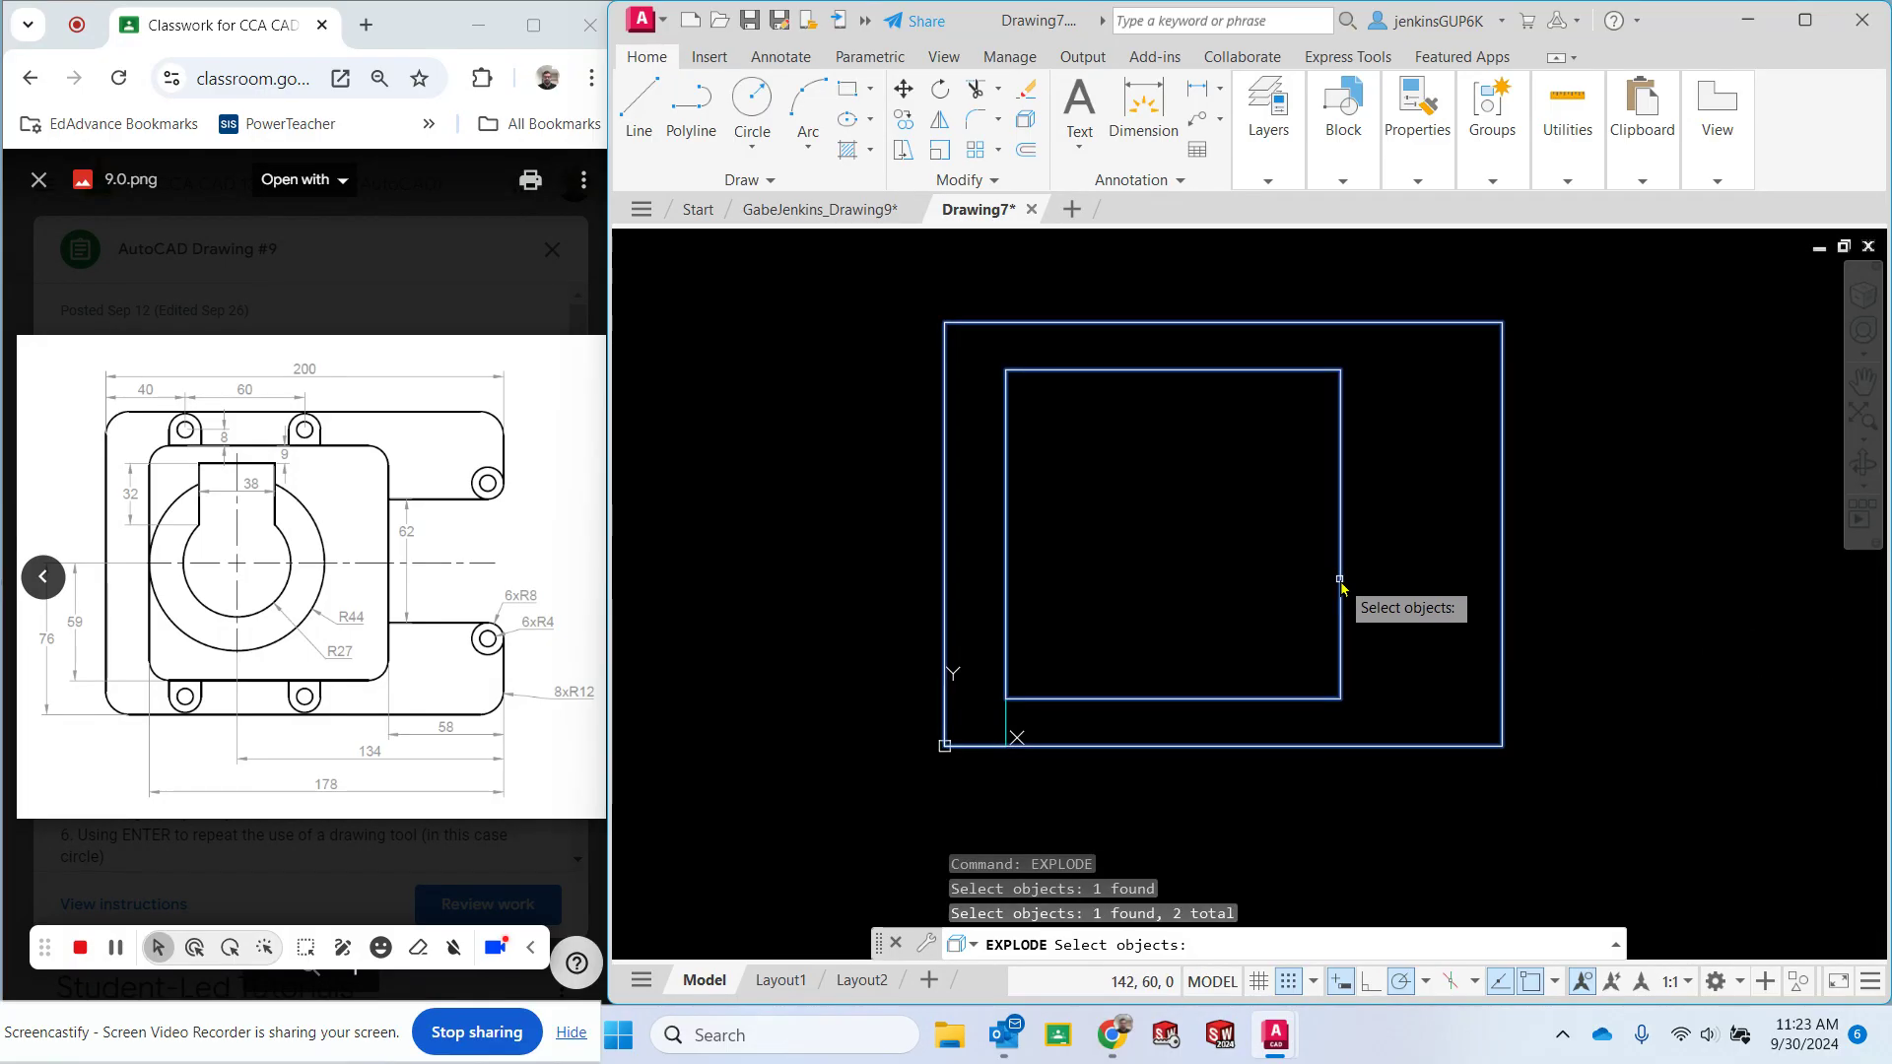
{"action": "key", "text": "Escape"}
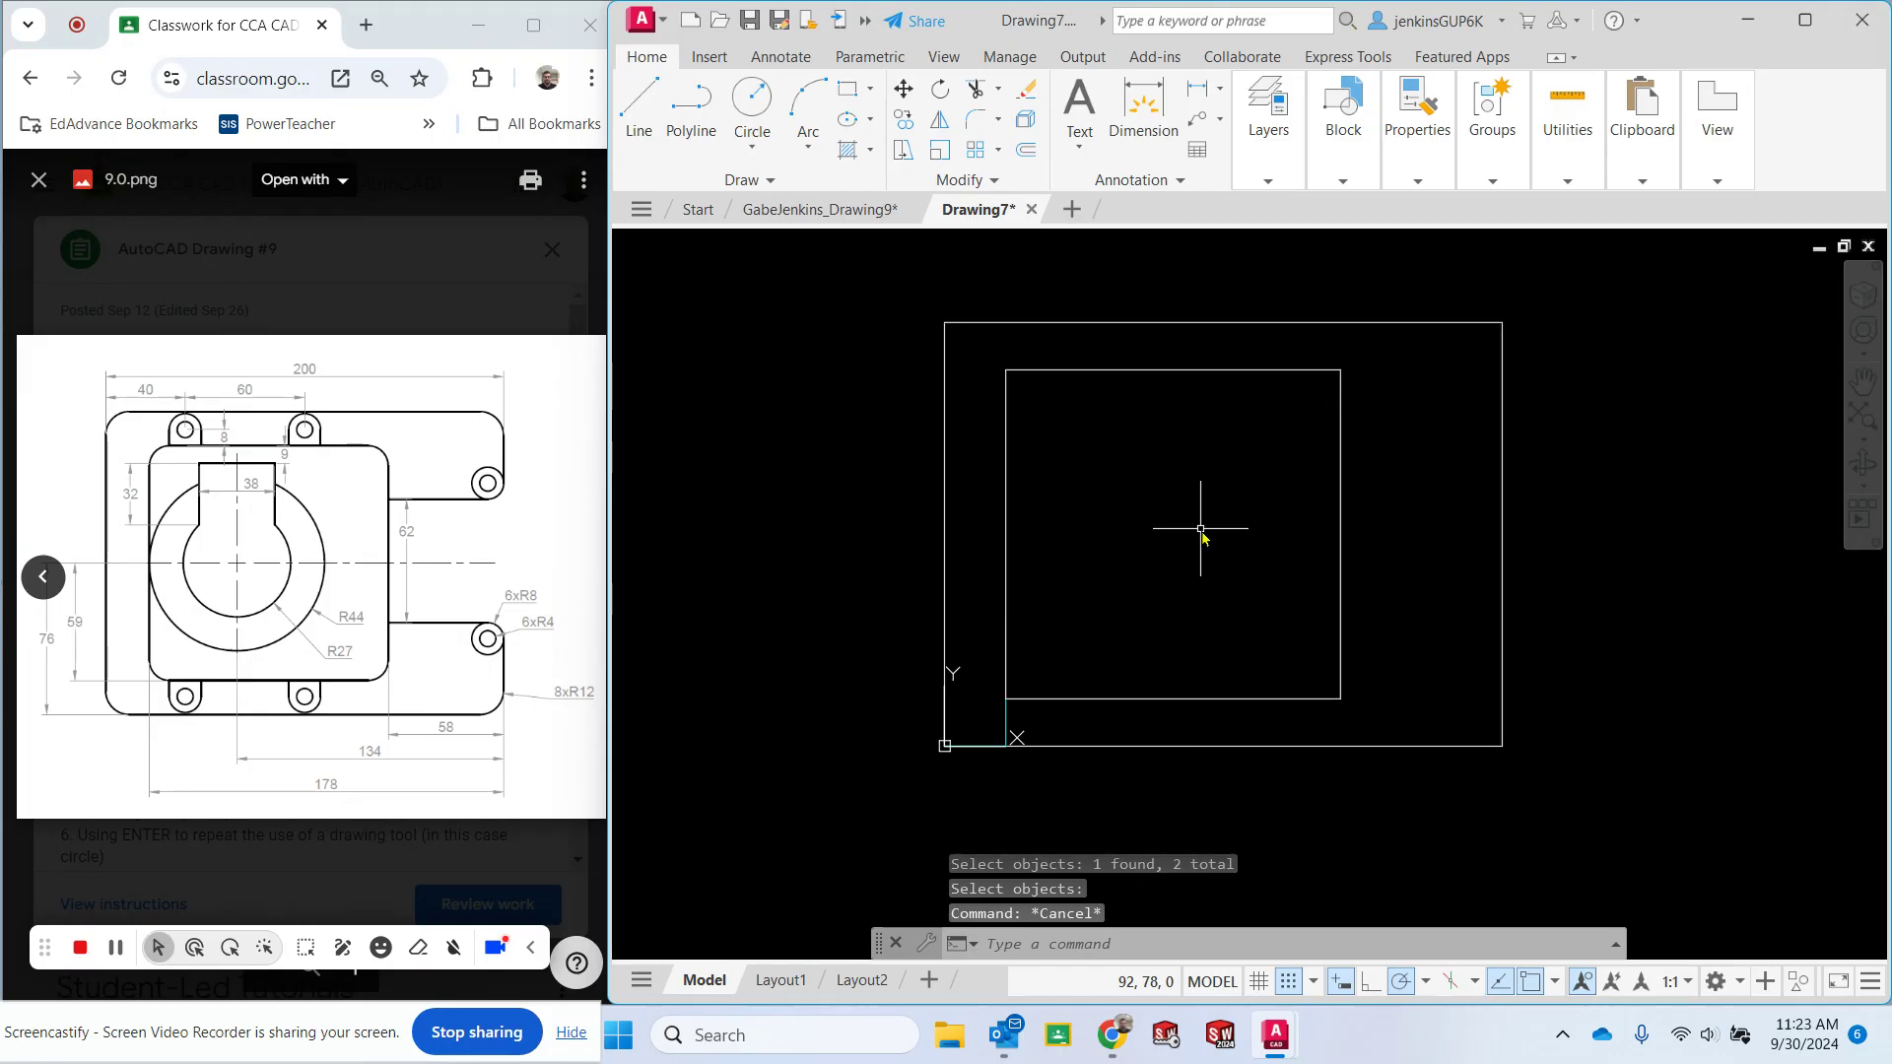
Offset the outer rectangle's right edge 134 inward to locate the circle's vertical centreline.
{"action": "left_click", "coordinate": [1026, 150]}
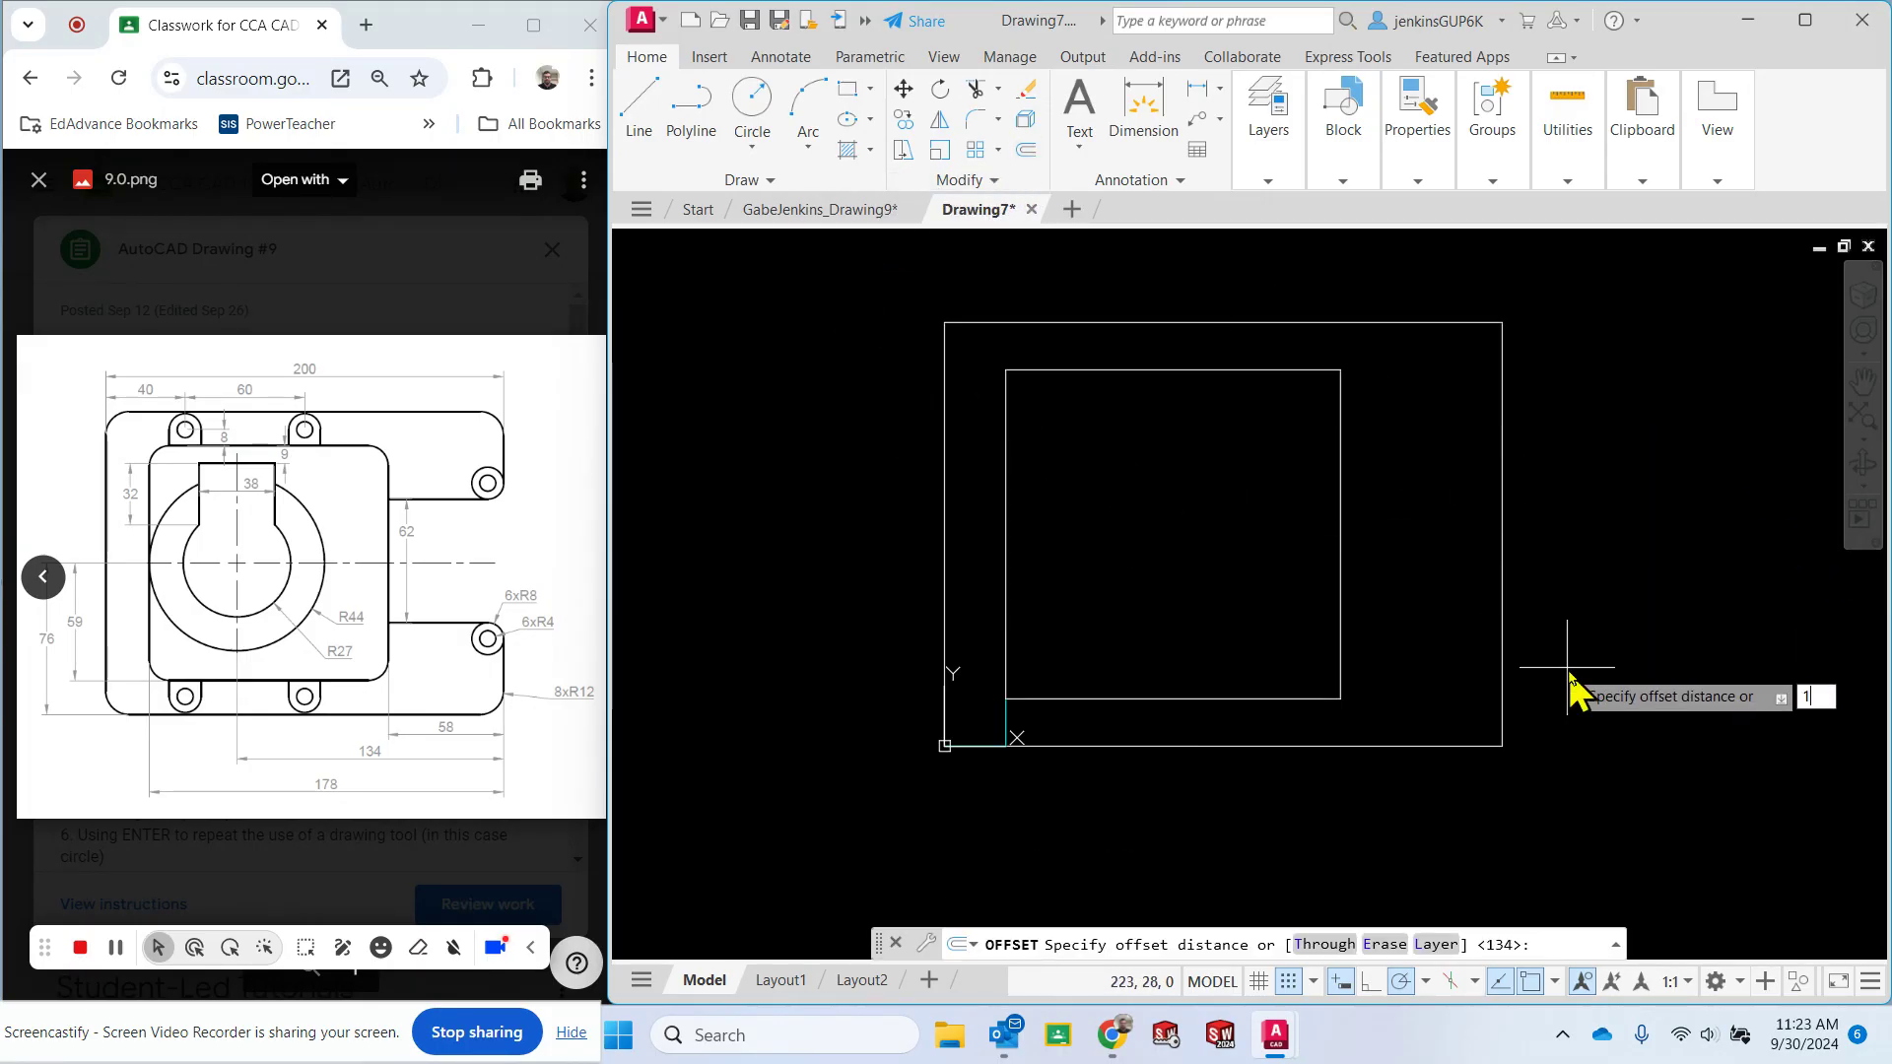
{"action": "type", "text": "134"}
{"action": "key", "text": "Return"}
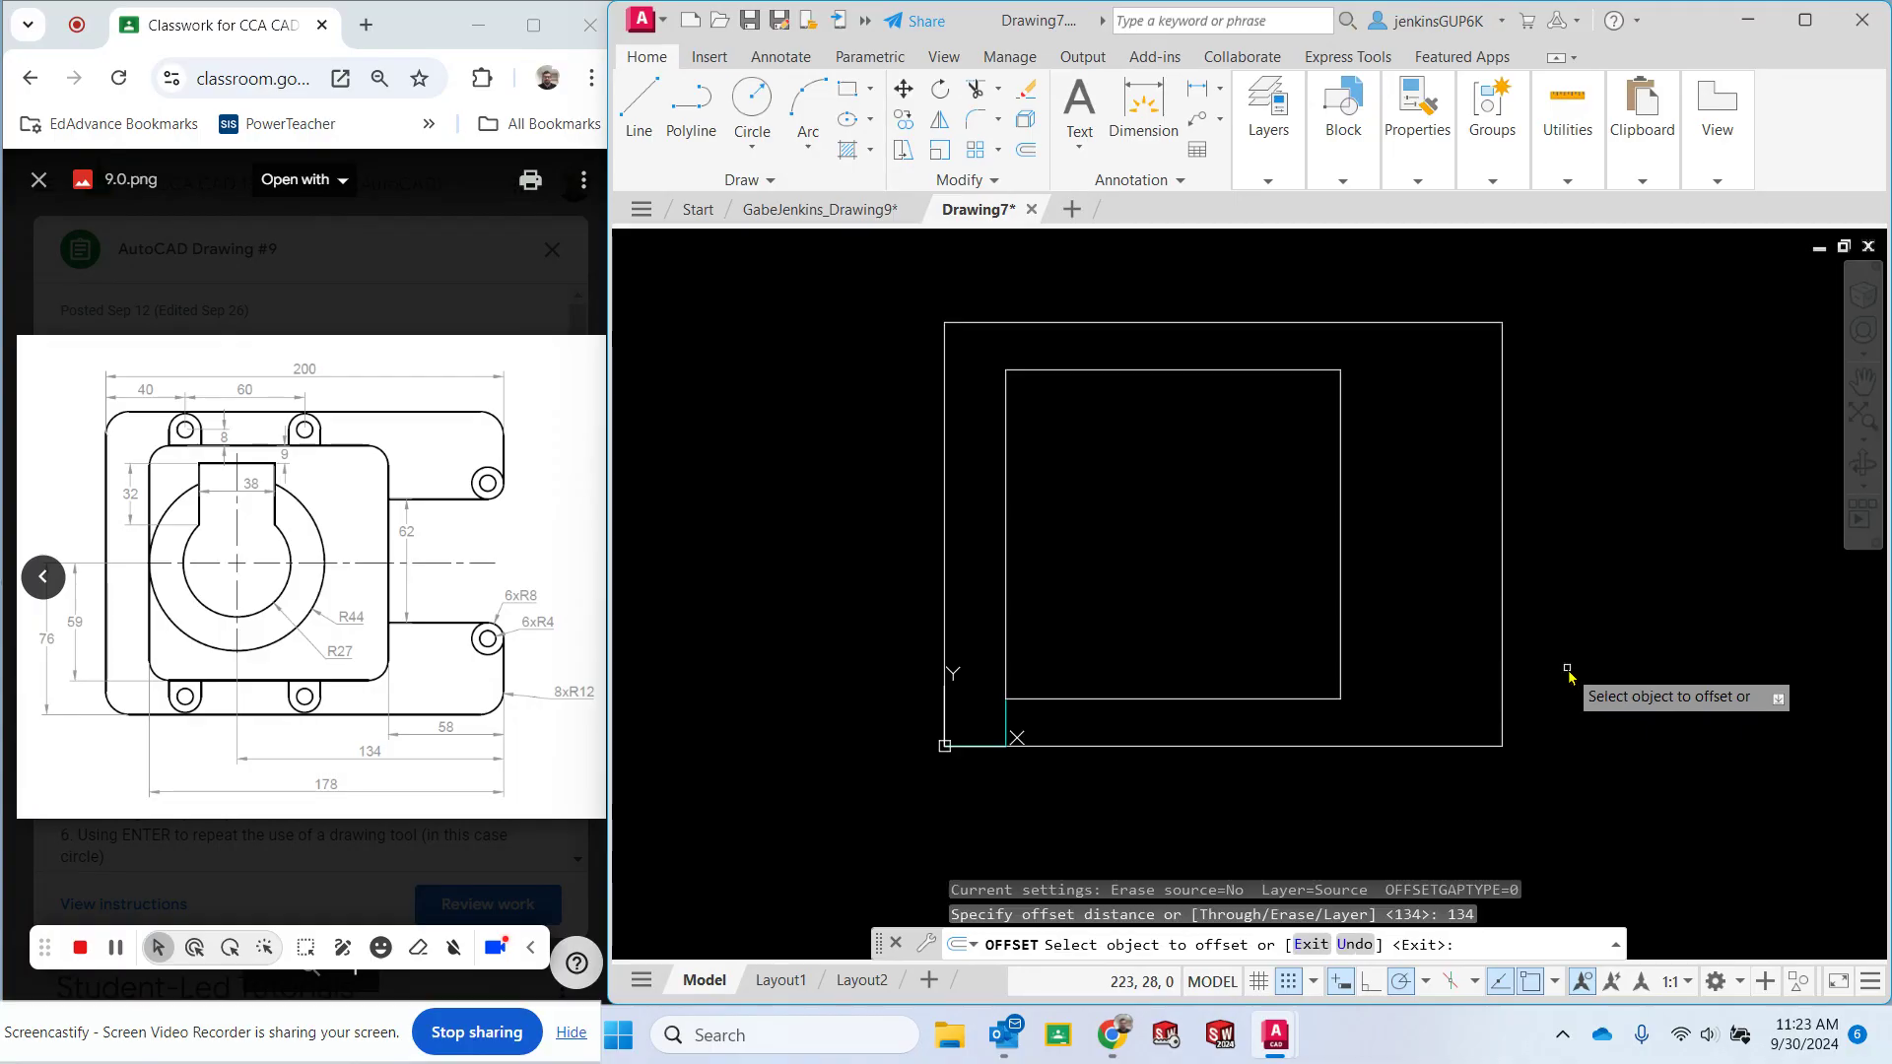
{"action": "left_click", "coordinate": [1502, 595]}
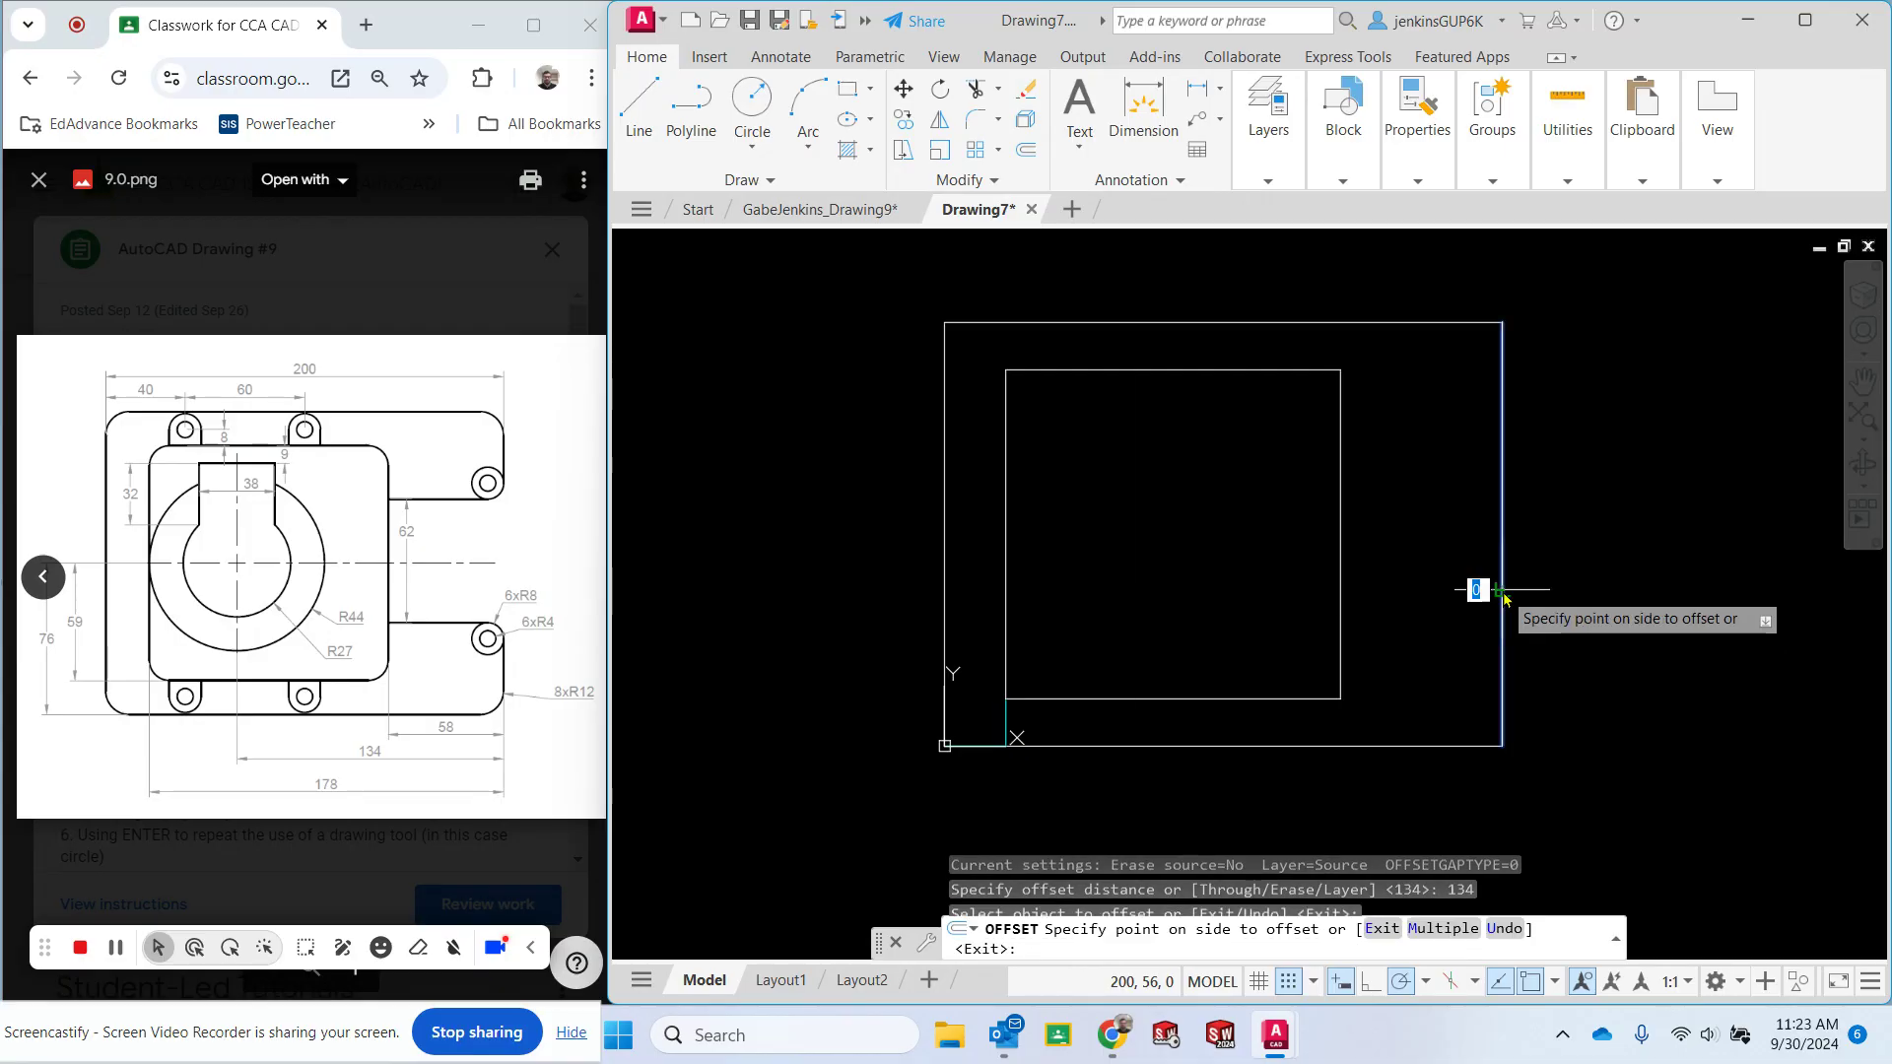
{"action": "left_click", "coordinate": [1131, 621]}
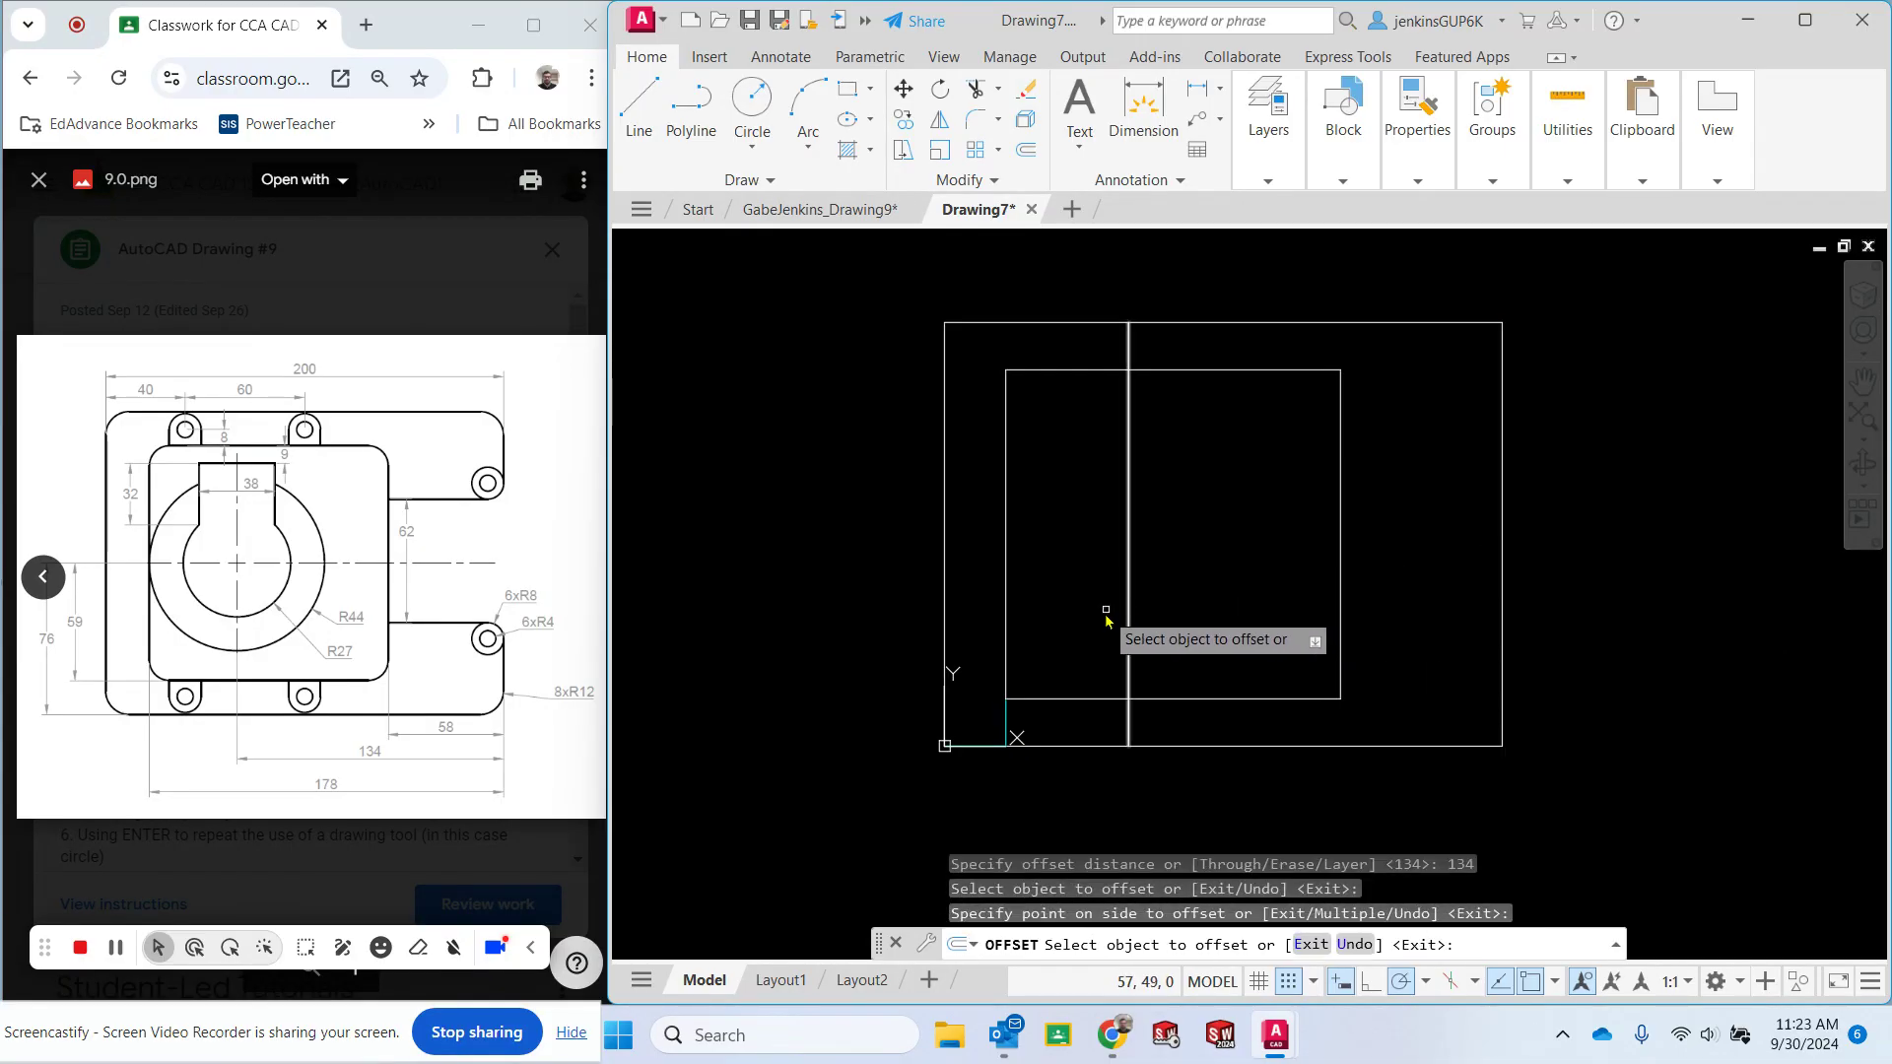
{"action": "key", "text": "Escape"}
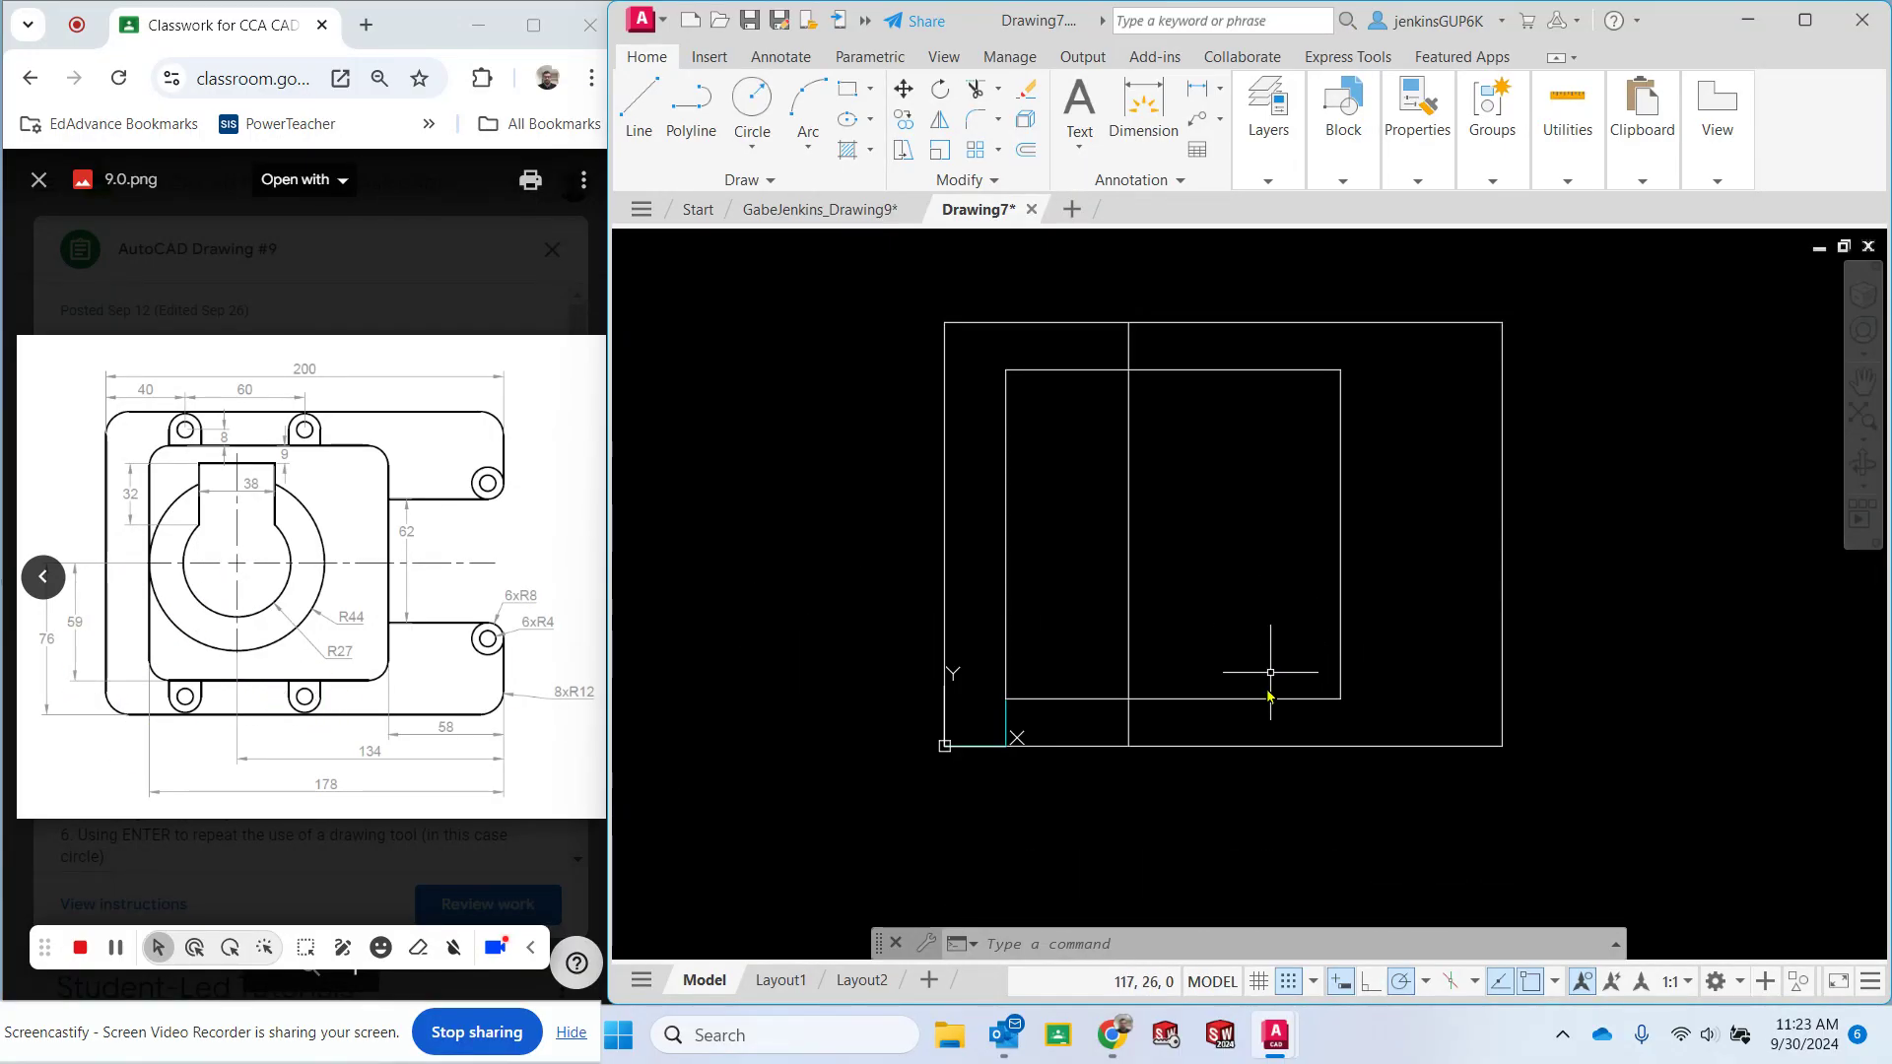
Set the offset distance to 59 without offsetting any object.
{"action": "left_click", "coordinate": [1027, 149]}
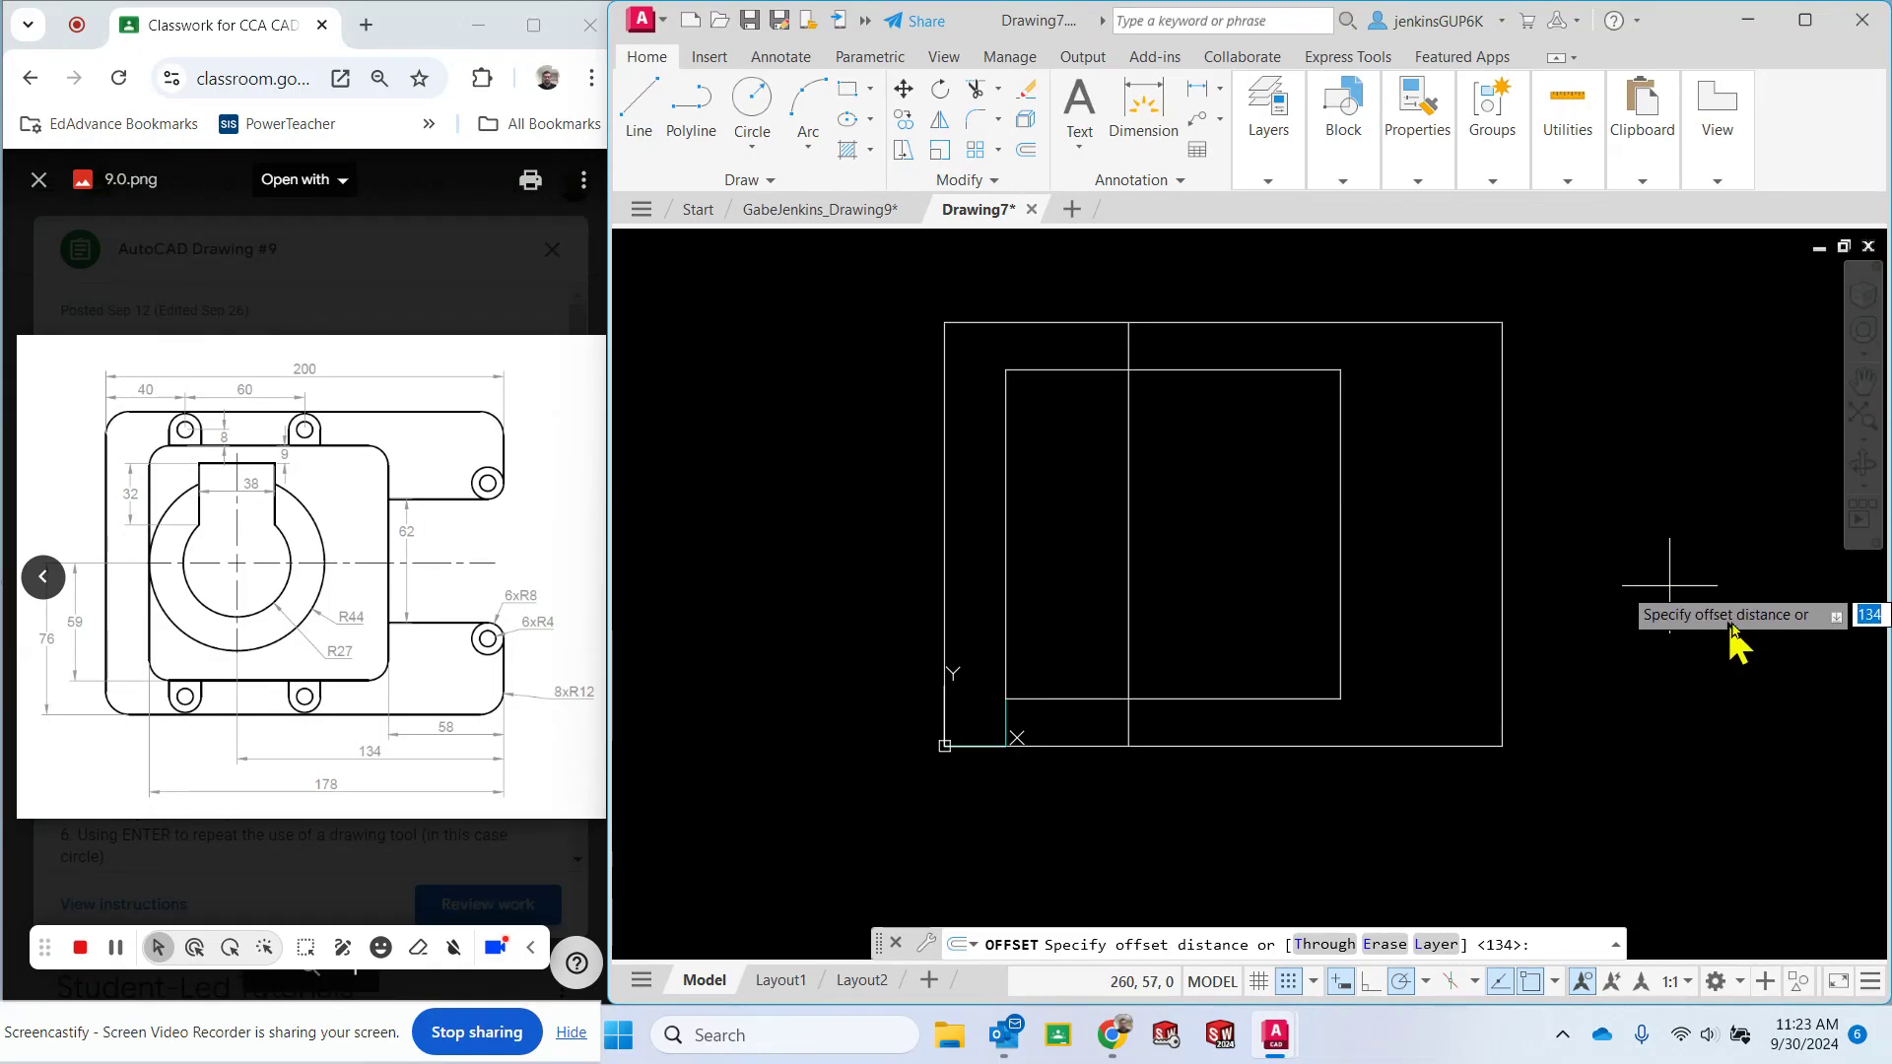
{"action": "type", "text": "59"}
{"action": "key", "text": "Return"}
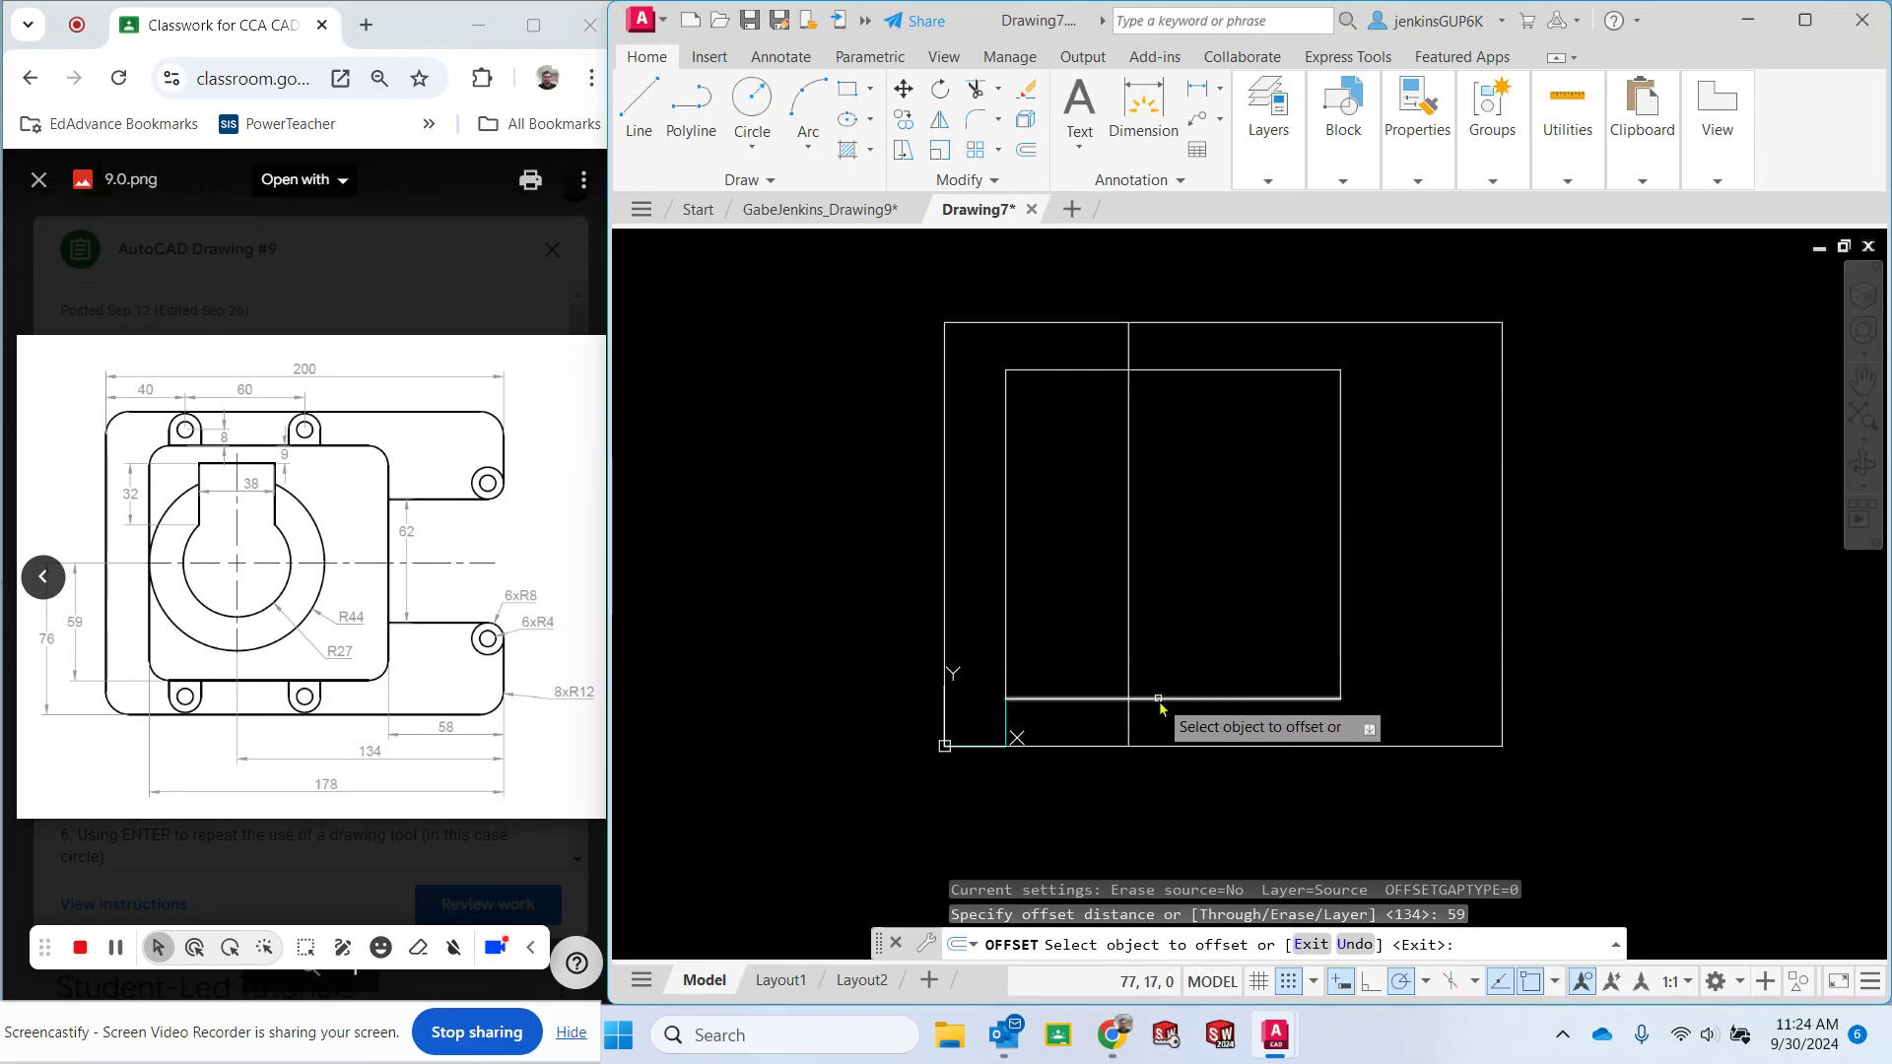
{"action": "key", "text": "Escape"}
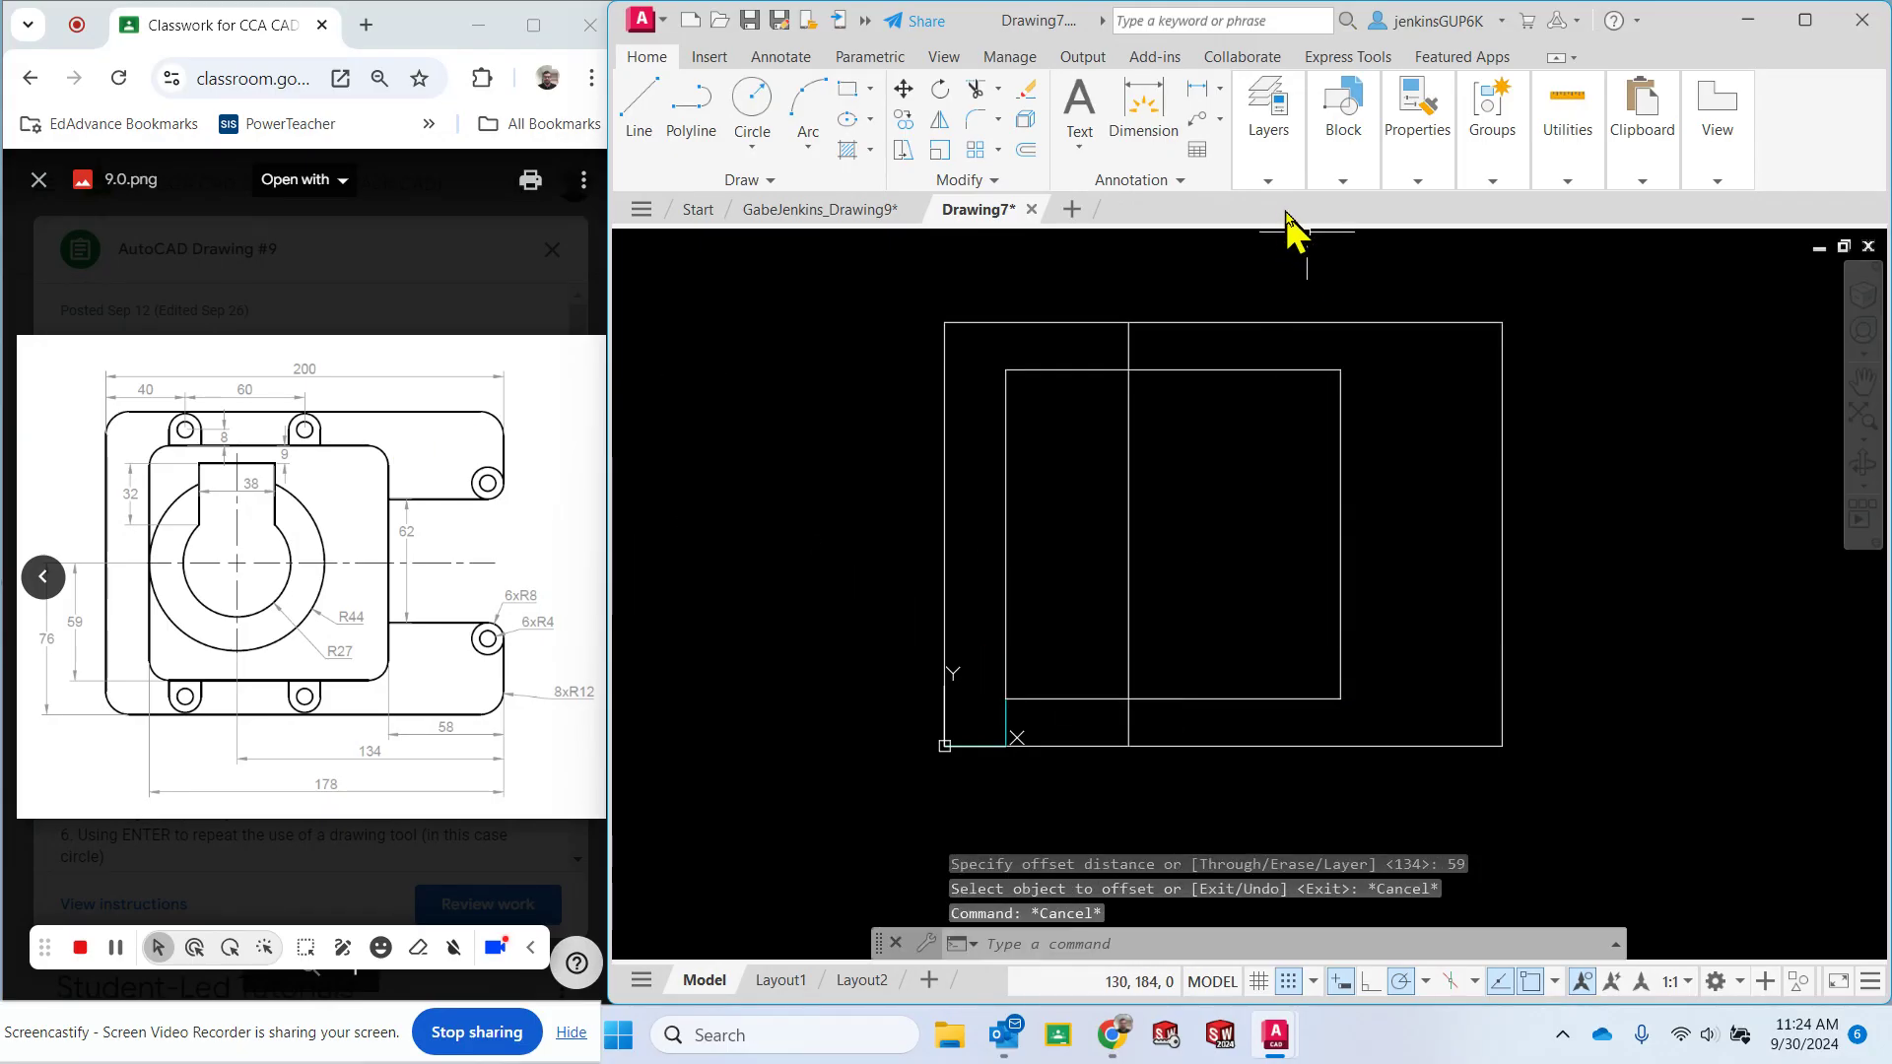
{"action": "key", "text": "Escape"}
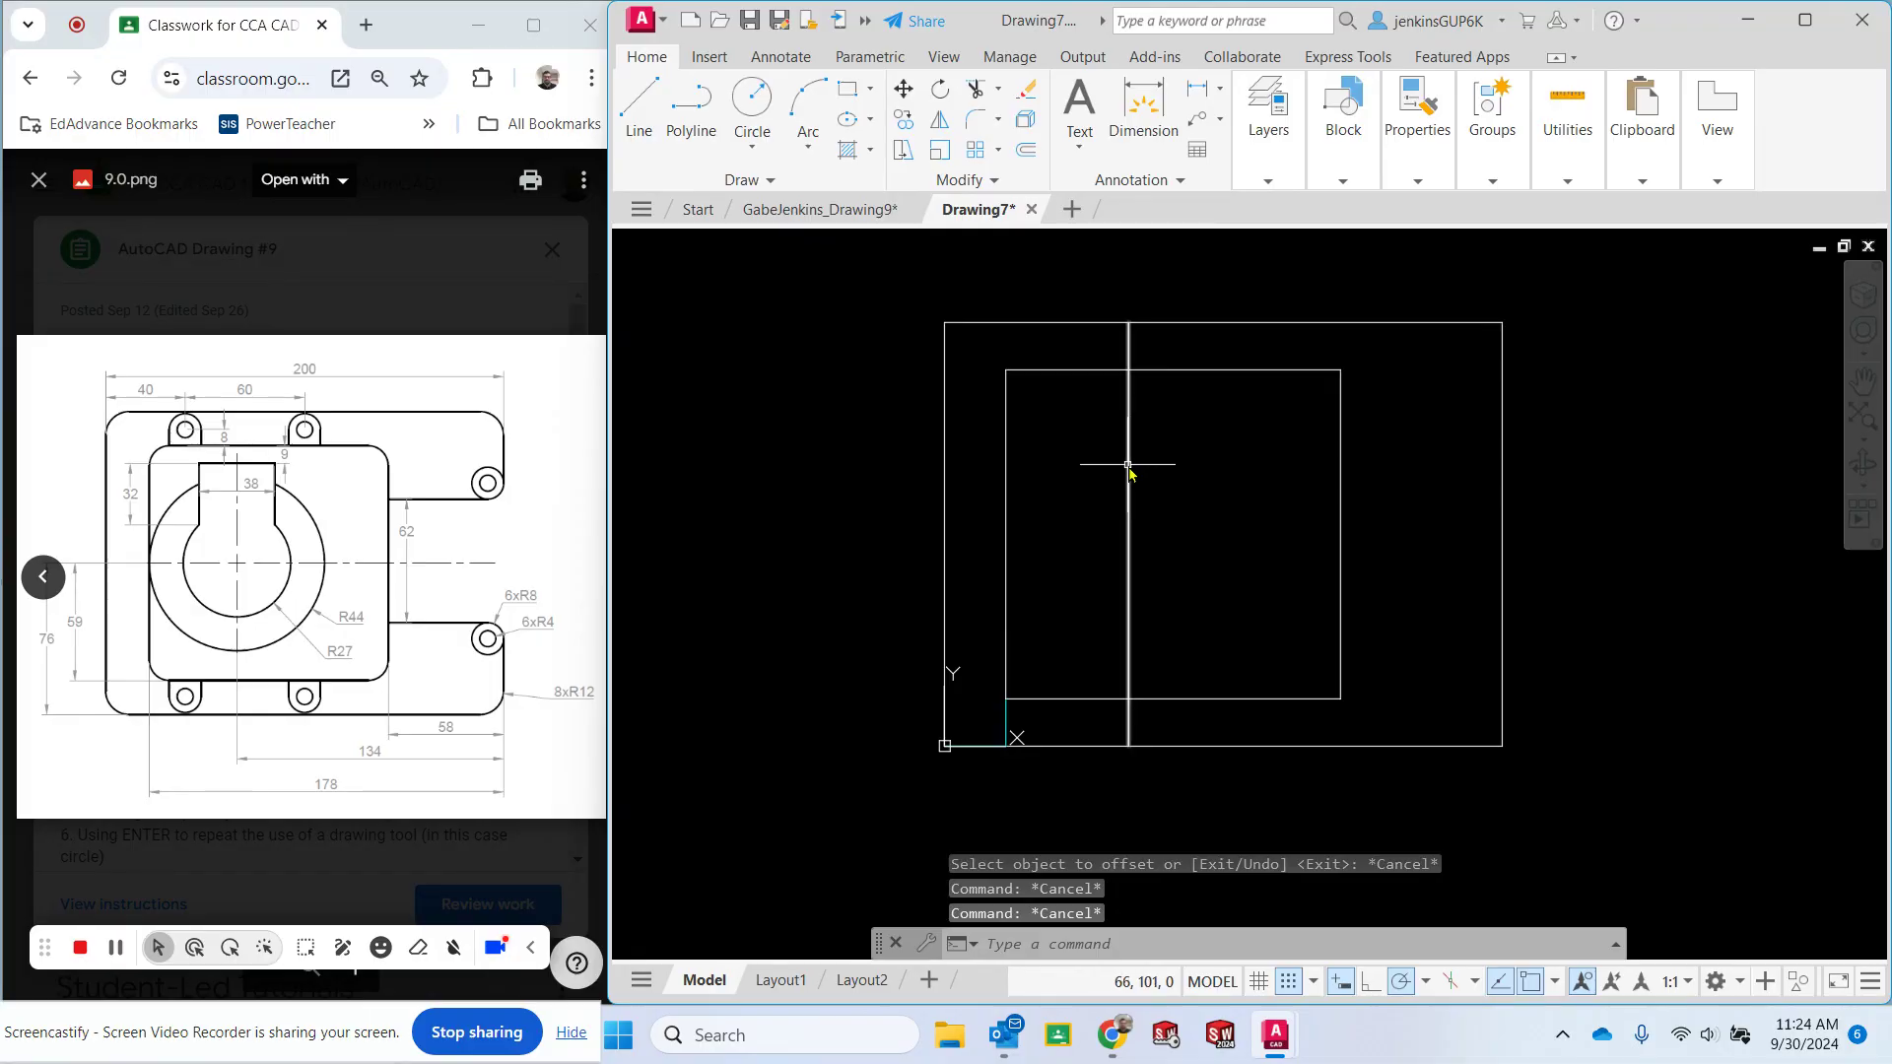
Move the offset vertical line to the Construction layer.
{"action": "left_click", "coordinate": [1129, 464]}
{"action": "left_click", "coordinate": [1269, 181]}
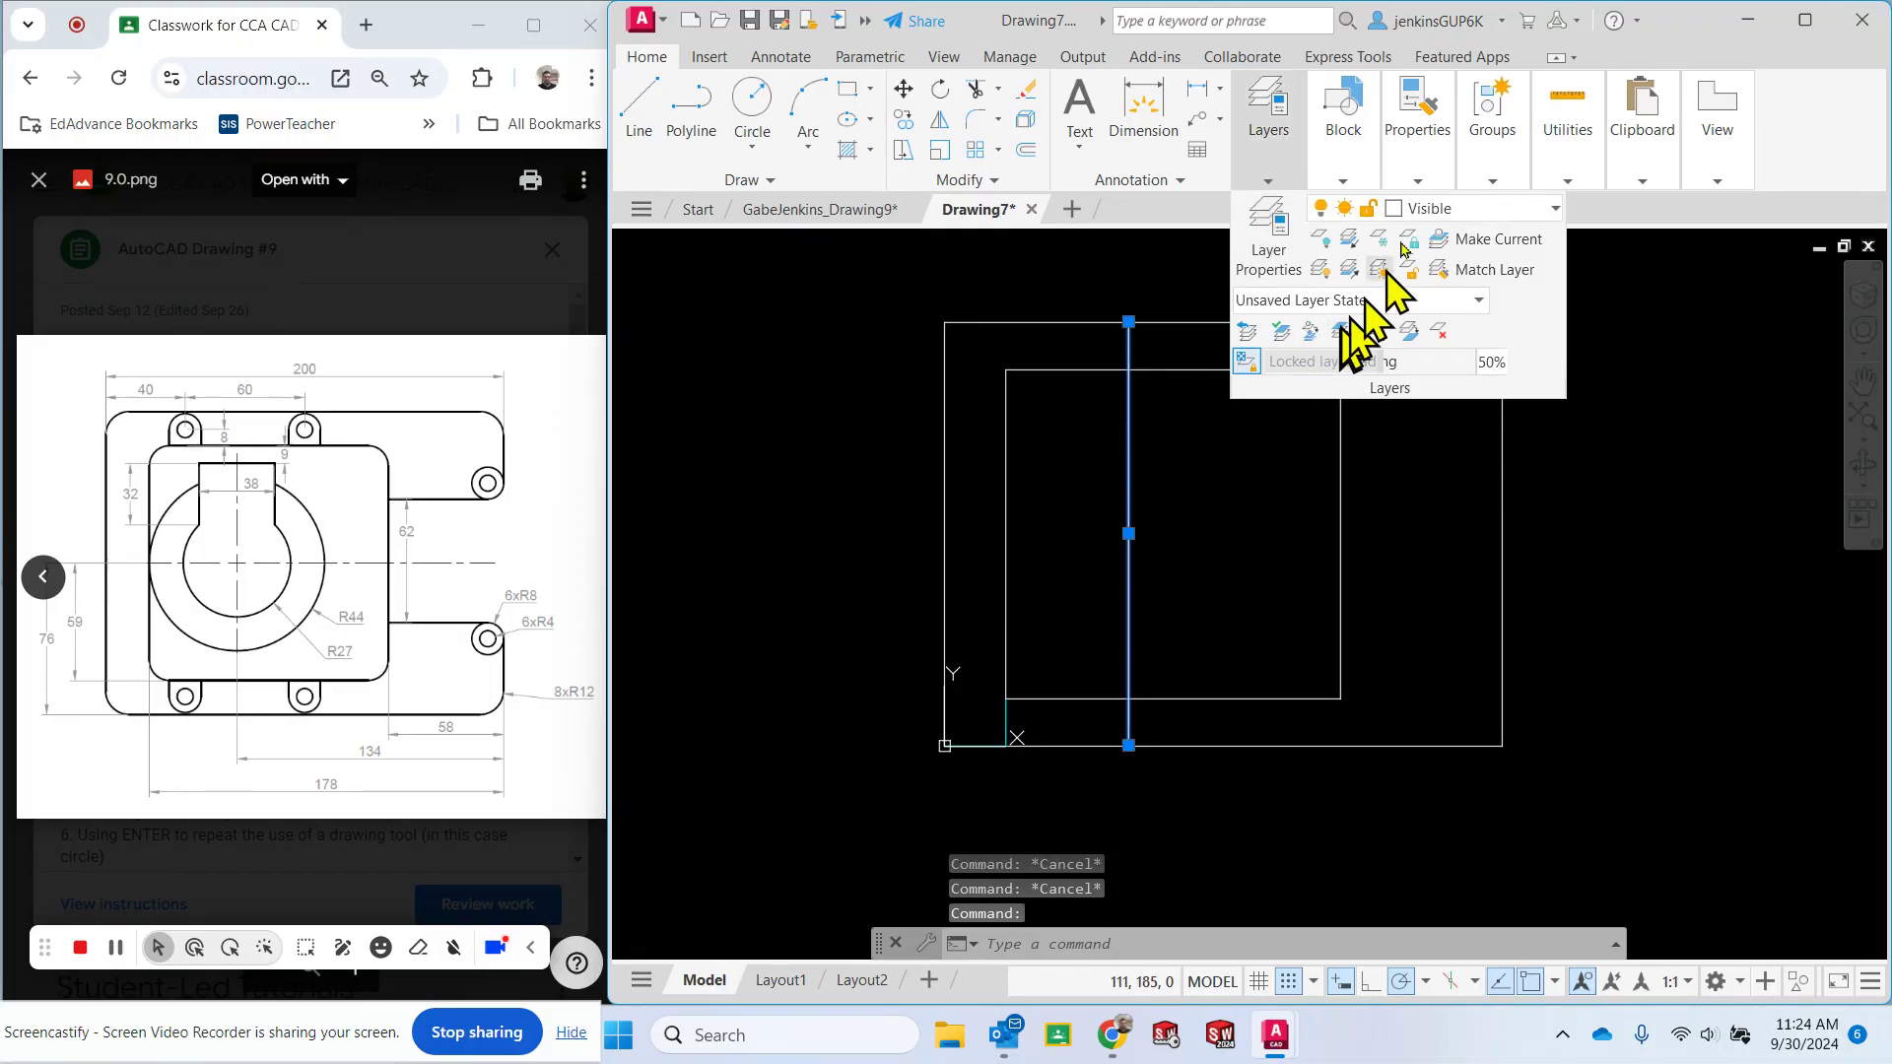
{"action": "left_click", "coordinate": [1420, 209]}
{"action": "left_click", "coordinate": [1449, 297]}
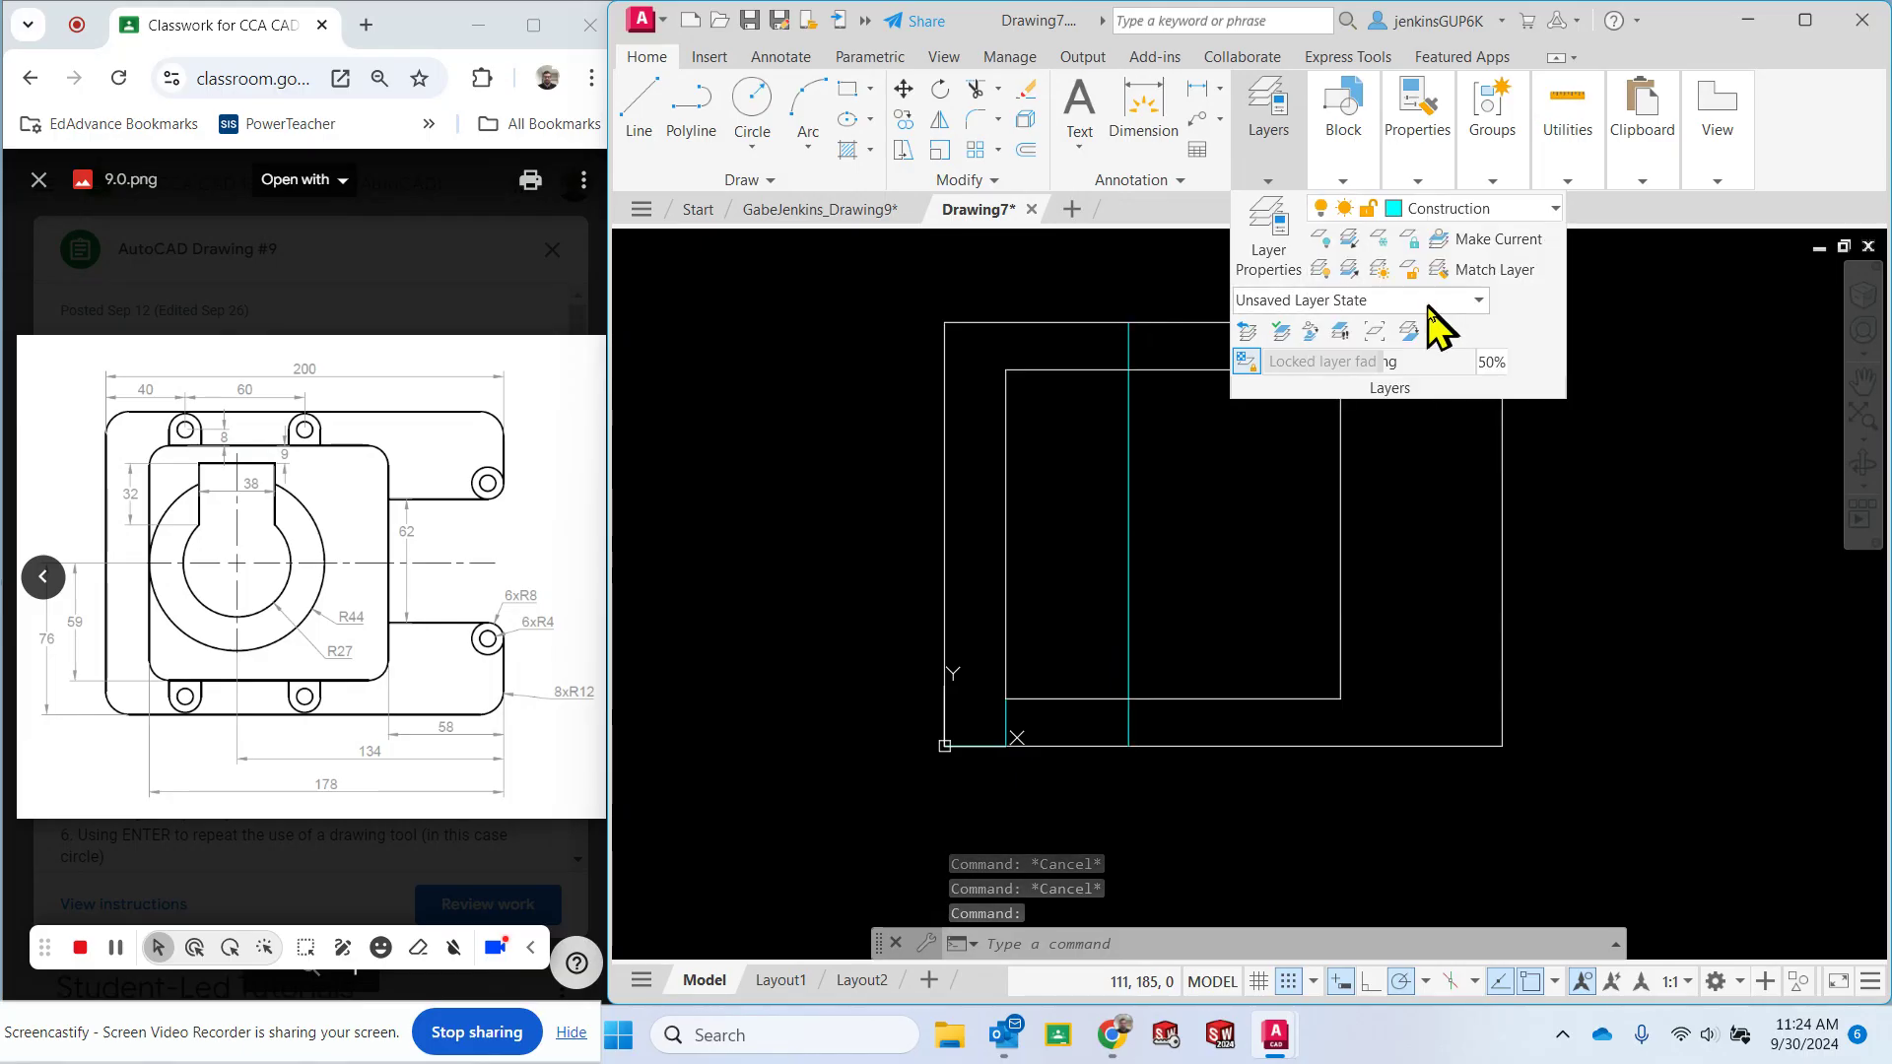
{"action": "left_click", "coordinate": [1659, 435]}
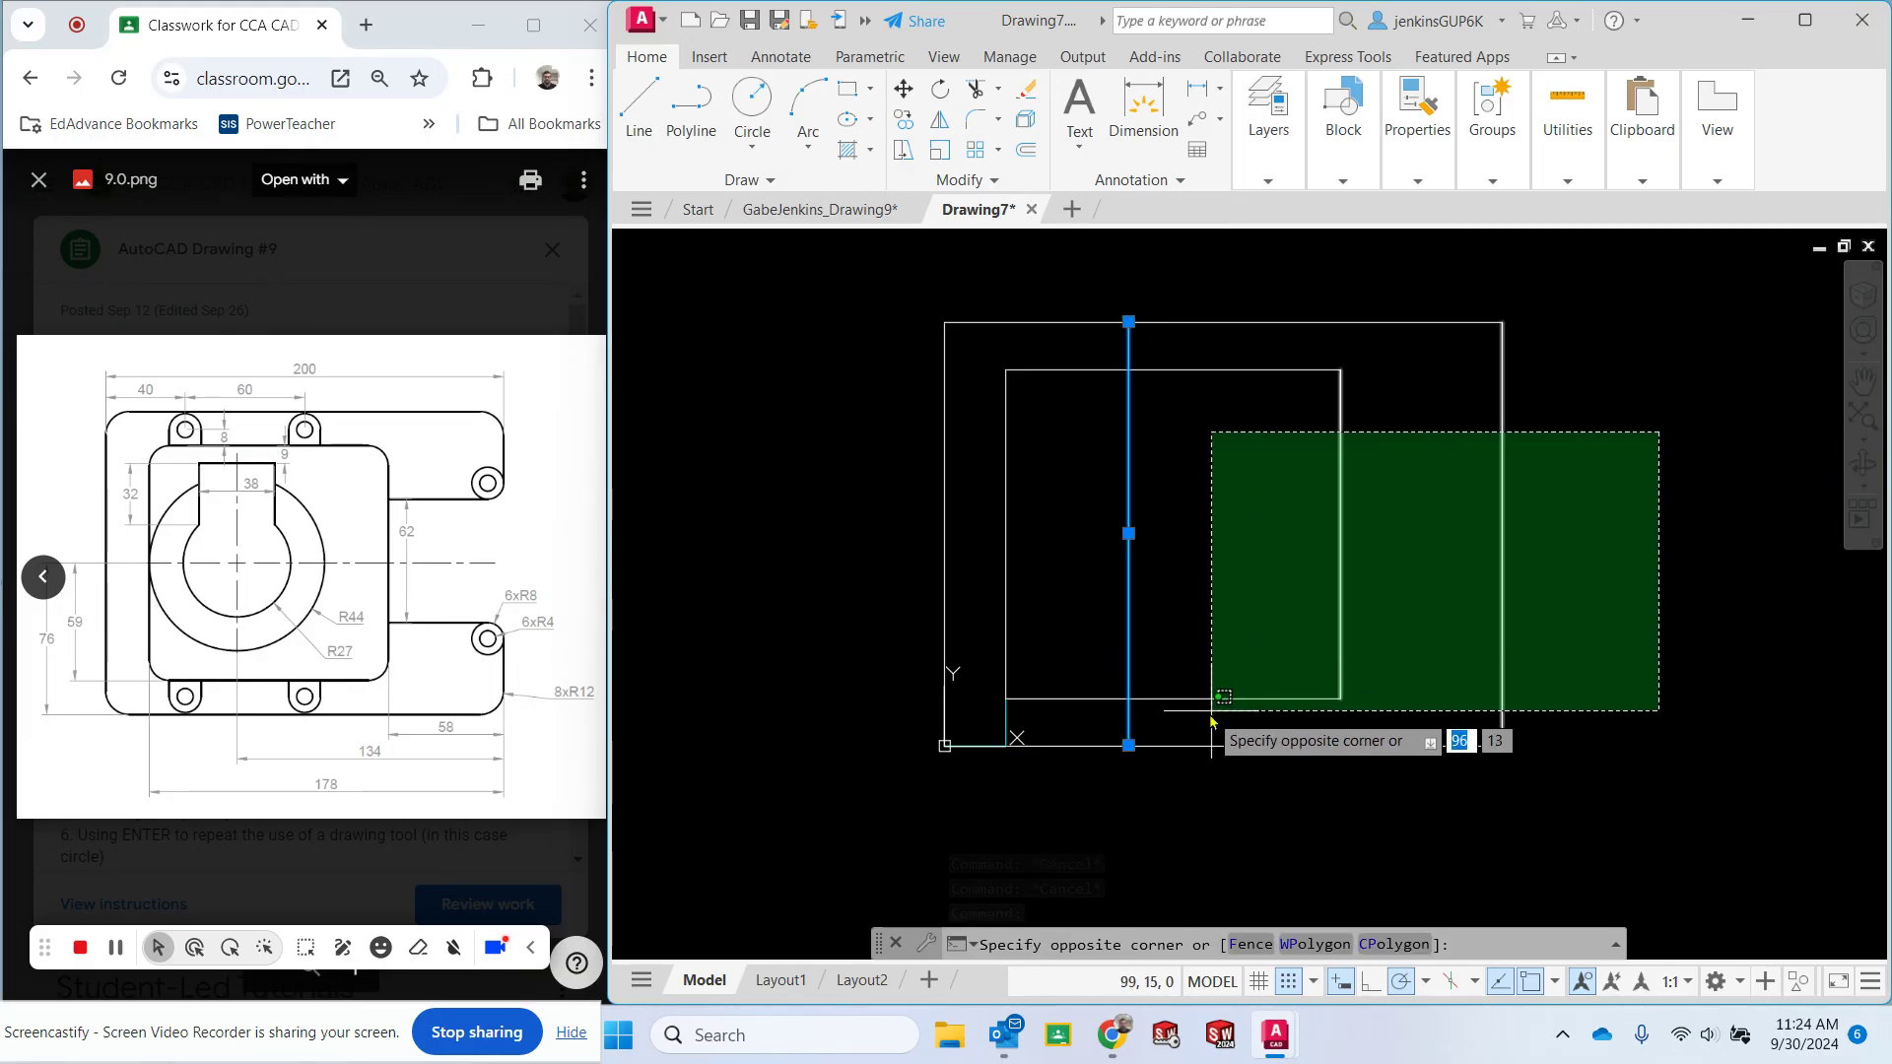
{"action": "key", "text": "Escape"}
{"action": "key", "text": "Escape"}
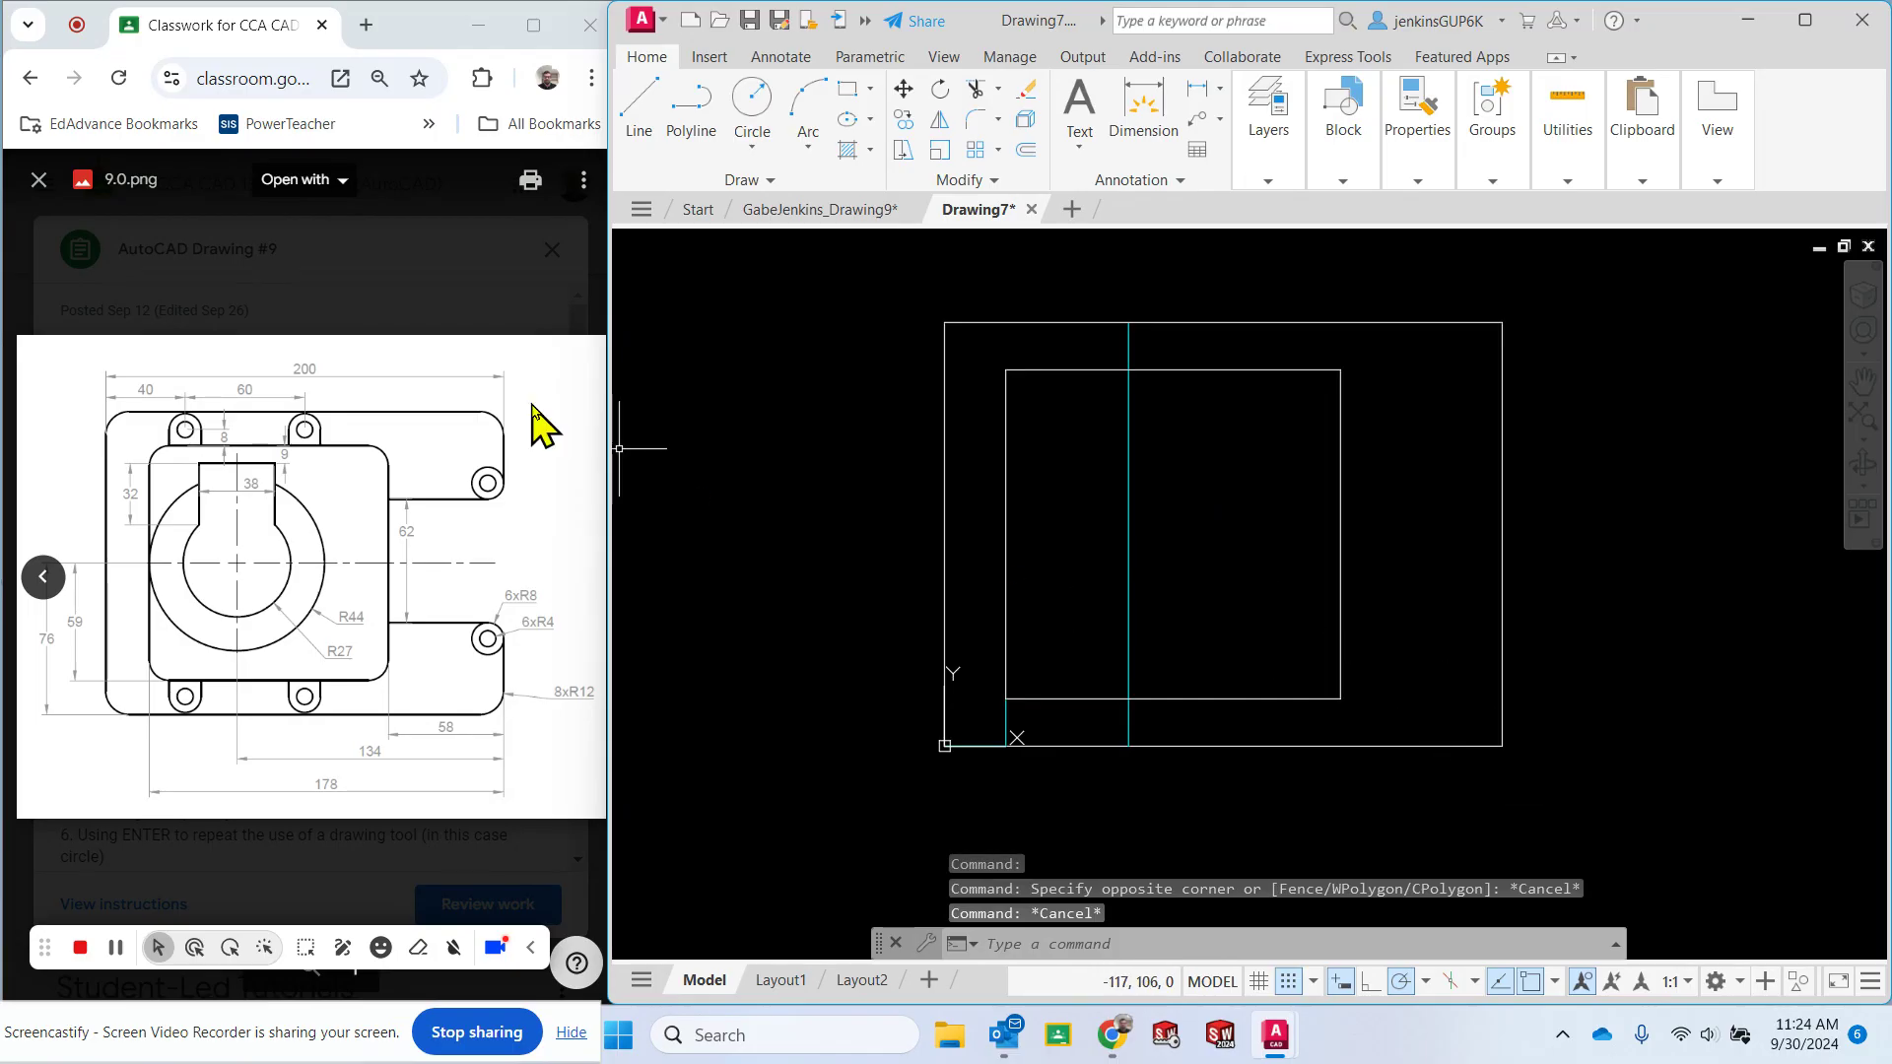
{"action": "left_click", "coordinate": [1026, 150]}
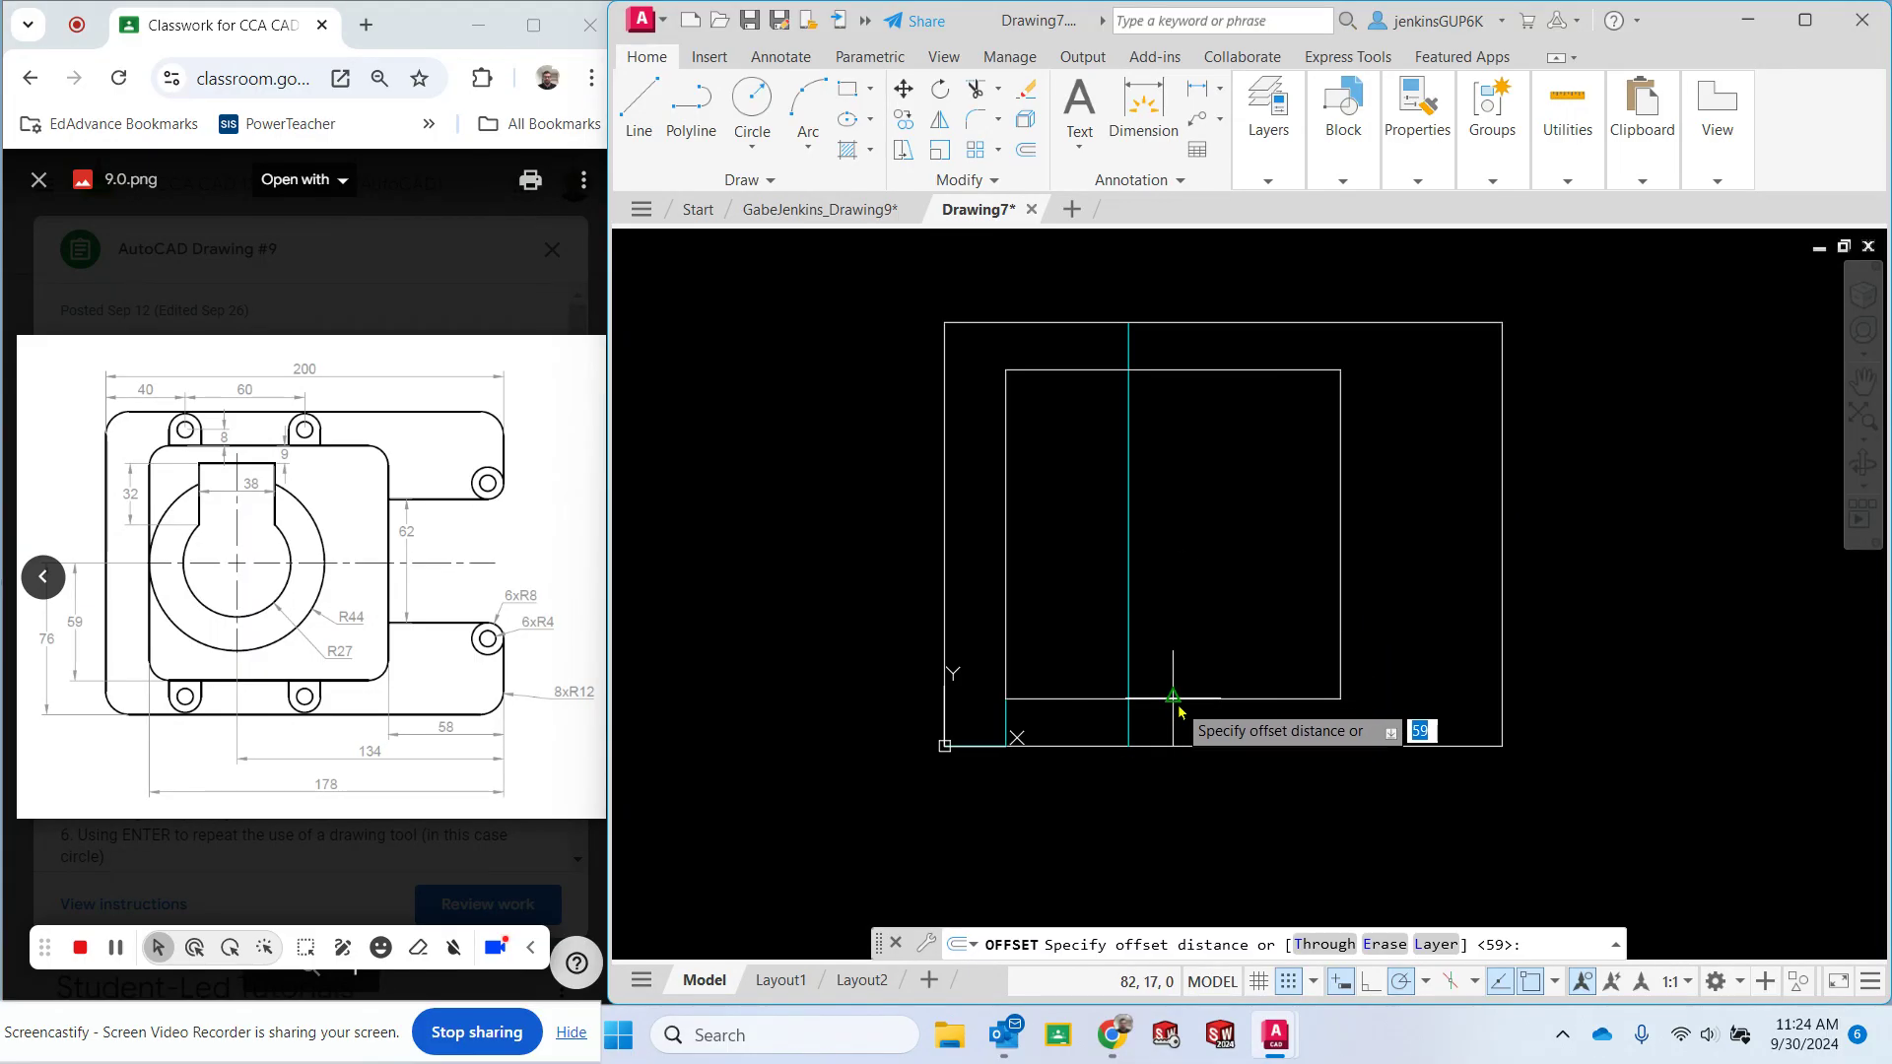
{"action": "left_click", "coordinate": [1233, 698]}
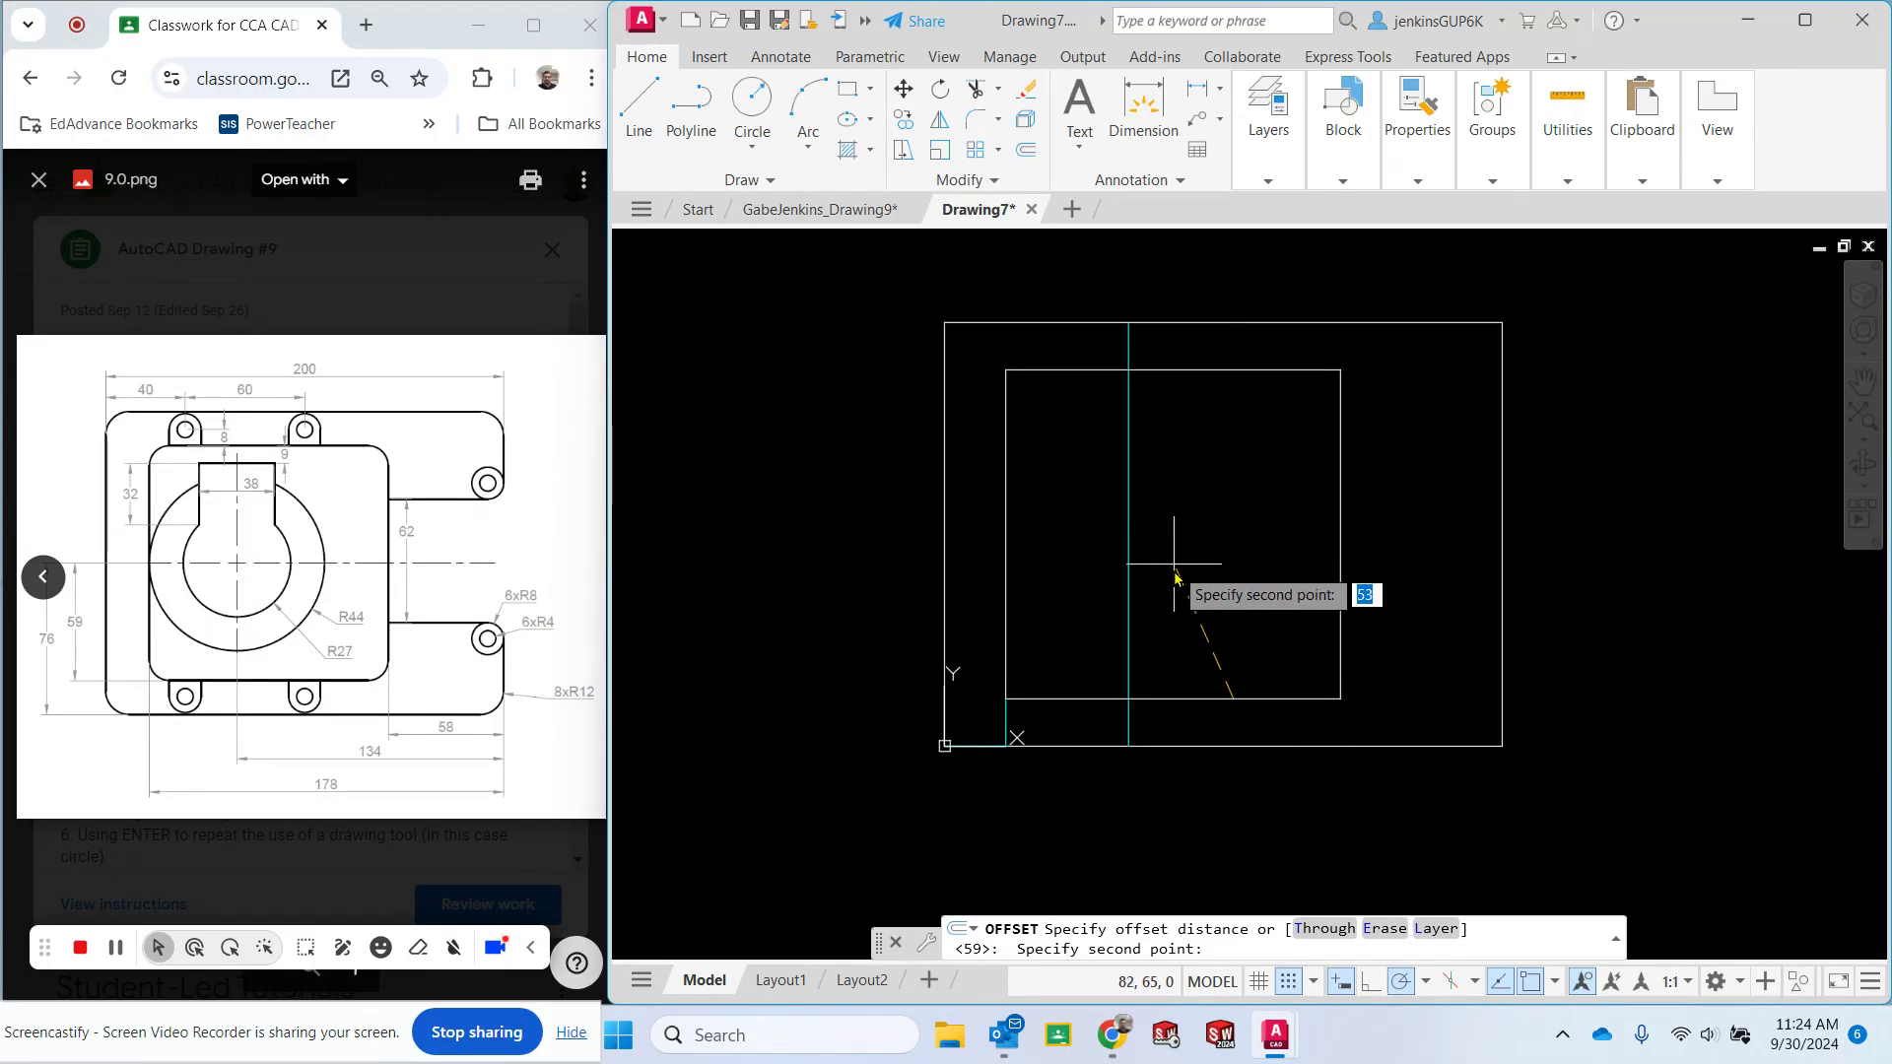
{"action": "key", "text": "Escape"}
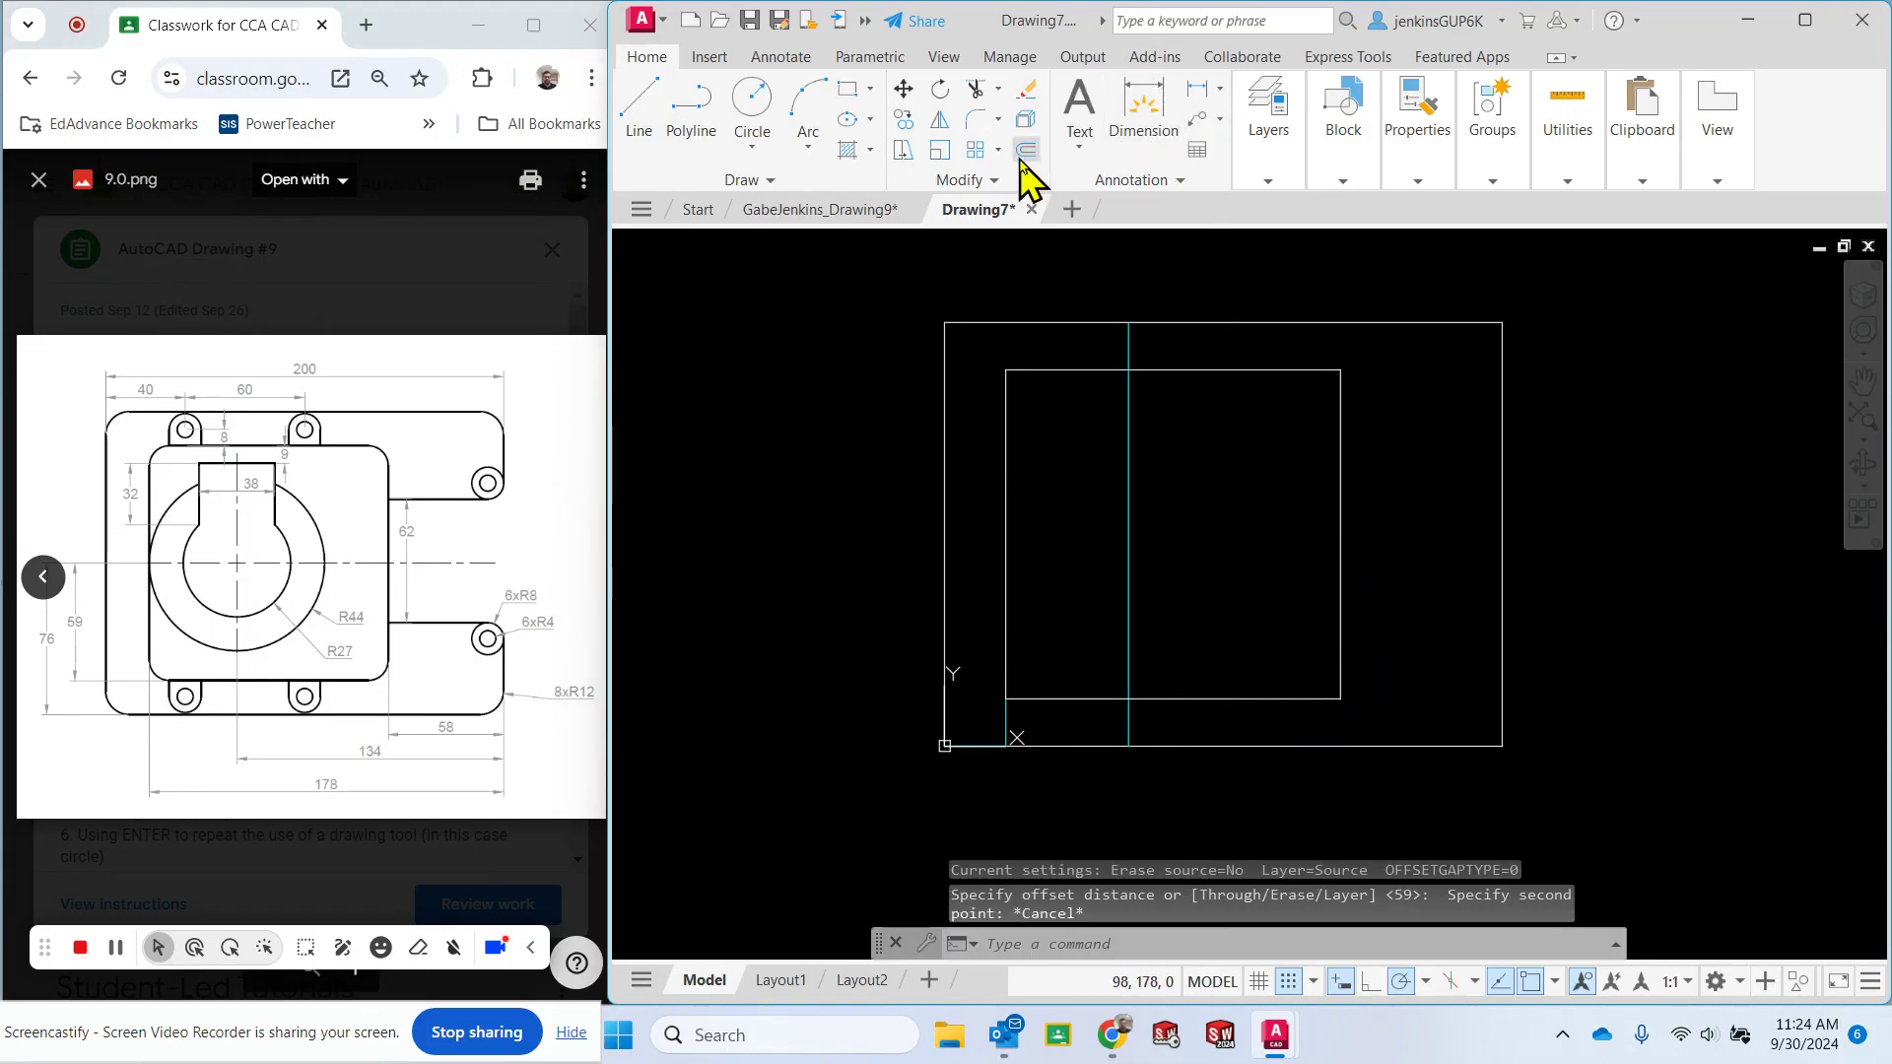
Offset the inner rectangle's bottom edge 59 upward to locate the circle's horizontal centreline.
{"action": "left_click", "coordinate": [1025, 151]}
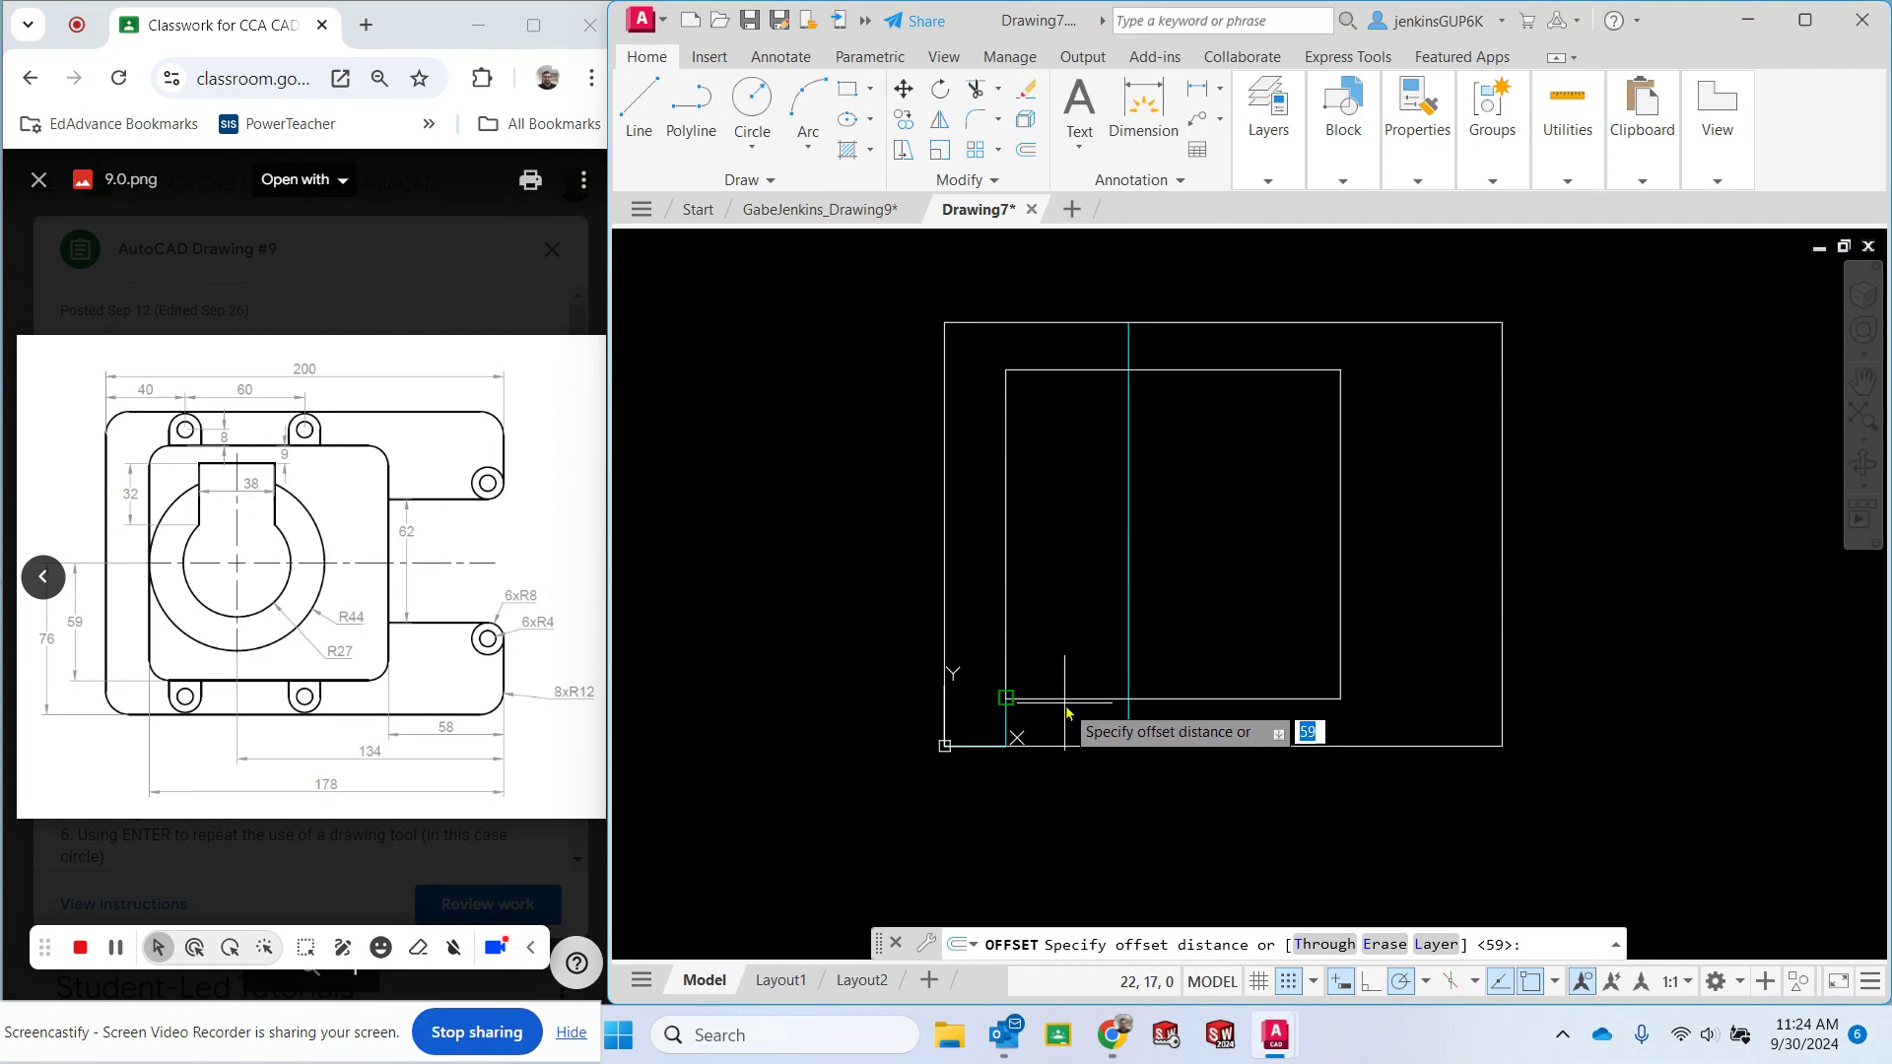
{"action": "key", "text": "Return"}
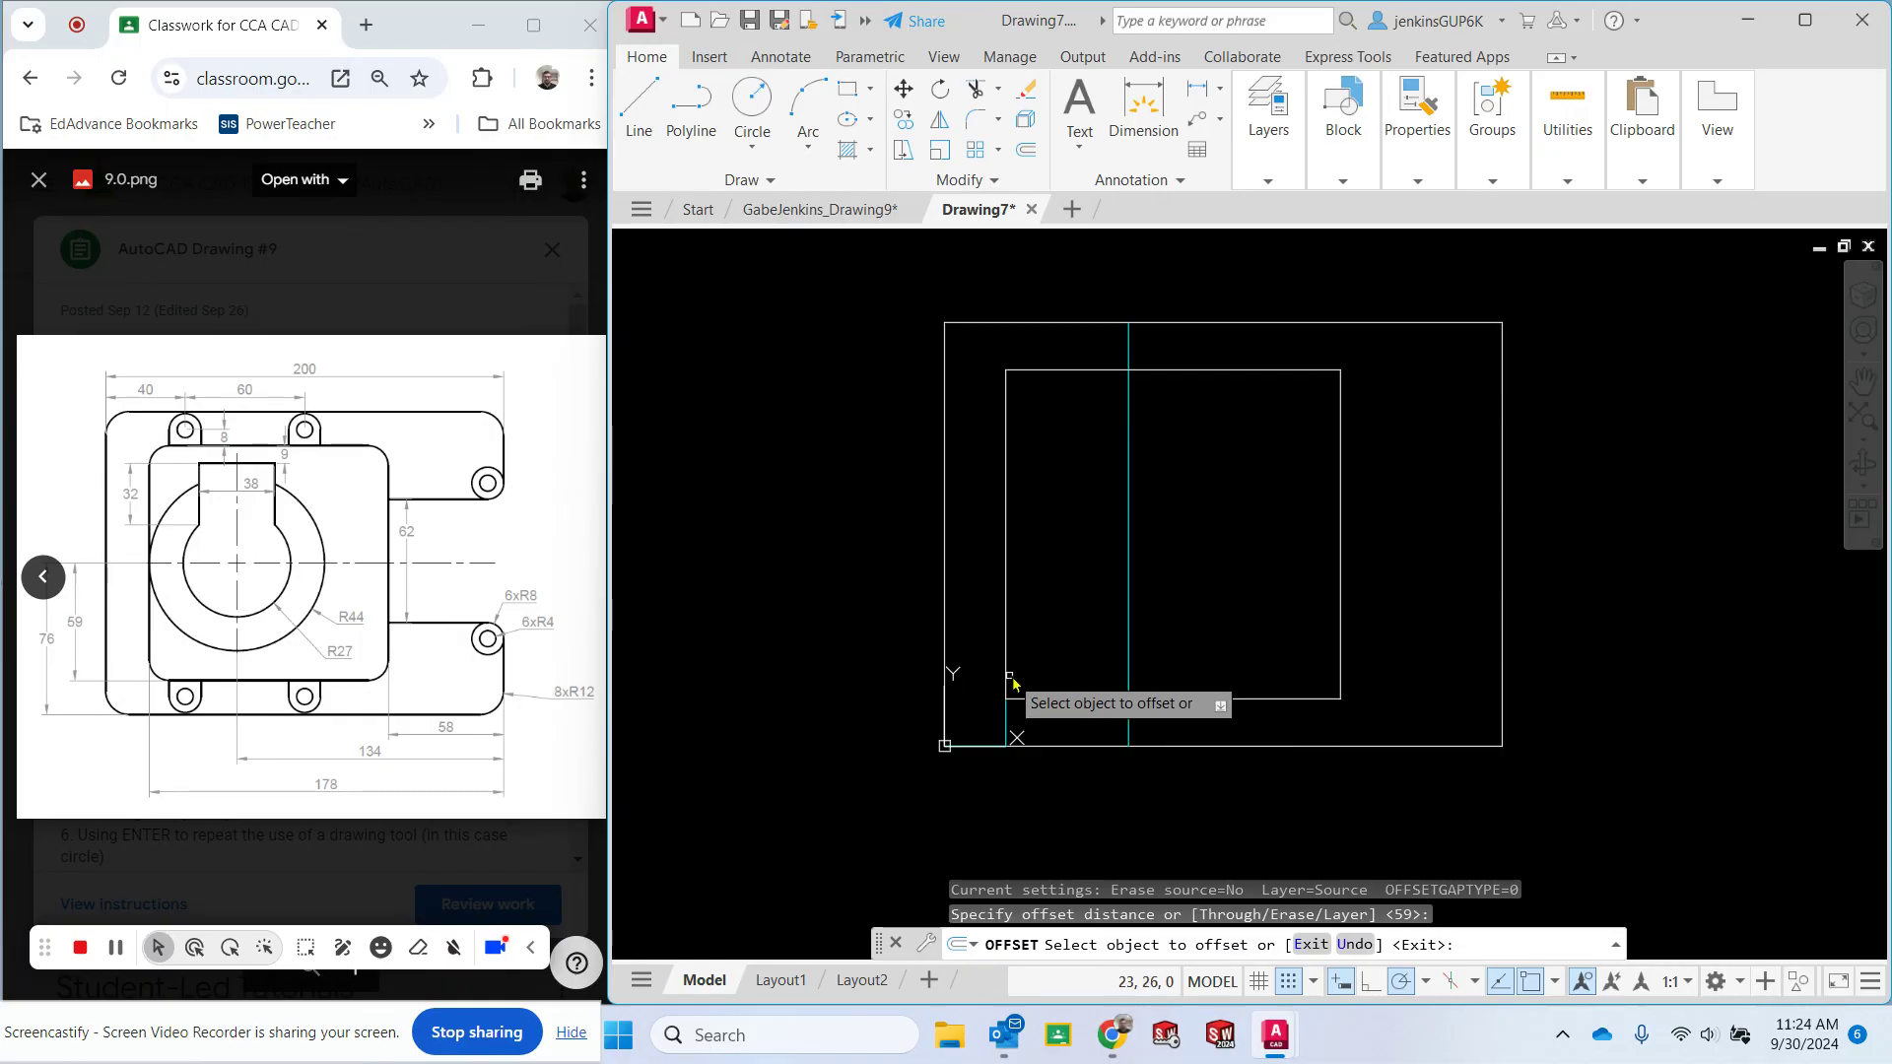
{"action": "left_click", "coordinate": [1069, 699]}
{"action": "left_click", "coordinate": [1072, 619]}
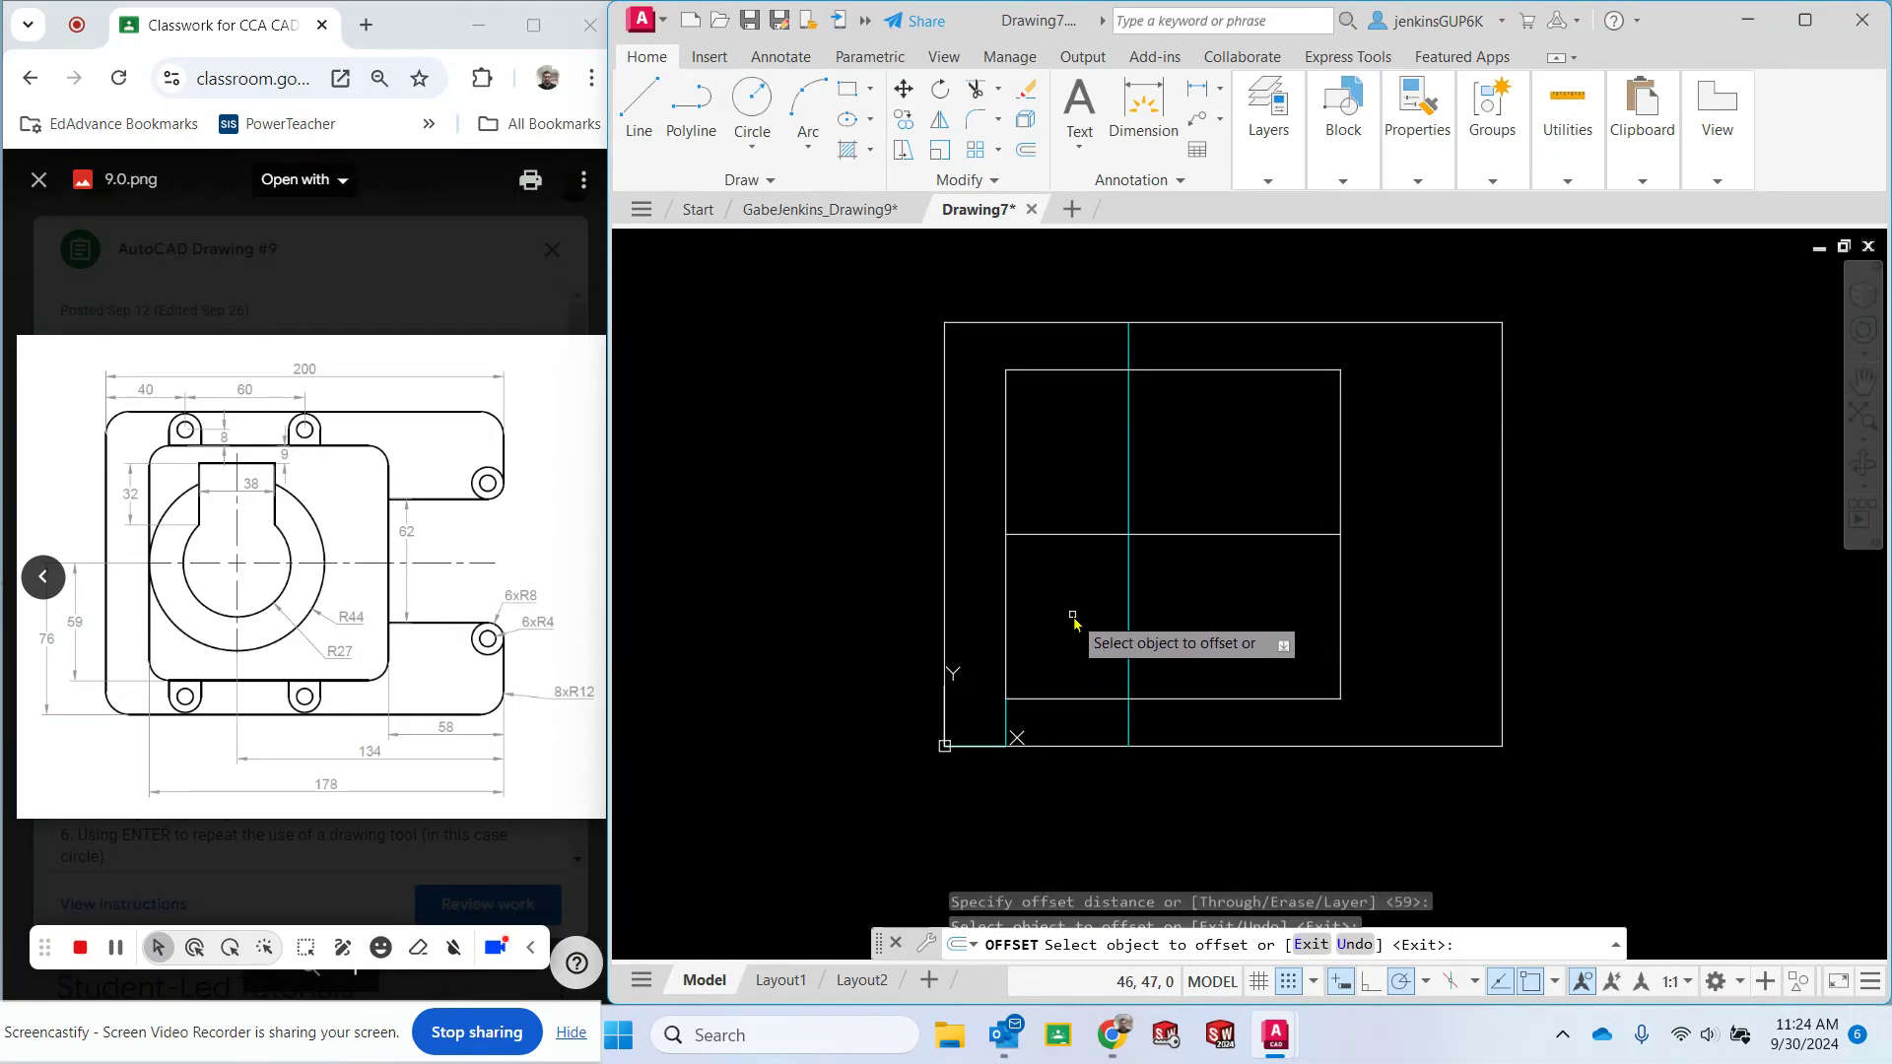
{"action": "key", "text": "Escape"}
Move the offset horizontal line to the Construction layer.
{"action": "left_click", "coordinate": [1259, 533]}
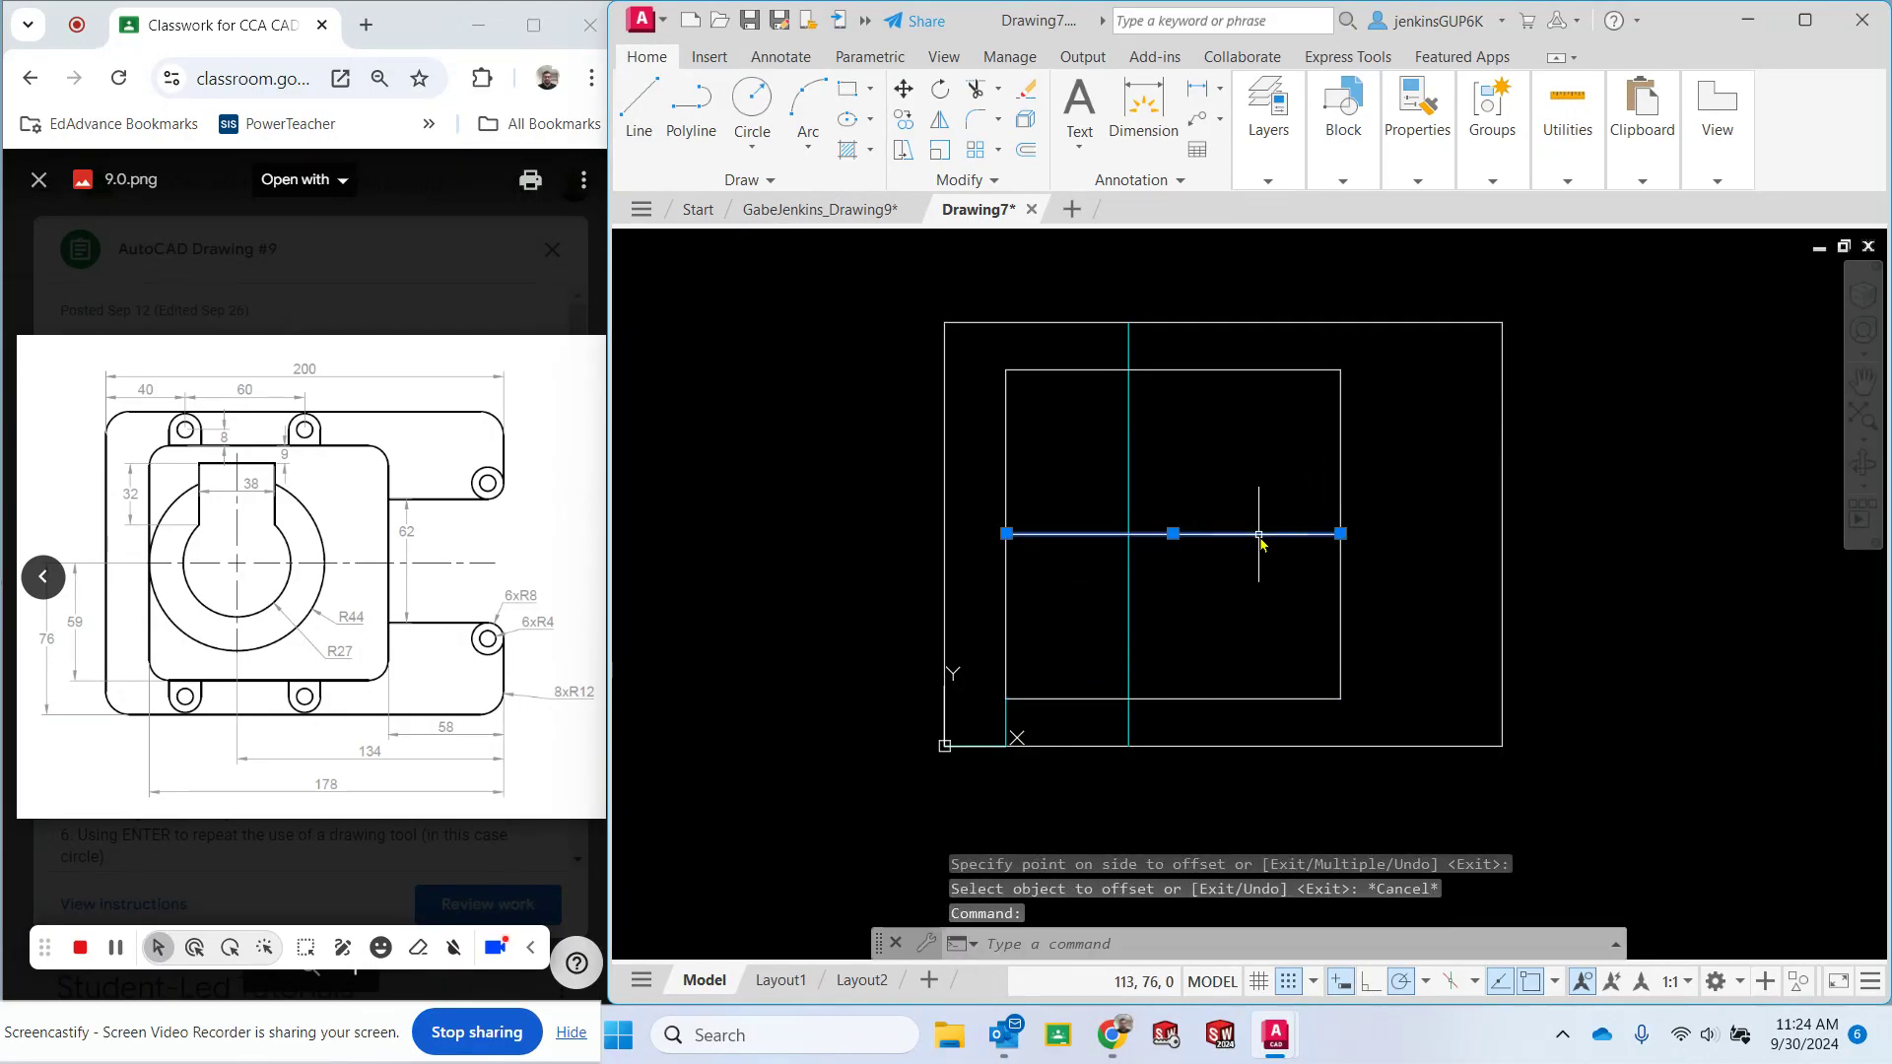
{"action": "left_click", "coordinate": [1268, 158]}
{"action": "left_click", "coordinate": [1434, 209]}
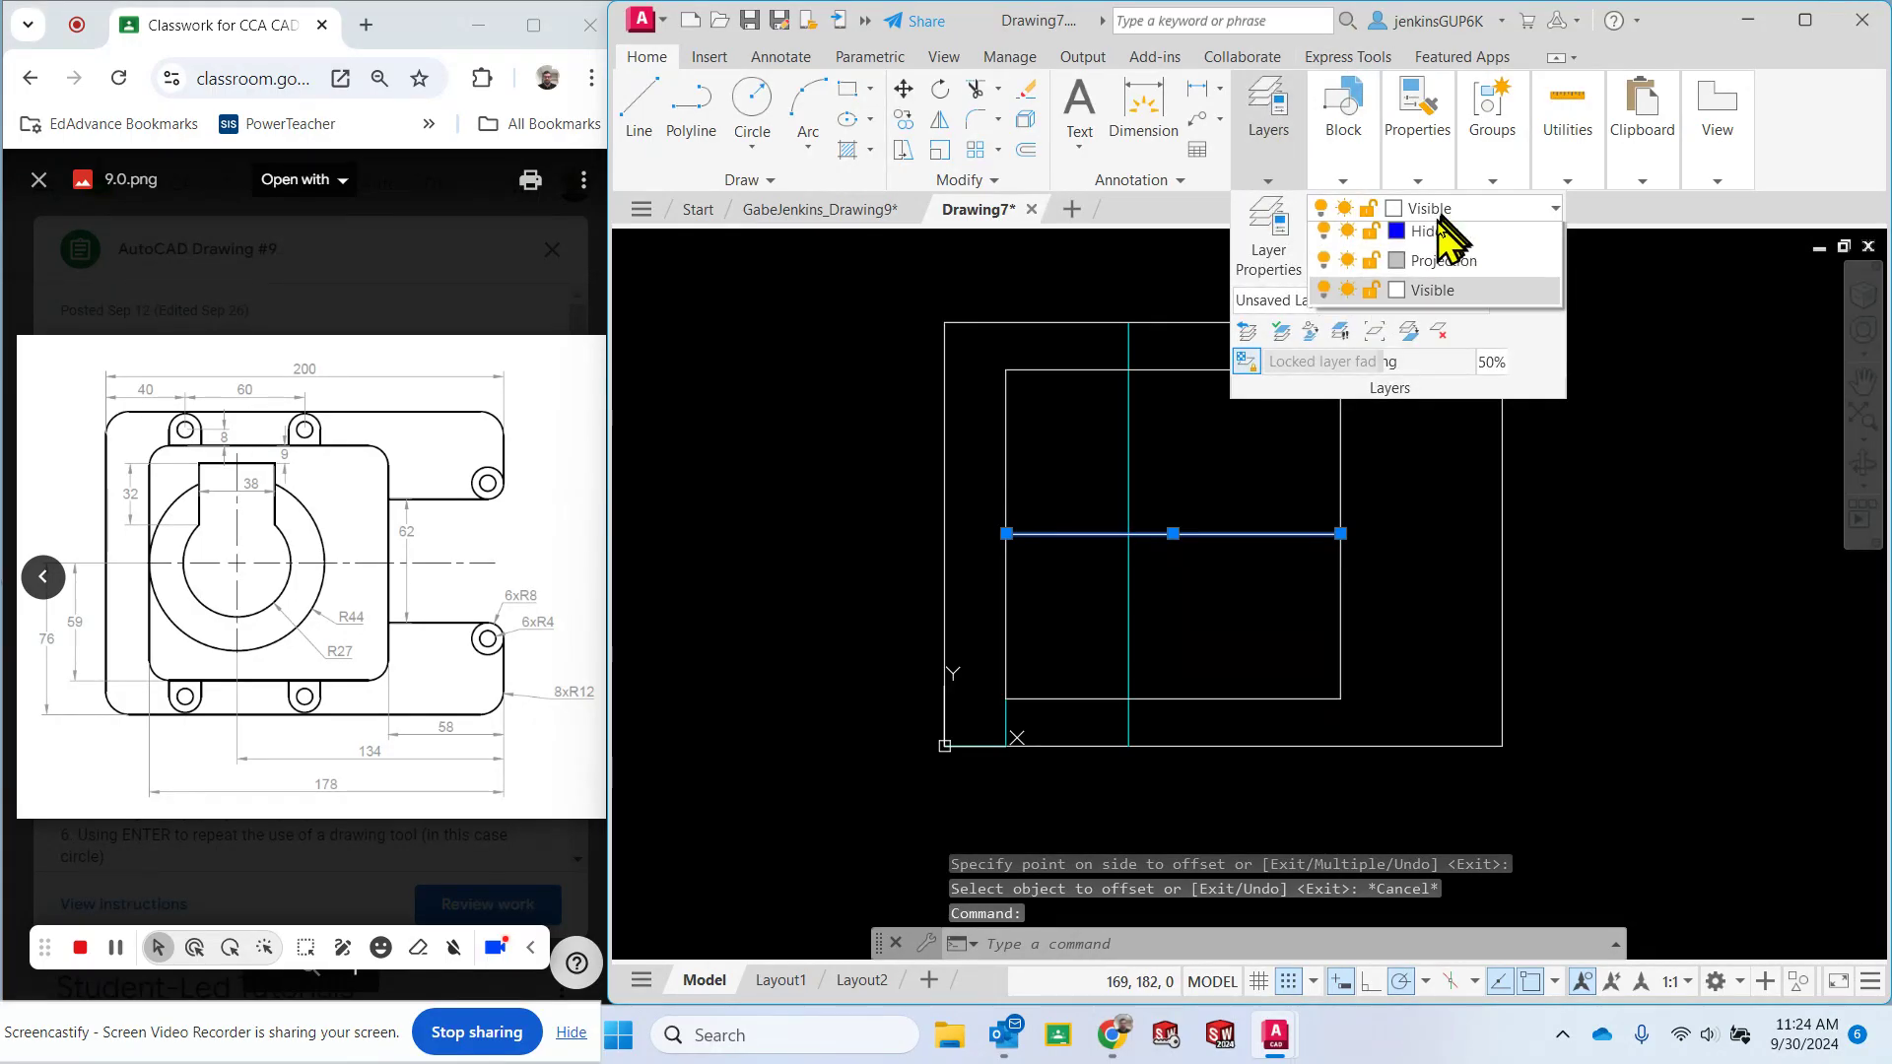
{"action": "left_click", "coordinate": [1439, 325]}
{"action": "key", "text": "Escape"}
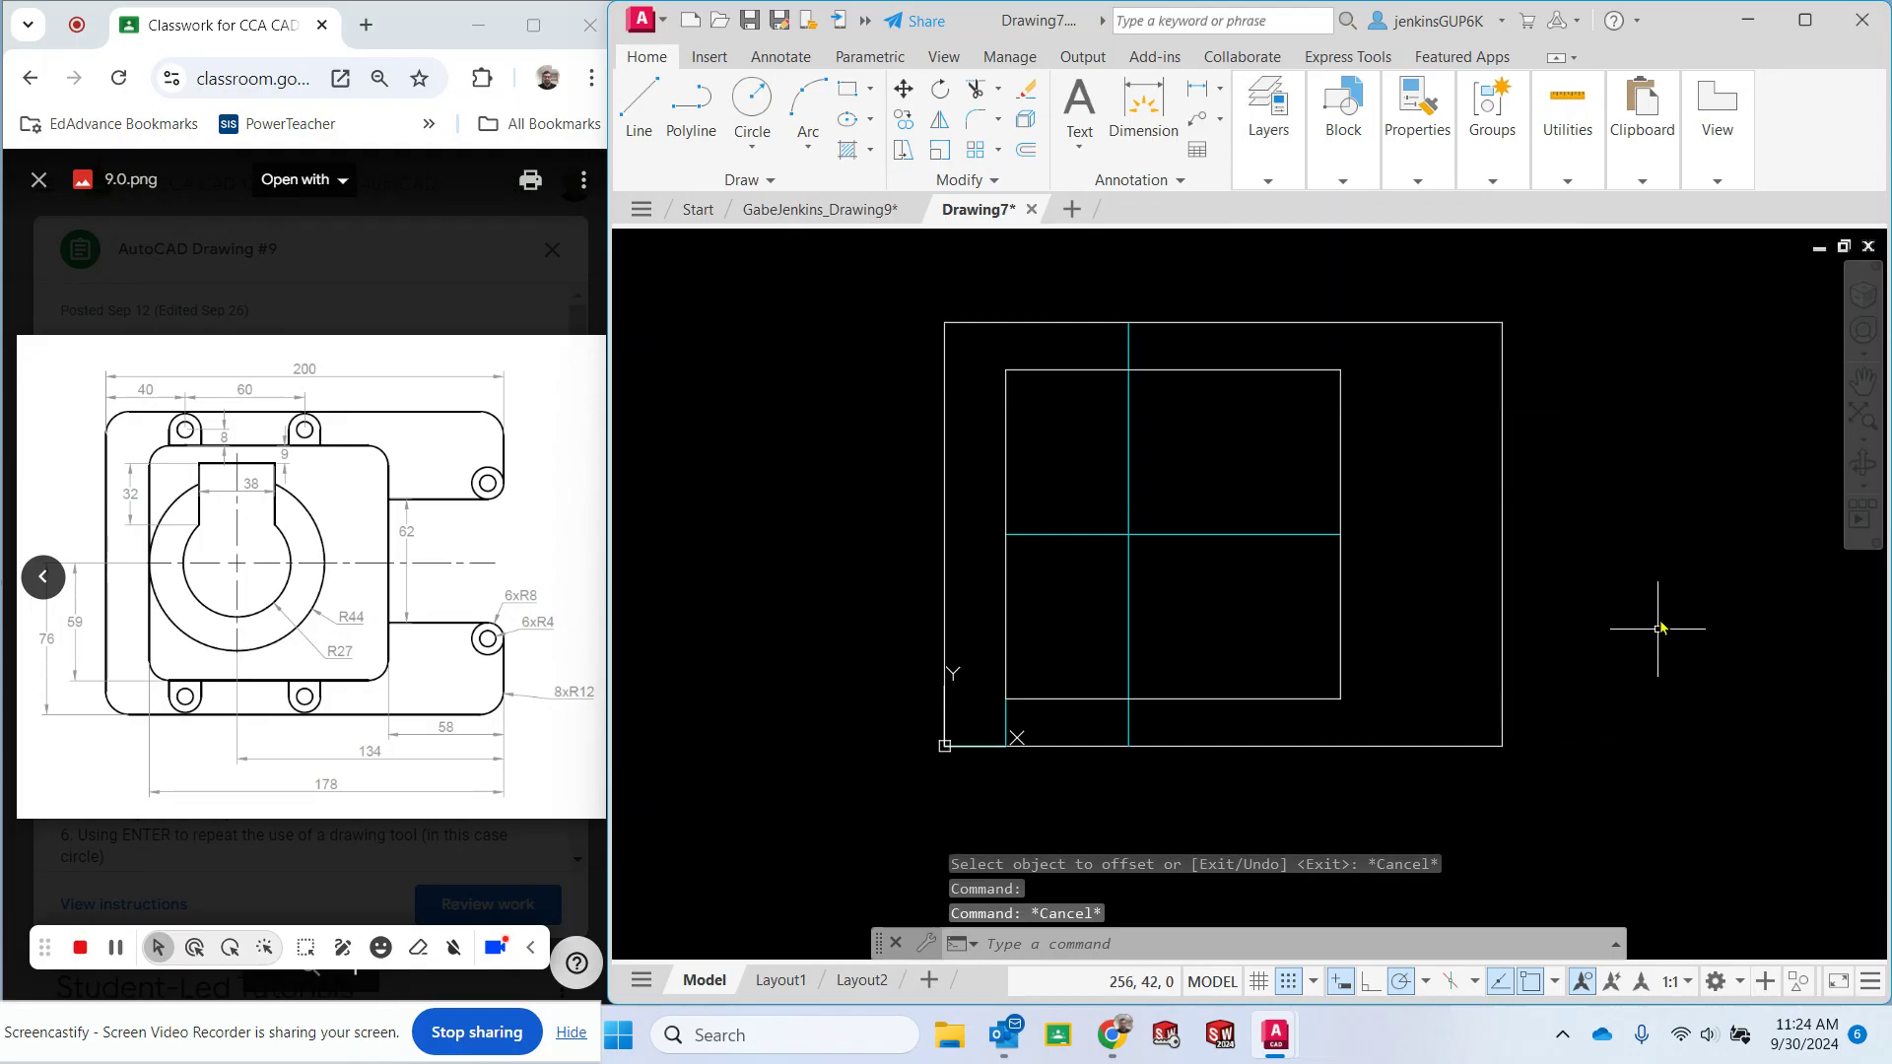
{"action": "left_click", "coordinate": [1648, 604]}
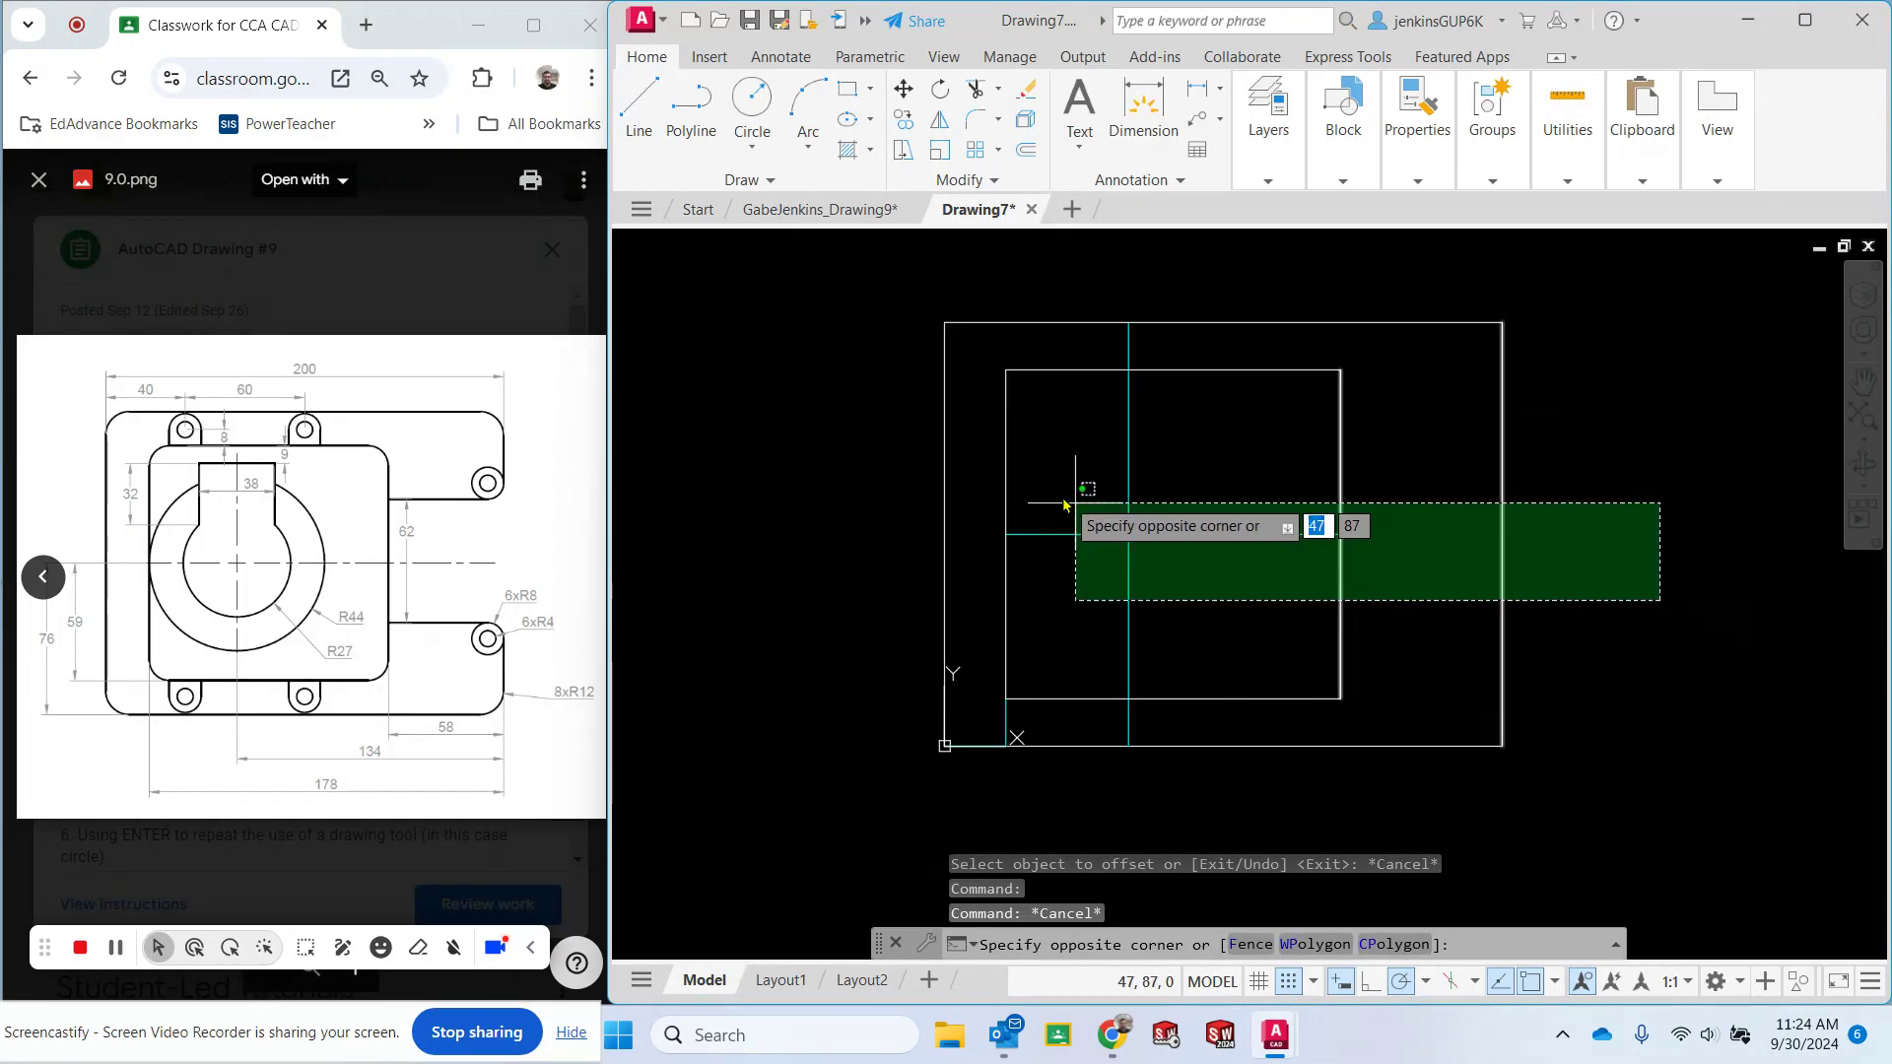
{"action": "key", "text": "Escape"}
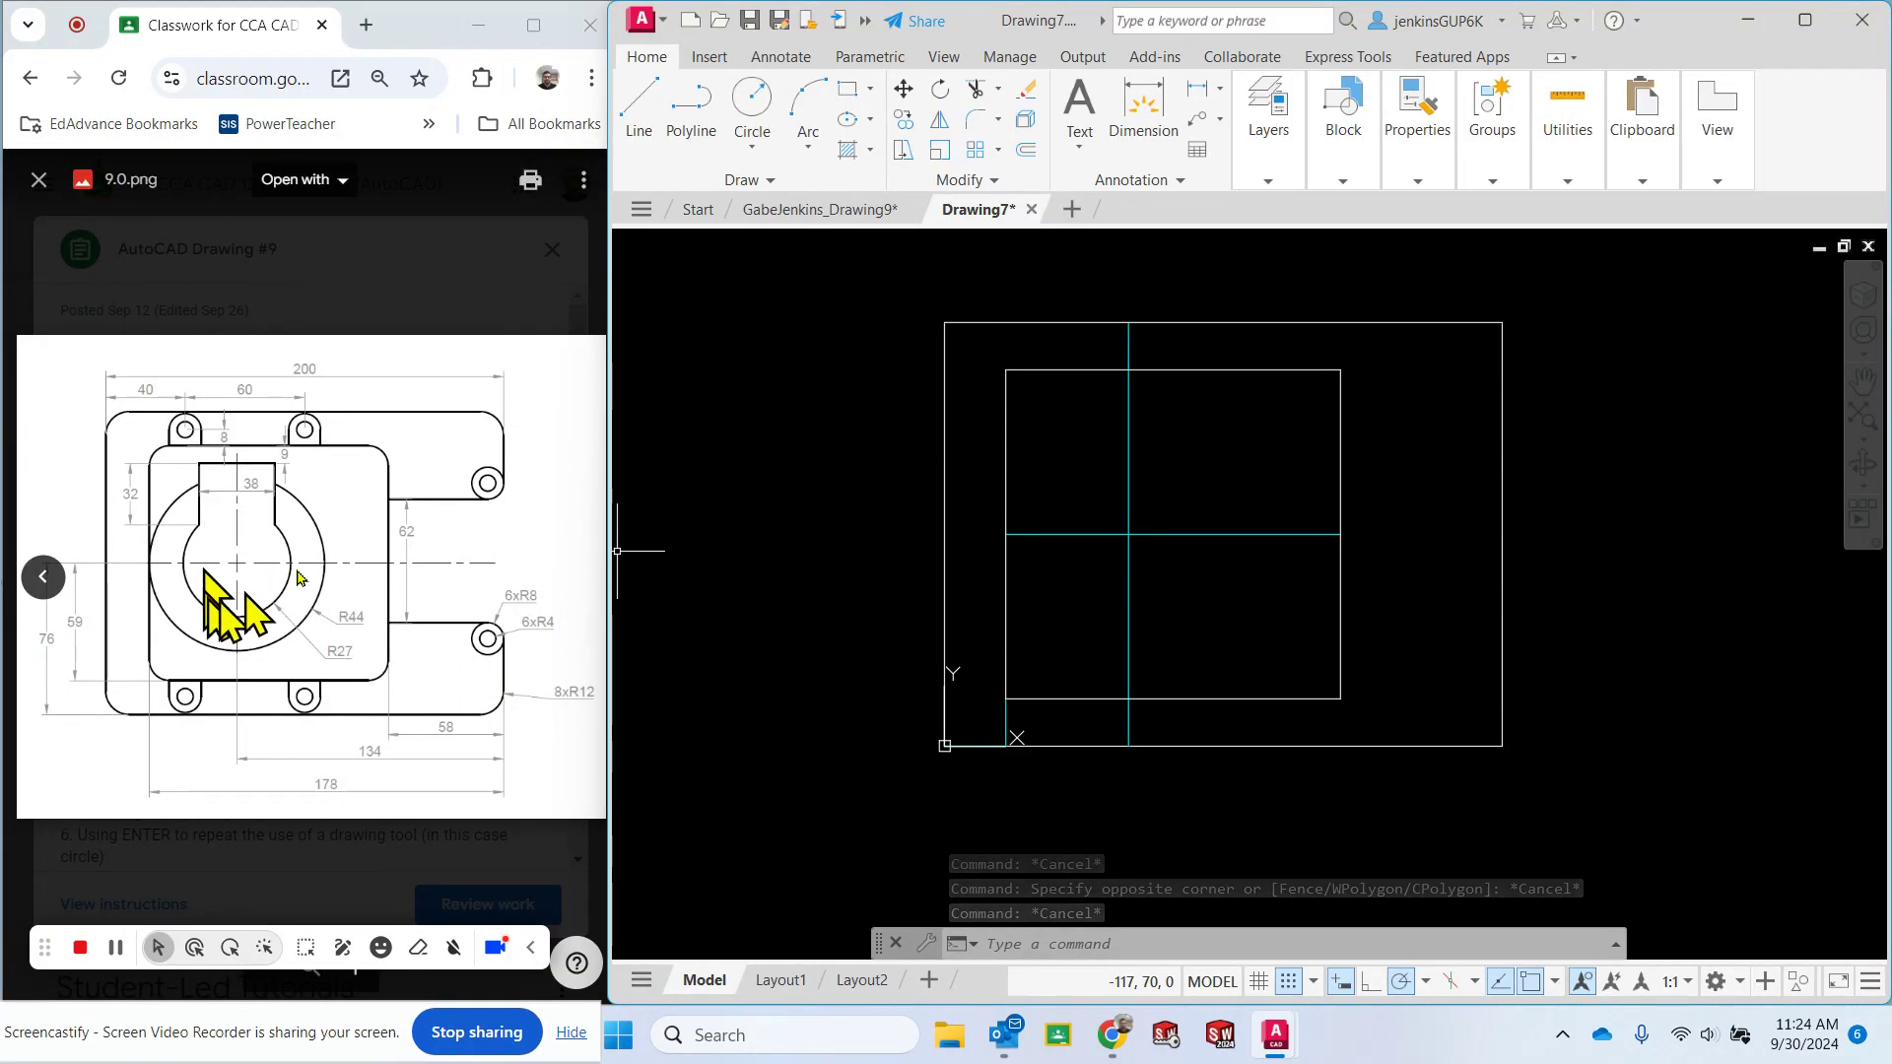
Make Visible the current layer and draw a circle of radius 27 centred on the intersection of the construction lines.
{"action": "mouse_move", "coordinate": [1270, 150]}
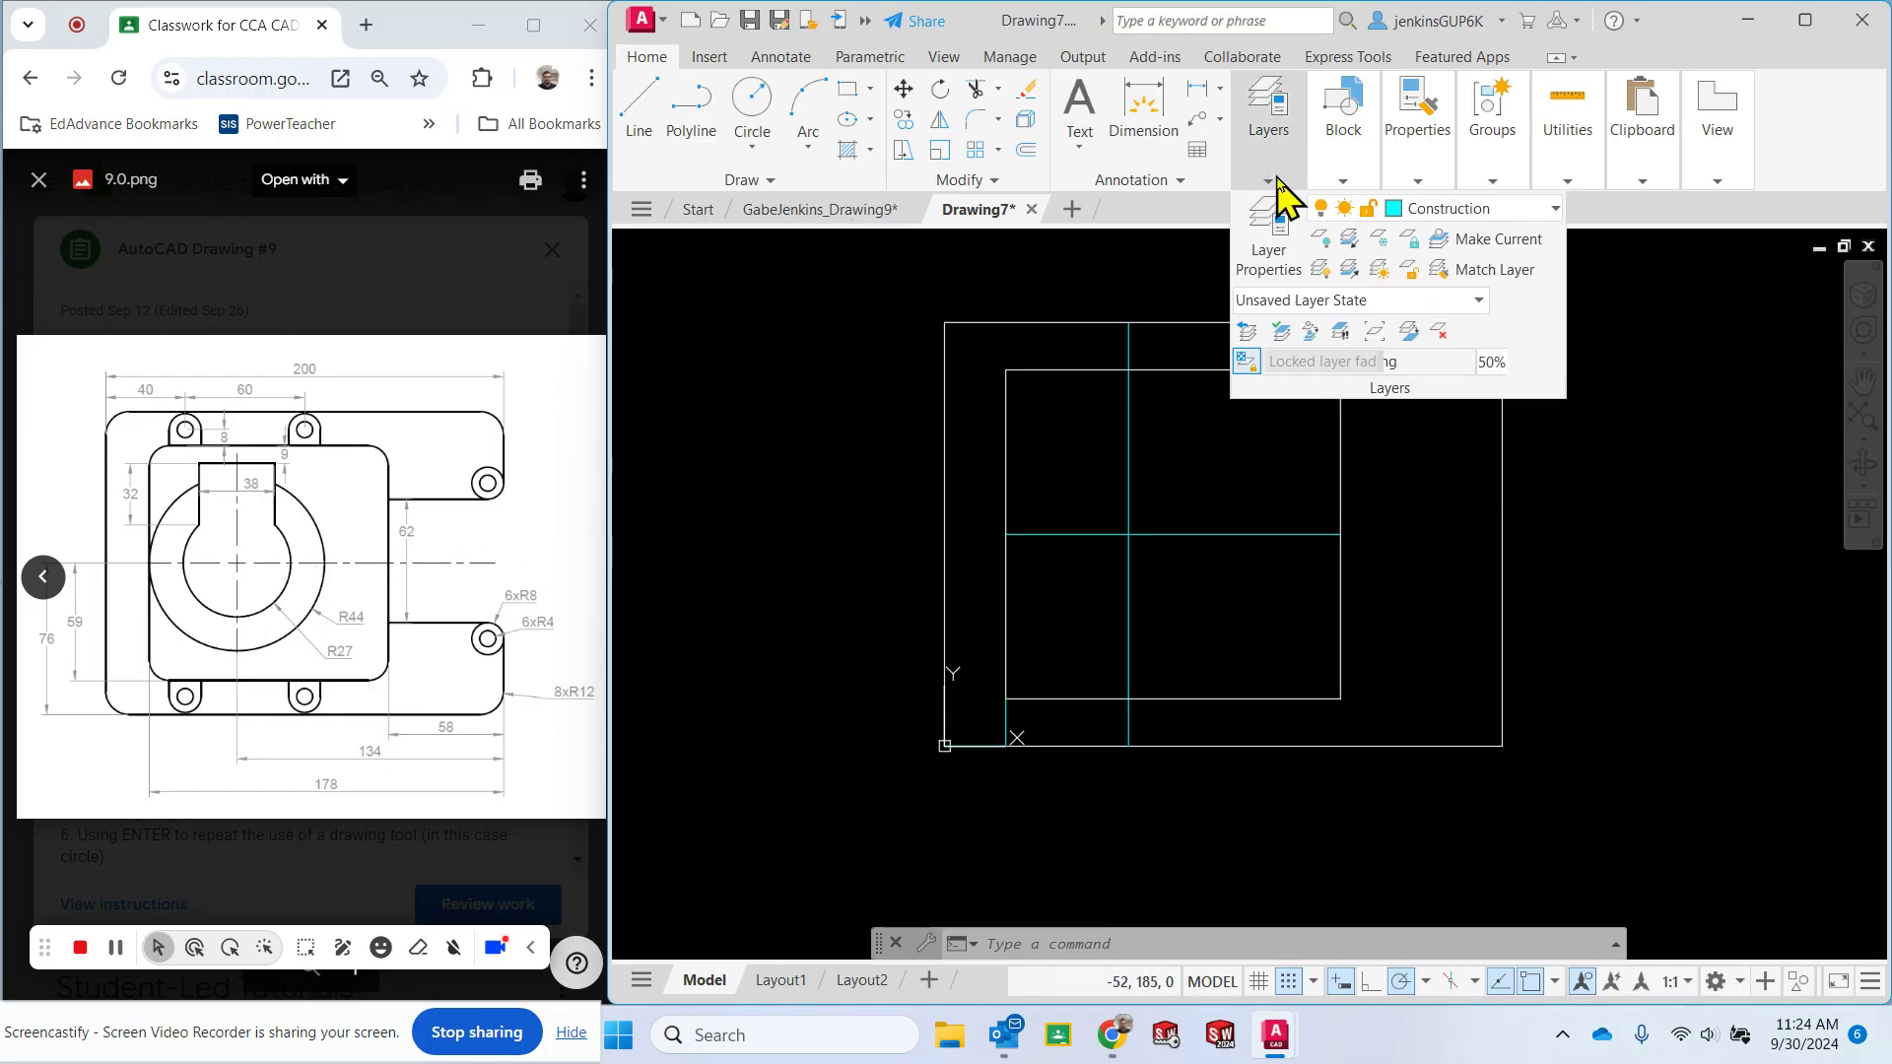
{"action": "left_click", "coordinate": [1437, 210]}
{"action": "left_click", "coordinate": [1448, 446]}
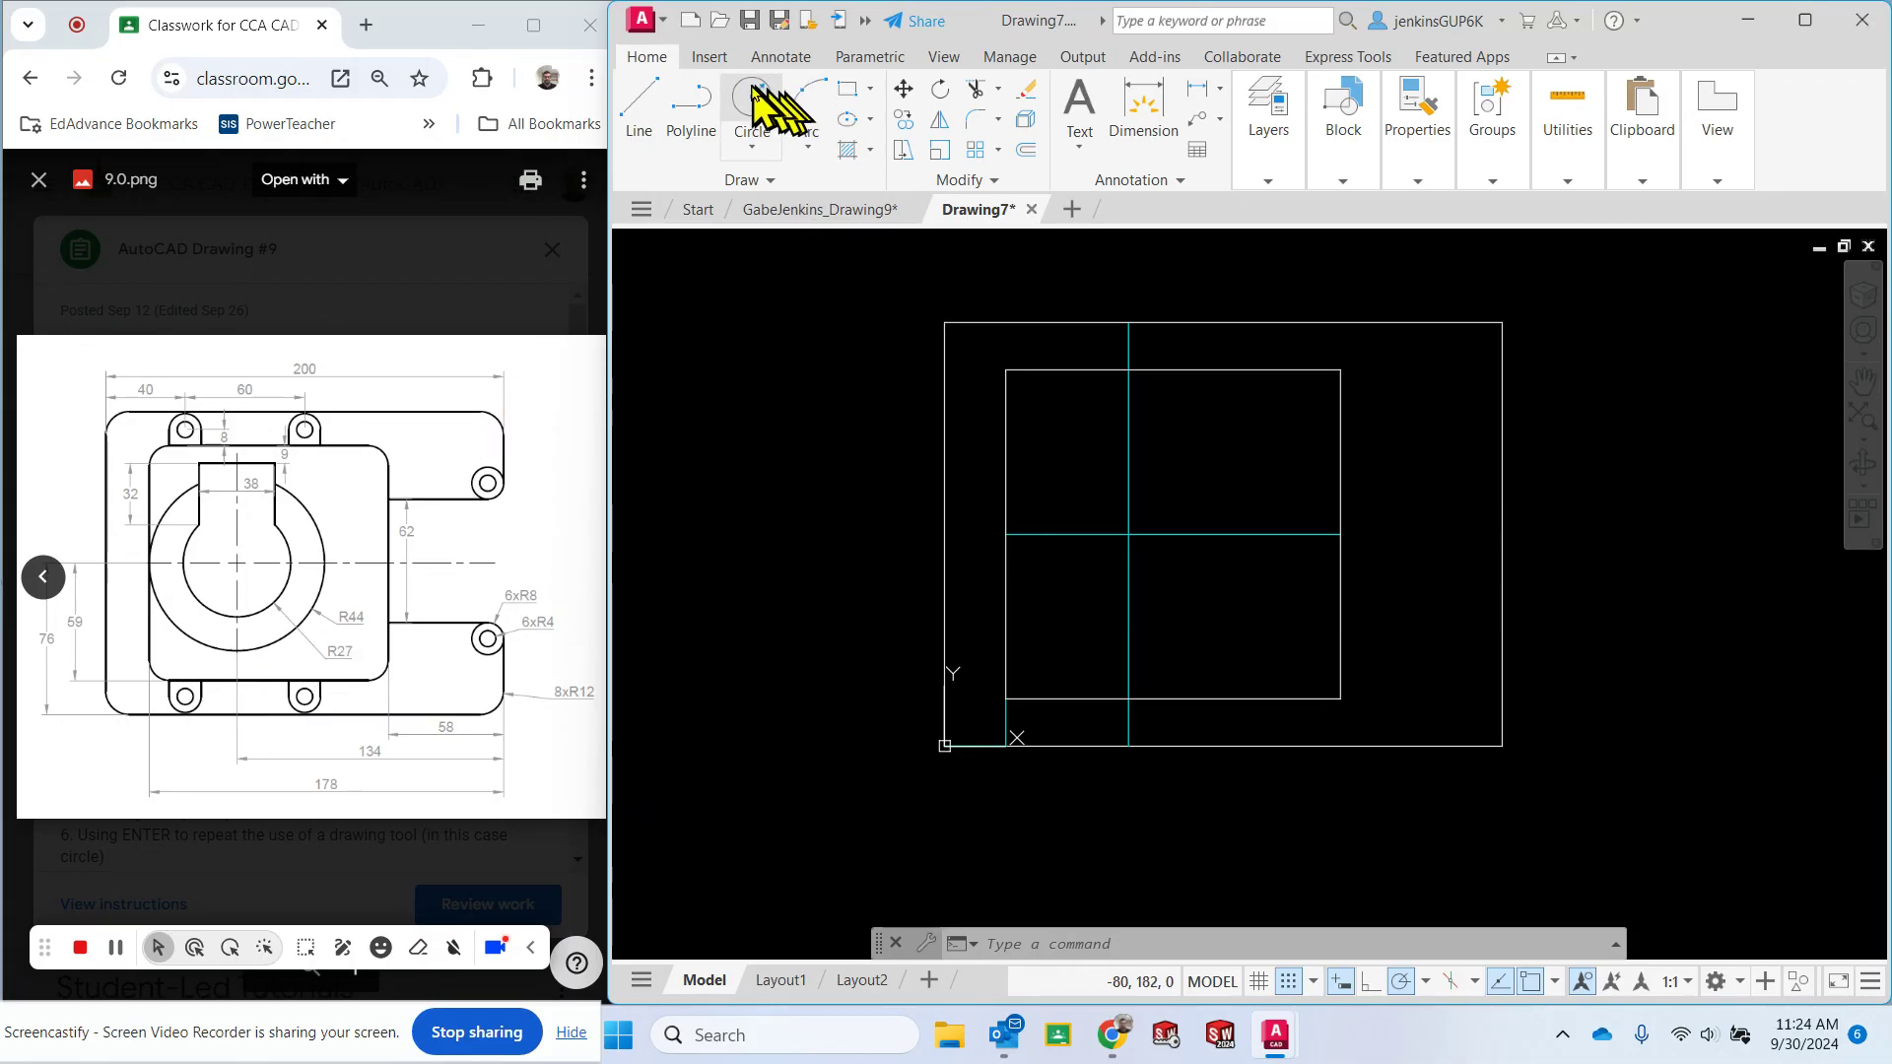
{"action": "left_click", "coordinate": [754, 93]}
{"action": "left_click", "coordinate": [1129, 534]}
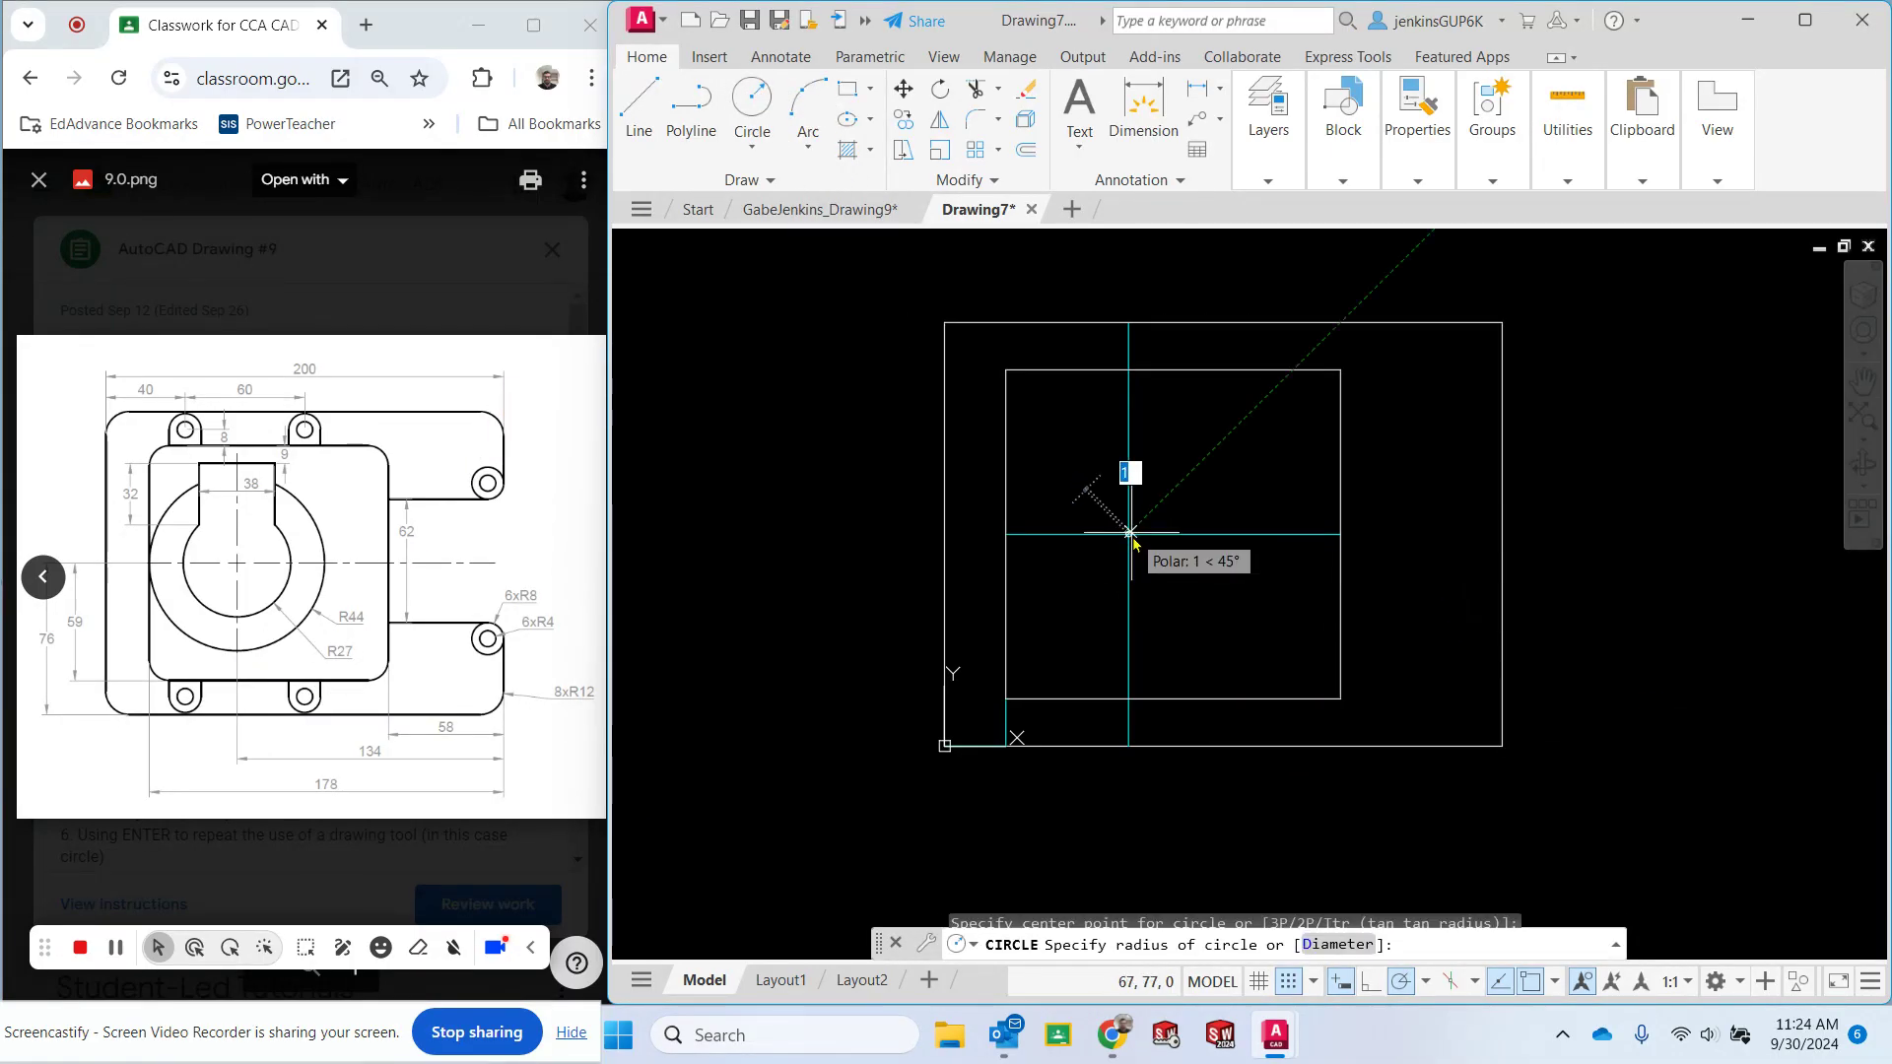
{"action": "type", "text": "27"}
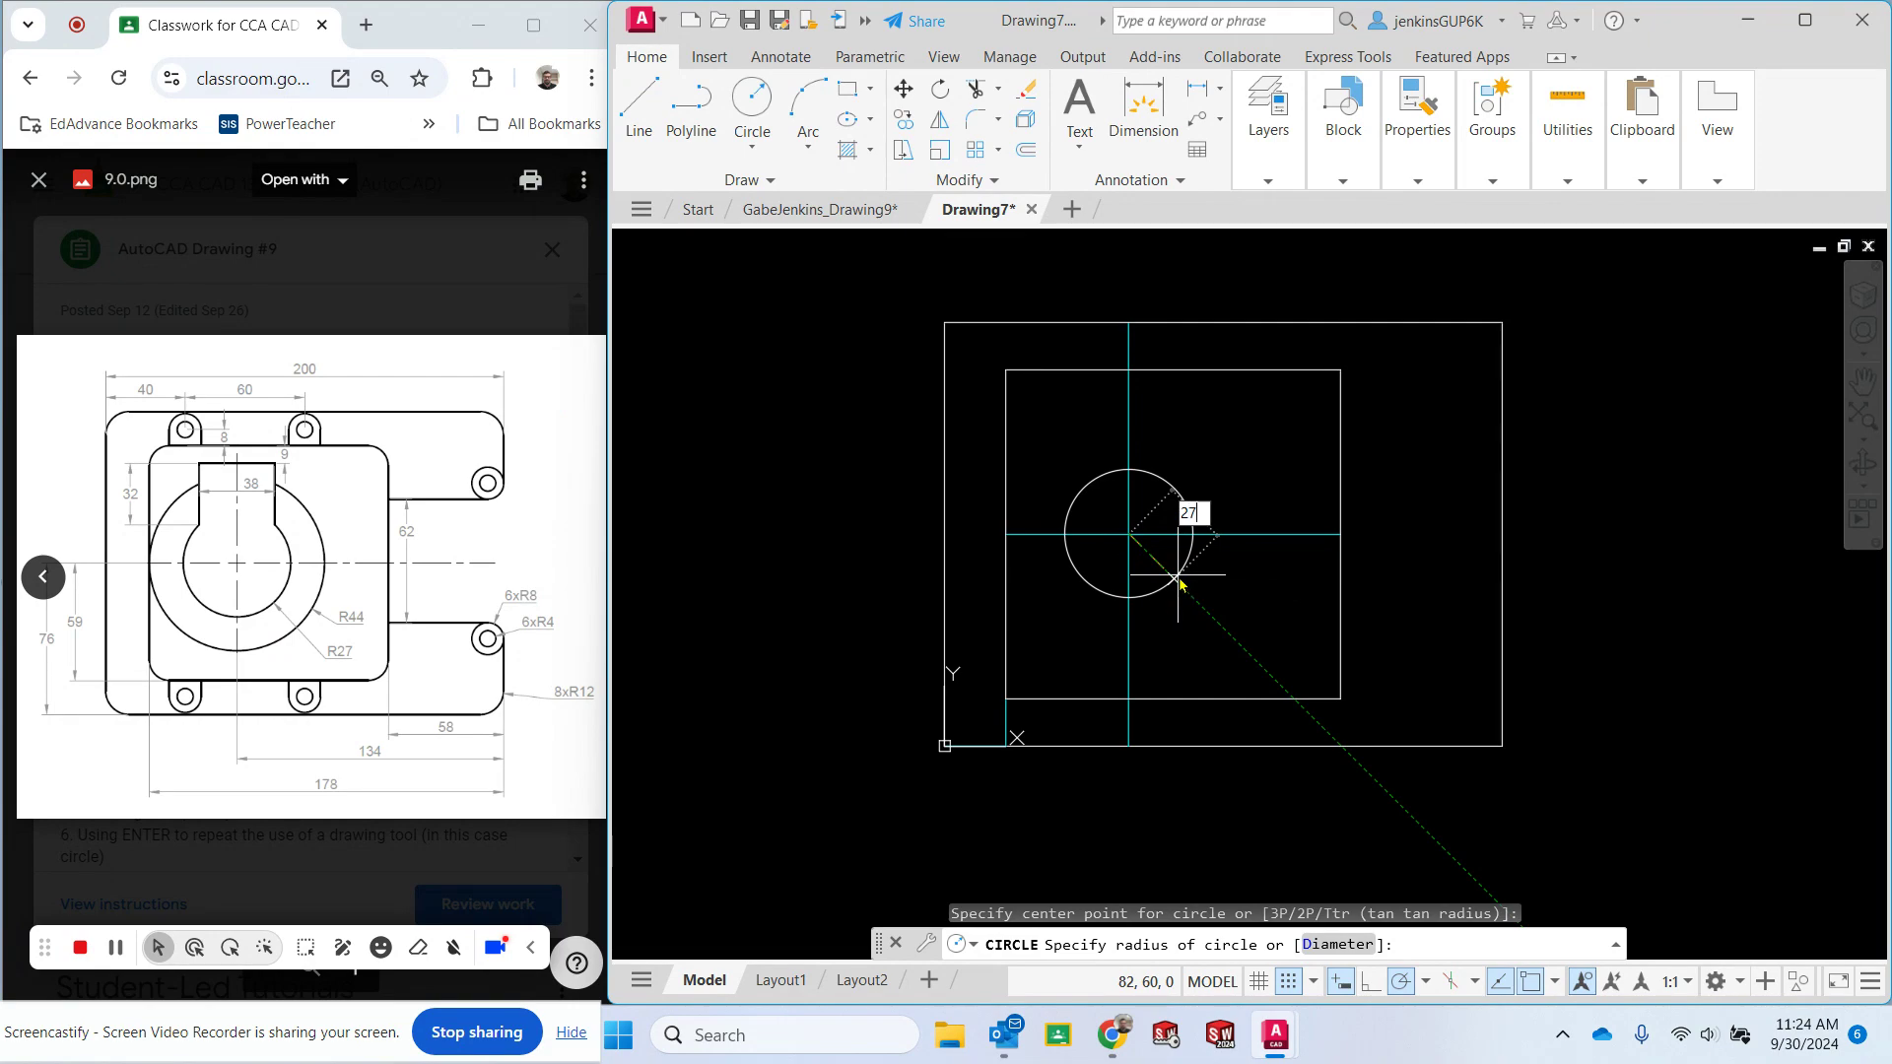
{"action": "key", "text": "Return"}
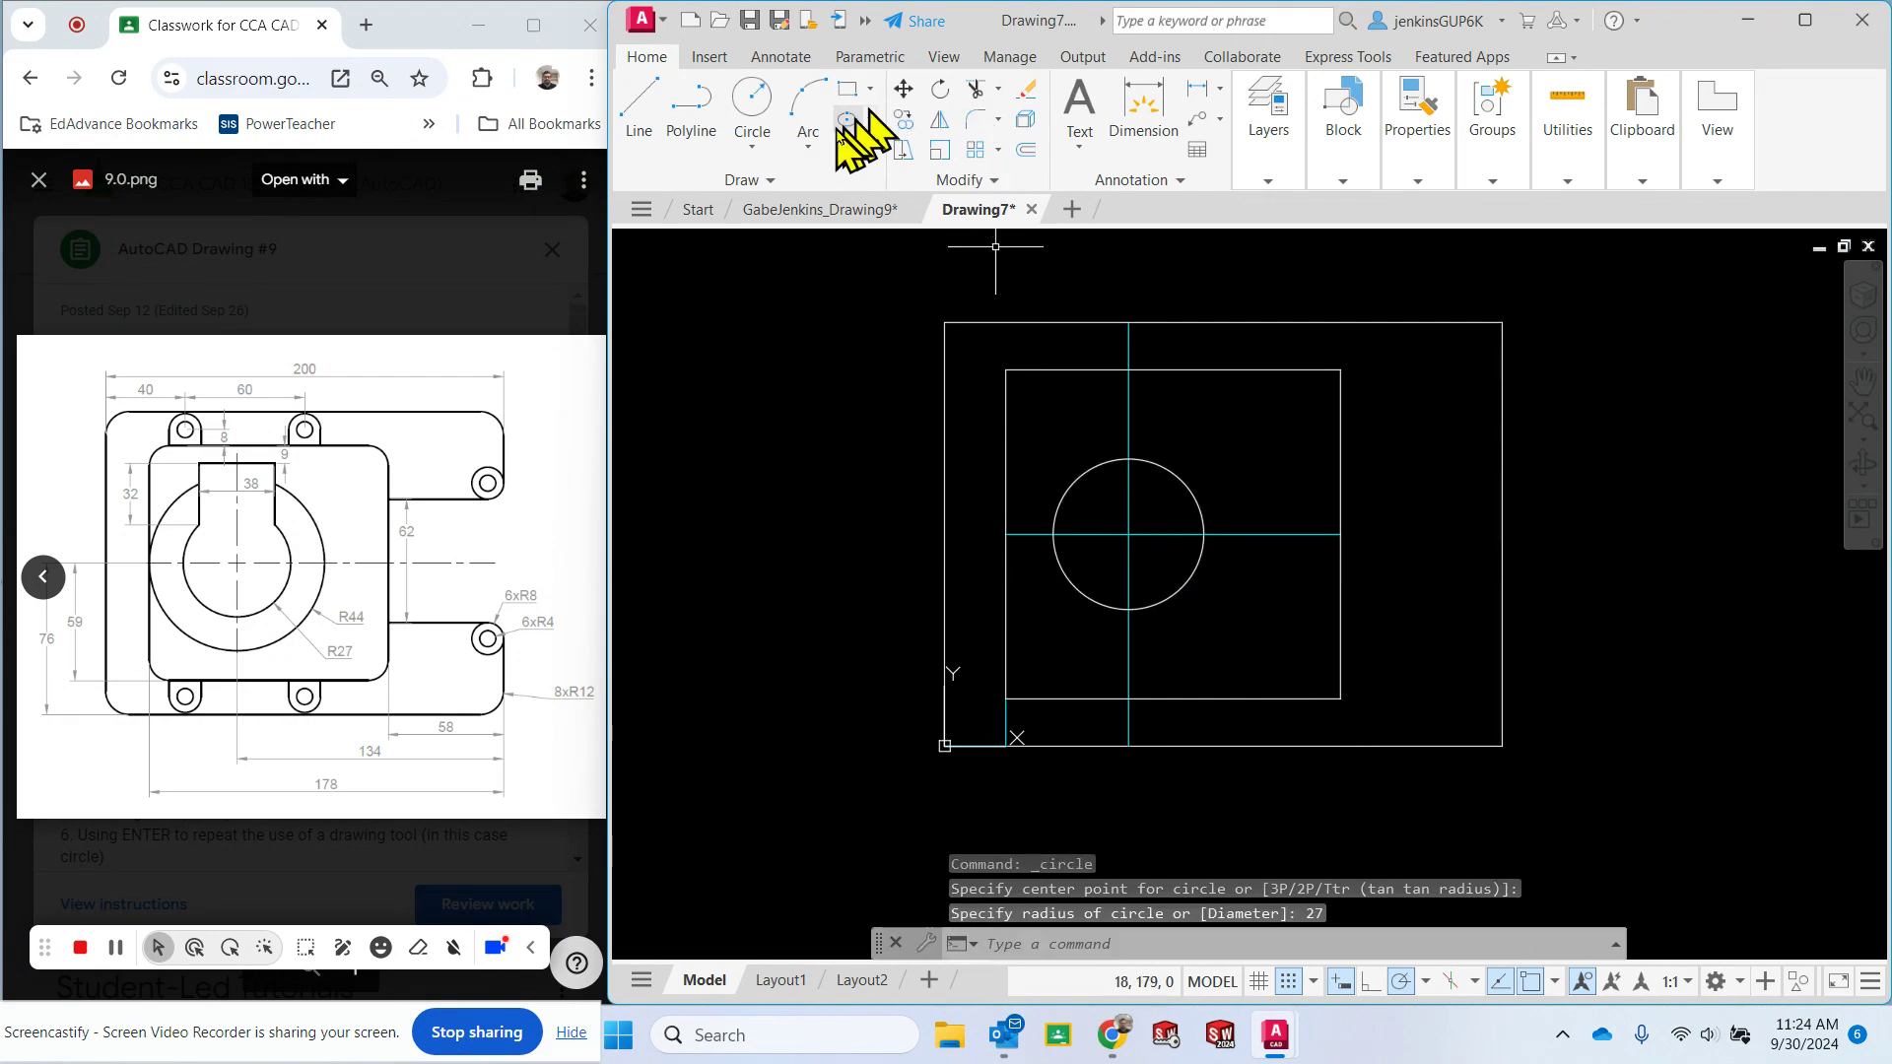
Draw a circle of radius 44 concentric with the existing circle at the construction lines' intersection.
{"action": "left_click", "coordinate": [757, 116]}
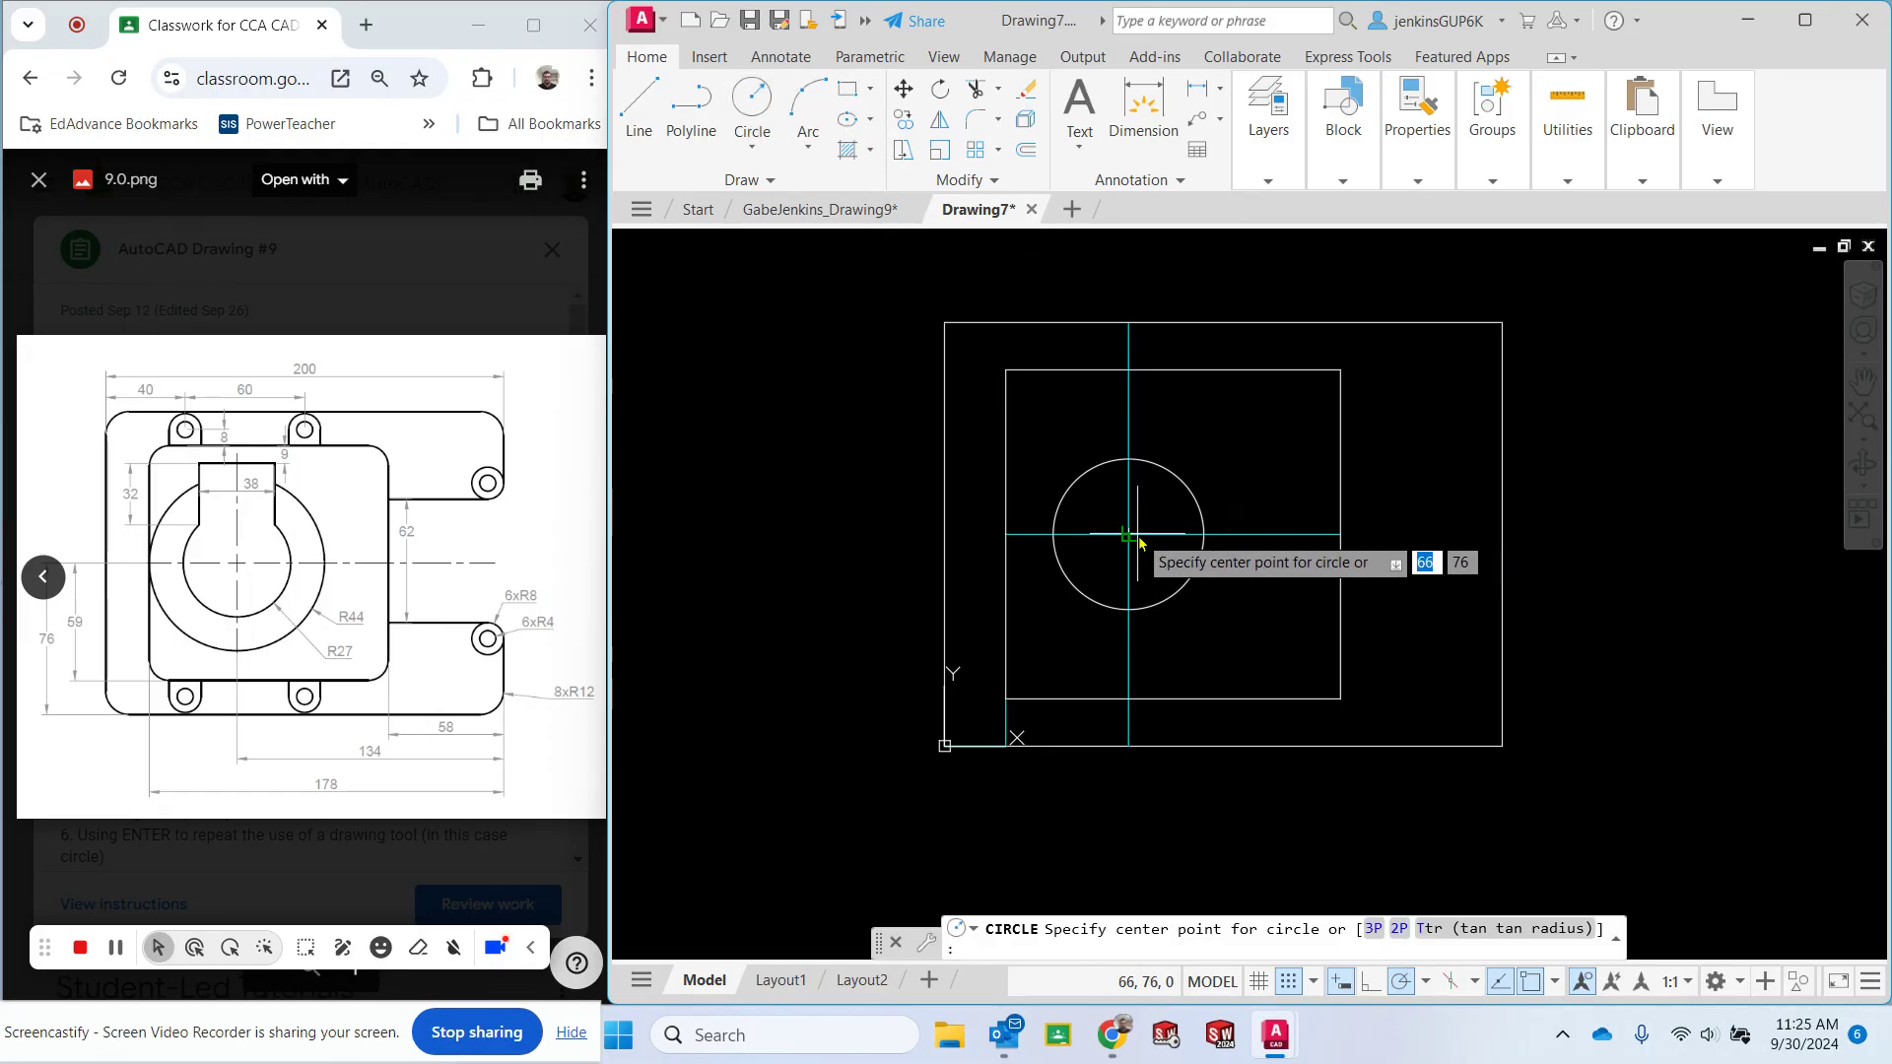
{"action": "left_click", "coordinate": [1127, 537]}
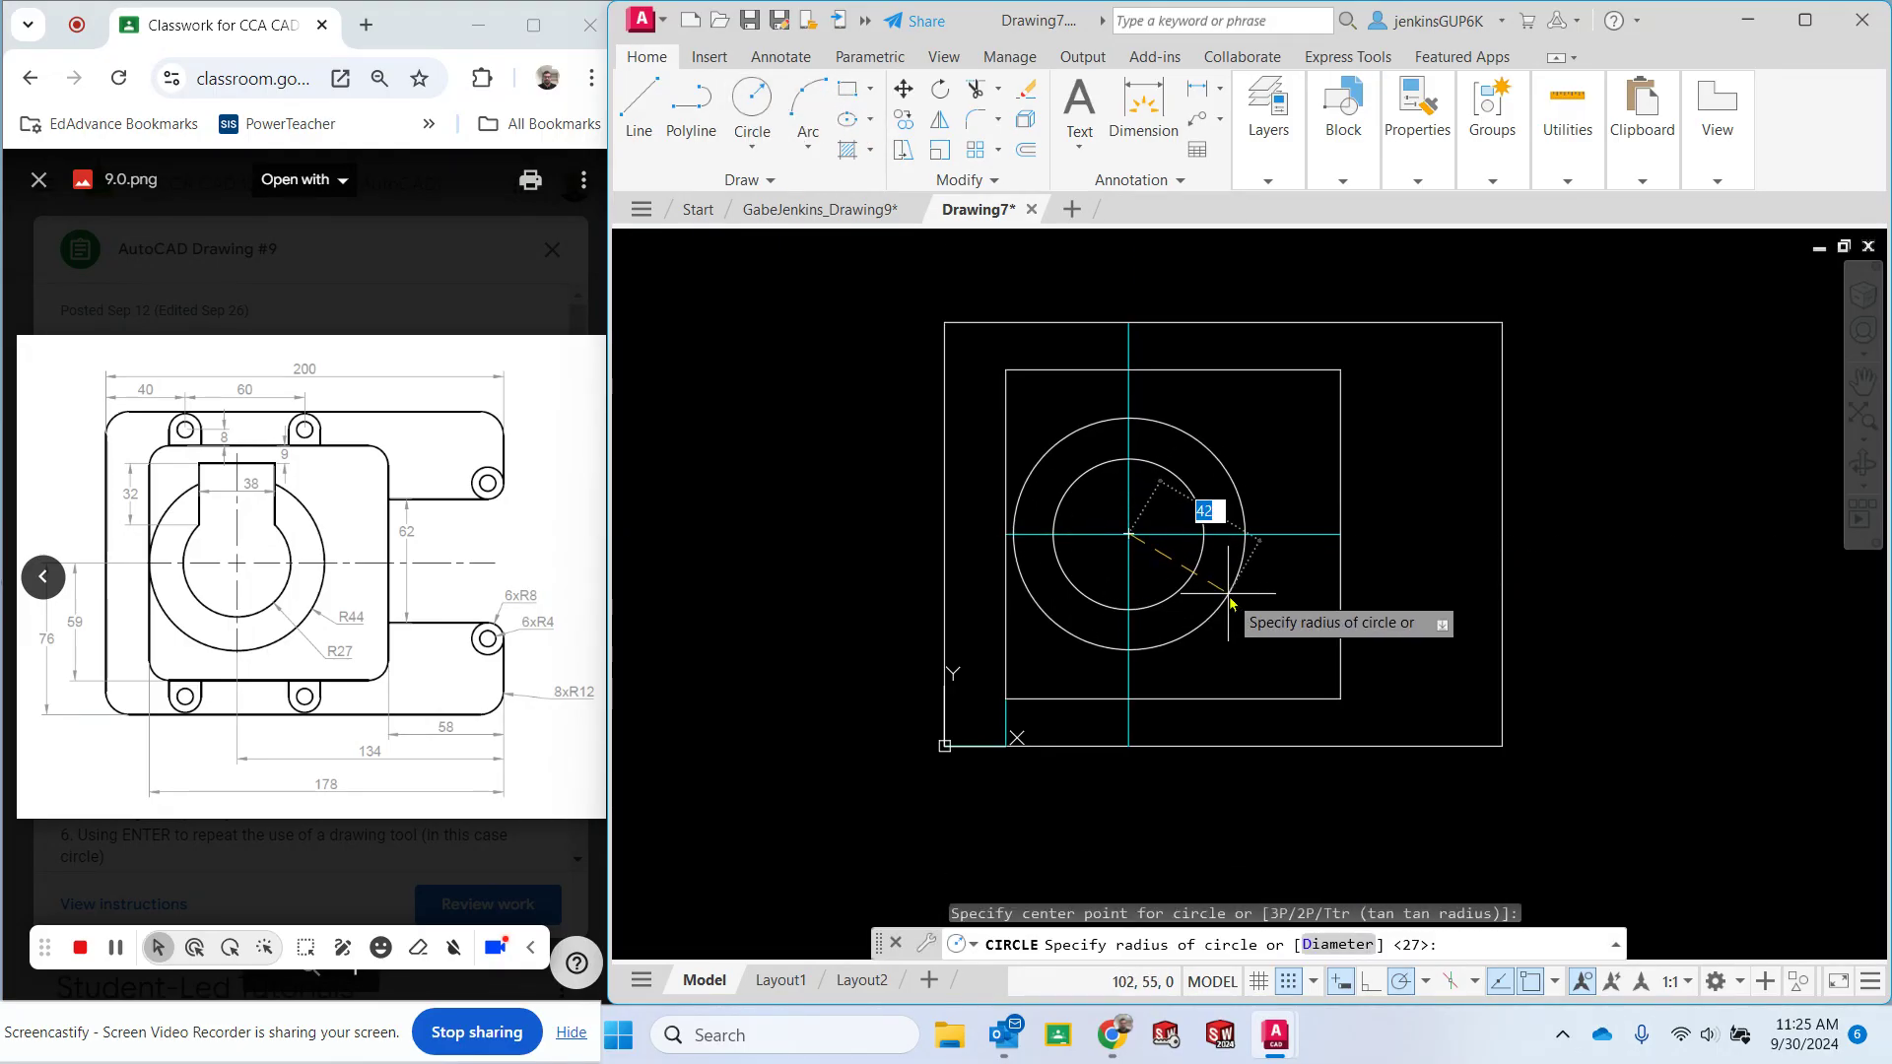
{"action": "key", "text": "Return"}
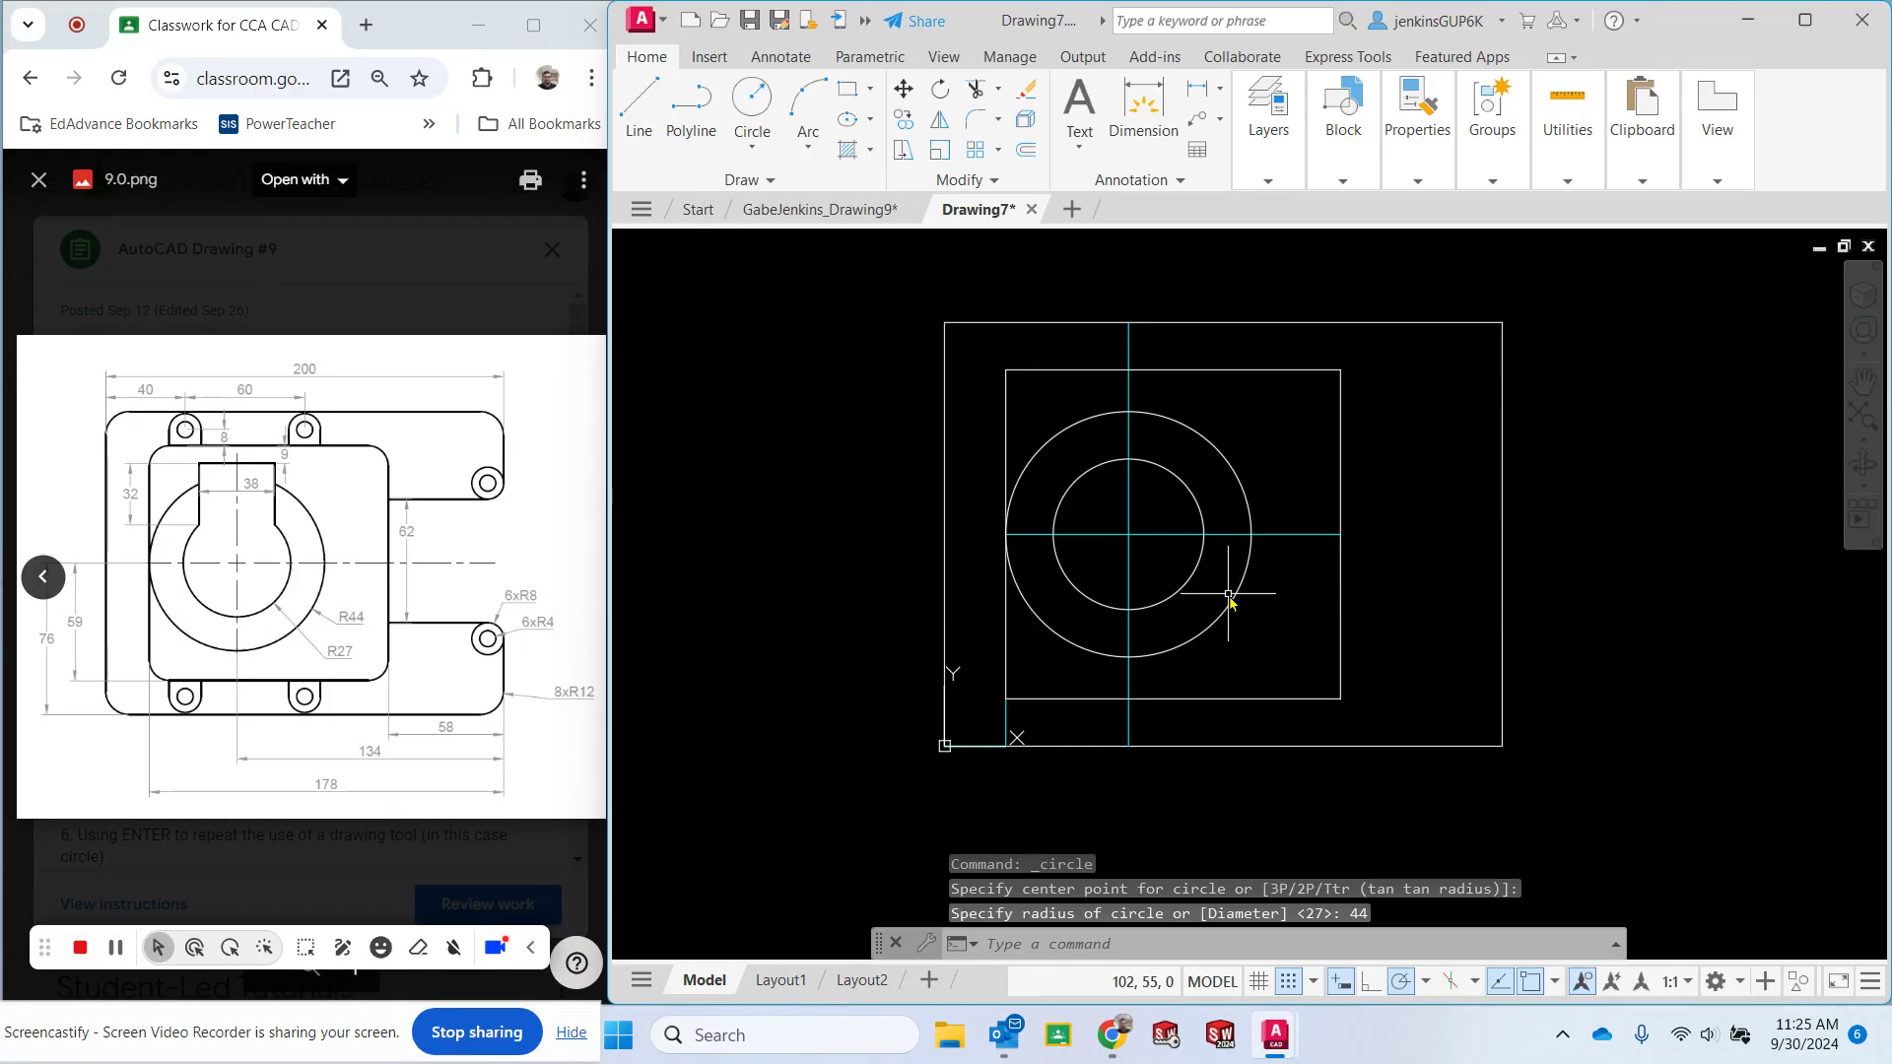
{"action": "key", "text": "Escape"}
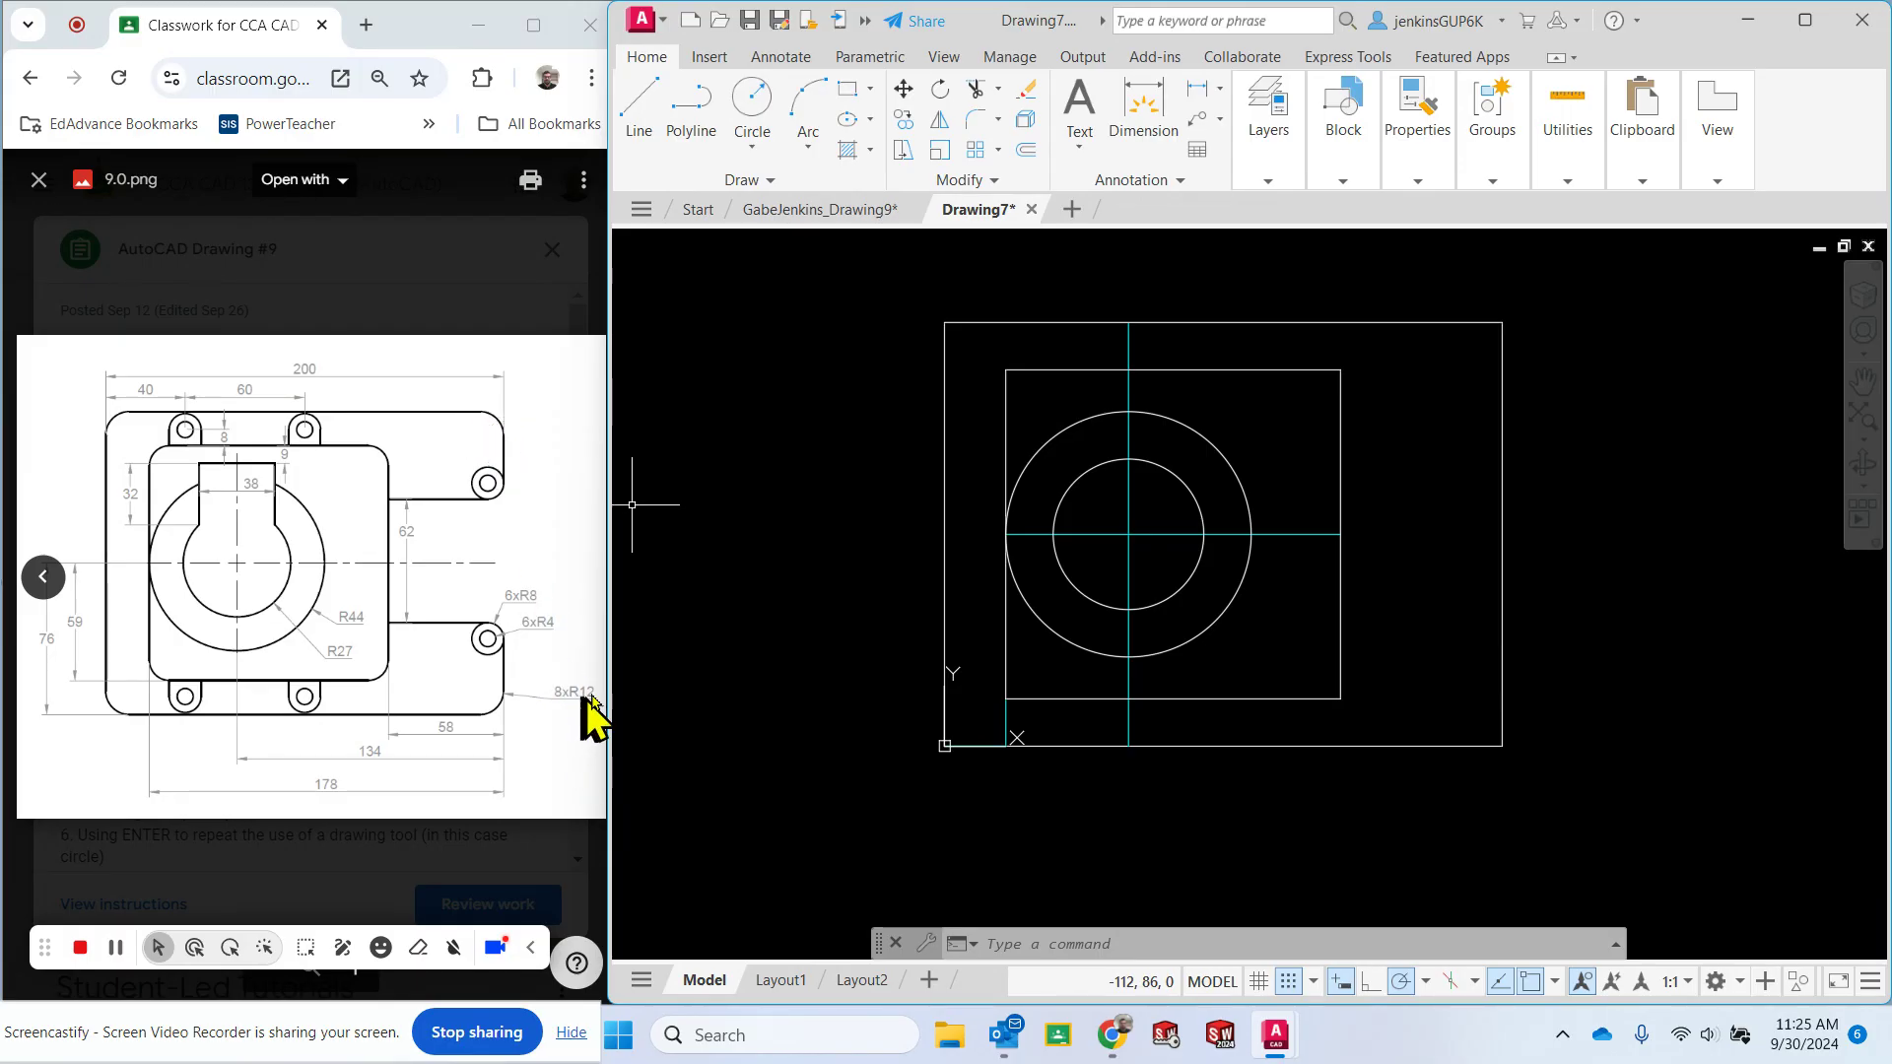
Fillet all four corners of the outer rectangle with a radius of 12, using the Multiple option.
{"action": "left_click", "coordinate": [977, 123]}
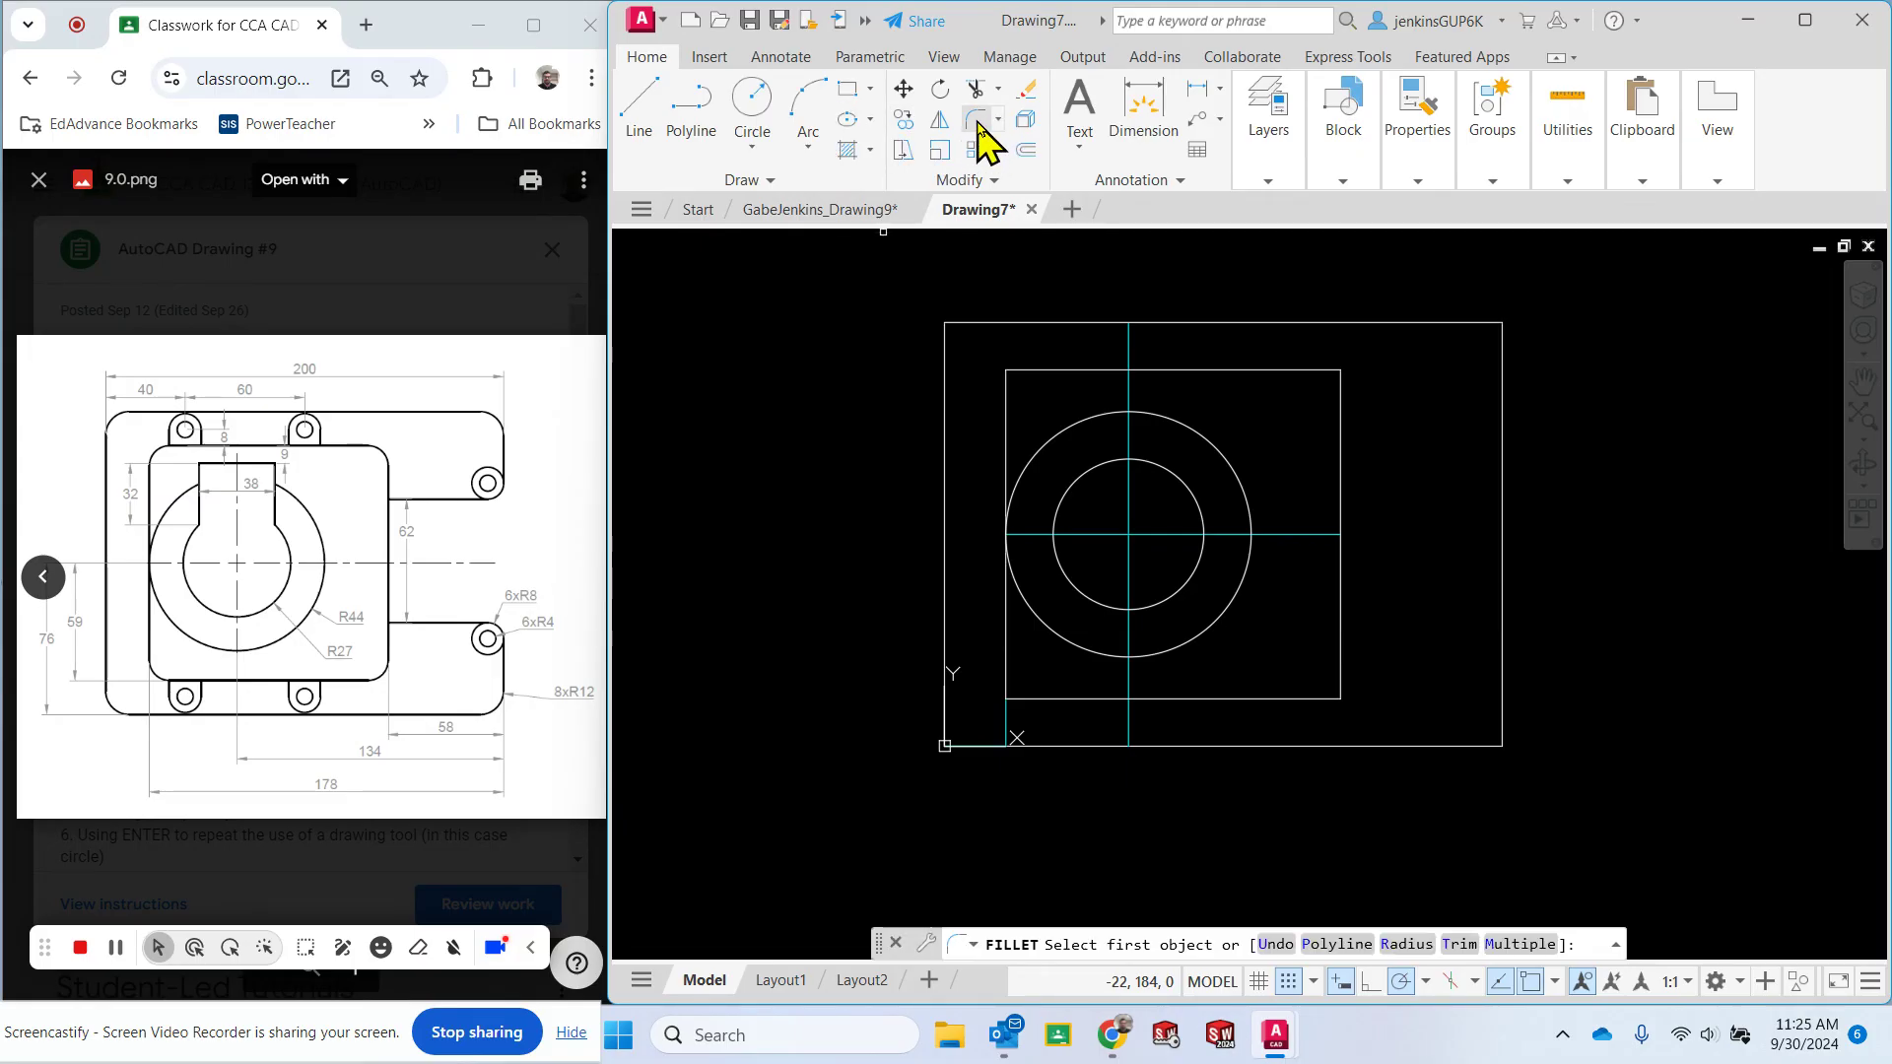
{"action": "key", "text": "Return"}
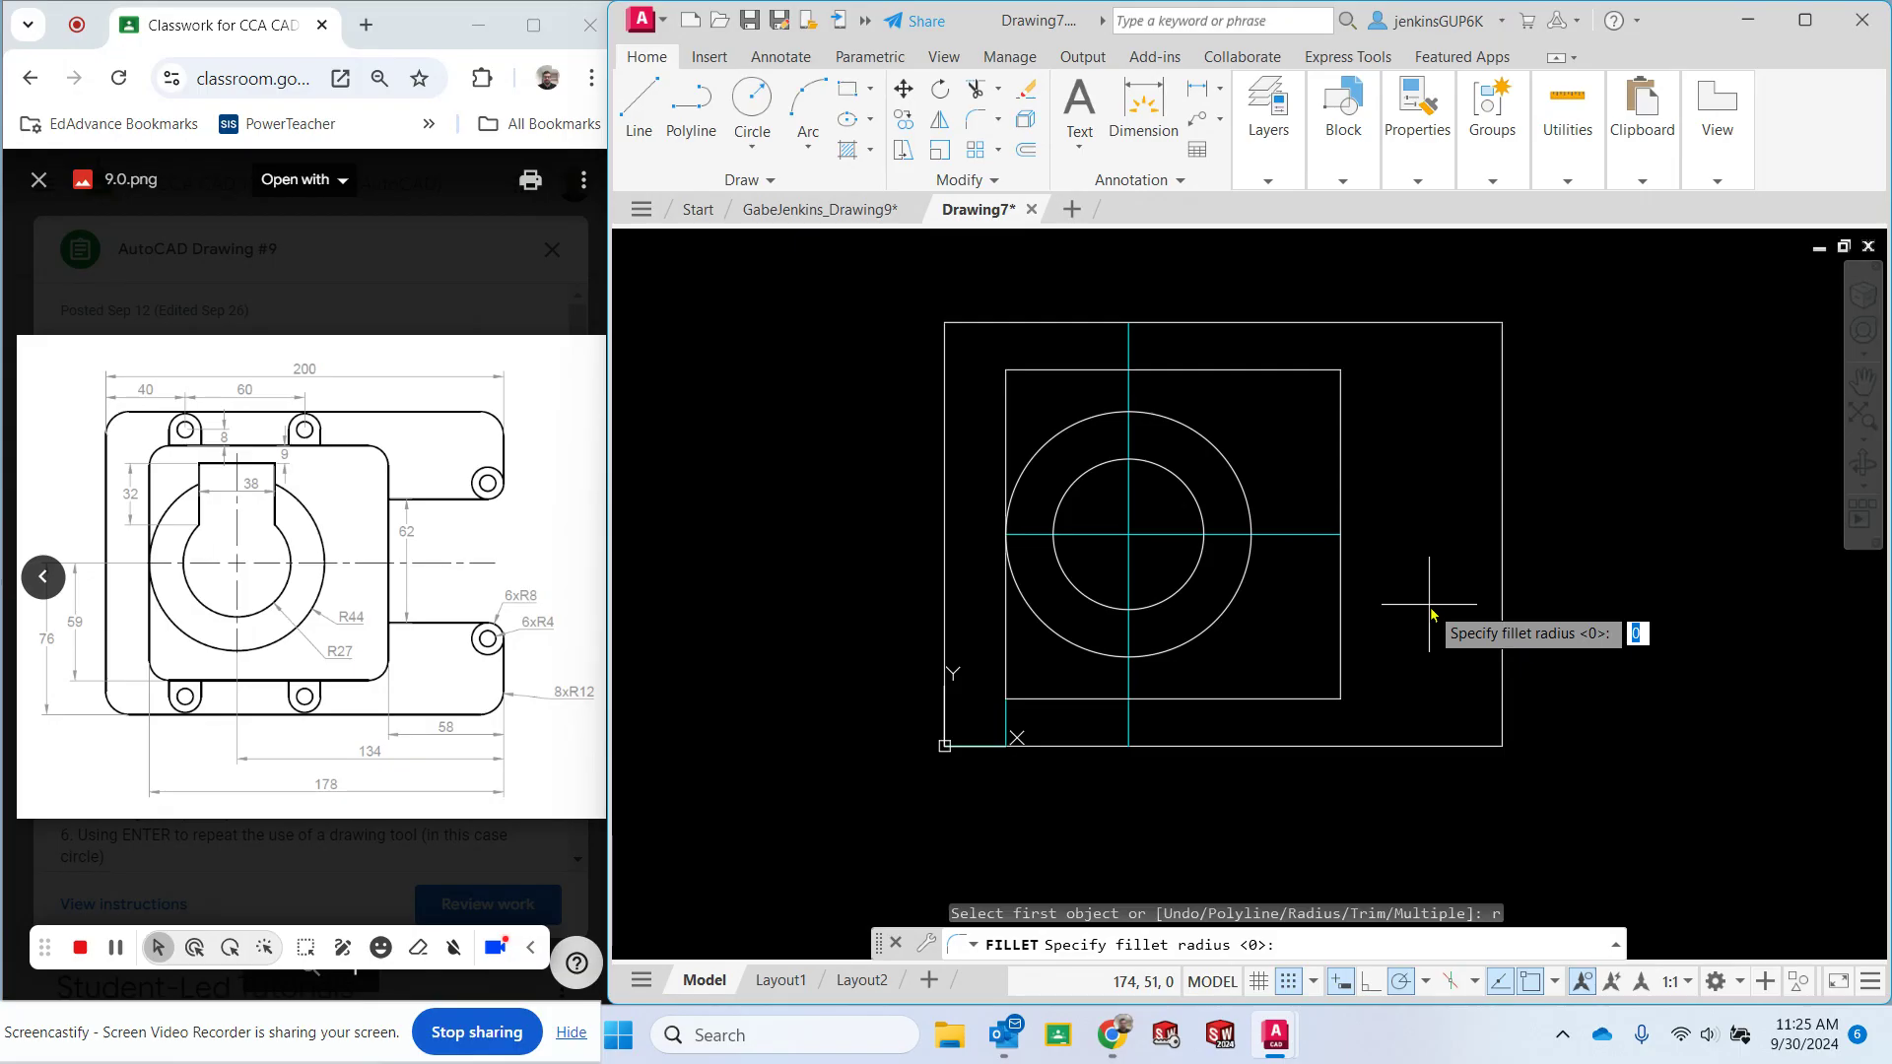
{"action": "key", "text": "Return"}
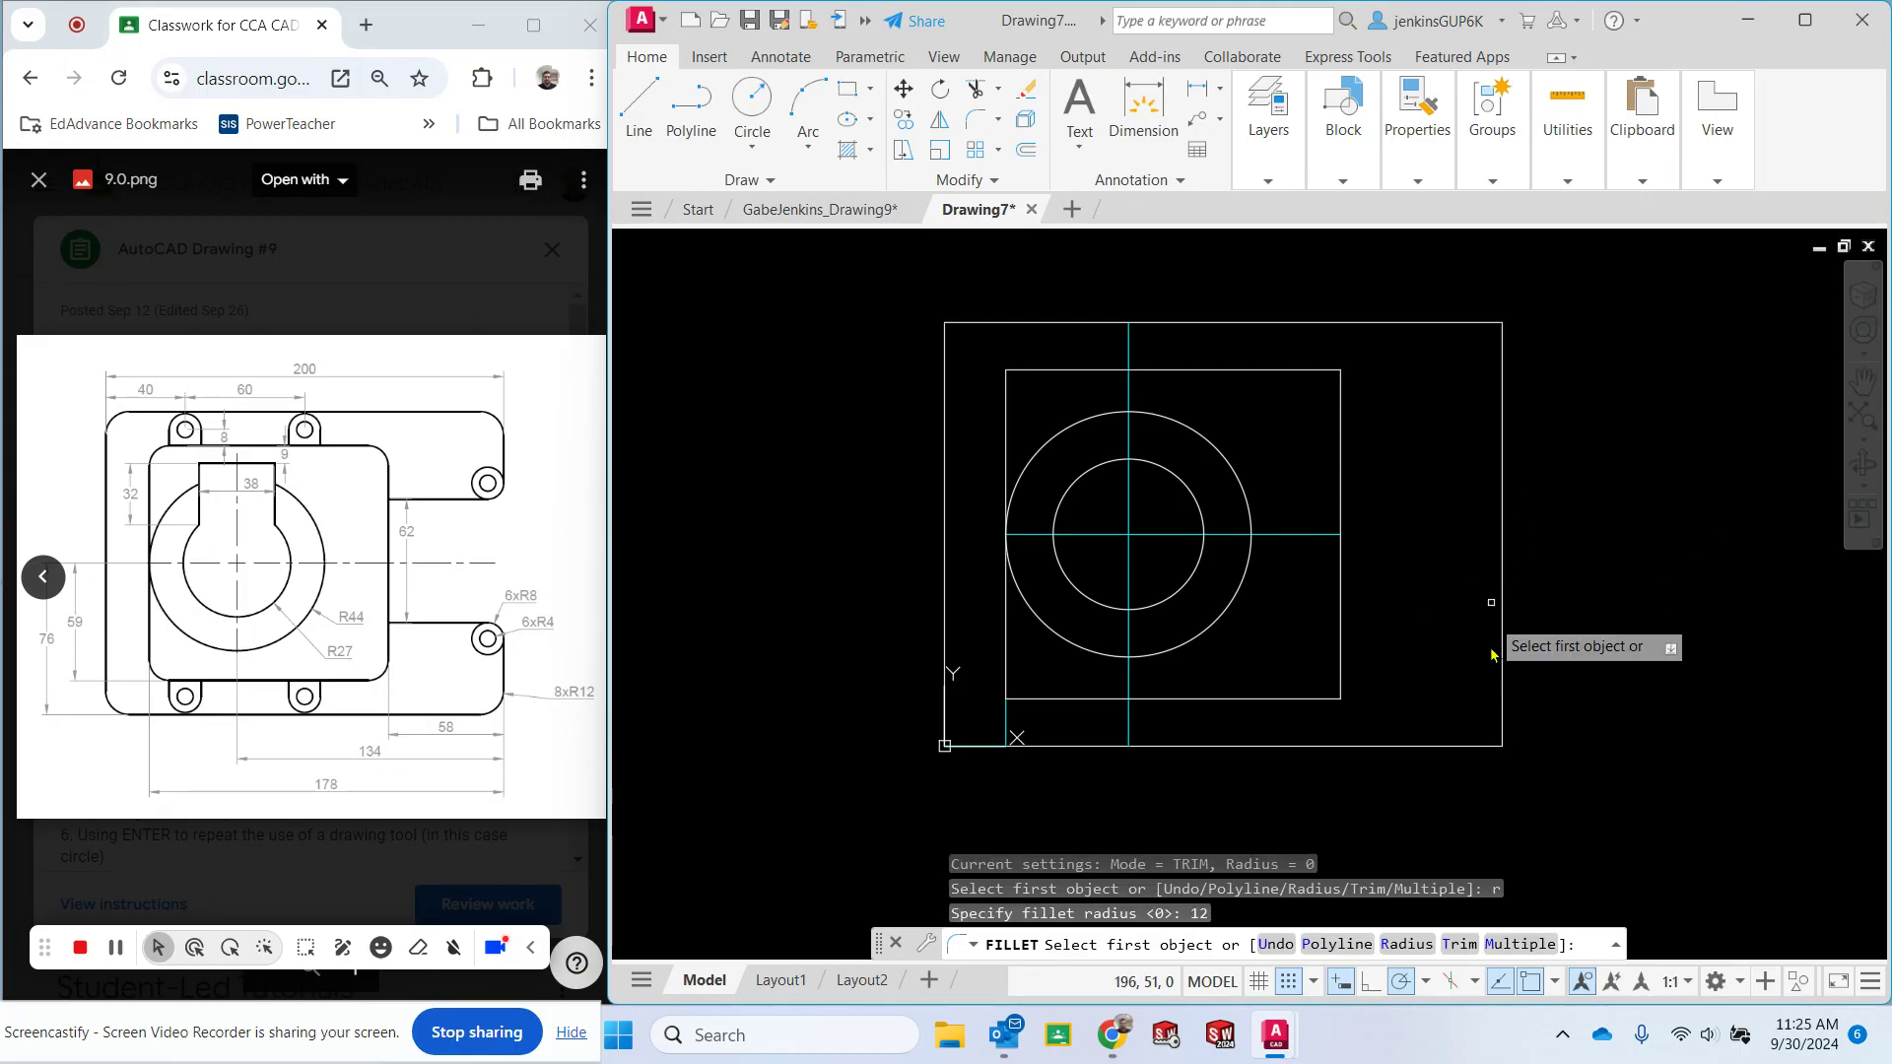
{"action": "left_click", "coordinate": [1523, 946]}
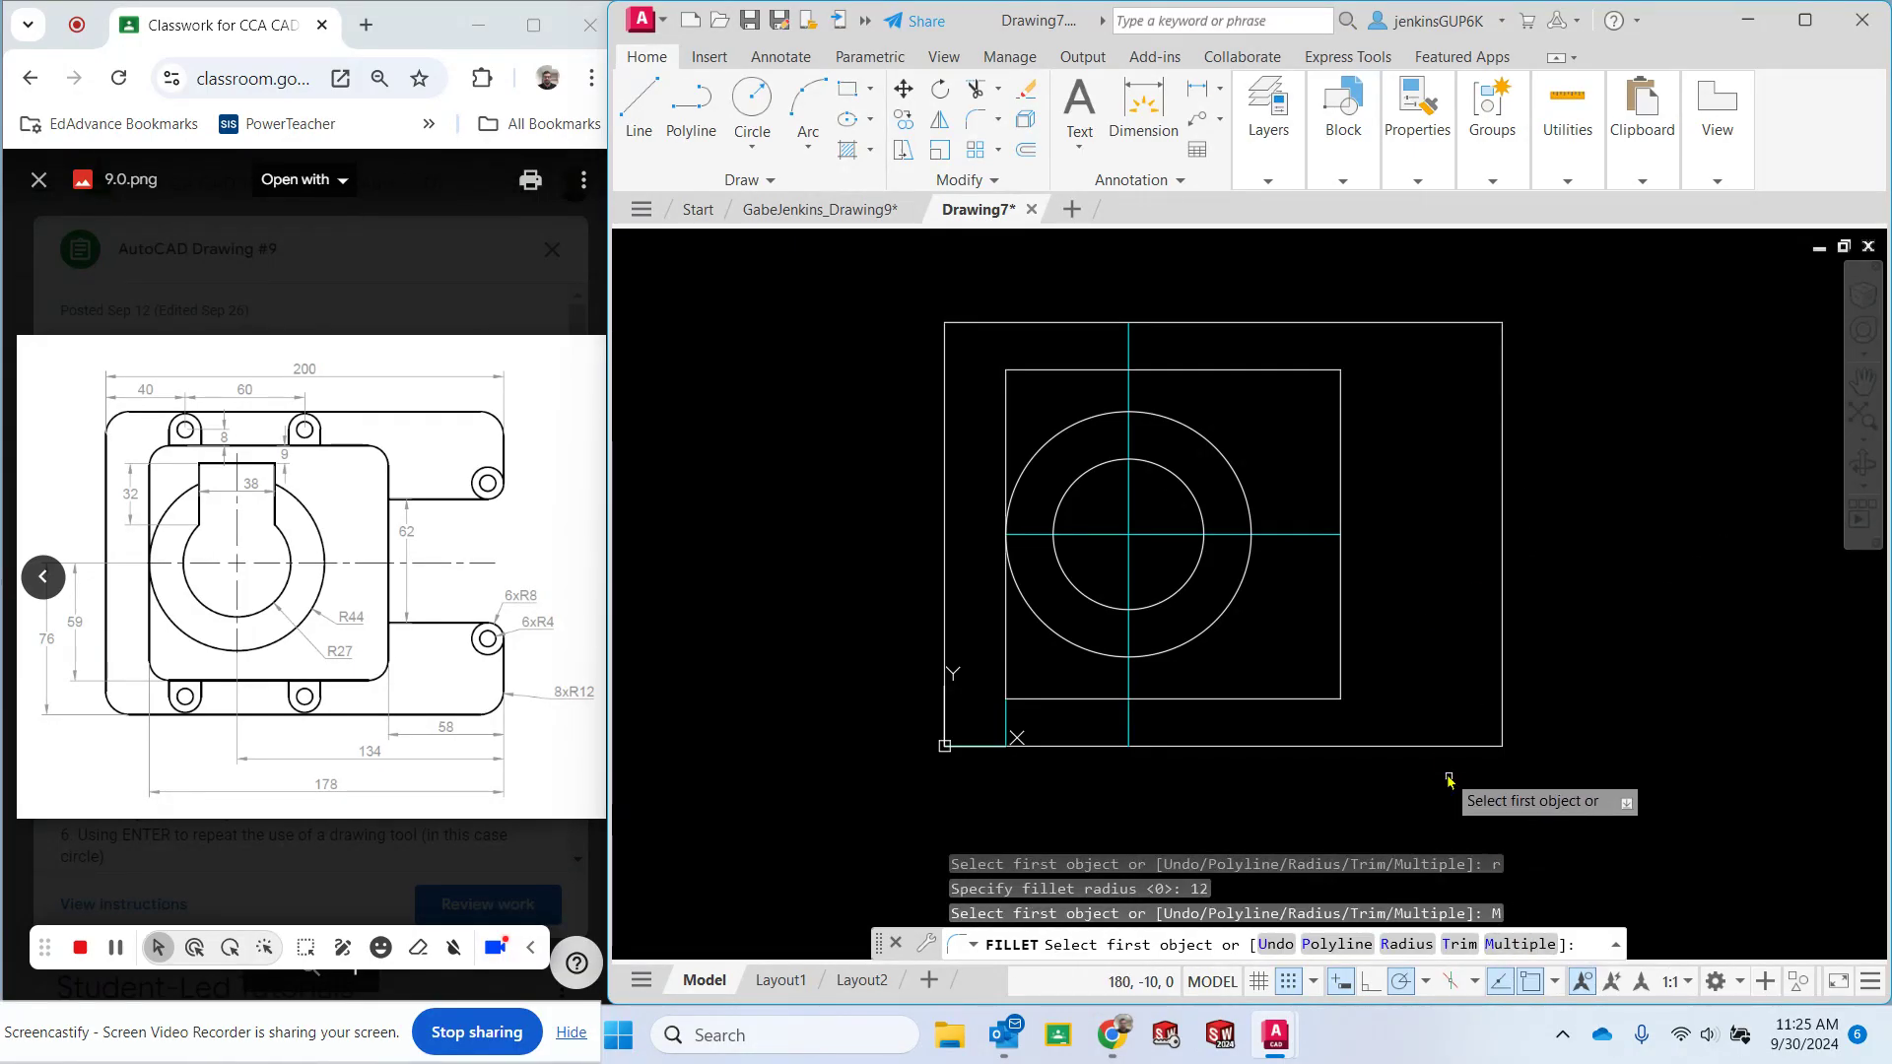
{"action": "left_click", "coordinate": [1485, 746]}
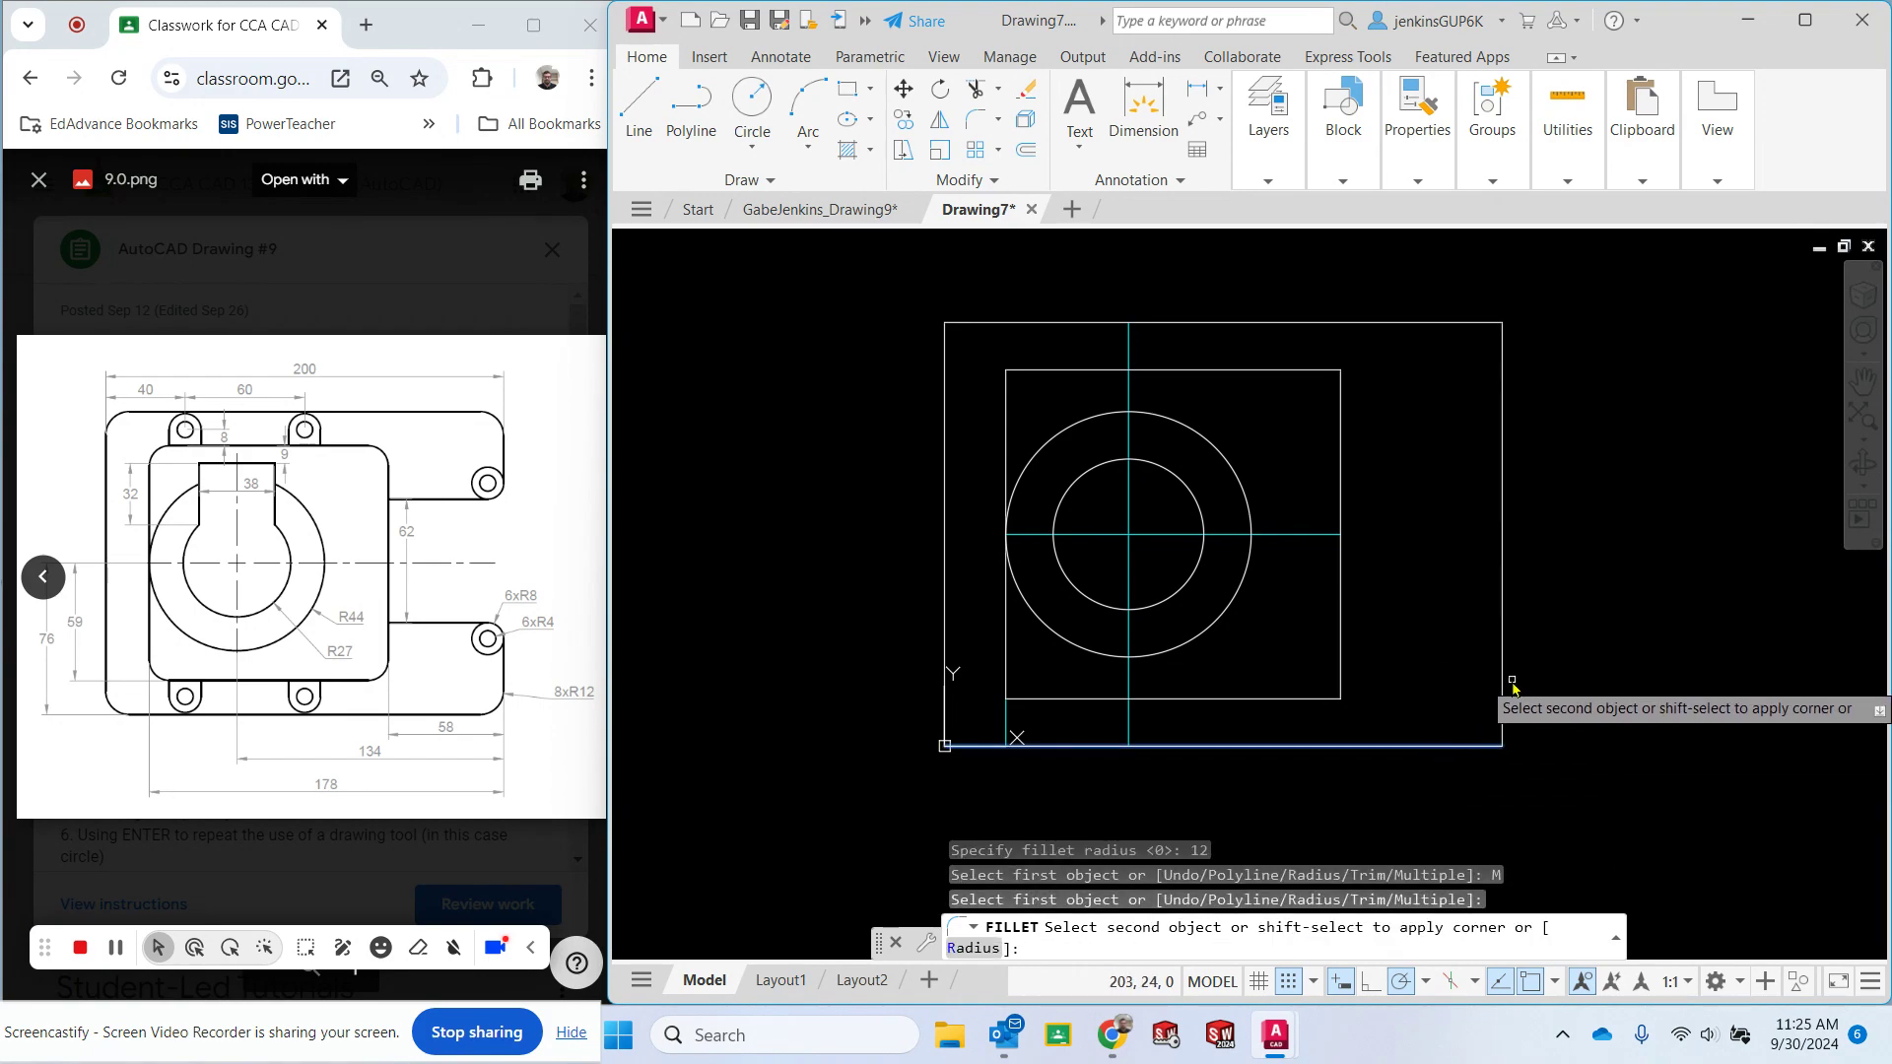
{"action": "left_click", "coordinate": [1502, 696]}
{"action": "left_click", "coordinate": [1504, 377]}
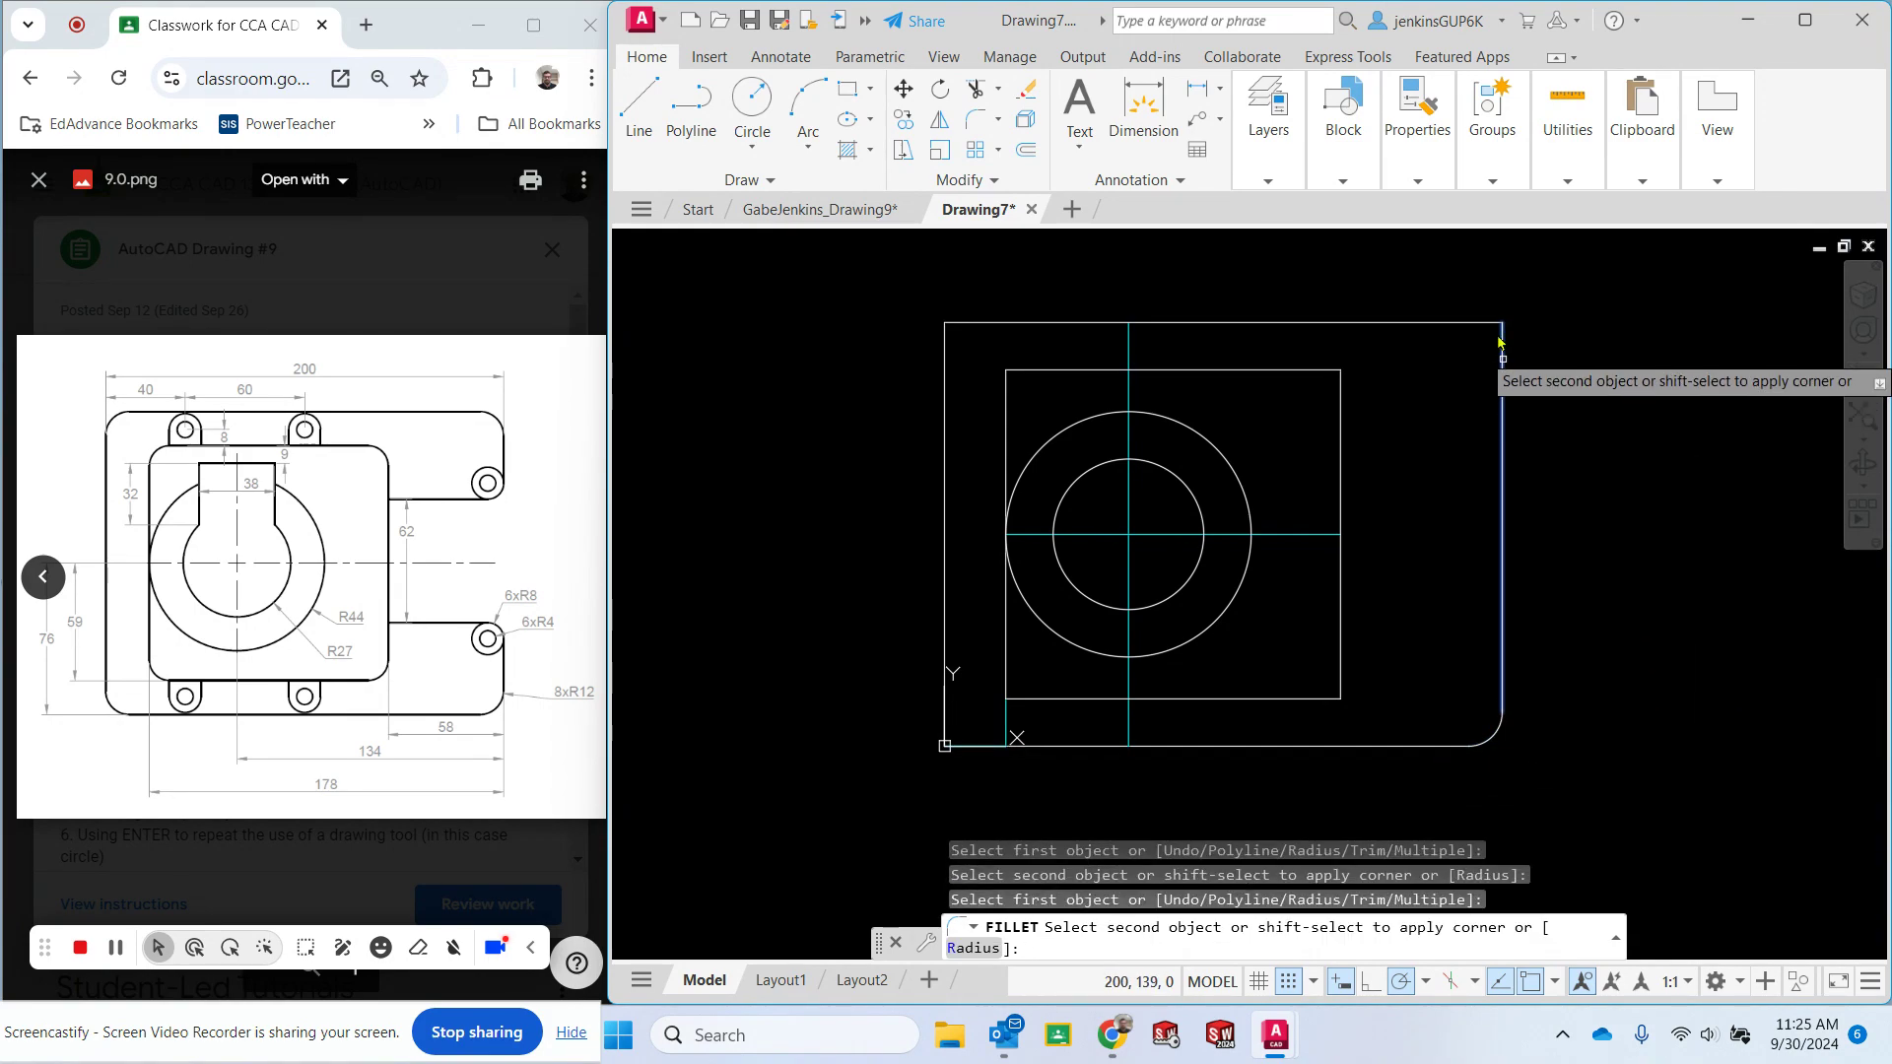
{"action": "left_click", "coordinate": [1441, 324]}
{"action": "left_click", "coordinate": [1003, 322]}
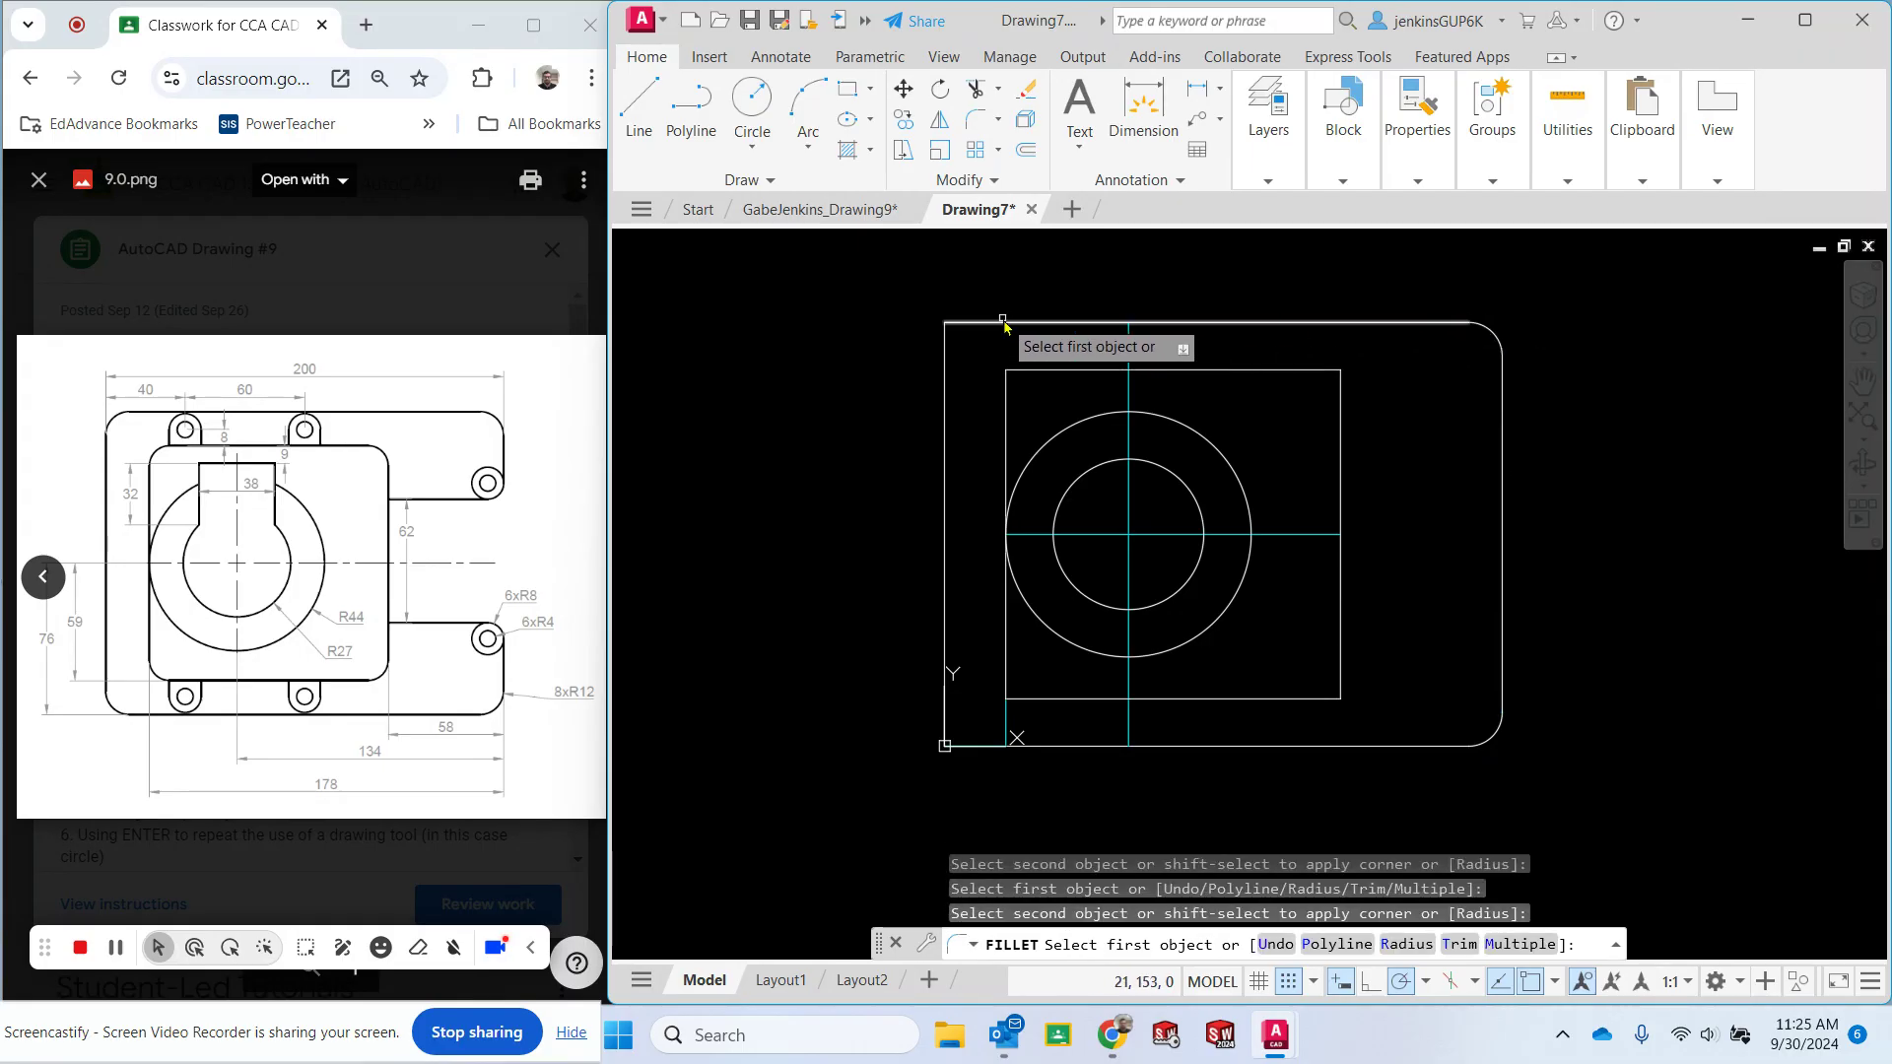
{"action": "left_click", "coordinate": [946, 380]}
{"action": "left_click", "coordinate": [946, 641]}
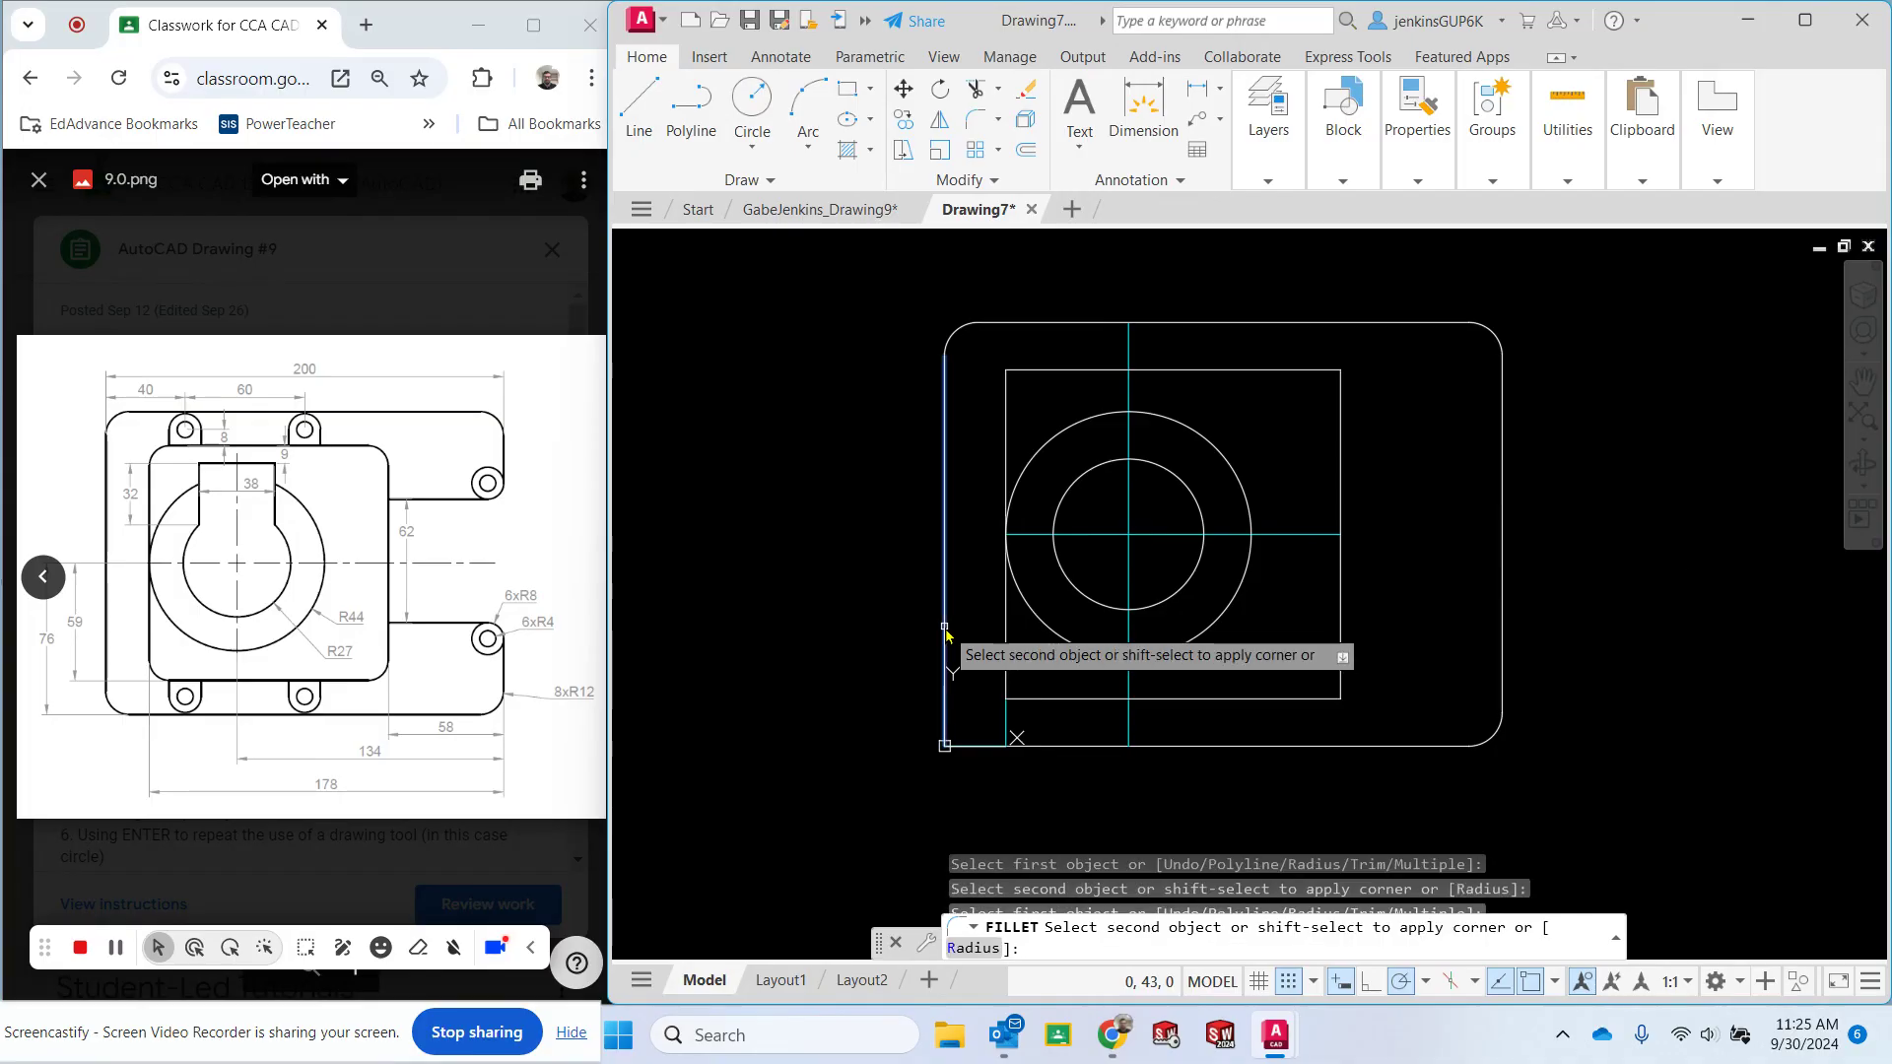
{"action": "left_click", "coordinate": [991, 751]}
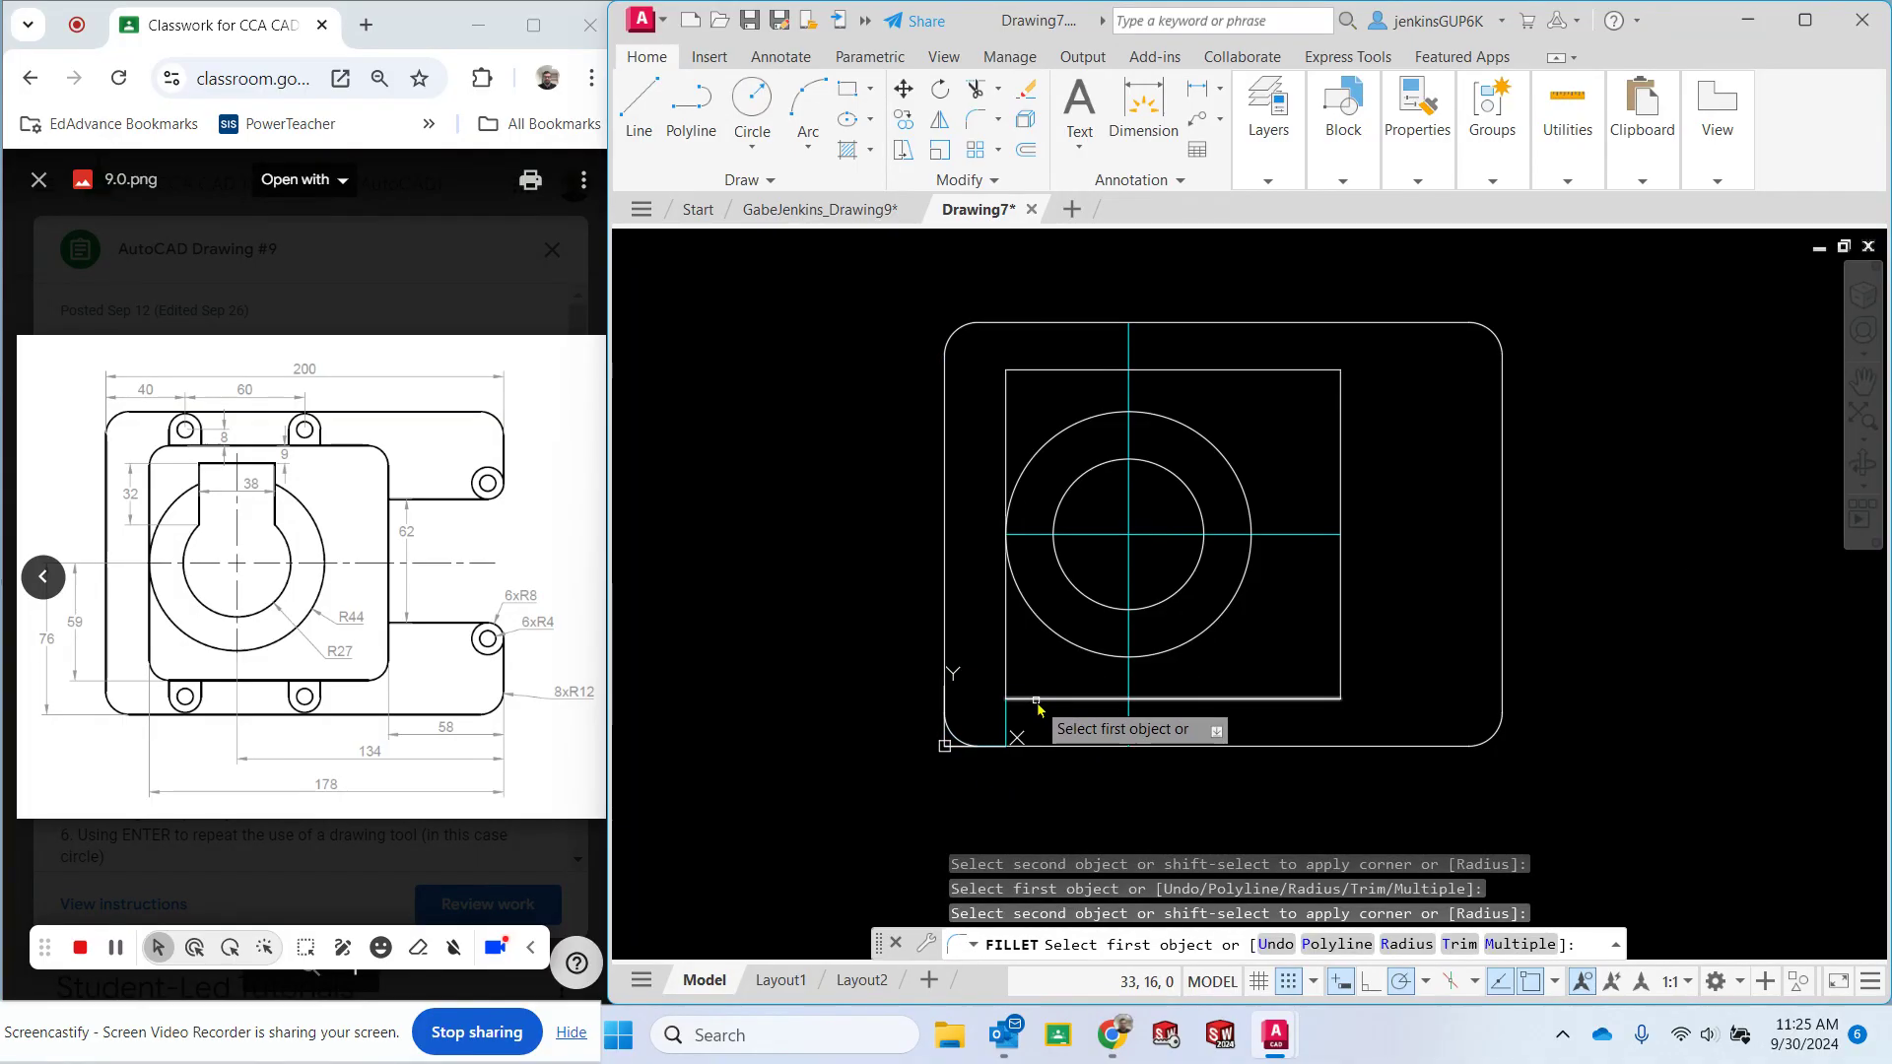
Fillet all four corners of the inner rectangle with the same radius as the outer corners.
{"action": "left_click", "coordinate": [1010, 680]}
{"action": "left_click", "coordinate": [1009, 678]}
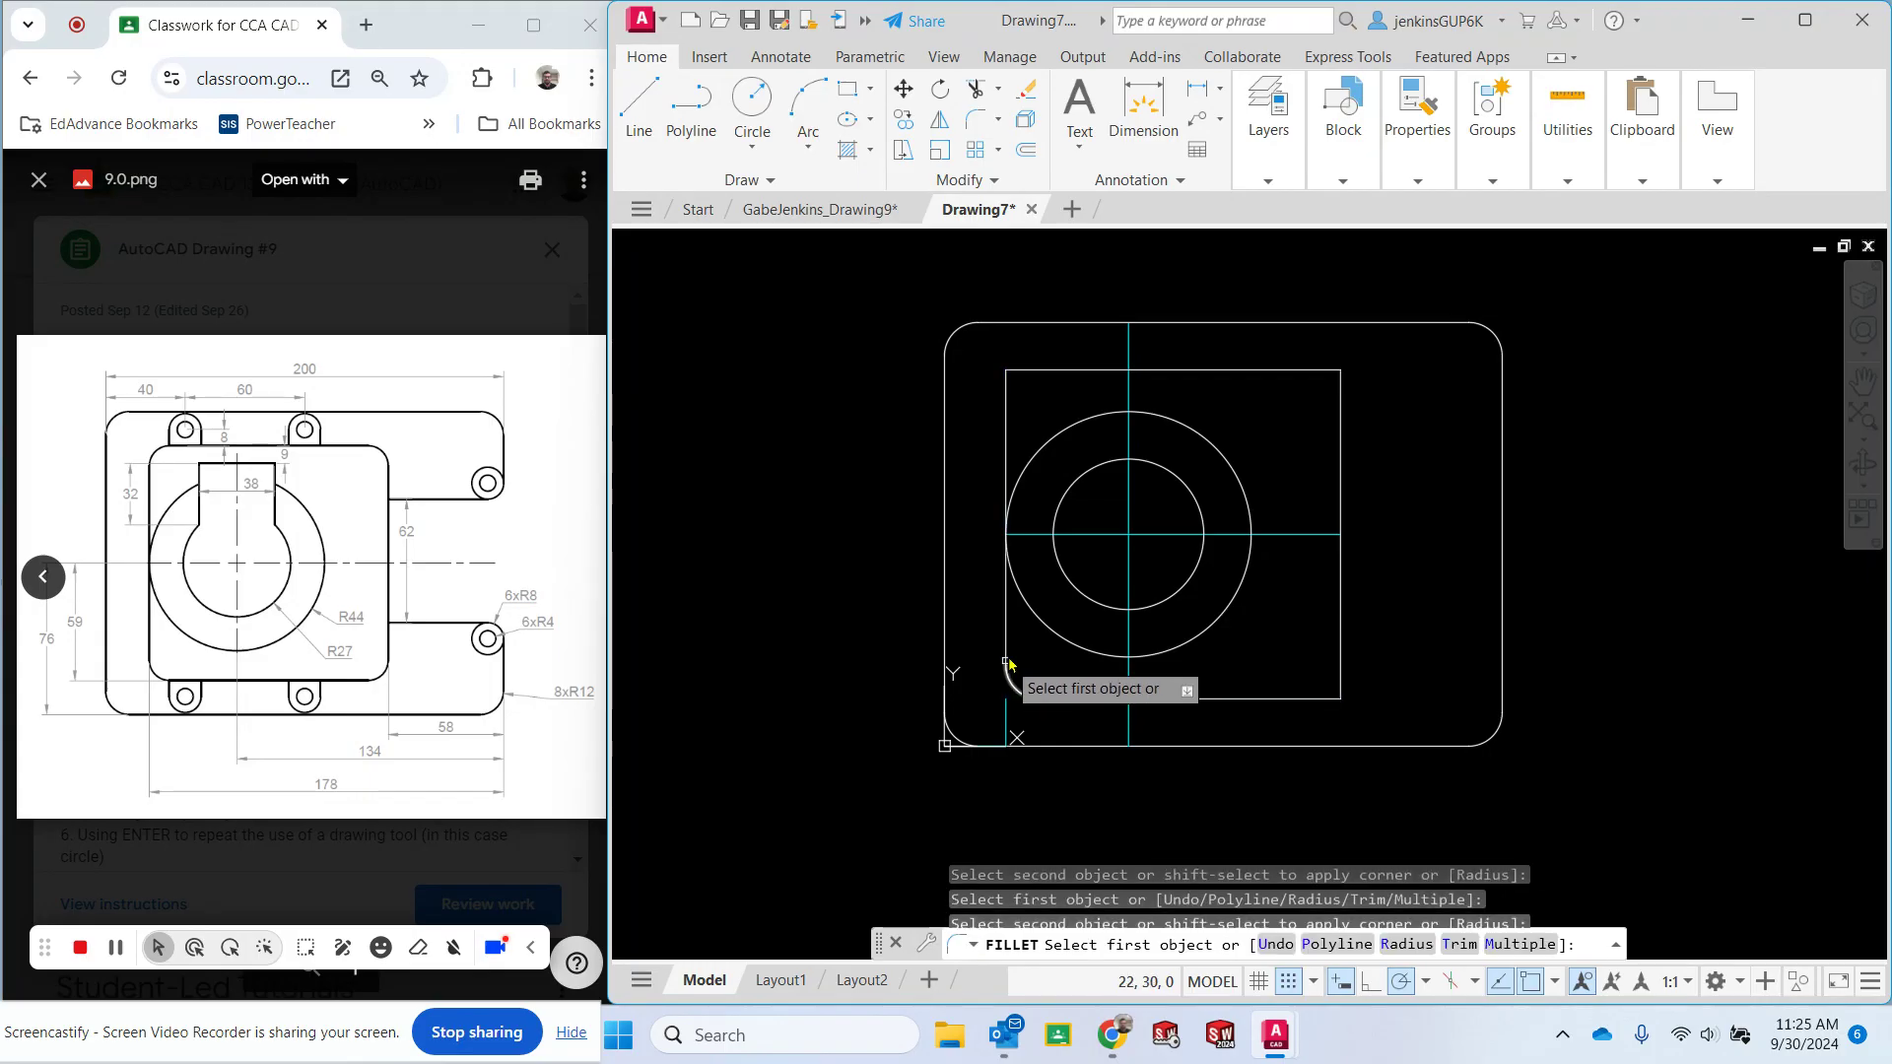
{"action": "left_click", "coordinate": [1012, 387]}
{"action": "left_click", "coordinate": [1022, 378]}
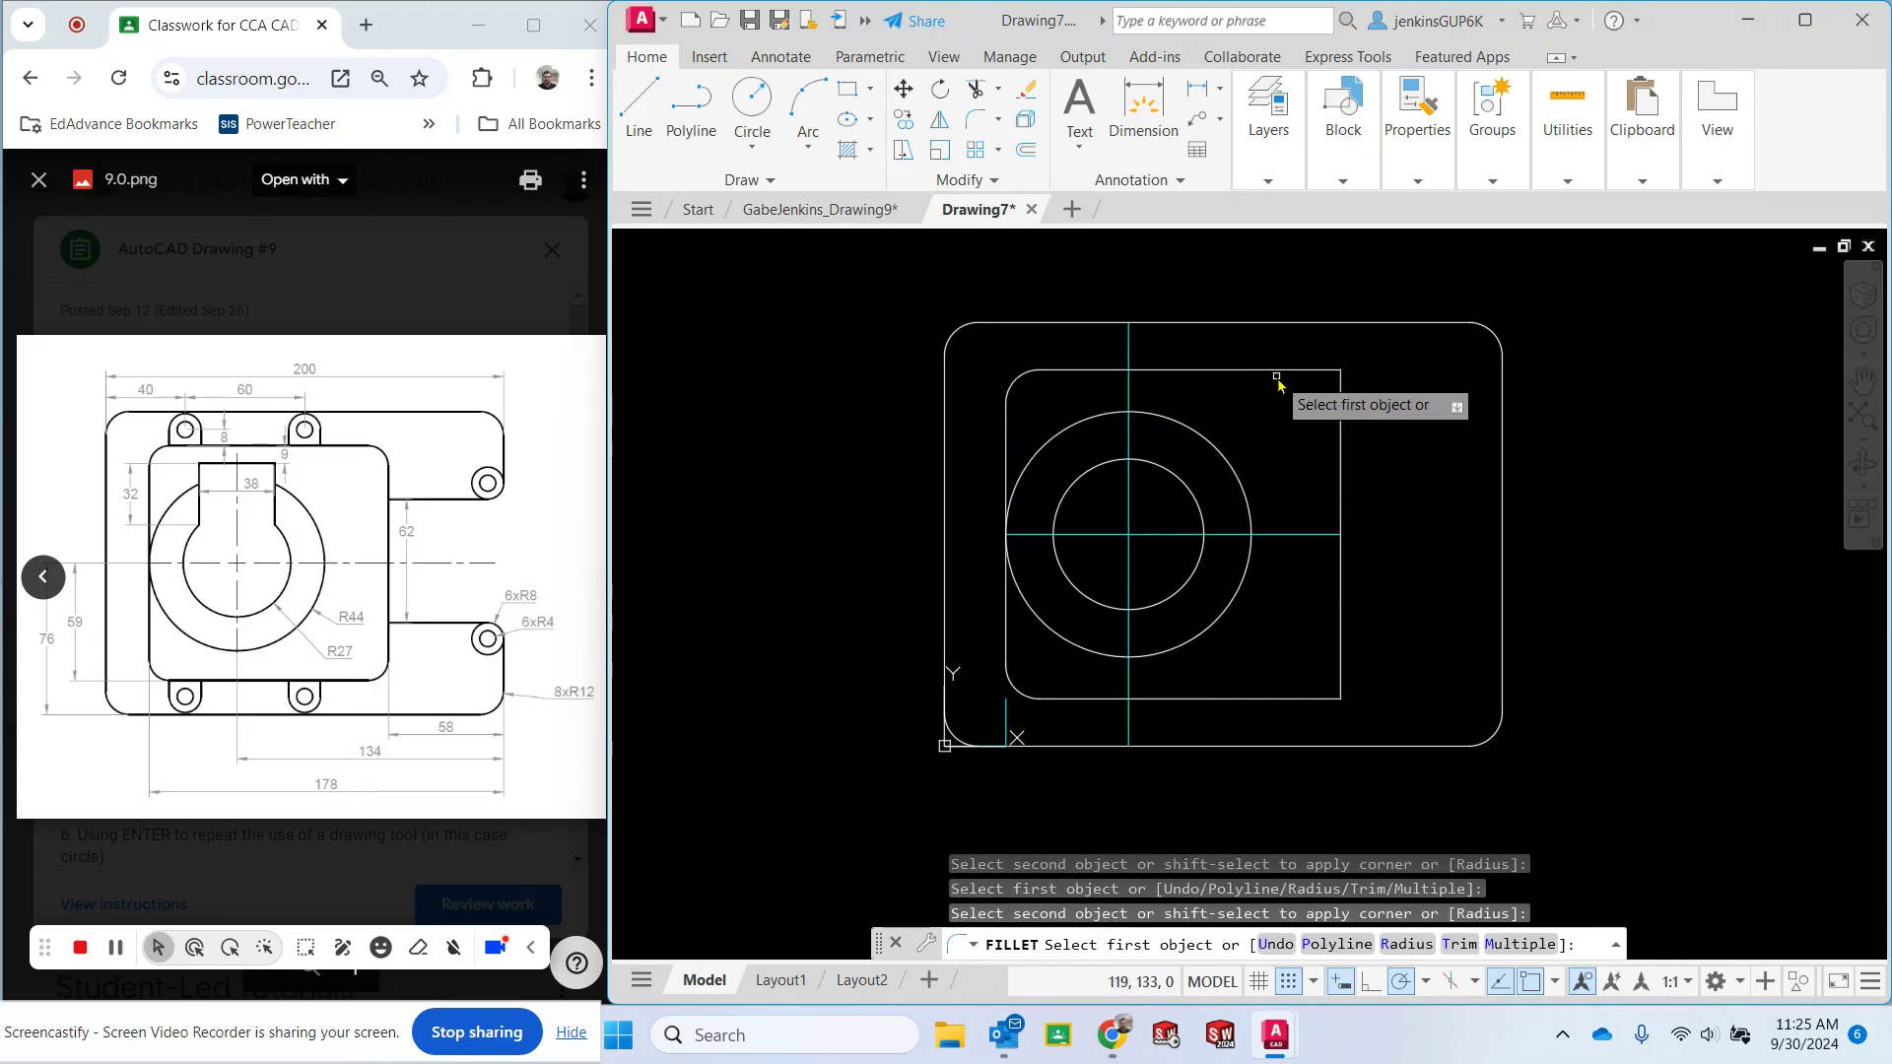
{"action": "left_click", "coordinate": [1277, 373]}
{"action": "left_click", "coordinate": [1338, 436]}
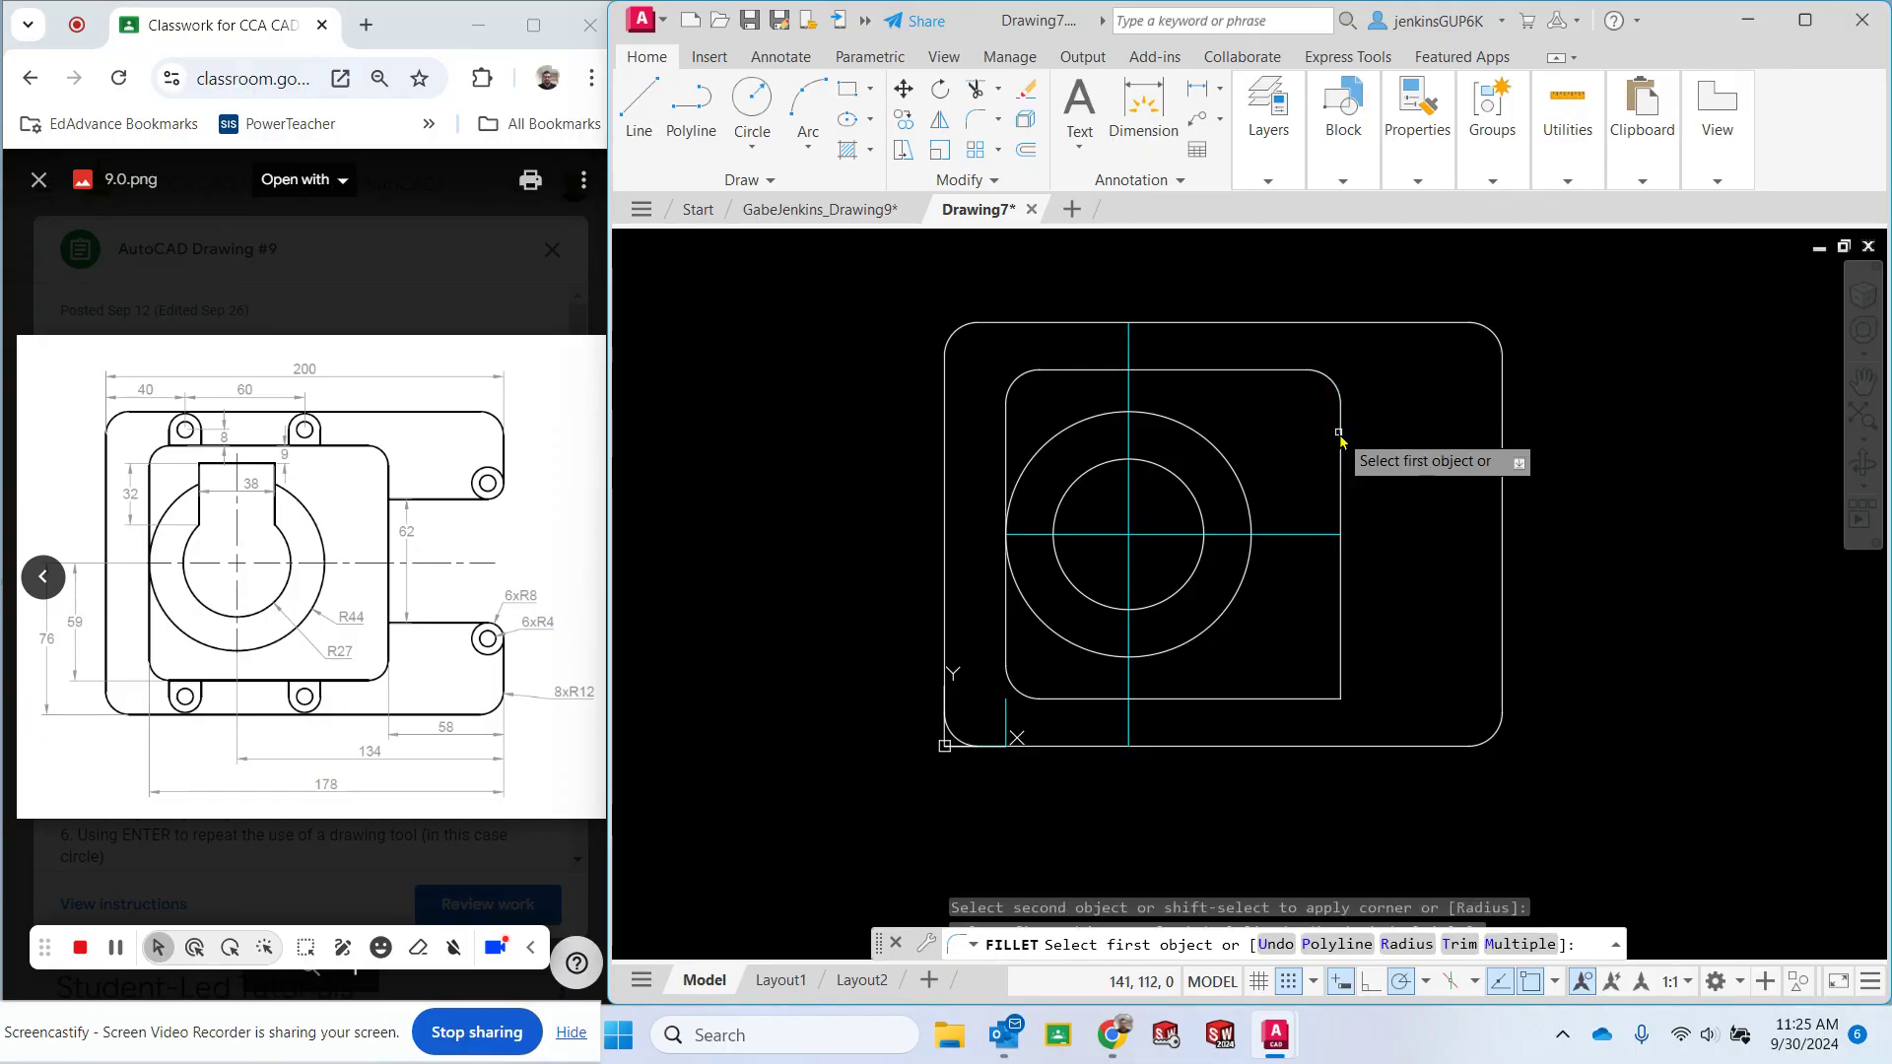
{"action": "left_click", "coordinate": [1340, 663]}
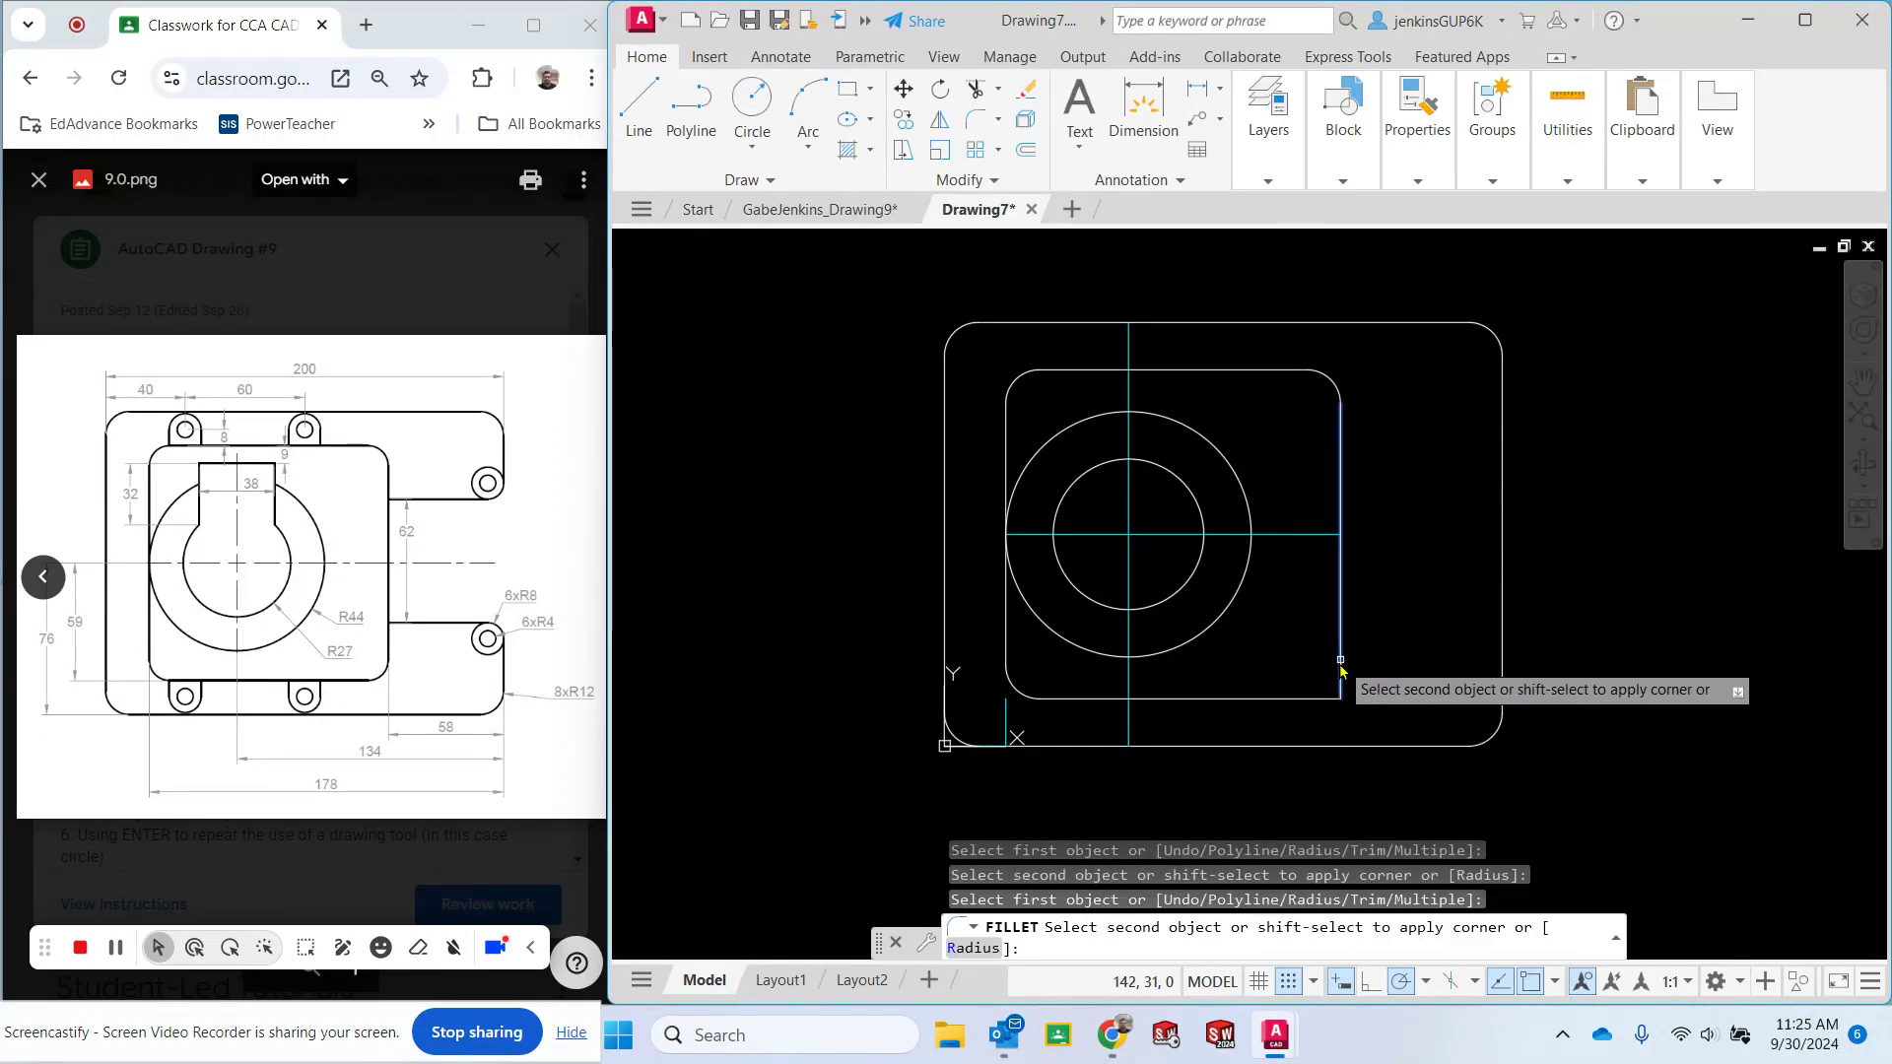
{"action": "left_click", "coordinate": [1286, 700]}
{"action": "key", "text": "Escape"}
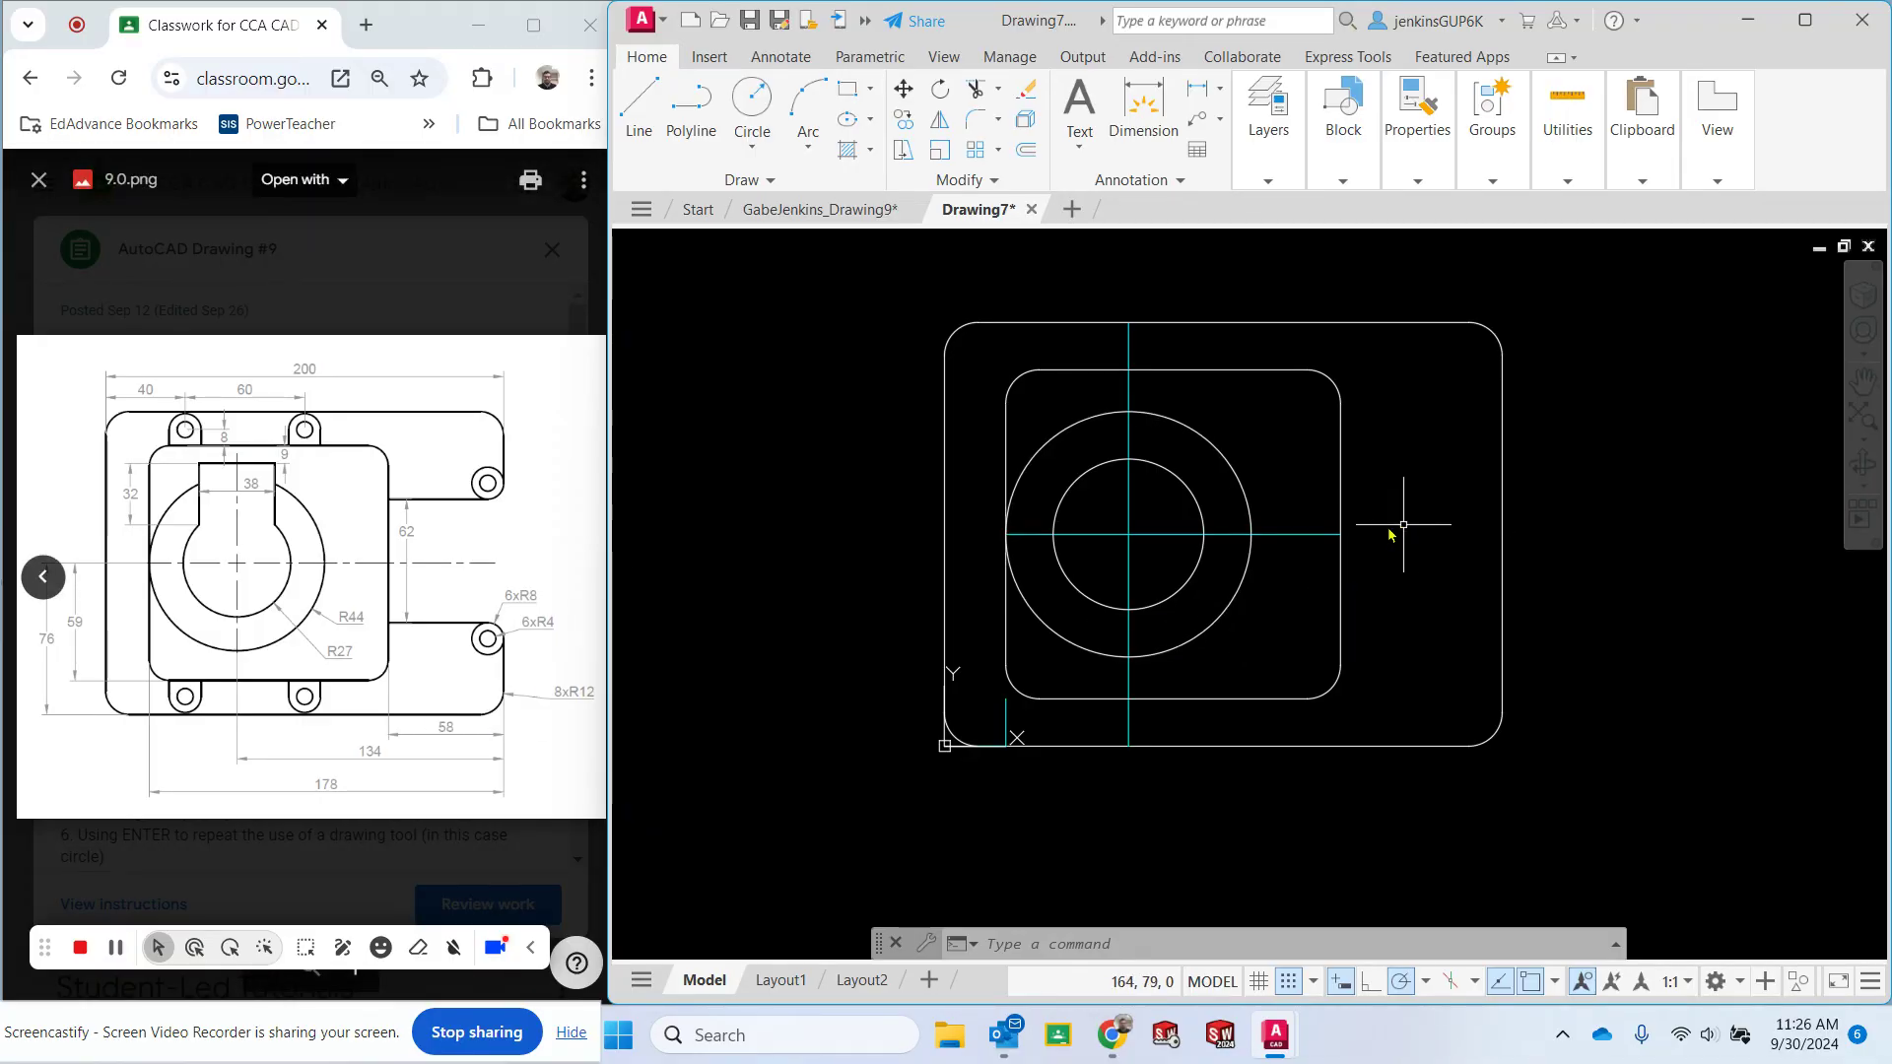
Offset the circles' horizontal centreline by 31 both upward and downward.
{"action": "left_click", "coordinate": [1026, 150]}
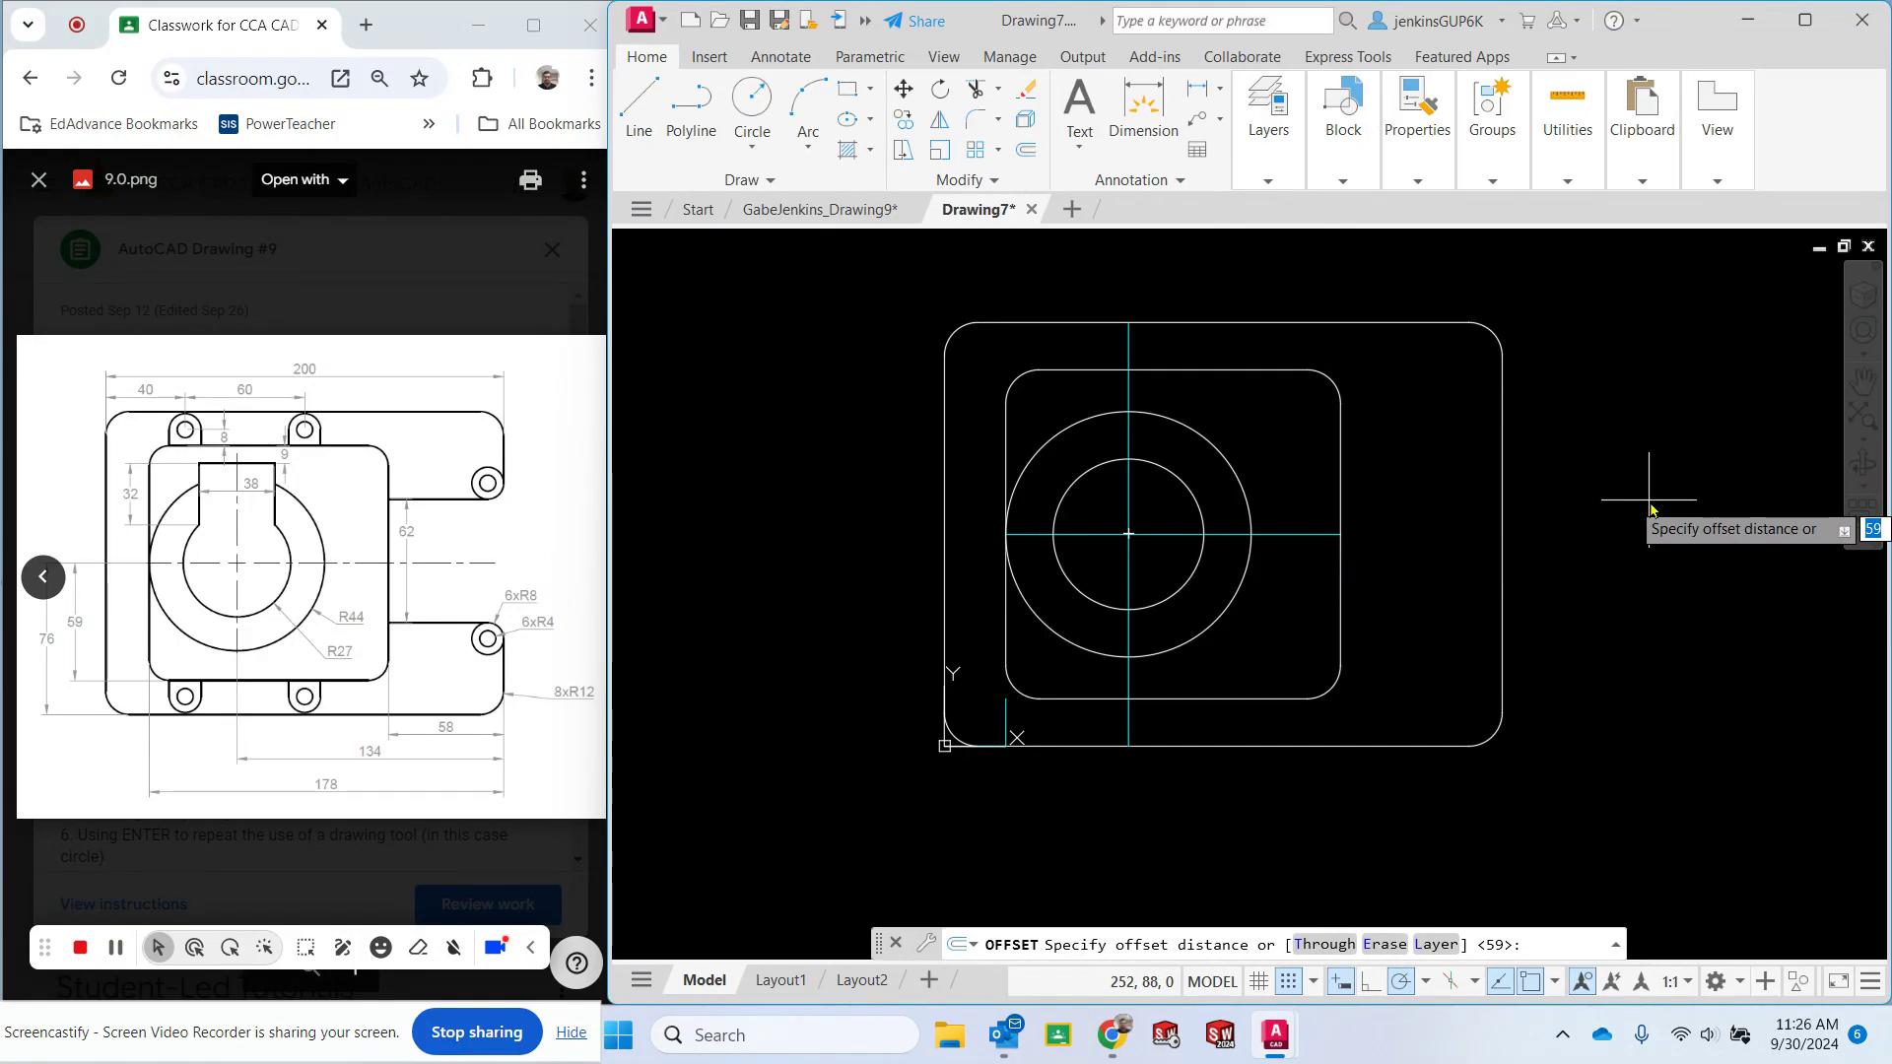
{"action": "key", "text": "Return"}
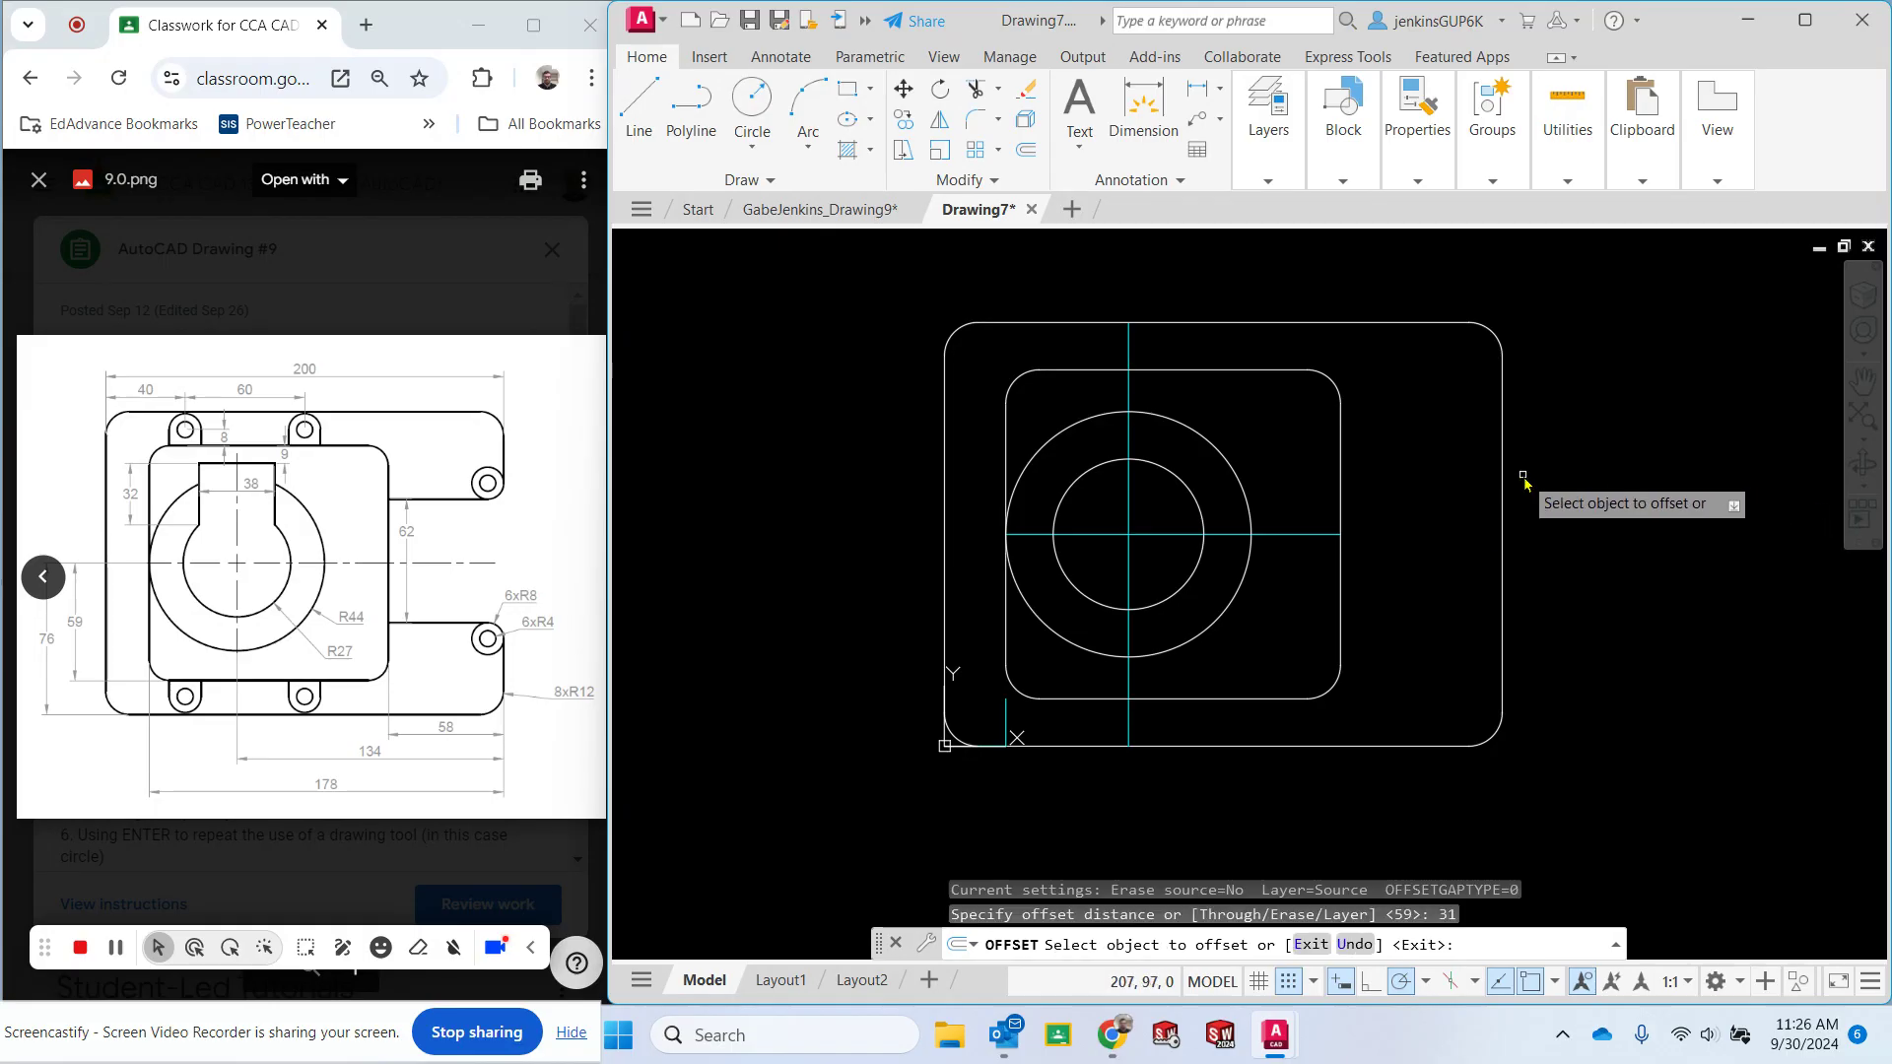
{"action": "left_click", "coordinate": [1284, 535]}
{"action": "left_click", "coordinate": [1276, 496]}
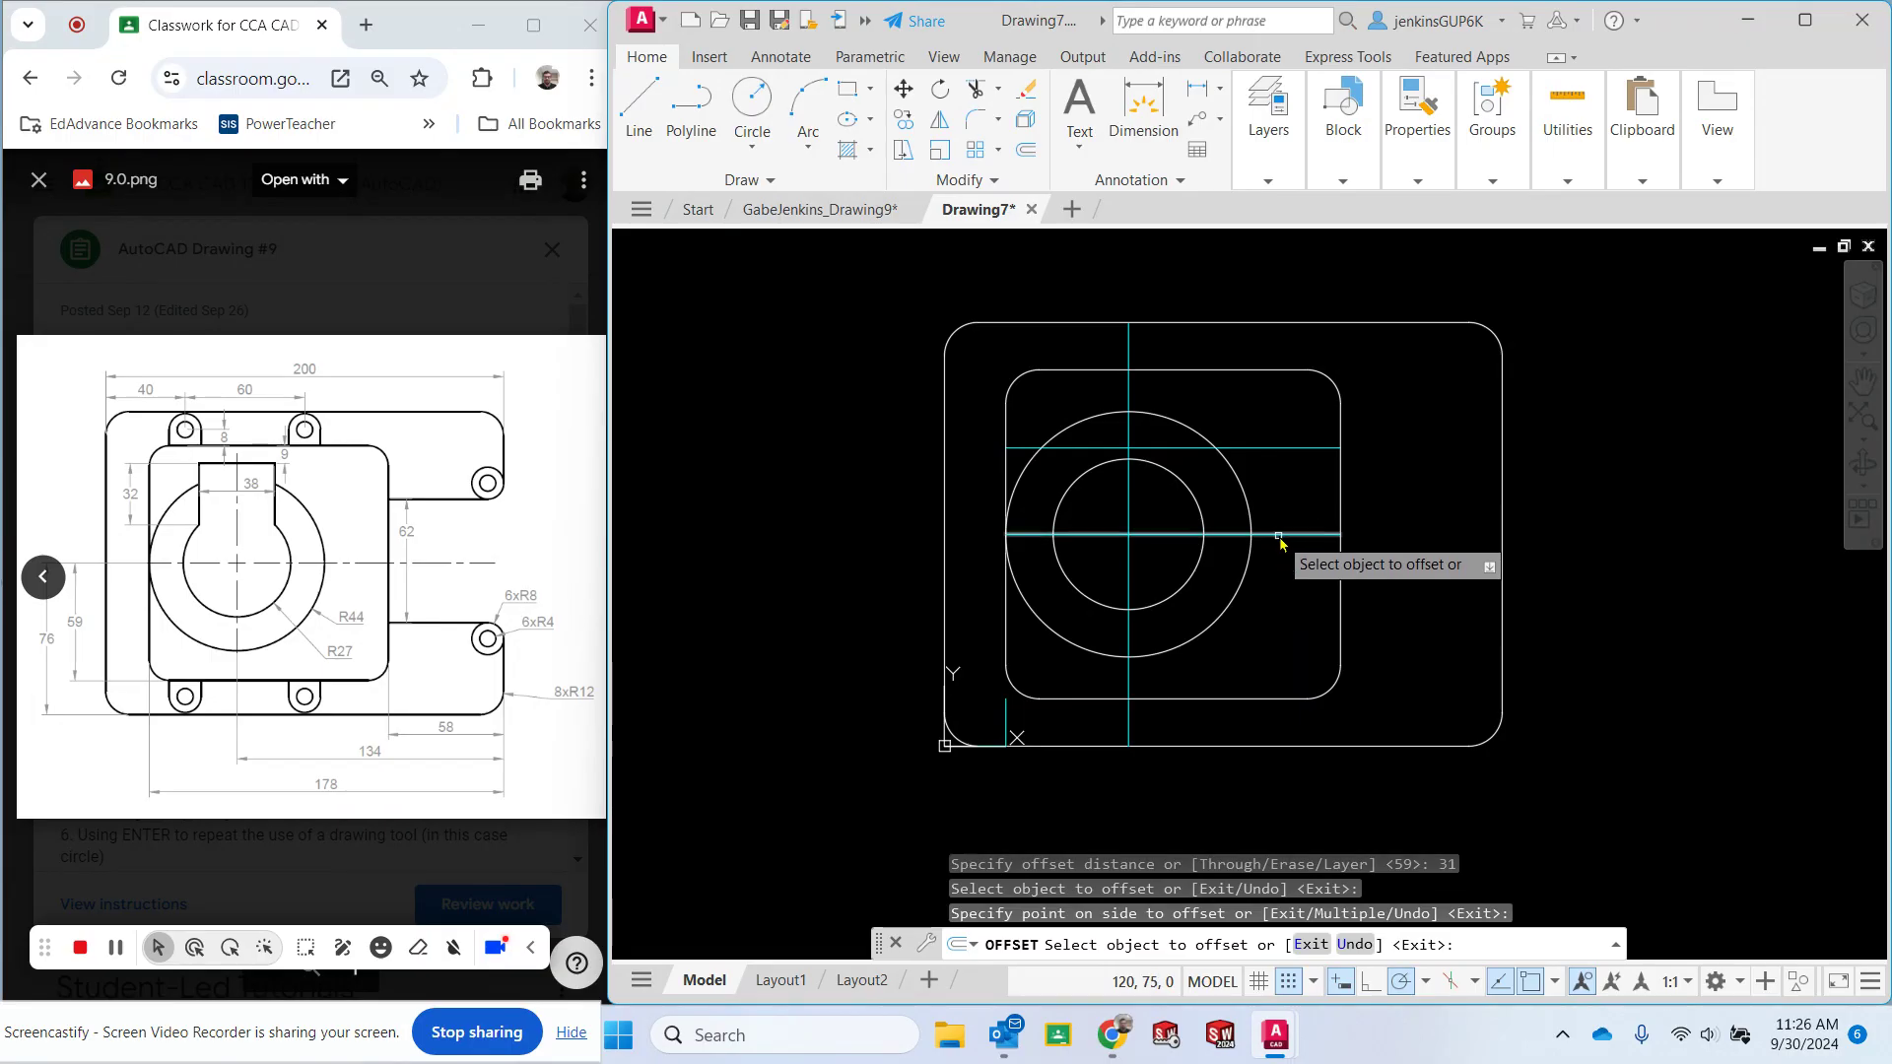
{"action": "left_click", "coordinate": [1279, 537]}
{"action": "left_click", "coordinate": [1275, 597]}
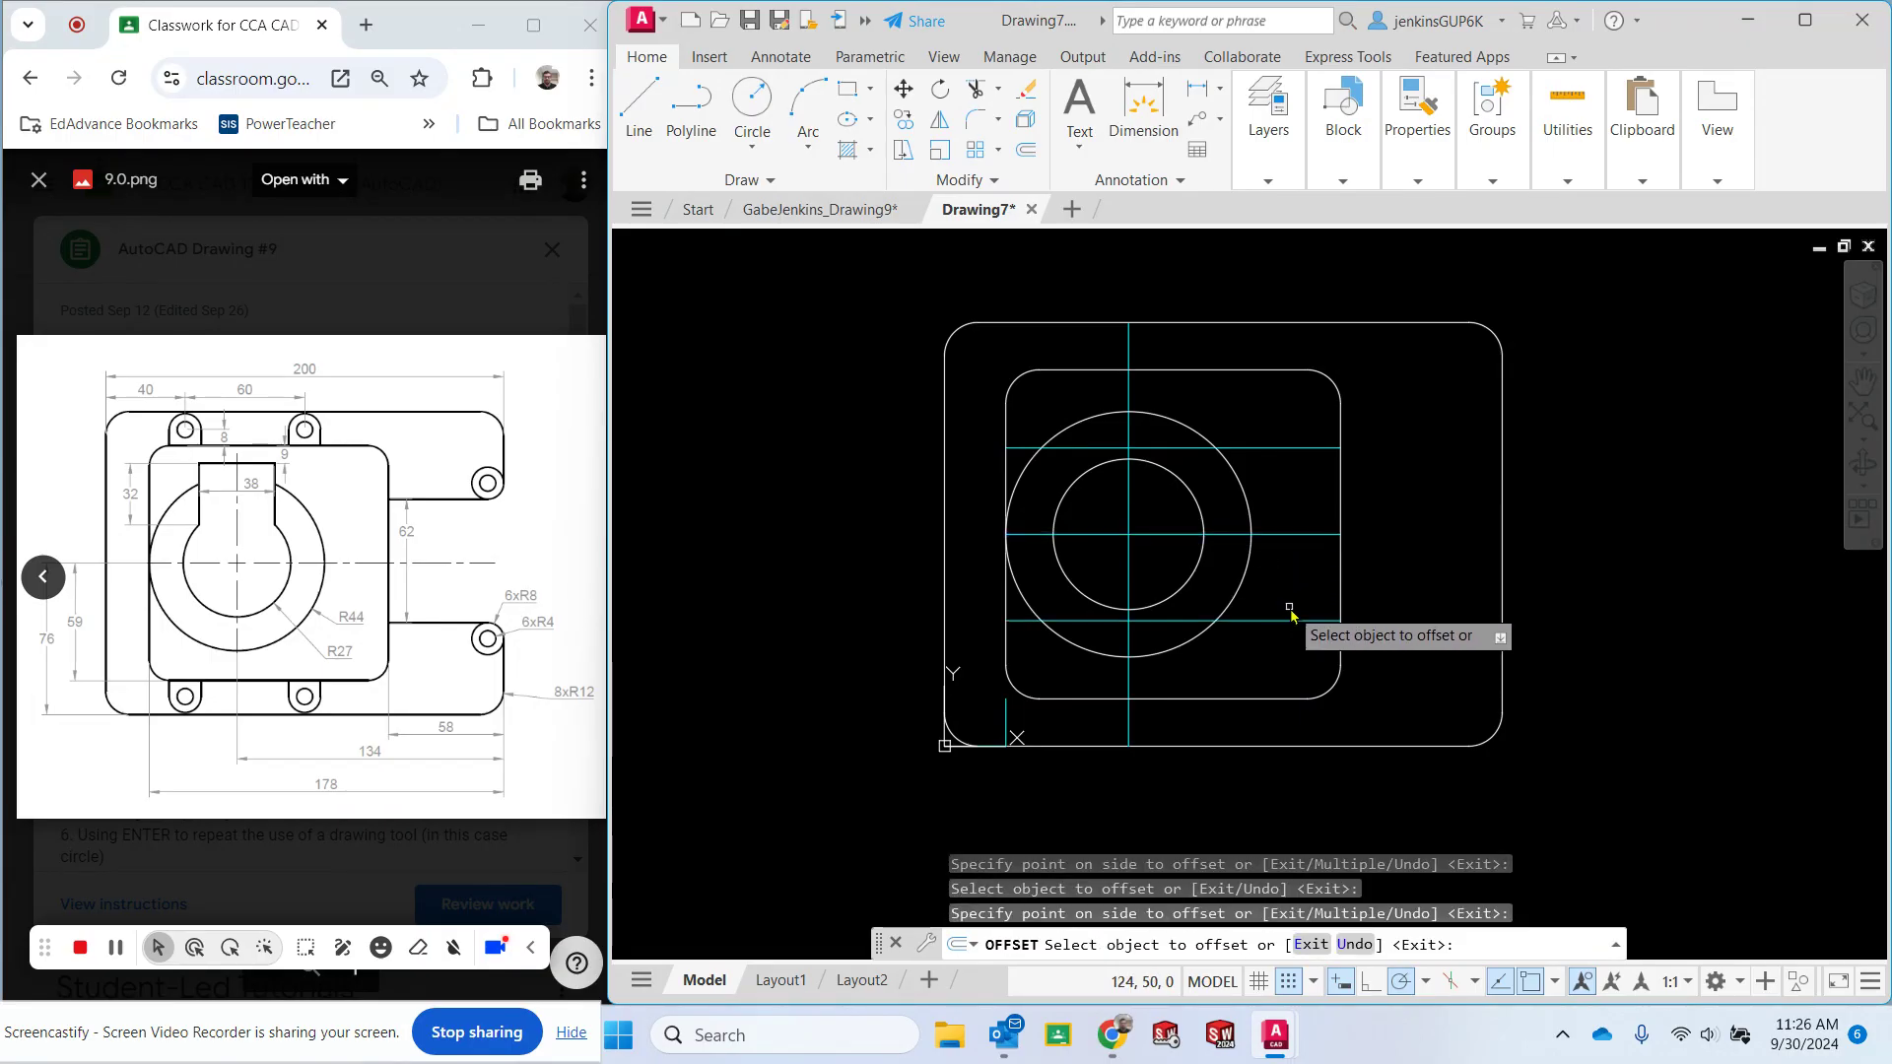
{"action": "key", "text": "Escape"}
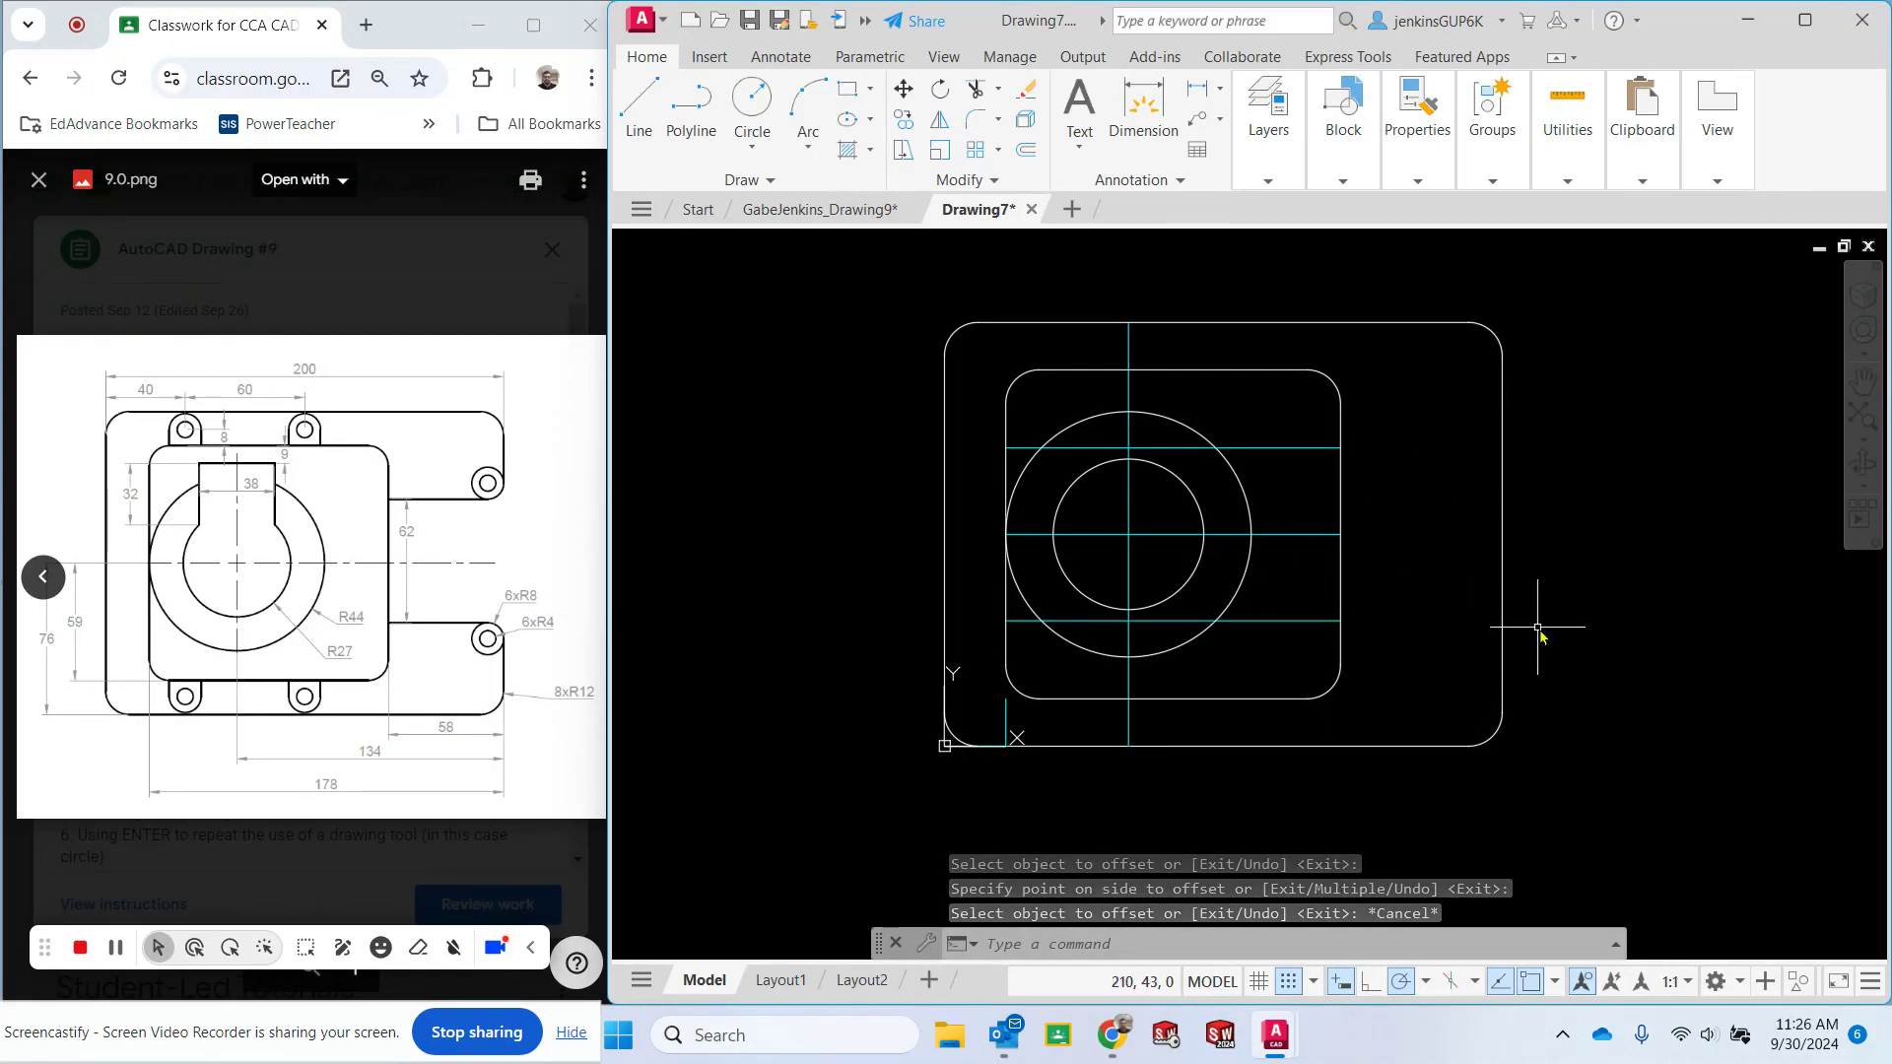
Extend both offset horizontal lines to the right edge of the outer rectangle.
{"action": "left_click", "coordinate": [998, 89]}
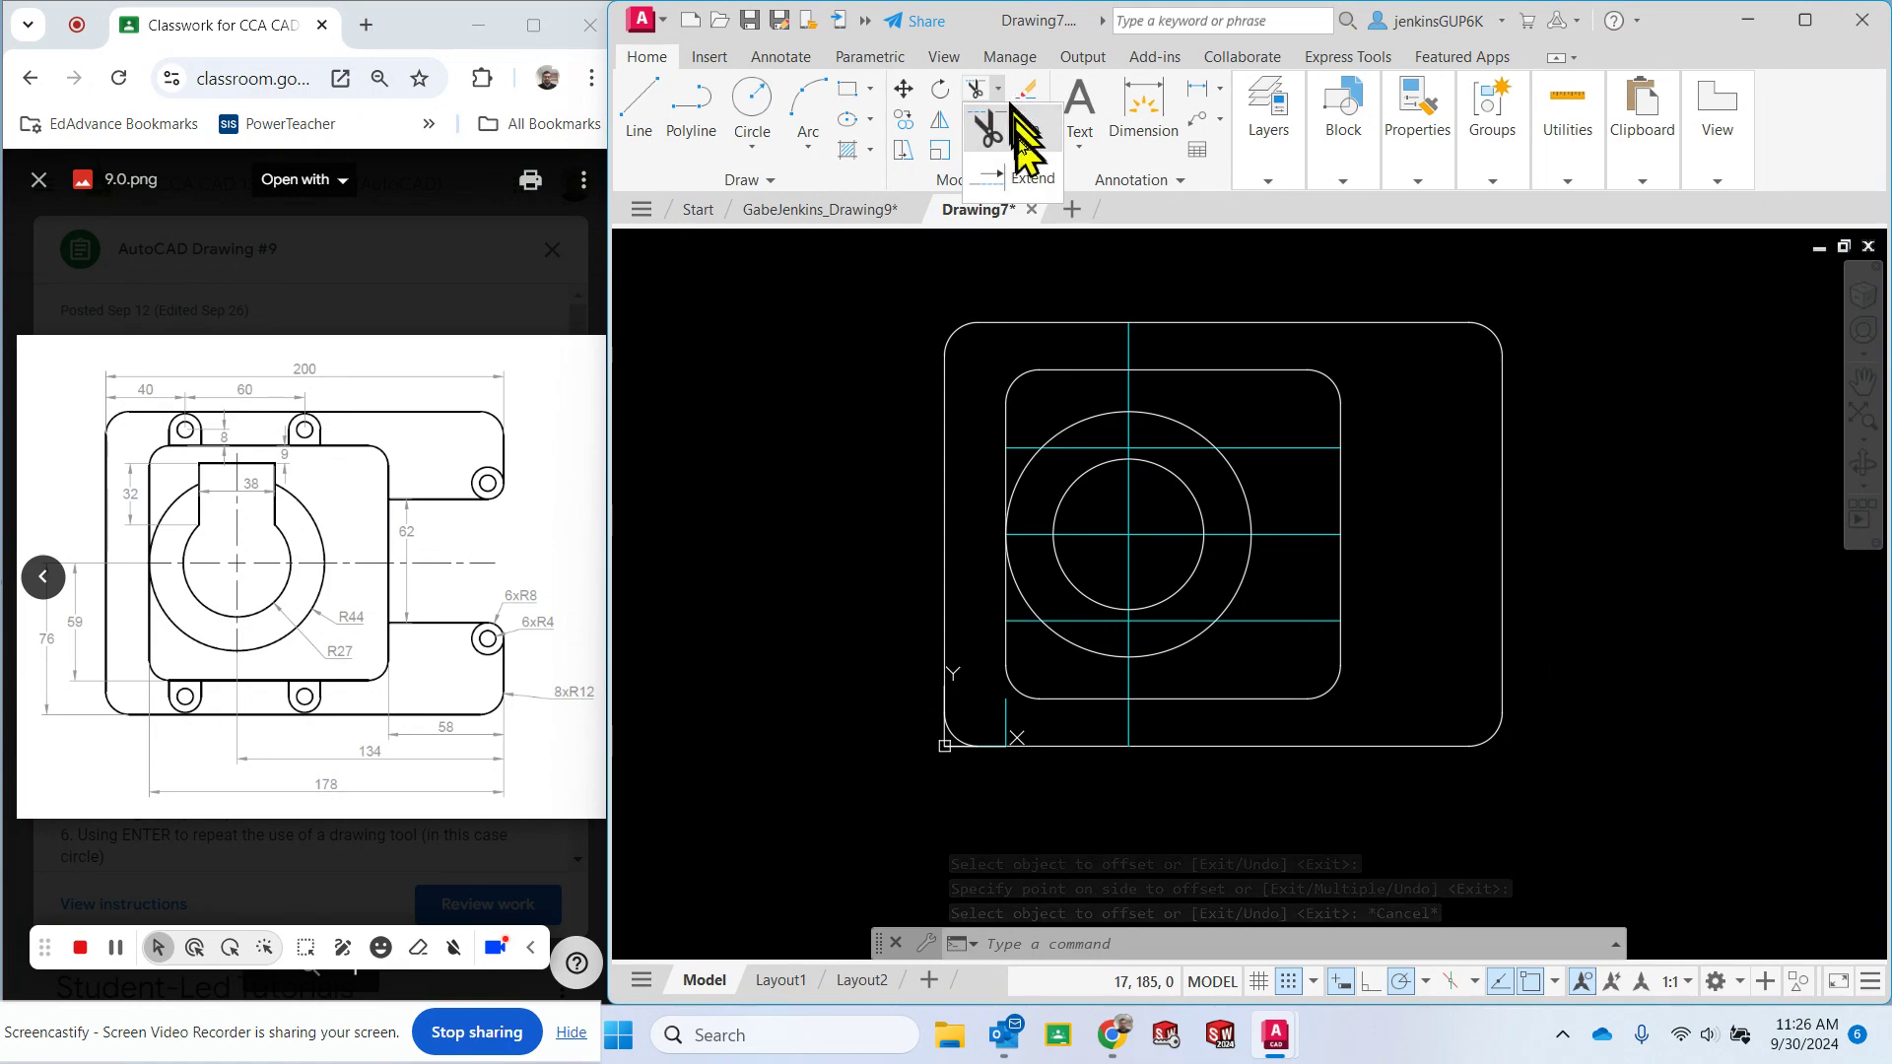
{"action": "left_click", "coordinate": [1022, 126]}
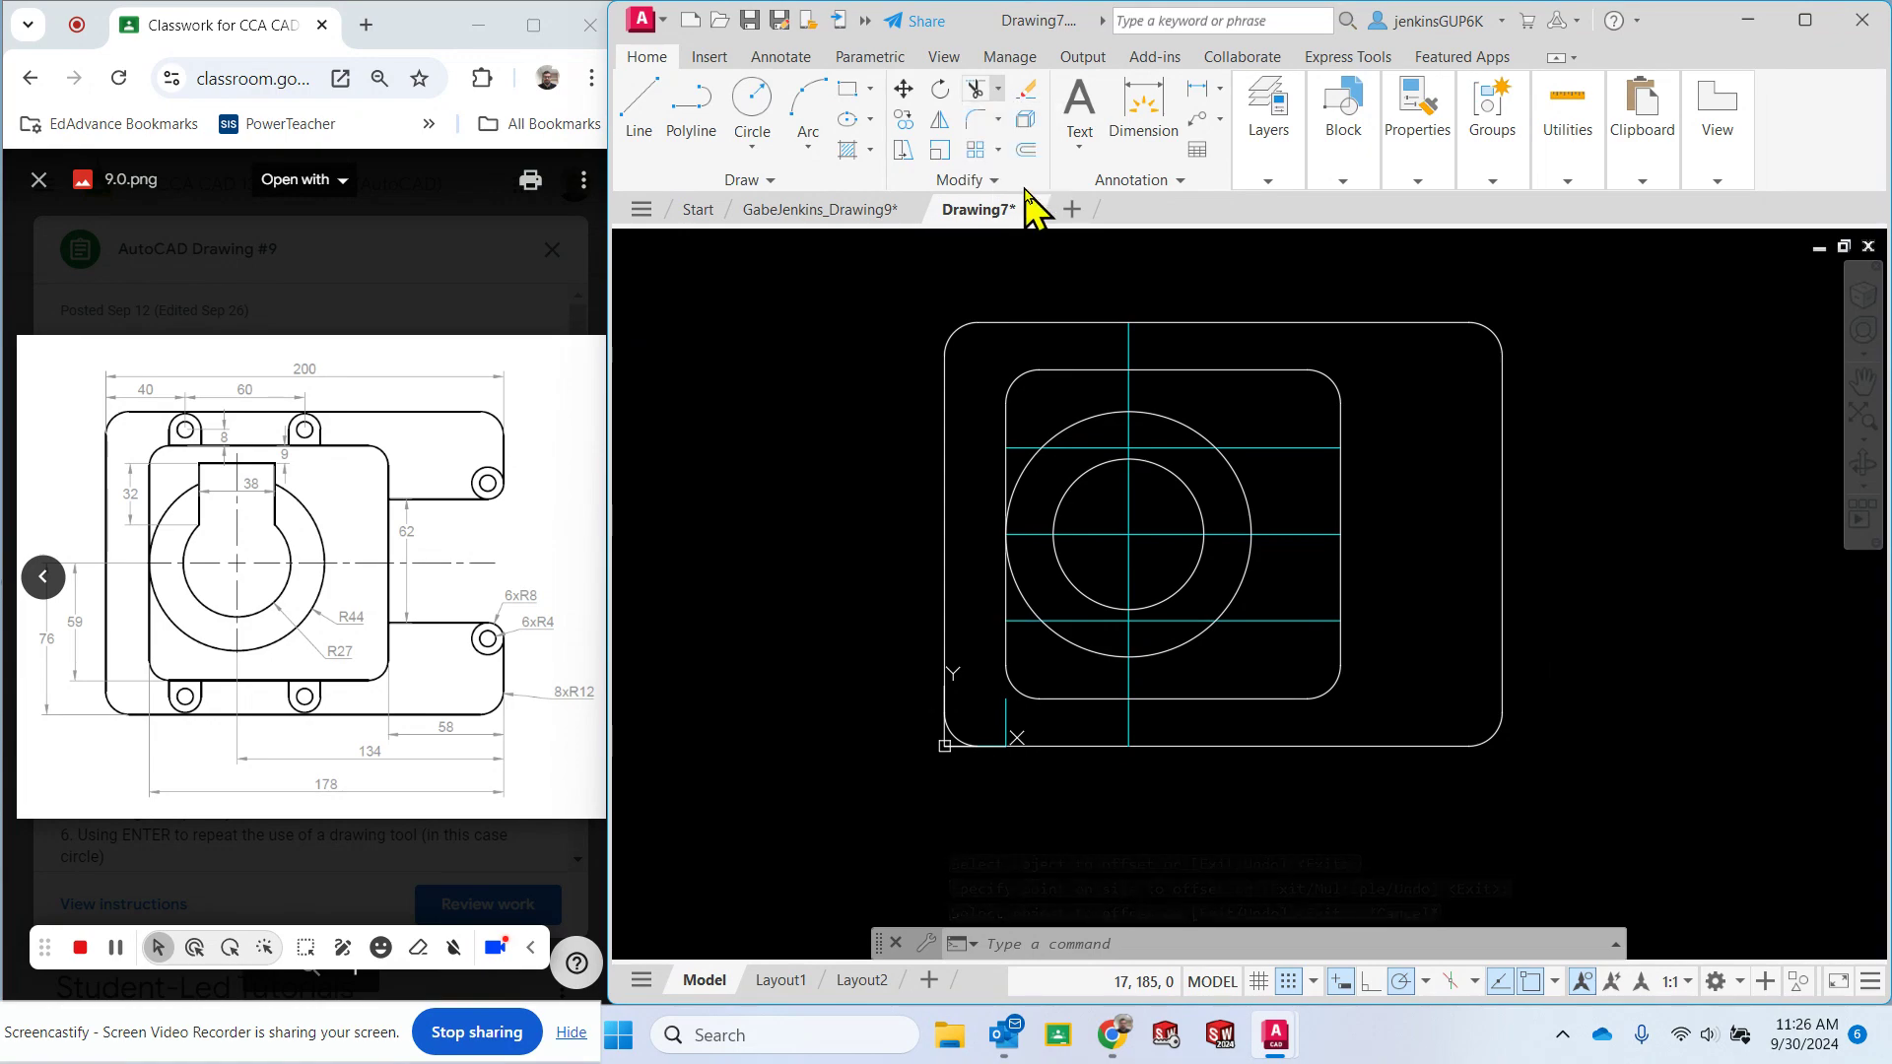
{"action": "left_click", "coordinate": [1312, 448]}
{"action": "left_click", "coordinate": [1287, 621]}
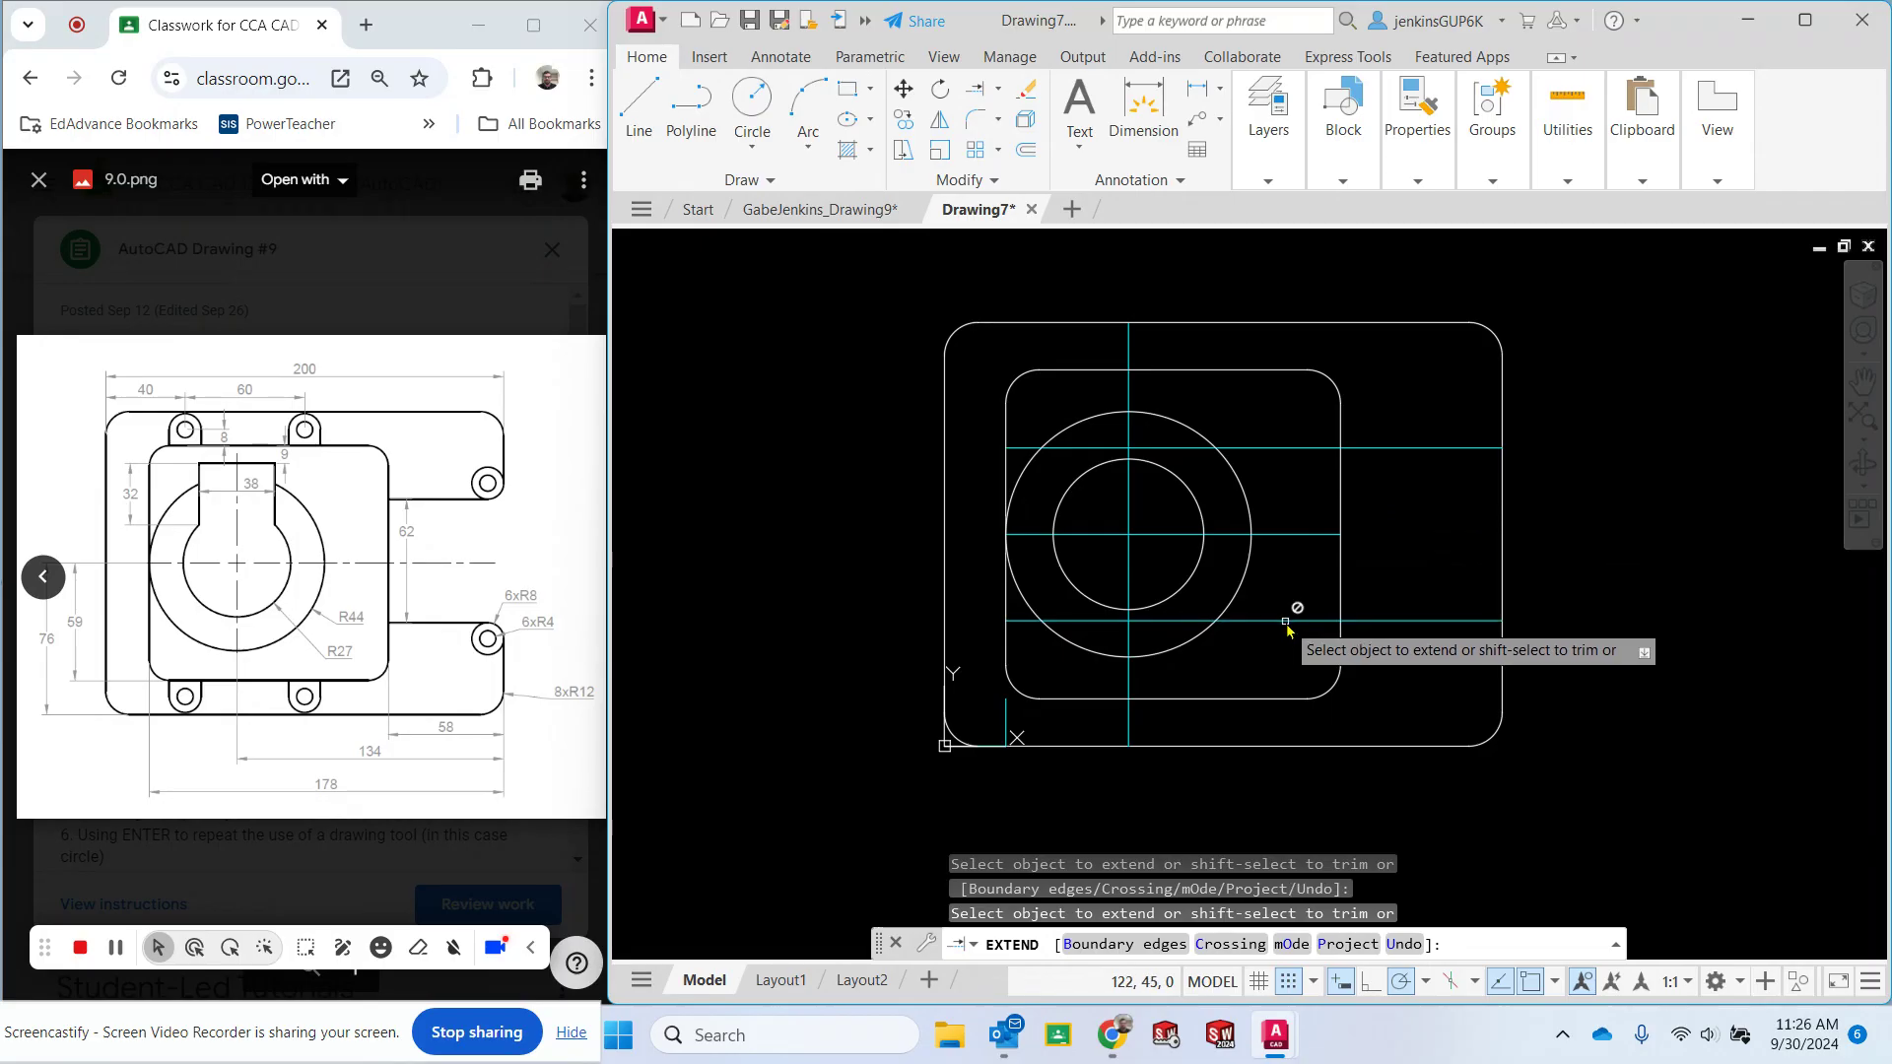
{"action": "key", "text": "Escape"}
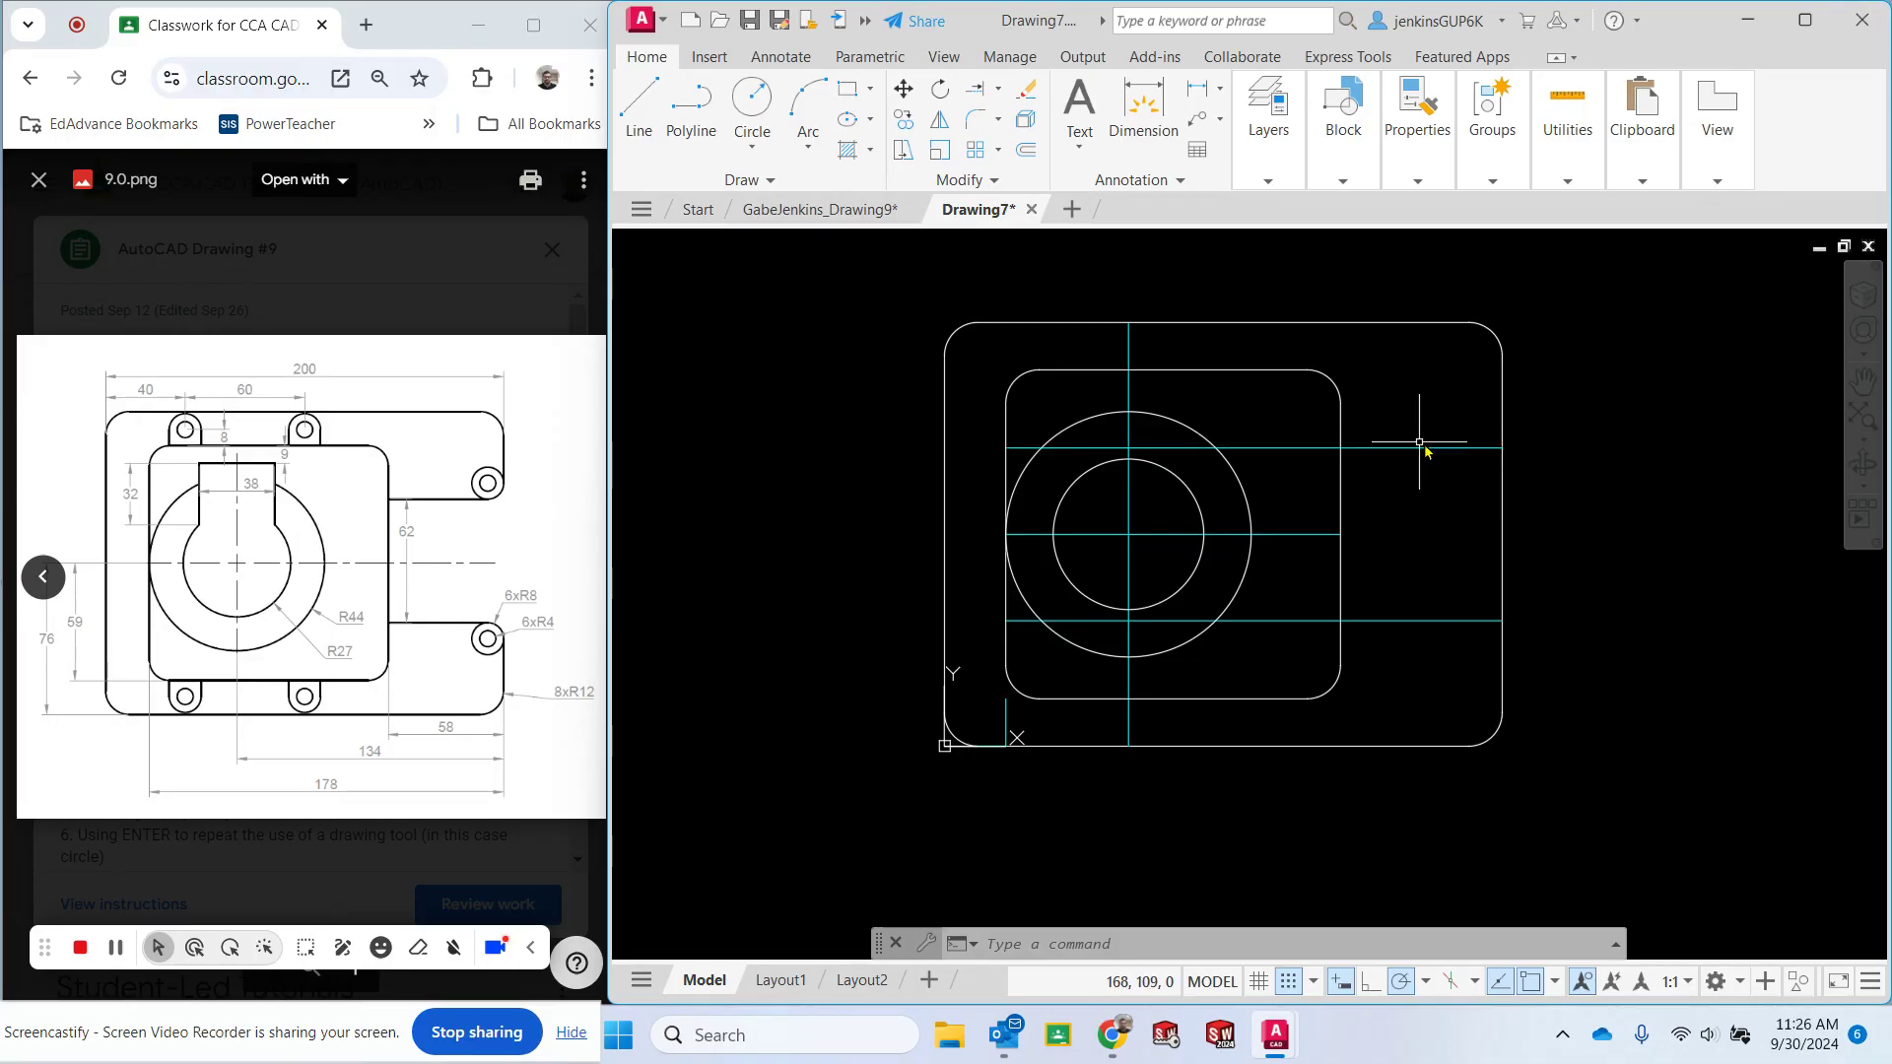
Trim away the portions of both offset horizontal lines that lie inside the inner rectangle.
{"action": "left_click", "coordinate": [998, 91]}
{"action": "left_click", "coordinate": [1016, 168]}
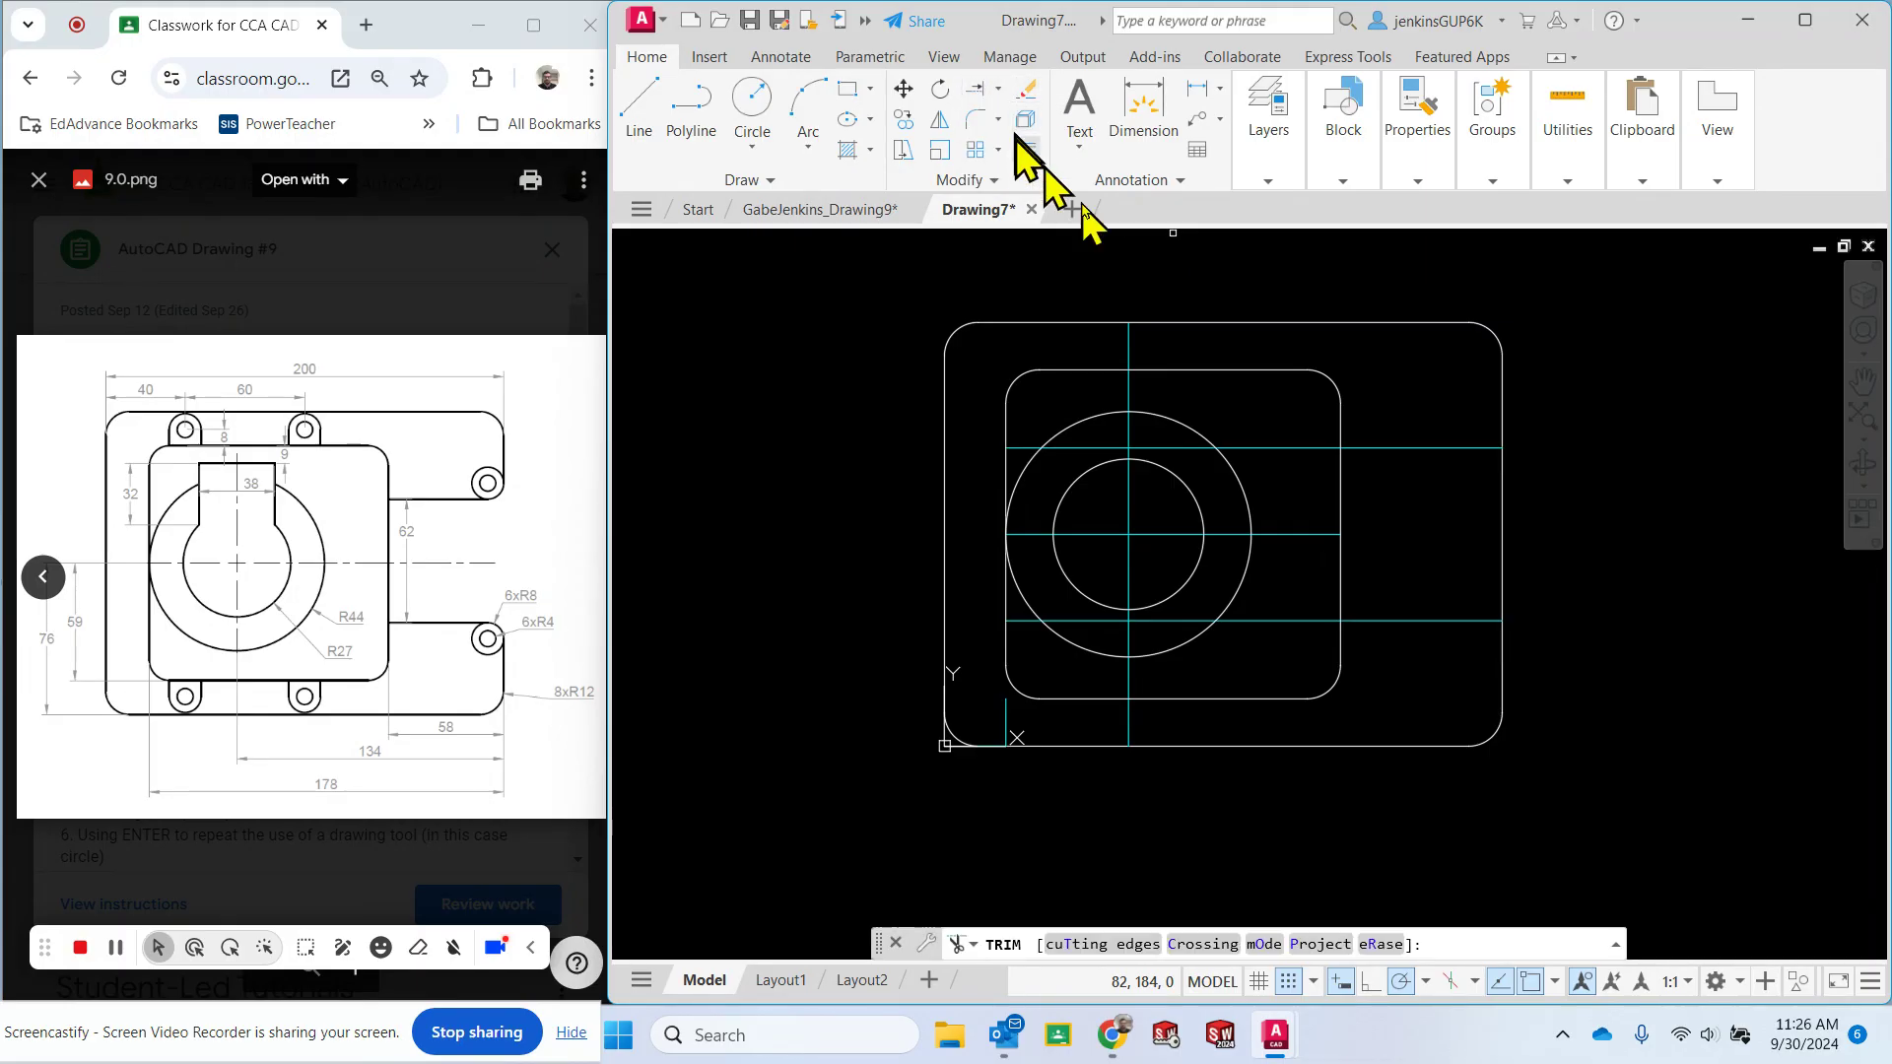
{"action": "left_click", "coordinate": [1287, 448]}
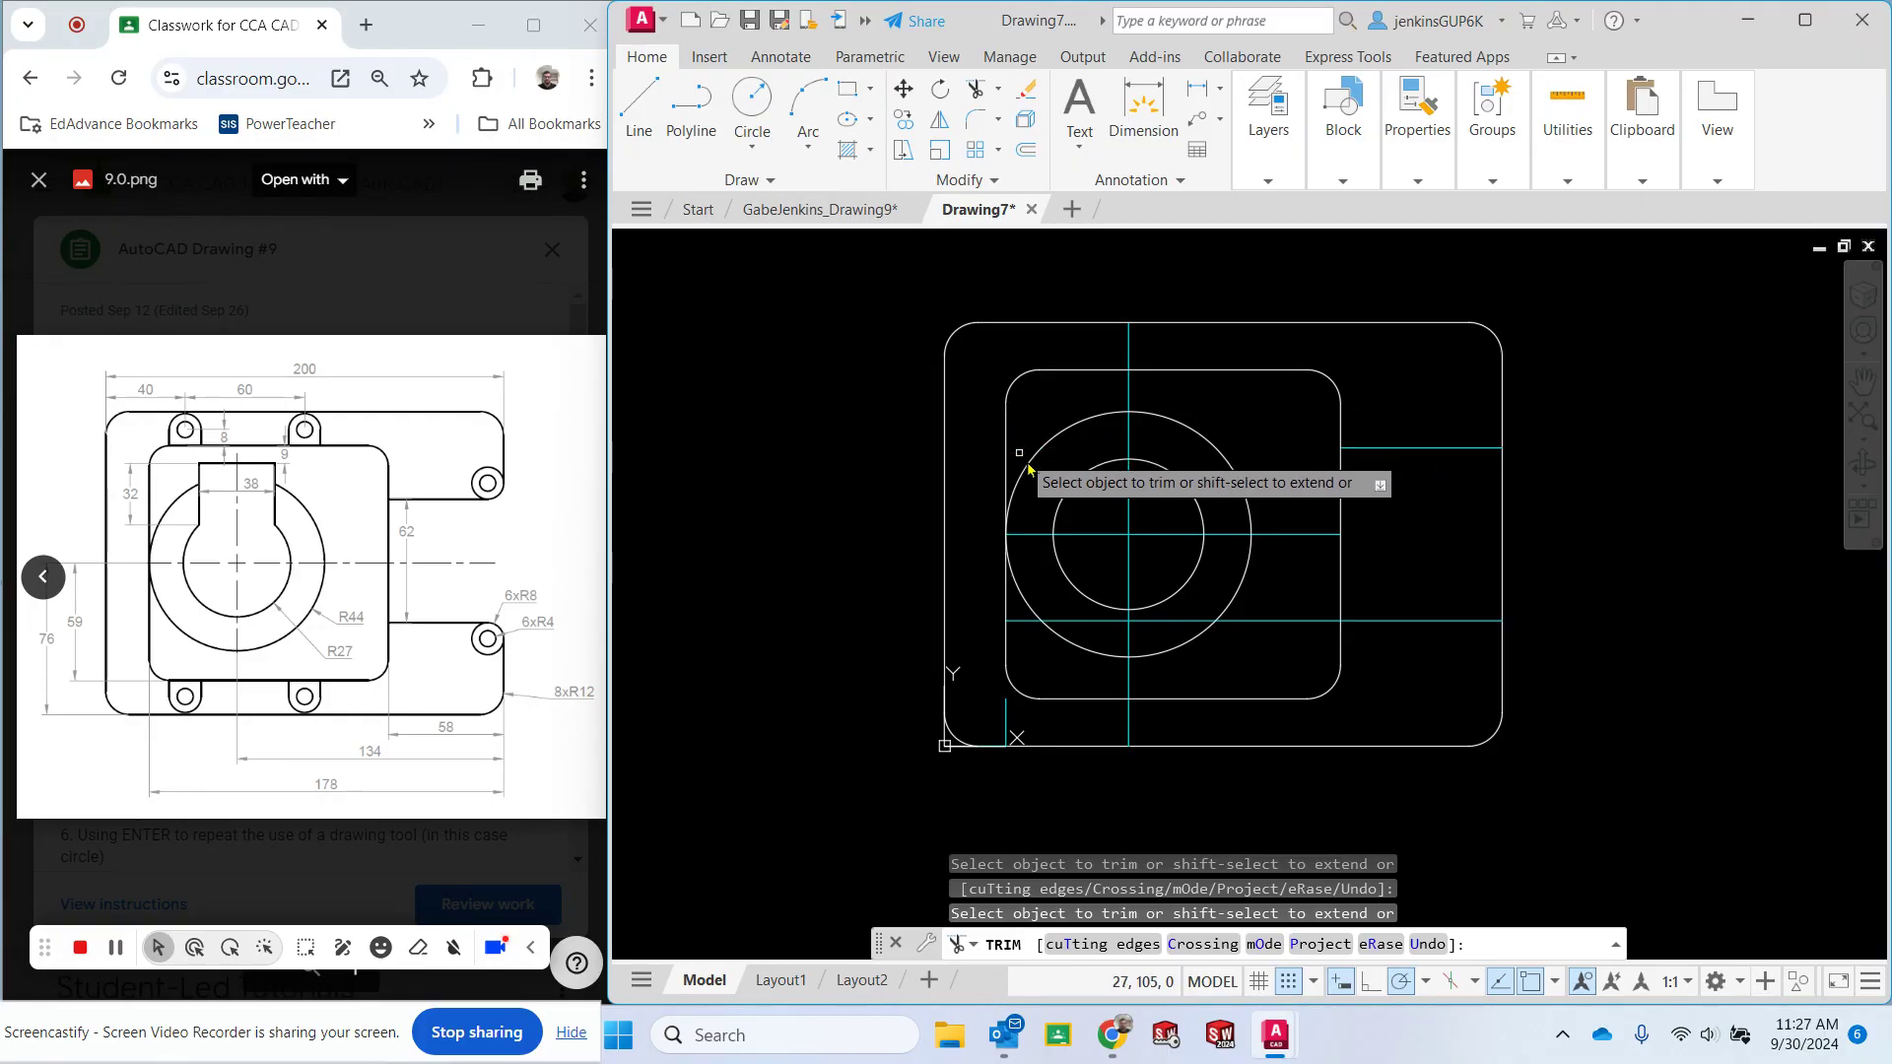
{"action": "left_click", "coordinate": [1016, 623]}
{"action": "left_click", "coordinate": [1084, 623]}
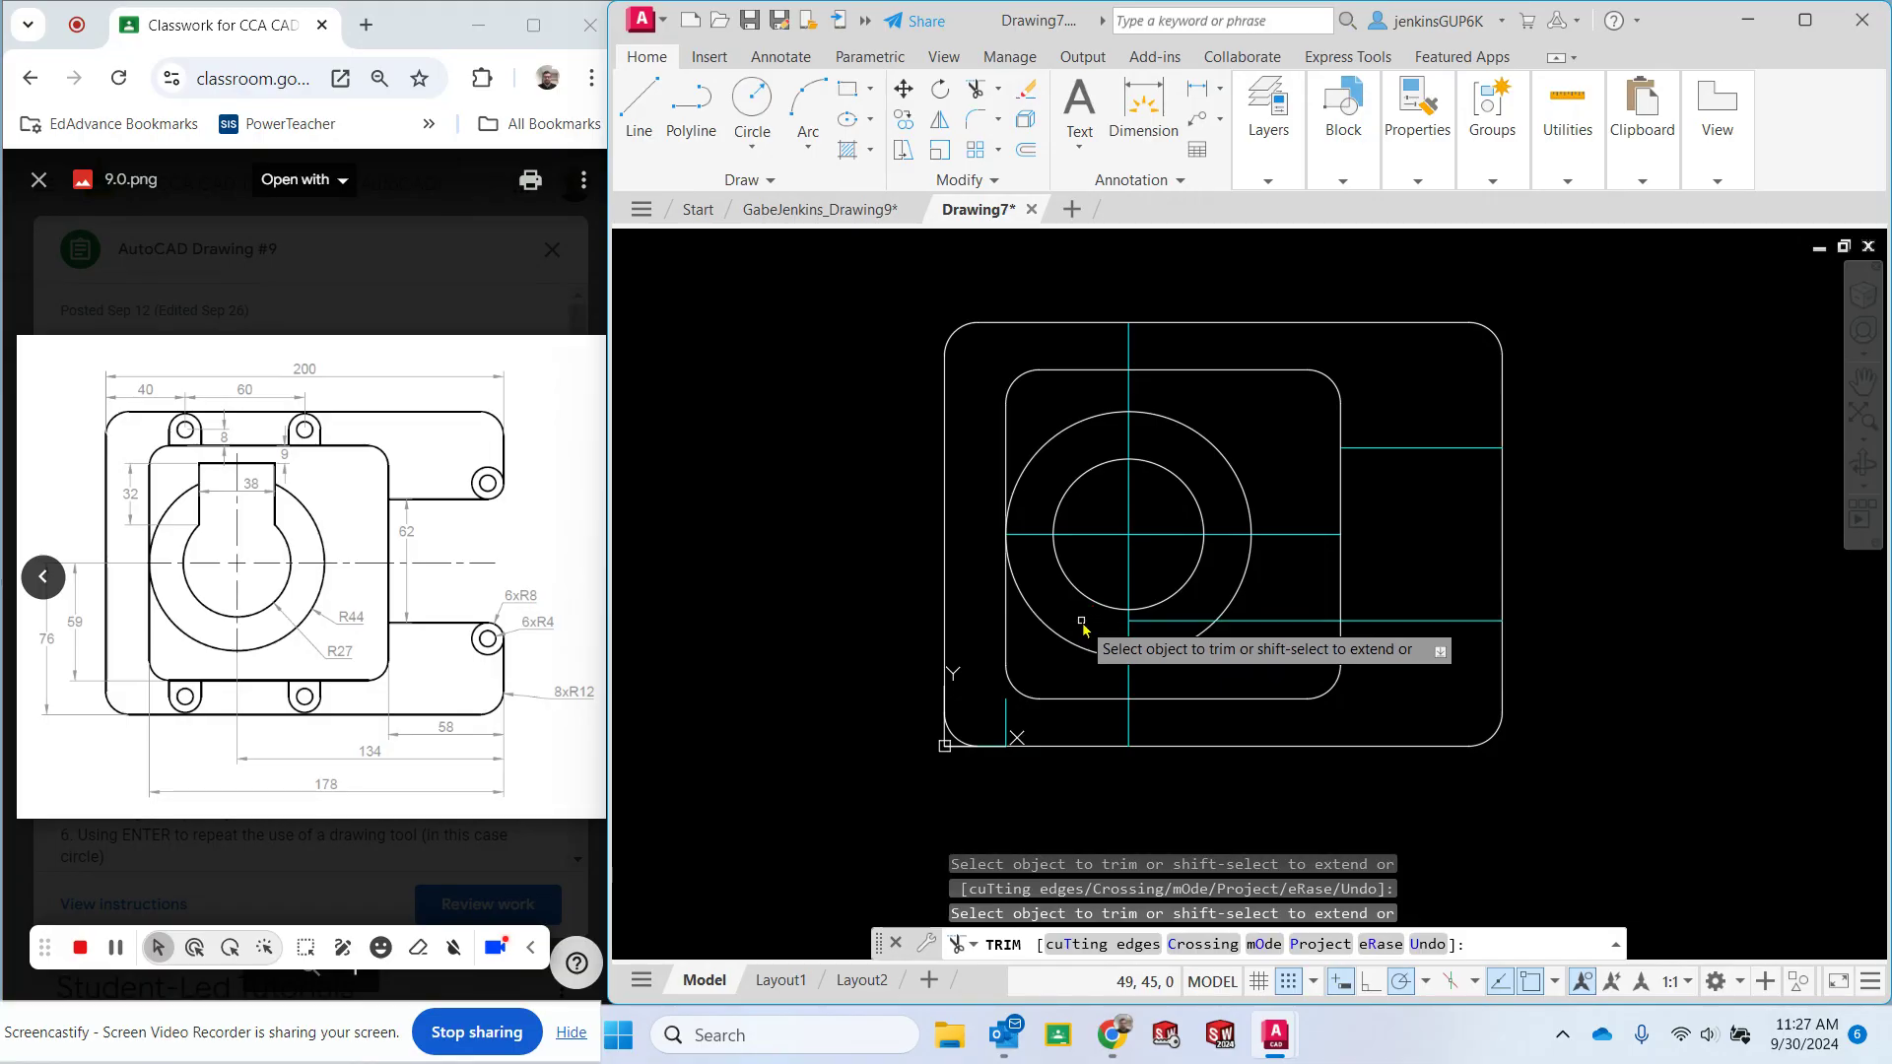
{"action": "left_click", "coordinate": [1163, 623]}
{"action": "left_click", "coordinate": [1271, 622]}
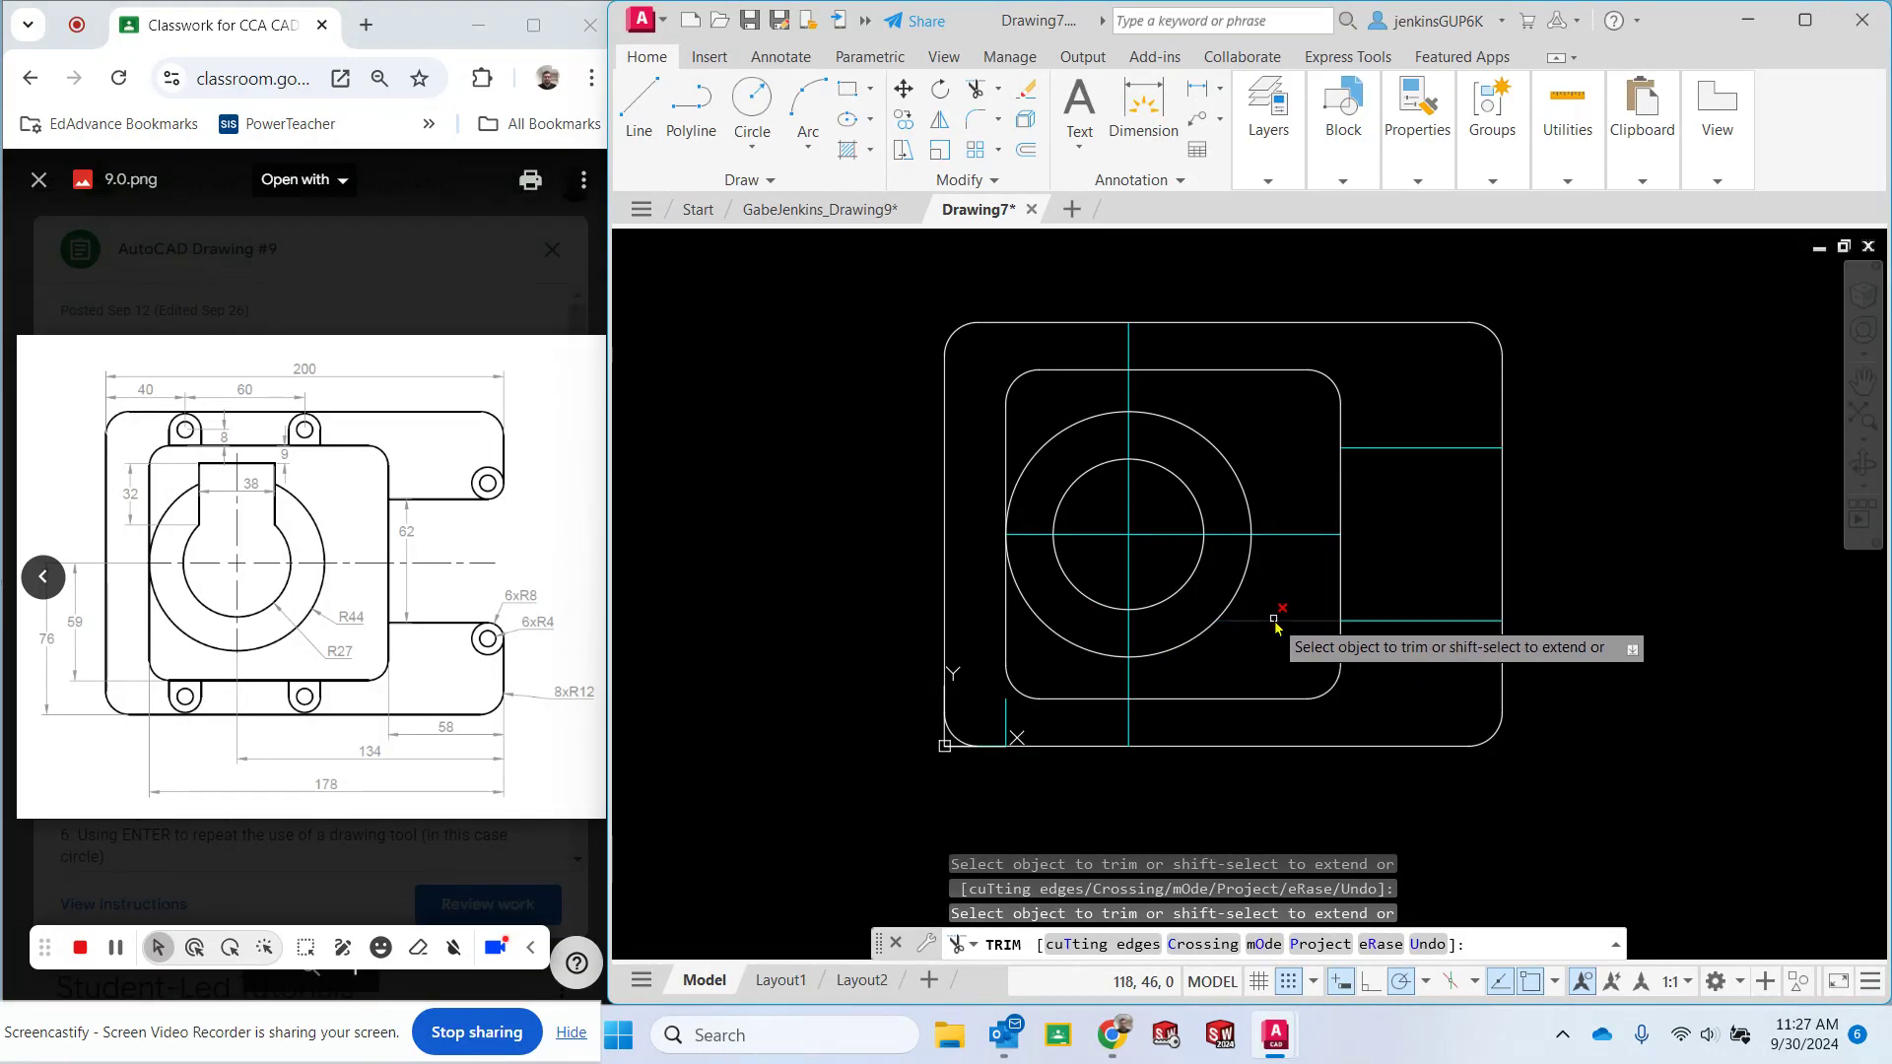
{"action": "key", "text": "Escape"}
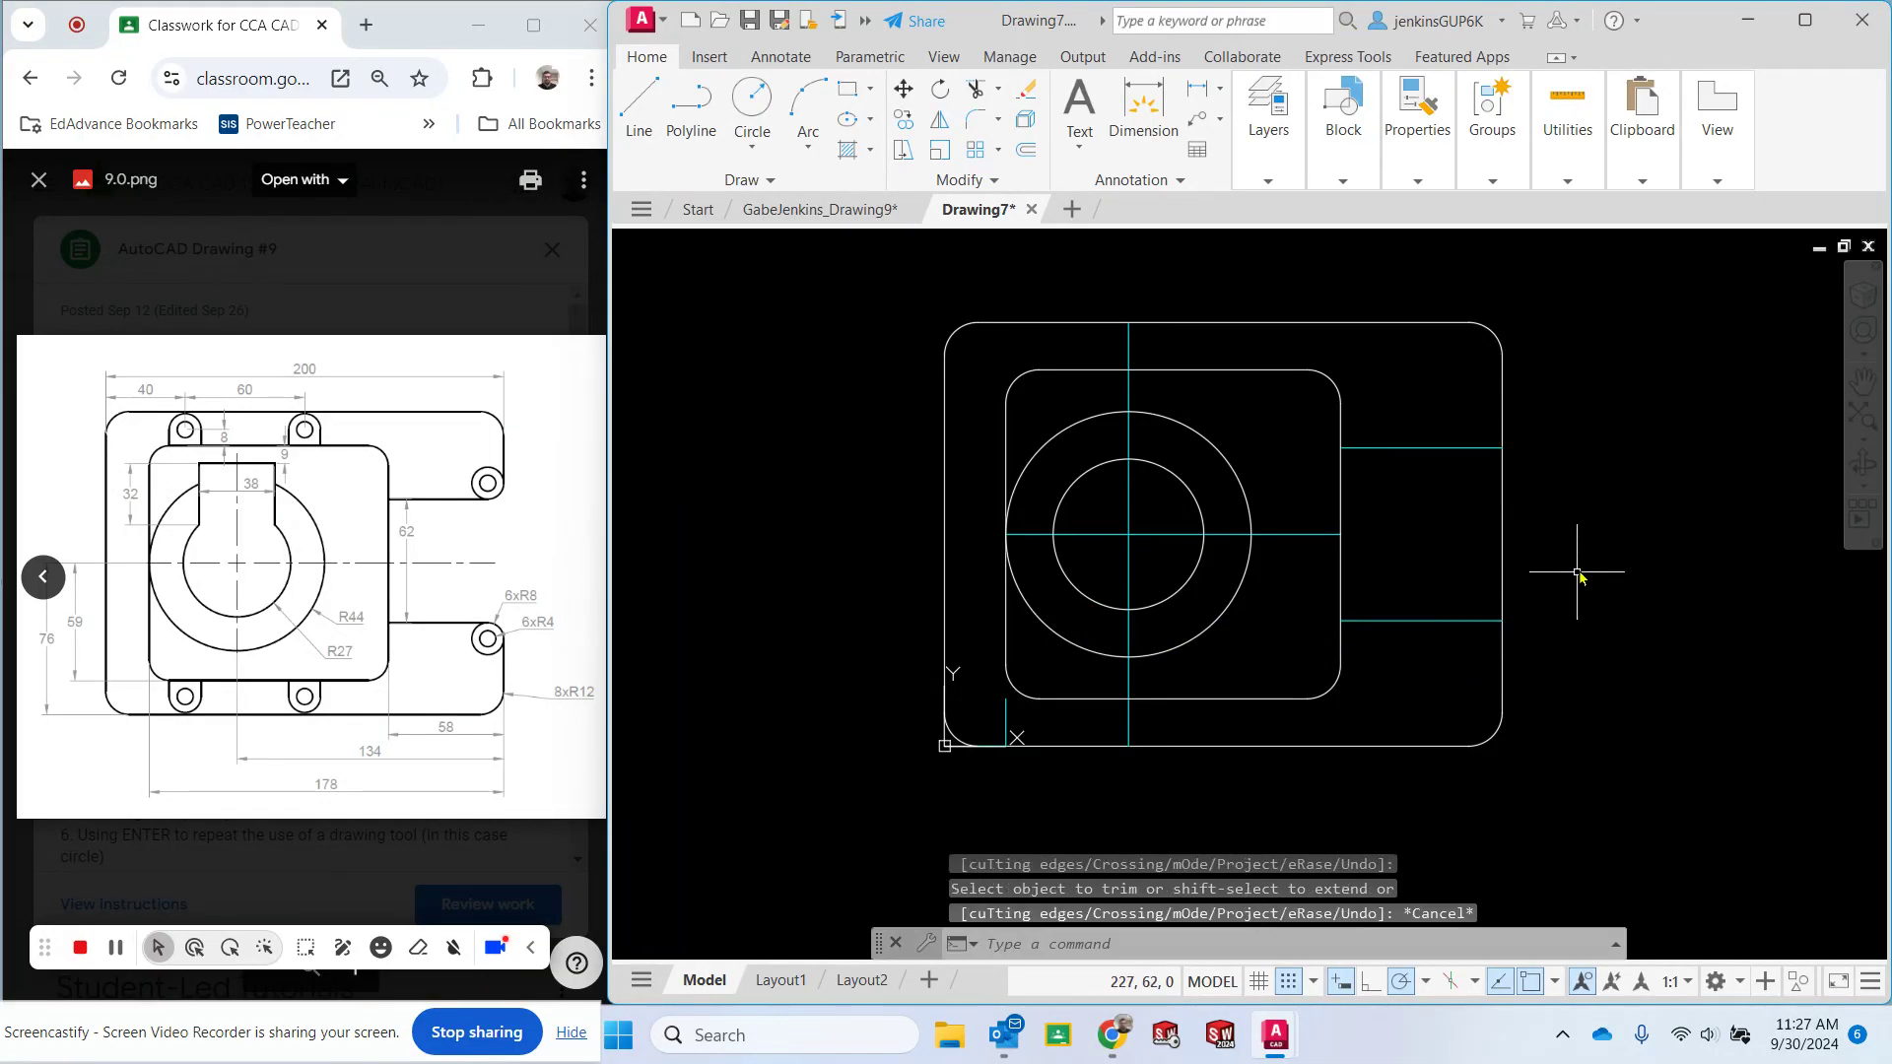
{"action": "left_click", "coordinate": [1438, 448]}
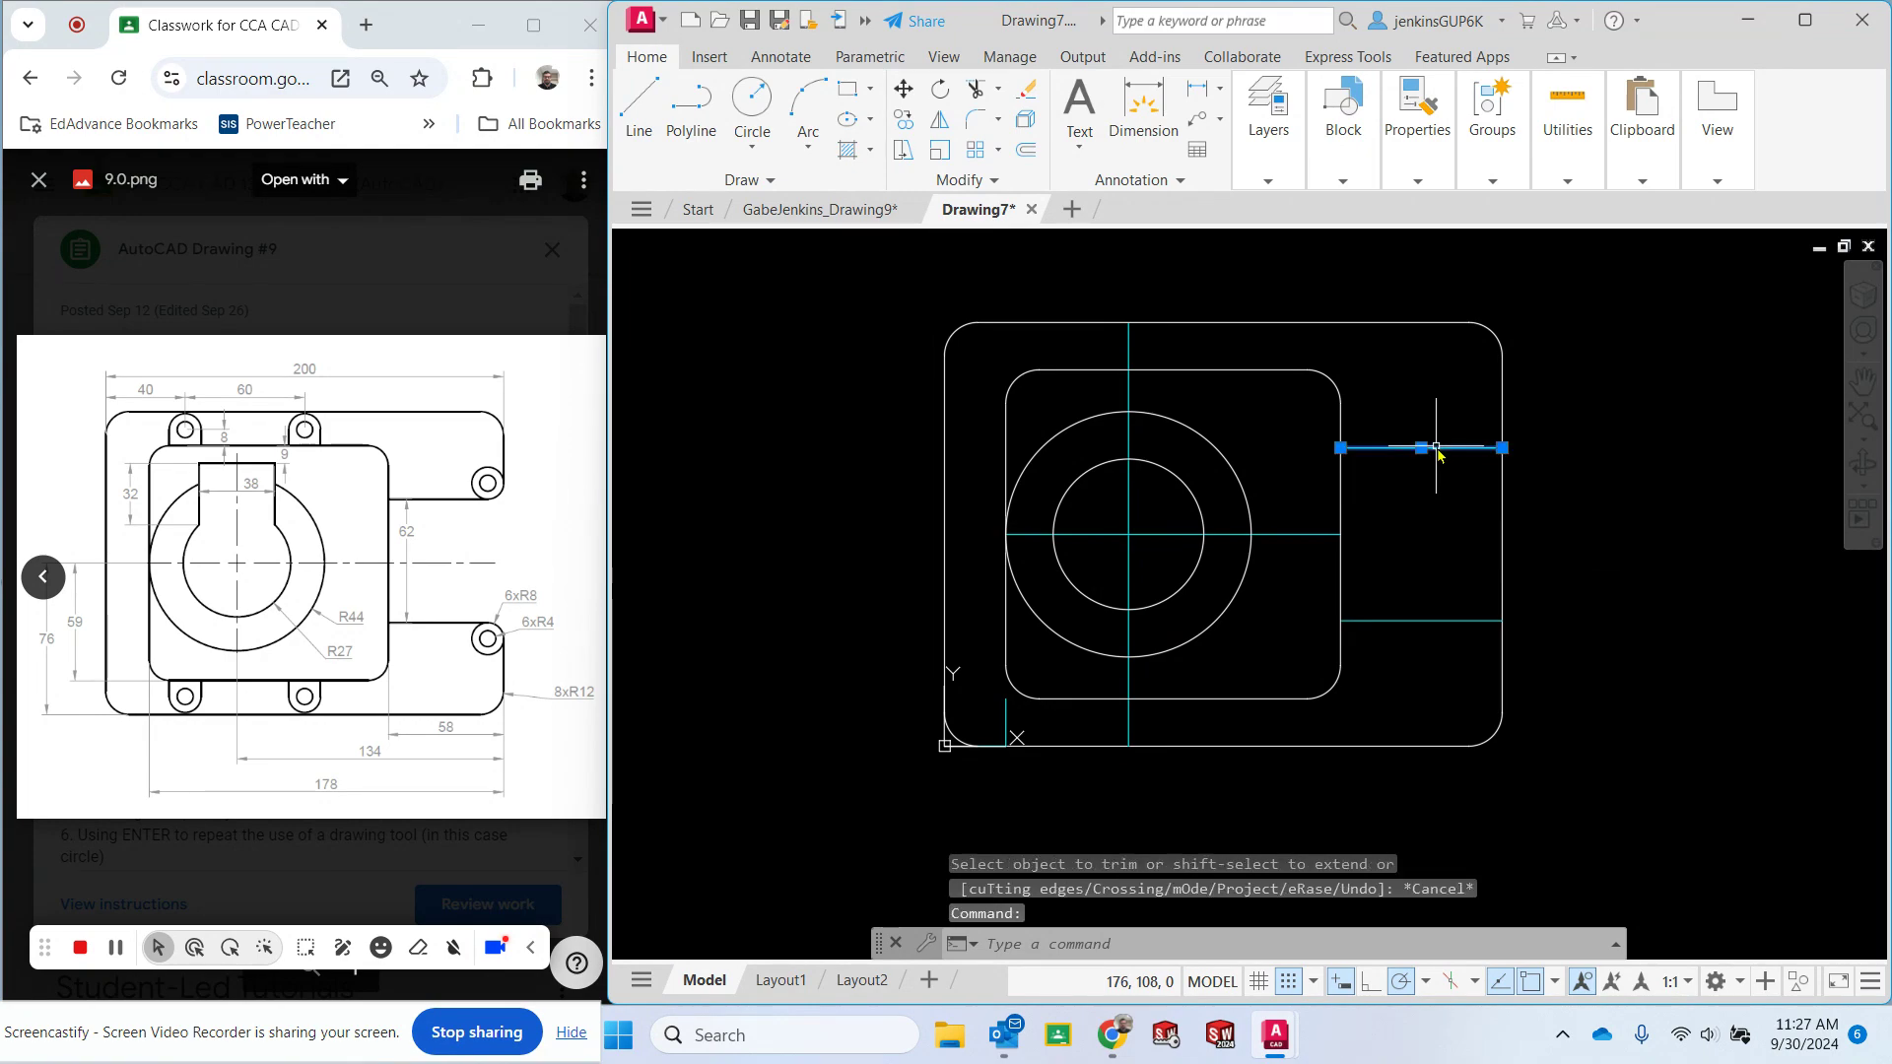
{"action": "left_click", "coordinate": [1438, 620]}
{"action": "type", "text": "tr"}
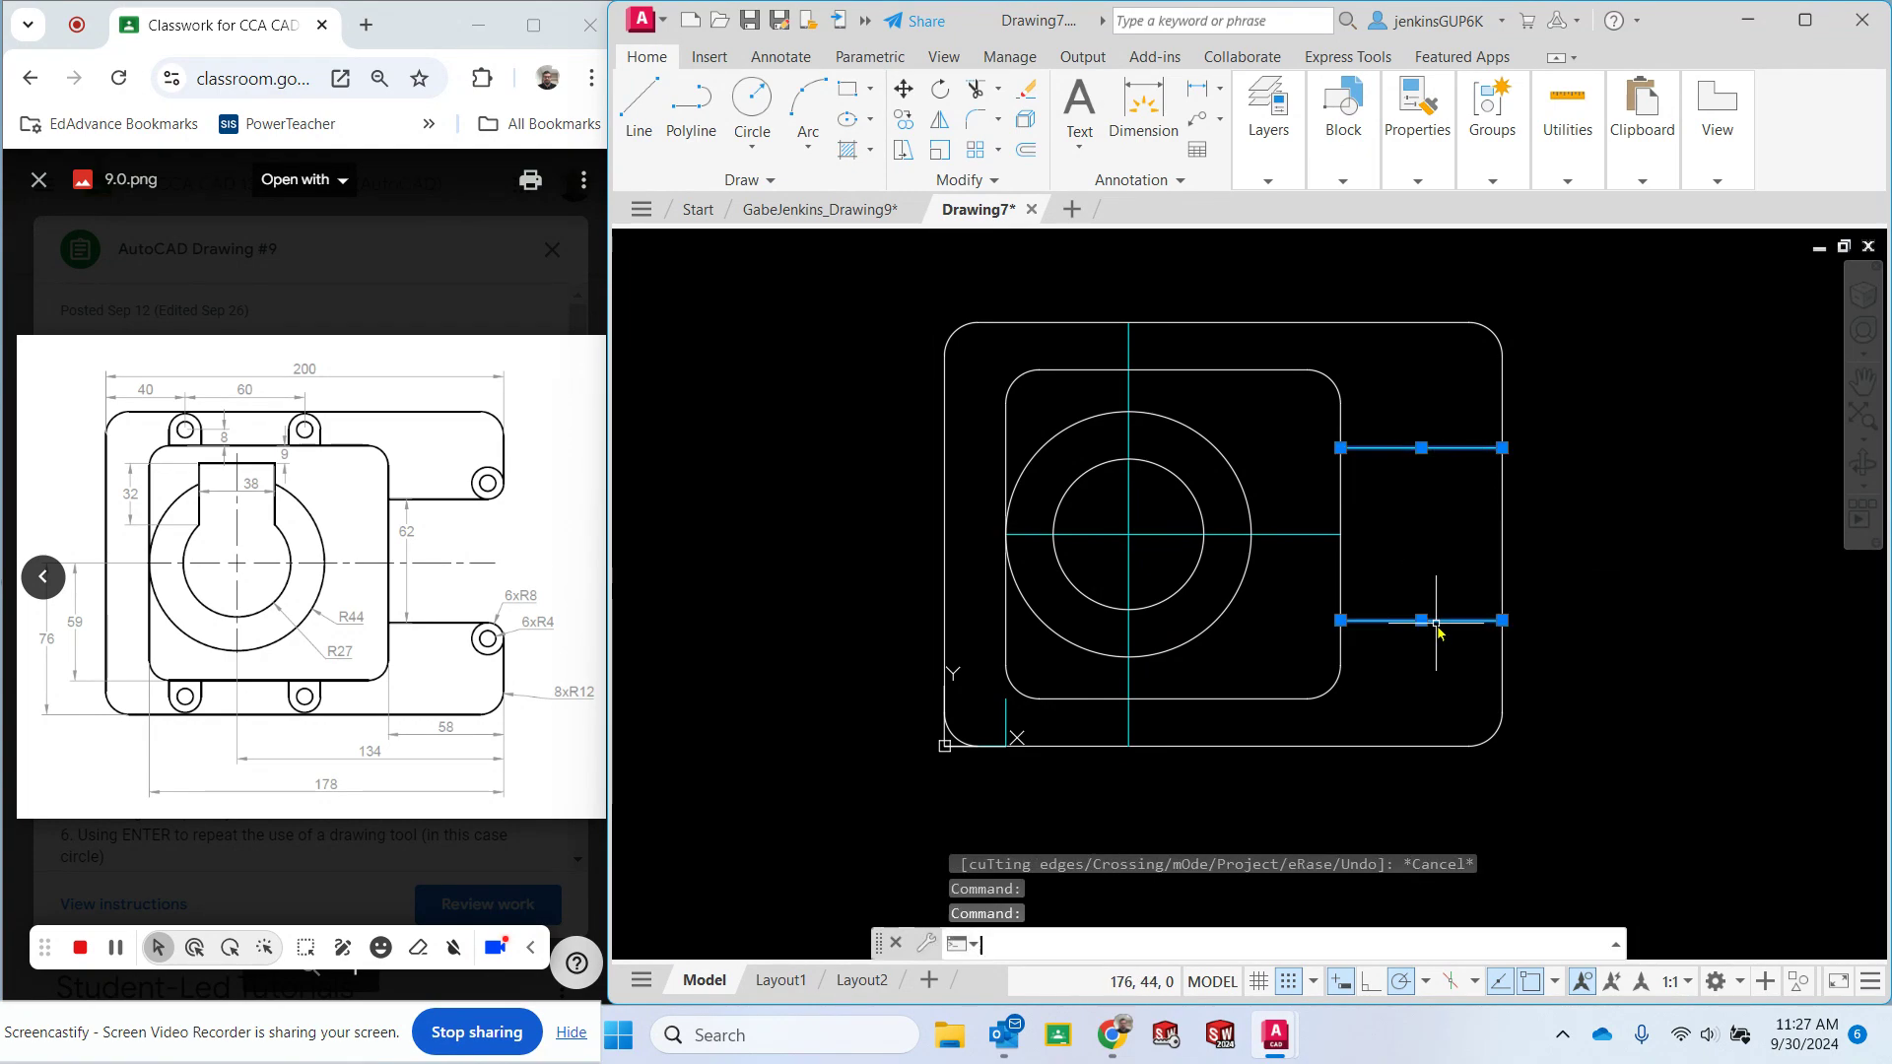
{"action": "key", "text": "Return"}
{"action": "left_click", "coordinate": [1287, 178]}
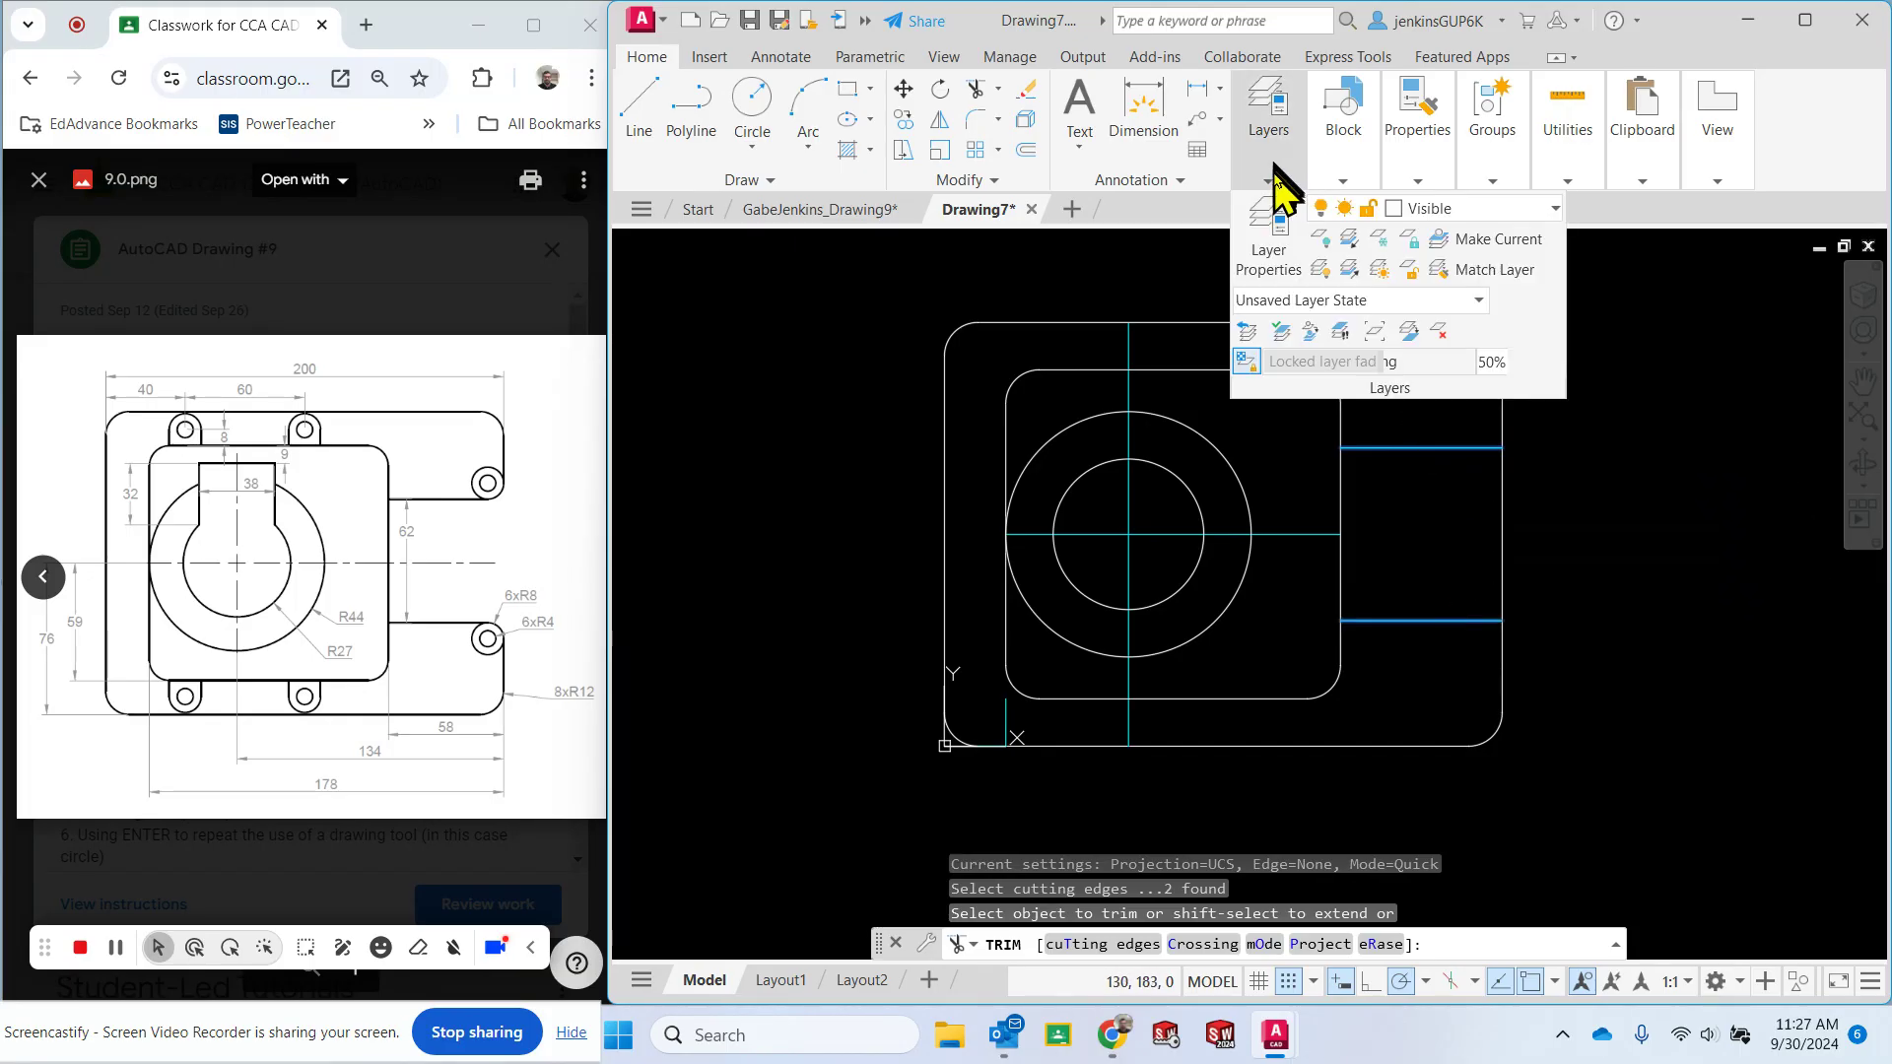
{"action": "left_click", "coordinate": [1405, 208]}
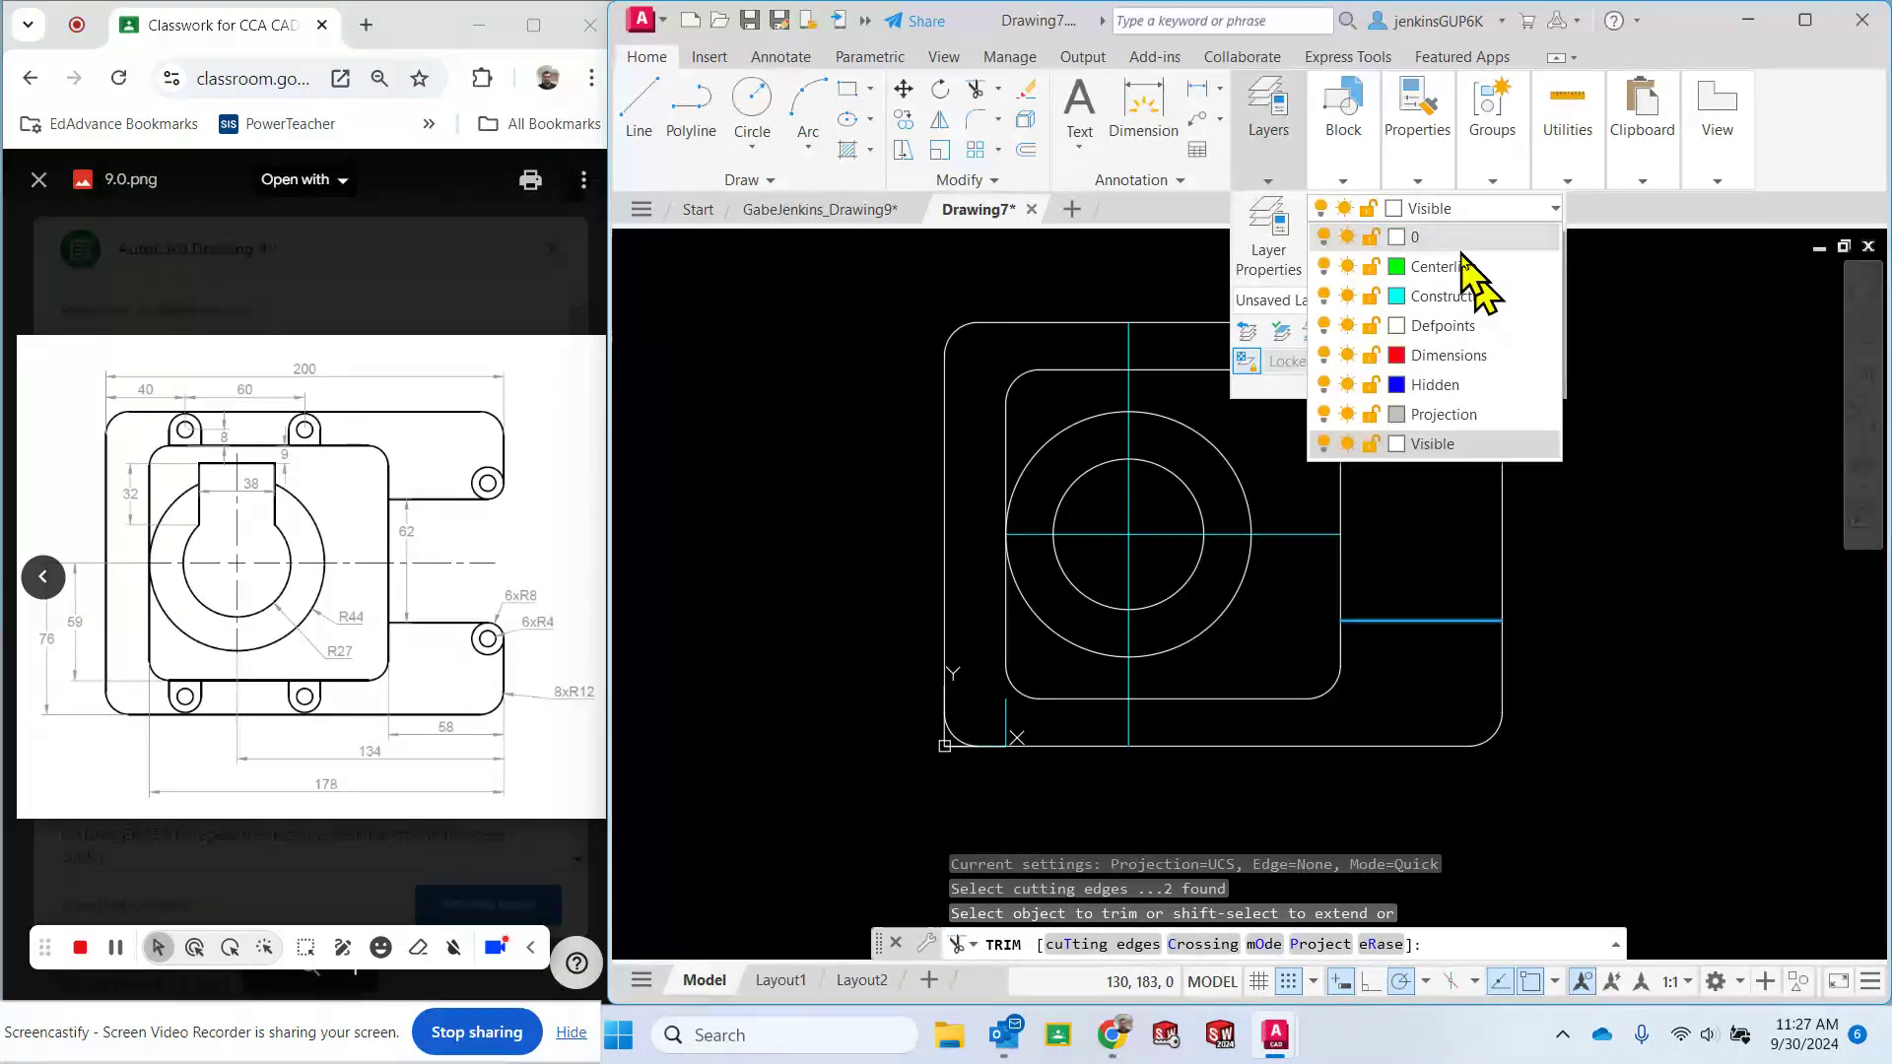
{"action": "left_click", "coordinate": [1448, 444]}
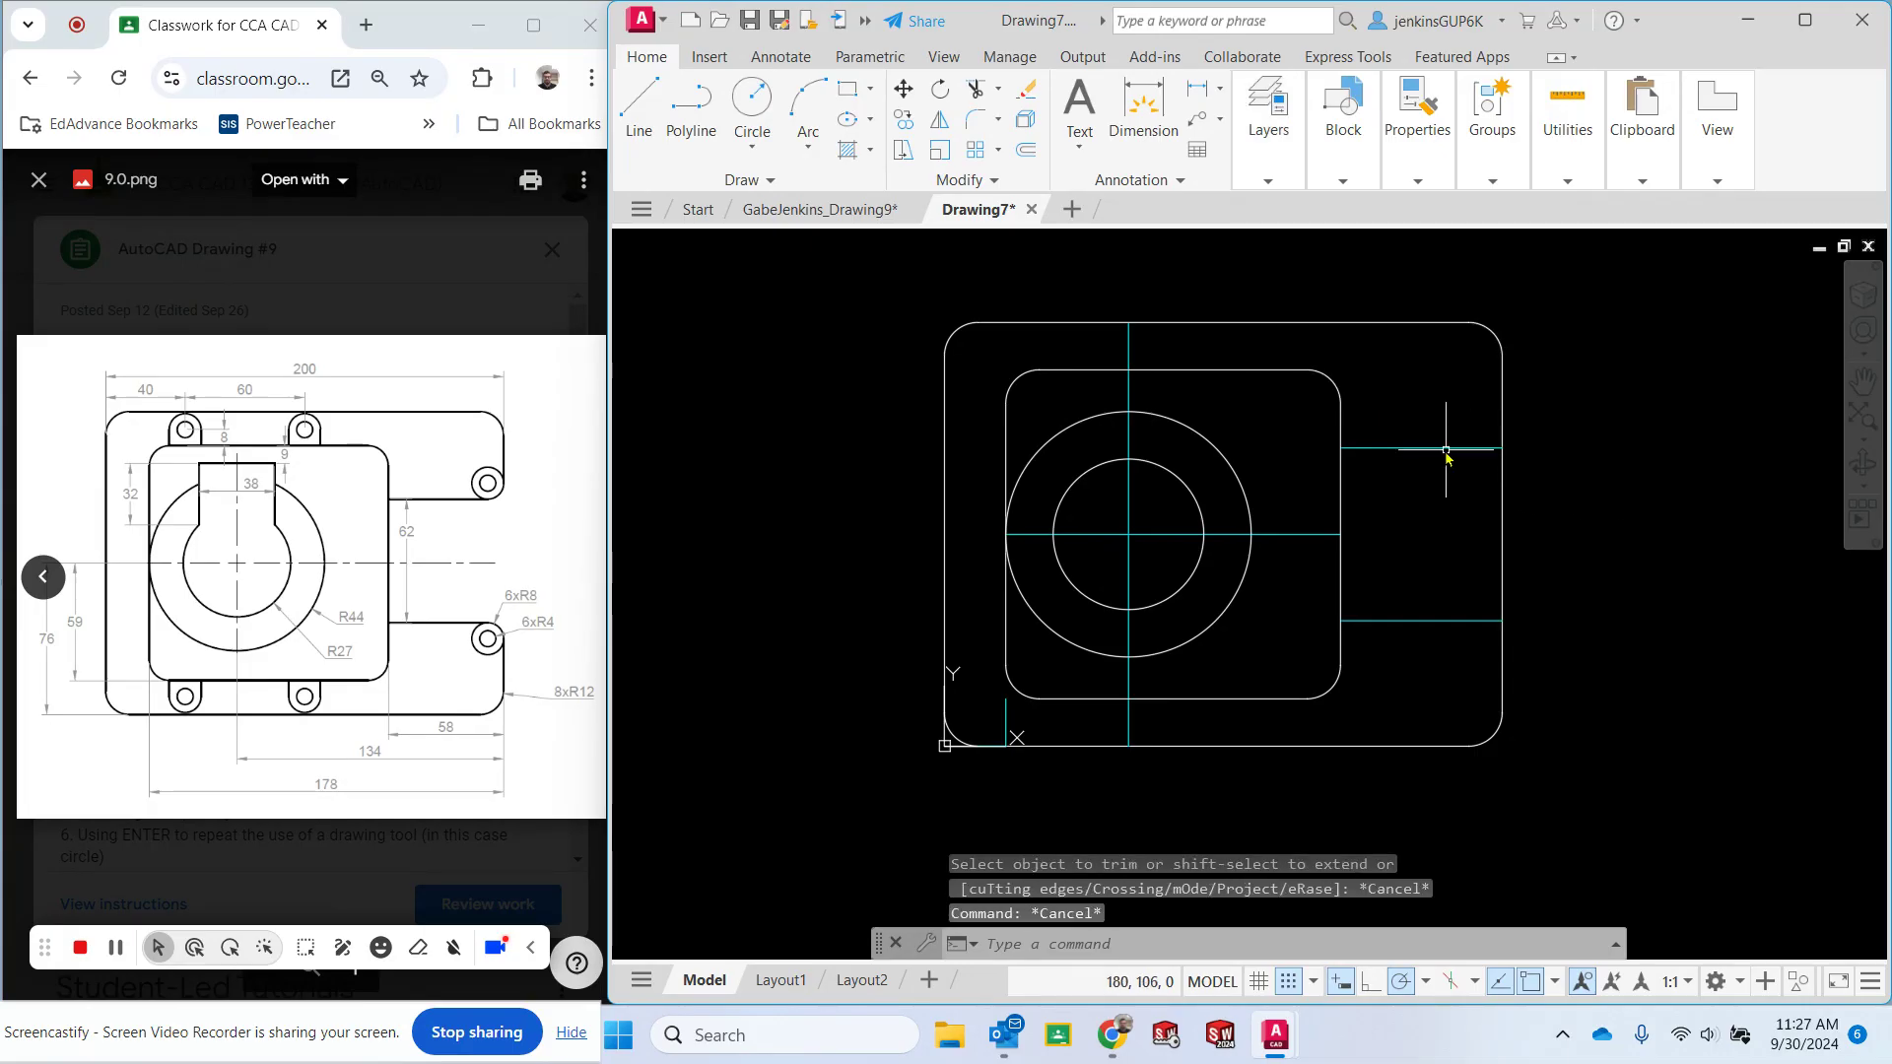
Move the two horizontal slot lines between the inner and outer rectangles onto the Visible layer.
{"action": "left_click", "coordinate": [1443, 448]}
{"action": "left_click", "coordinate": [1432, 621]}
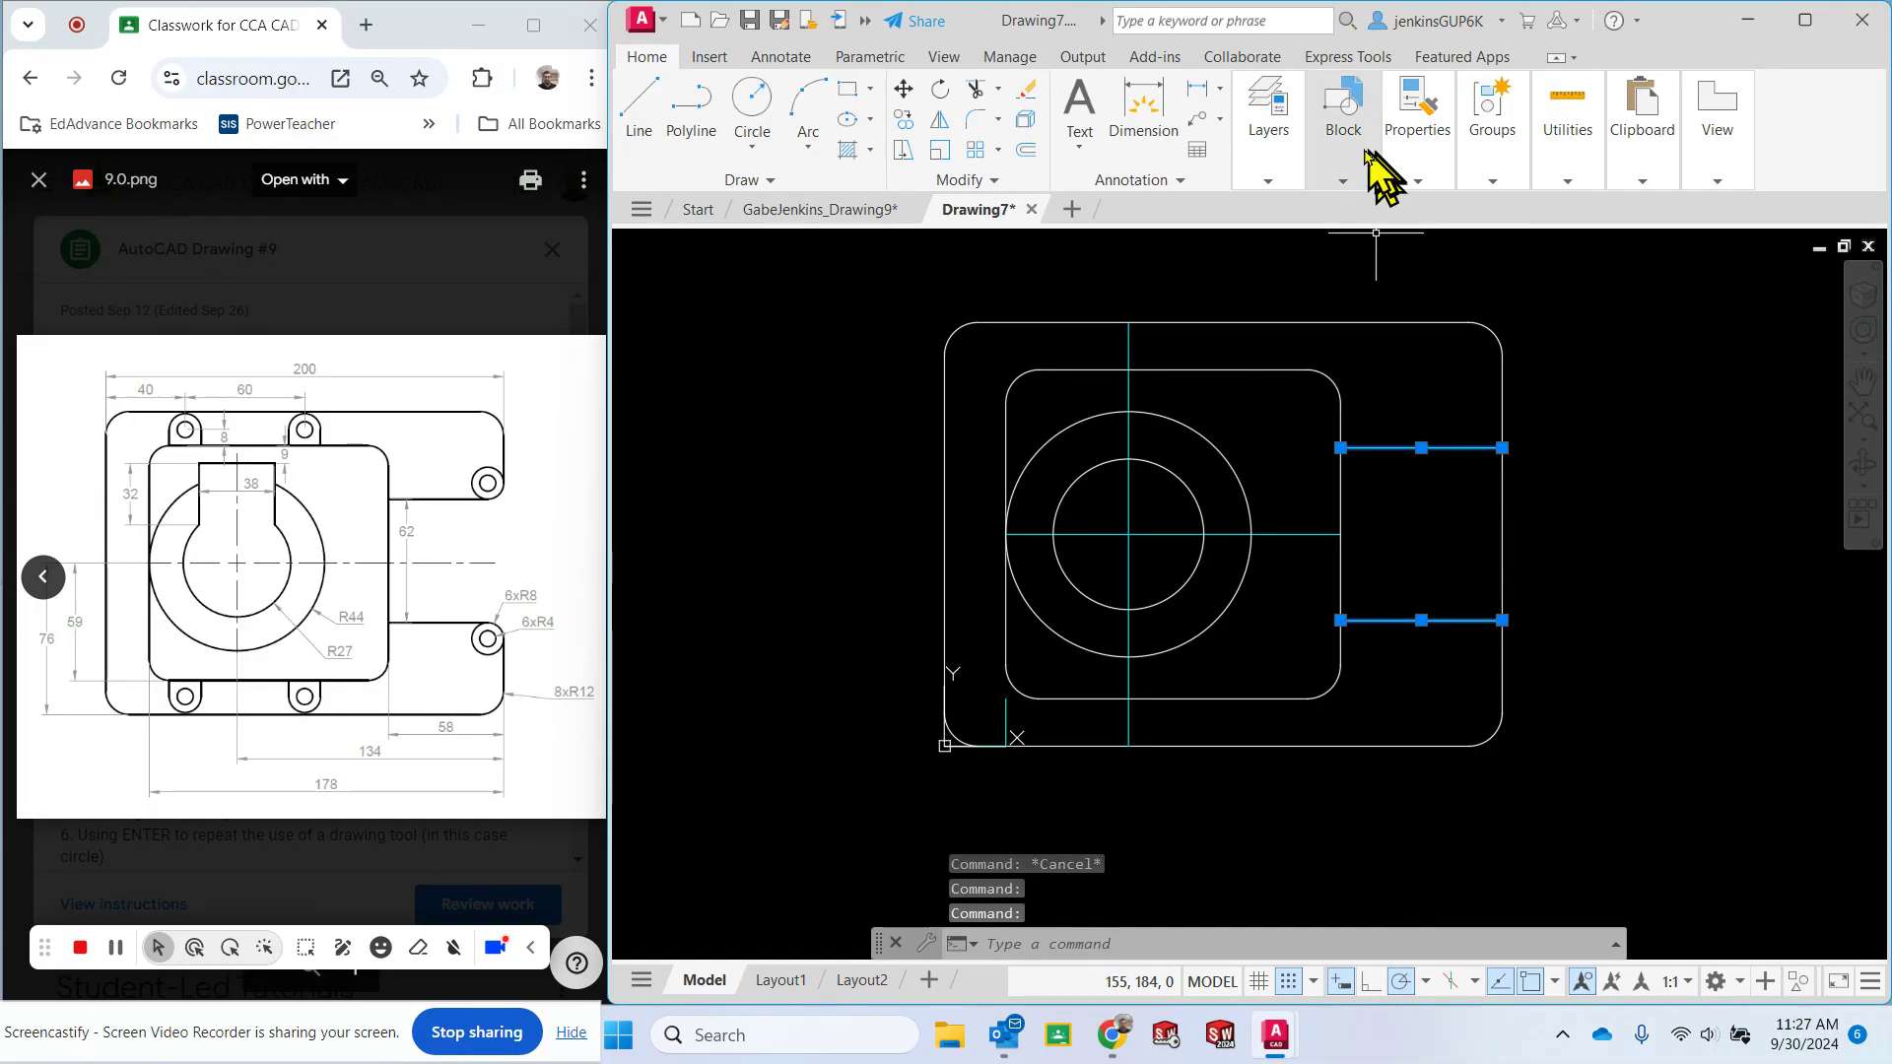
{"action": "left_click", "coordinate": [1268, 180]}
{"action": "left_click", "coordinate": [1451, 210]}
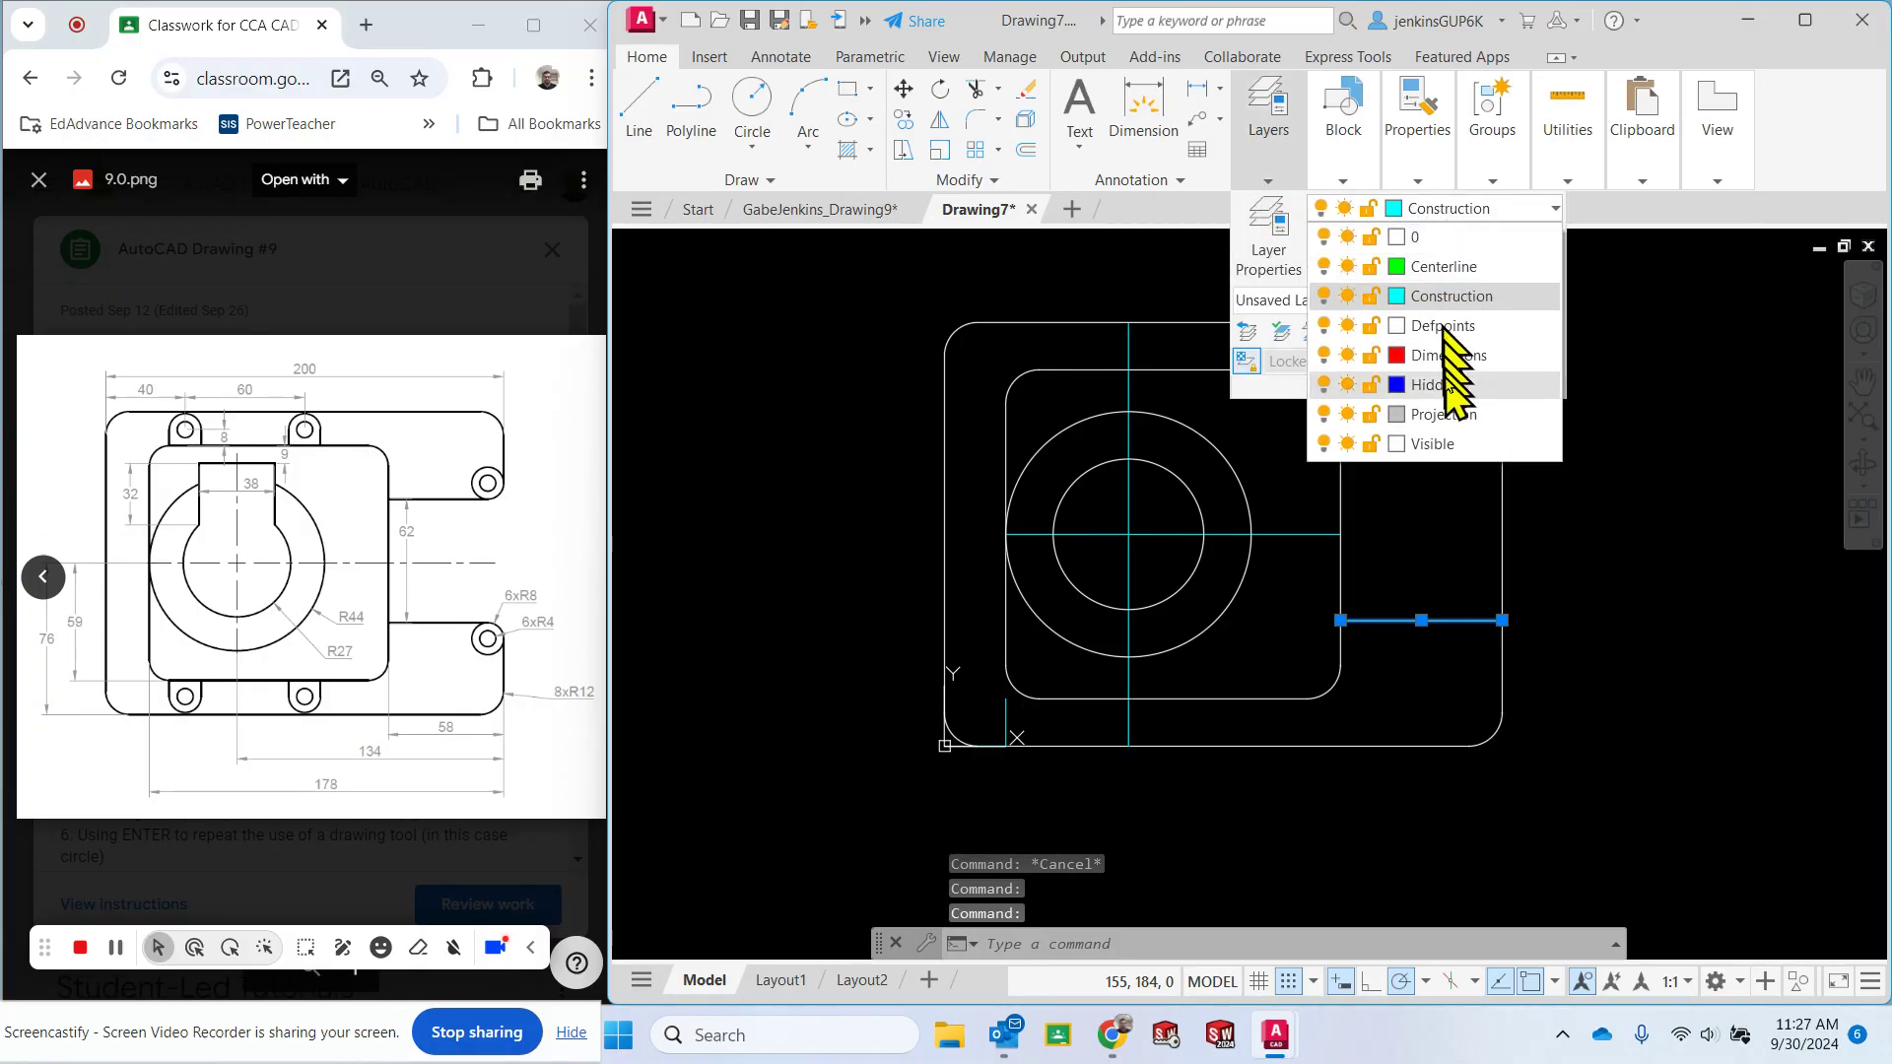
{"action": "left_click", "coordinate": [1449, 453]}
{"action": "key", "text": "Escape"}
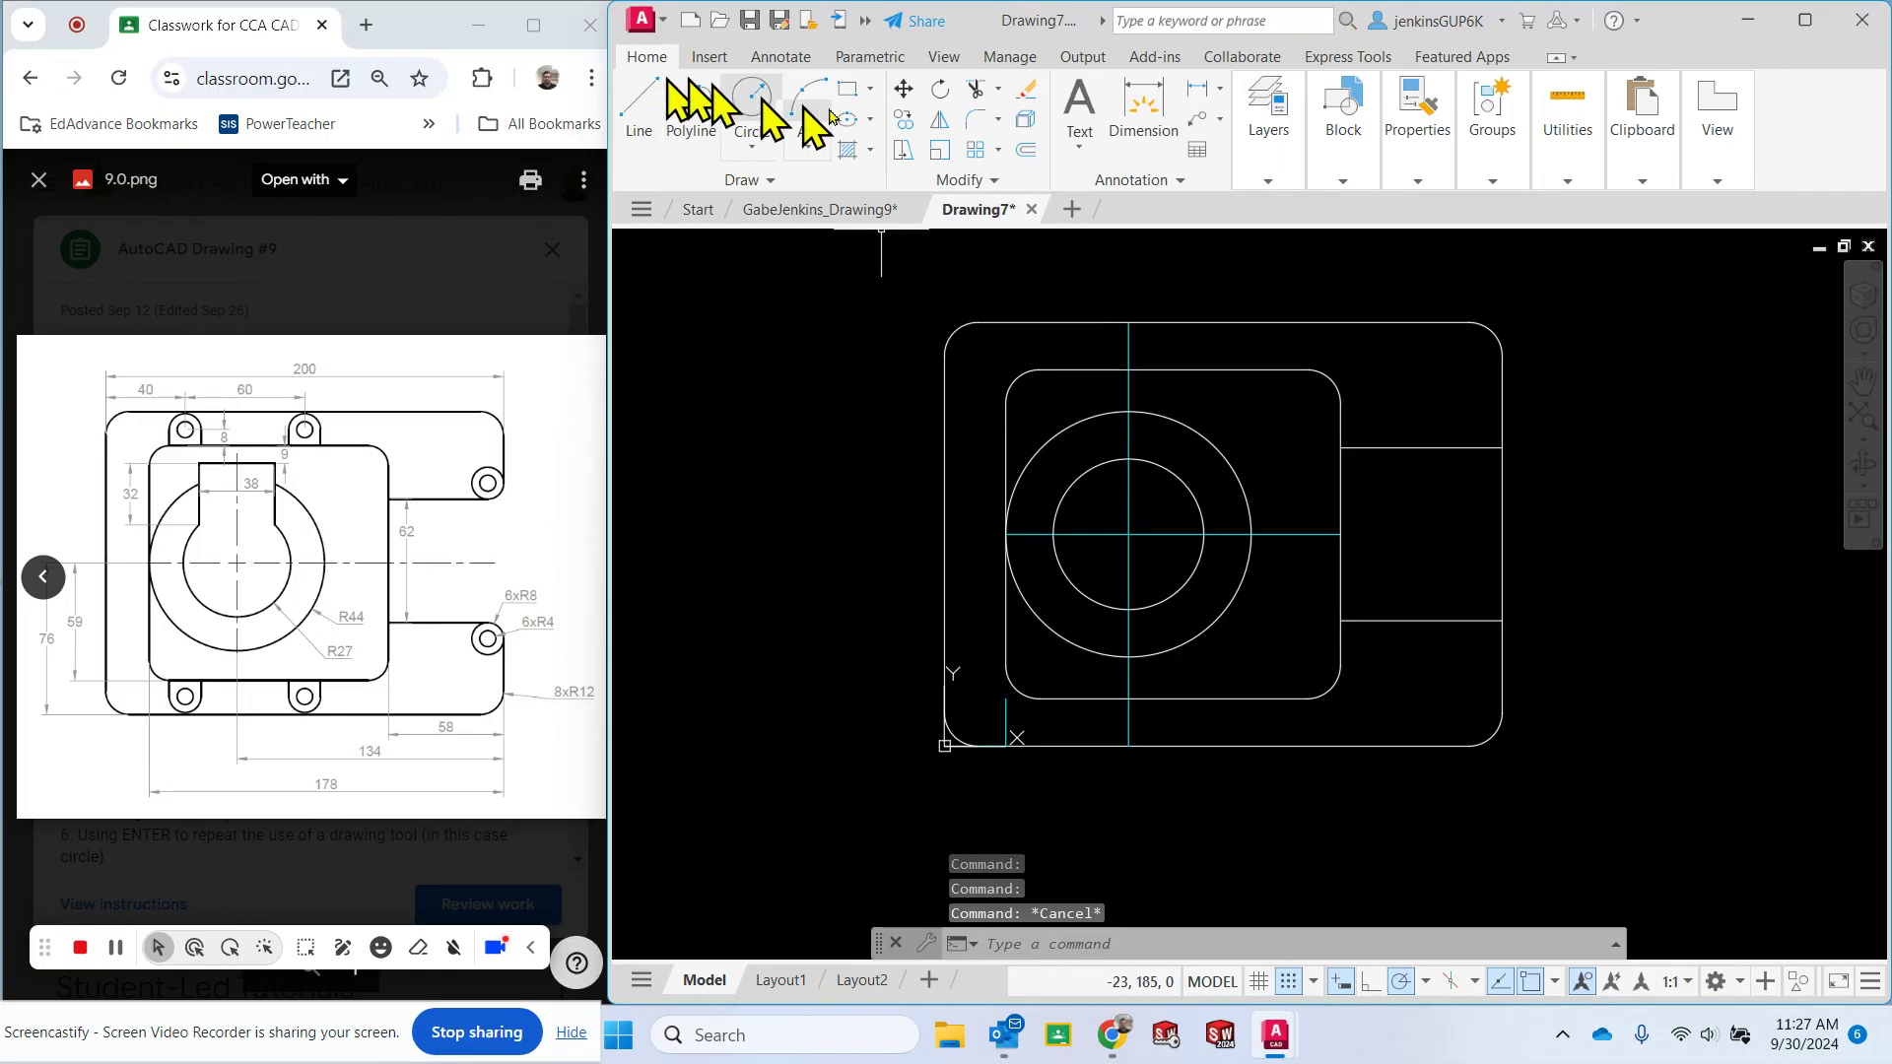
Trim away the outer rectangle's right edge between the two slot lines to open the slot.
{"action": "left_click", "coordinate": [976, 94]}
{"action": "mouse_move", "coordinate": [1436, 439]}
{"action": "left_mouse_down"}
{"action": "mouse_move", "coordinate": [1550, 528]}
{"action": "mouse_move", "coordinate": [1528, 535]}
{"action": "left_mouse_up"}
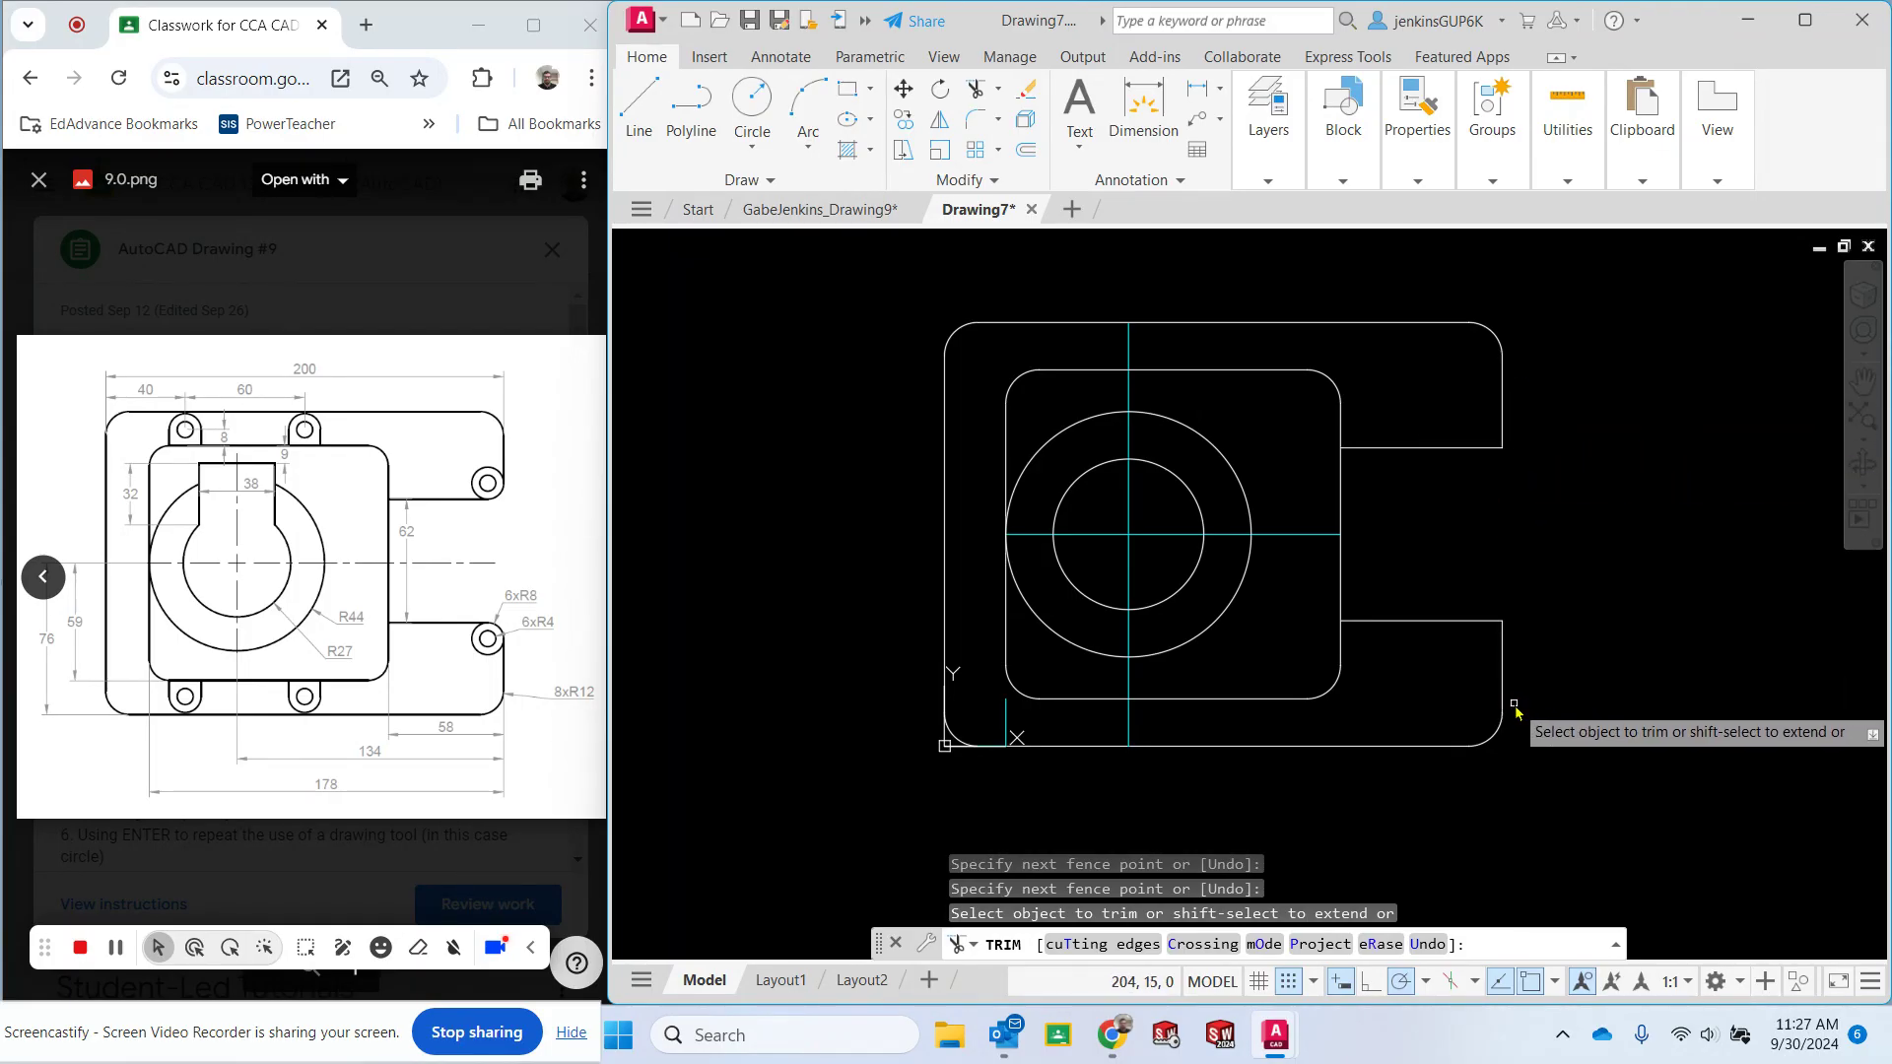
{"action": "key", "text": "Escape"}
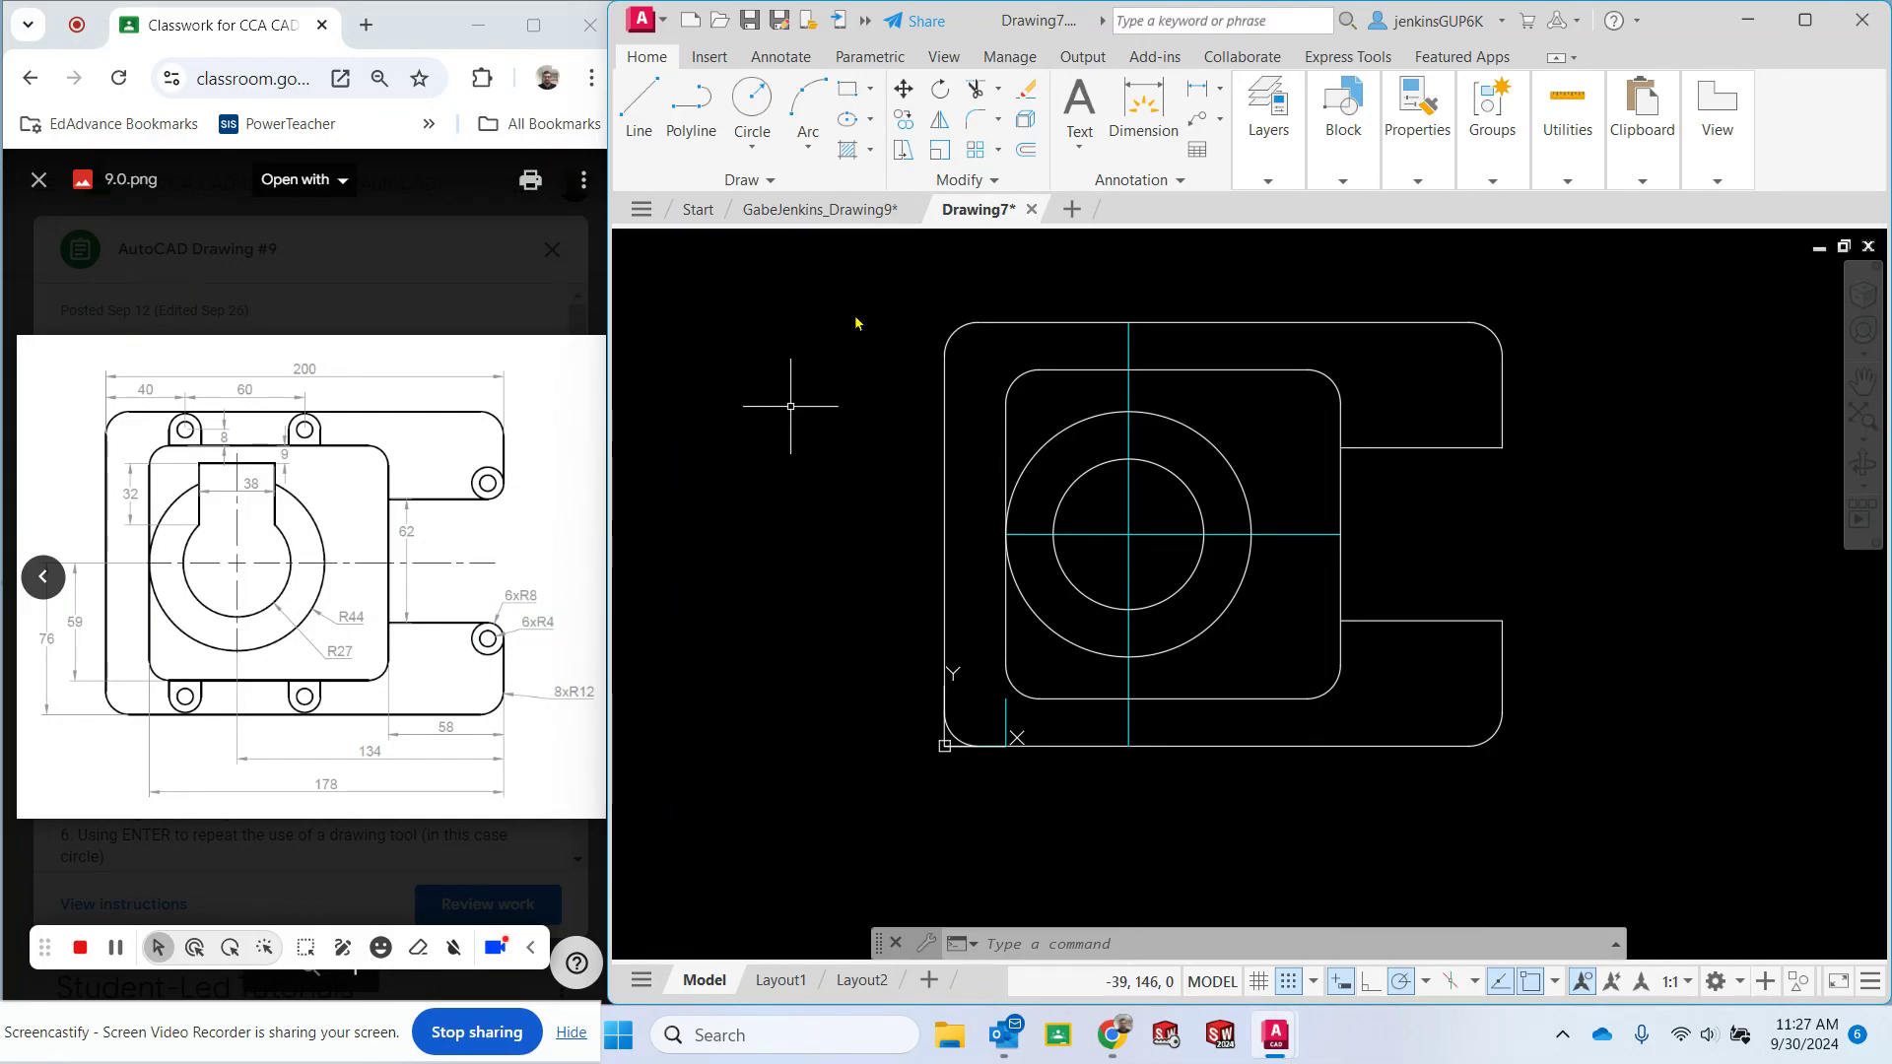
Fillet the two corners at the slot's open end with radius 8, on the upper and lower arms.
{"action": "left_click", "coordinate": [976, 120]}
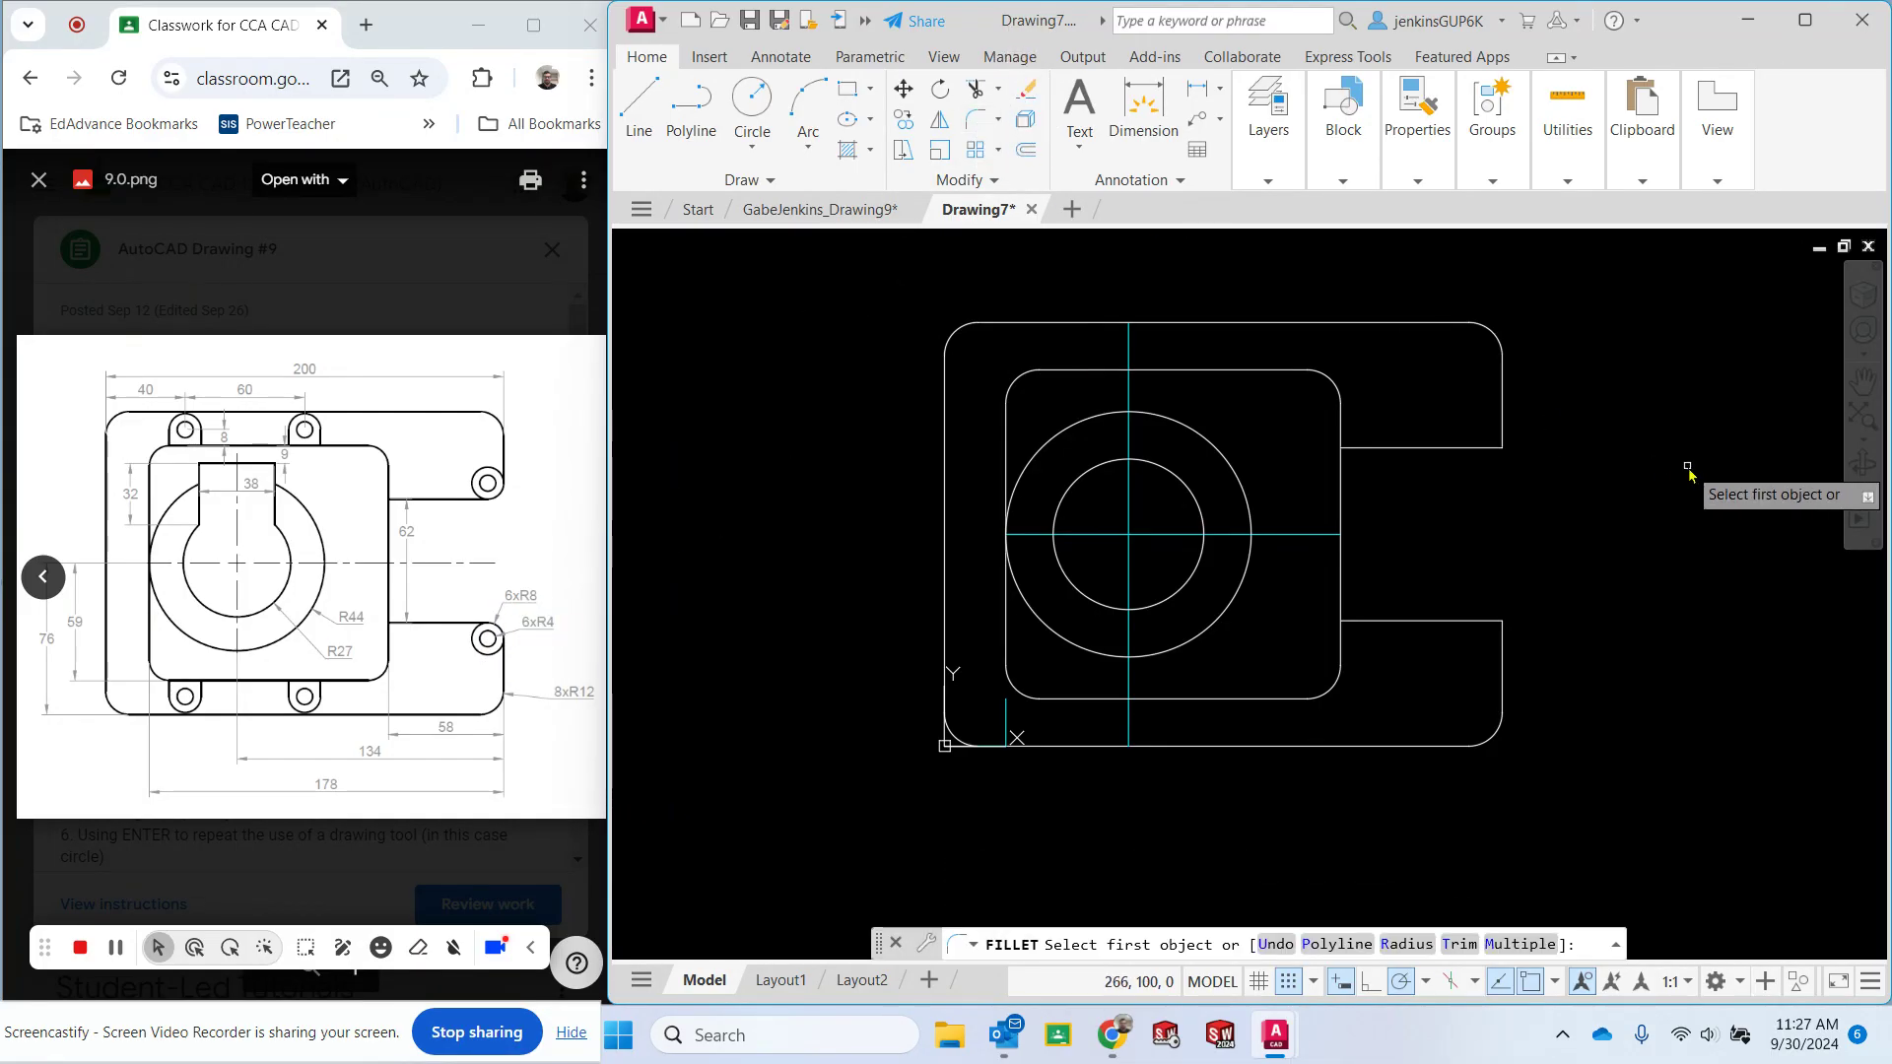
{"action": "type", "text": "r"}
{"action": "key", "text": "Return"}
{"action": "key", "text": "Return"}
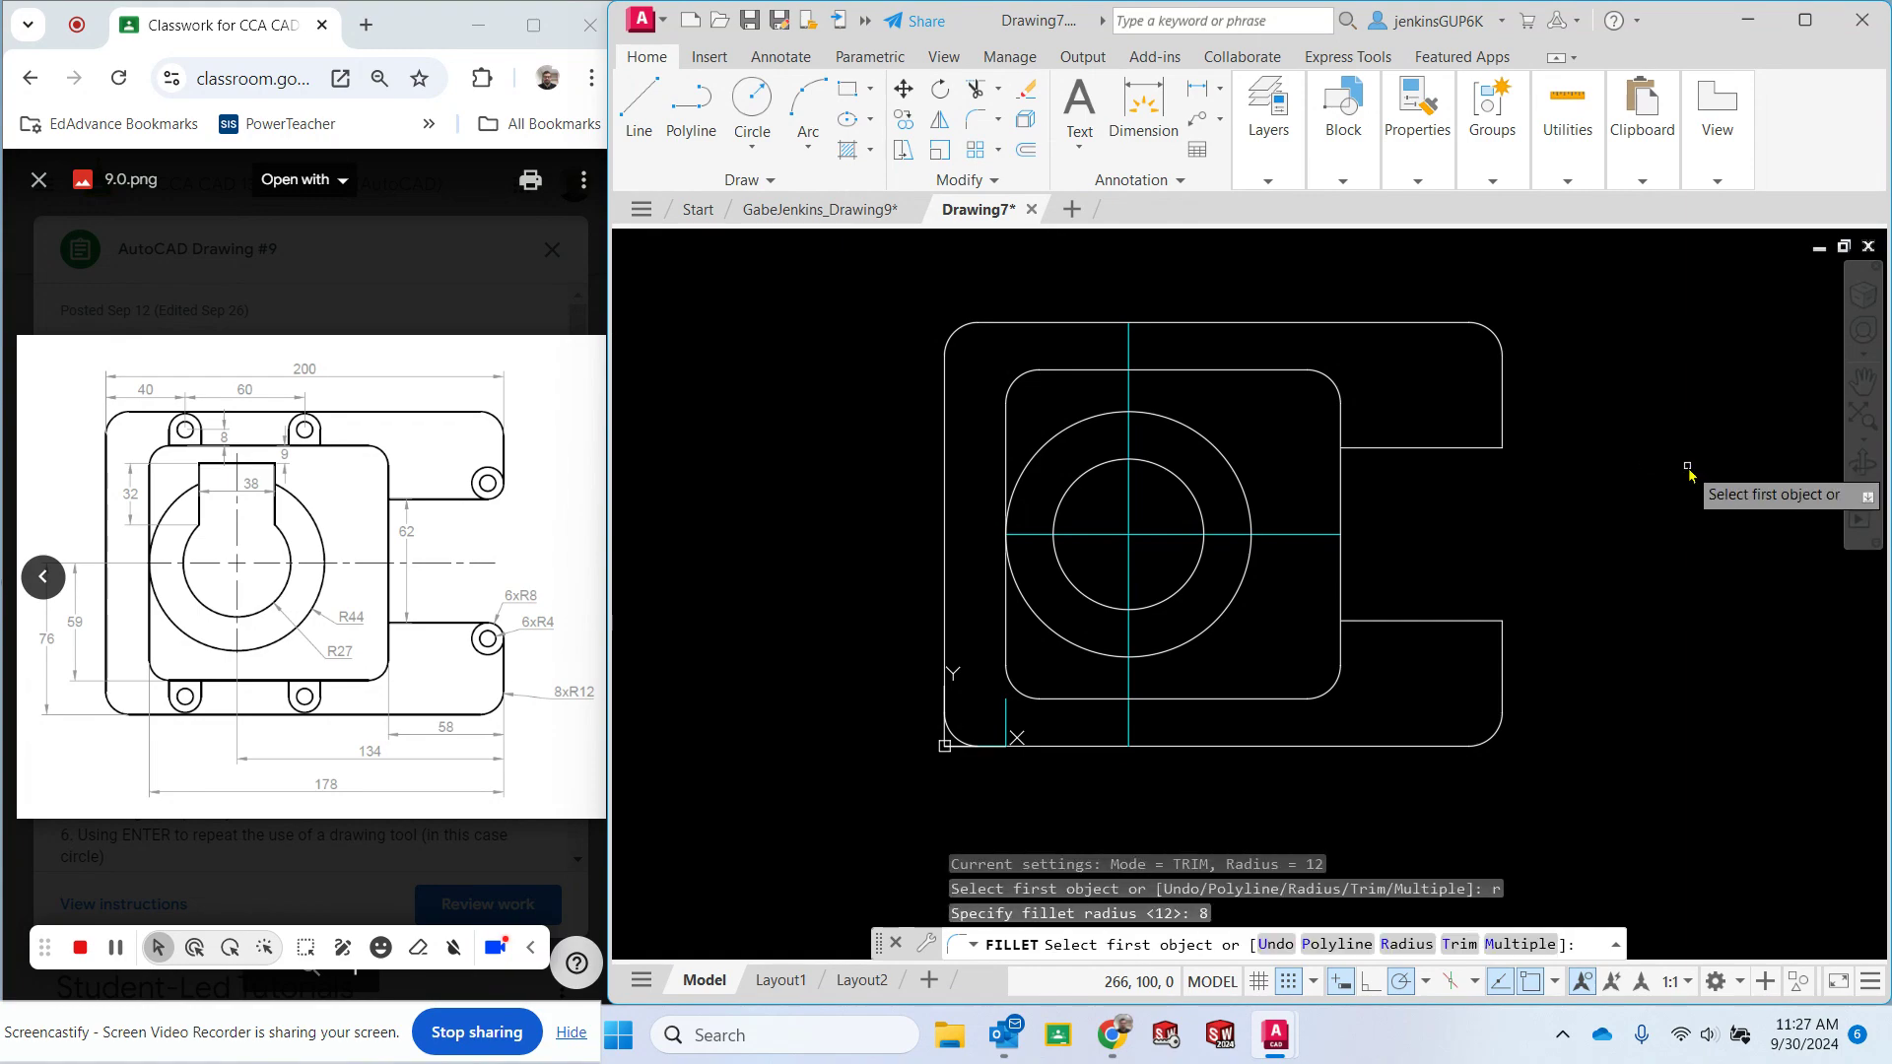
{"action": "left_click", "coordinate": [1502, 422]}
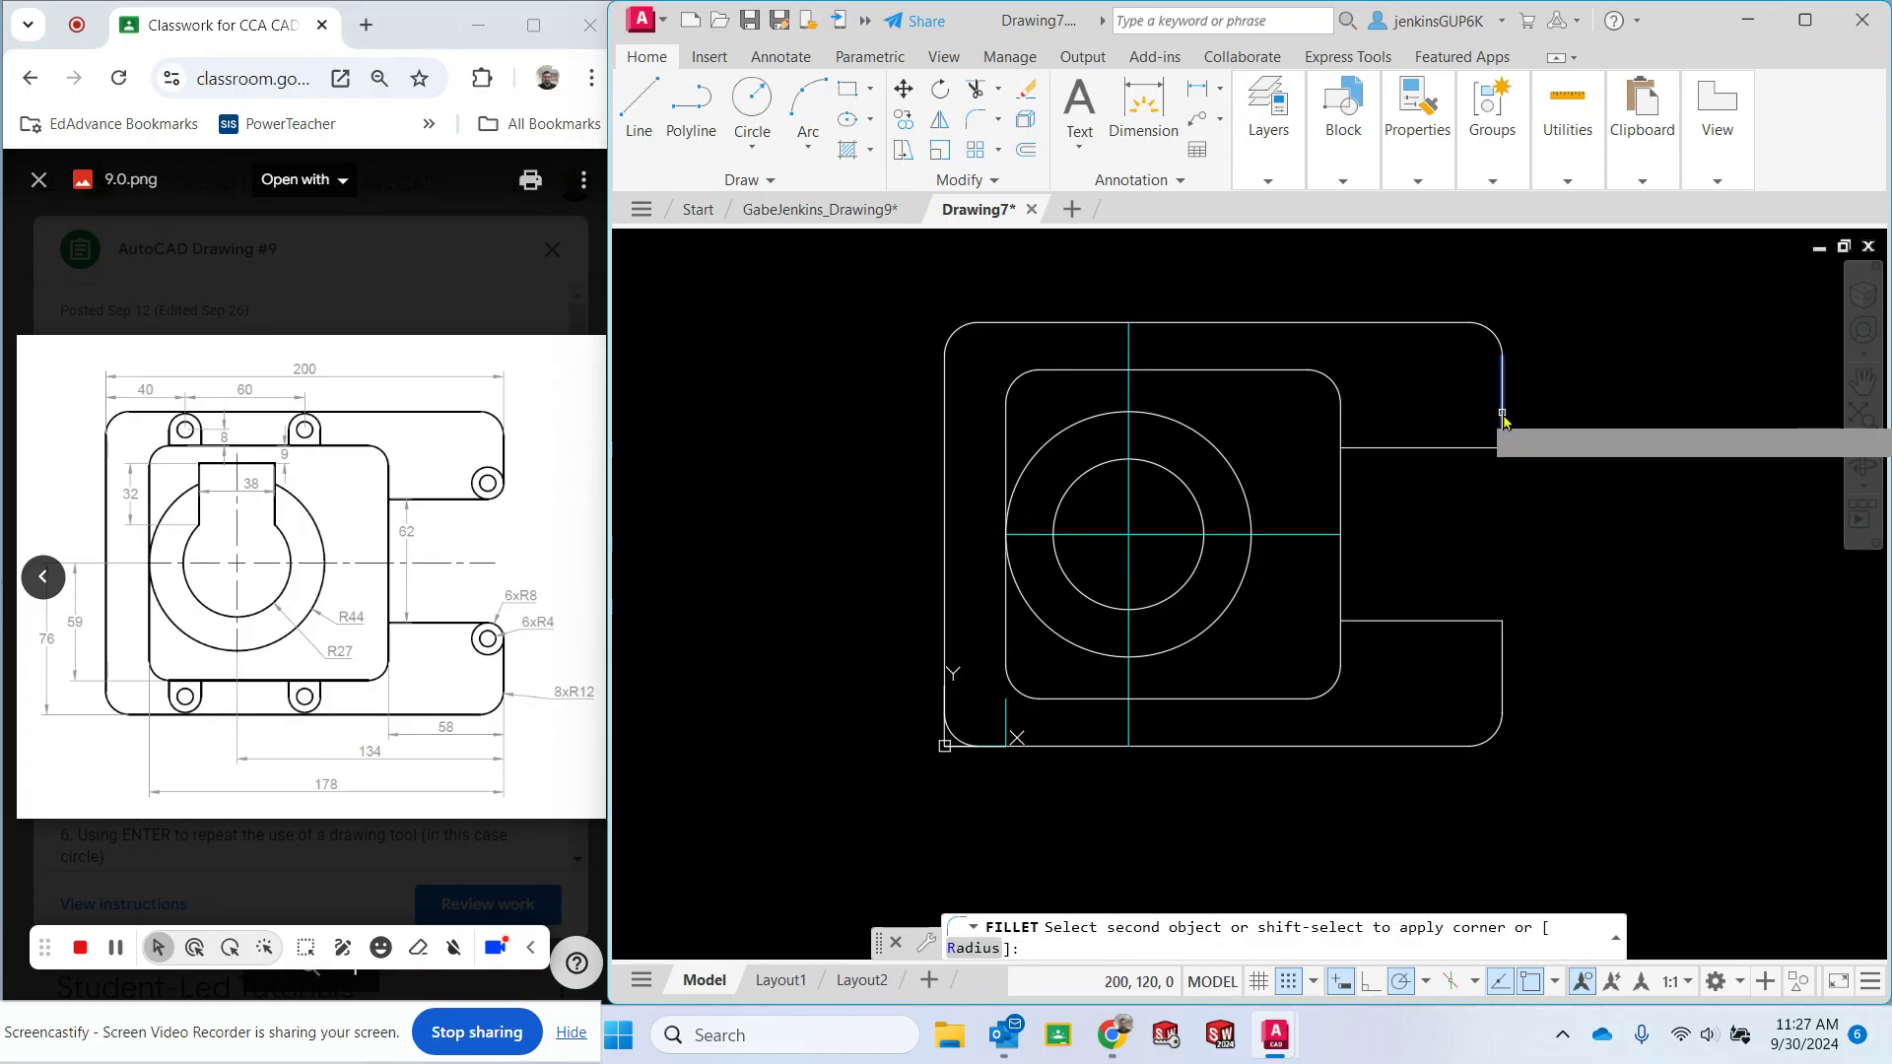
{"action": "left_click", "coordinate": [1466, 448]}
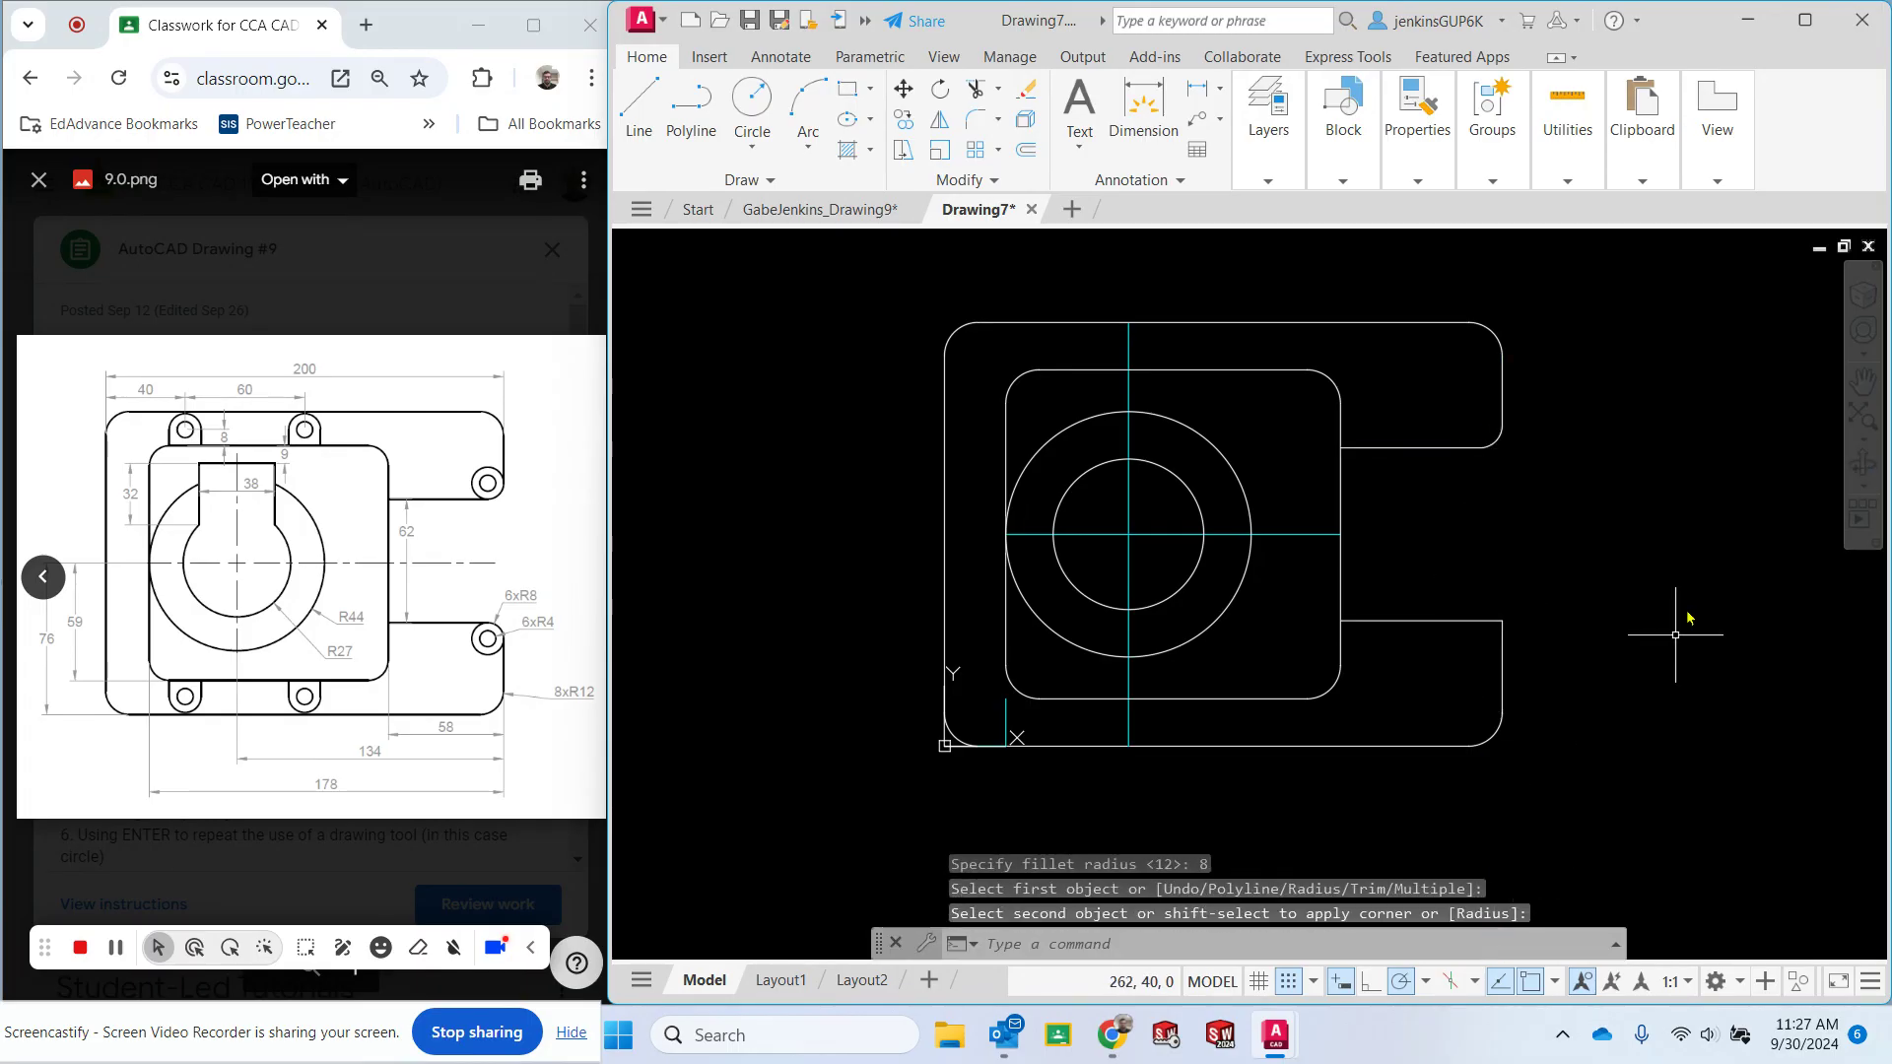
{"action": "left_click", "coordinate": [974, 120]}
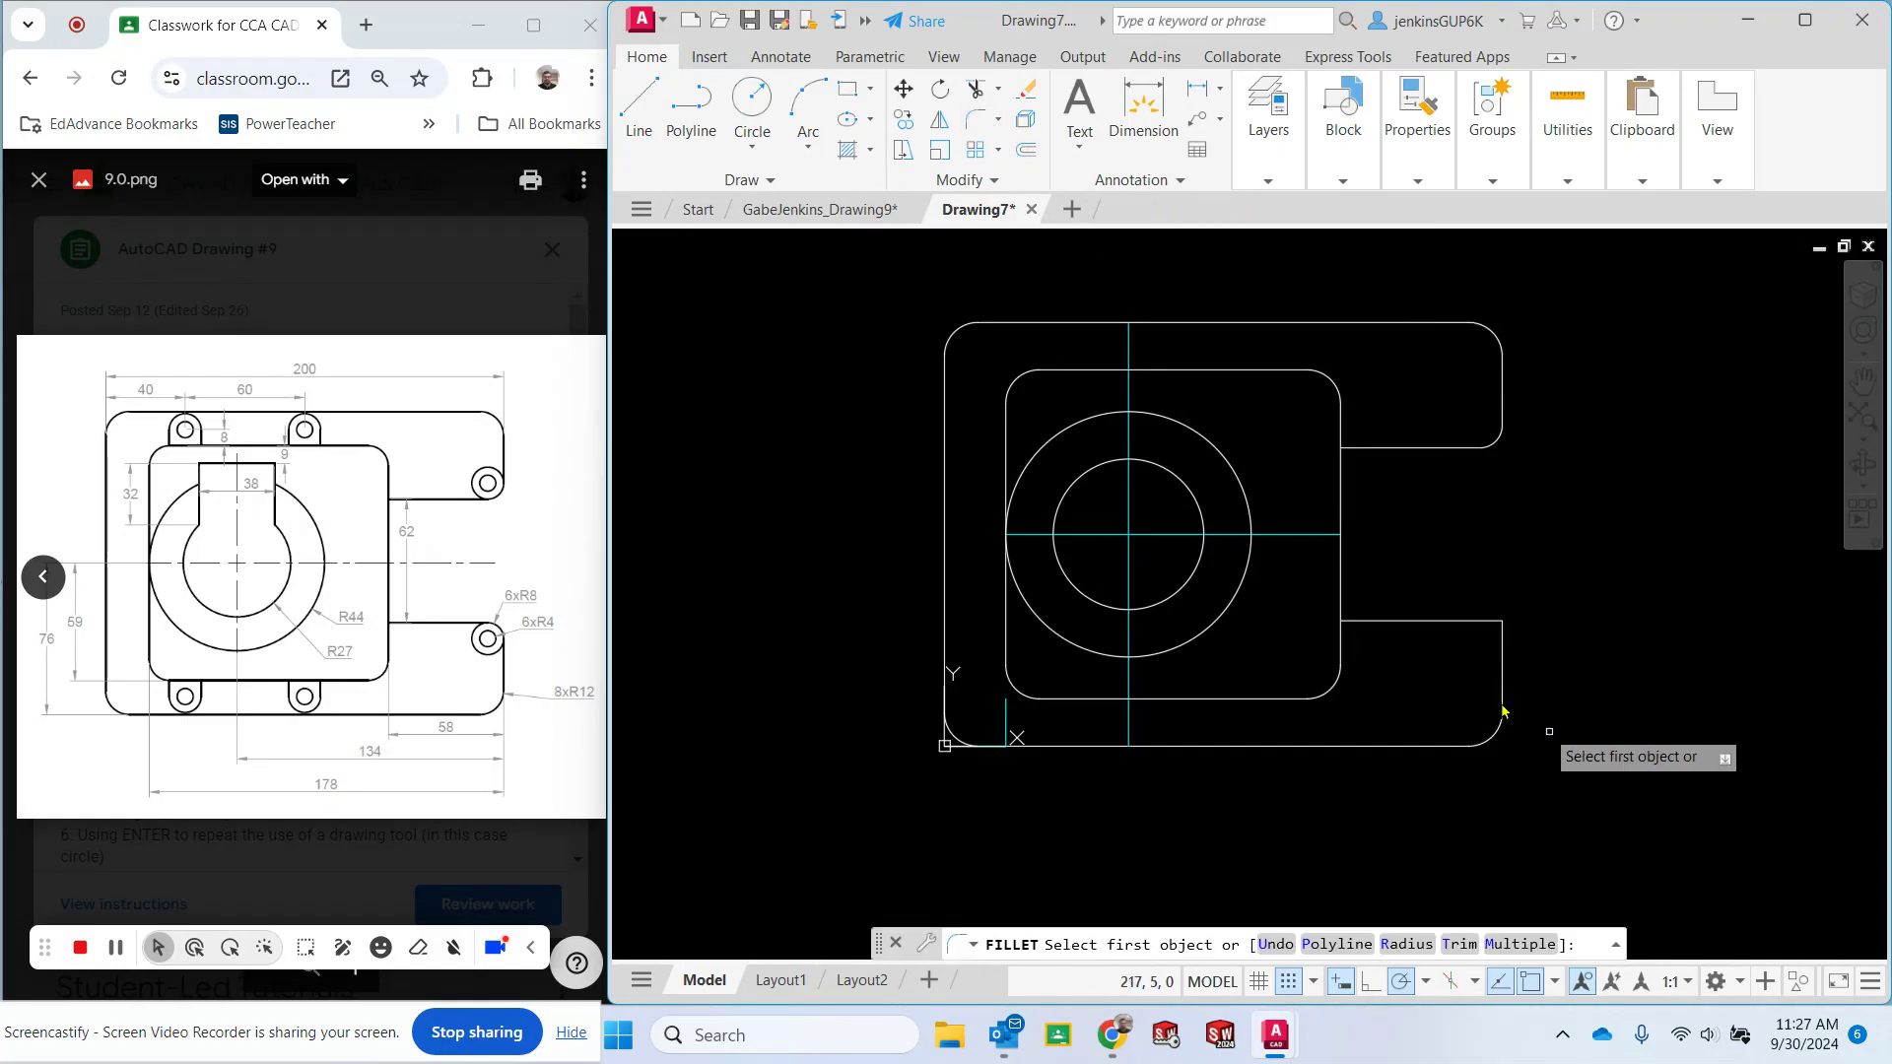
{"action": "left_click", "coordinate": [1433, 625]}
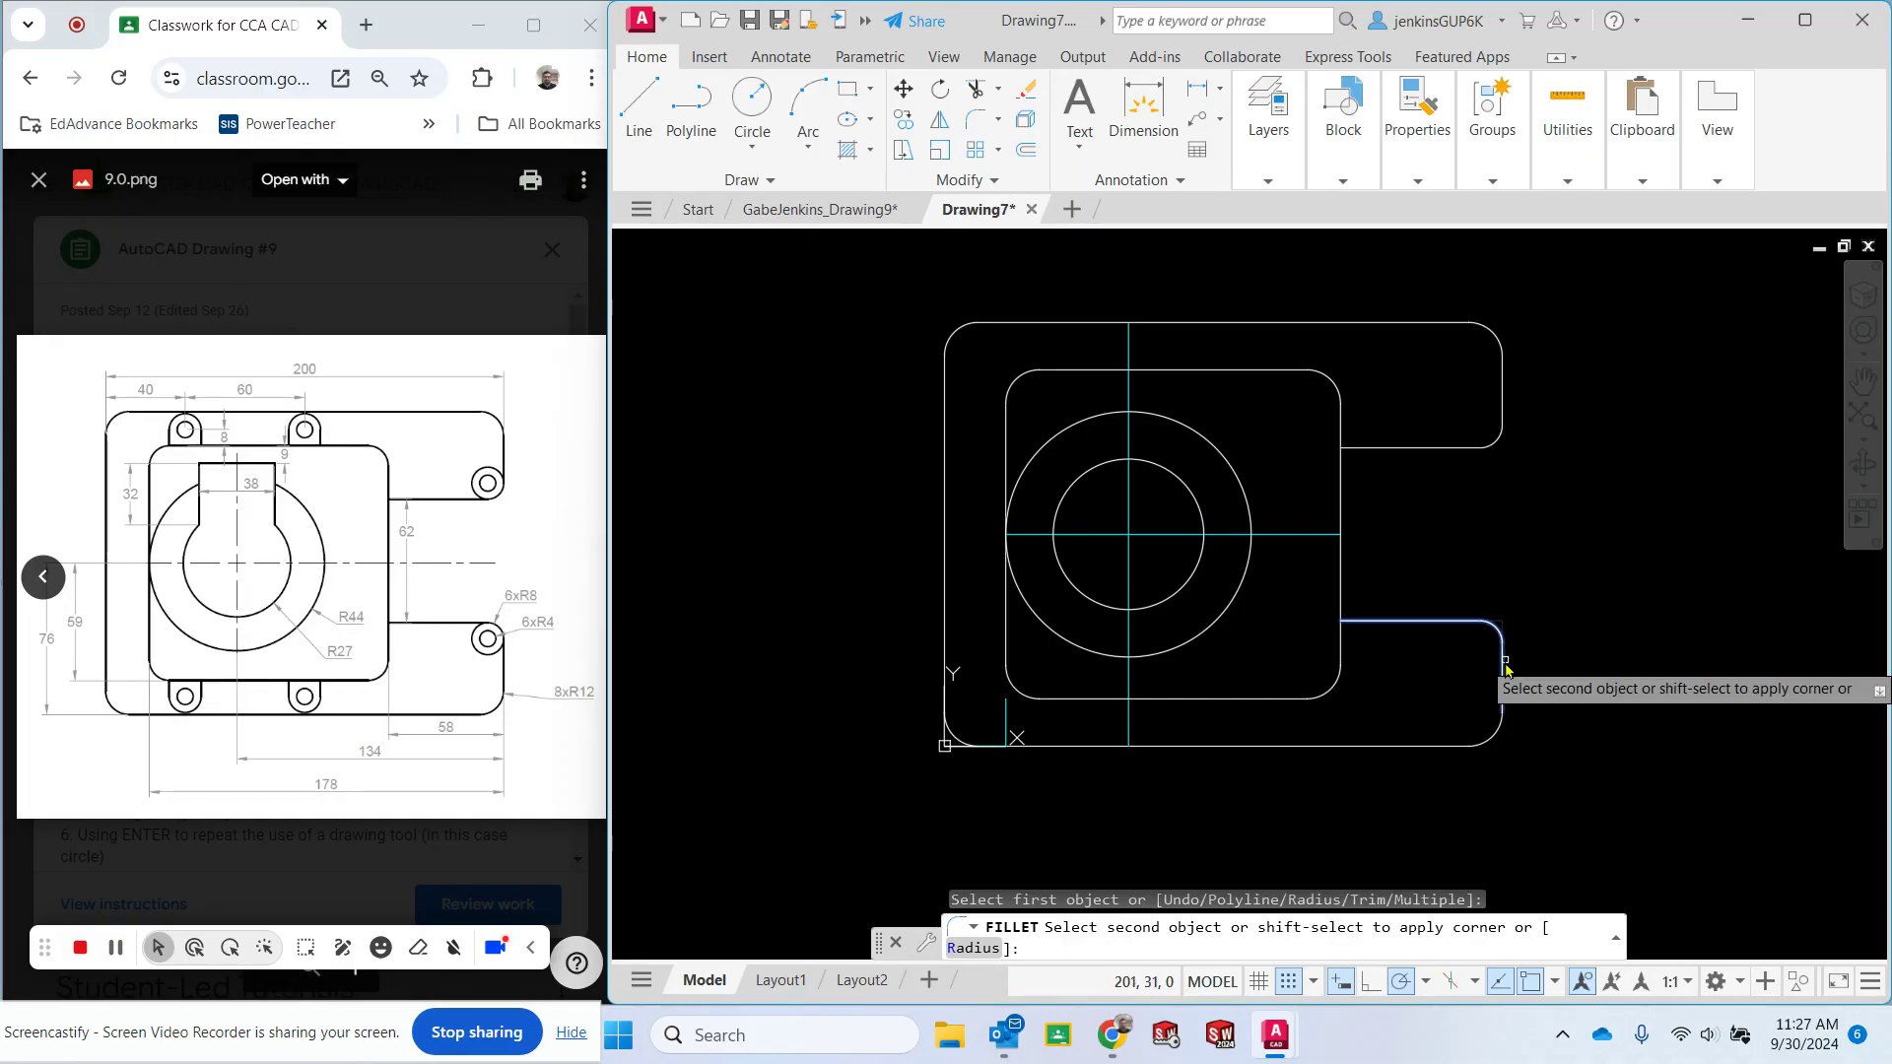
{"action": "left_click", "coordinate": [1502, 663]}
{"action": "key", "text": "Escape"}
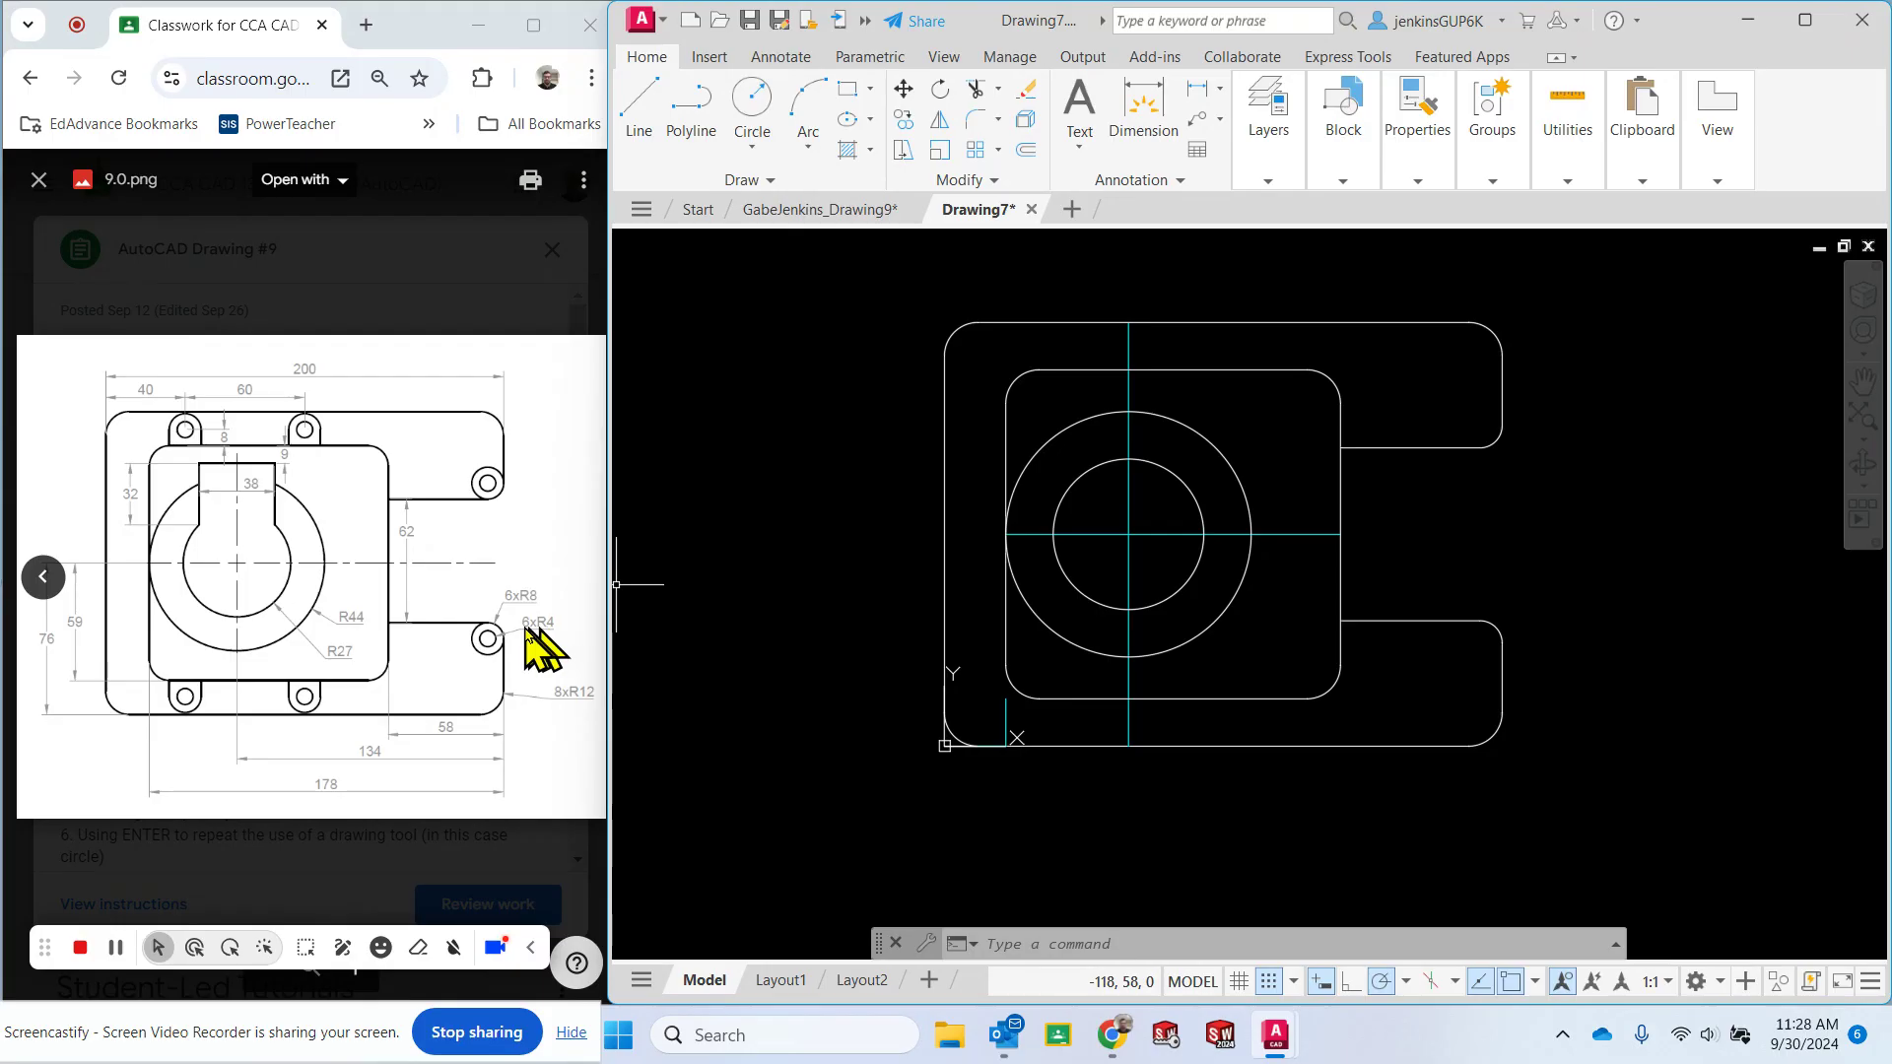
Draw a circle of radius 4 centred on the fillet at the lower arm's slot corner.
{"action": "left_click", "coordinate": [759, 115]}
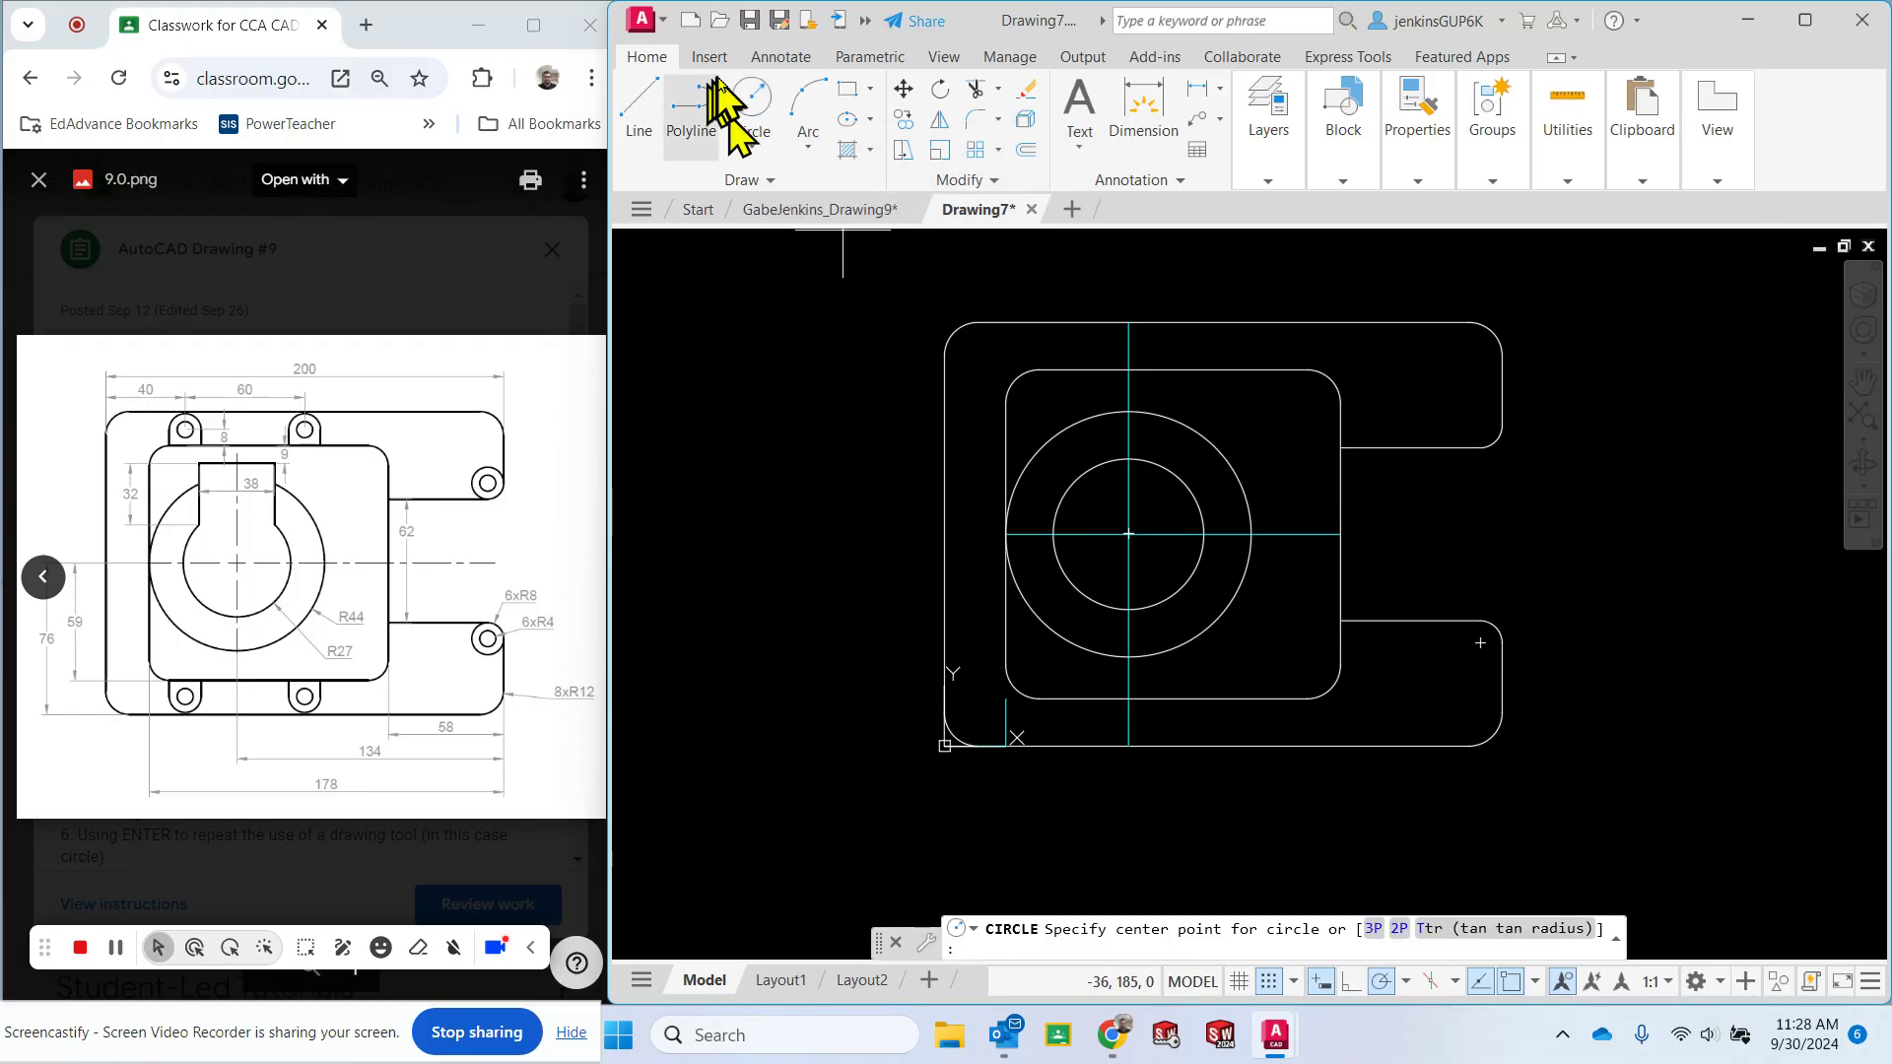
{"action": "left_click", "coordinate": [1485, 651]}
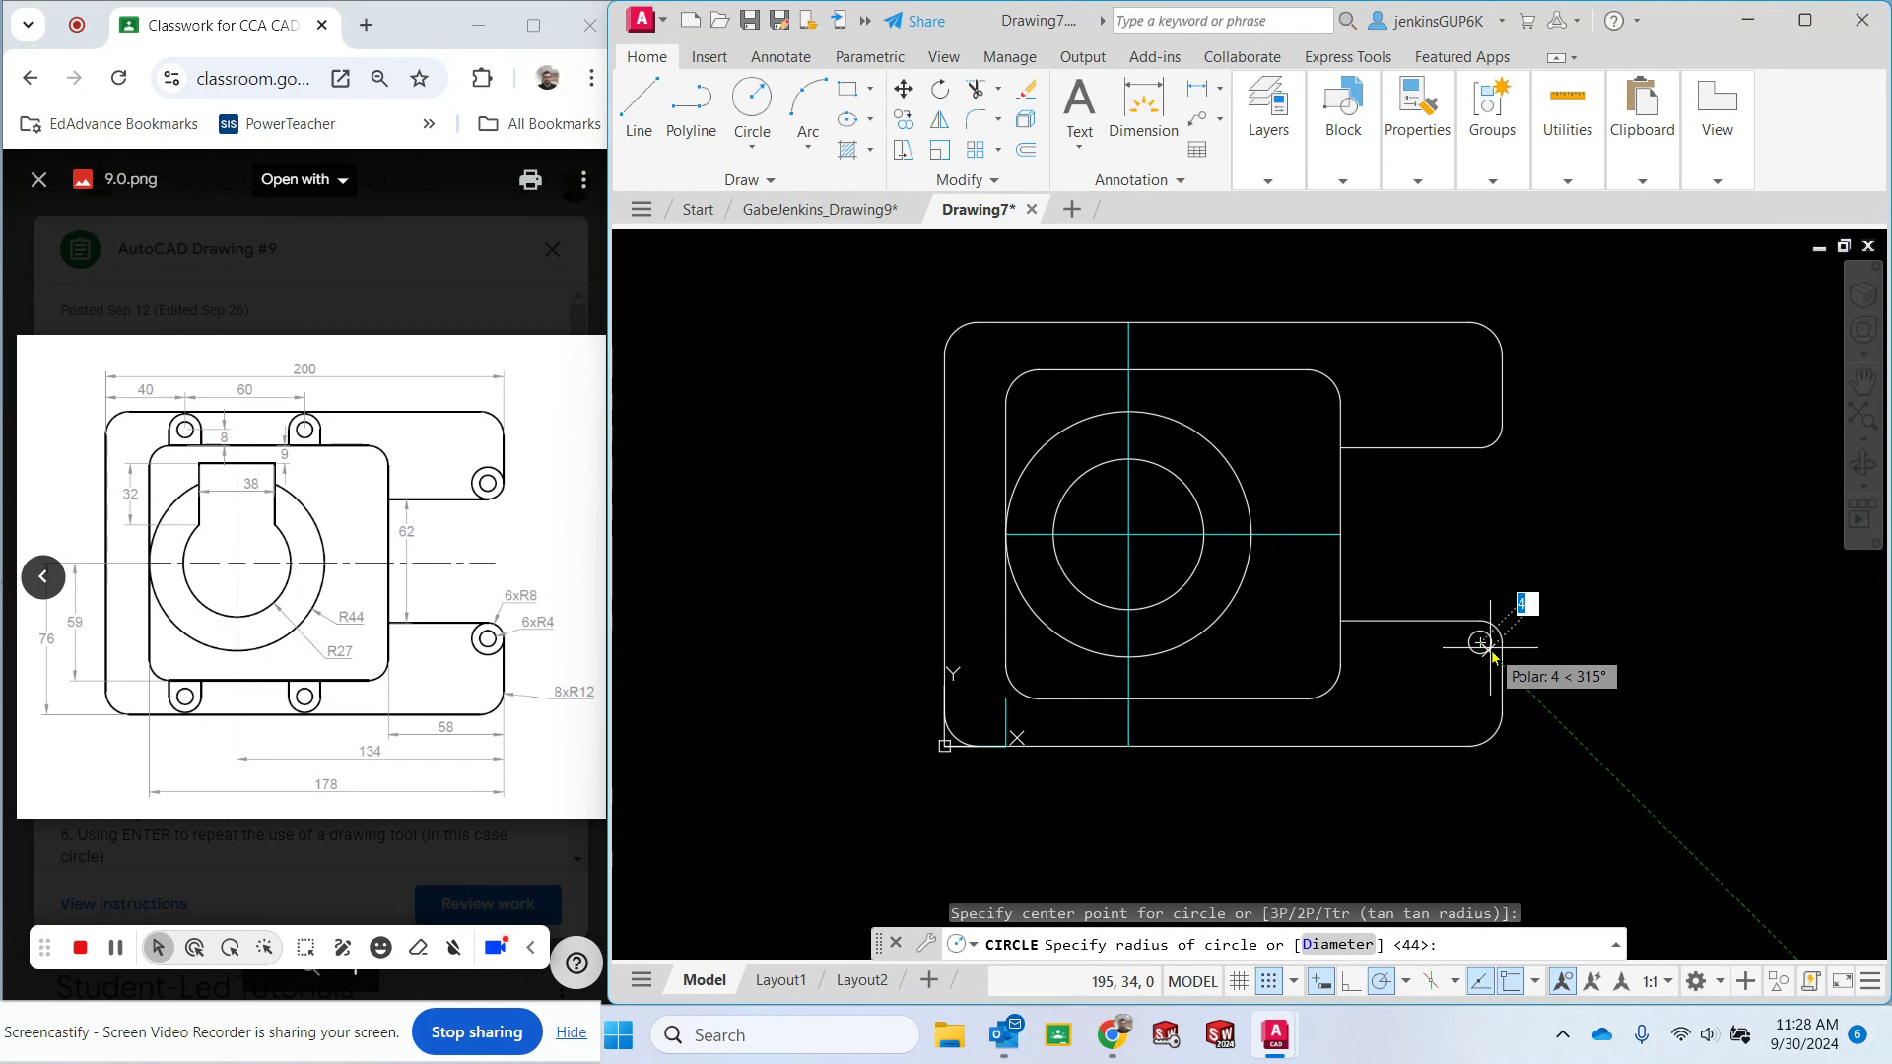
{"action": "type", "text": "4"}
{"action": "key", "text": "Return"}
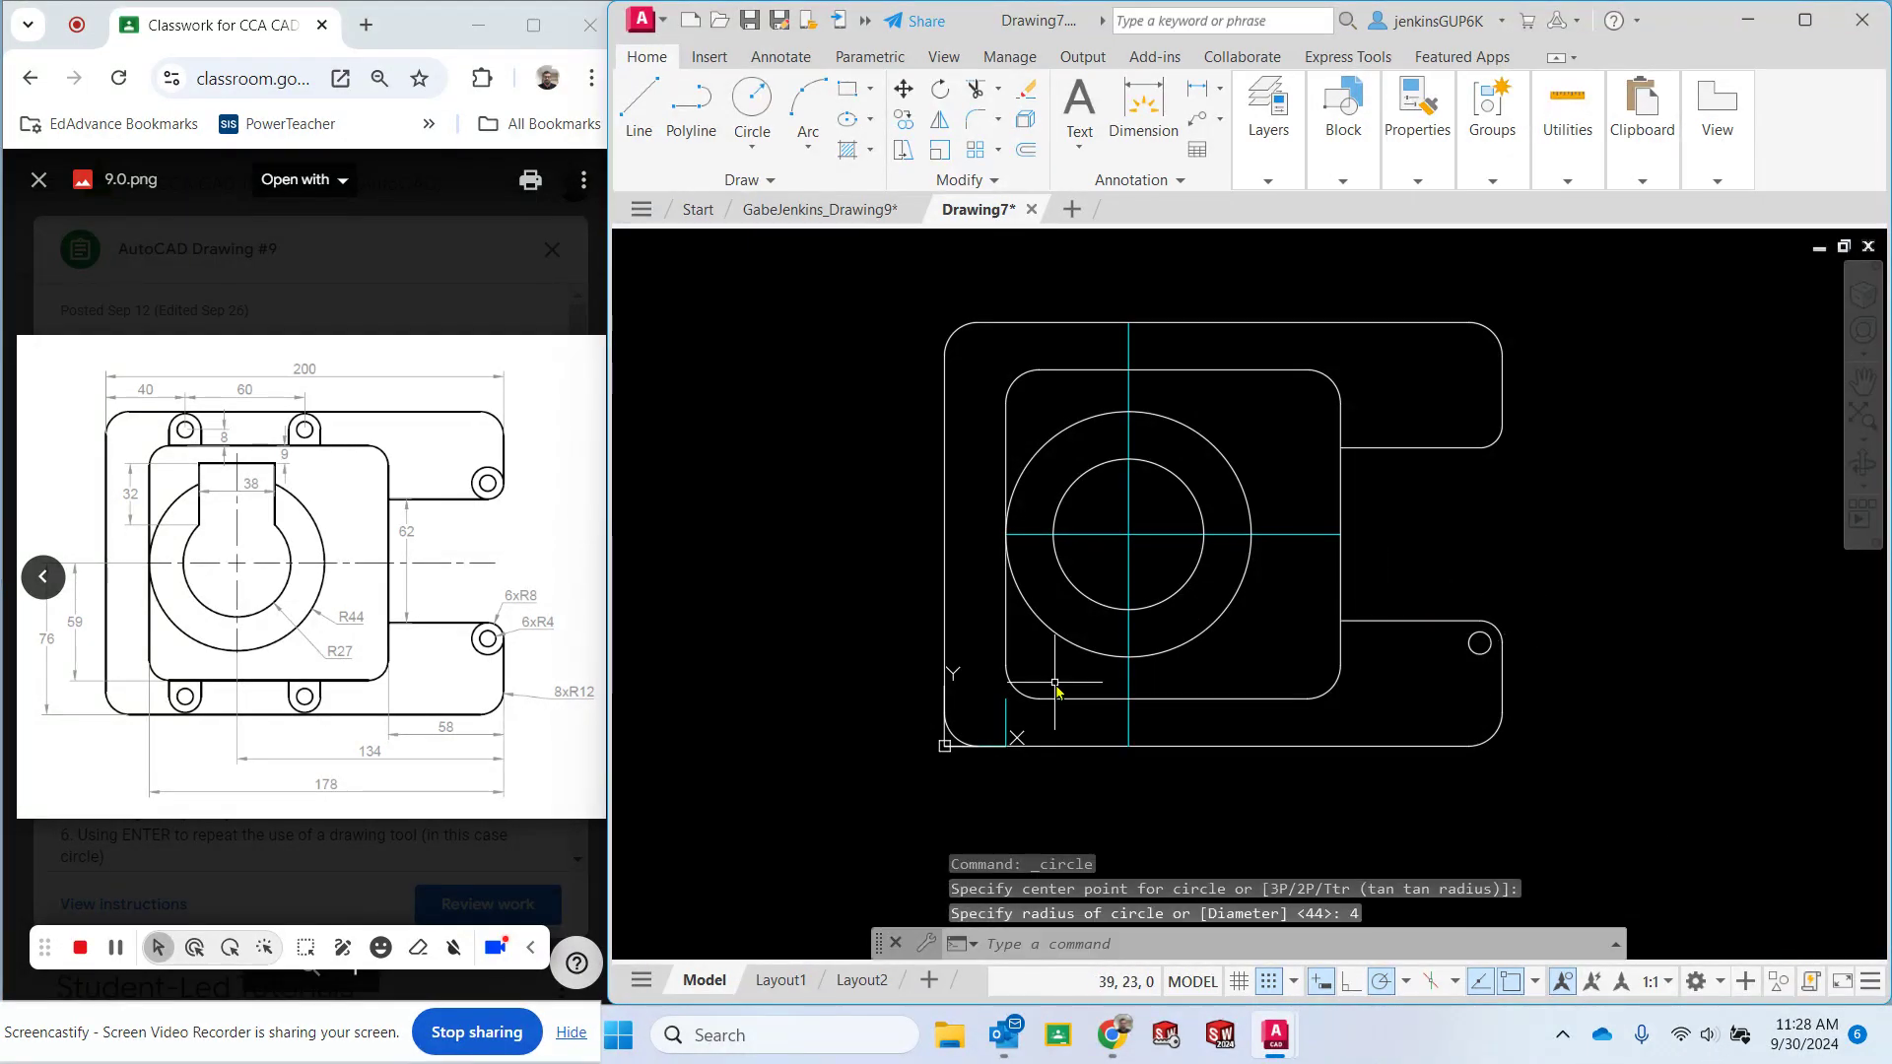
{"action": "left_click", "coordinate": [759, 104]}
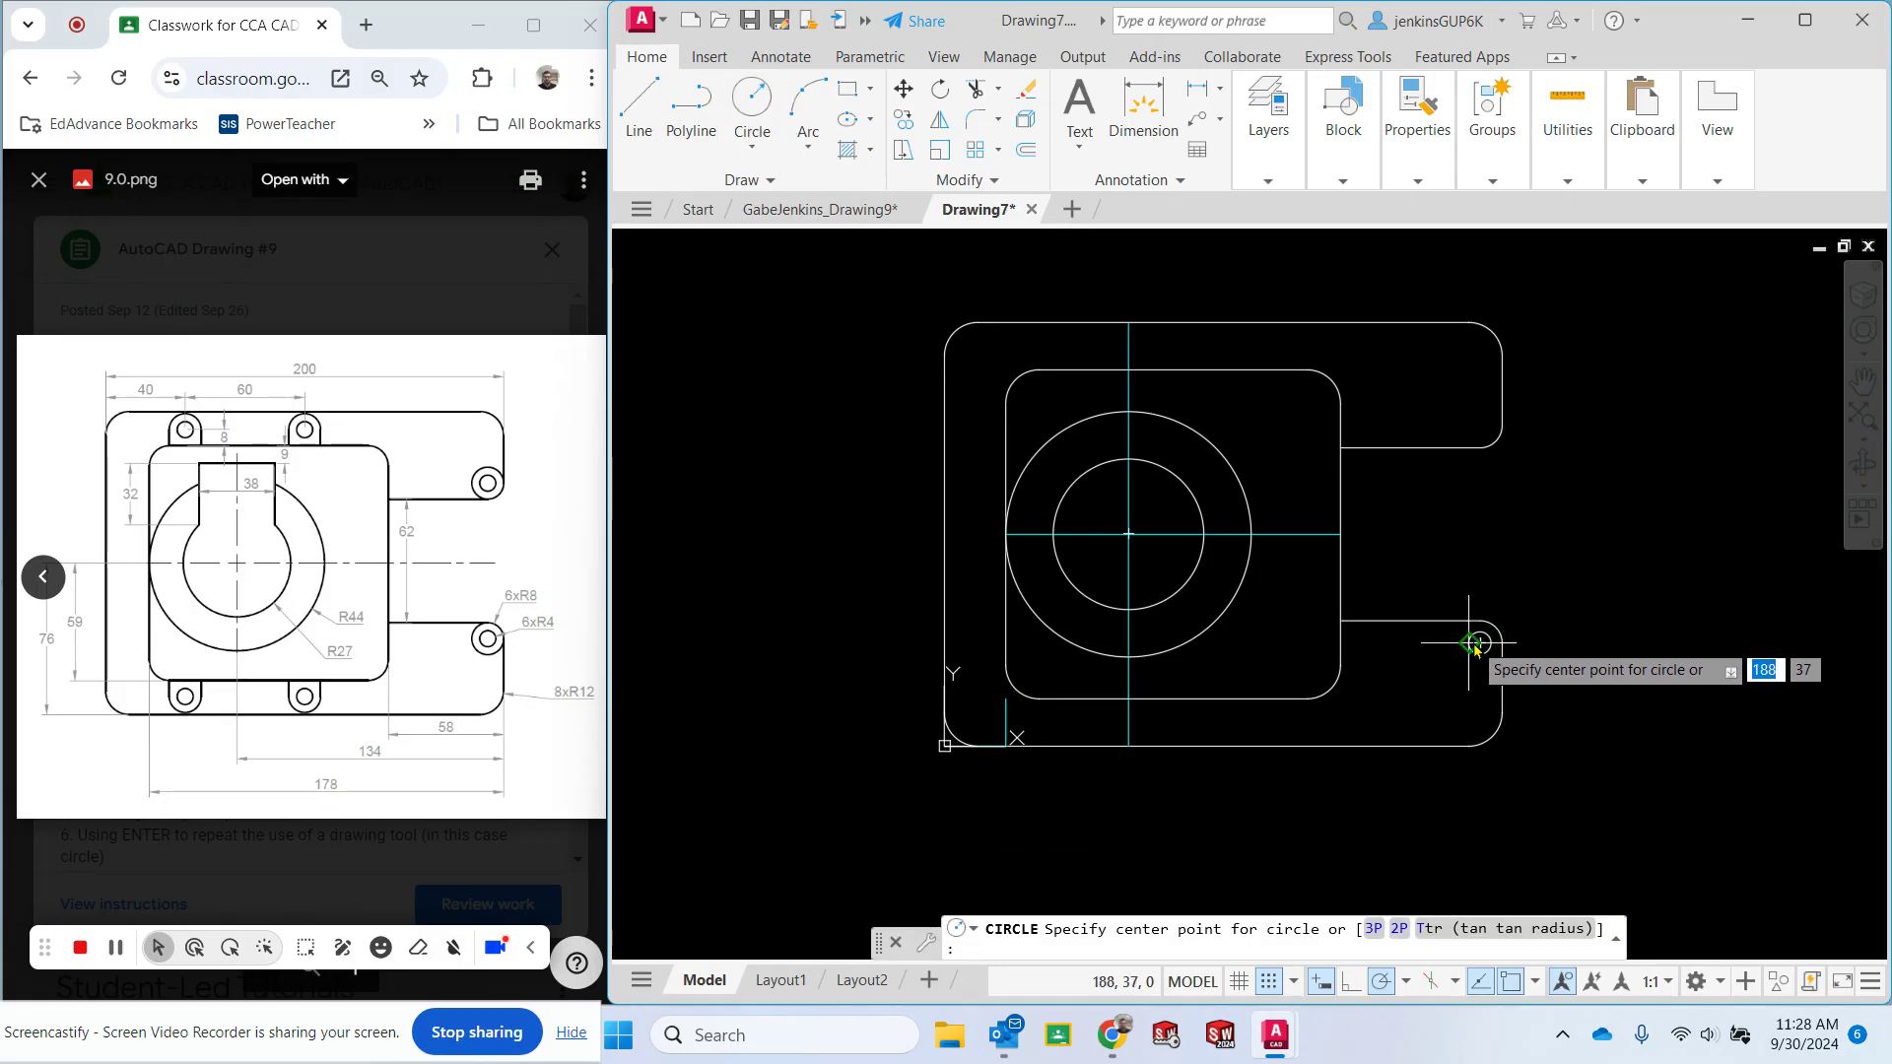
{"action": "left_click", "coordinate": [1477, 646]}
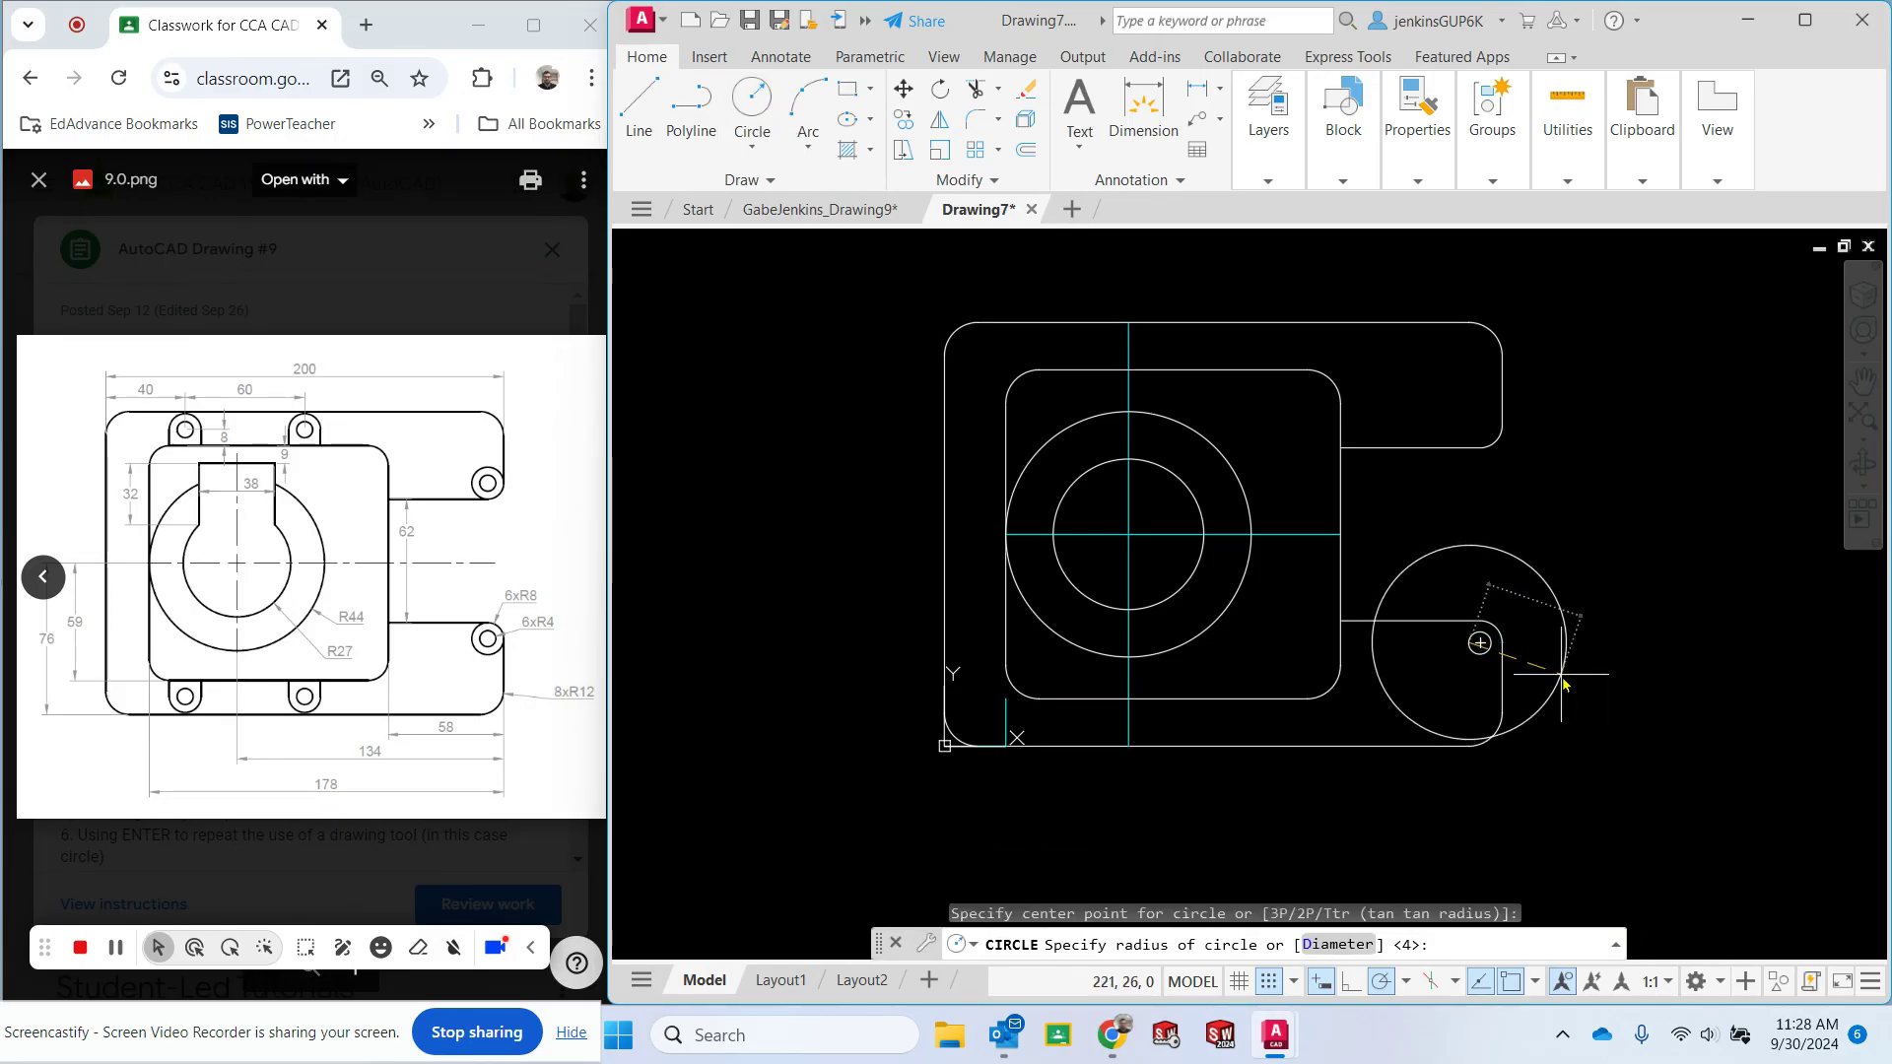
{"action": "key", "text": "Escape"}
Draw a circle of radius 8 concentric with the small hole on the lower arm.
{"action": "left_click", "coordinate": [755, 101]}
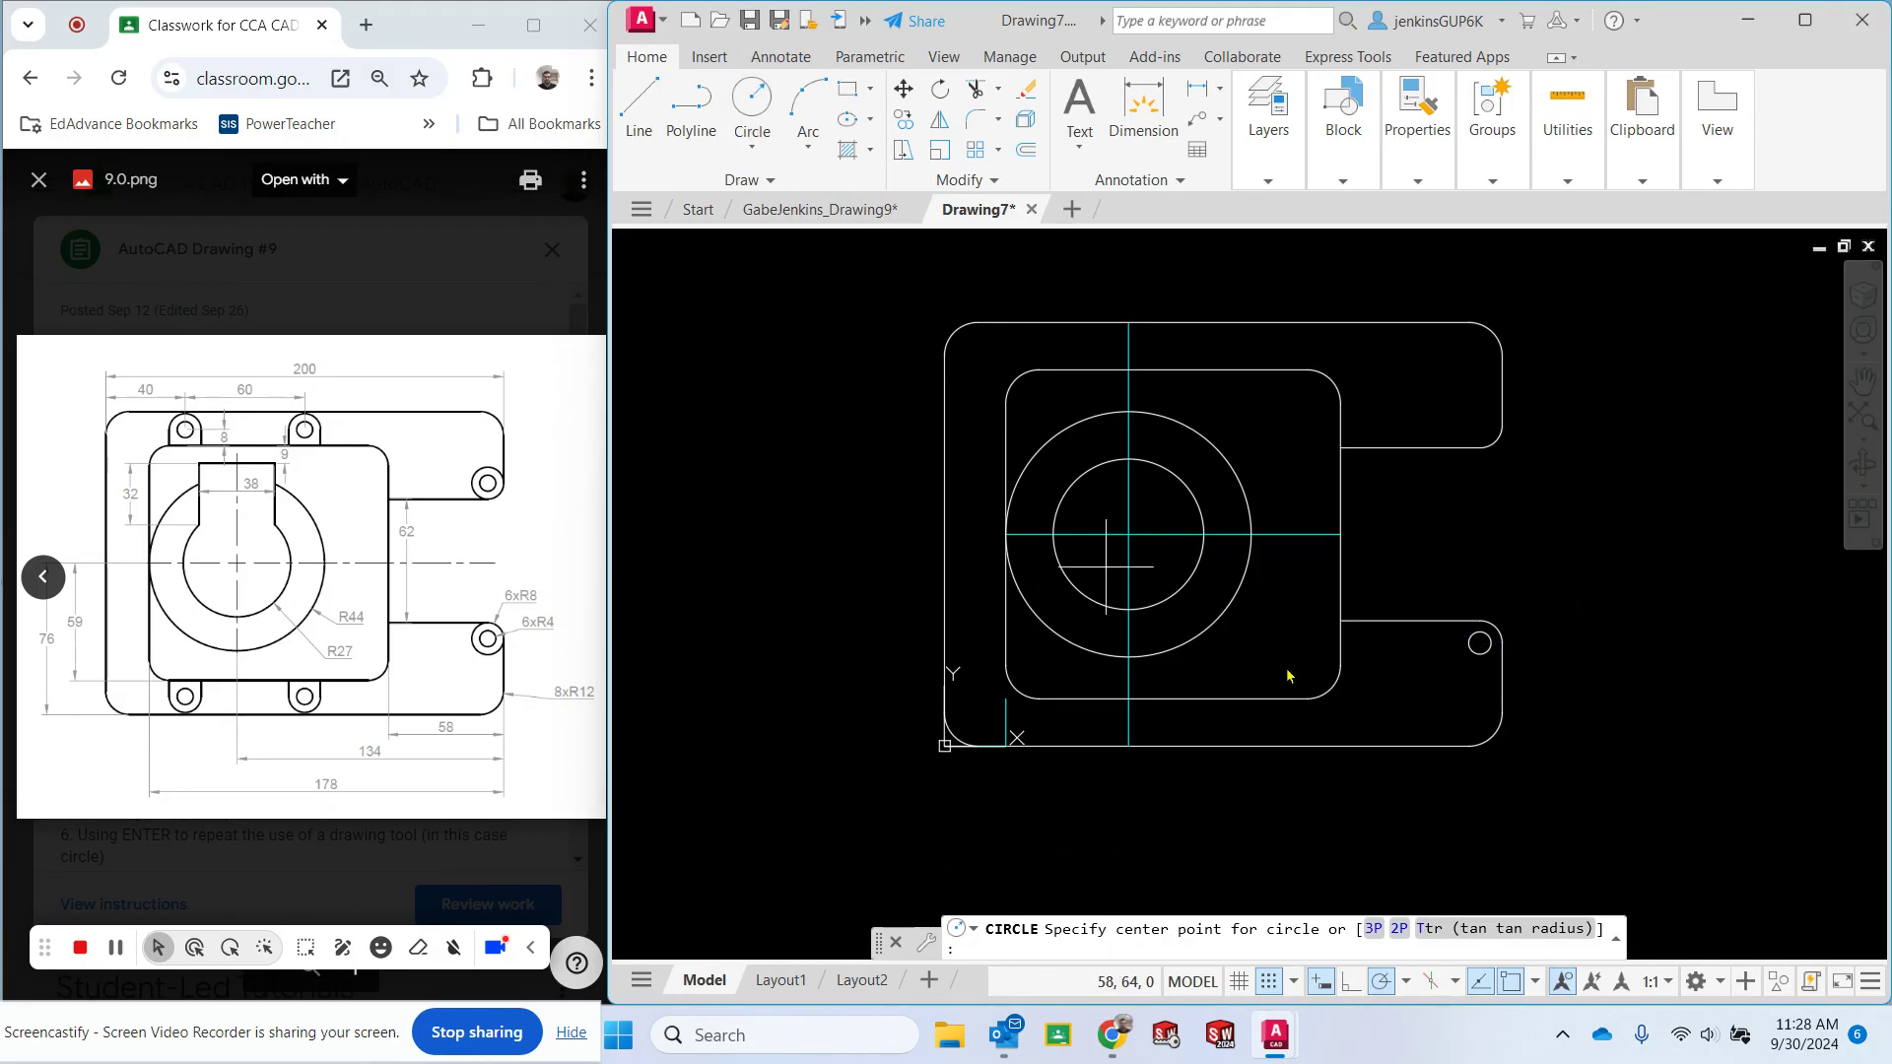
{"action": "left_click", "coordinate": [1483, 652]}
{"action": "type", "text": "8"}
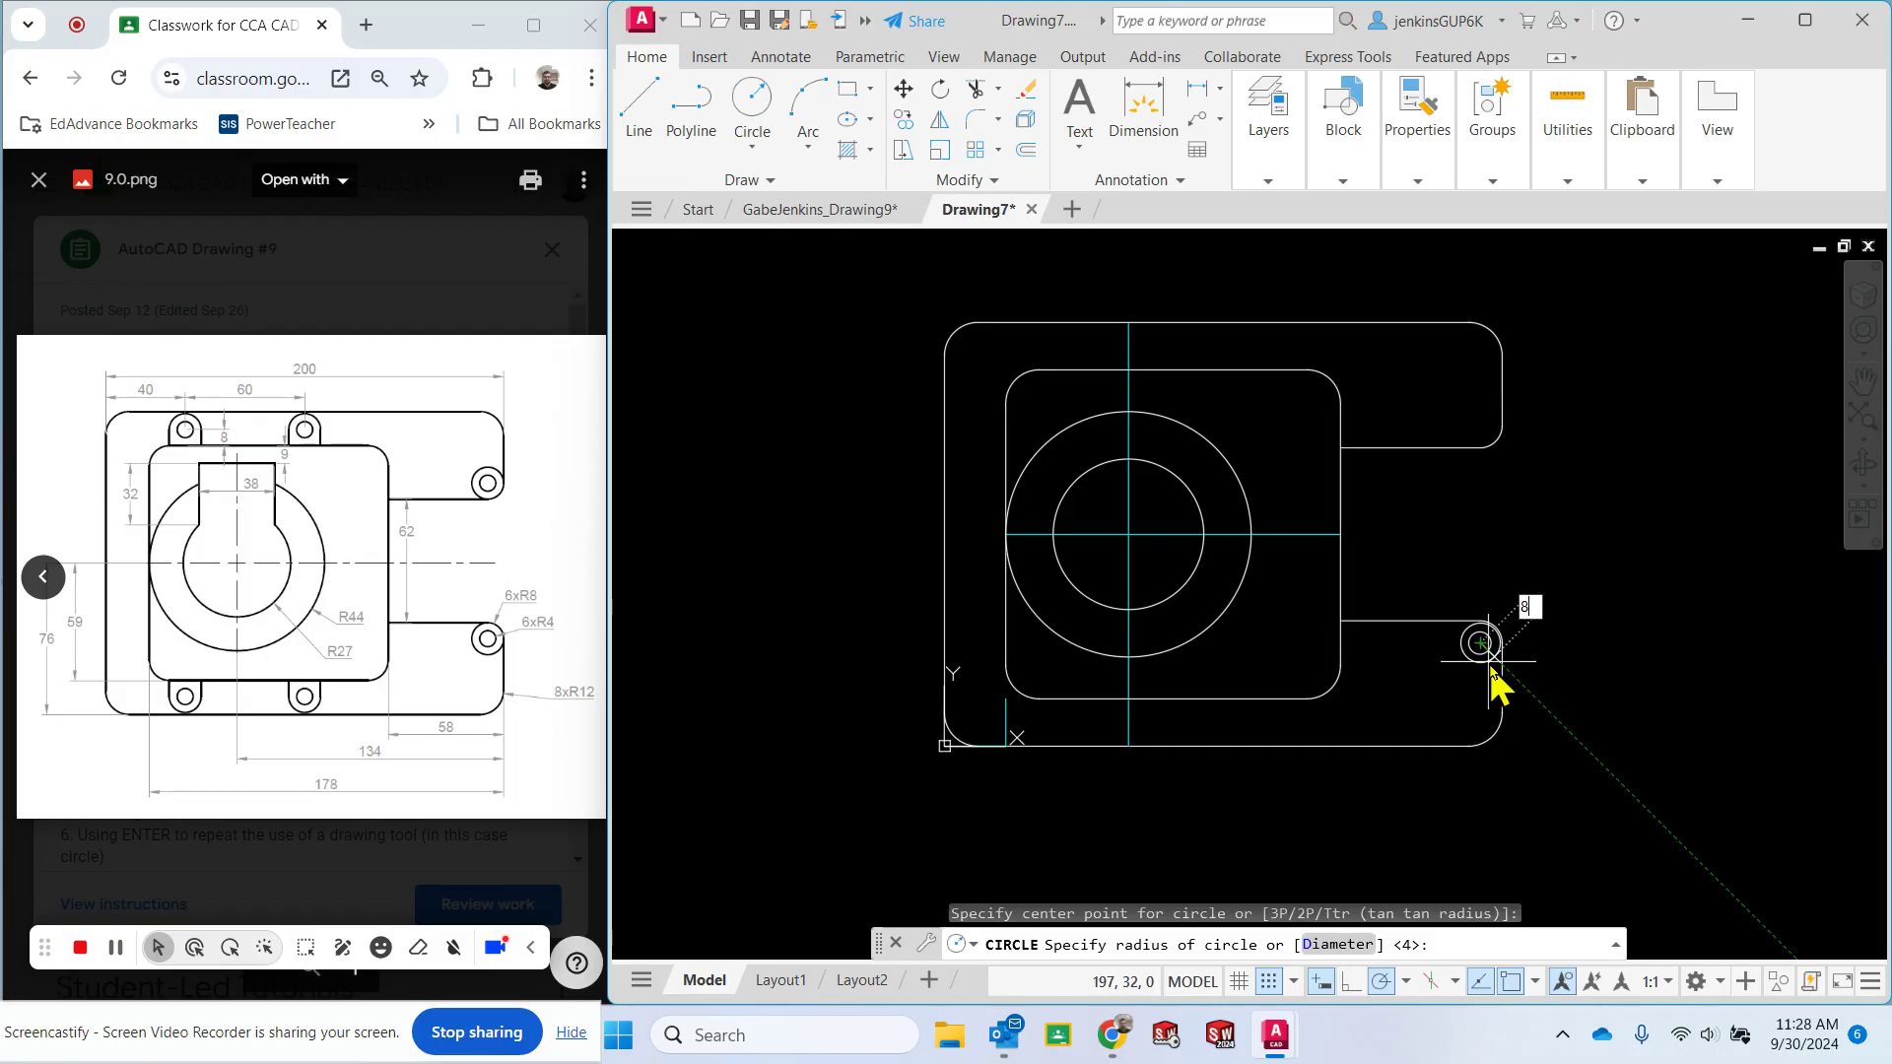
{"action": "key", "text": "Return"}
{"action": "key", "text": "Escape"}
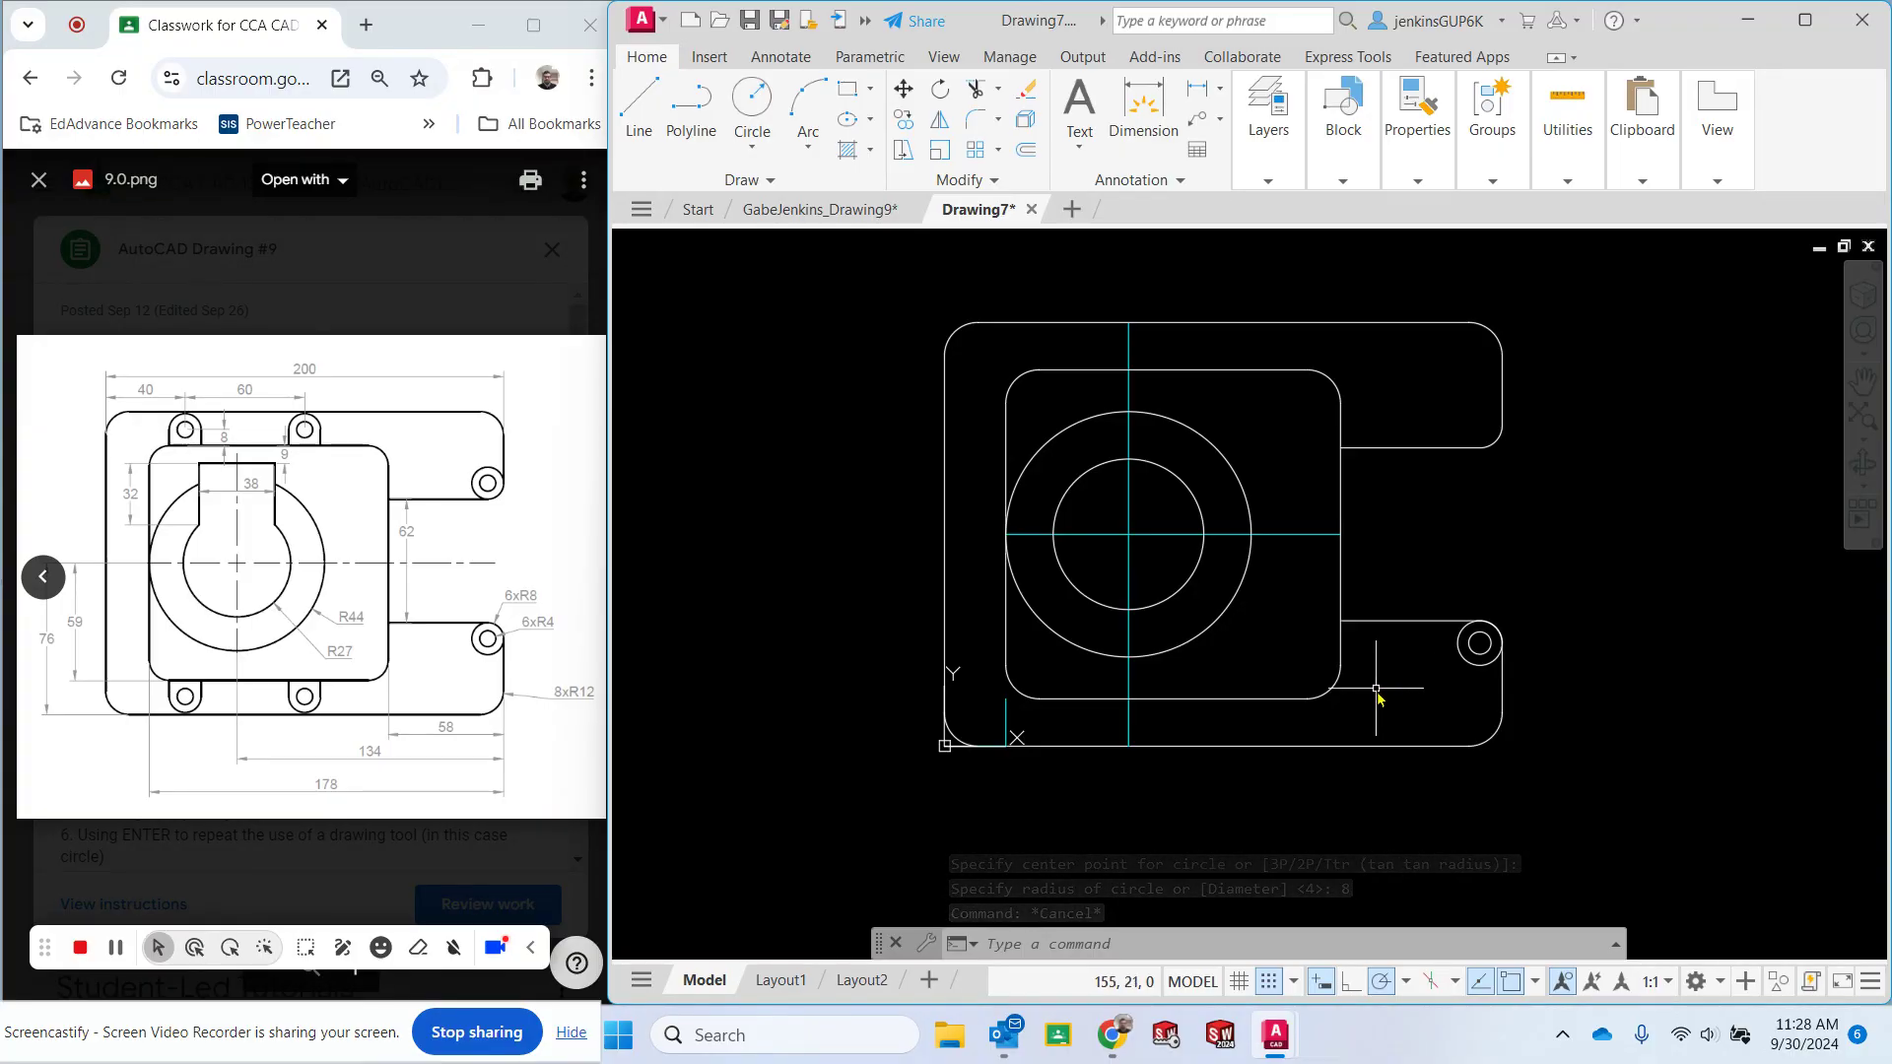
Mirror the lower arm's two concentric circles across the horizontal centreline to the upper arm, keeping the originals.
{"action": "left_click", "coordinate": [941, 124]}
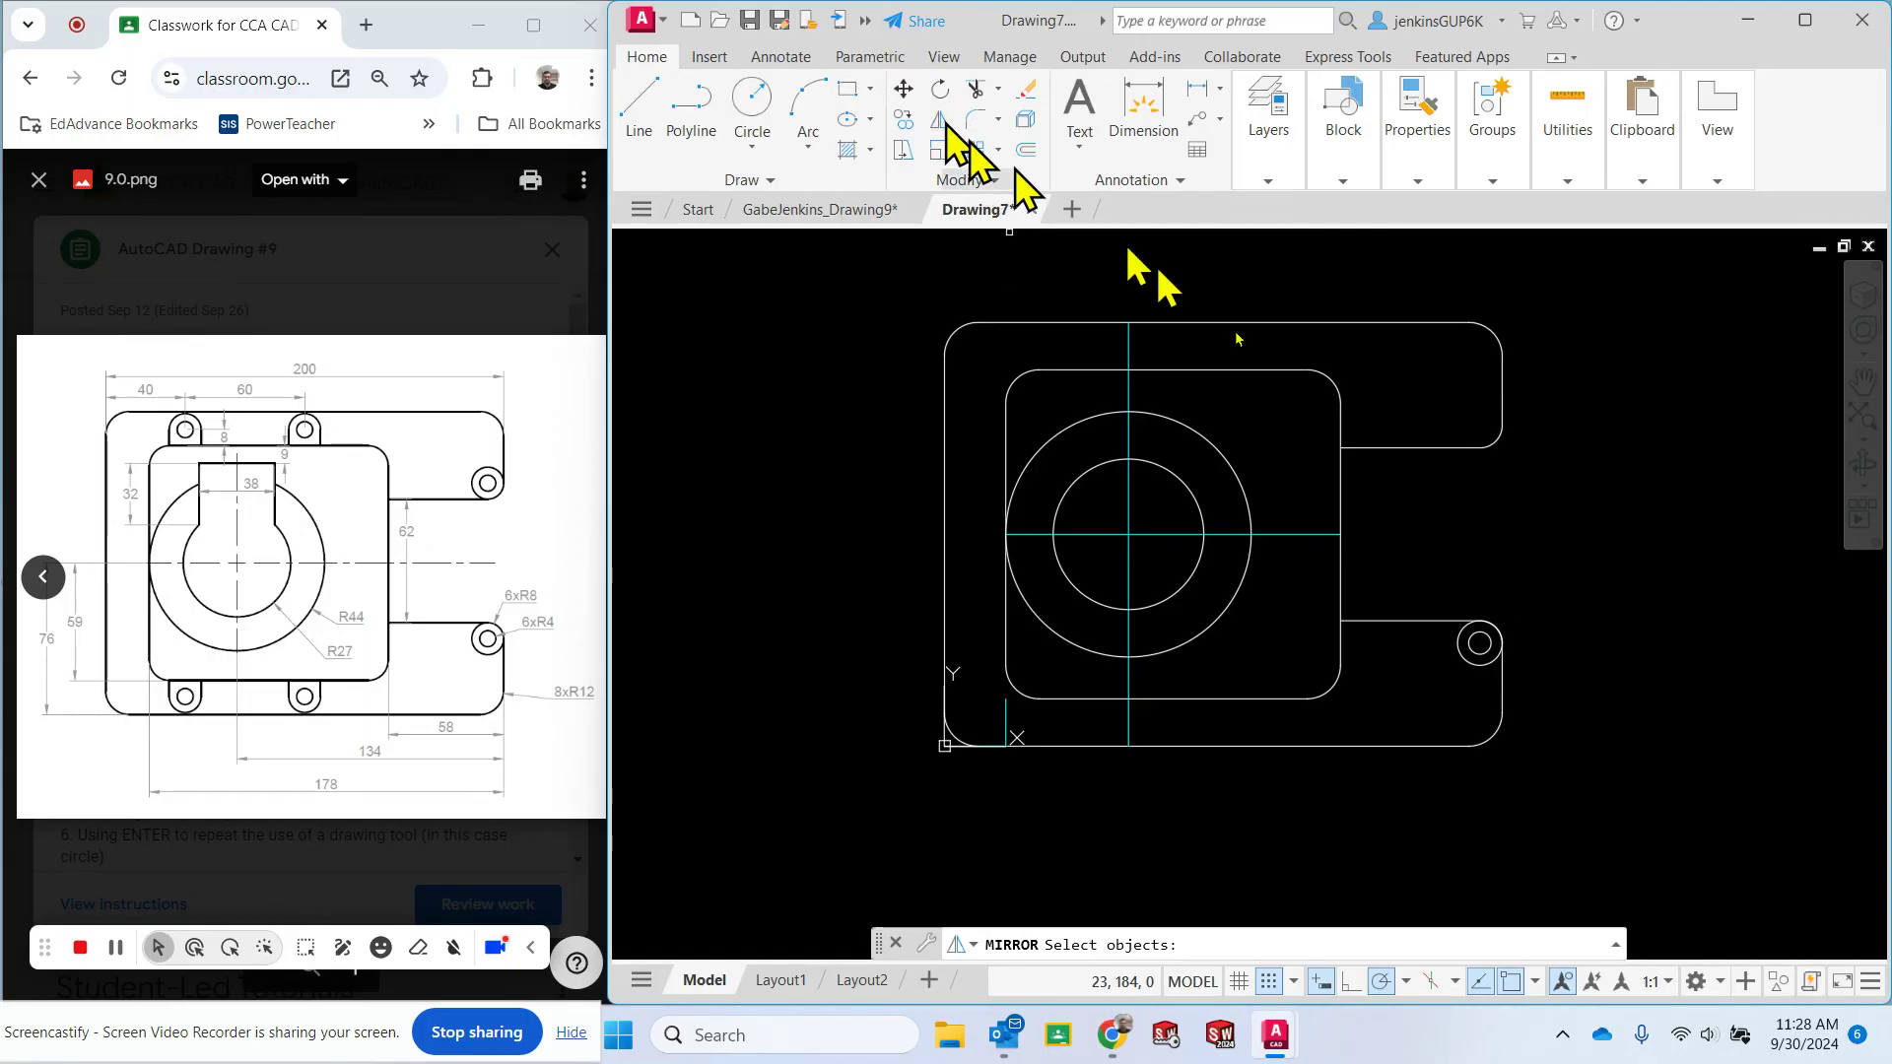
{"action": "left_click", "coordinate": [1471, 665]}
{"action": "left_click", "coordinate": [1470, 650]}
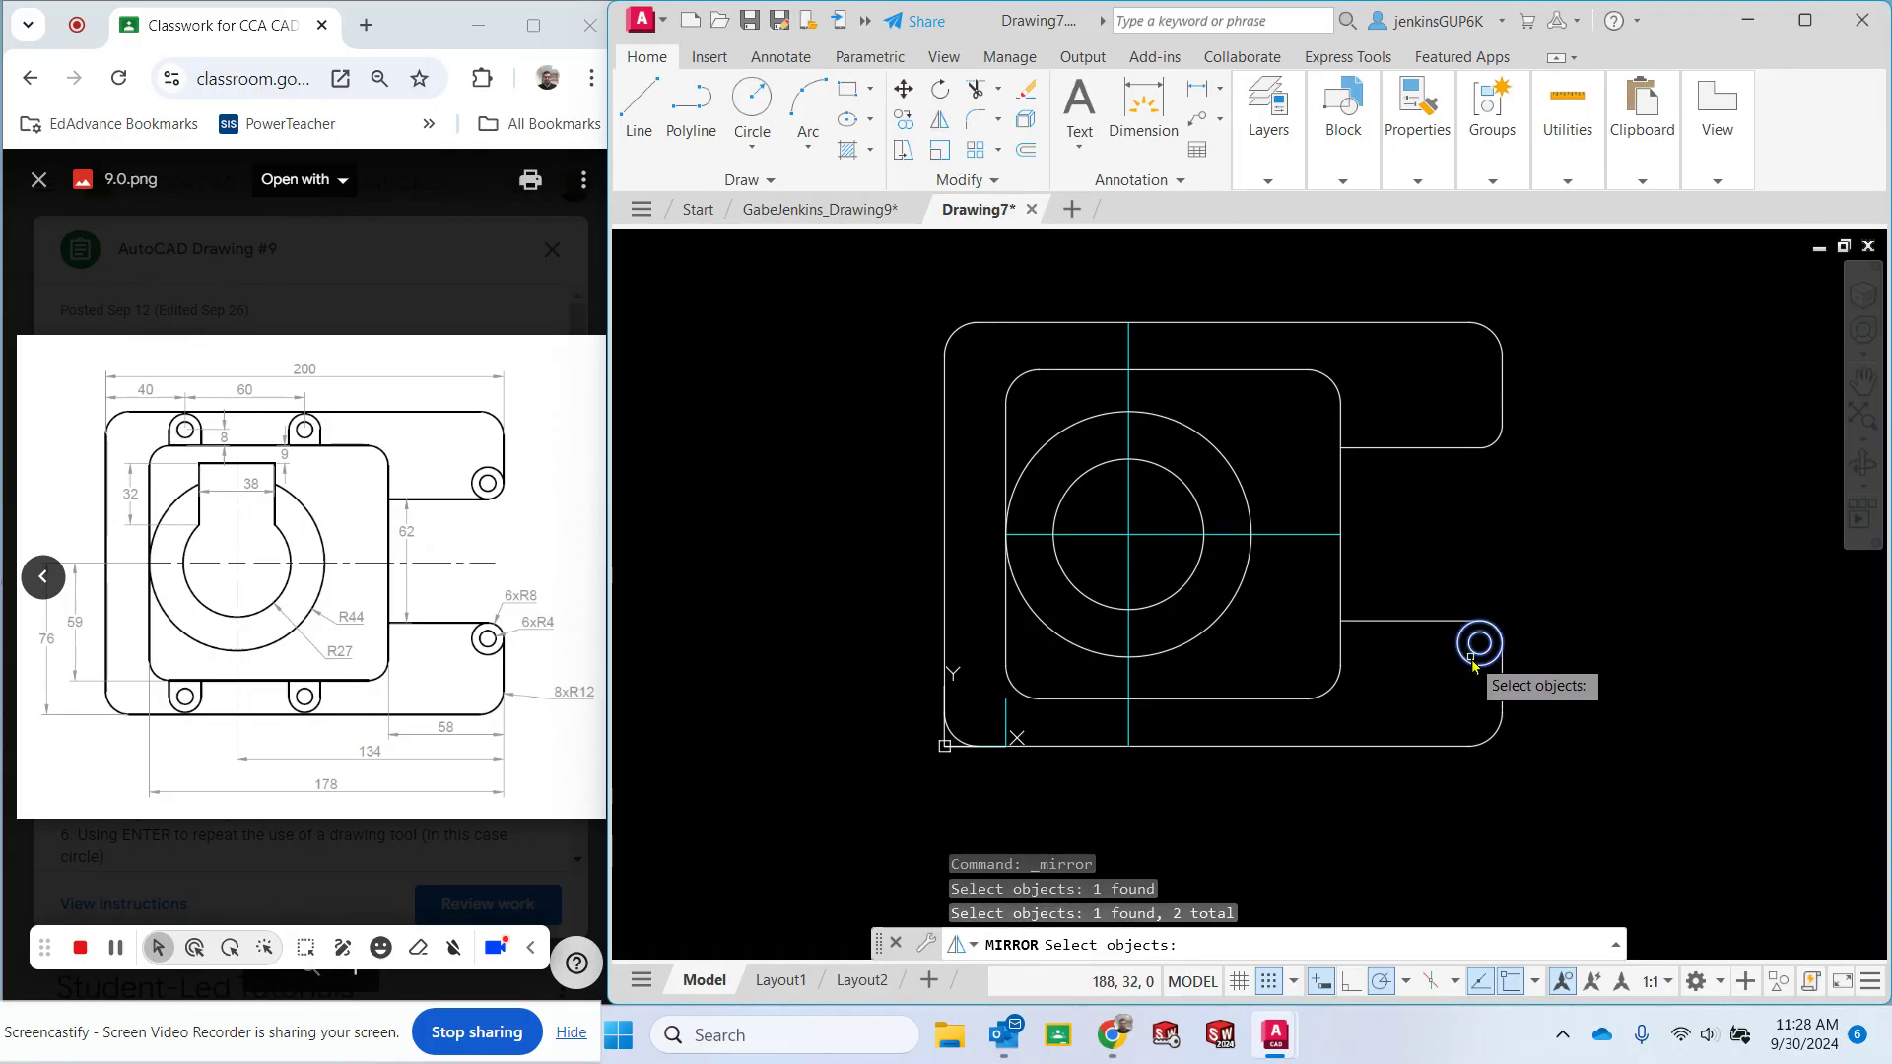
{"action": "key", "text": "Return"}
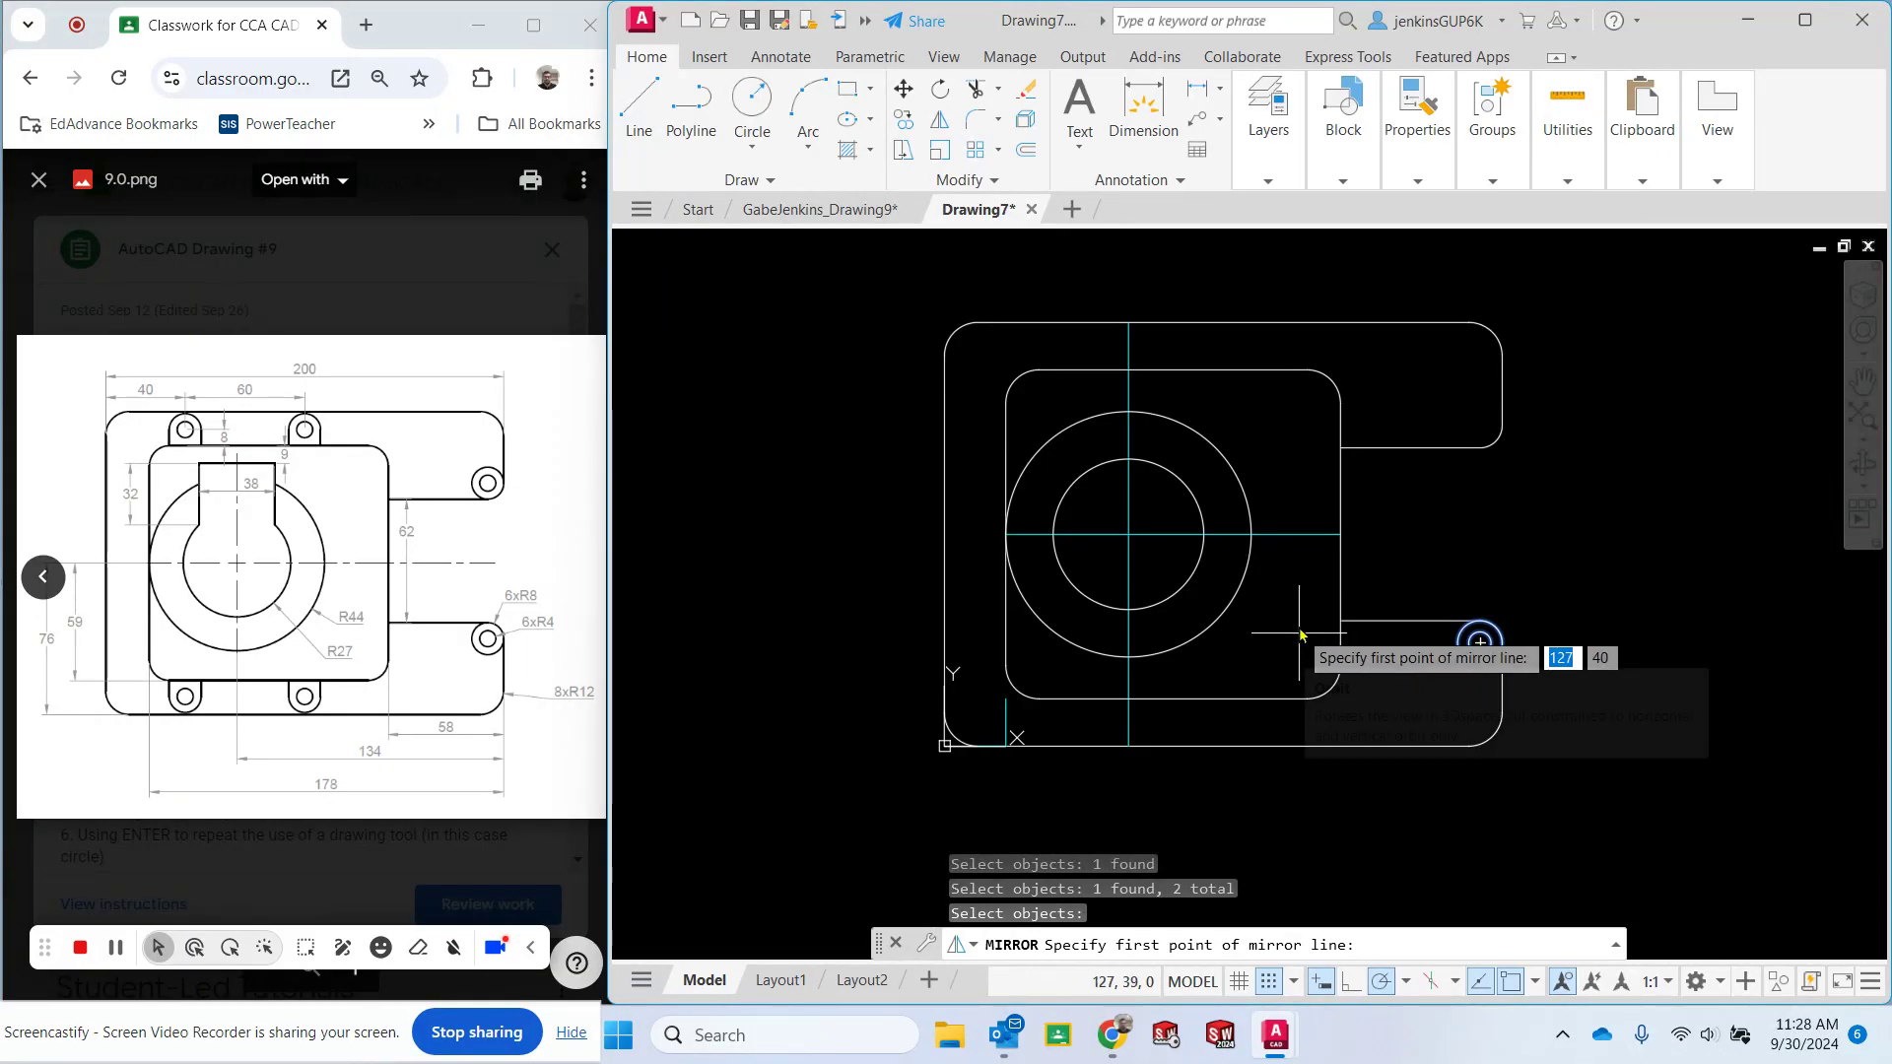
{"action": "left_click", "coordinate": [1344, 553]}
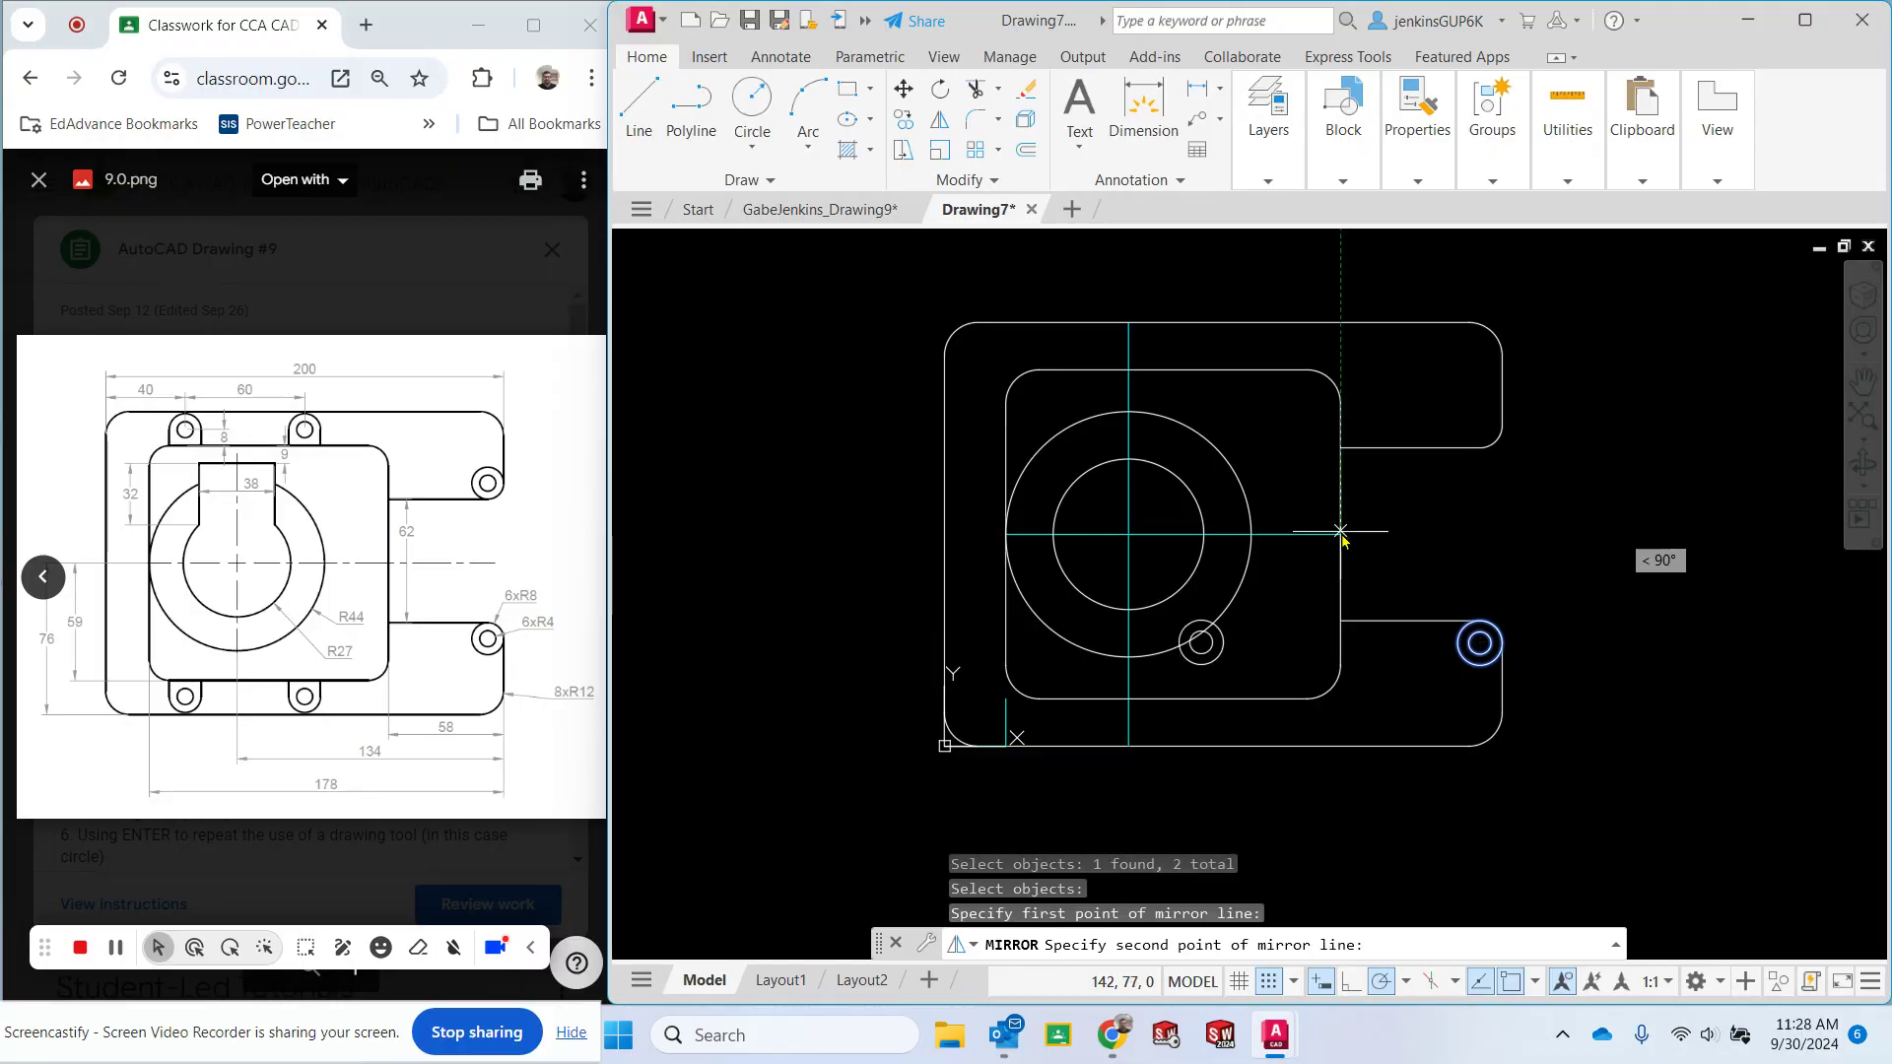
{"action": "left_click", "coordinate": [1132, 539]}
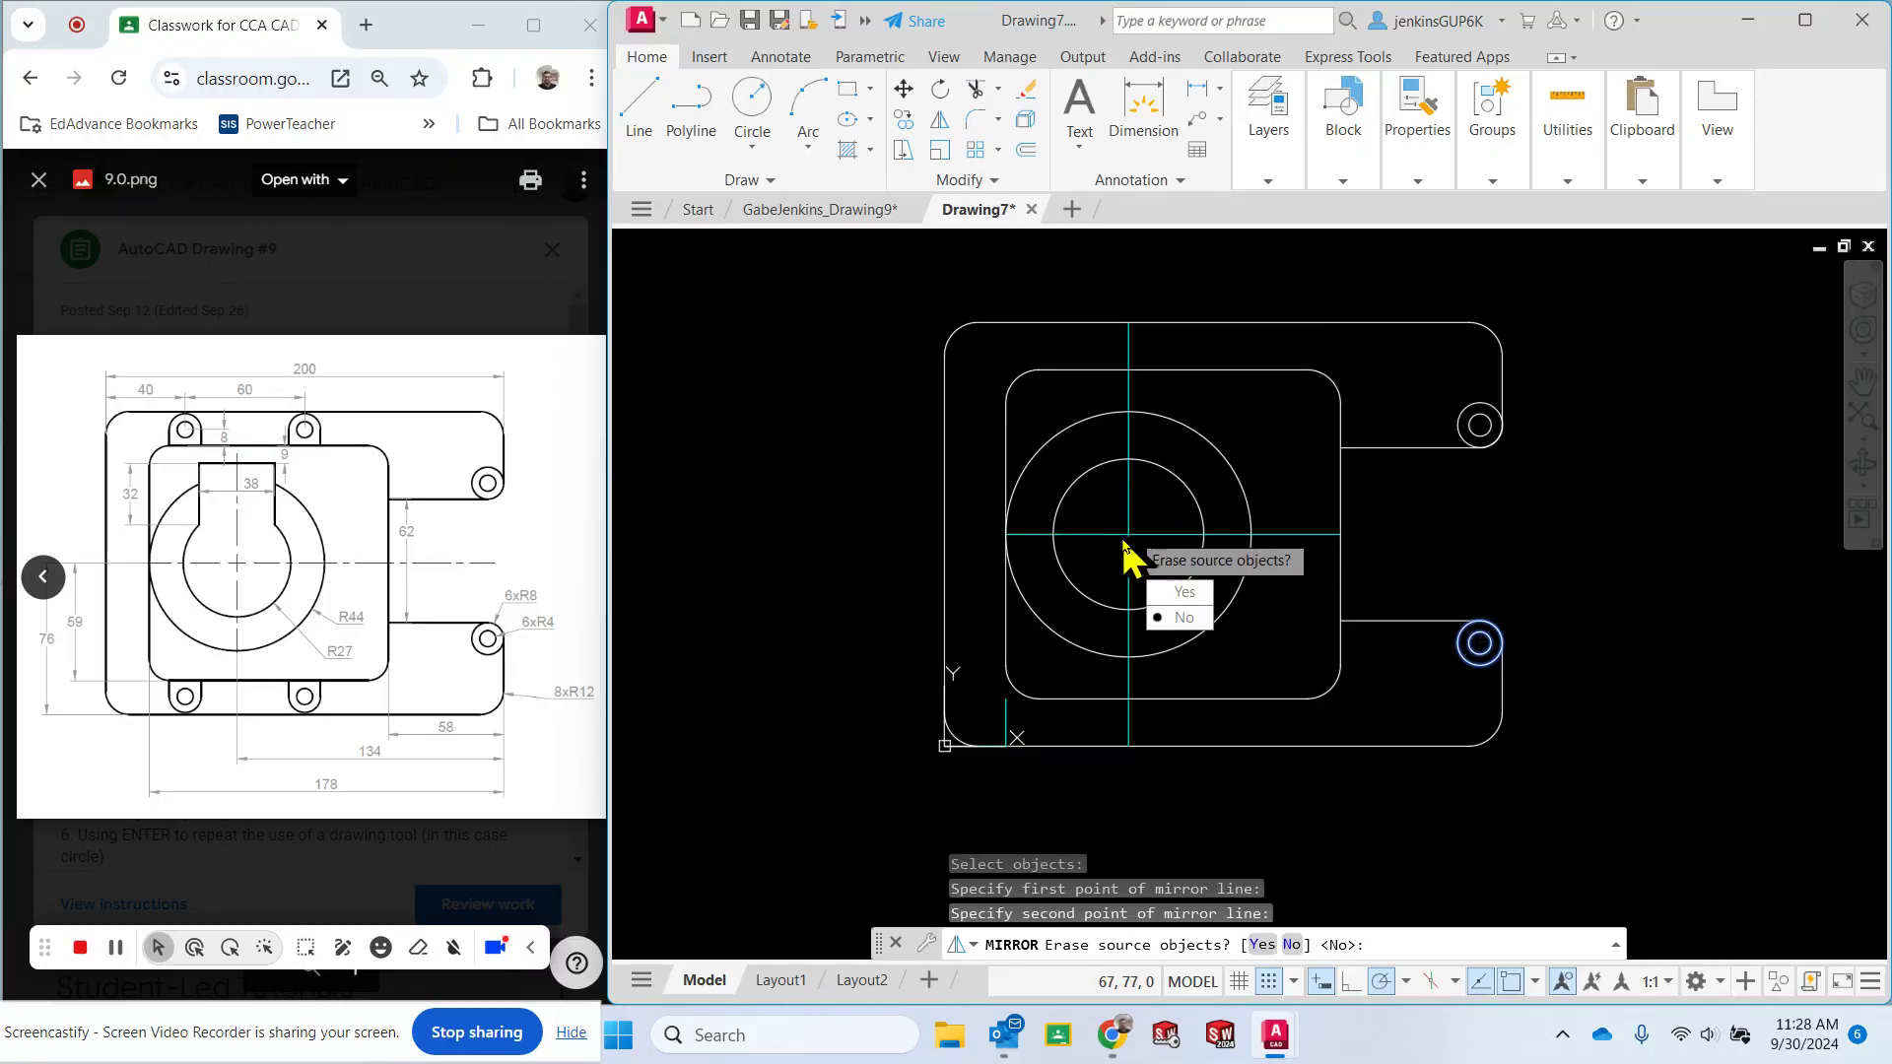
{"action": "left_click", "coordinate": [1185, 618]}
{"action": "key", "text": "Escape"}
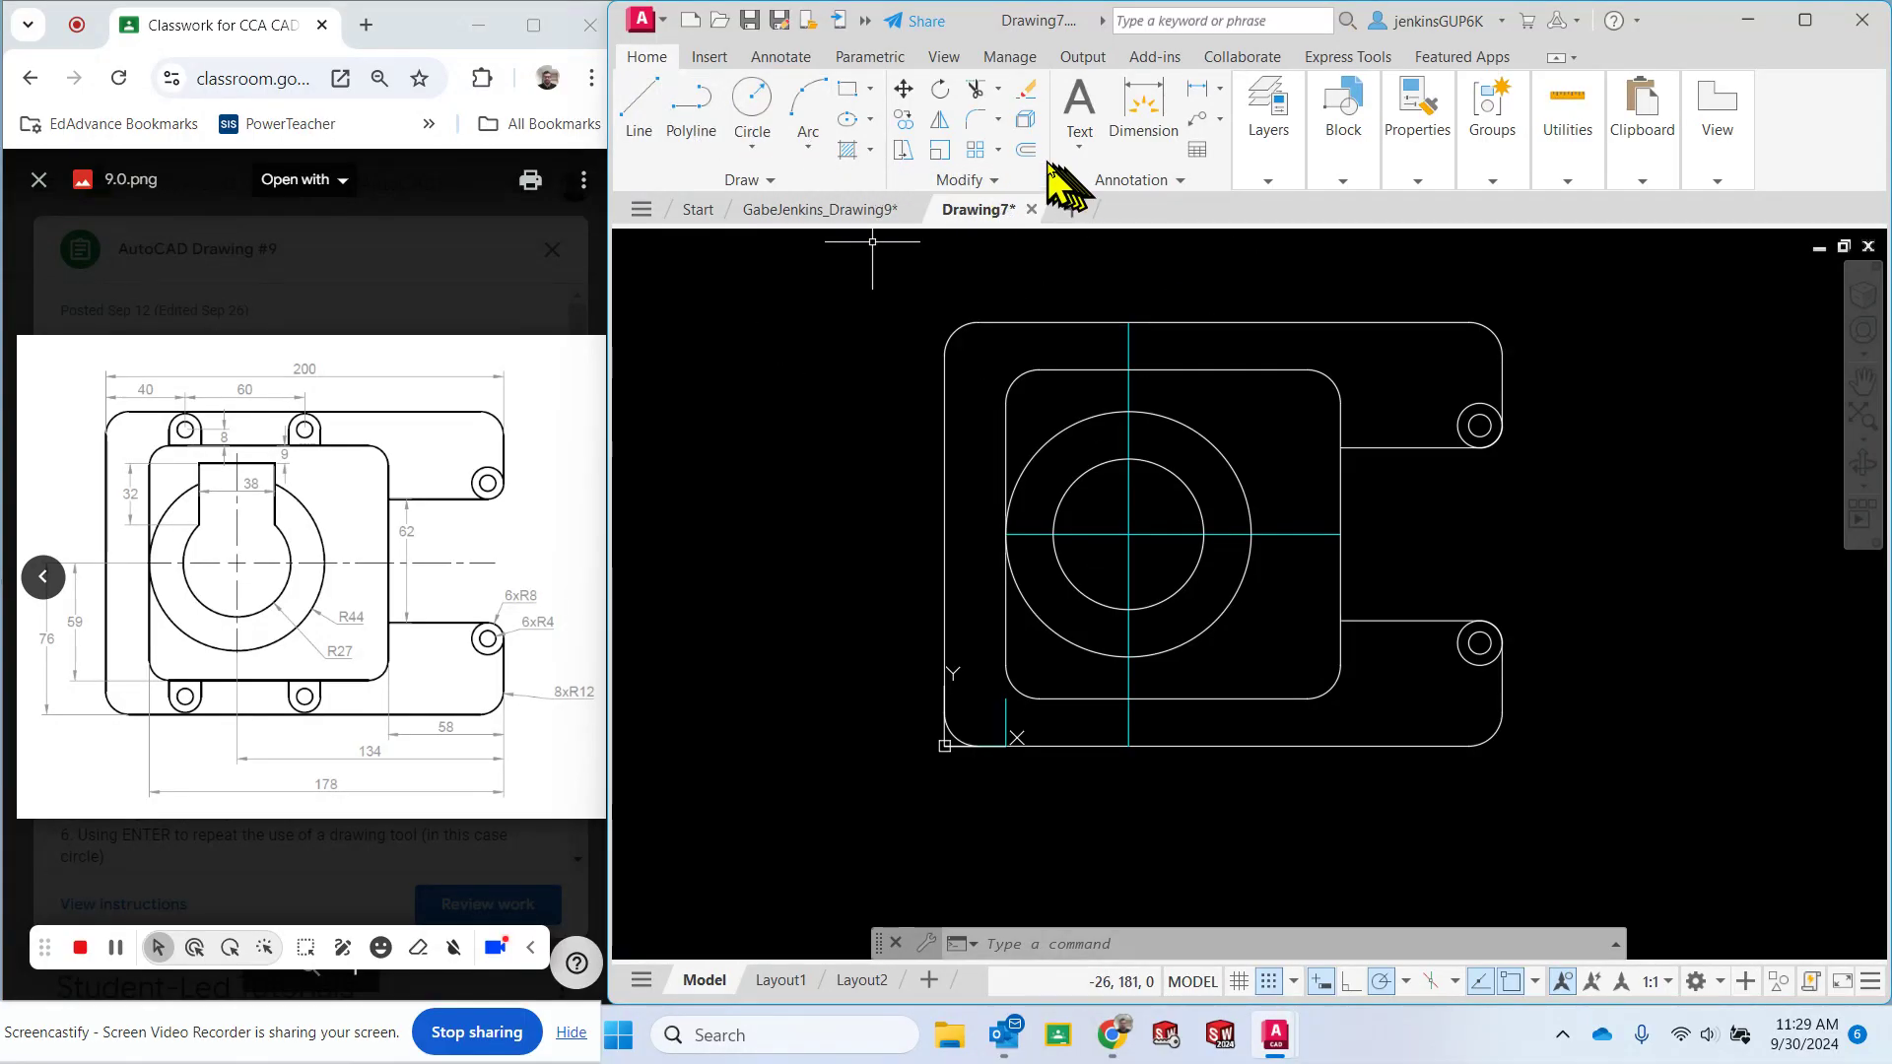
Make Construction the current layer.
{"action": "left_click", "coordinate": [1279, 156]}
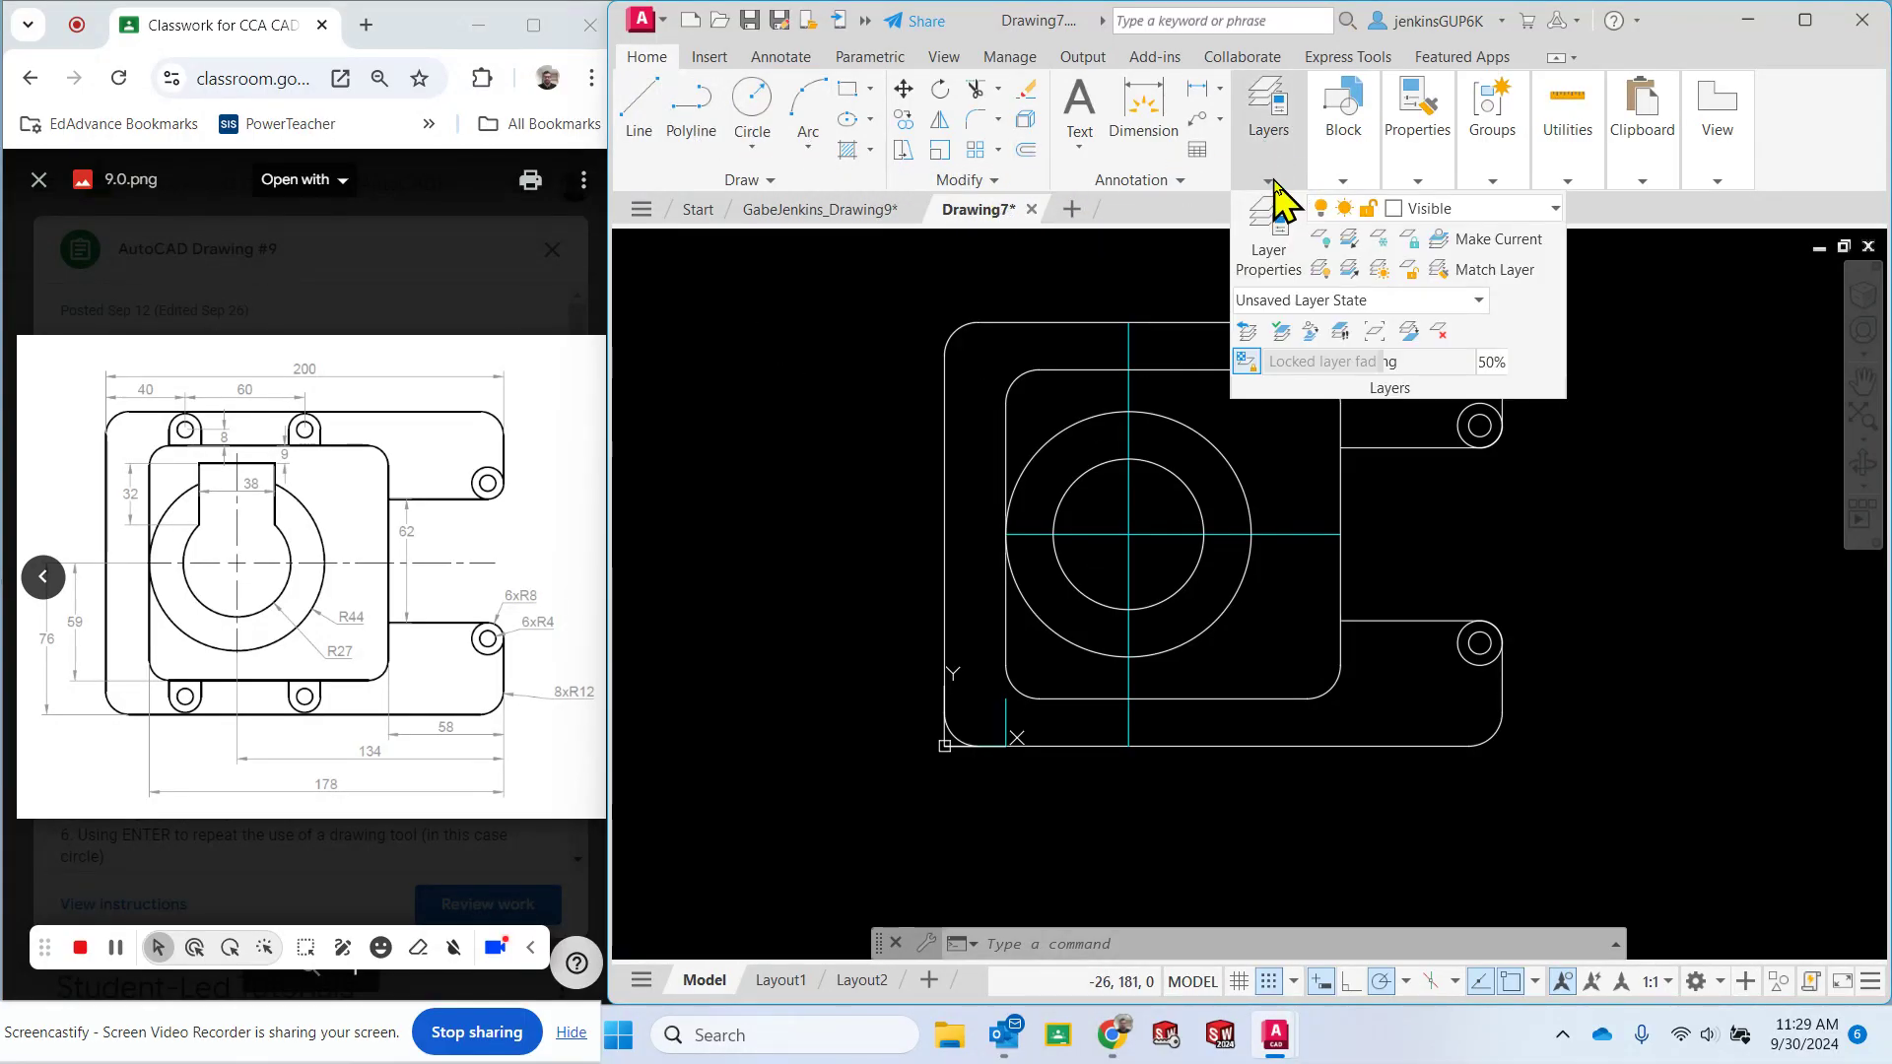
{"action": "left_click", "coordinate": [1464, 209]}
{"action": "left_click", "coordinate": [1463, 314]}
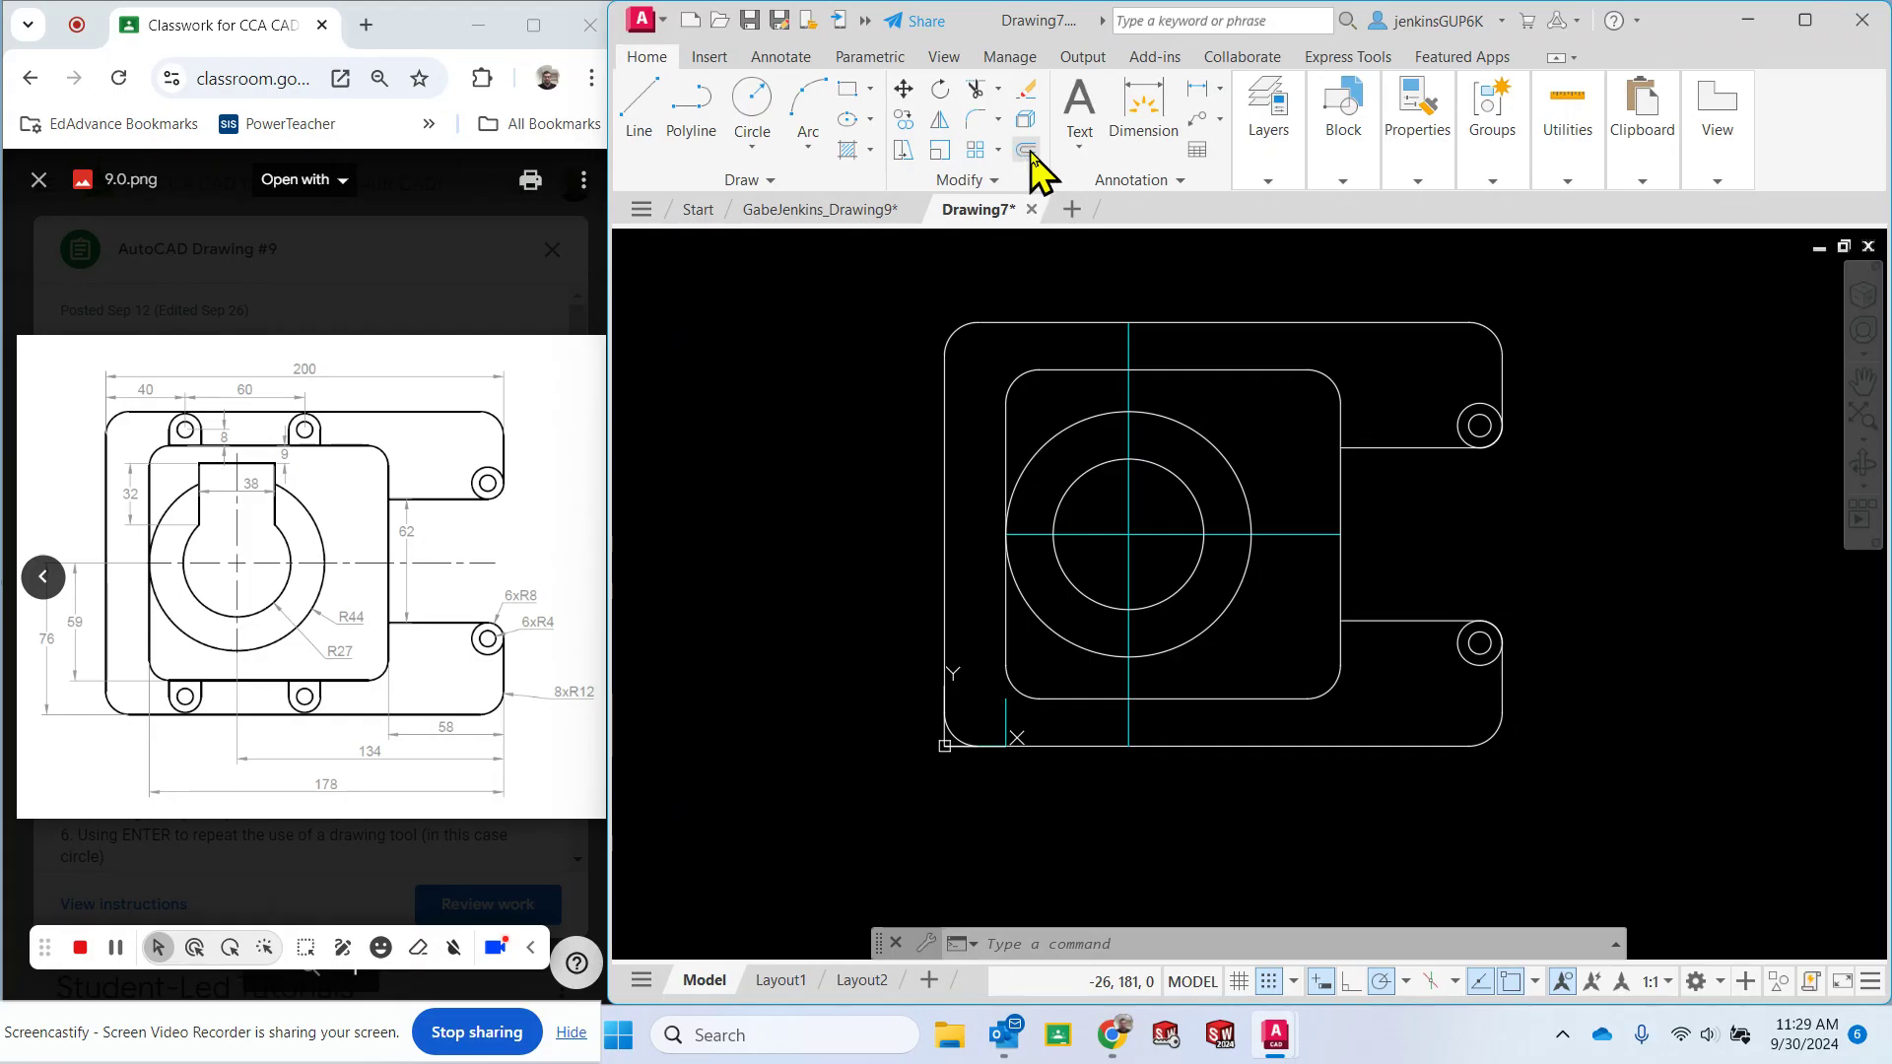
Offset the inner rounded rectangle's top edge by 8 towards the plate's upper edge.
{"action": "left_click", "coordinate": [1027, 151]}
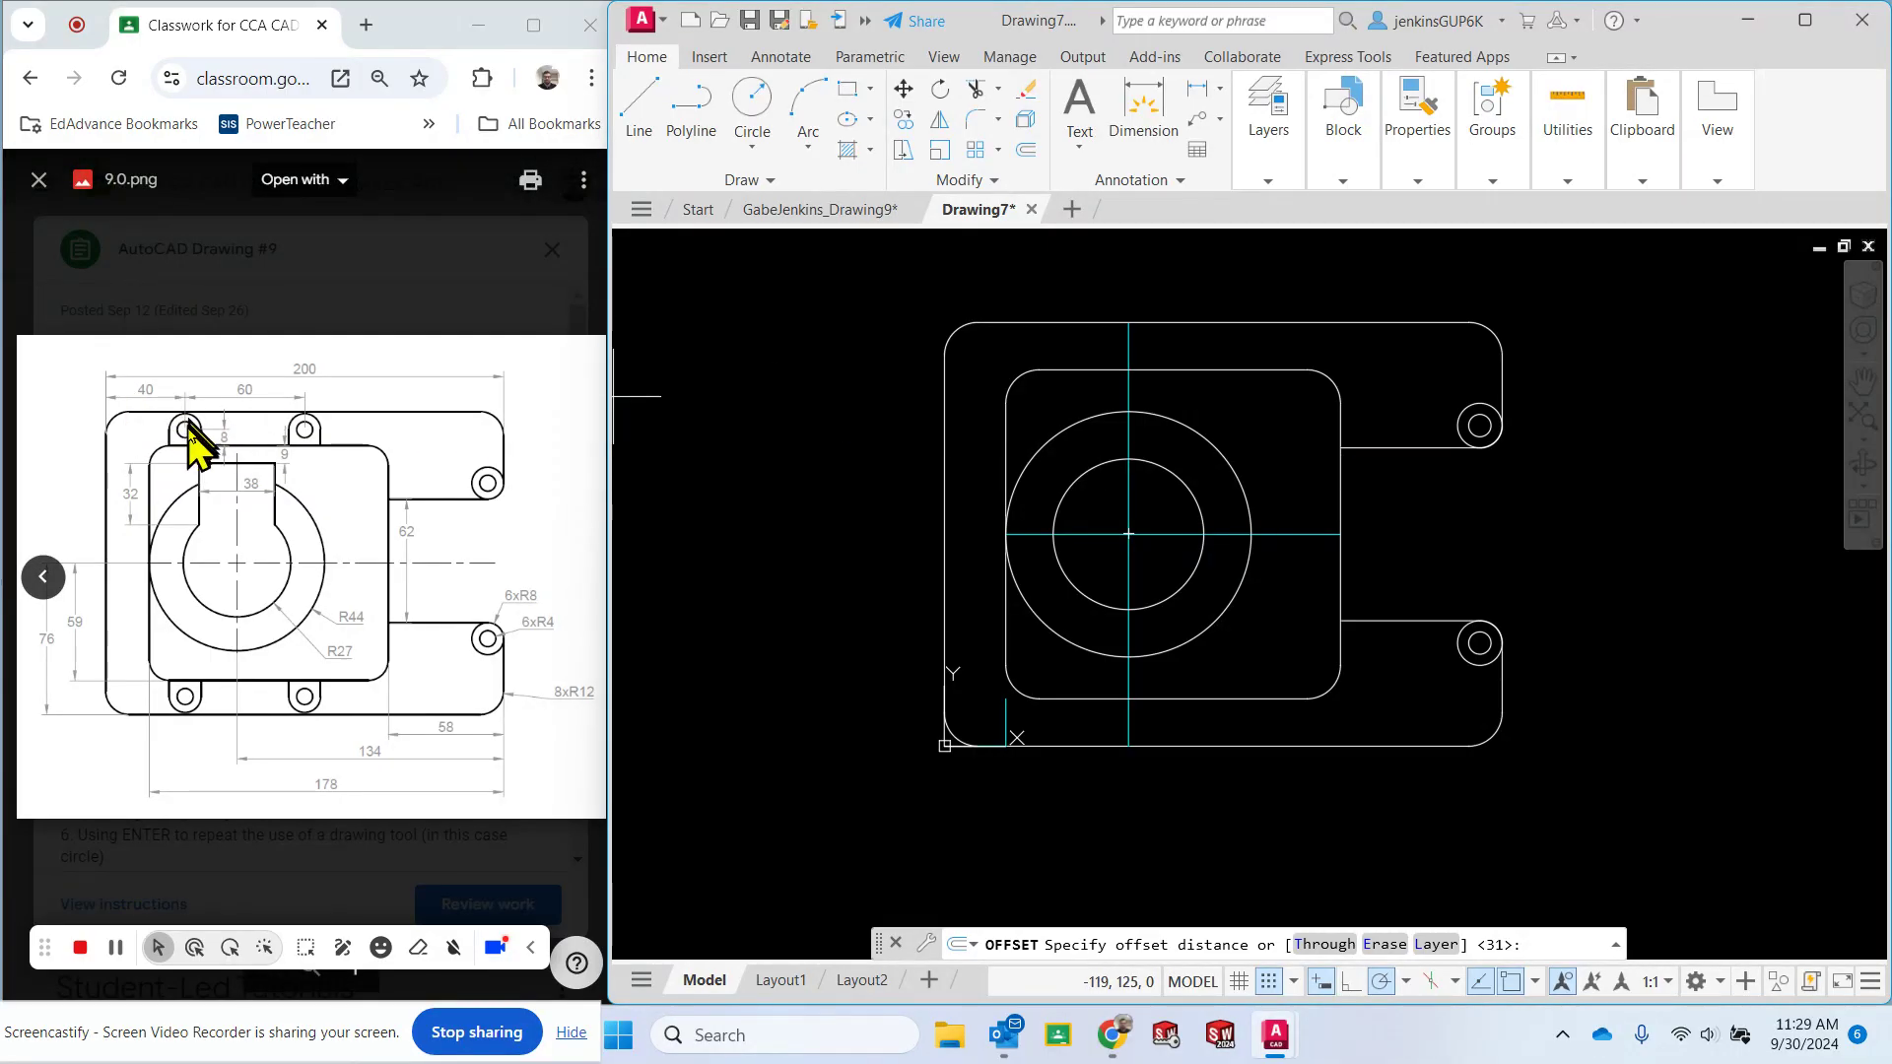
{"action": "scroll", "coordinate": [190, 444], "scroll_direction": "up", "scroll_amount": 5, "text": "ctrl"}
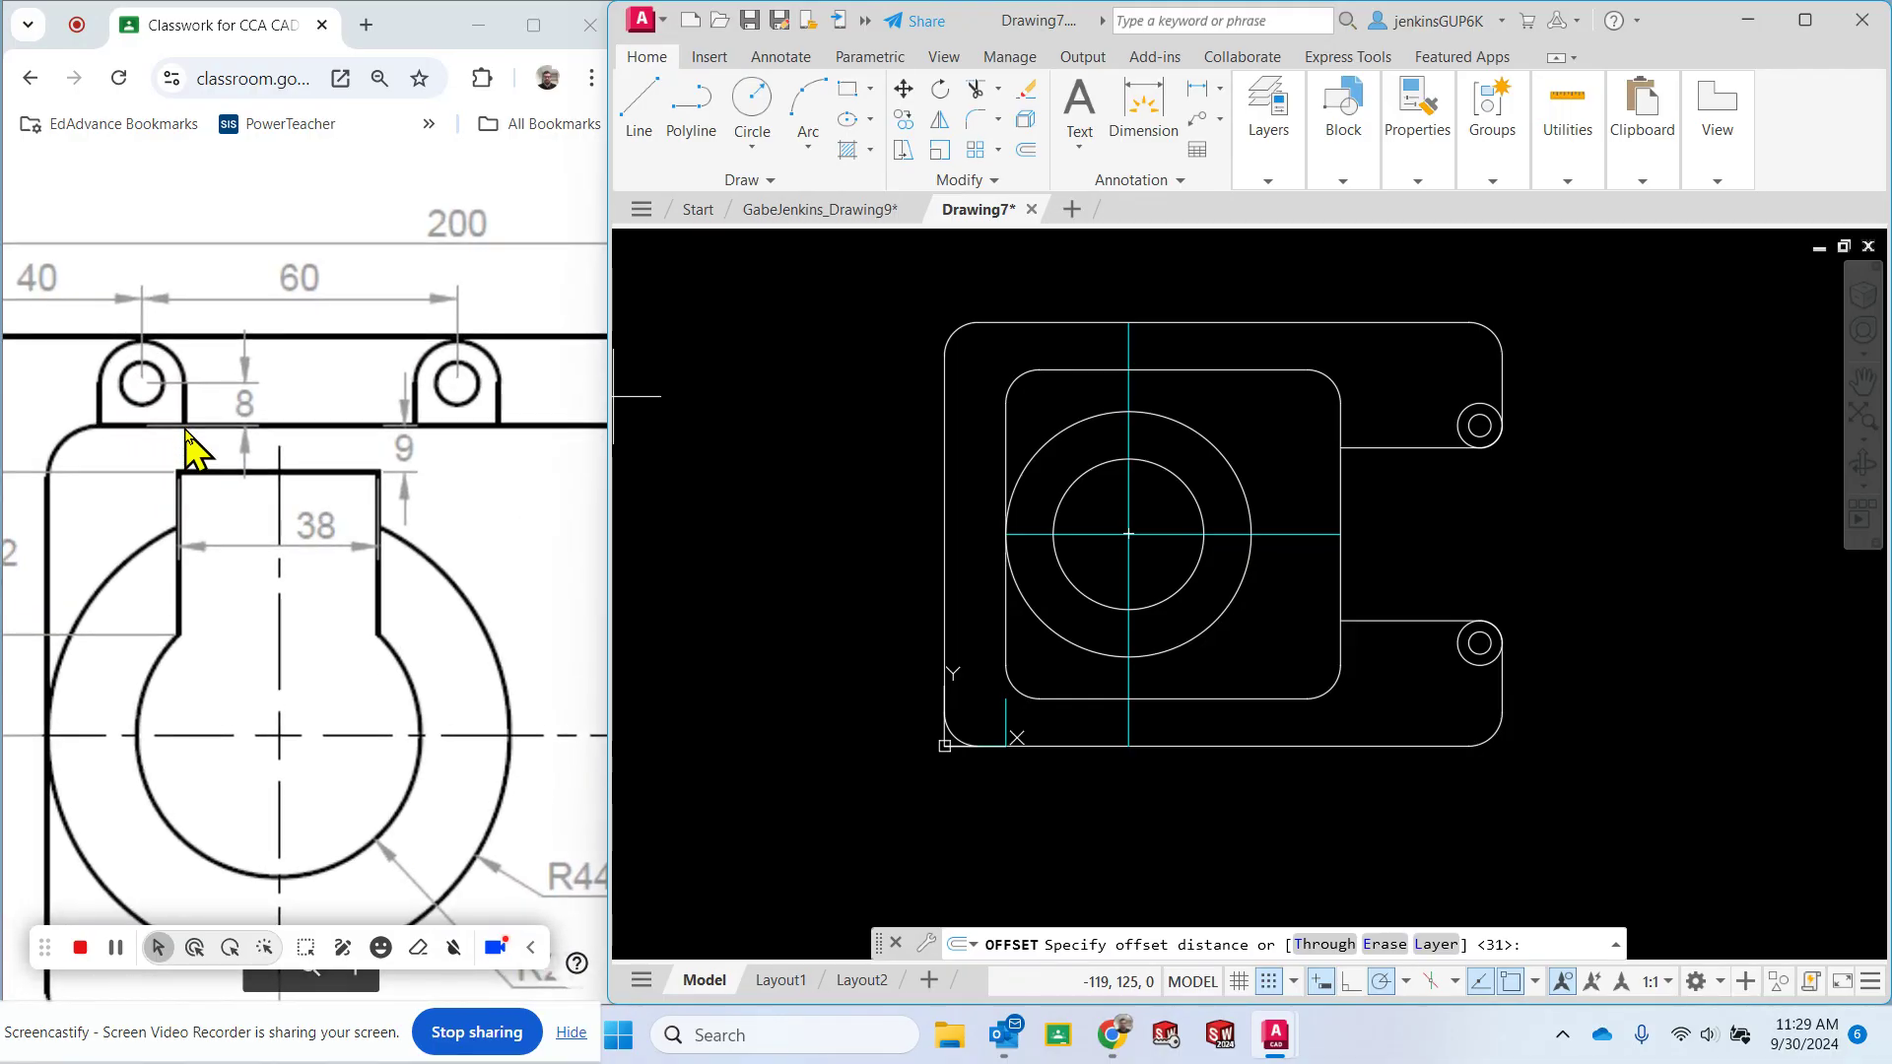
{"action": "scroll", "coordinate": [186, 431], "scroll_direction": "down", "scroll_amount": 6, "text": "ctrl"}
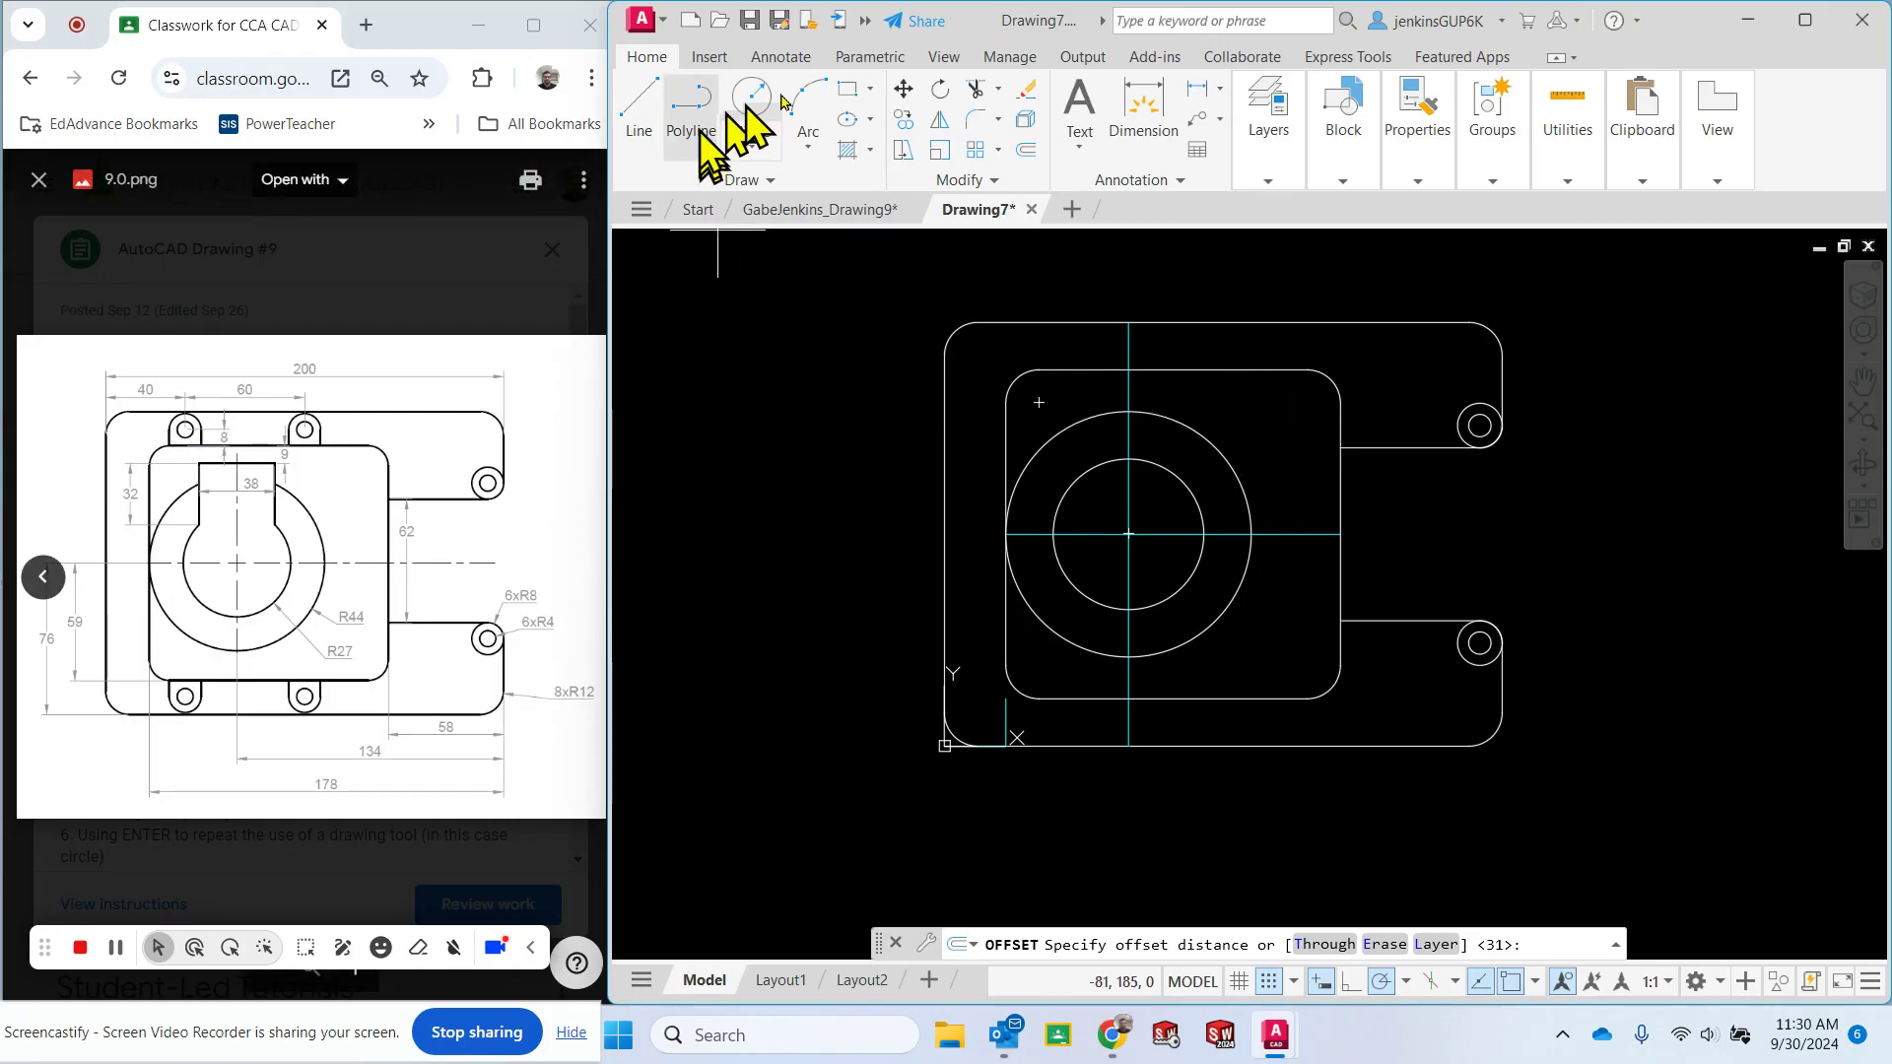
{"action": "left_click", "coordinate": [1027, 153]}
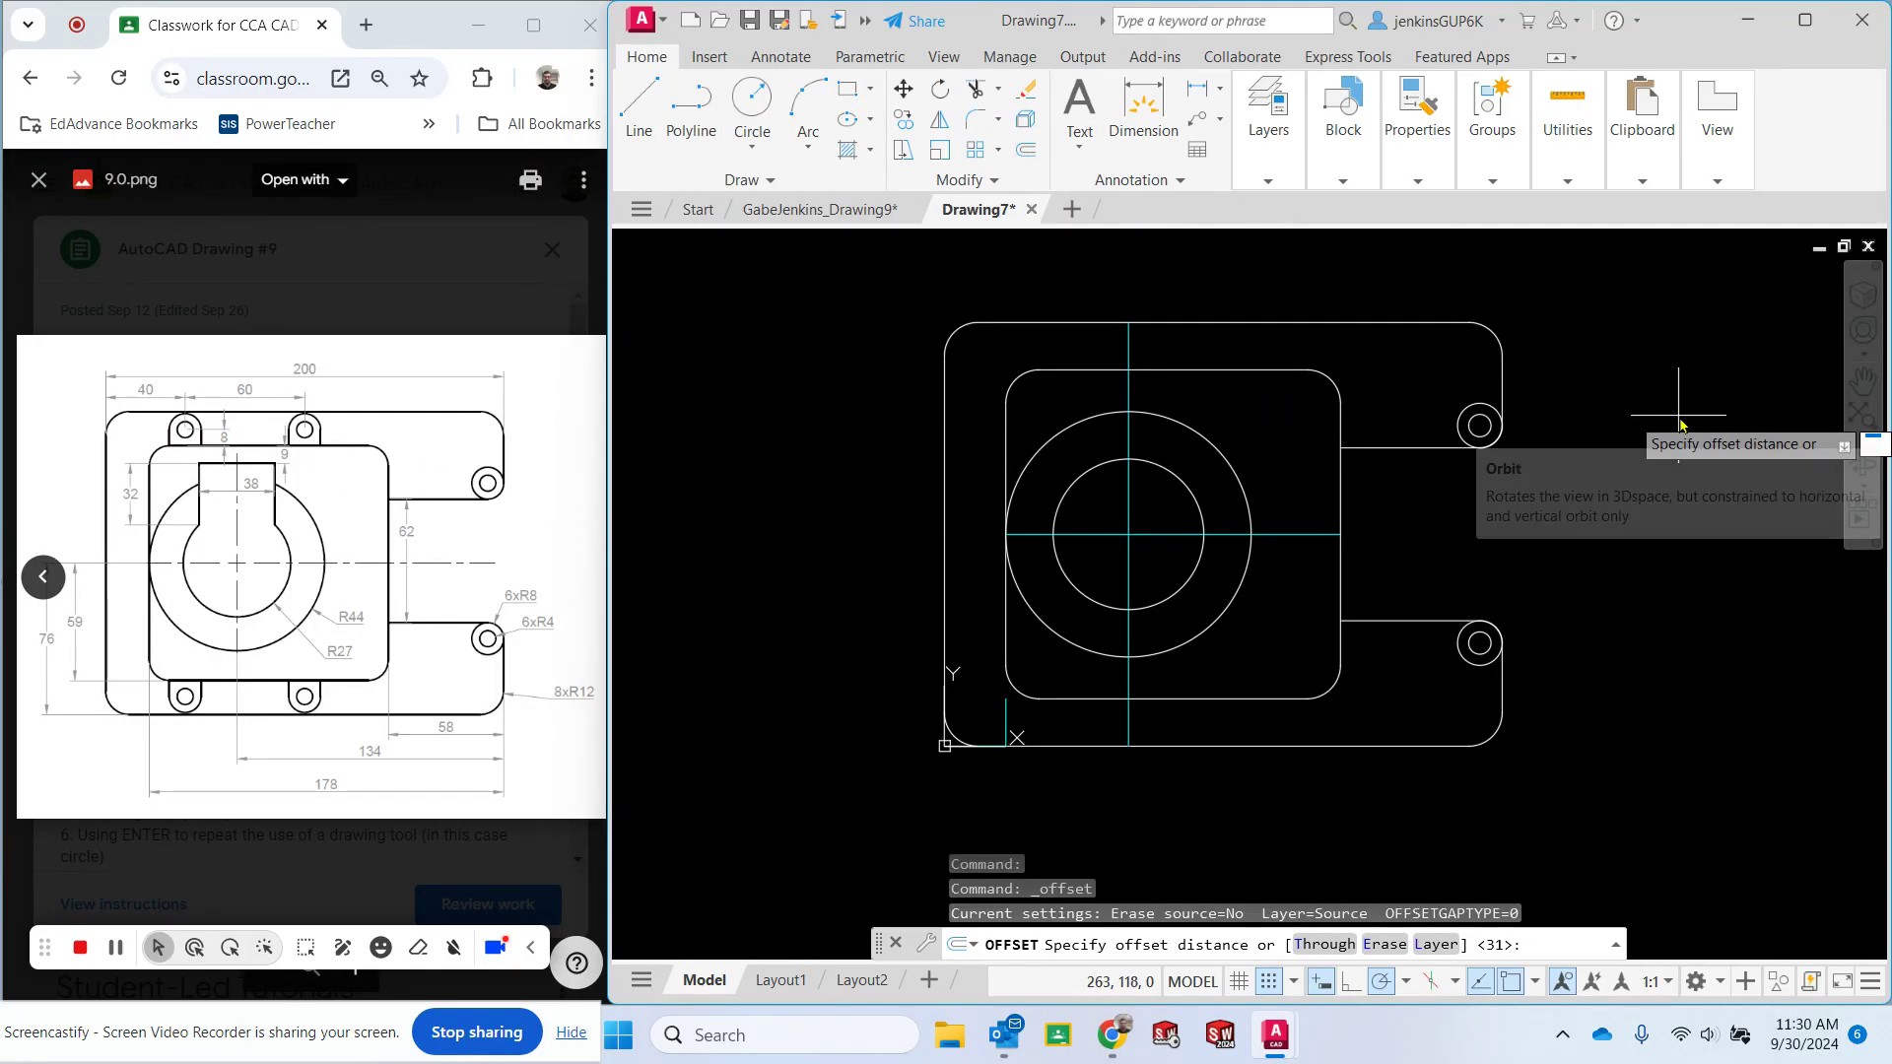
{"action": "type", "text": "8"}
{"action": "key", "text": "Return"}
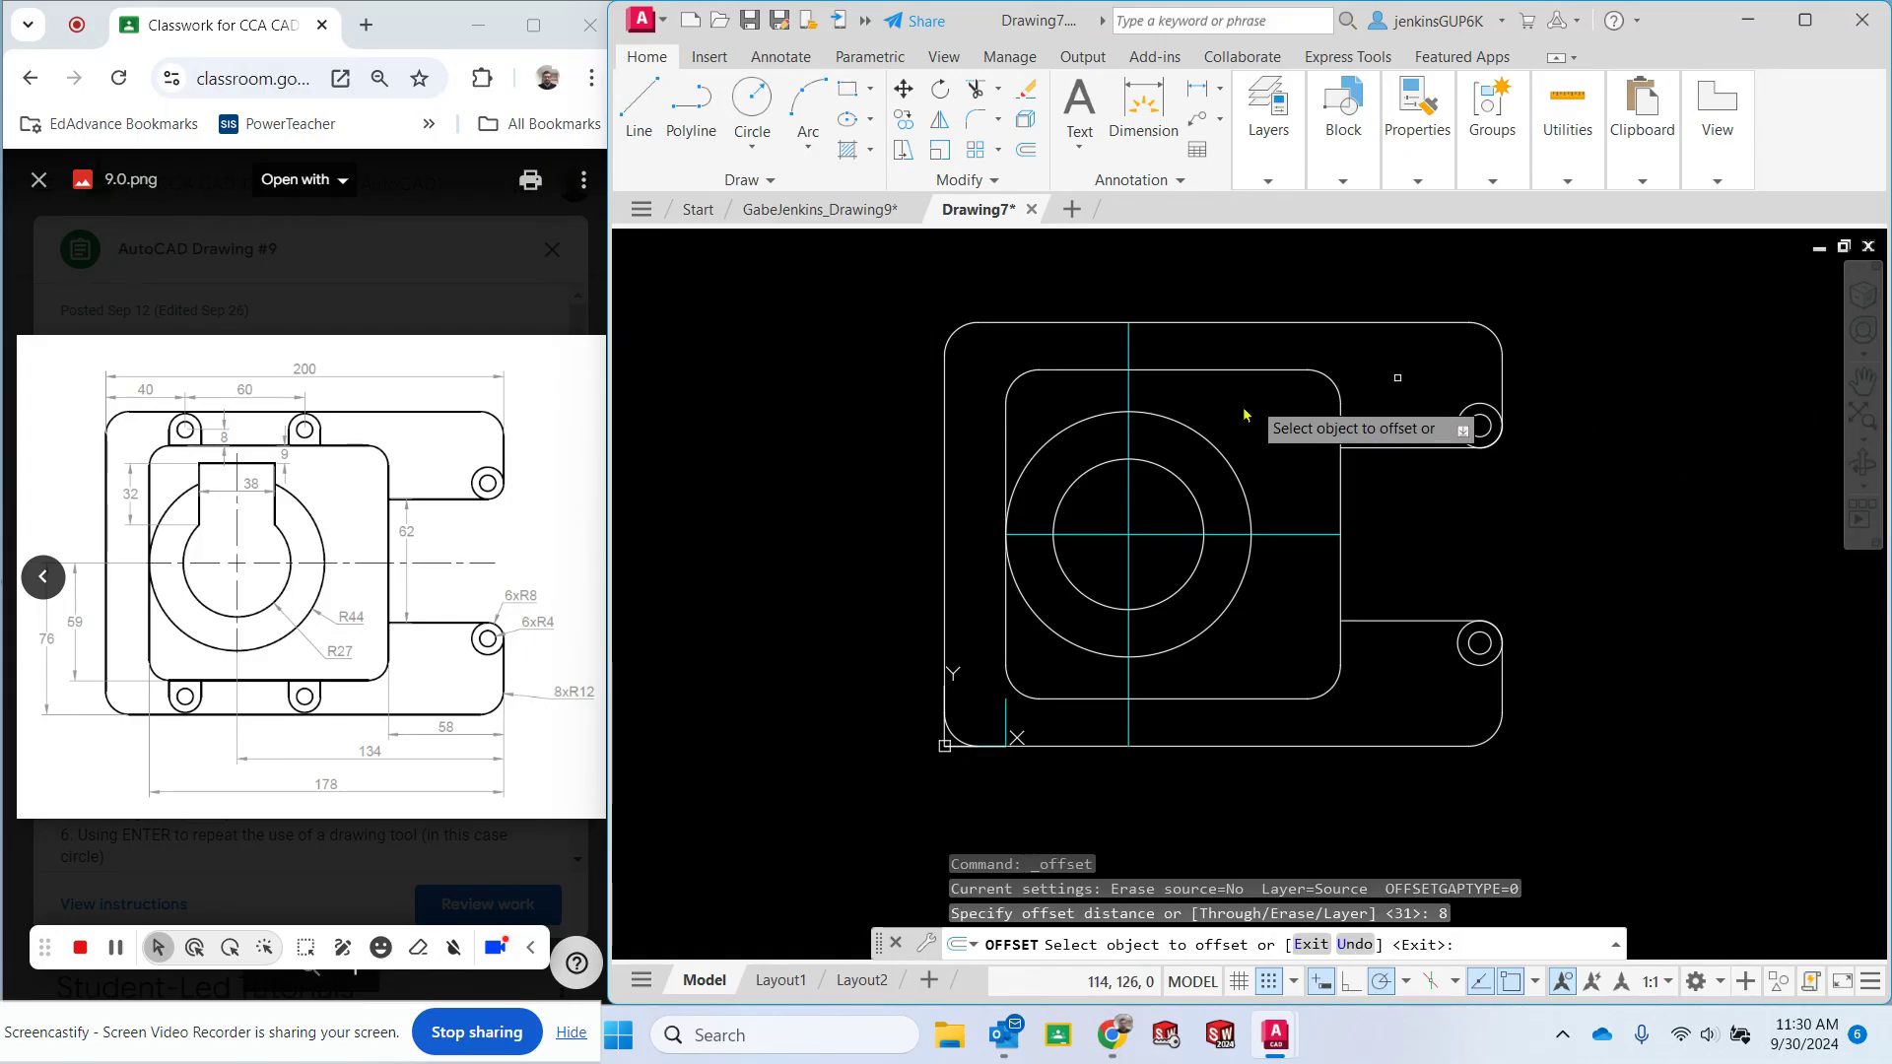
{"action": "left_click", "coordinate": [1060, 372]}
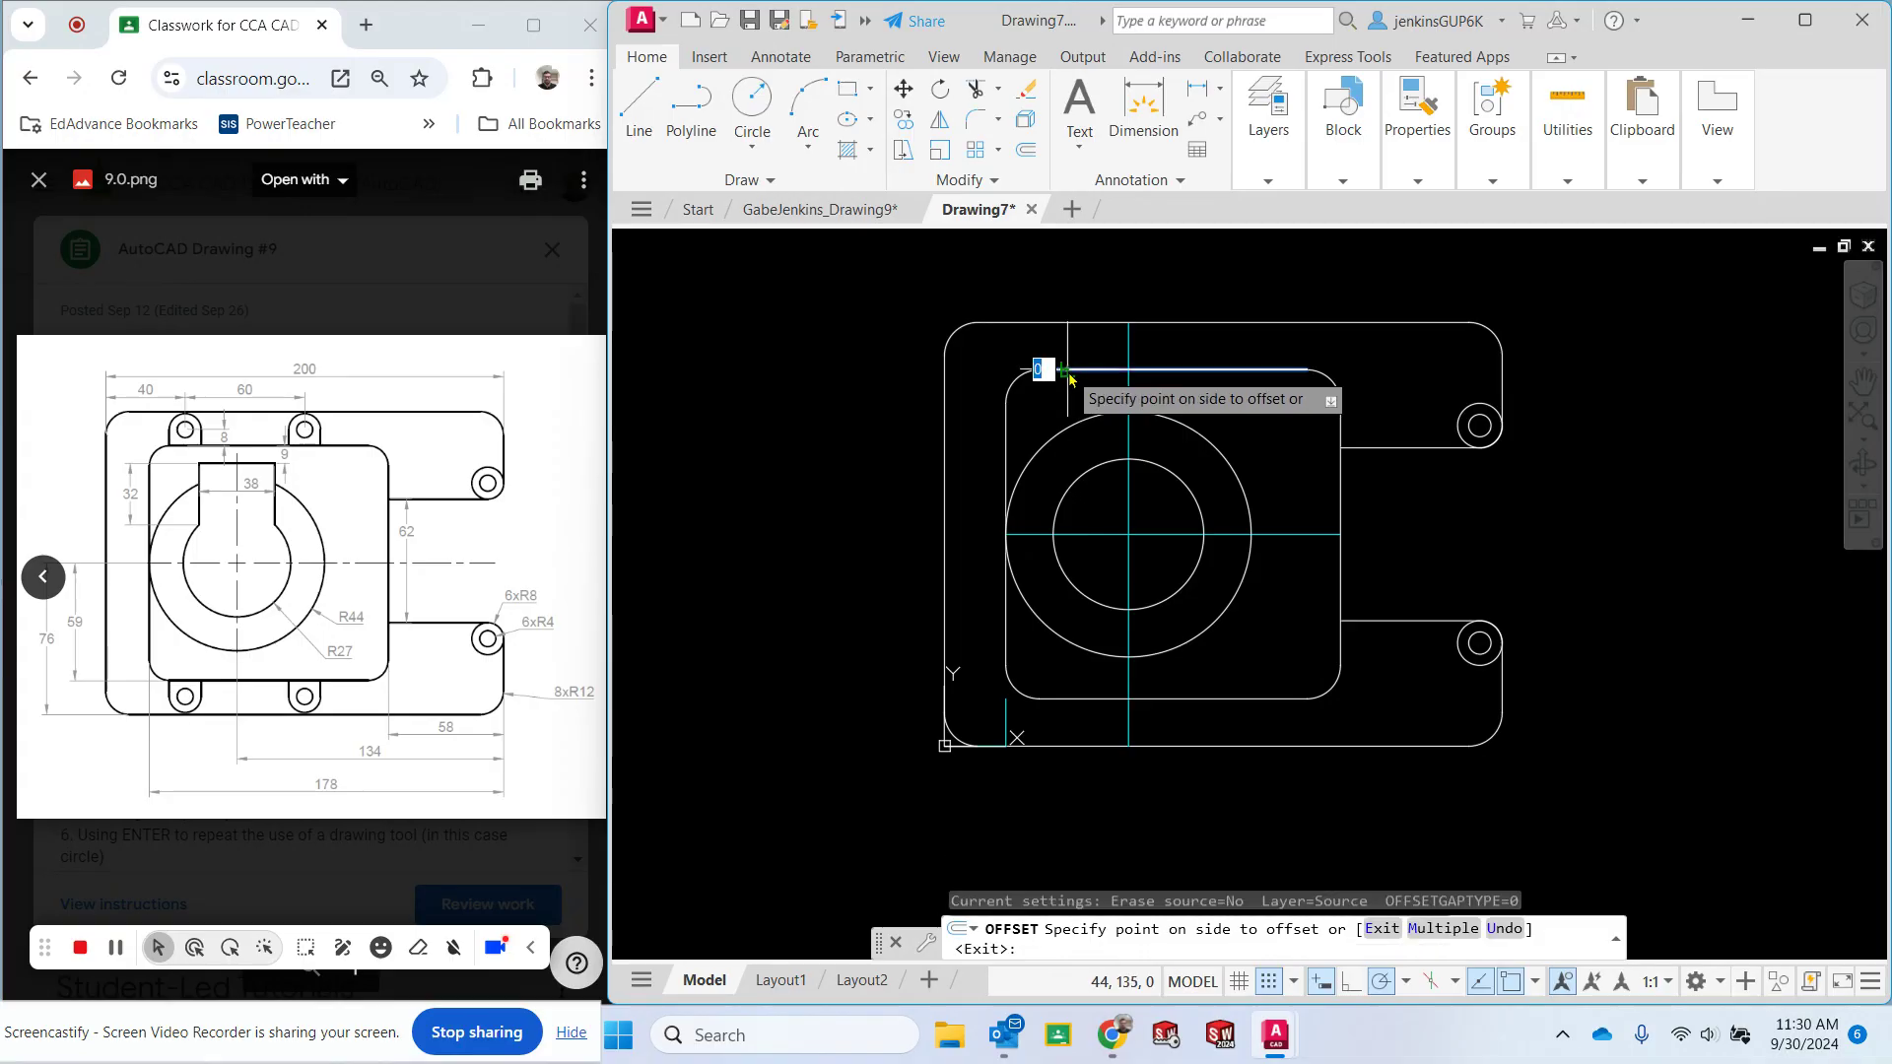
{"action": "left_click", "coordinate": [1066, 360]}
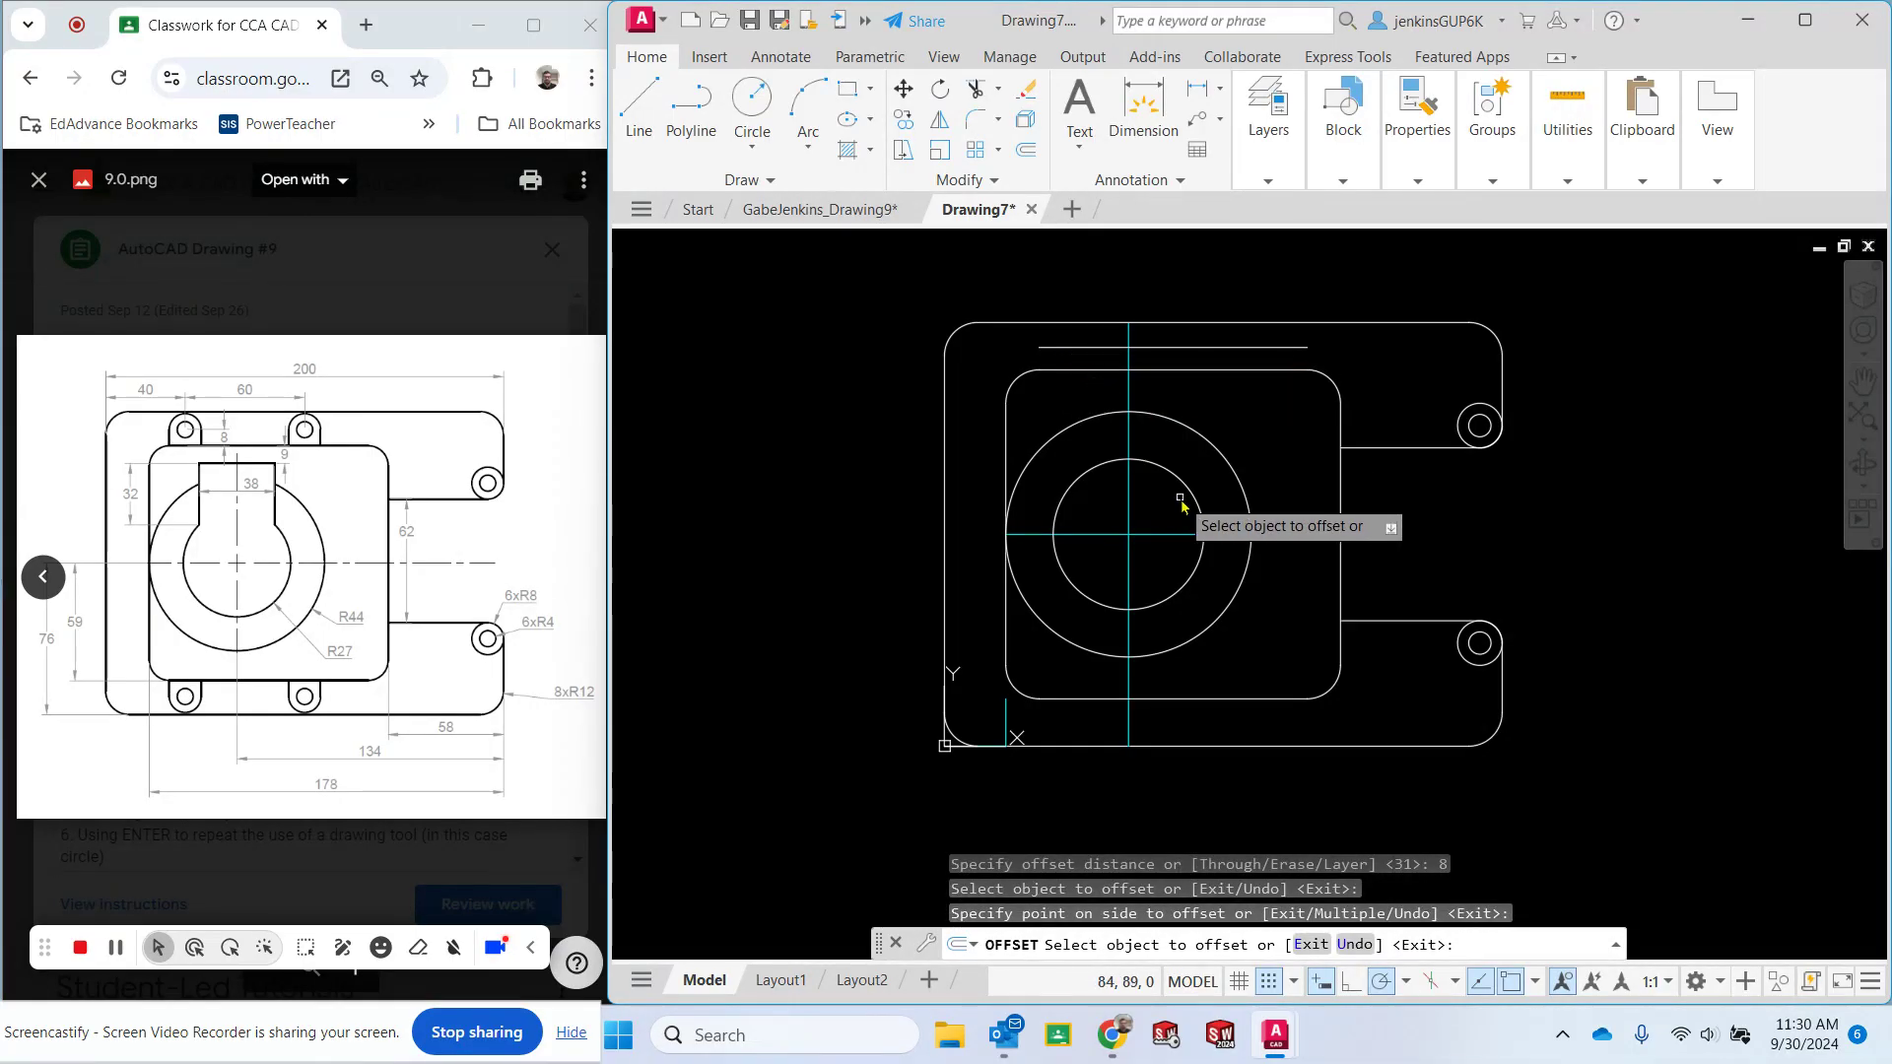
{"action": "key", "text": "Escape"}
Move the offset line above the inner rectangle to the Construction layer.
{"action": "left_click", "coordinate": [1231, 347]}
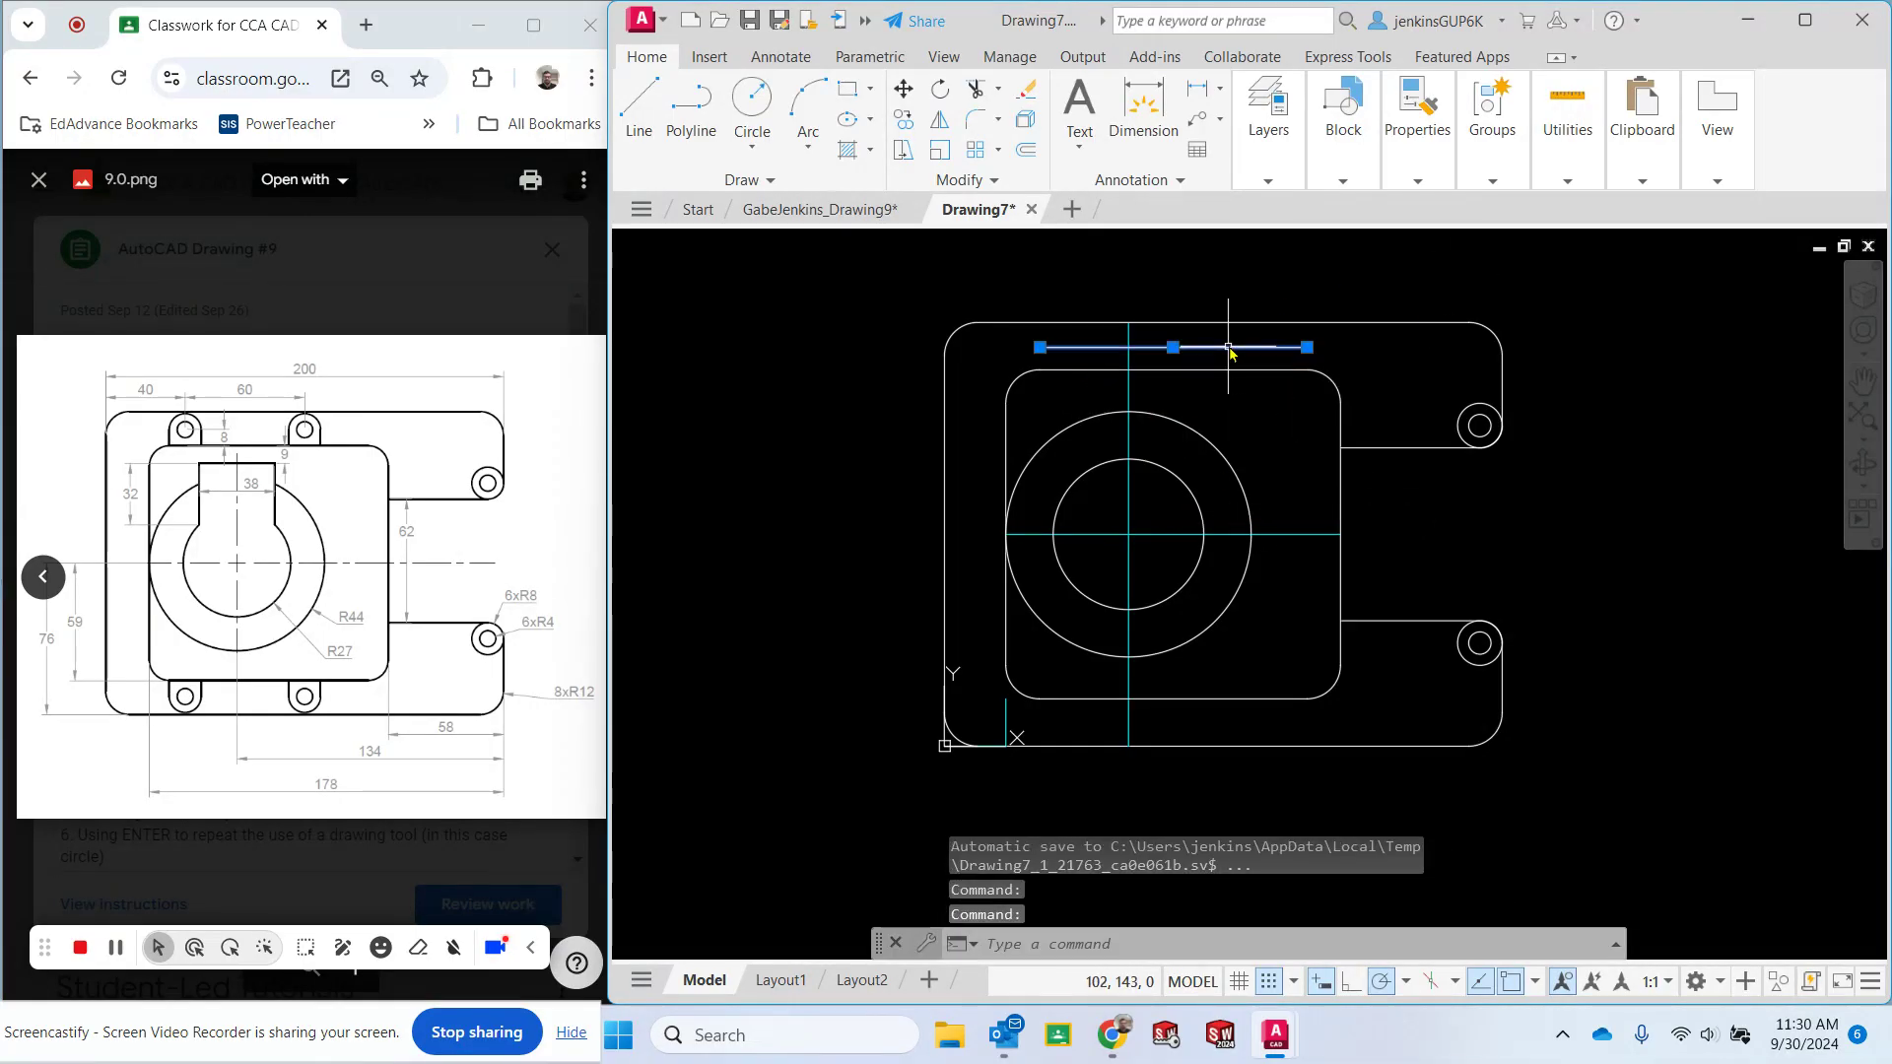
{"action": "mouse_move", "coordinate": [1269, 133]}
{"action": "left_click", "coordinate": [1429, 209]}
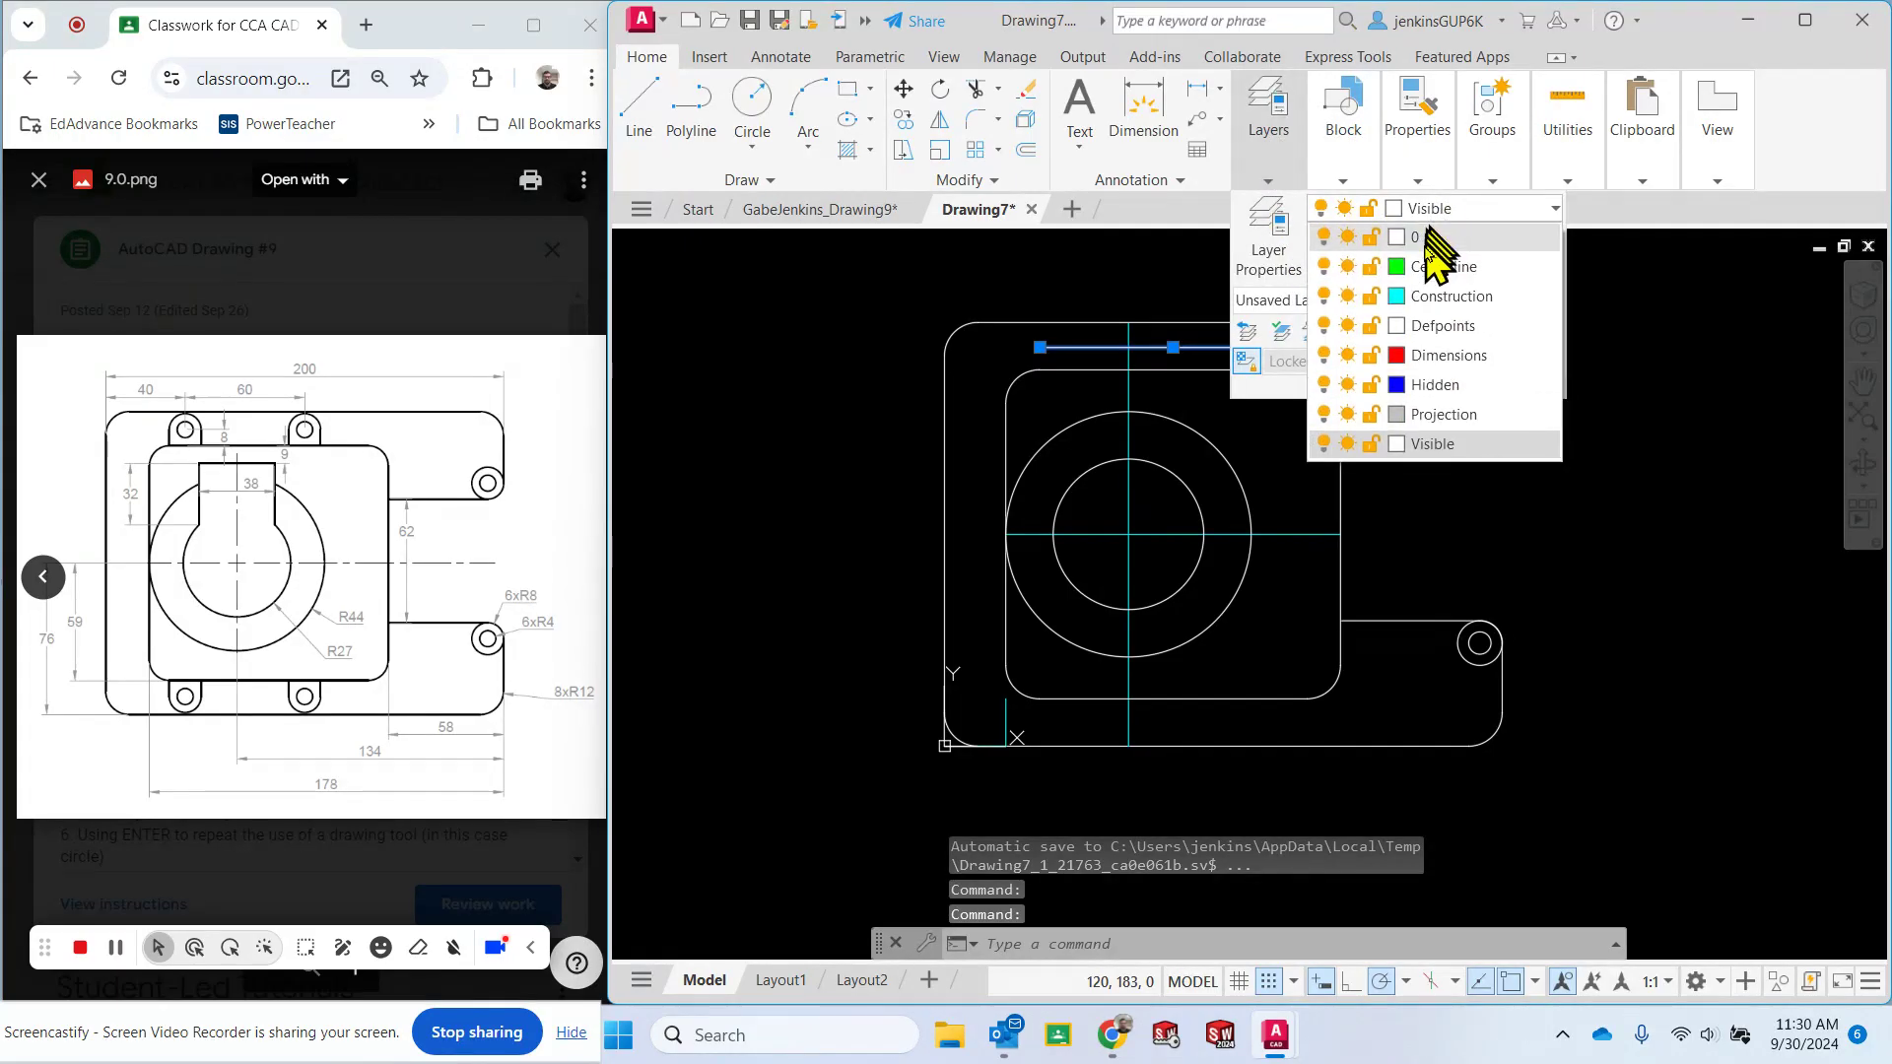
{"action": "left_click", "coordinate": [1425, 298]}
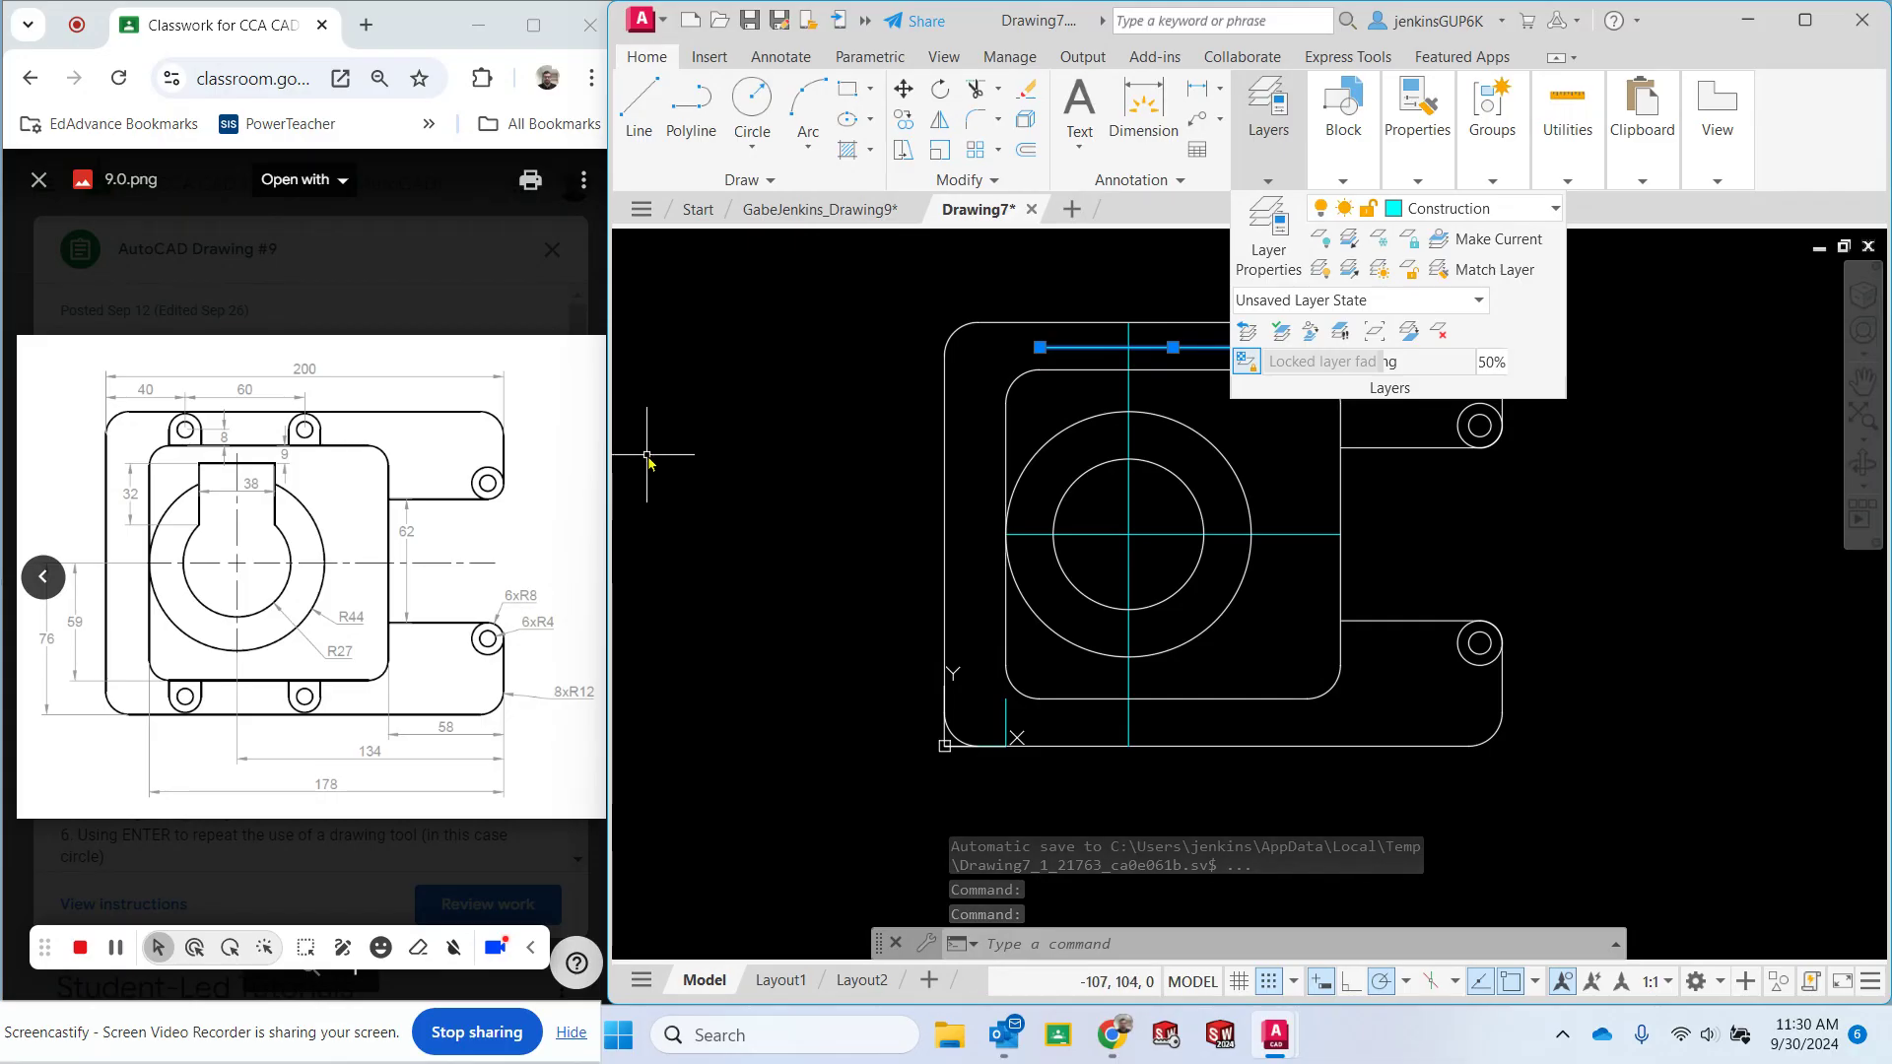
{"action": "key", "text": "Escape"}
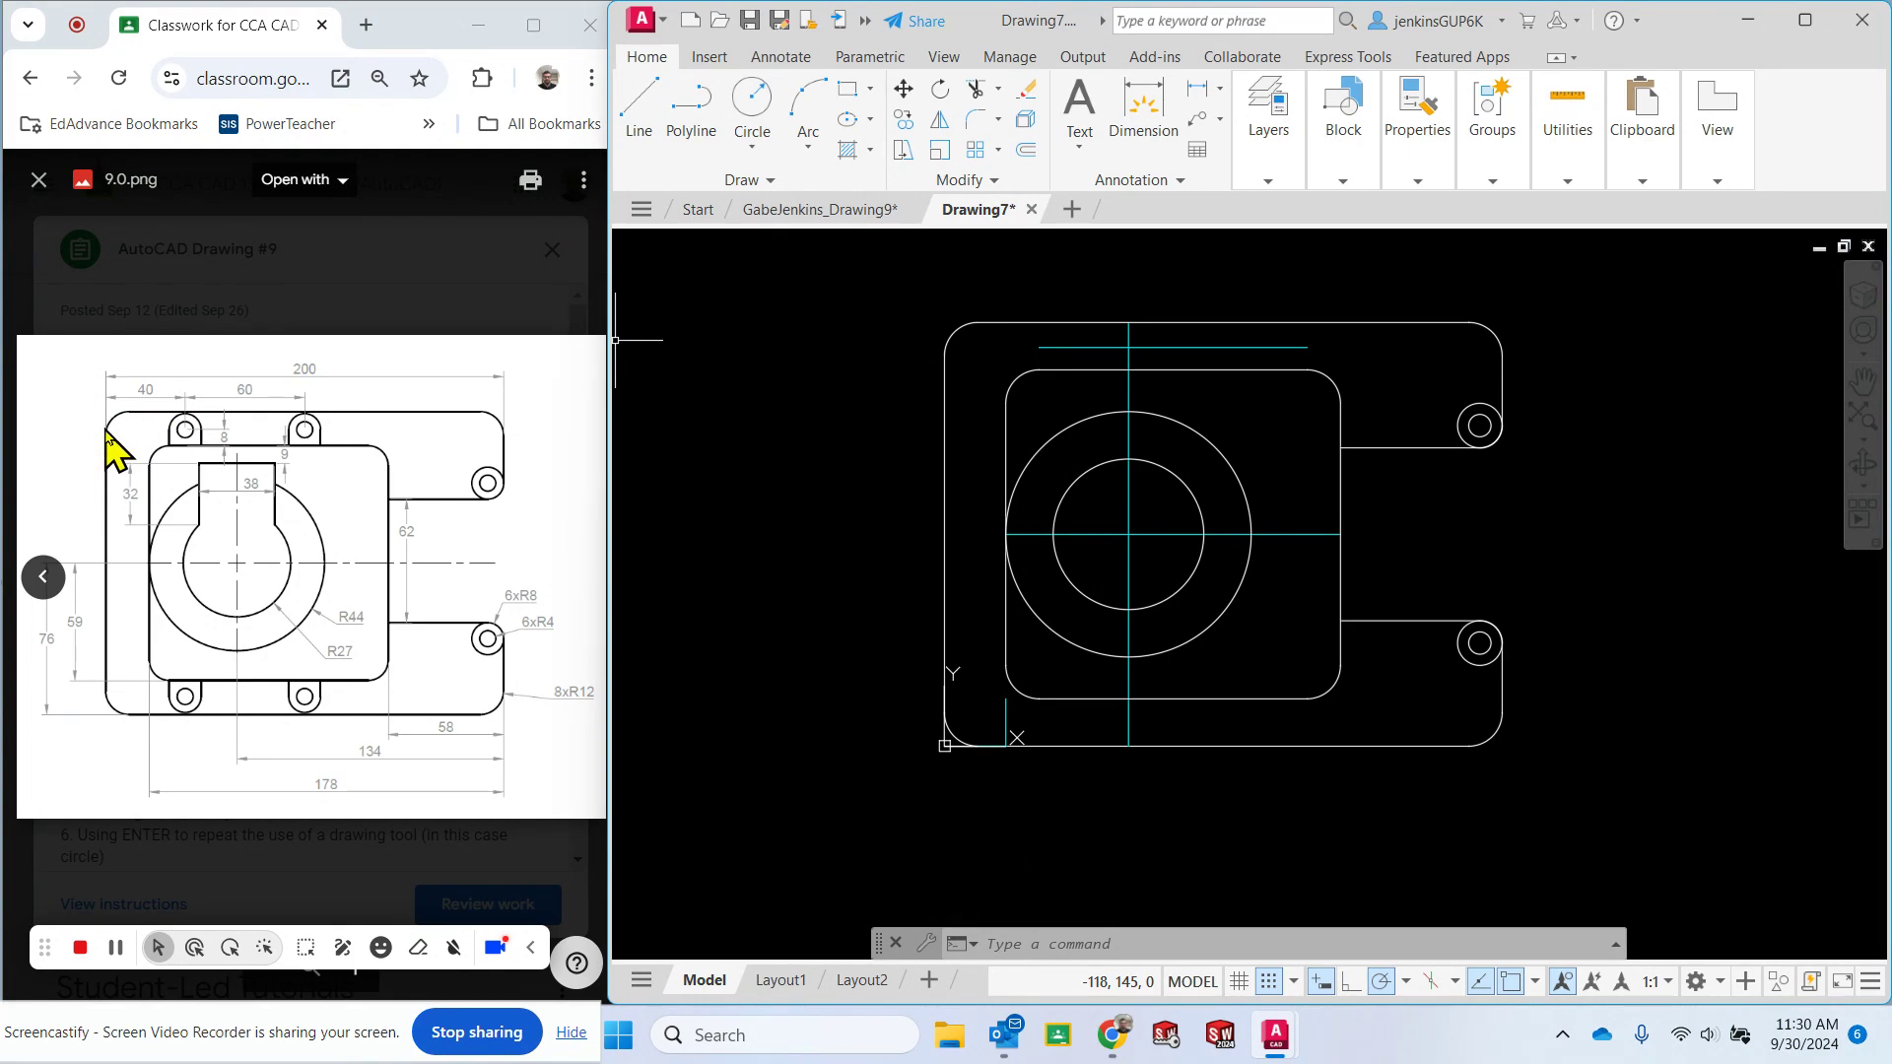
{"action": "left_click", "coordinate": [636, 109]}
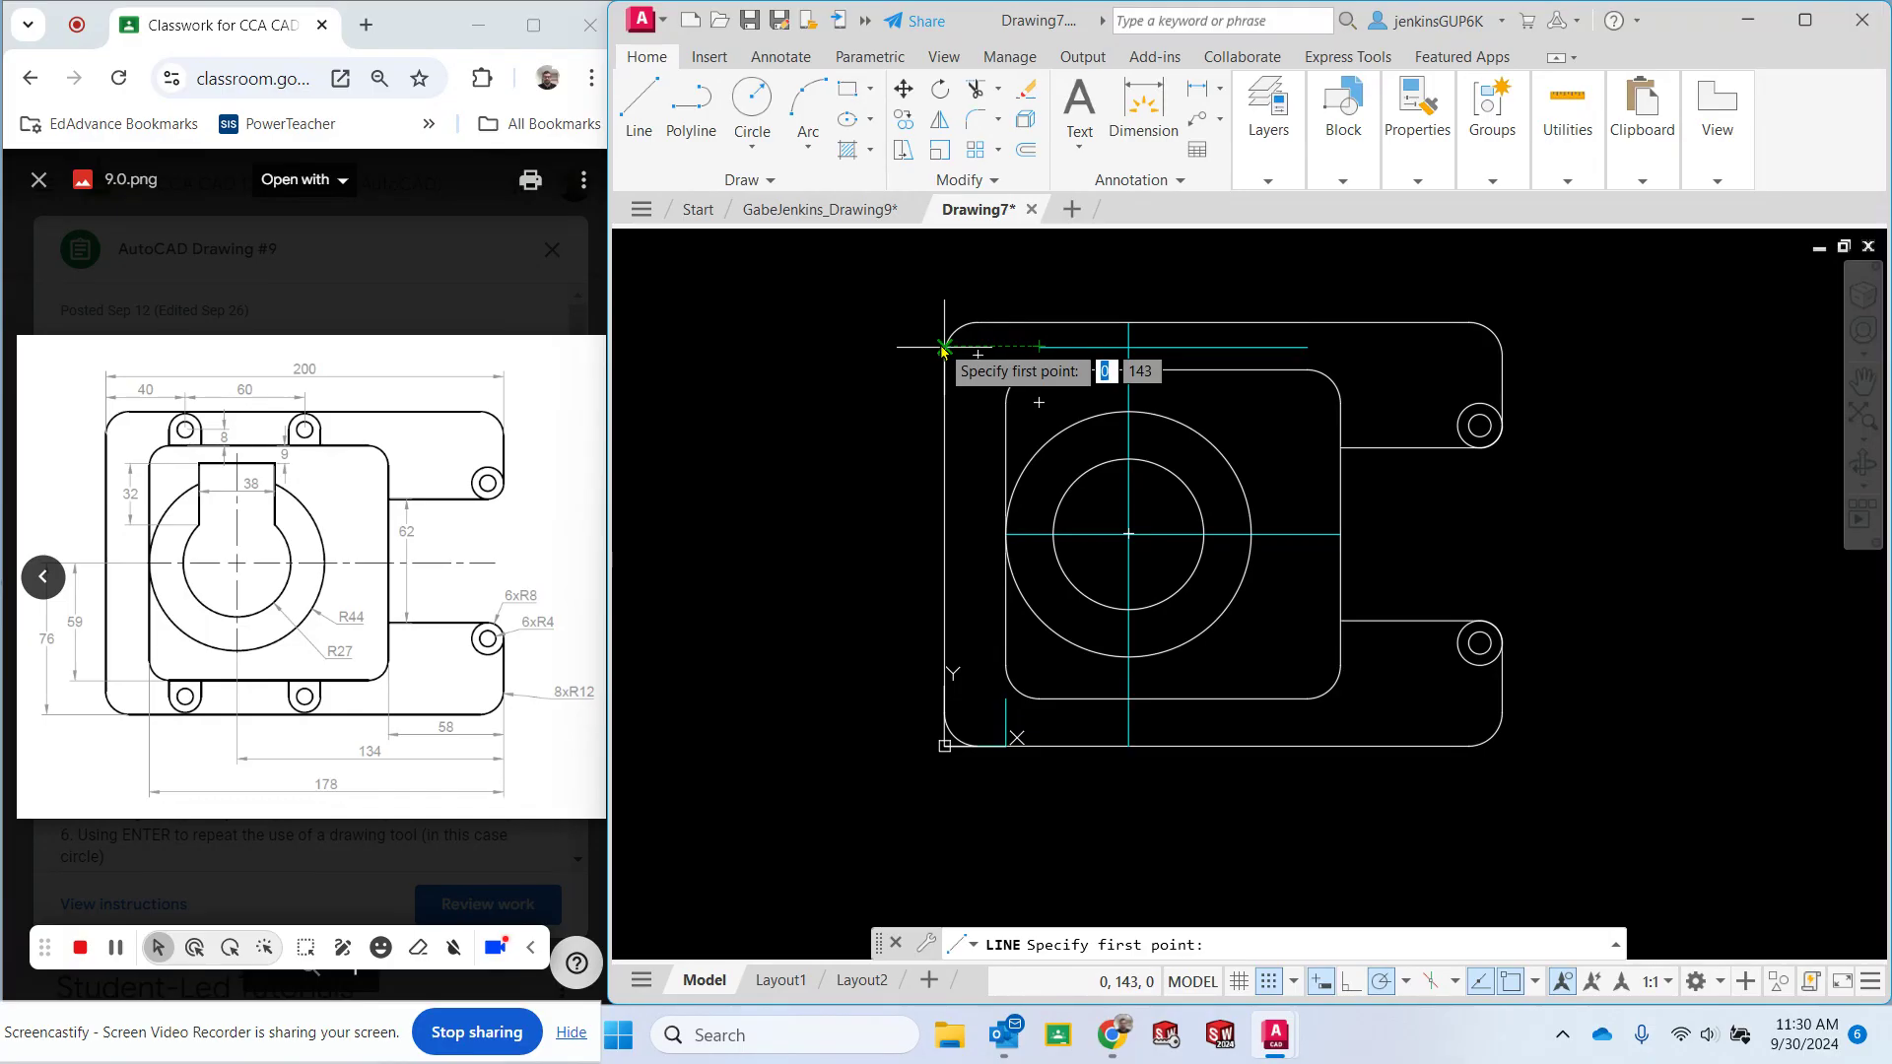
{"action": "scroll", "coordinate": [966, 347], "scroll_direction": "up", "scroll_amount": 4}
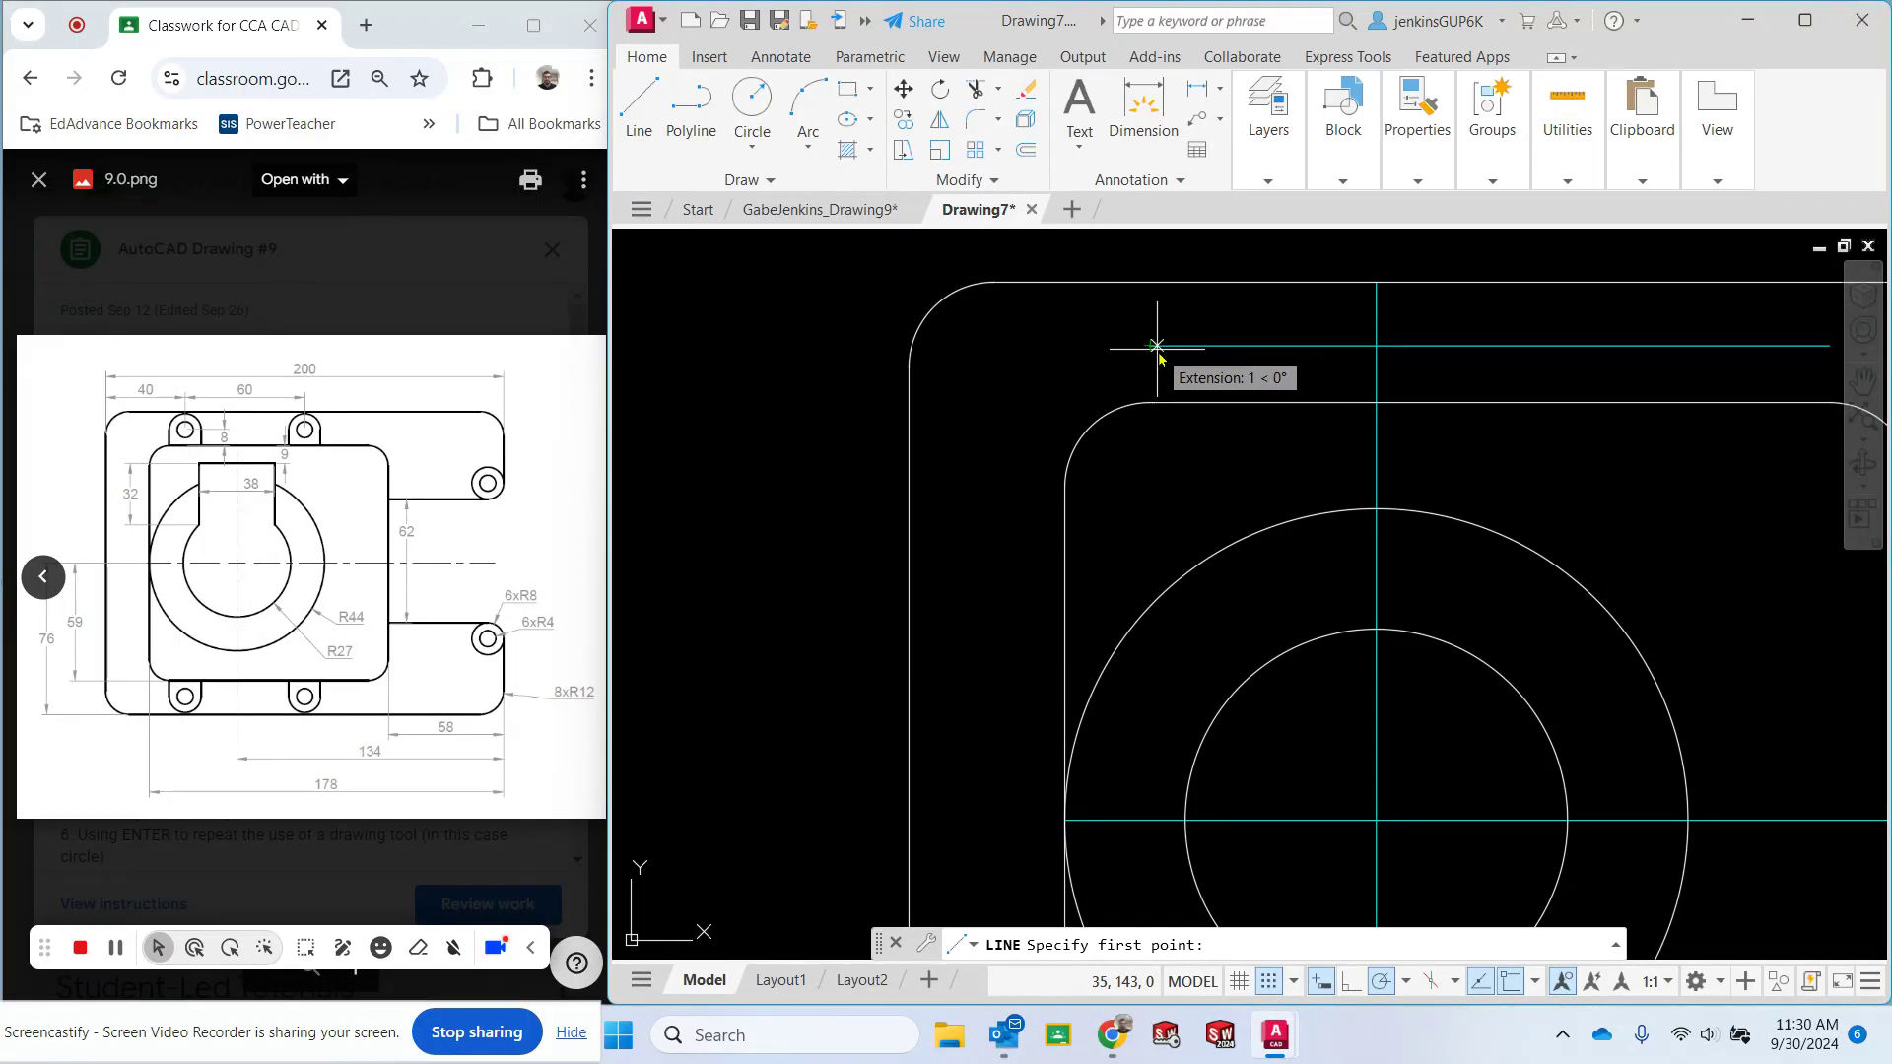
{"action": "key", "text": "Escape"}
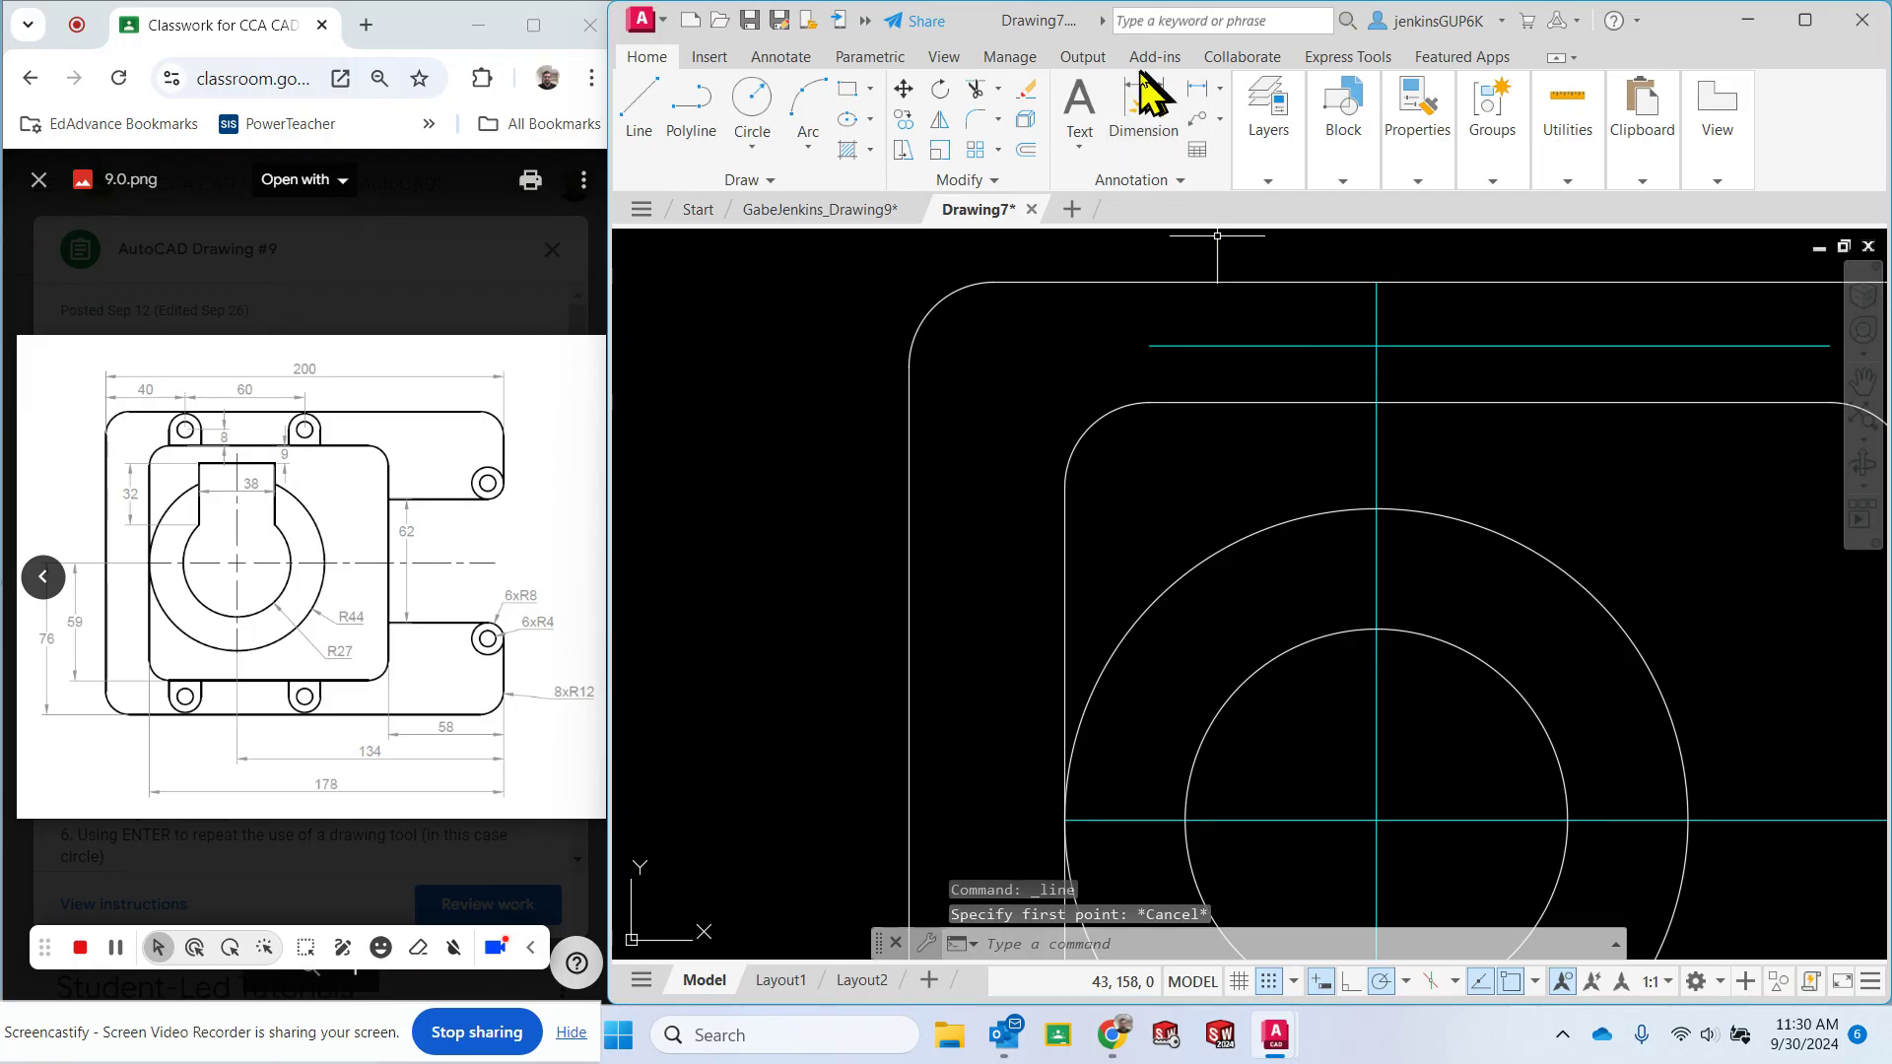
Extend the left end of the upper horizontal construction line to the plate's outer outline.
{"action": "left_click", "coordinate": [998, 91]}
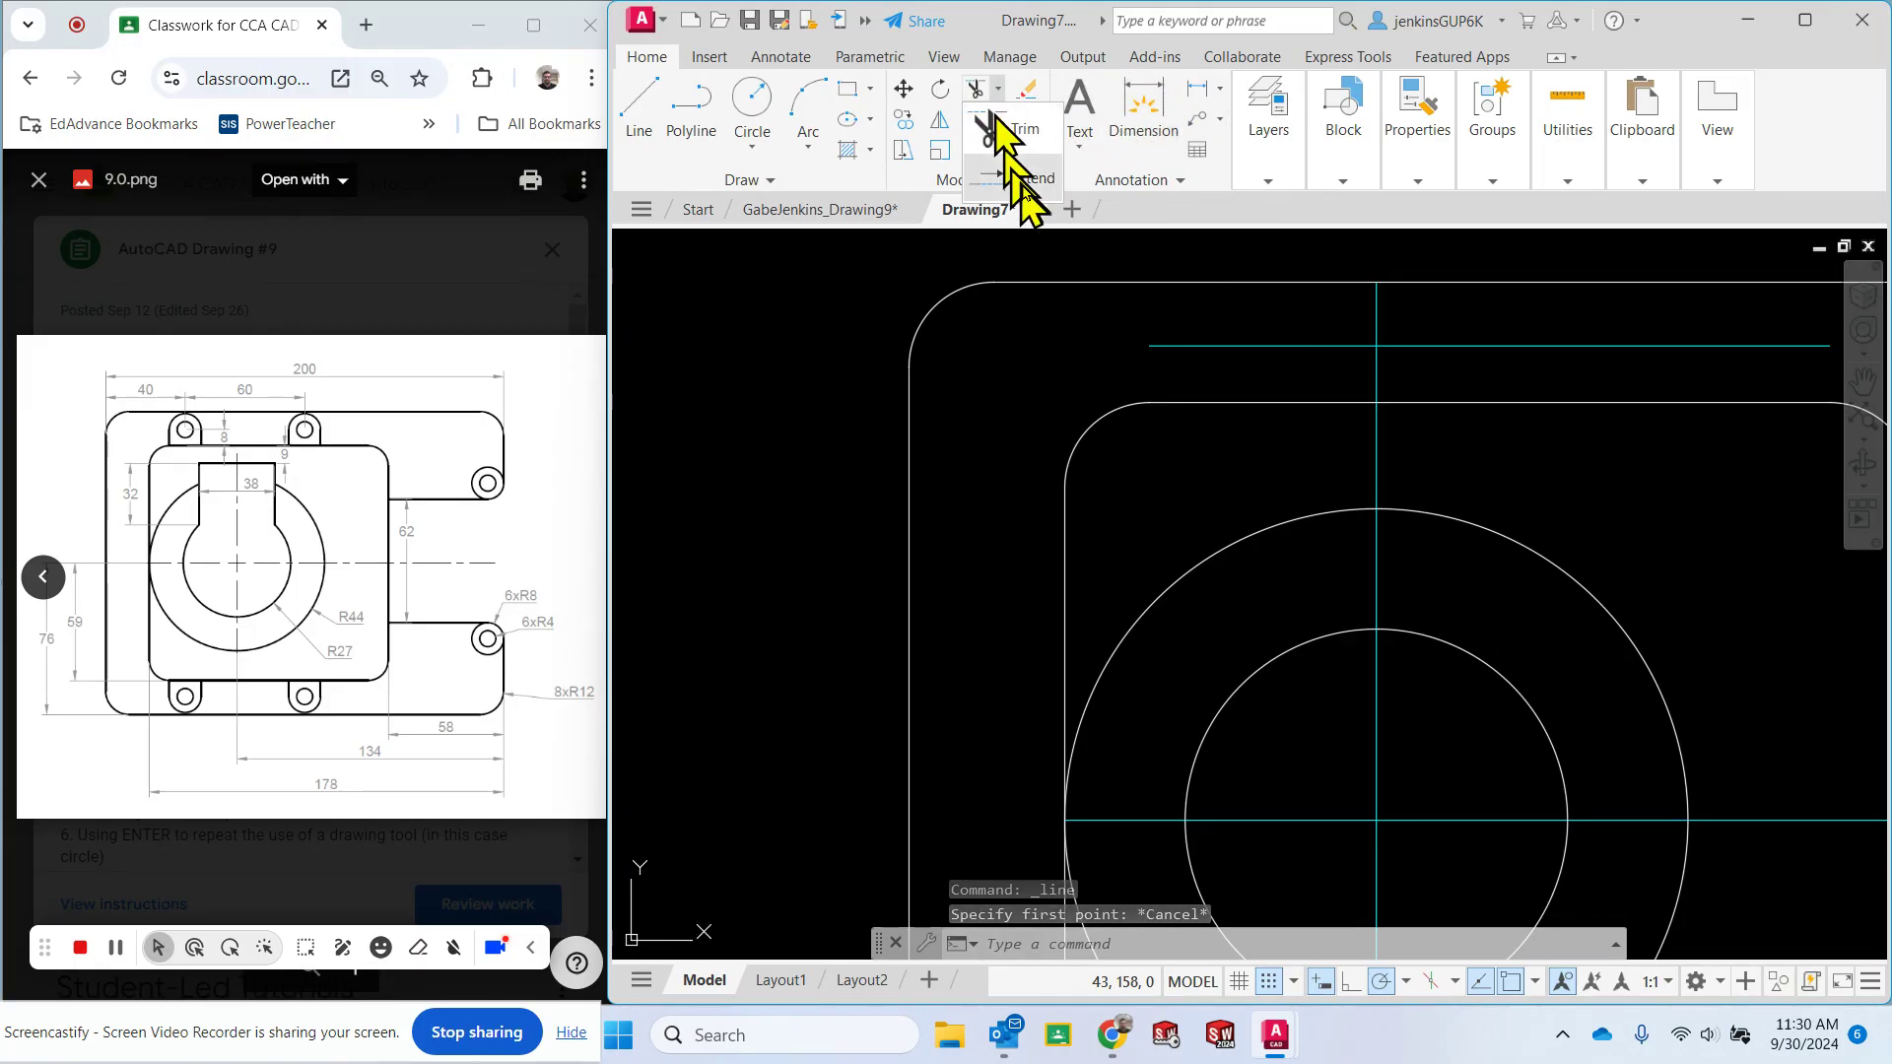
{"action": "left_click", "coordinate": [1032, 181]}
{"action": "left_click", "coordinate": [1159, 345]}
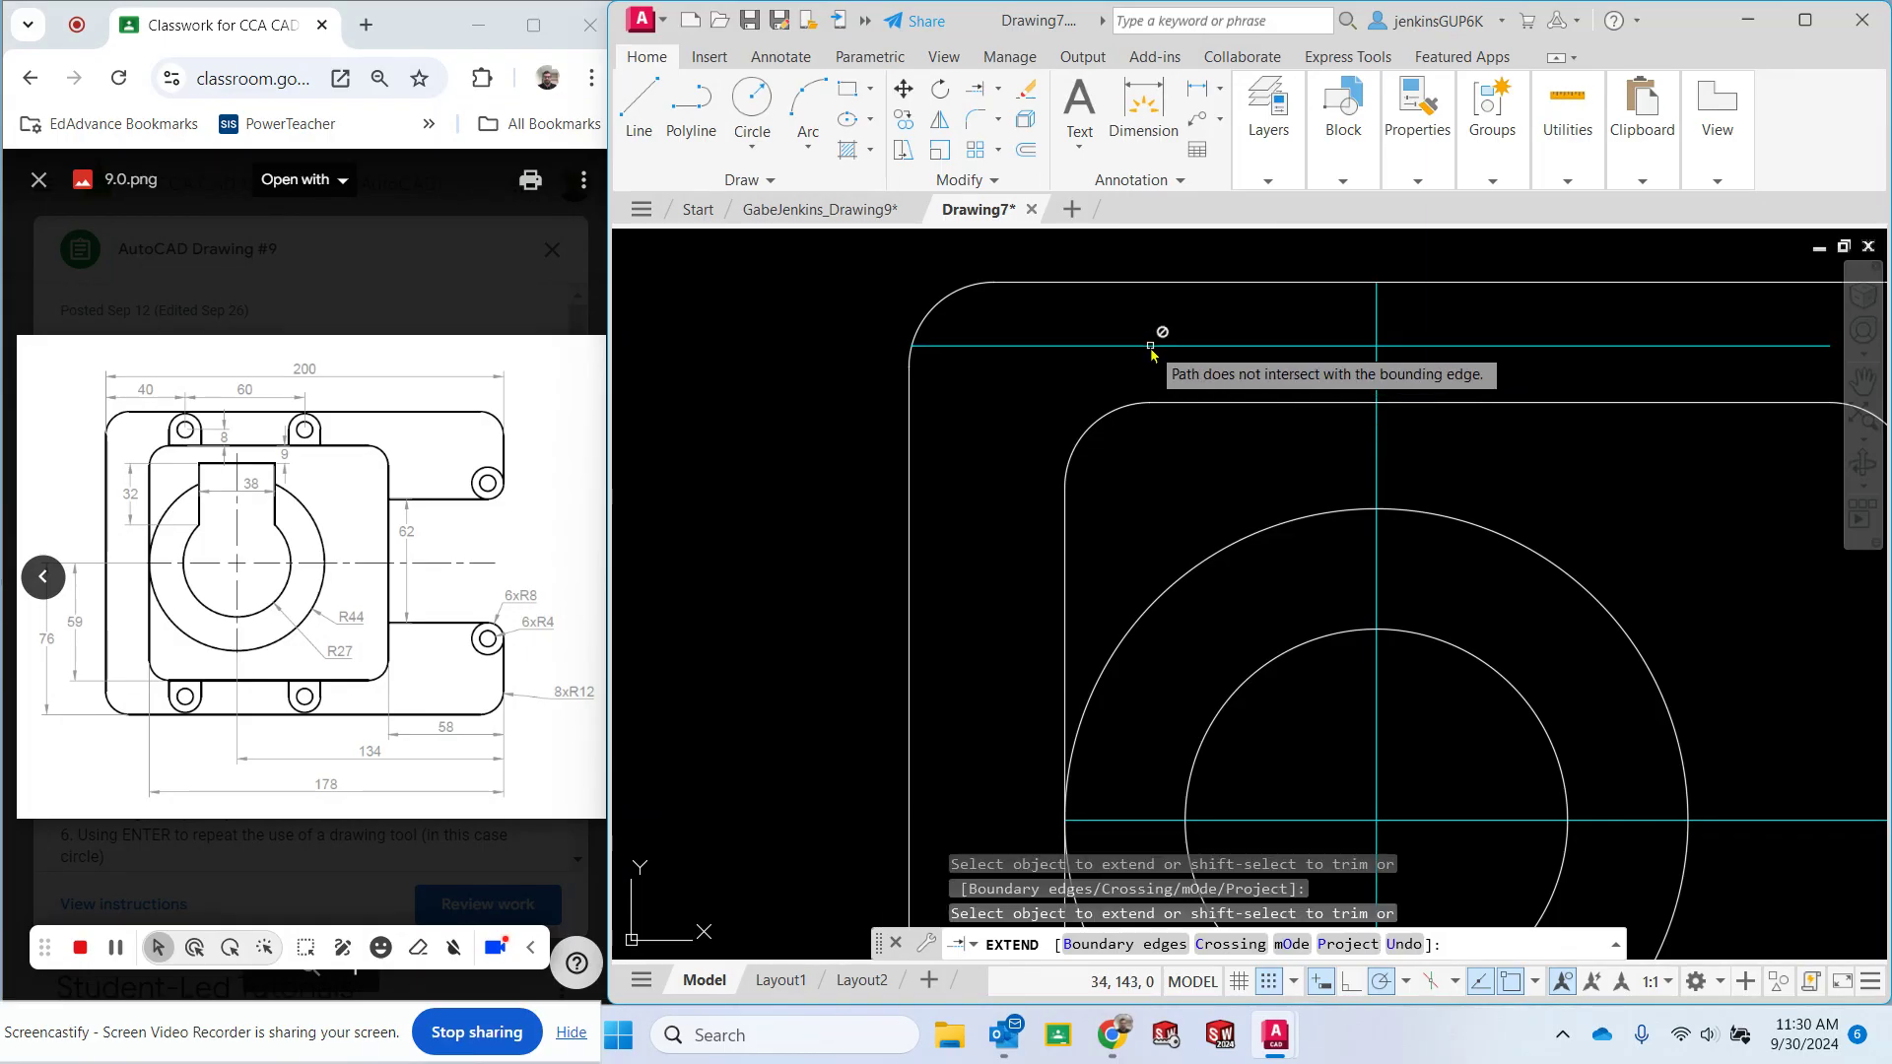
{"action": "left_click", "coordinate": [910, 384]}
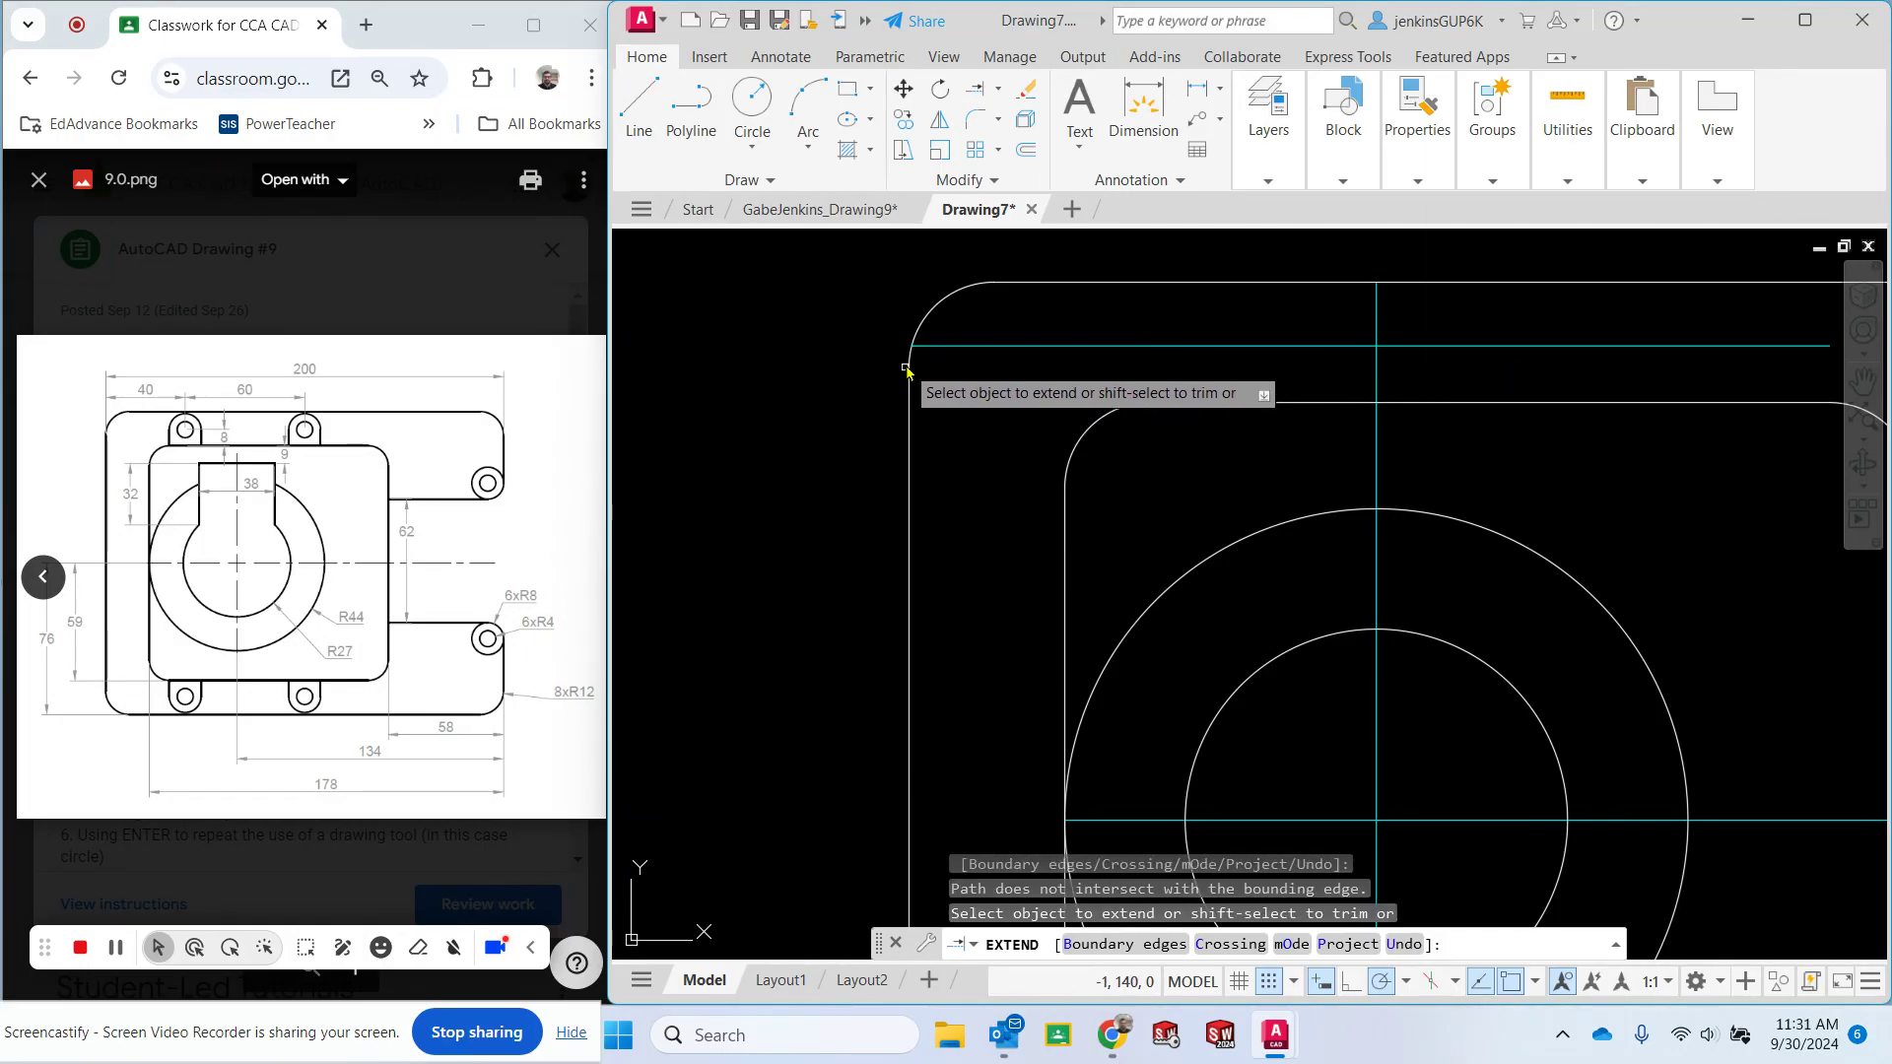
{"action": "key", "text": "Escape"}
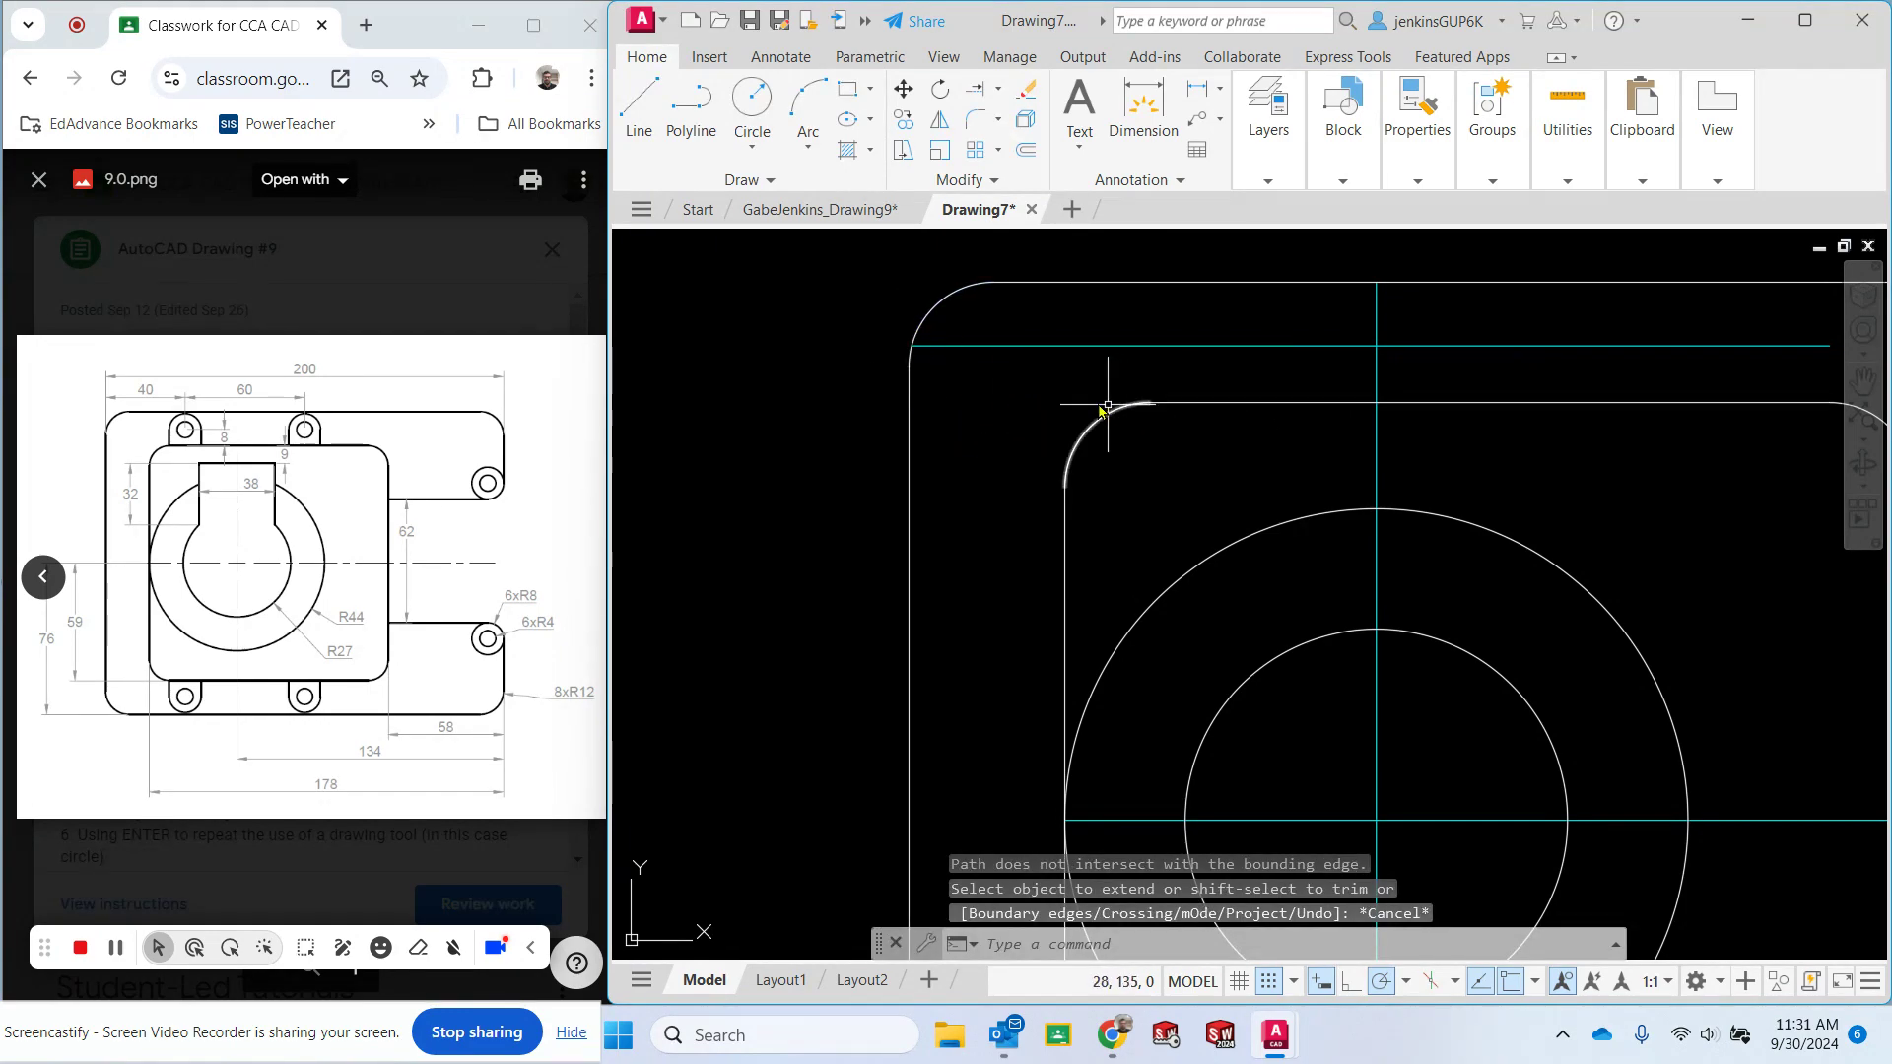
{"action": "left_click", "coordinate": [643, 114]}
{"action": "mouse_move", "coordinate": [1269, 128]}
{"action": "key", "text": "Escape"}
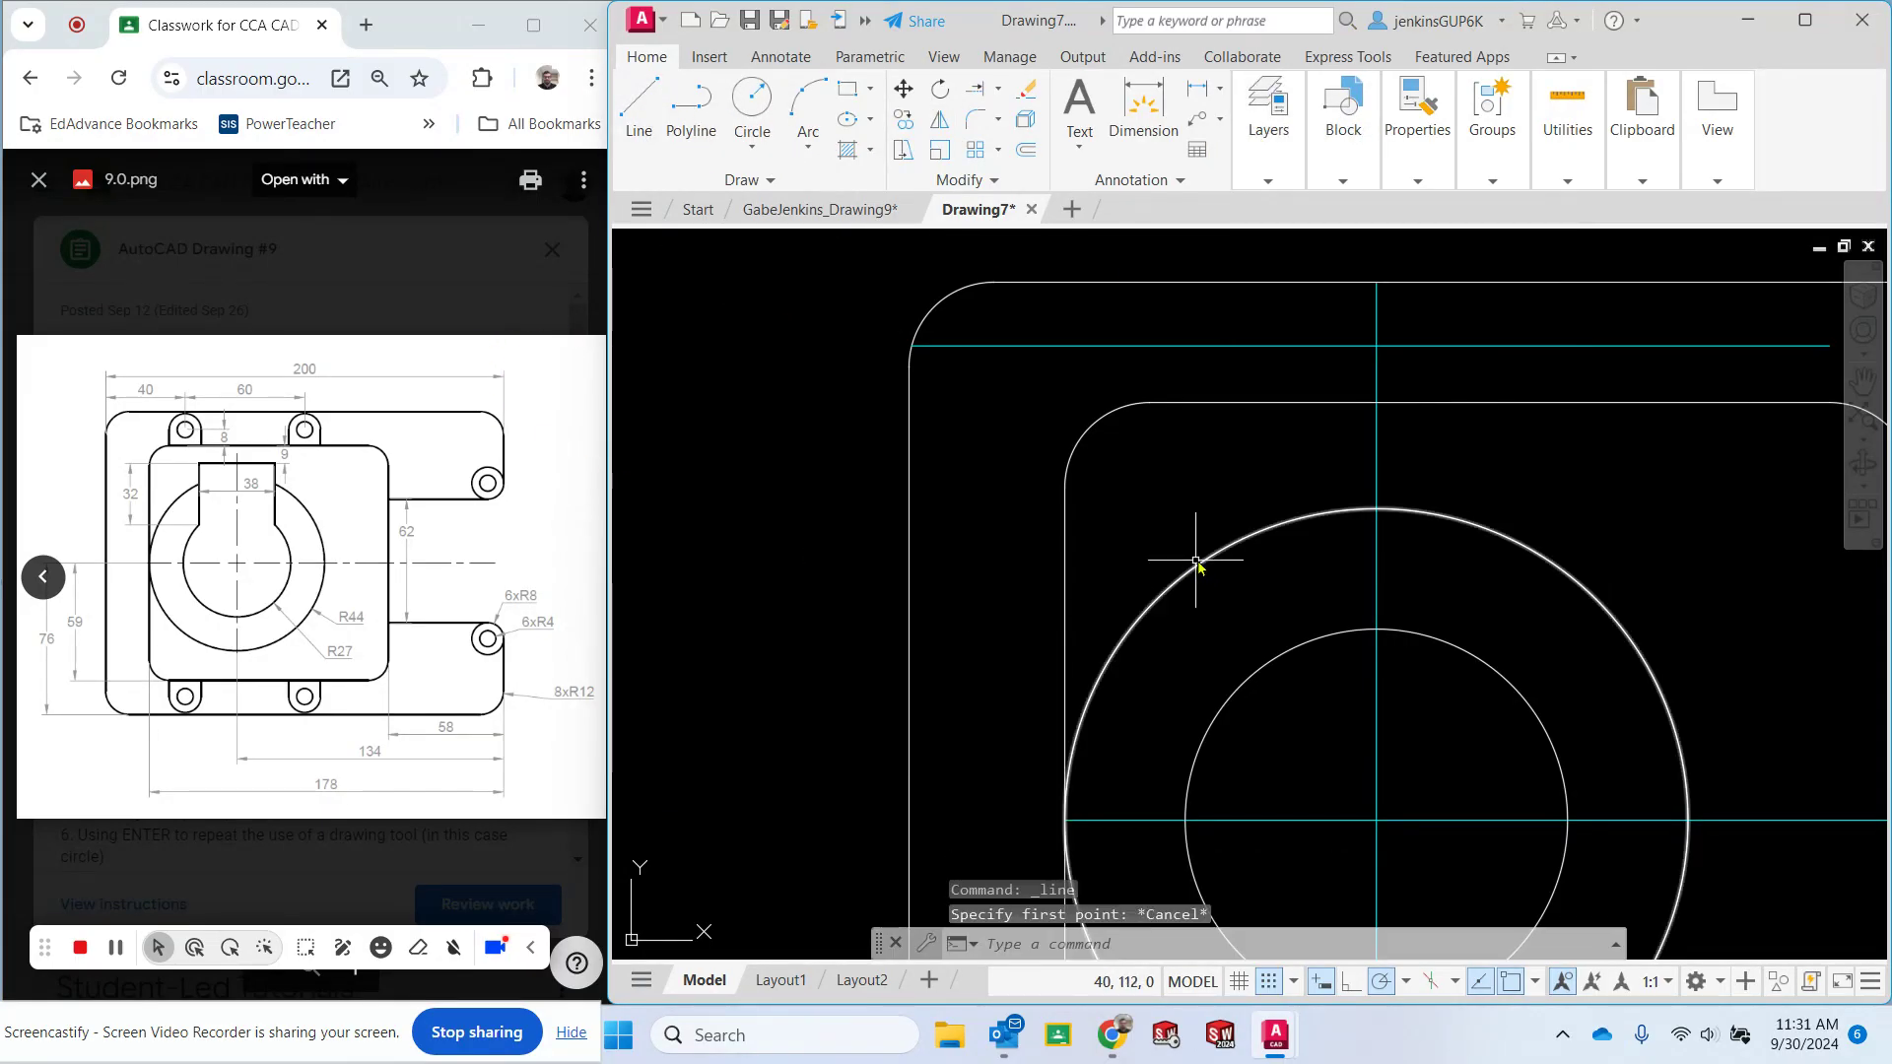
Draw a horizontal line 40 long from the plate's left edge along the upper construction line.
{"action": "left_click", "coordinate": [657, 102]}
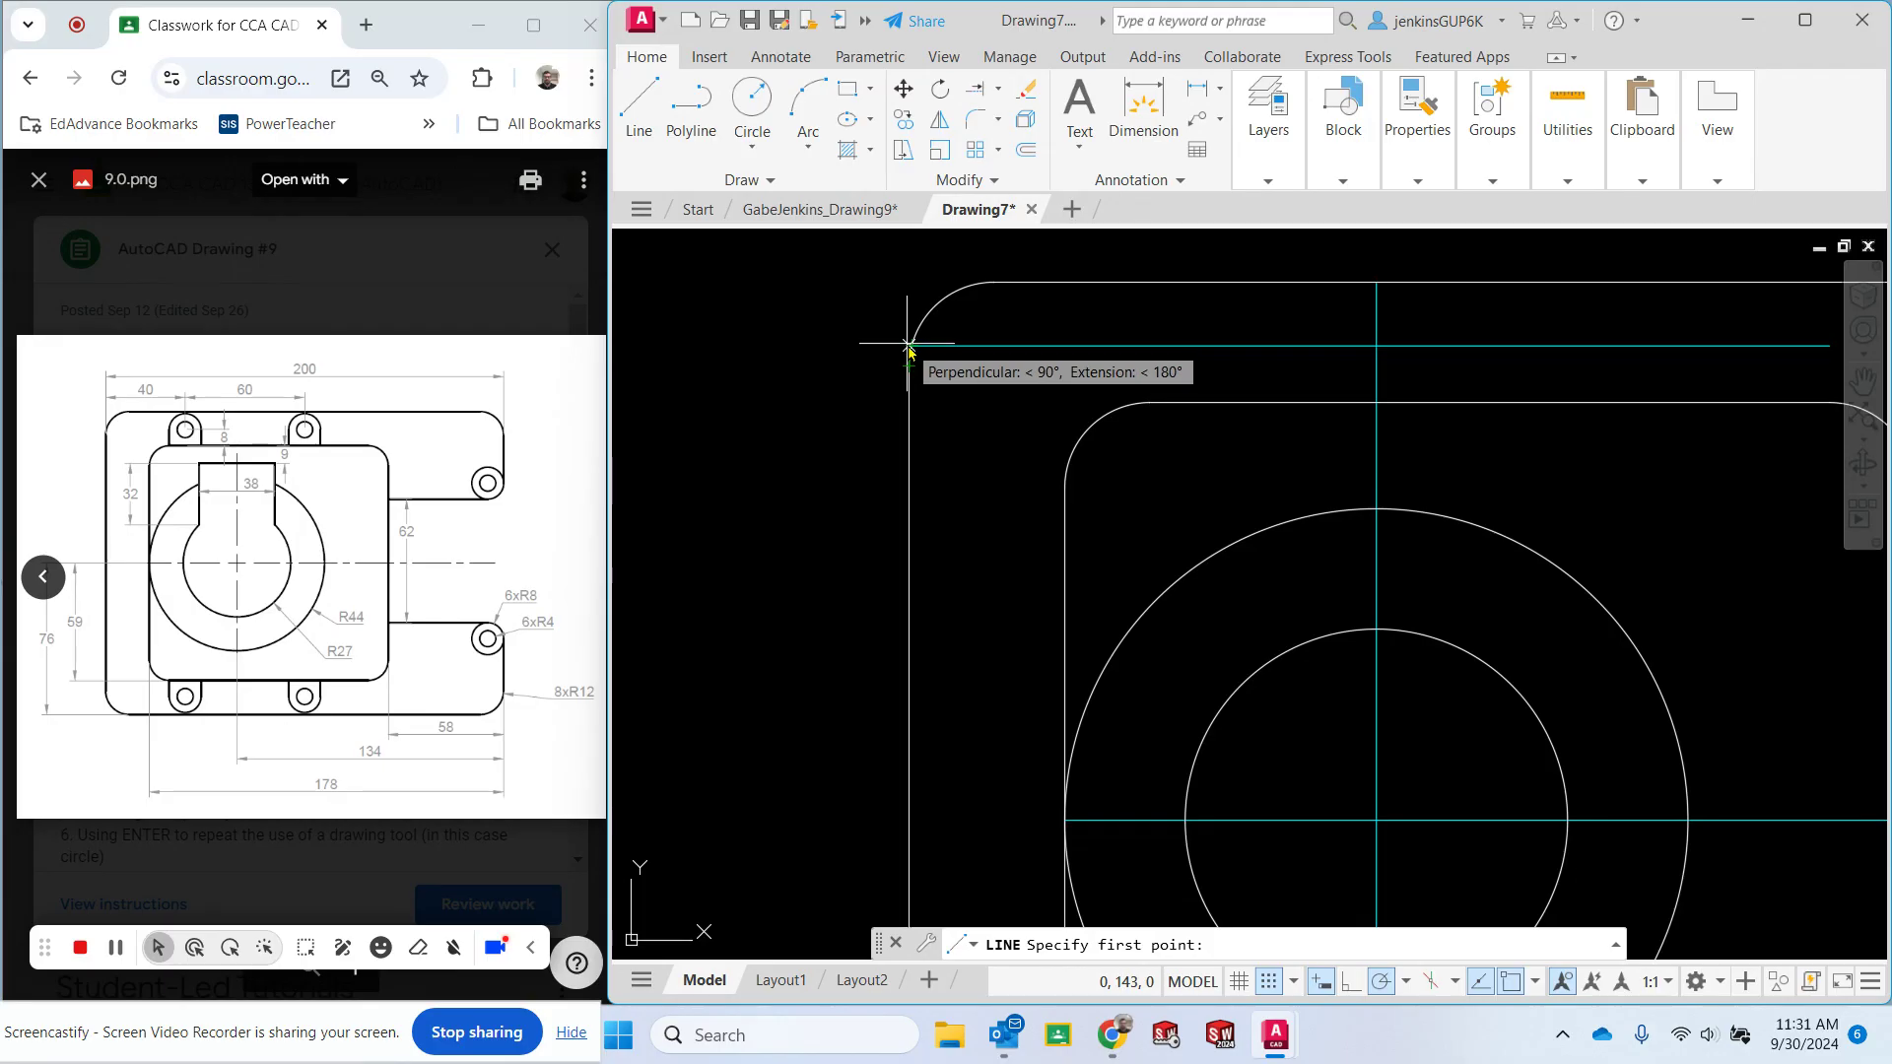
{"action": "left_click", "coordinate": [909, 346]}
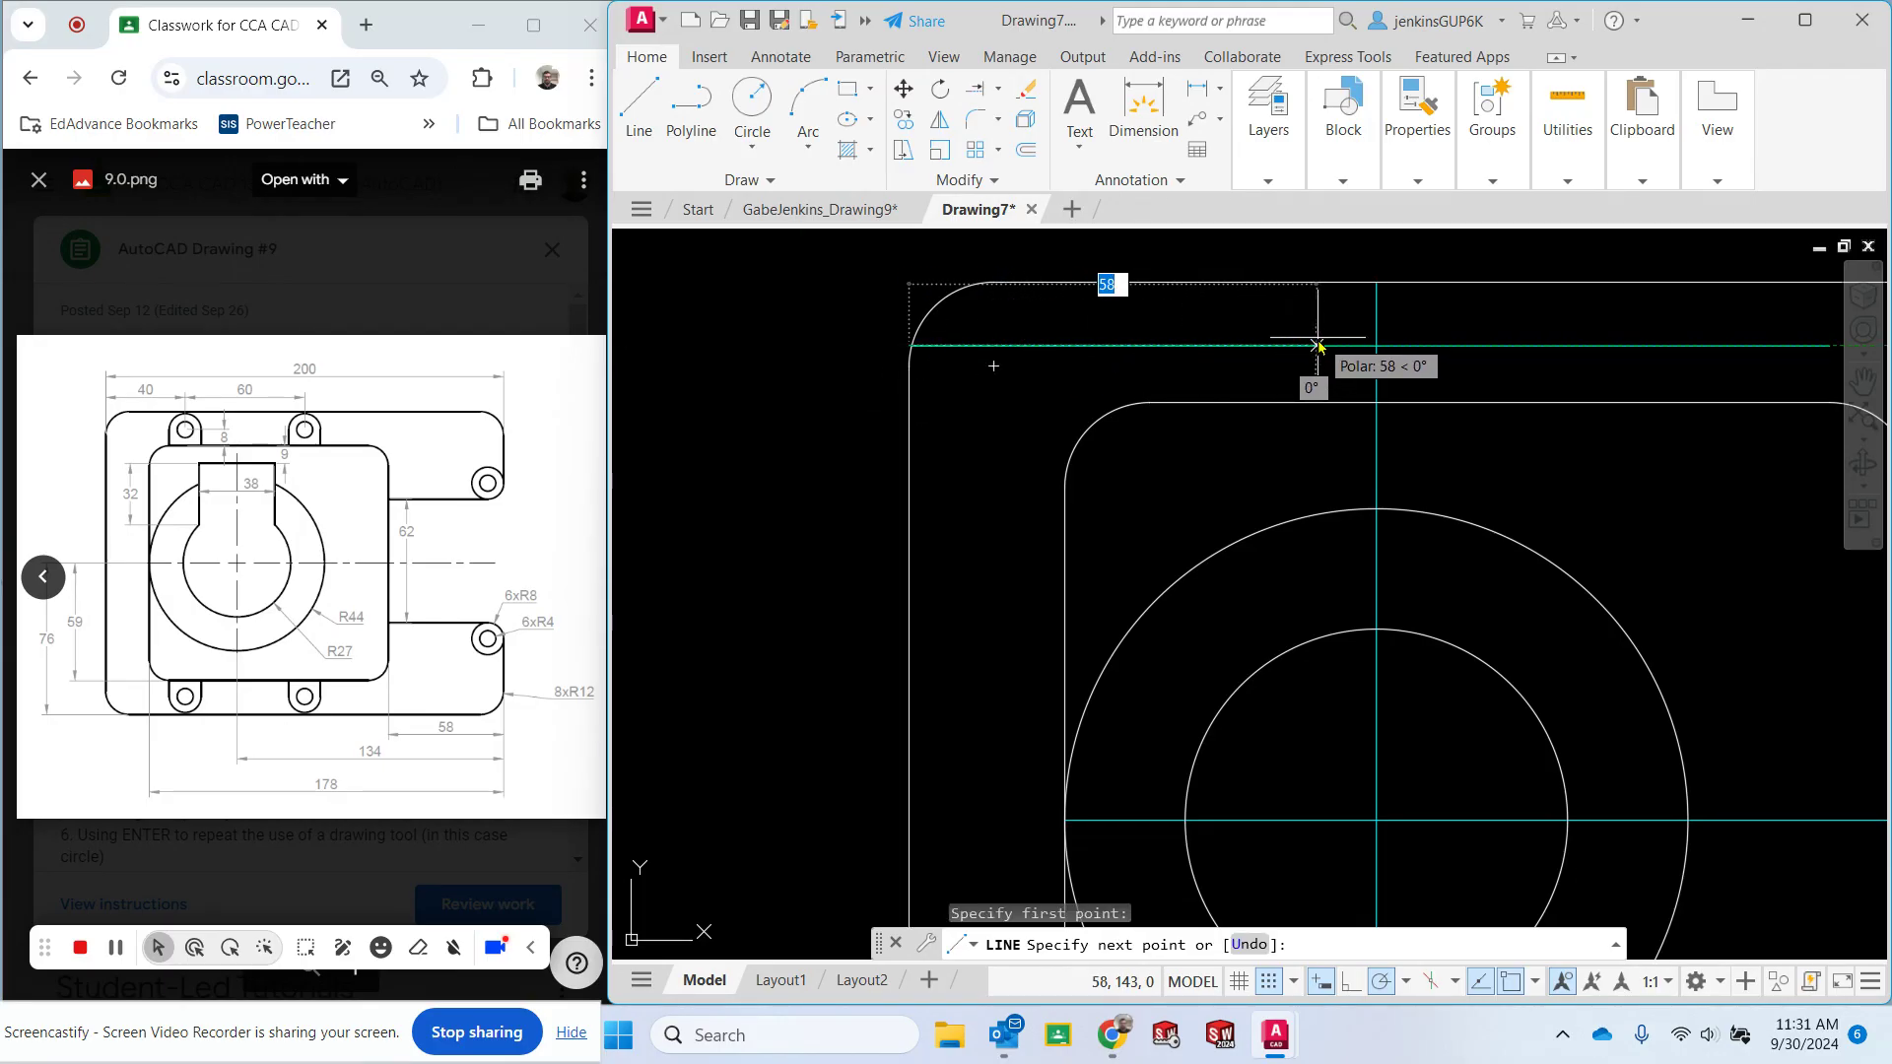
{"action": "type", "text": "40"}
{"action": "key", "text": "Return"}
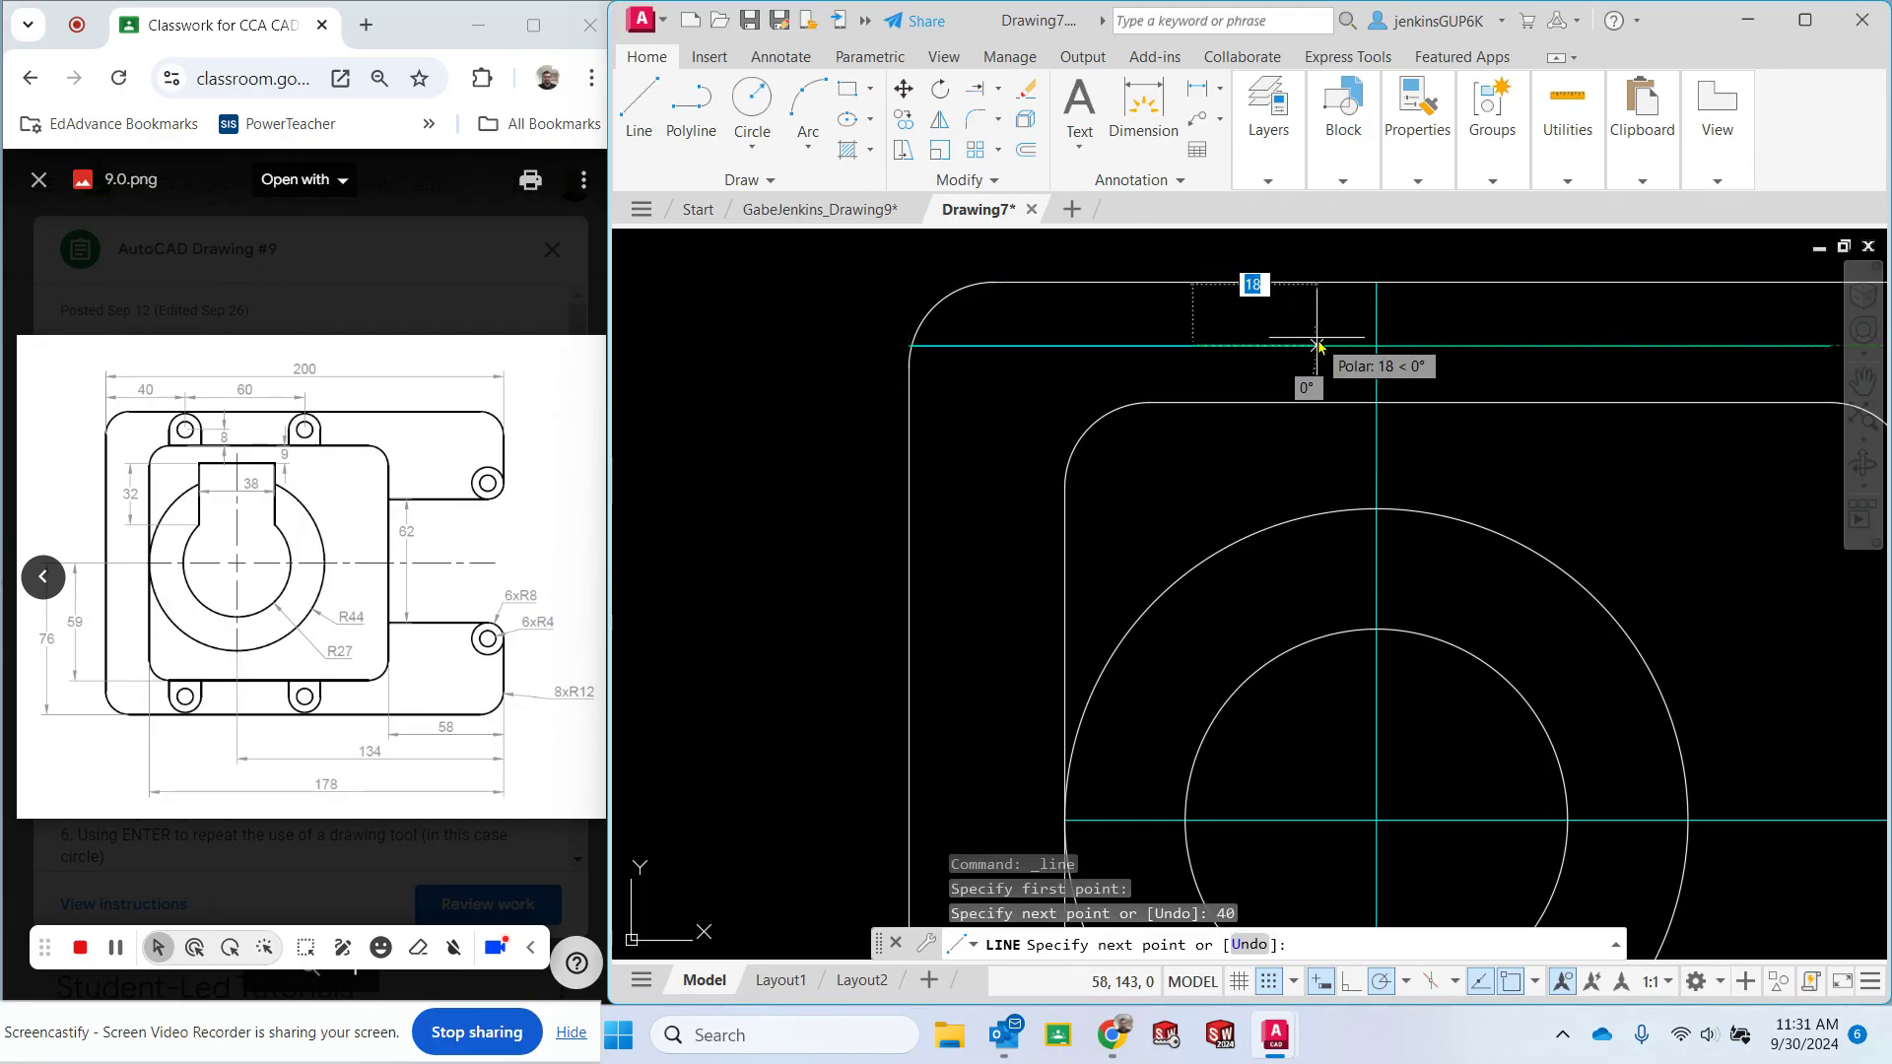
{"action": "key", "text": "Escape"}
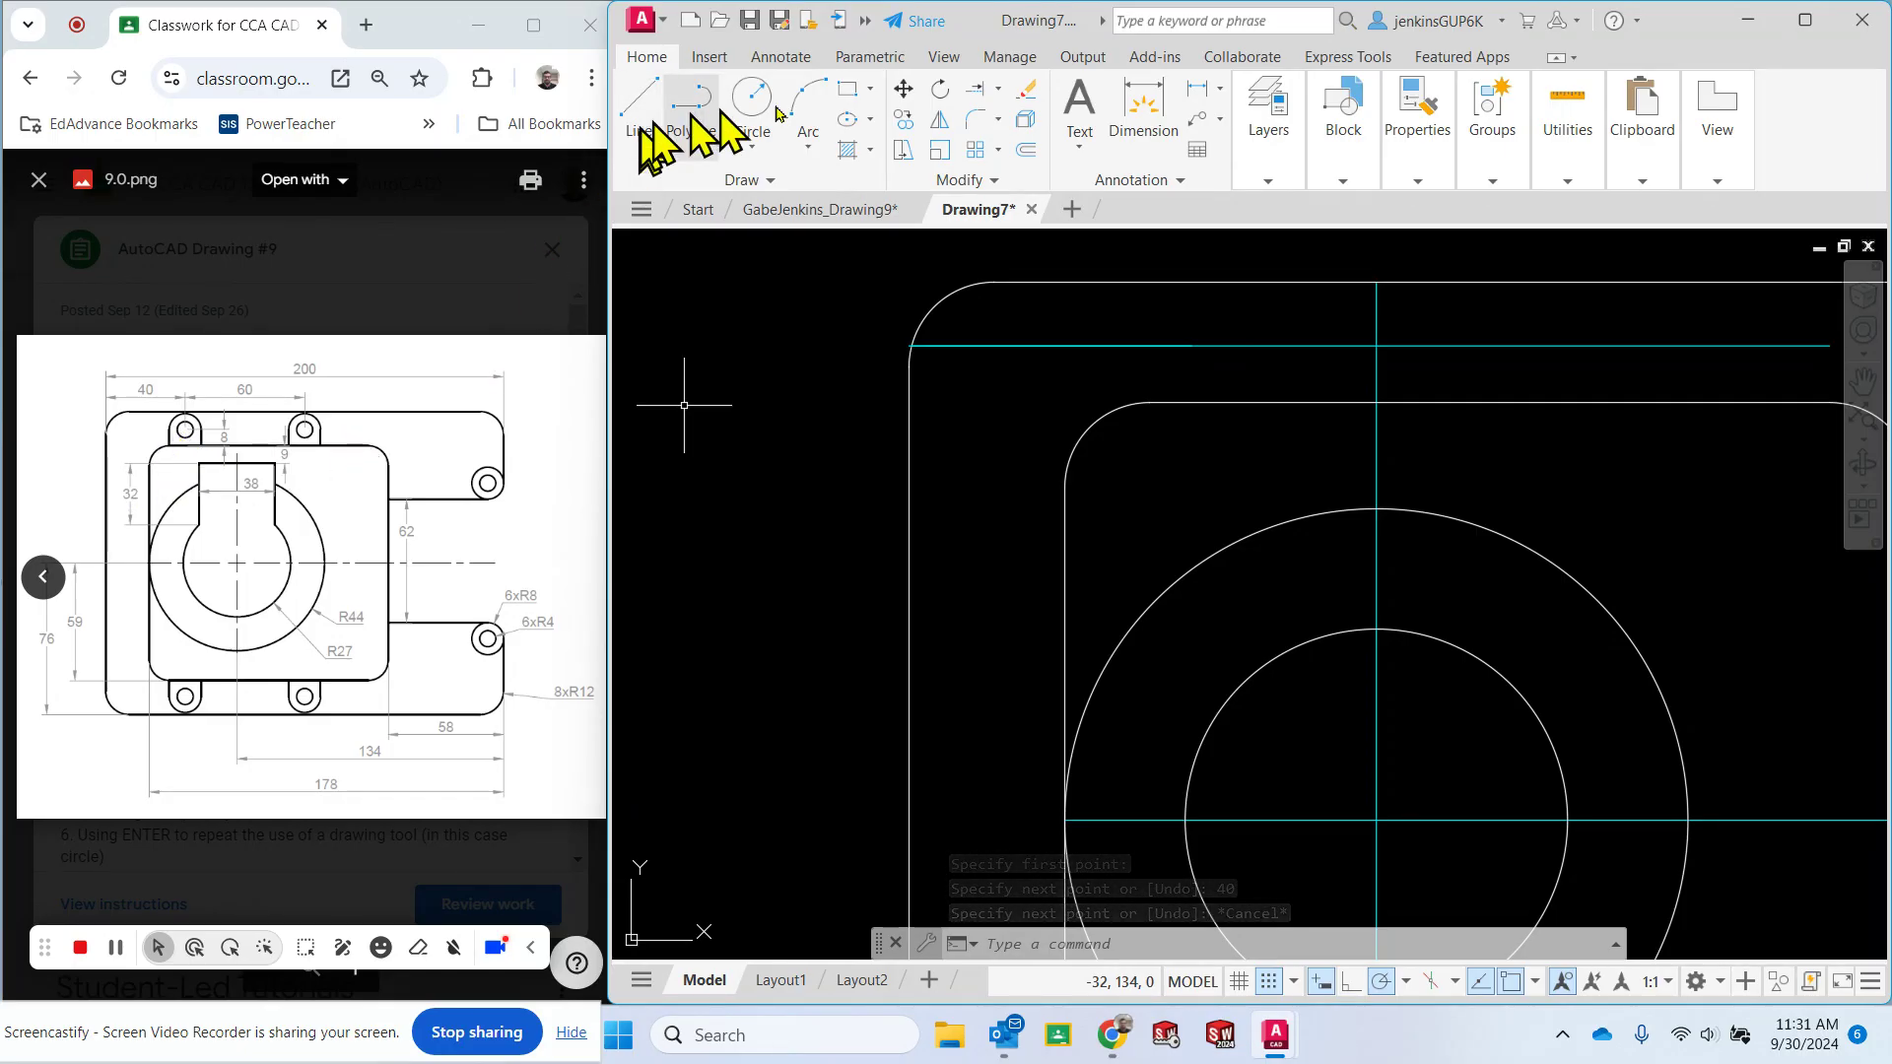
Make Visible the current layer.
{"action": "left_click", "coordinate": [1269, 138]}
{"action": "left_click", "coordinate": [1419, 209]}
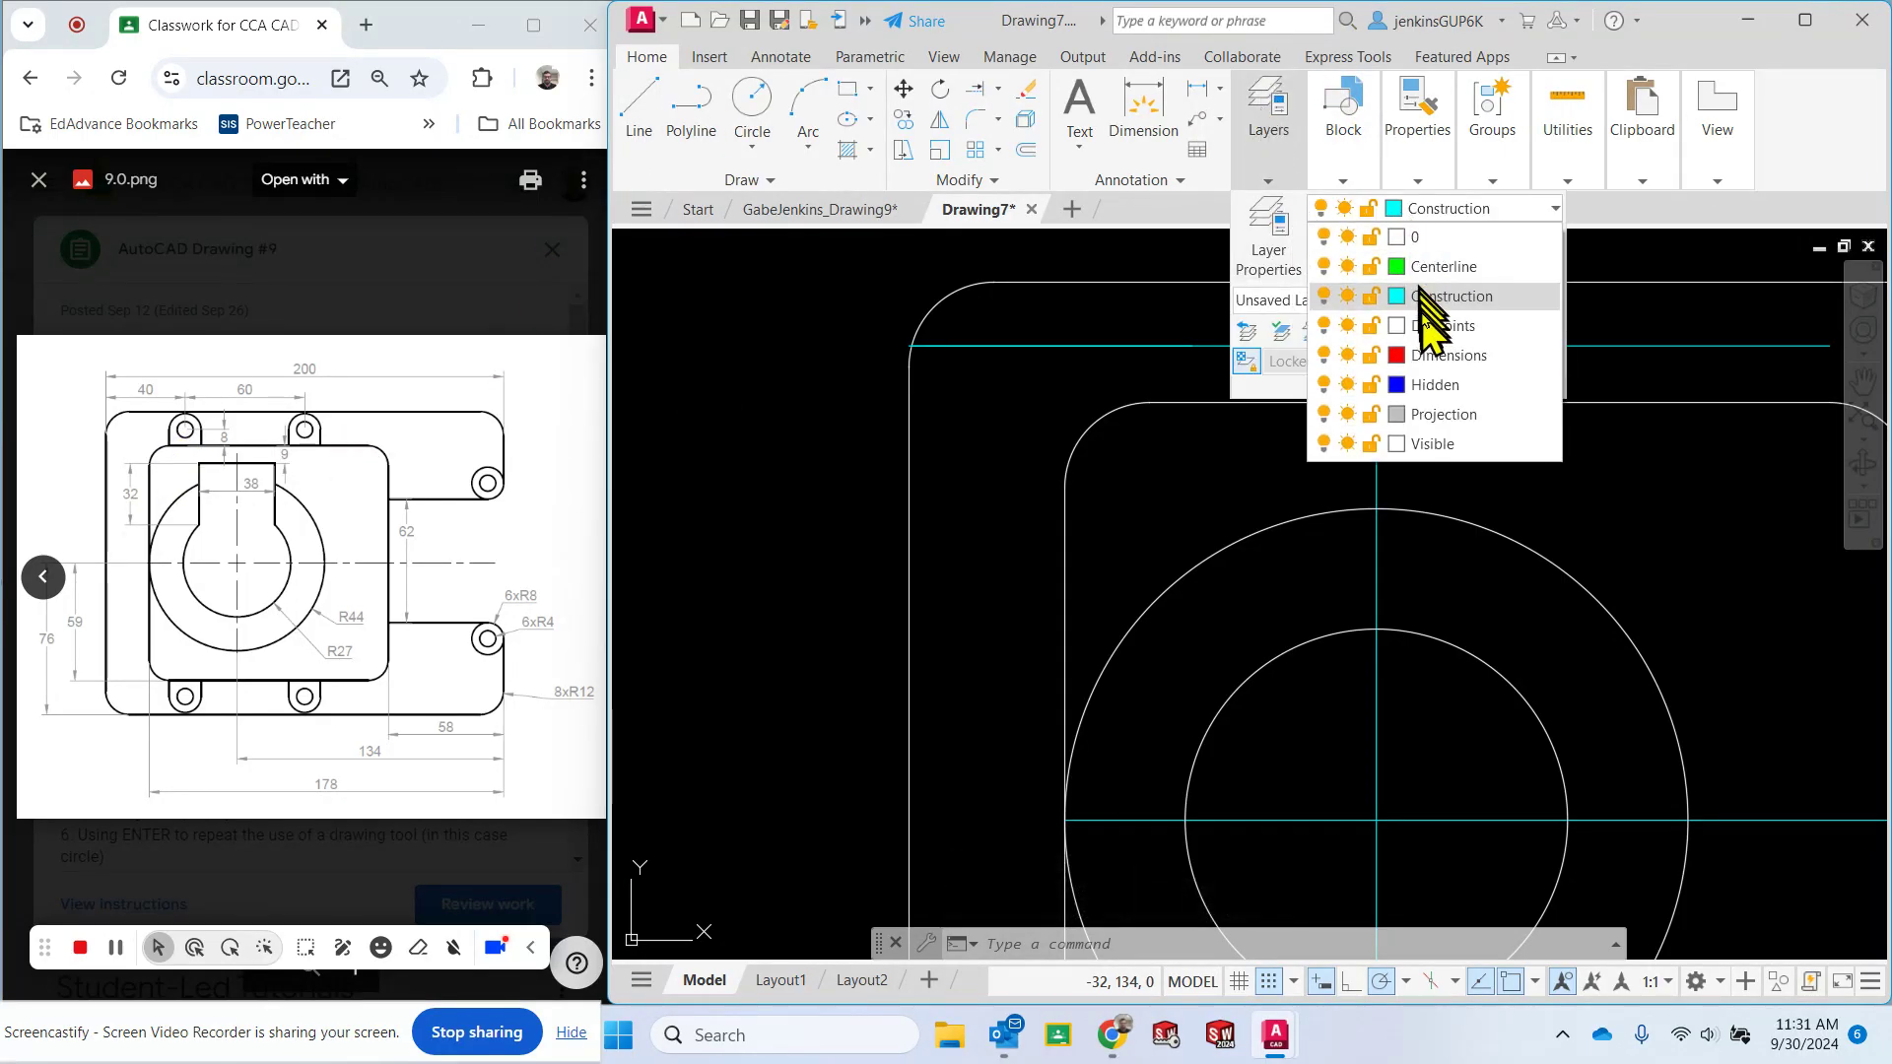
{"action": "left_click", "coordinate": [1437, 483]}
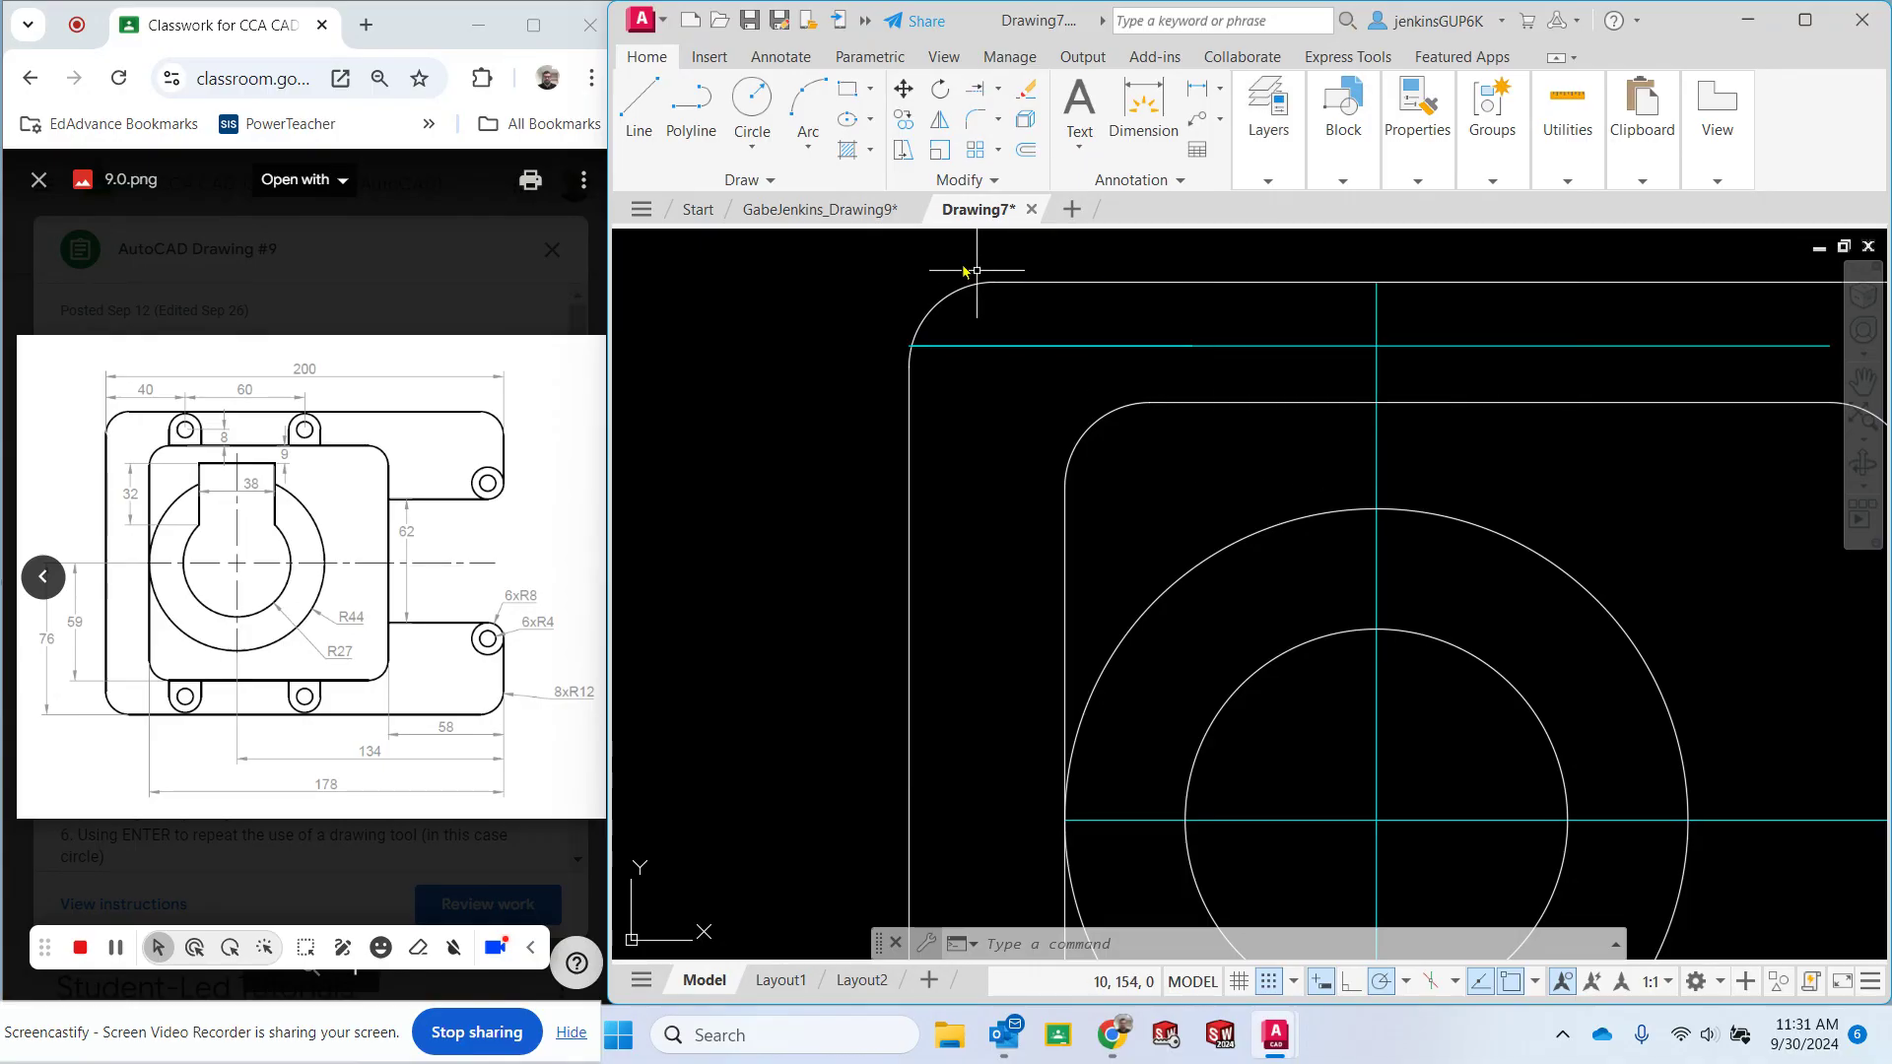
Draw a circle of radius 4 centred on the end of the 40-long construction line.
{"action": "left_click", "coordinate": [757, 111]}
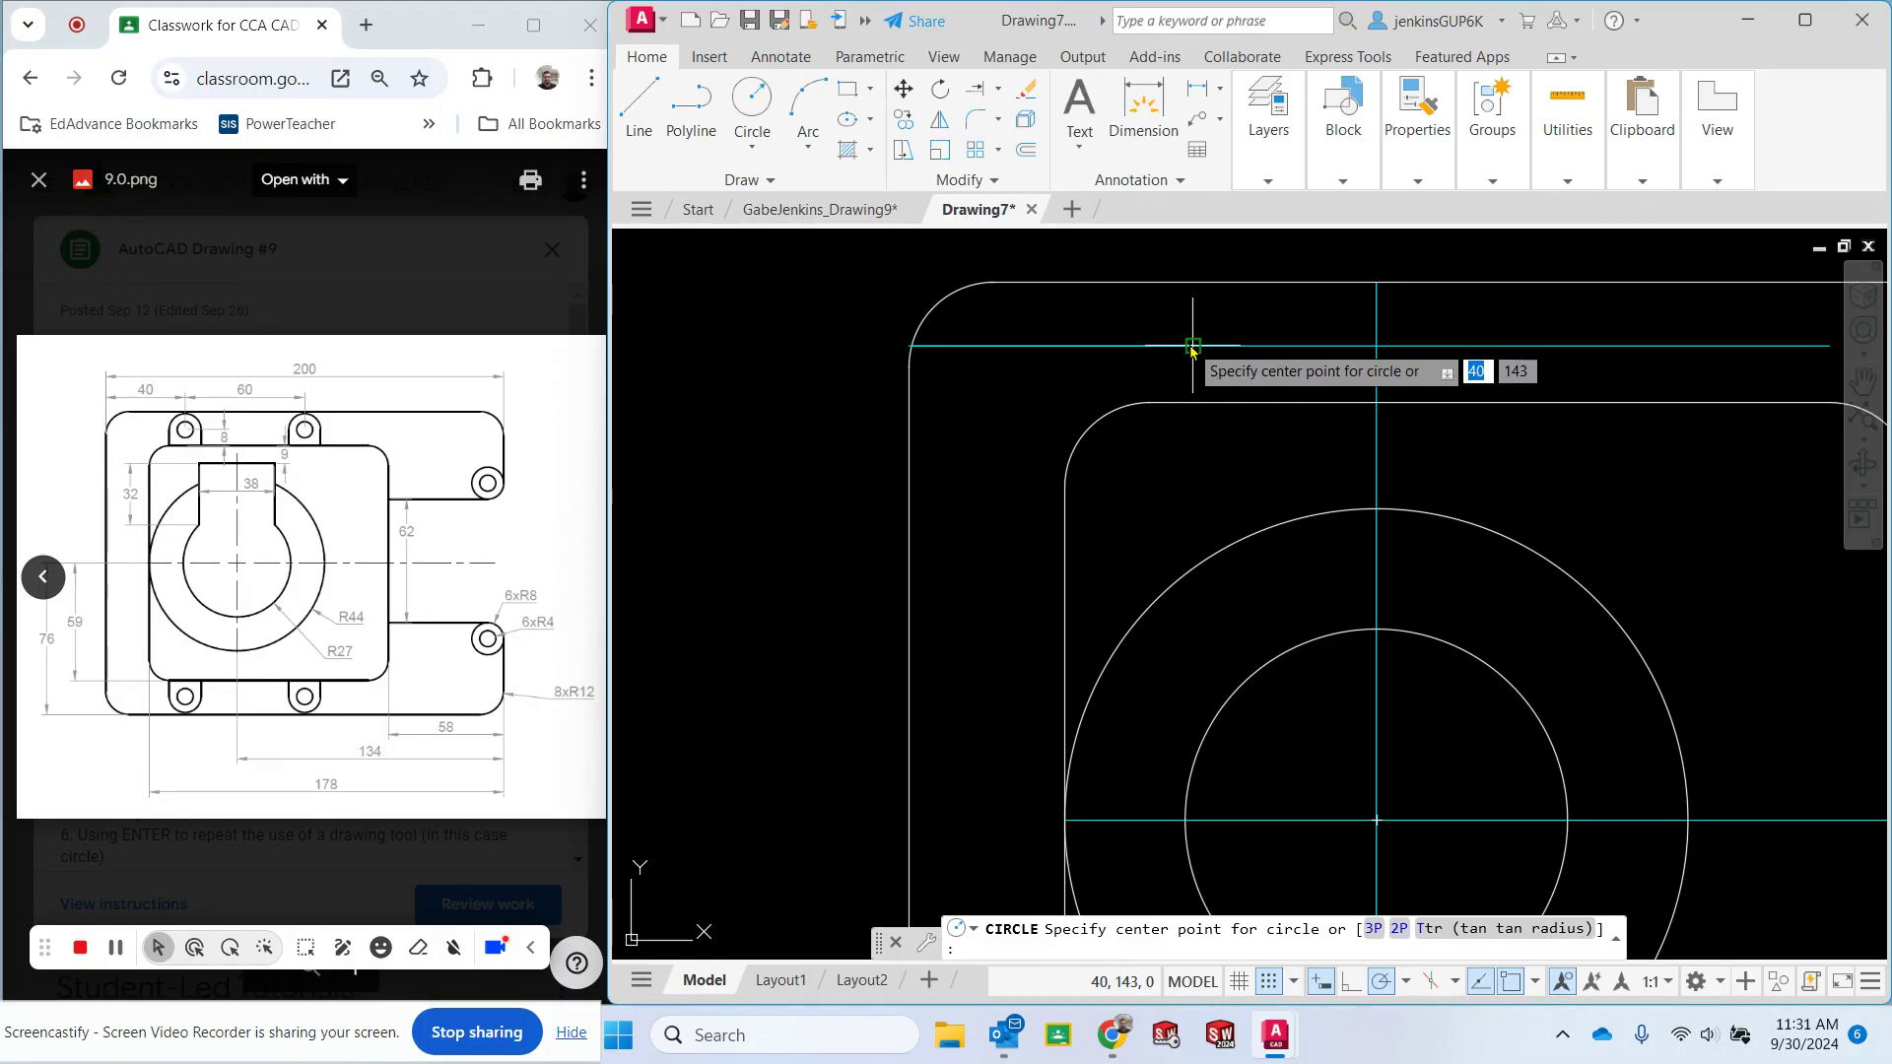
{"action": "left_click", "coordinate": [1193, 347]}
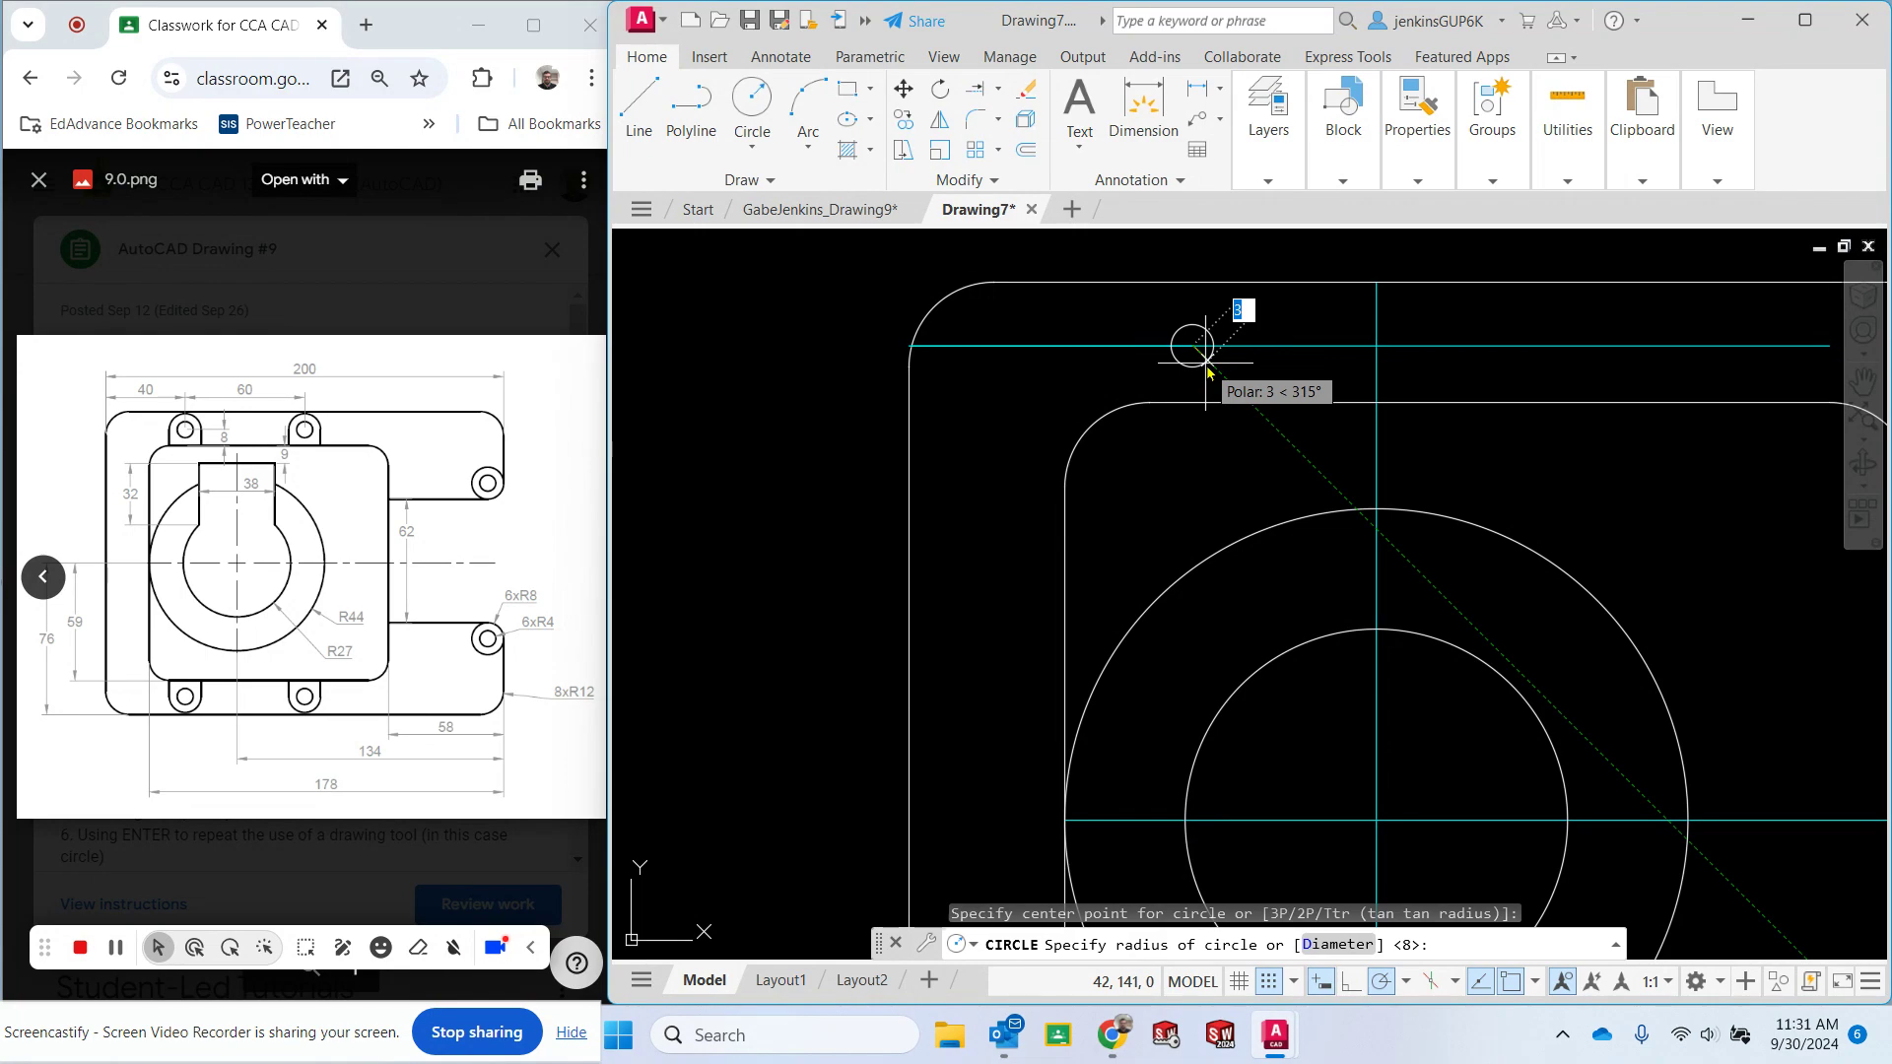
{"action": "type", "text": "4"}
{"action": "key", "text": "Return"}
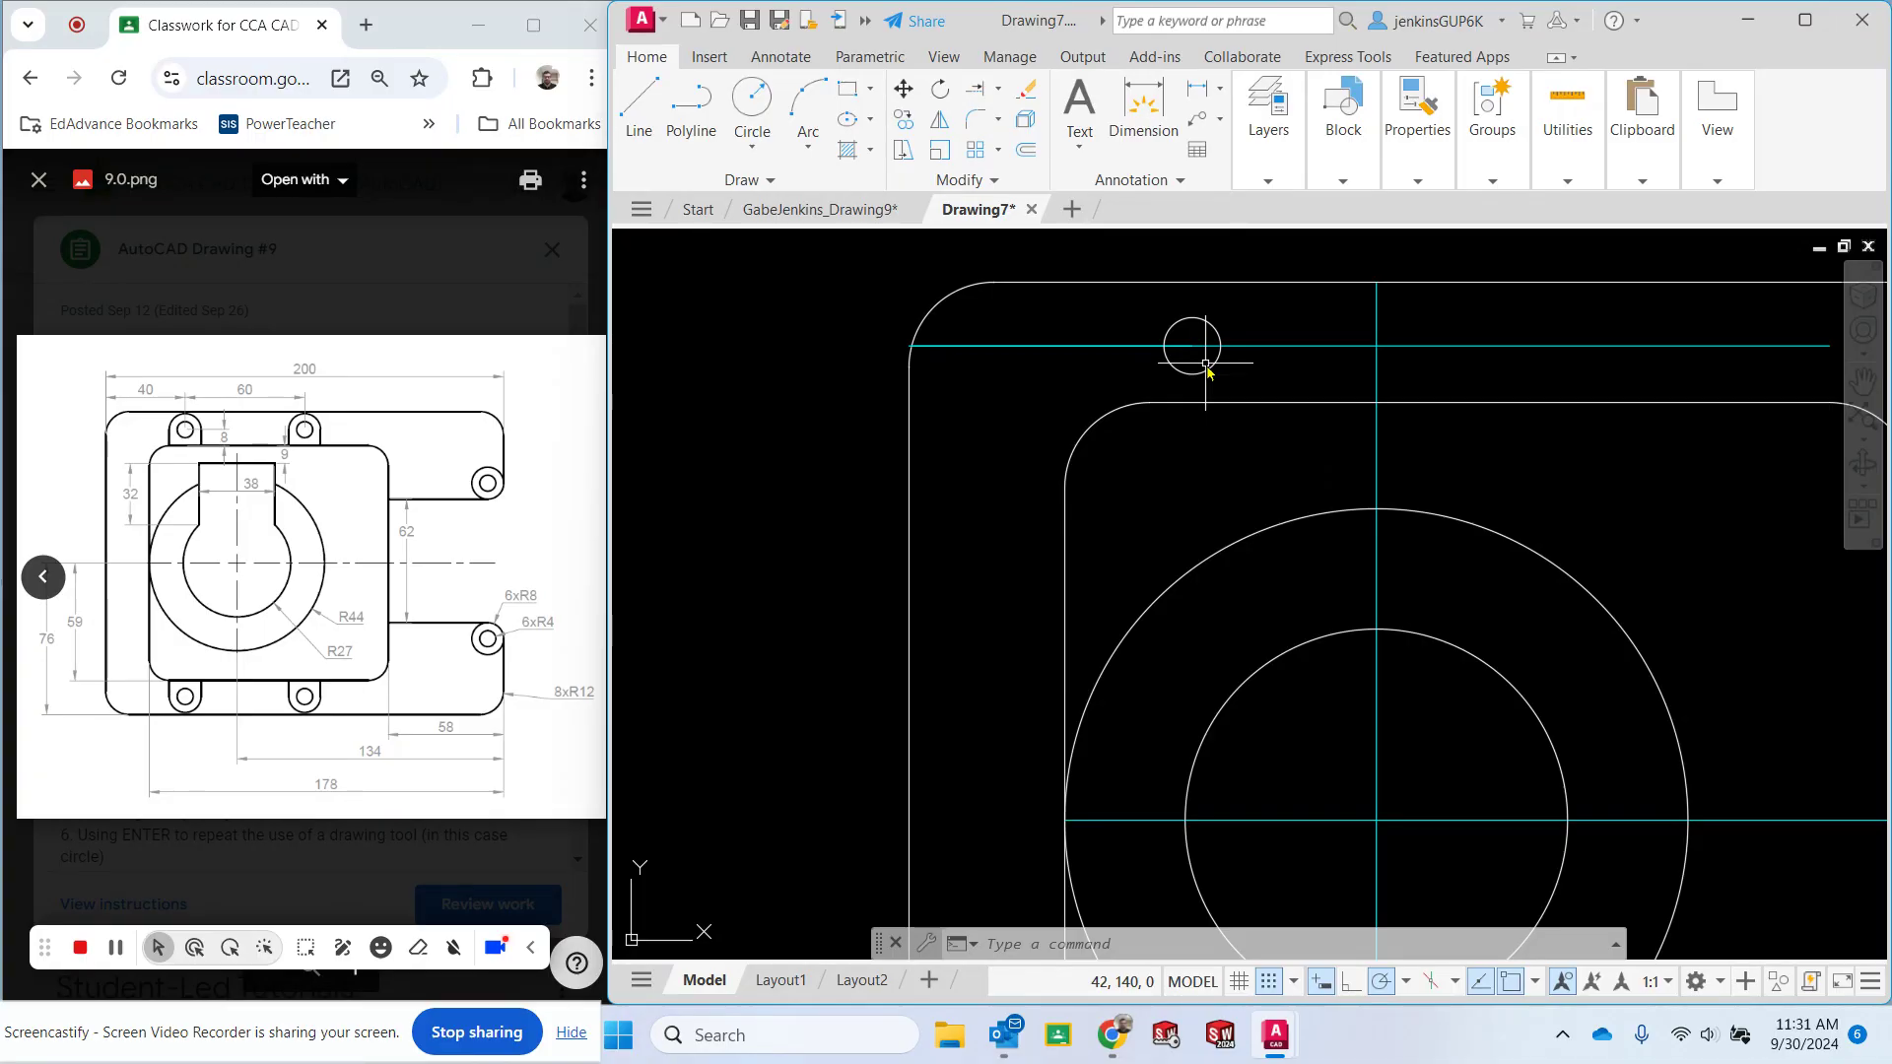
Draw a circle of radius 8 concentric with the small hole on the upper construction line.
{"action": "left_click", "coordinate": [752, 108]}
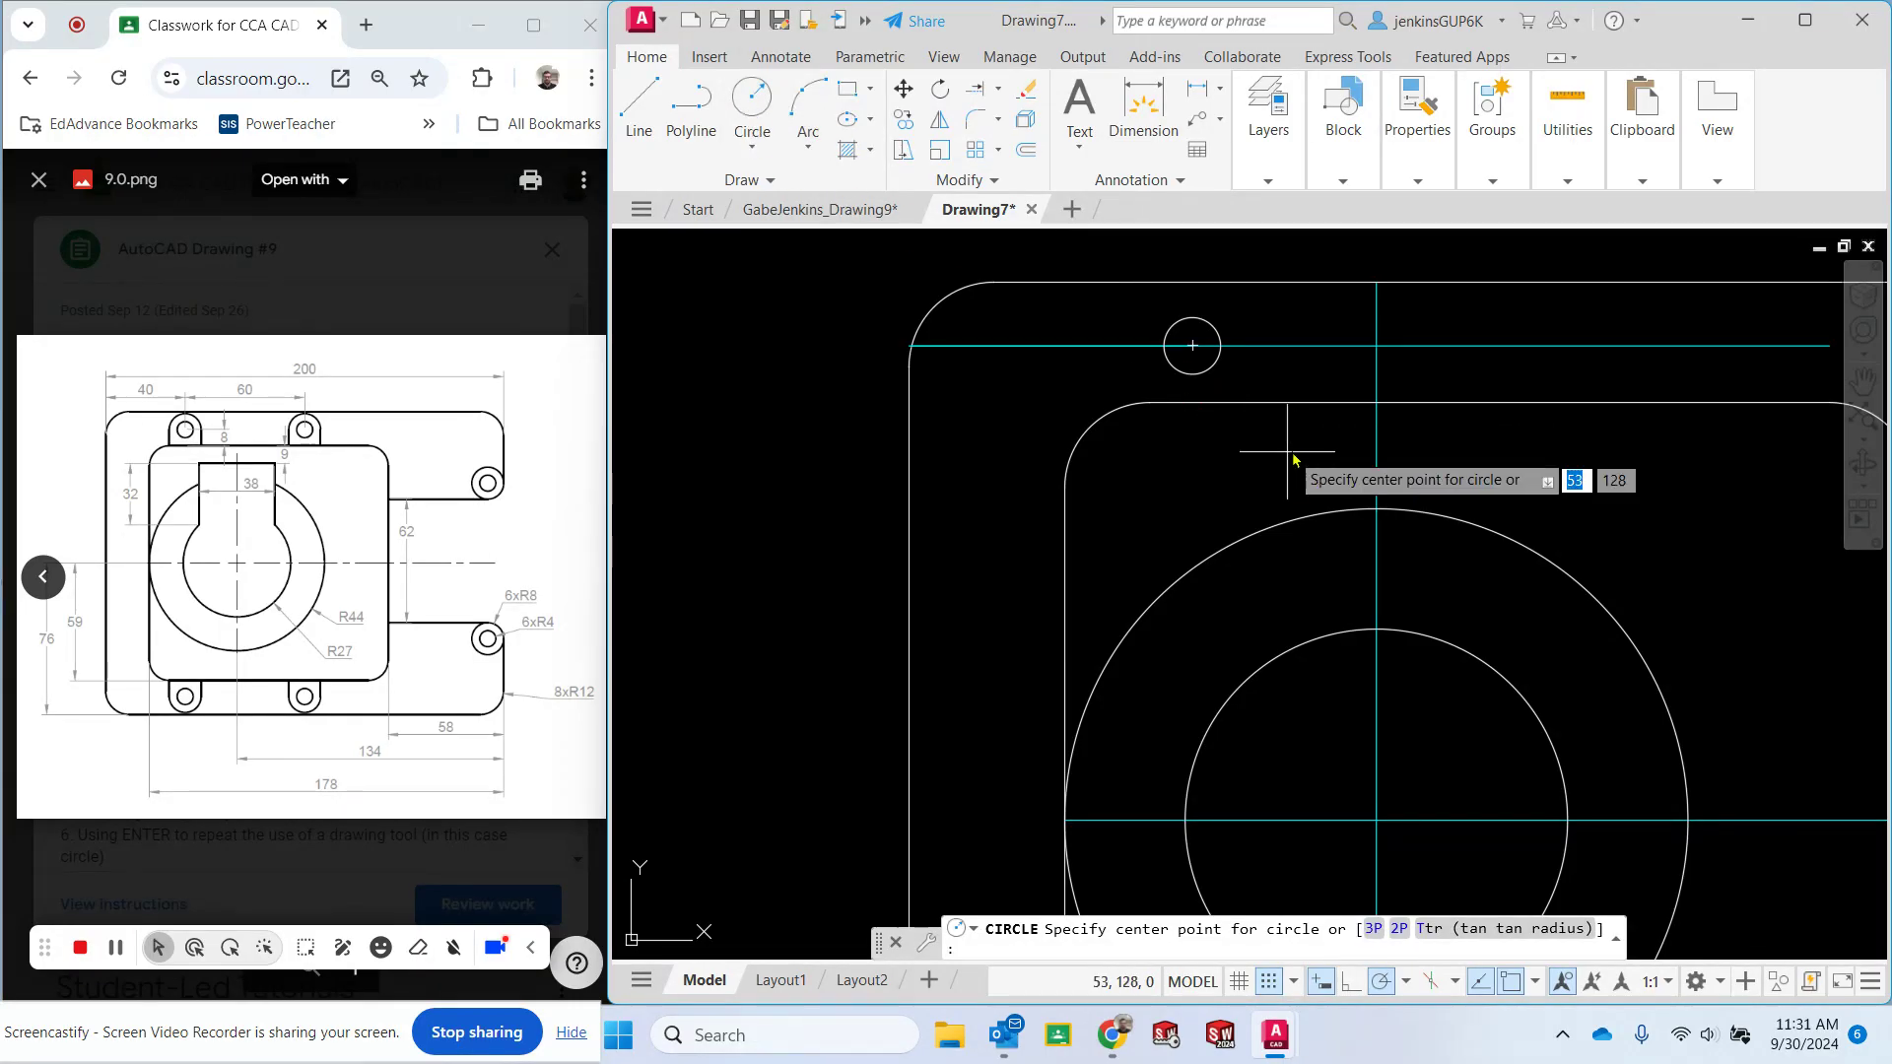
{"action": "left_click", "coordinate": [1202, 346]}
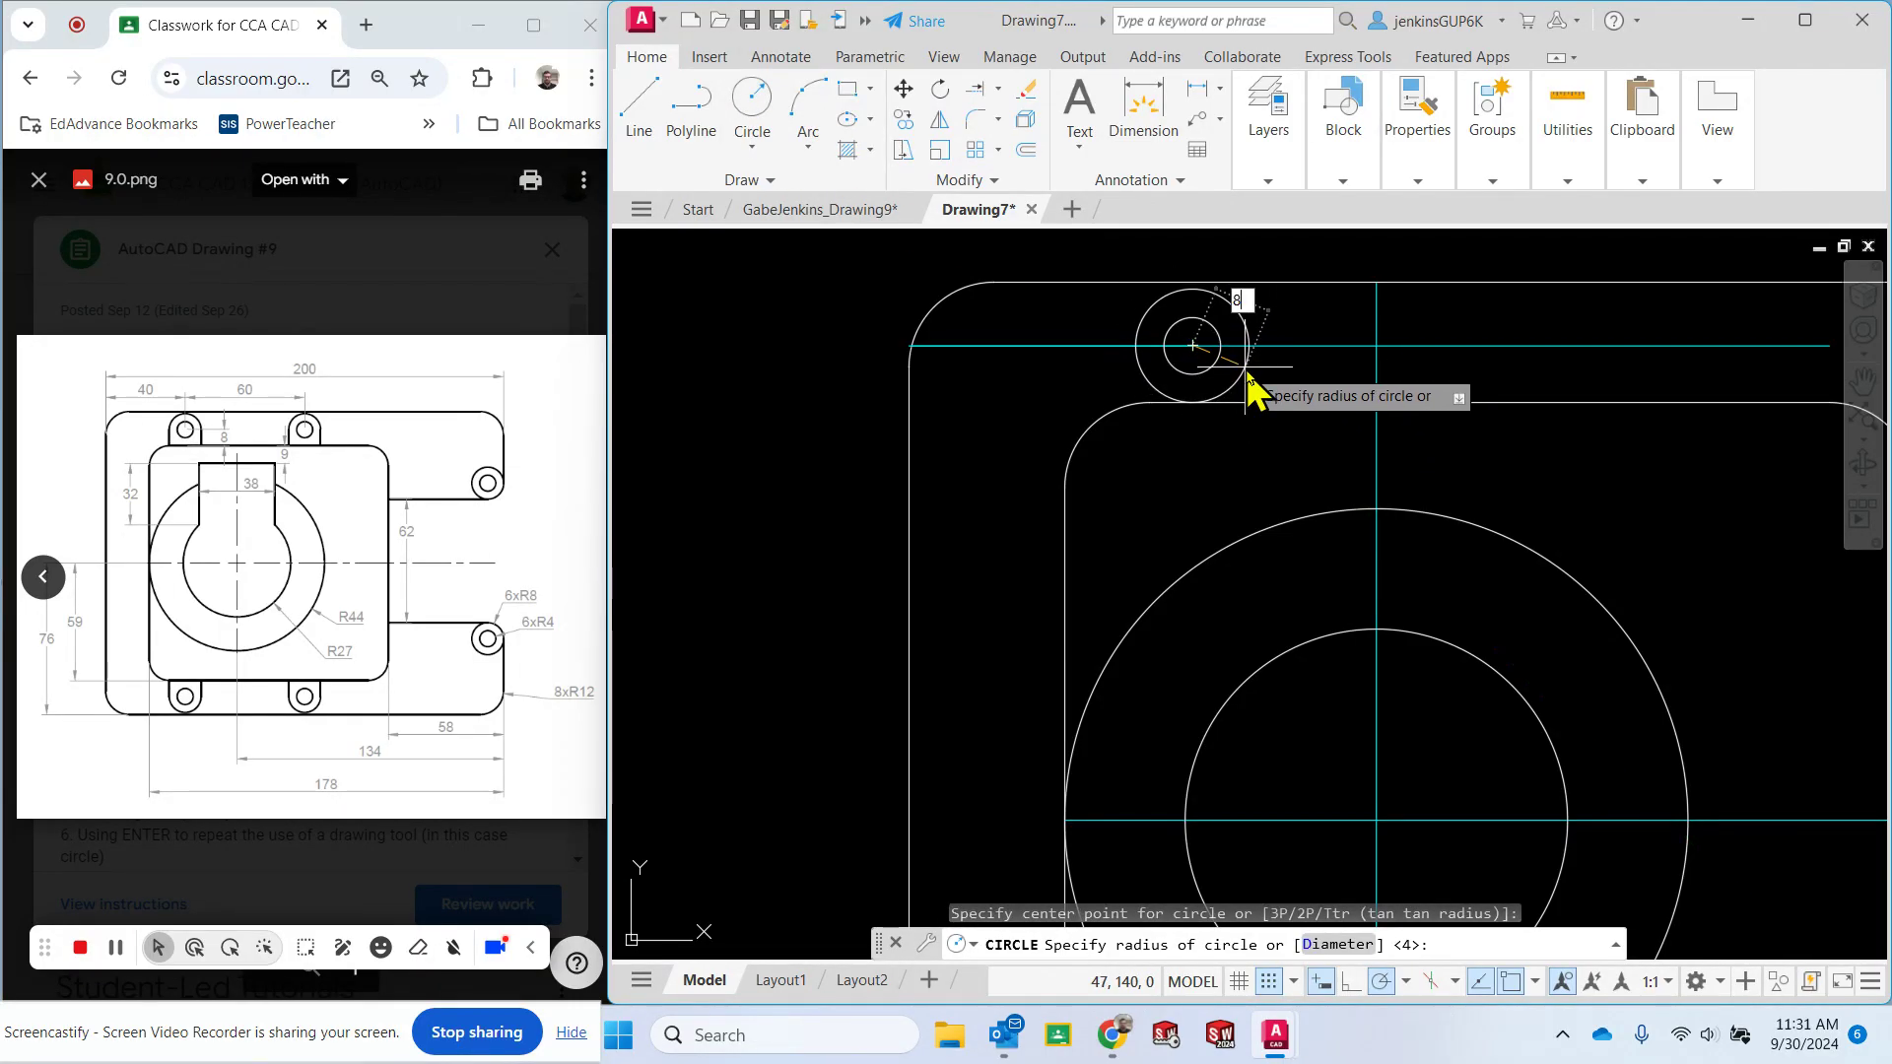
{"action": "key", "text": "Return"}
{"action": "key", "text": "Escape"}
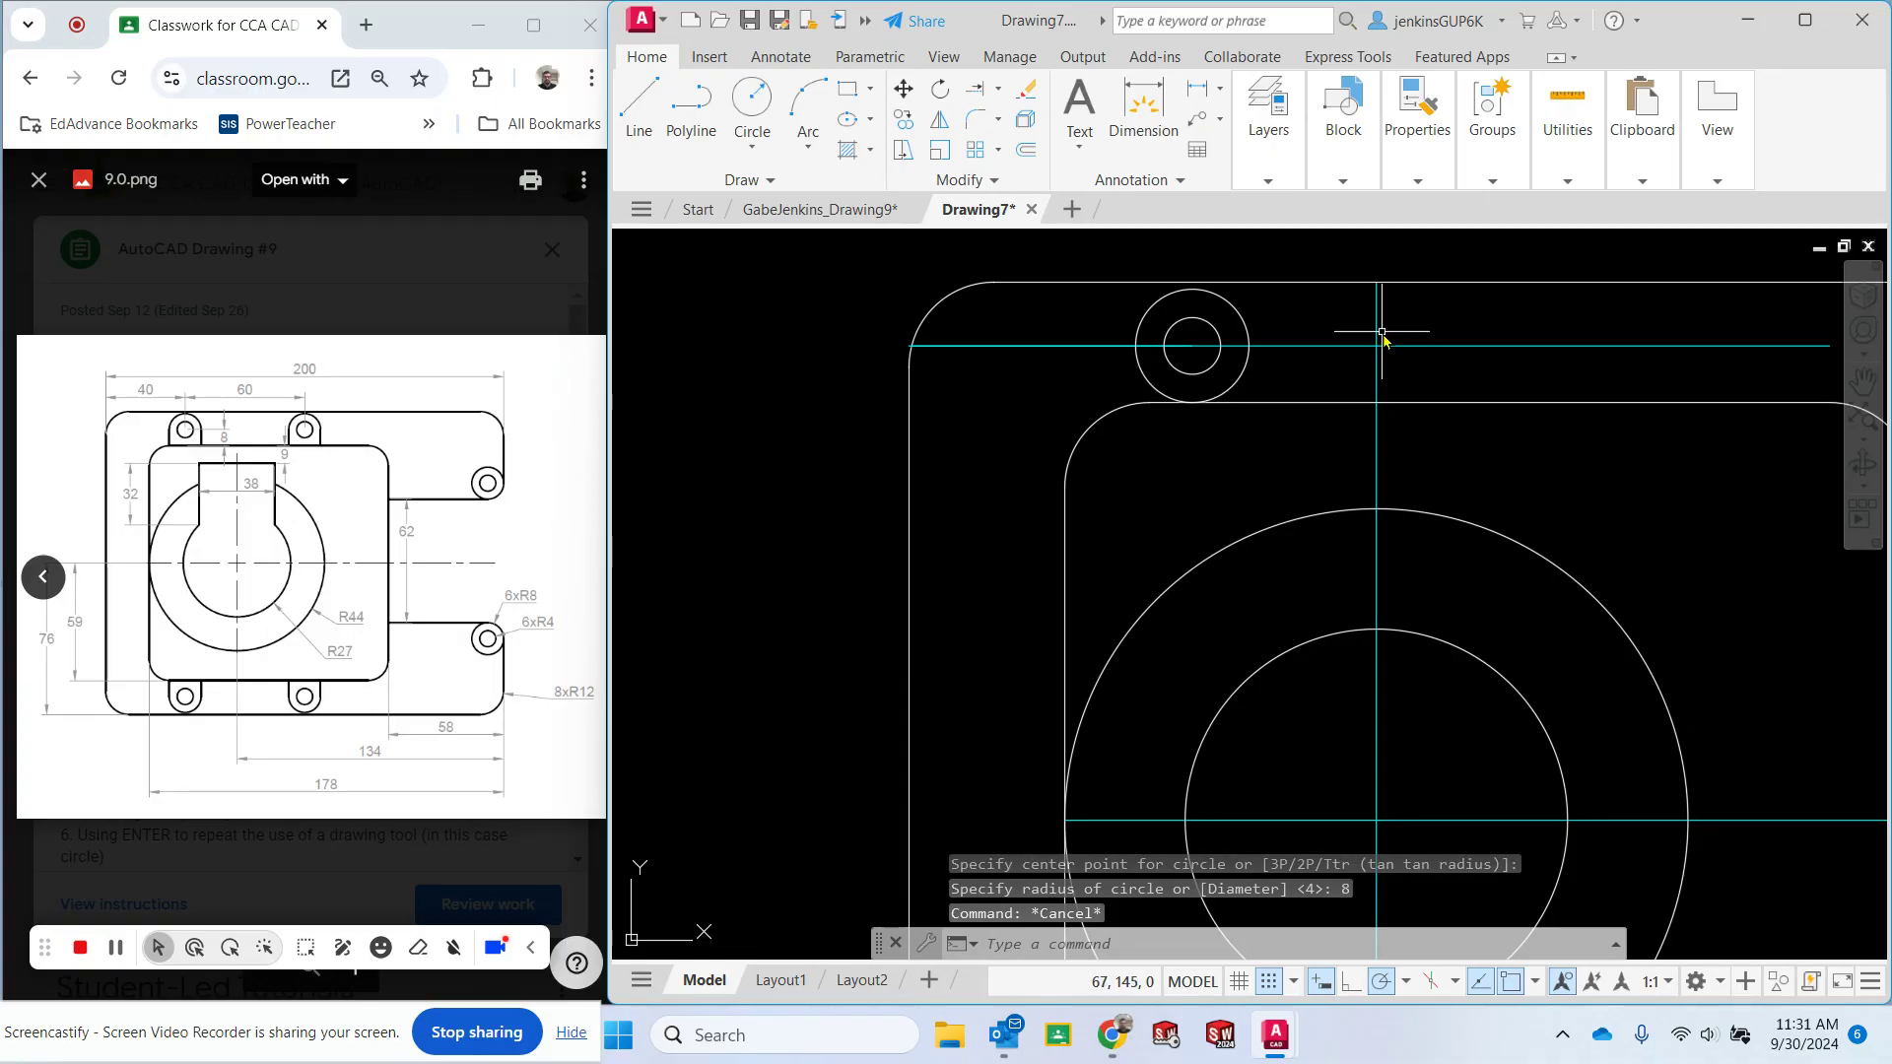
Draw a vertical line from the left quadrant of the tab's outer circle down to the inner rectangle's upper outline.
{"action": "left_click", "coordinate": [641, 101]}
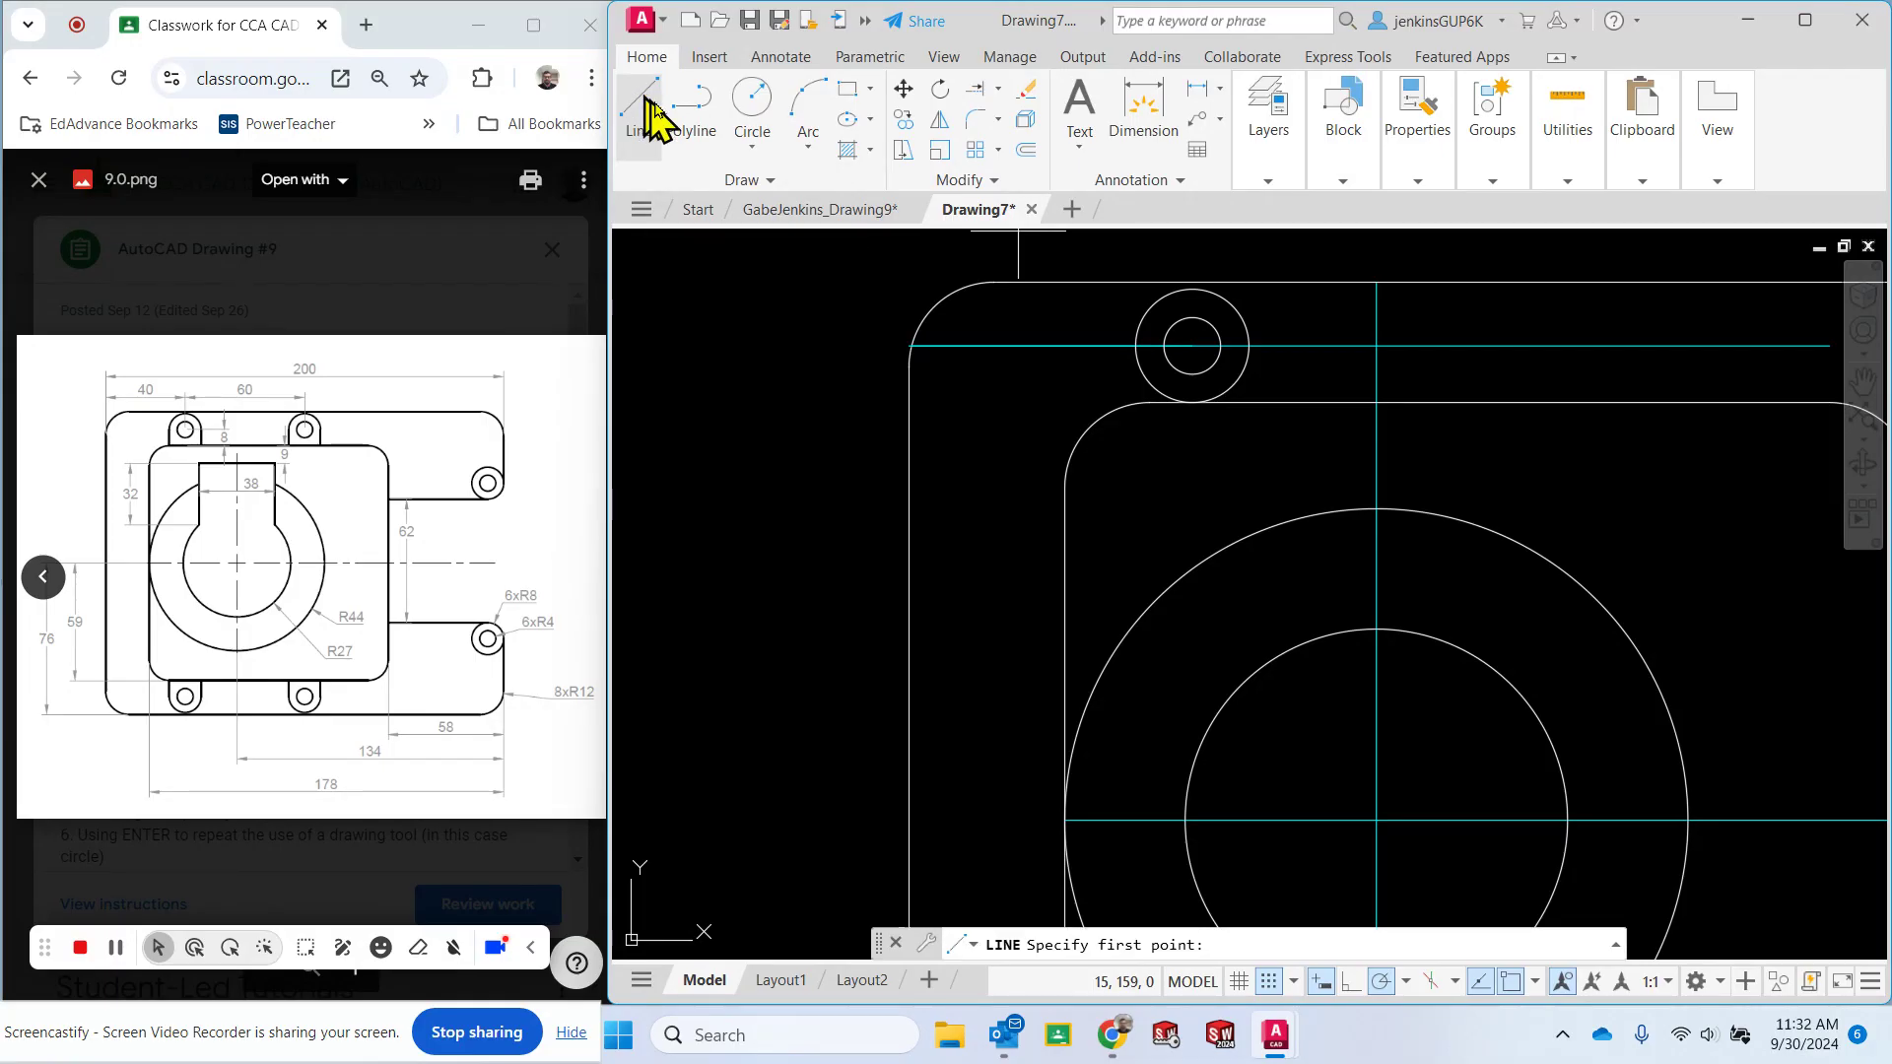
{"action": "left_click", "coordinate": [1137, 346]}
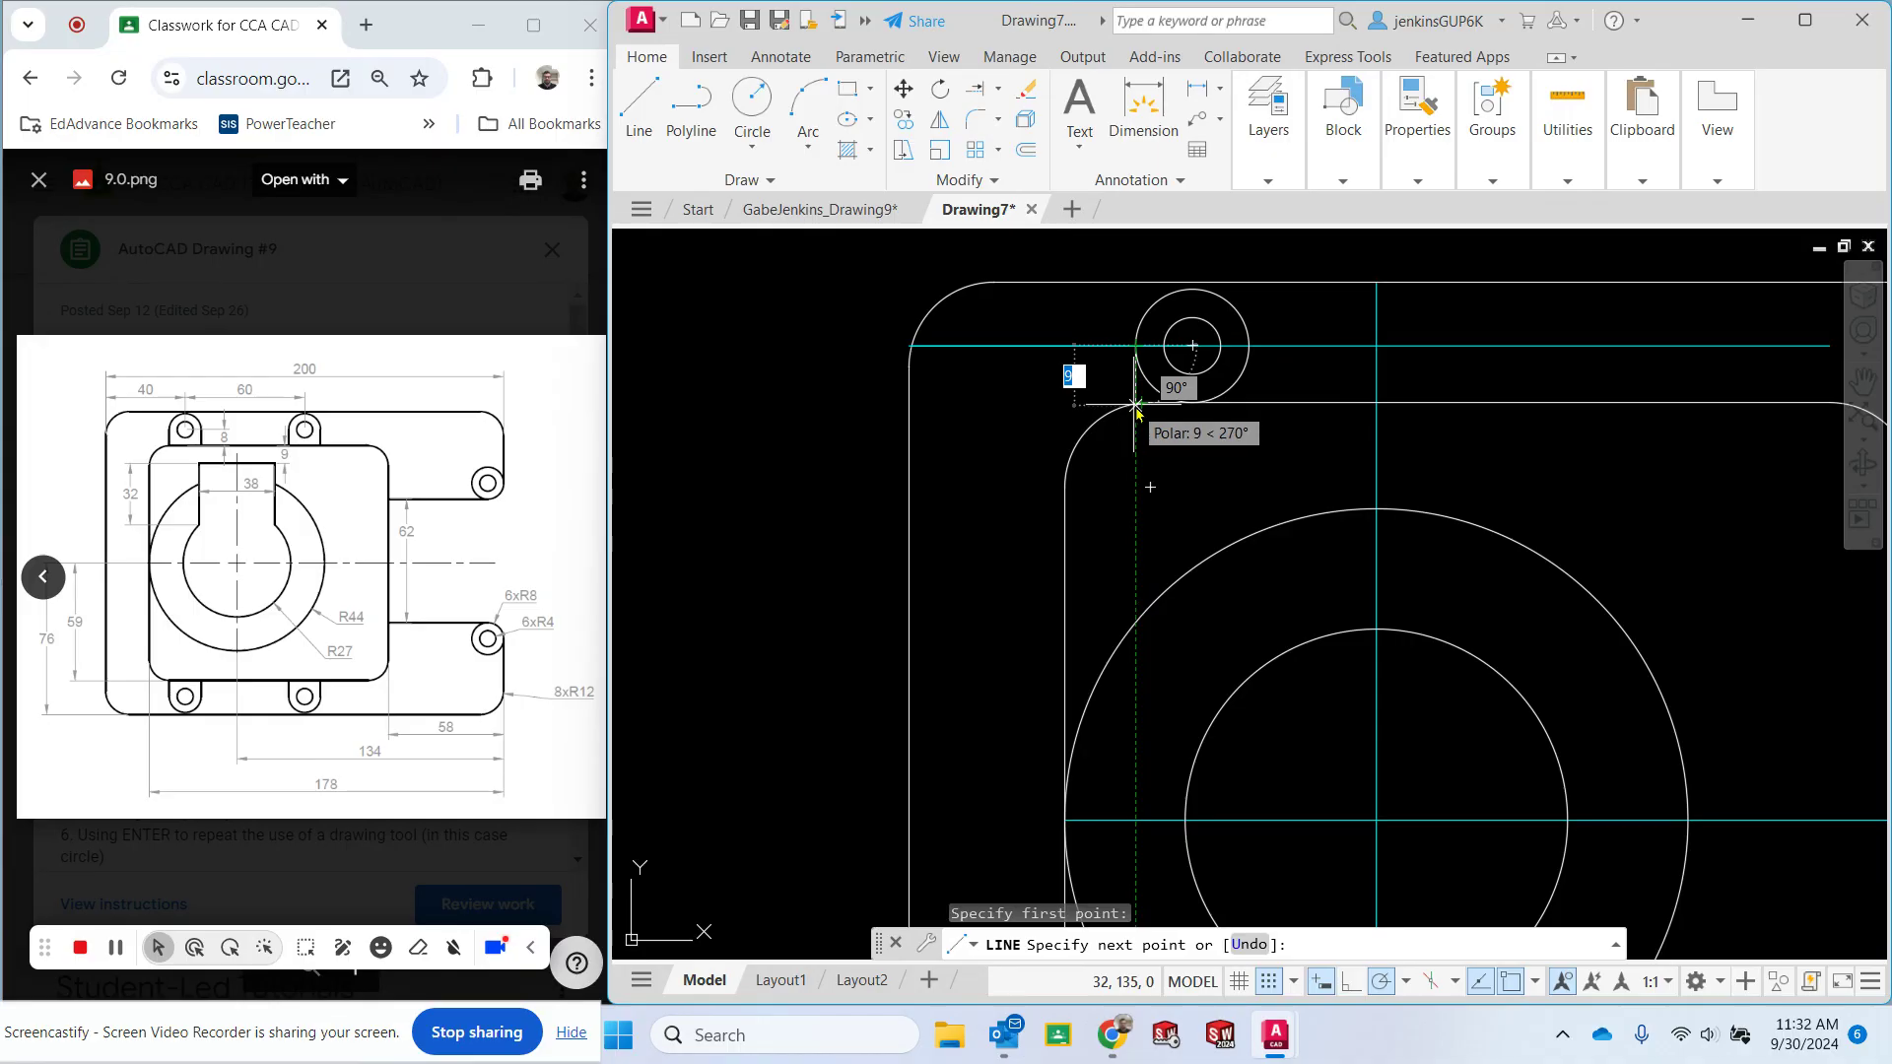
{"action": "left_click", "coordinate": [1136, 405]}
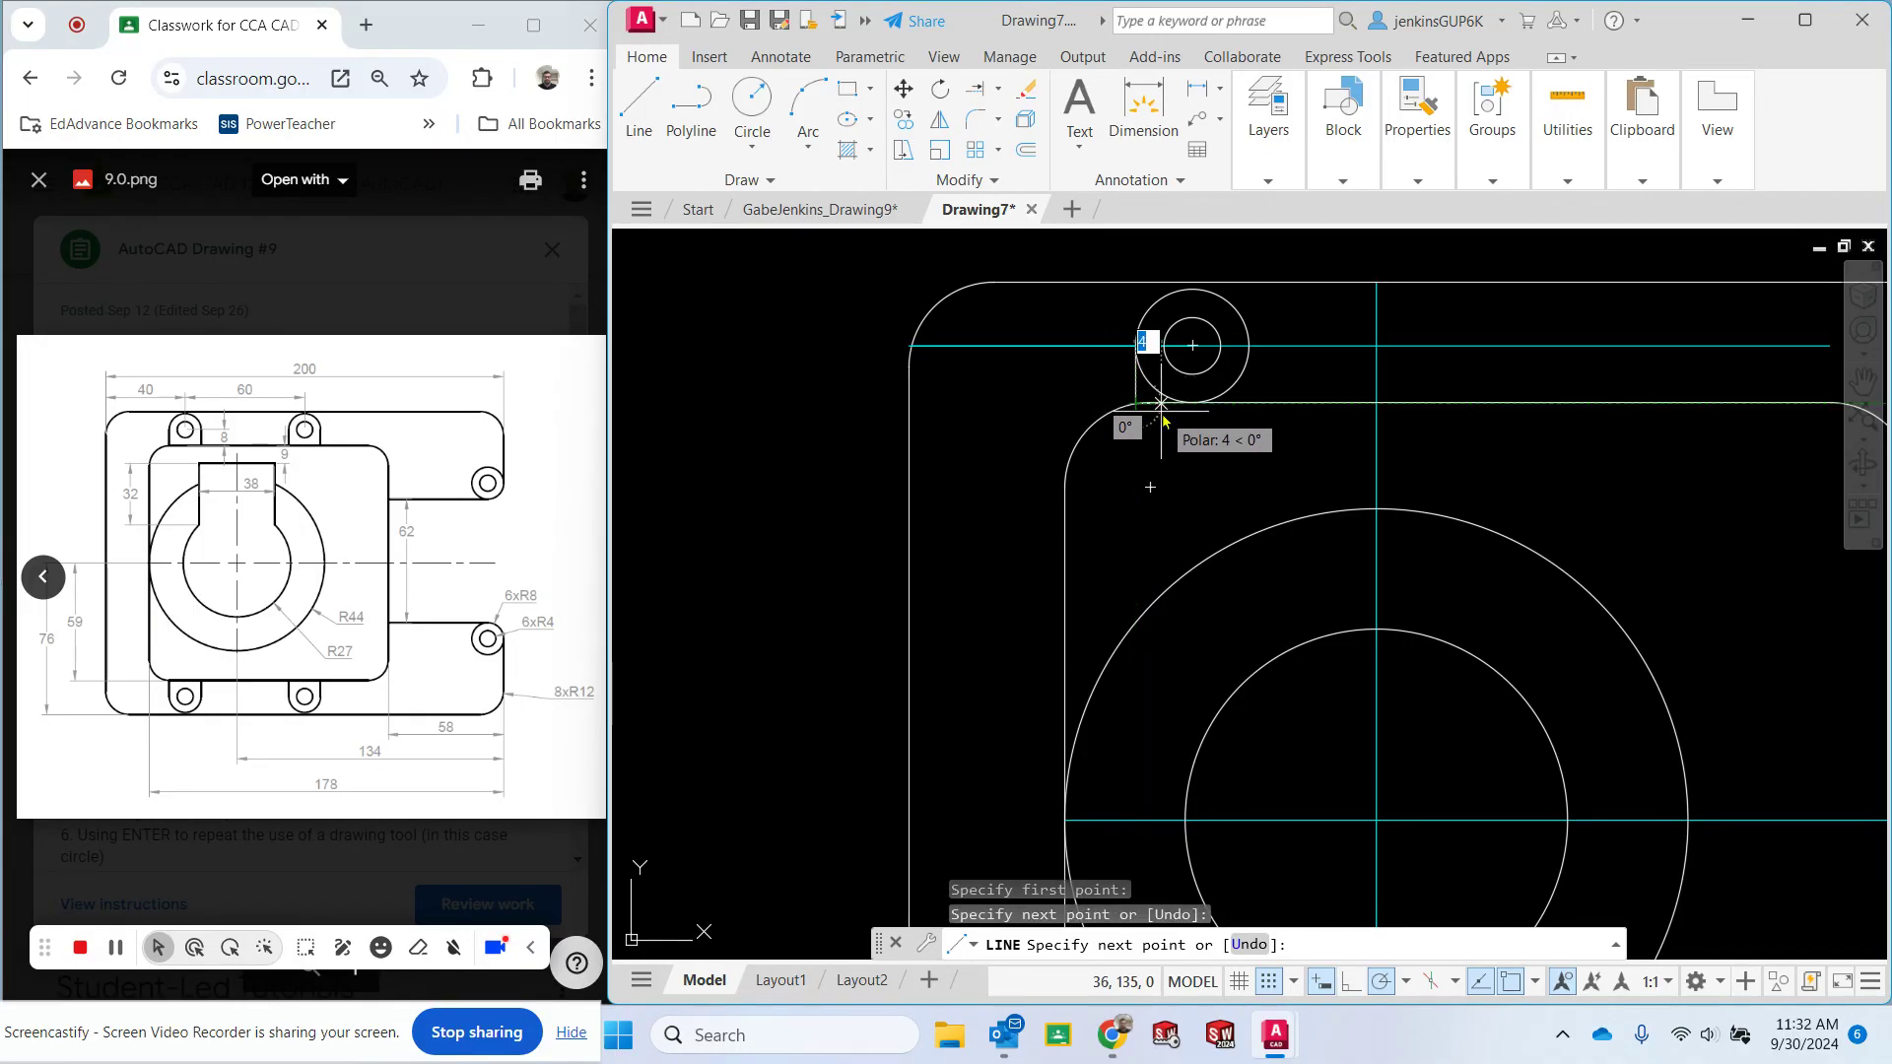
{"action": "key", "text": "Return"}
{"action": "key", "text": "Return"}
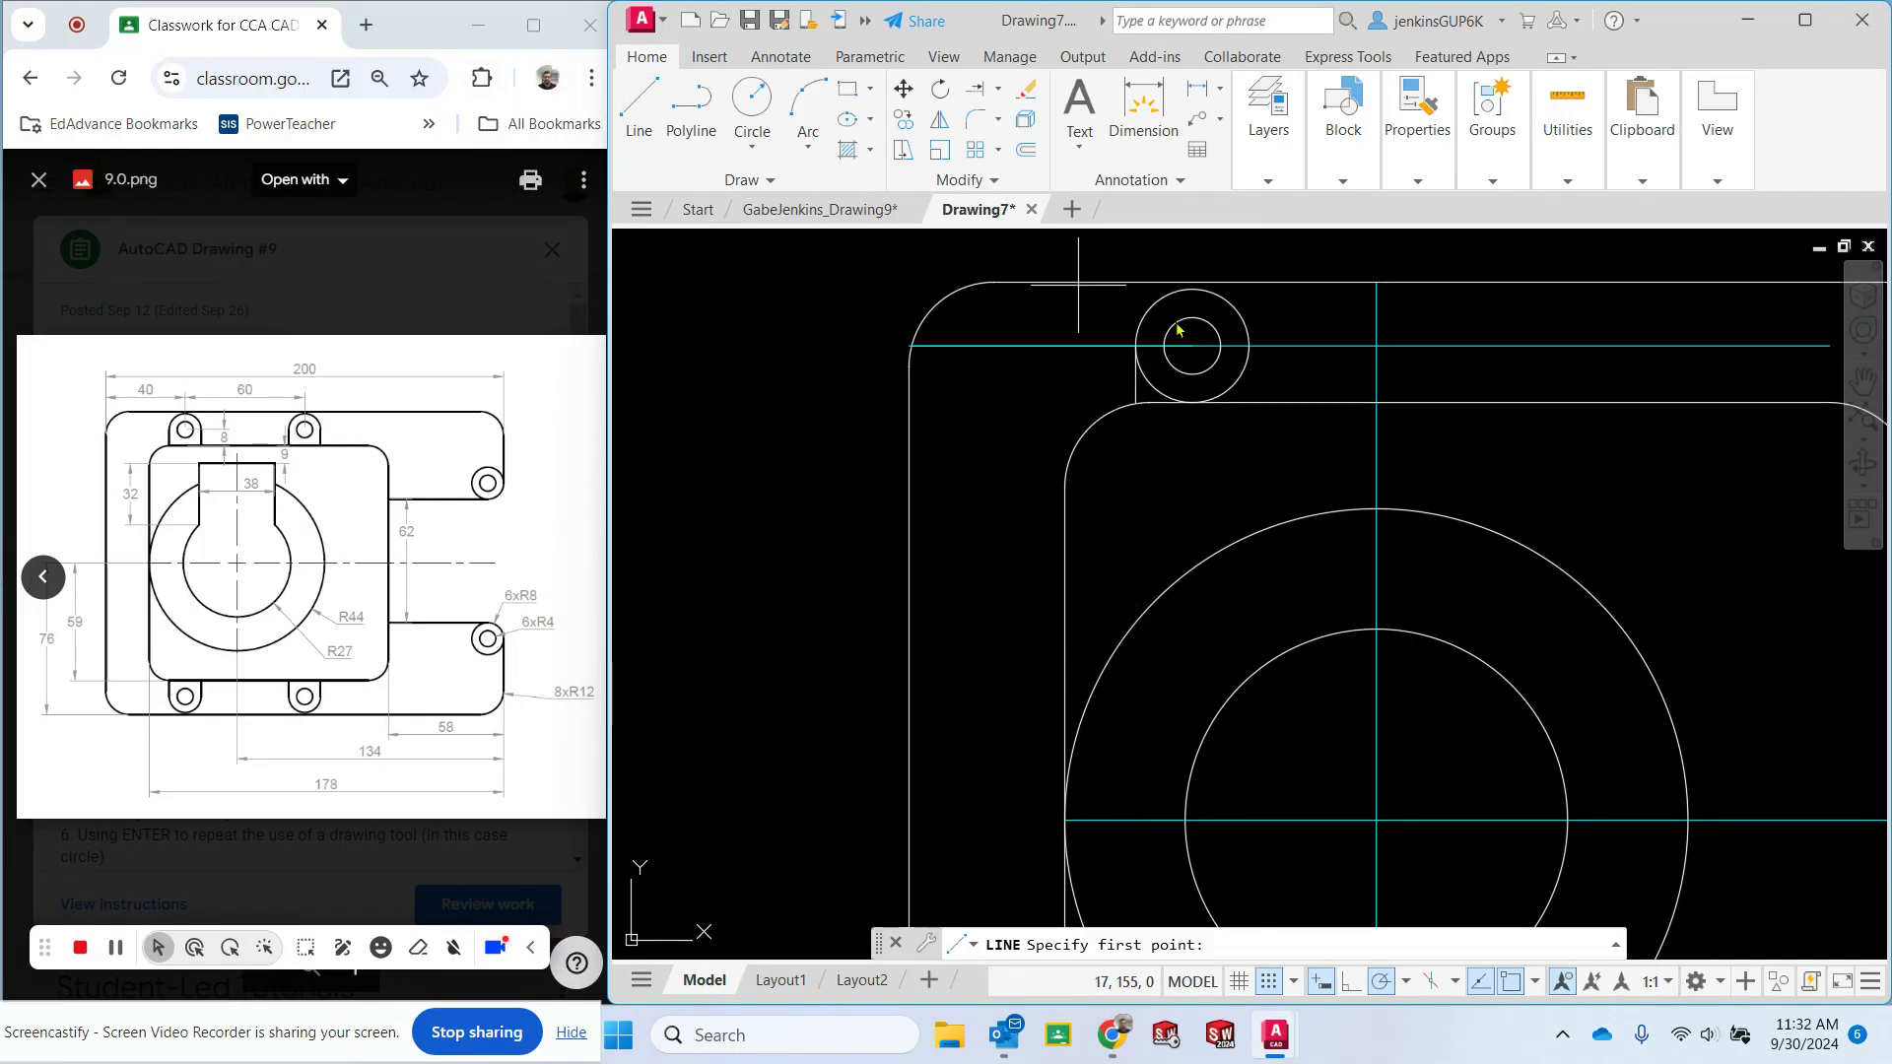
Draw a vertical line from the right quadrant of the tab's outer circle down to the inner rectangle's upper outline.
{"action": "left_click", "coordinate": [1249, 347]}
{"action": "left_click", "coordinate": [1249, 409]}
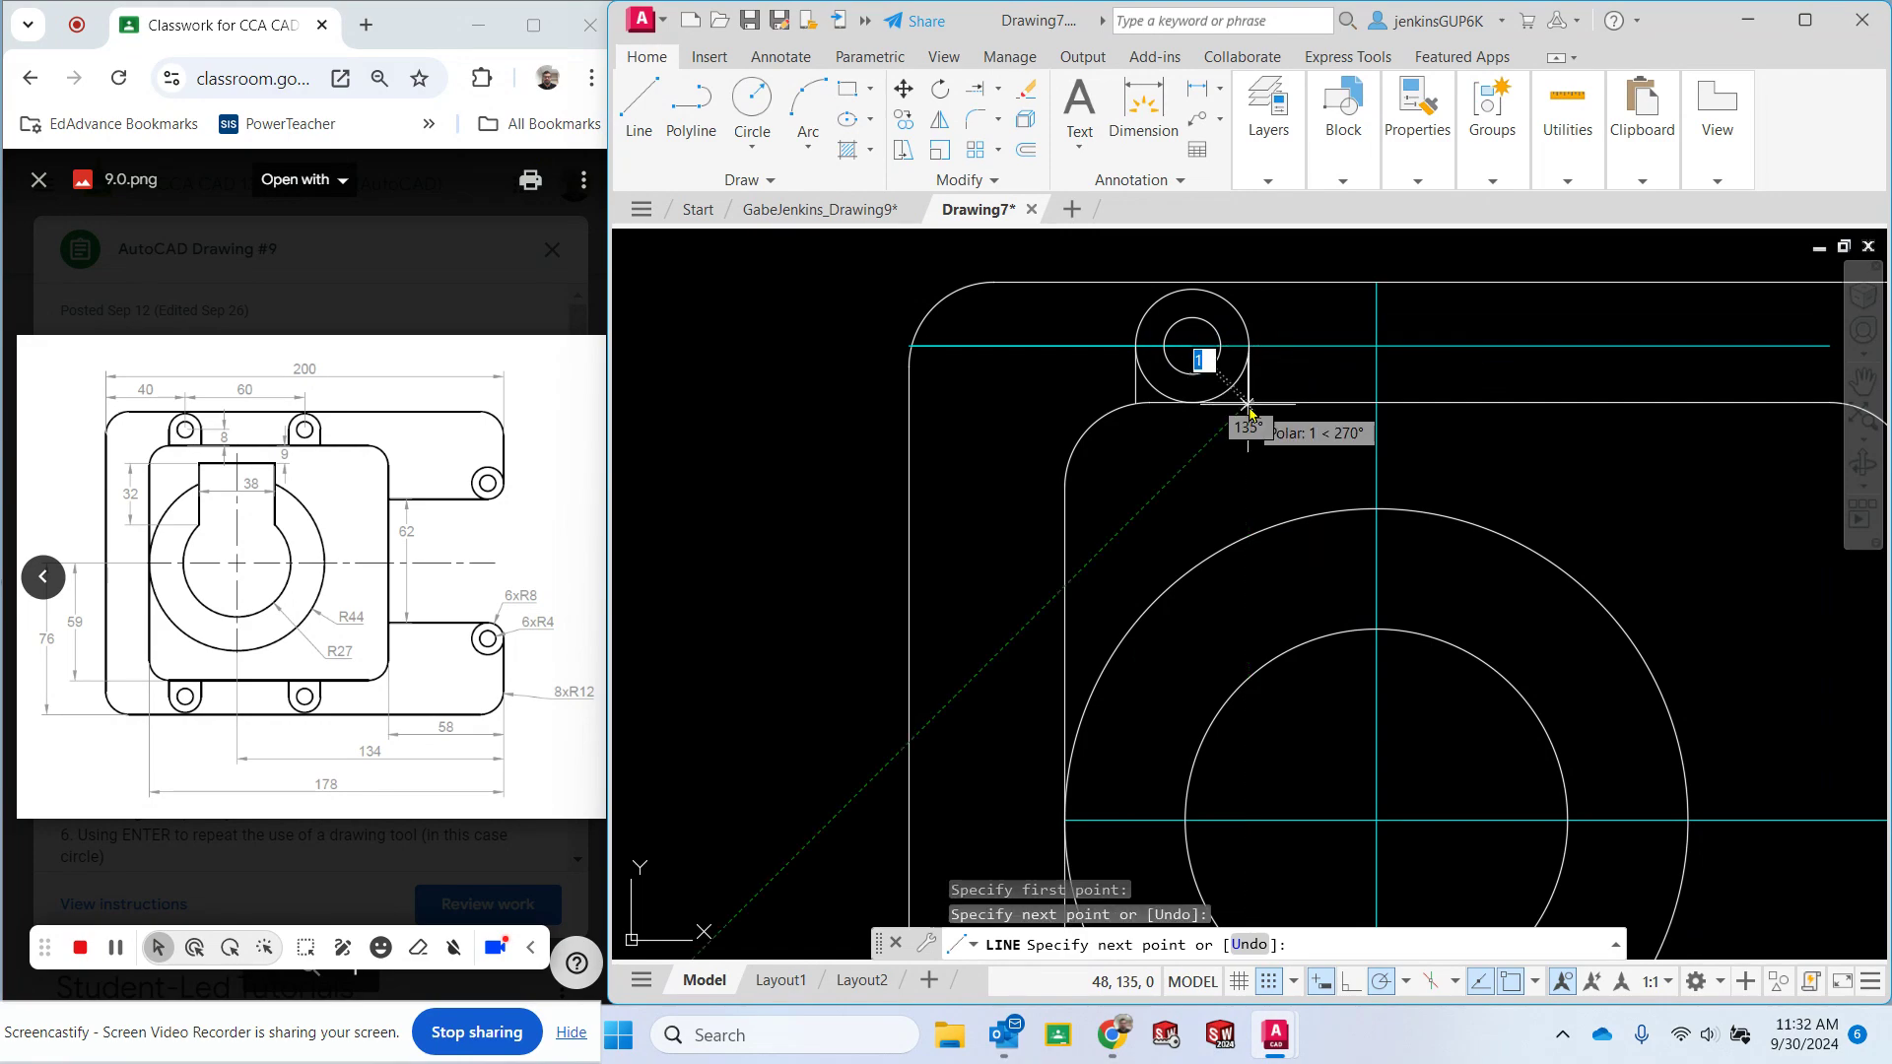
{"action": "key", "text": "Escape"}
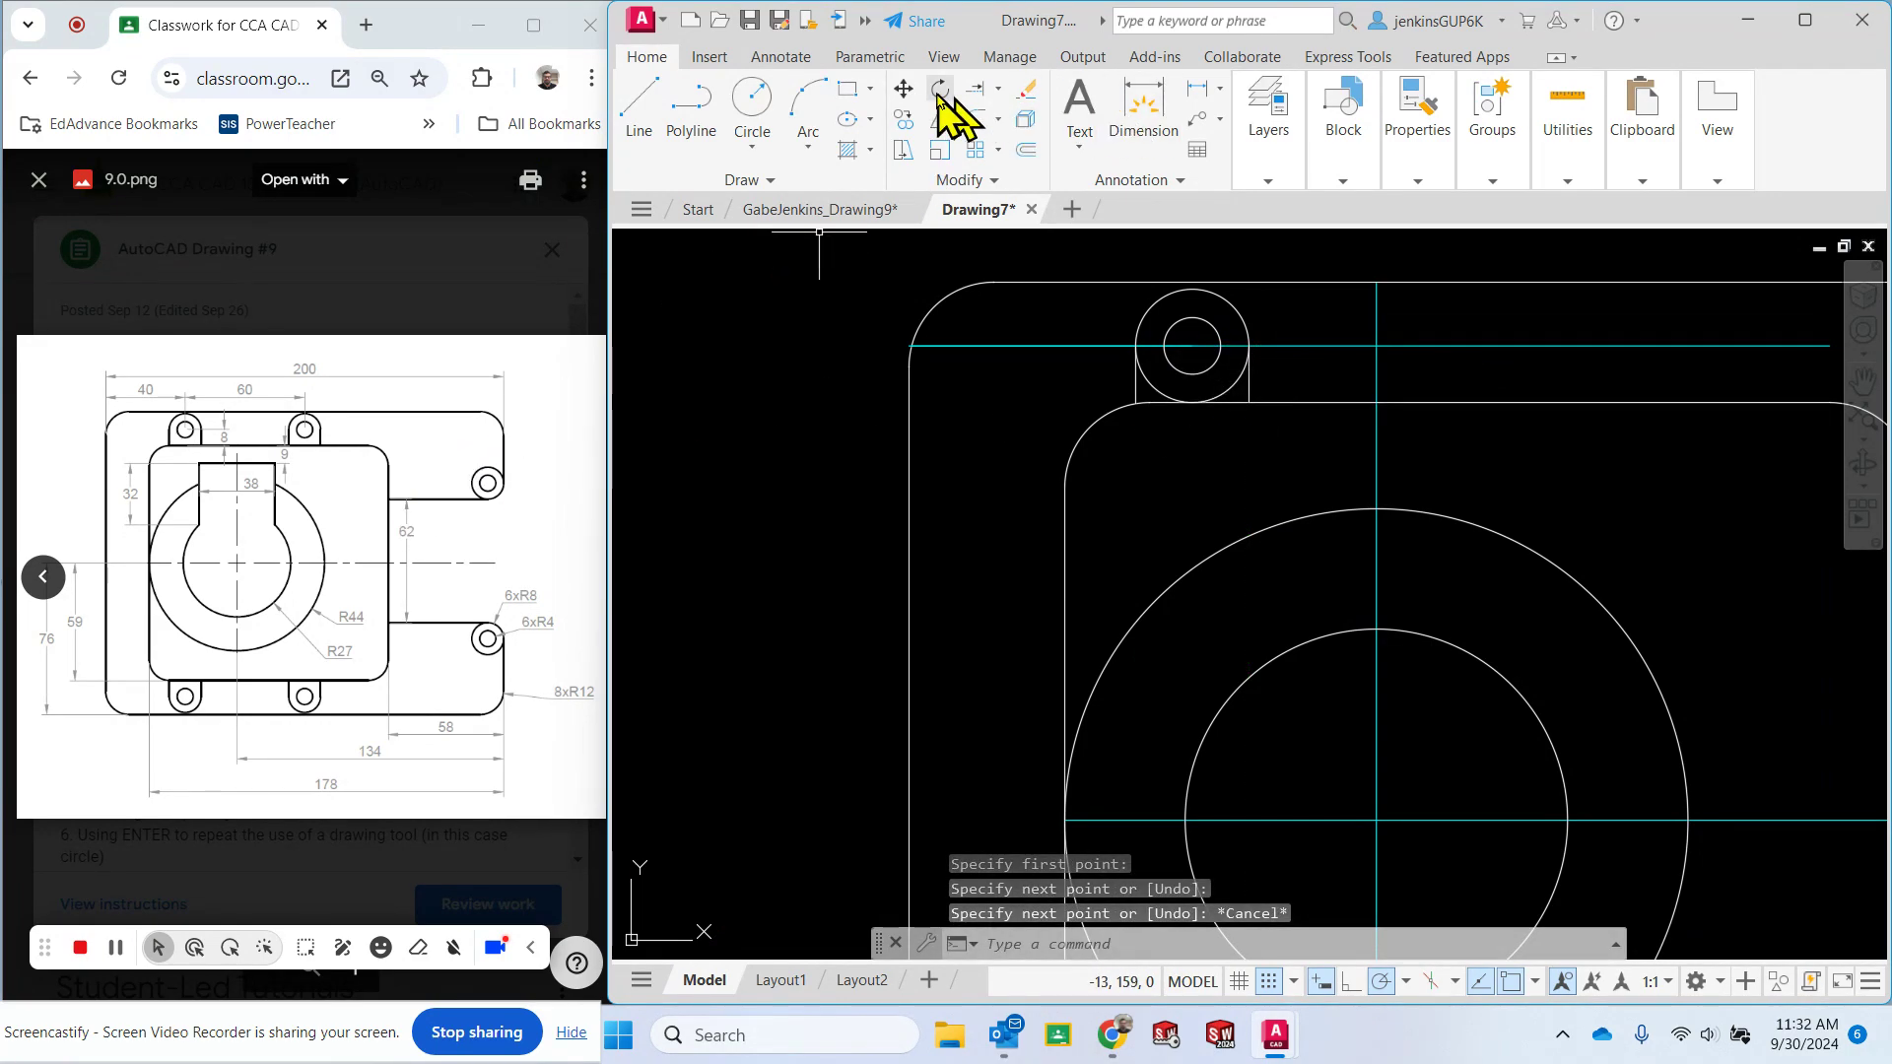
Trim away the lower half of the tab's outer circle between its two vertical side lines.
{"action": "left_click", "coordinate": [997, 89]}
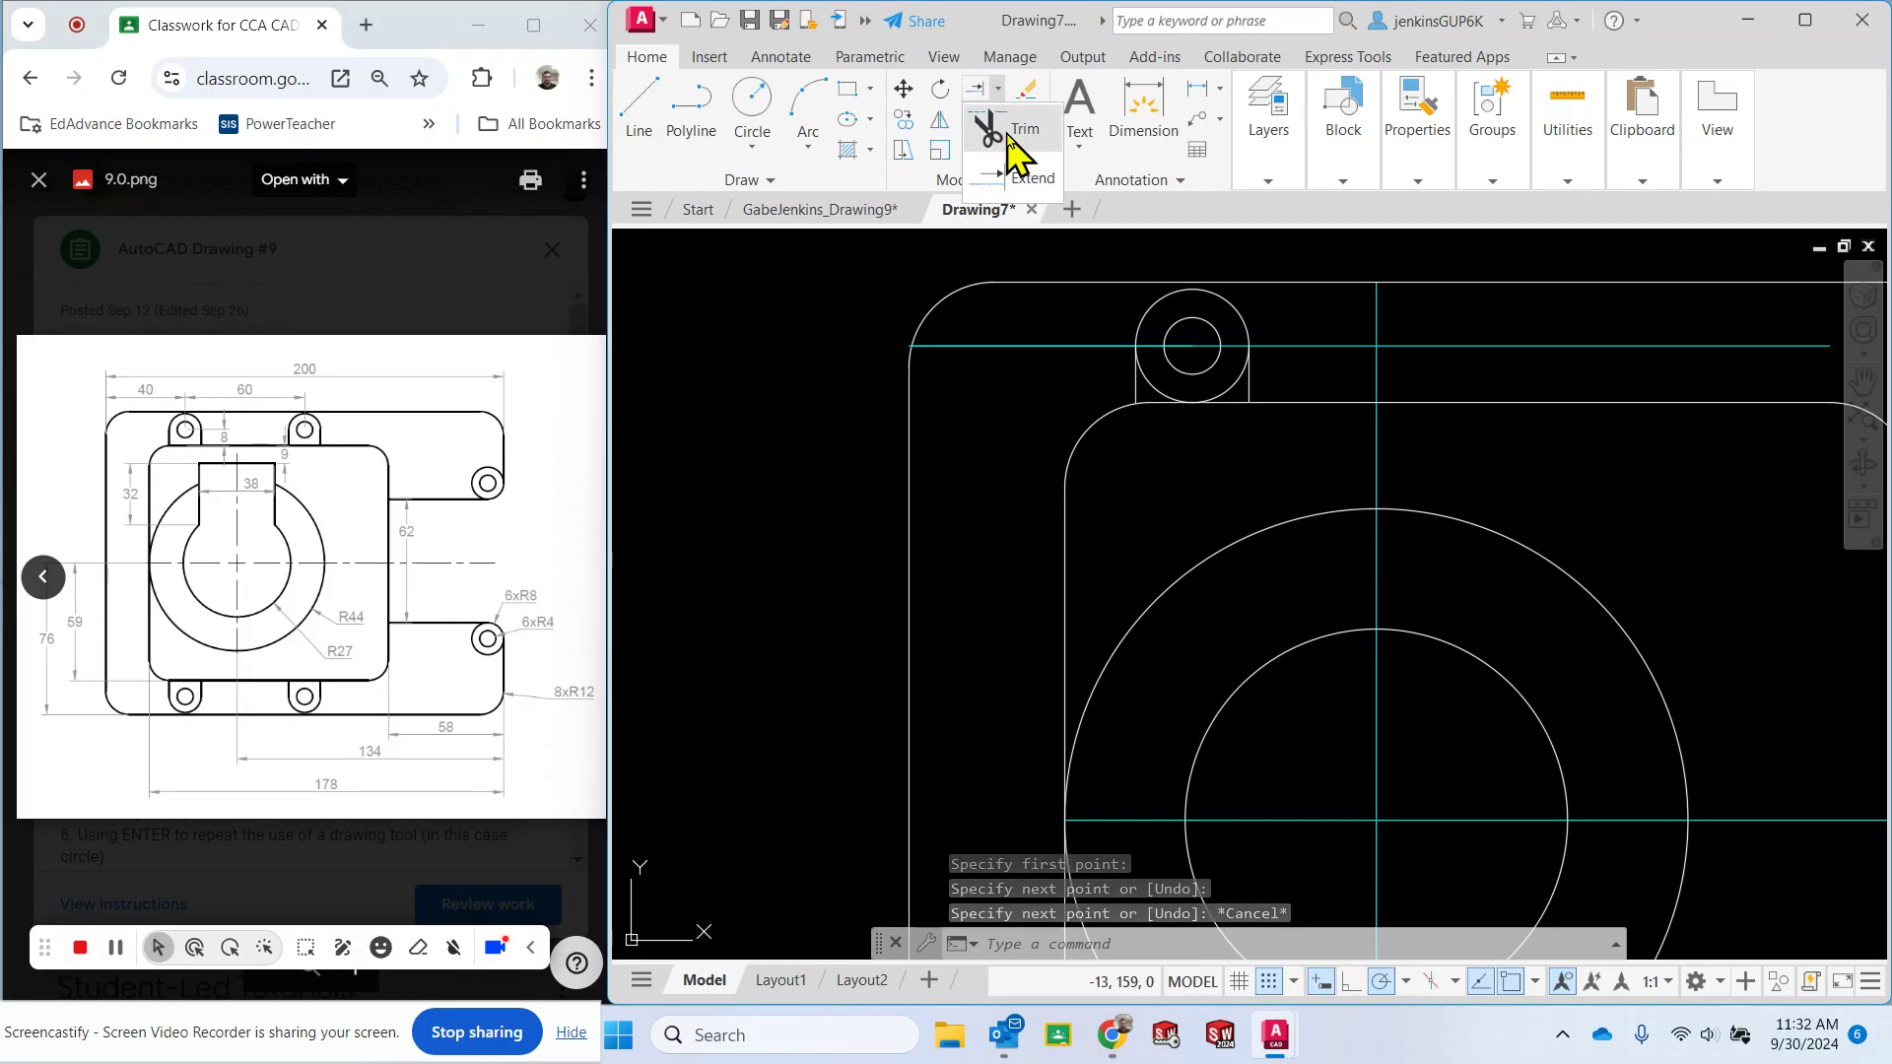
{"action": "left_click", "coordinate": [1013, 138]}
{"action": "left_click", "coordinate": [1165, 398]}
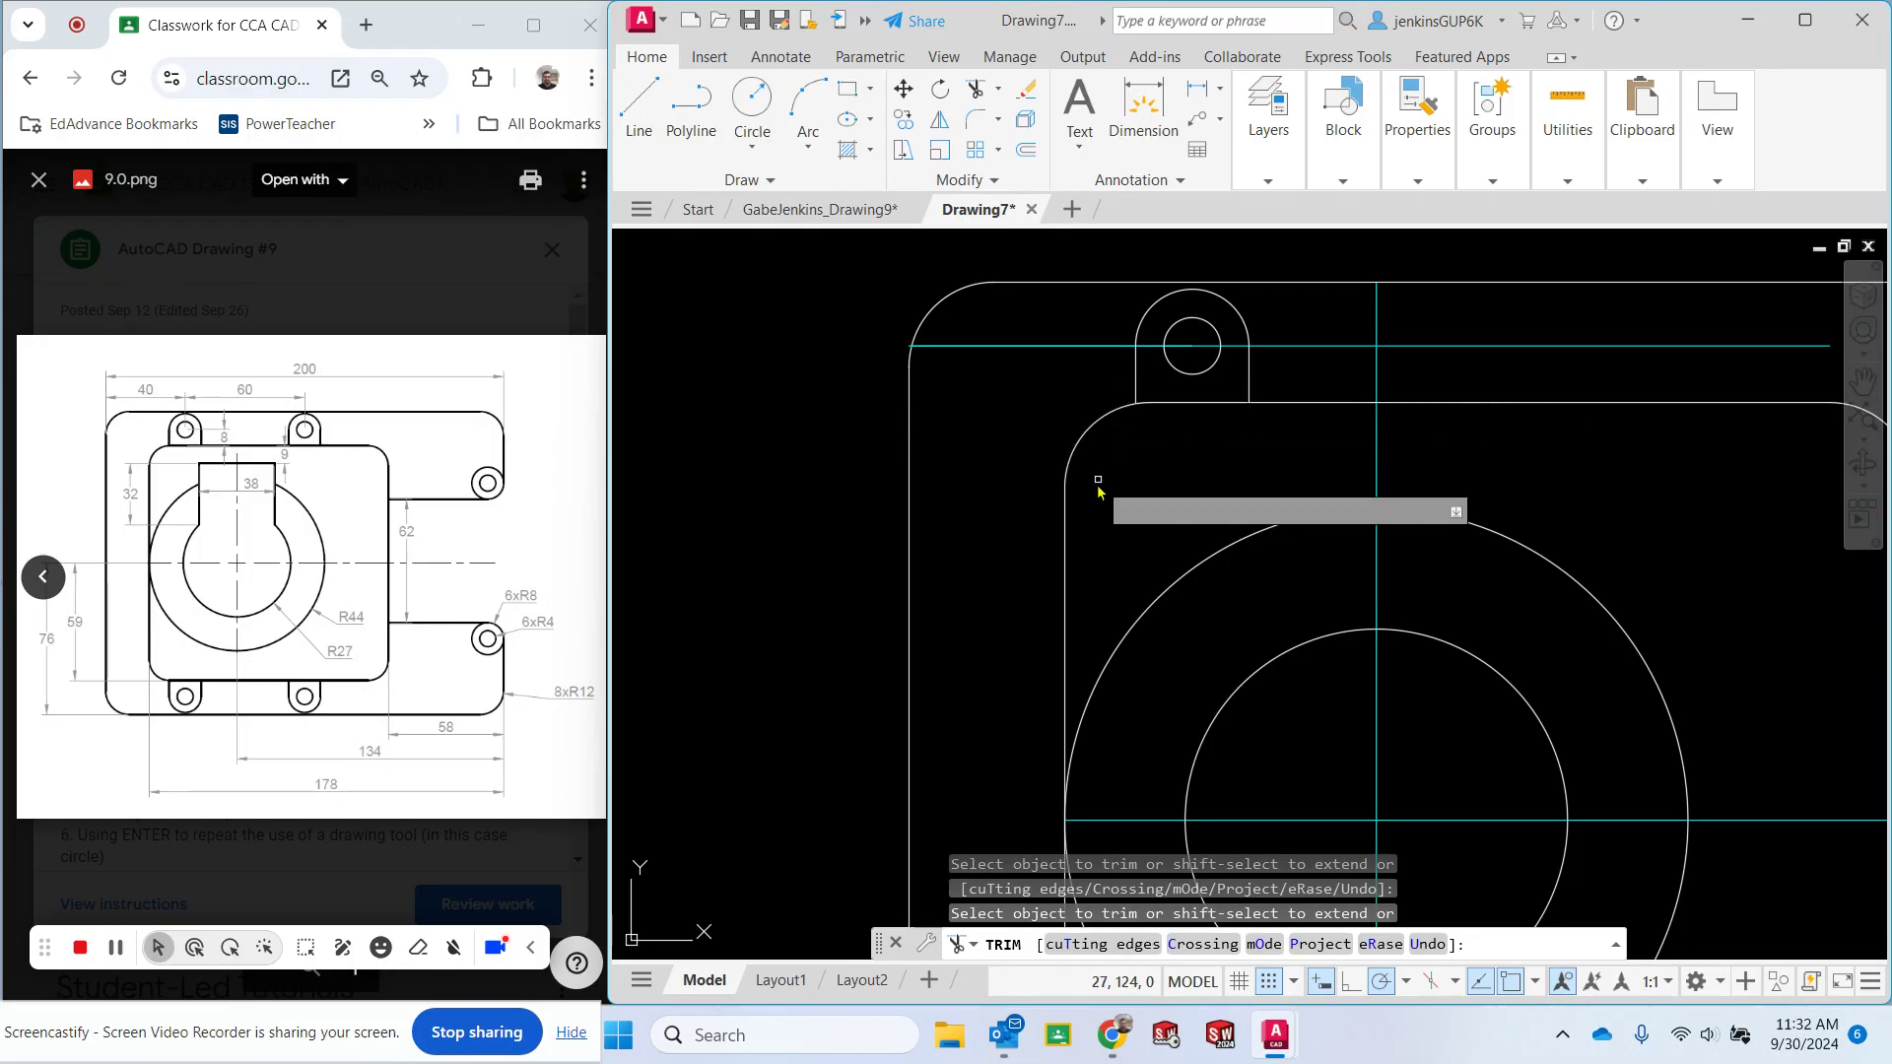
{"action": "key", "text": "Escape"}
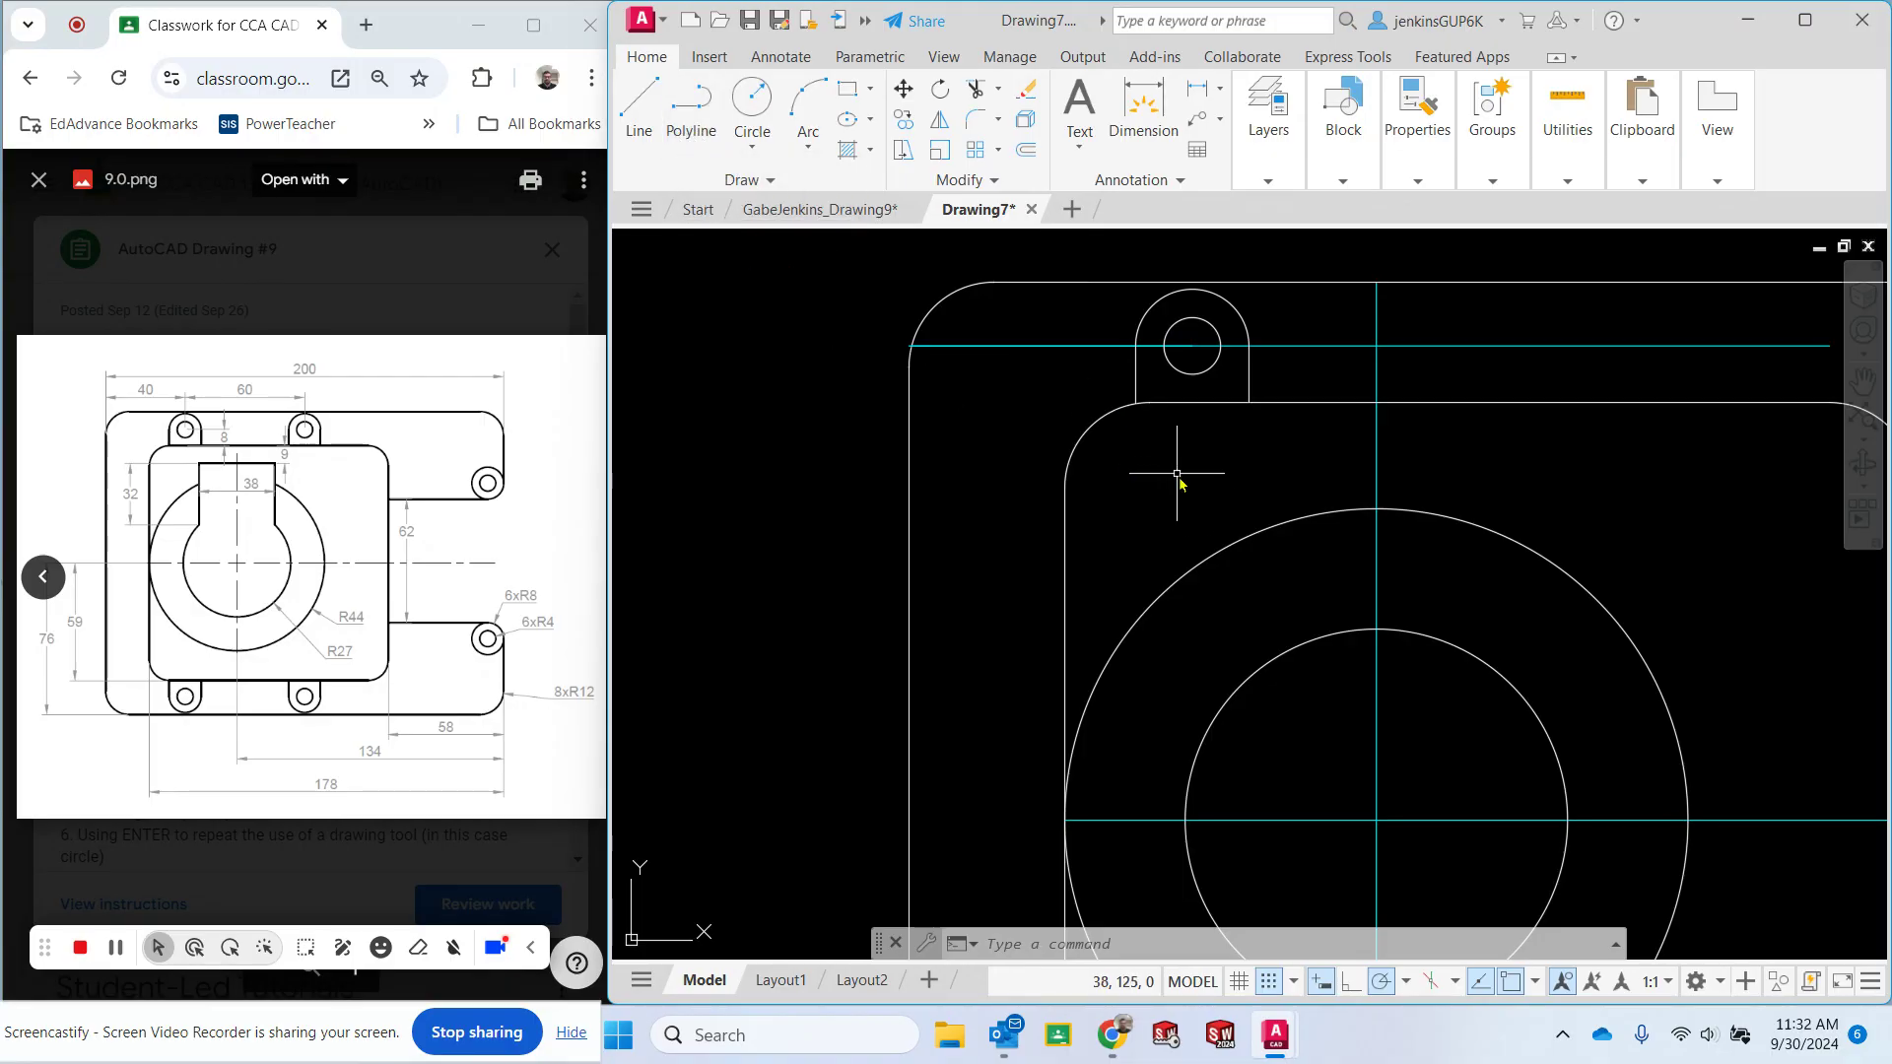
Trim away the horizontal construction line through the large circles, using the tab's arc, hole and side lines as cutting edges.
{"action": "scroll", "coordinate": [1198, 492], "scroll_direction": "down", "scroll_amount": 4}
{"action": "scroll", "coordinate": [1434, 532], "scroll_direction": "down", "scroll_amount": 2}
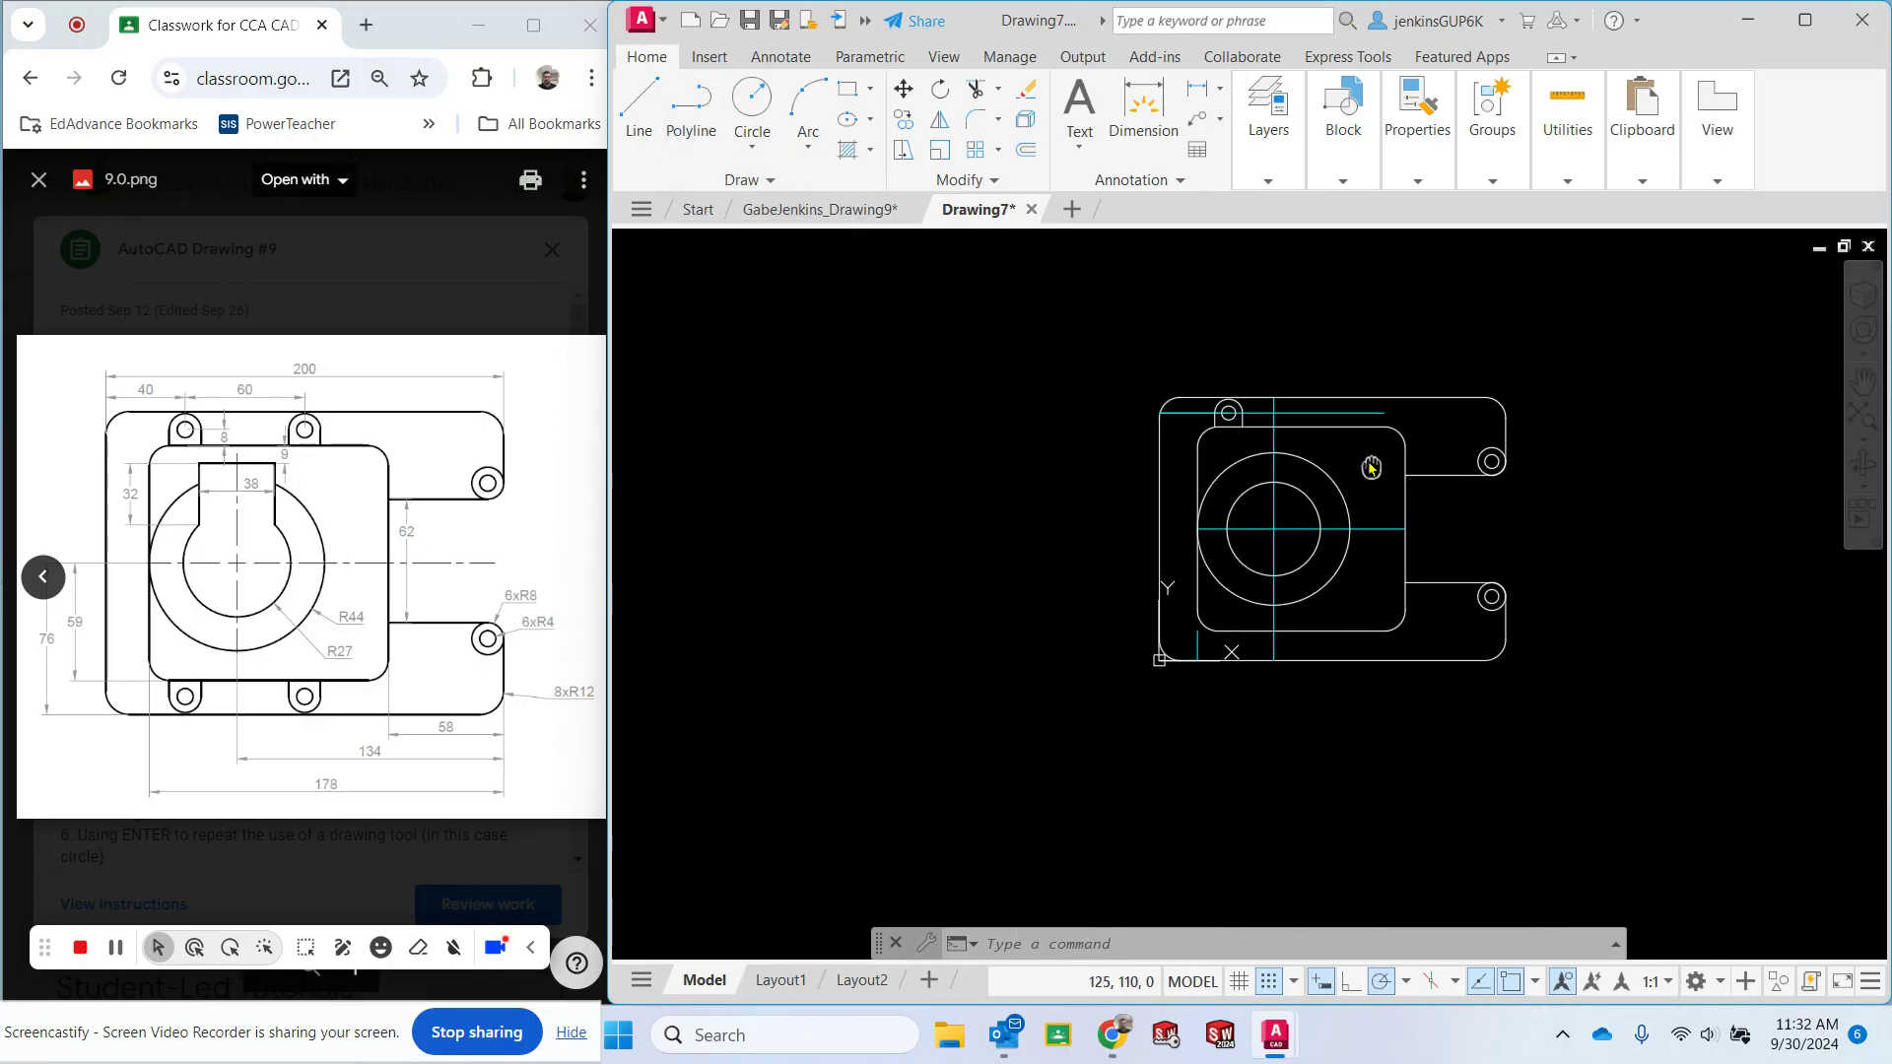
{"action": "middle_click_drag", "start_coordinate": [1372, 468], "coordinate": [1151, 441]}
{"action": "scroll", "coordinate": [1150, 433], "scroll_direction": "up", "scroll_amount": 2}
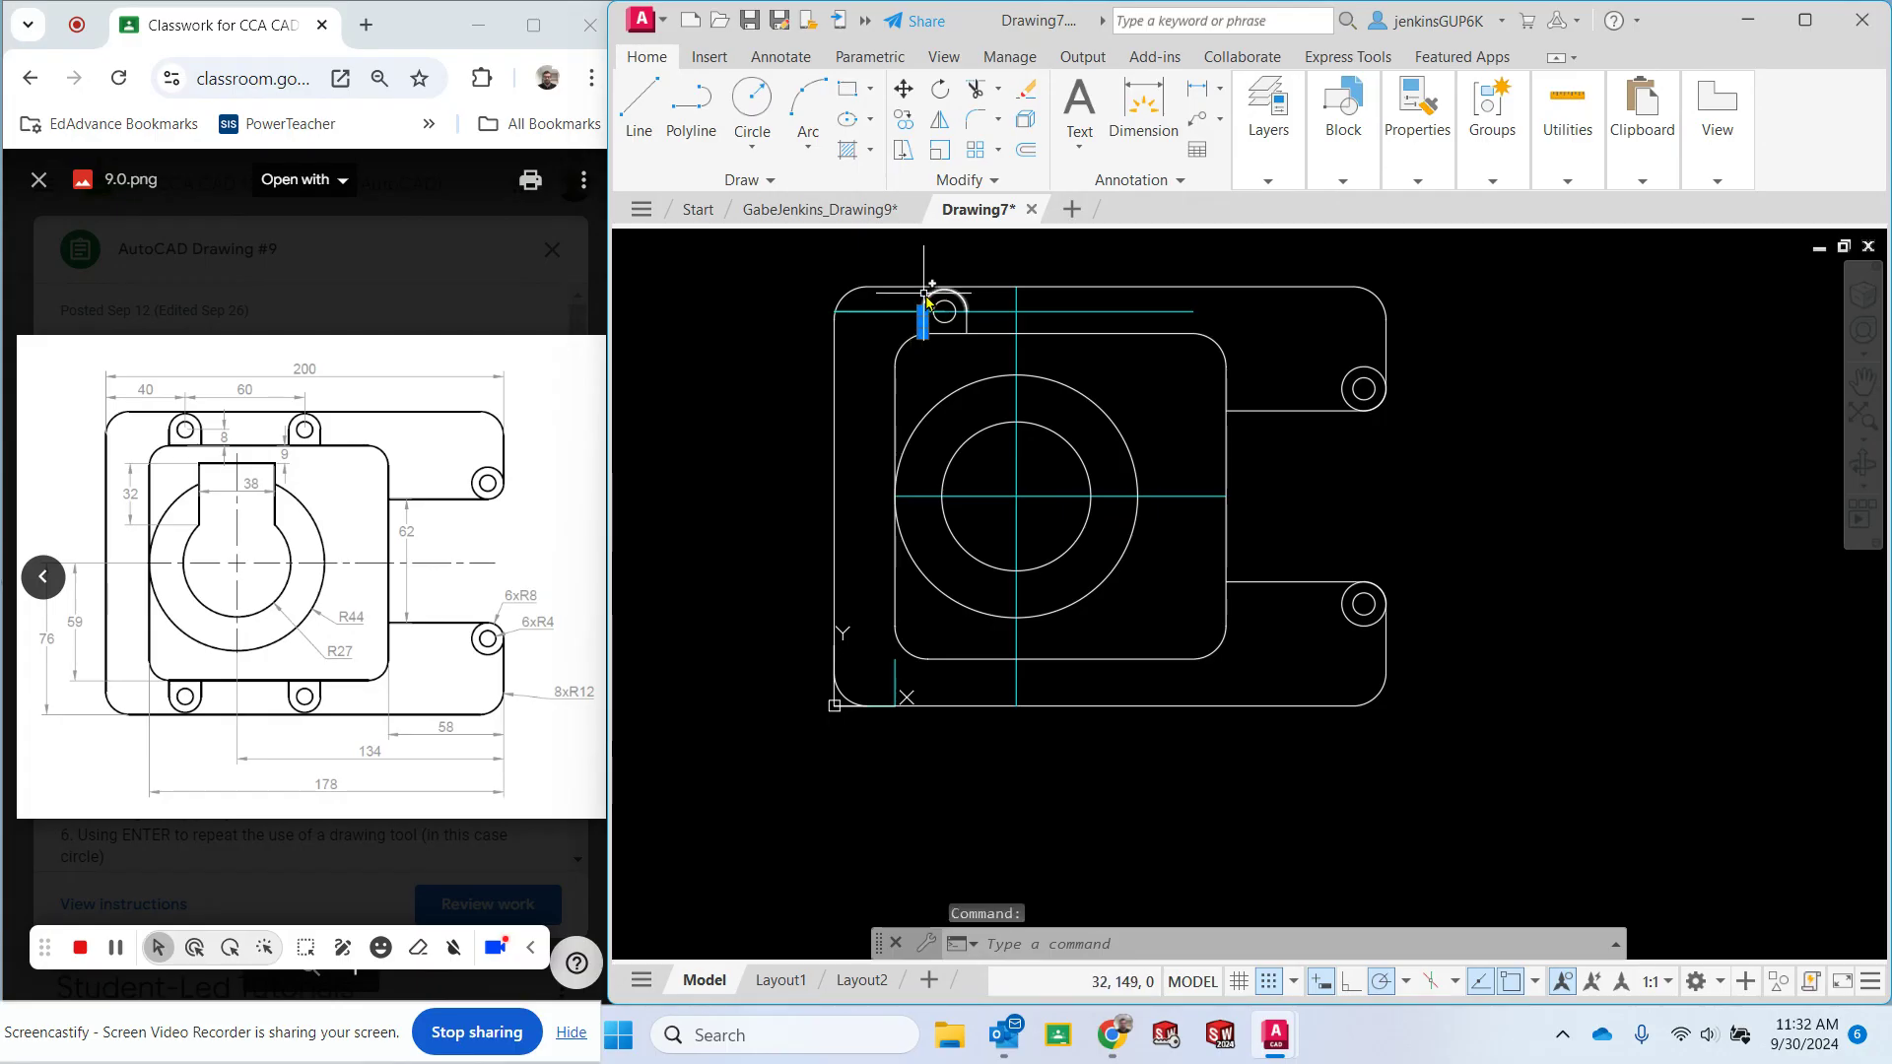
{"action": "key", "text": "Return"}
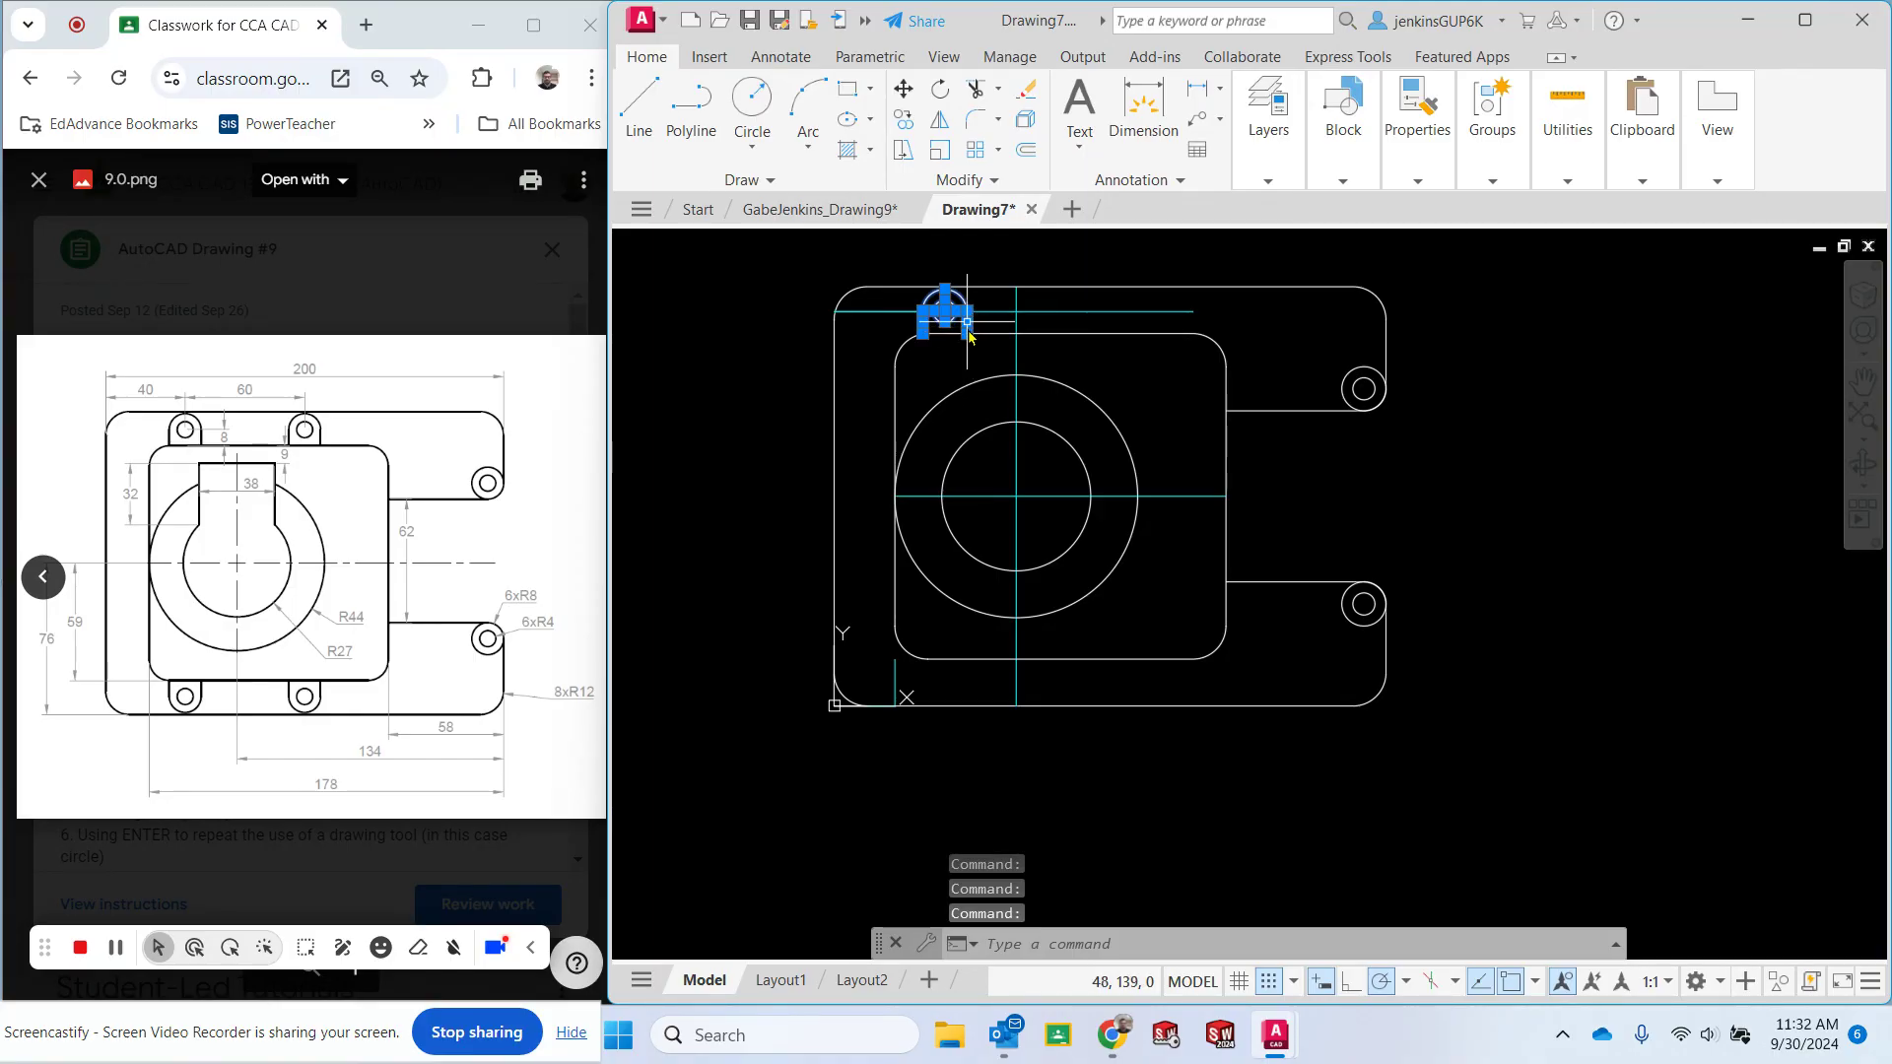
{"action": "type", "text": "tr"}
{"action": "key", "text": "Return"}
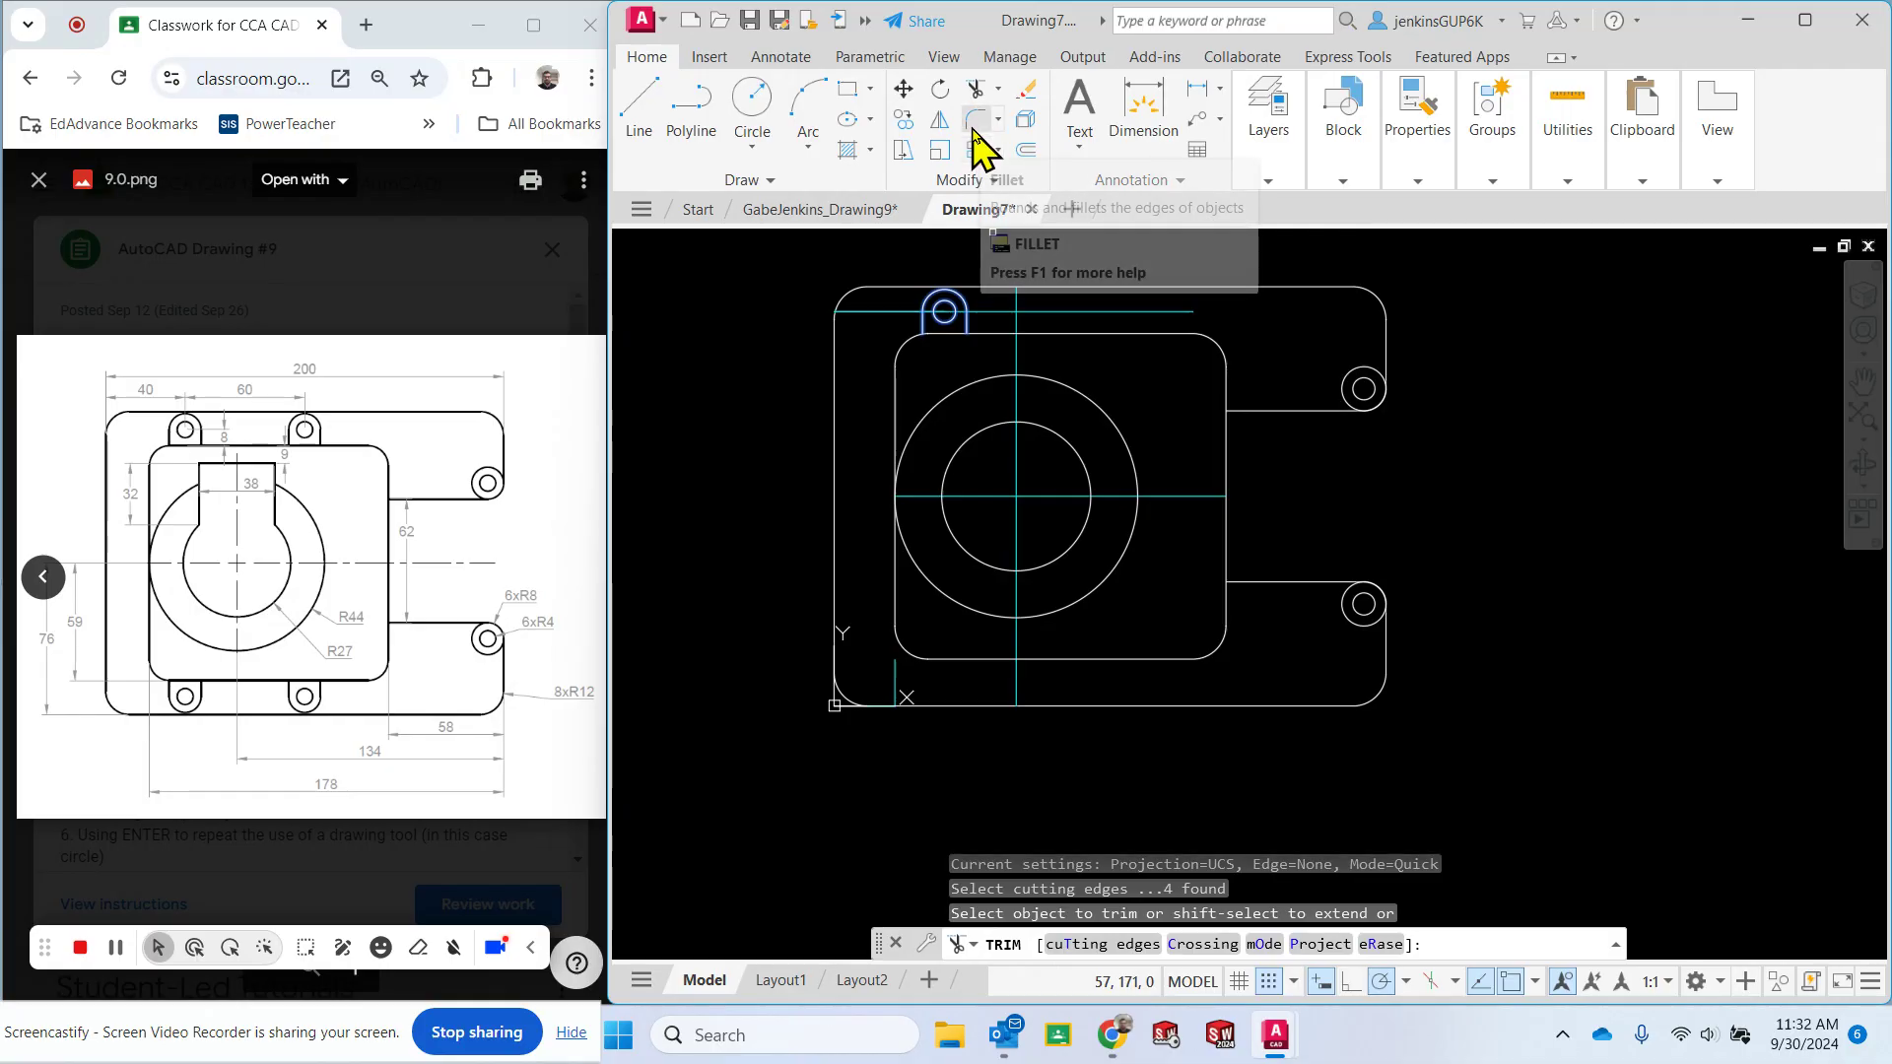
{"action": "left_click", "coordinate": [913, 496]}
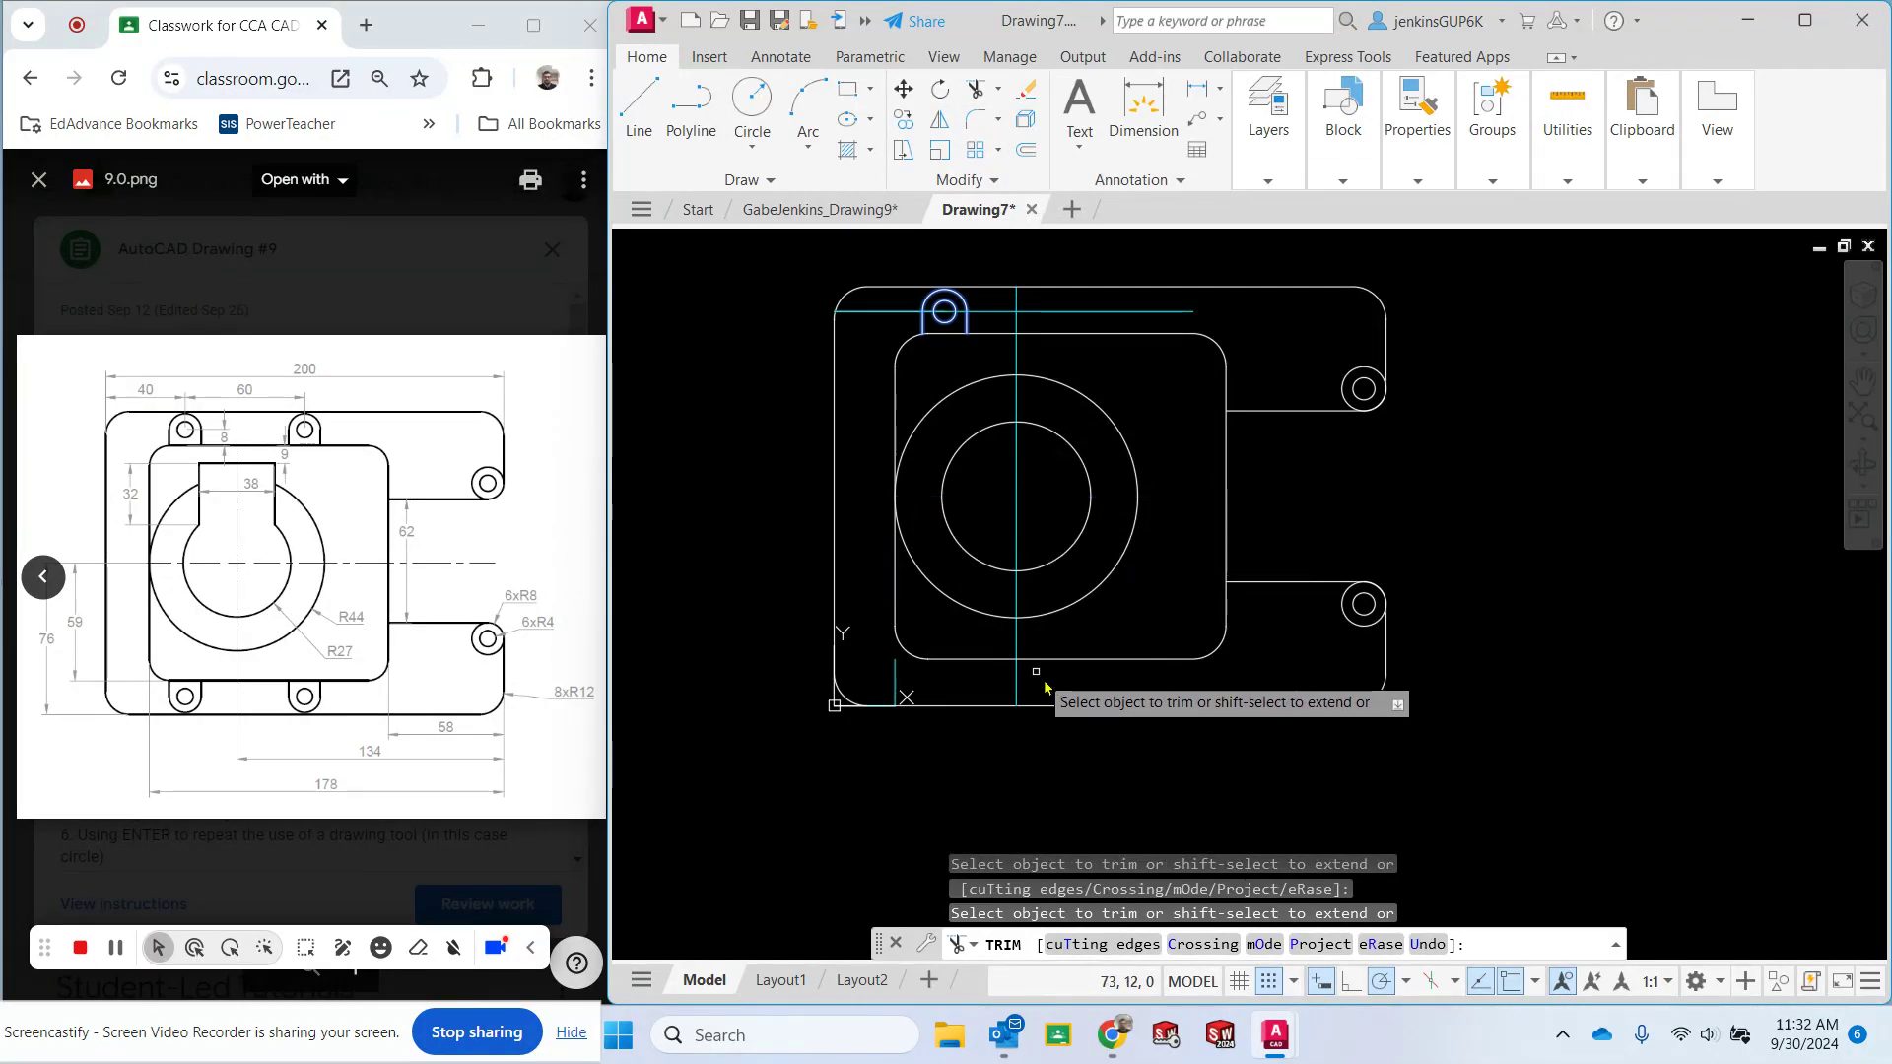
{"action": "key", "text": "Escape"}
{"action": "key", "text": "Escape"}
{"action": "key", "text": "Escape"}
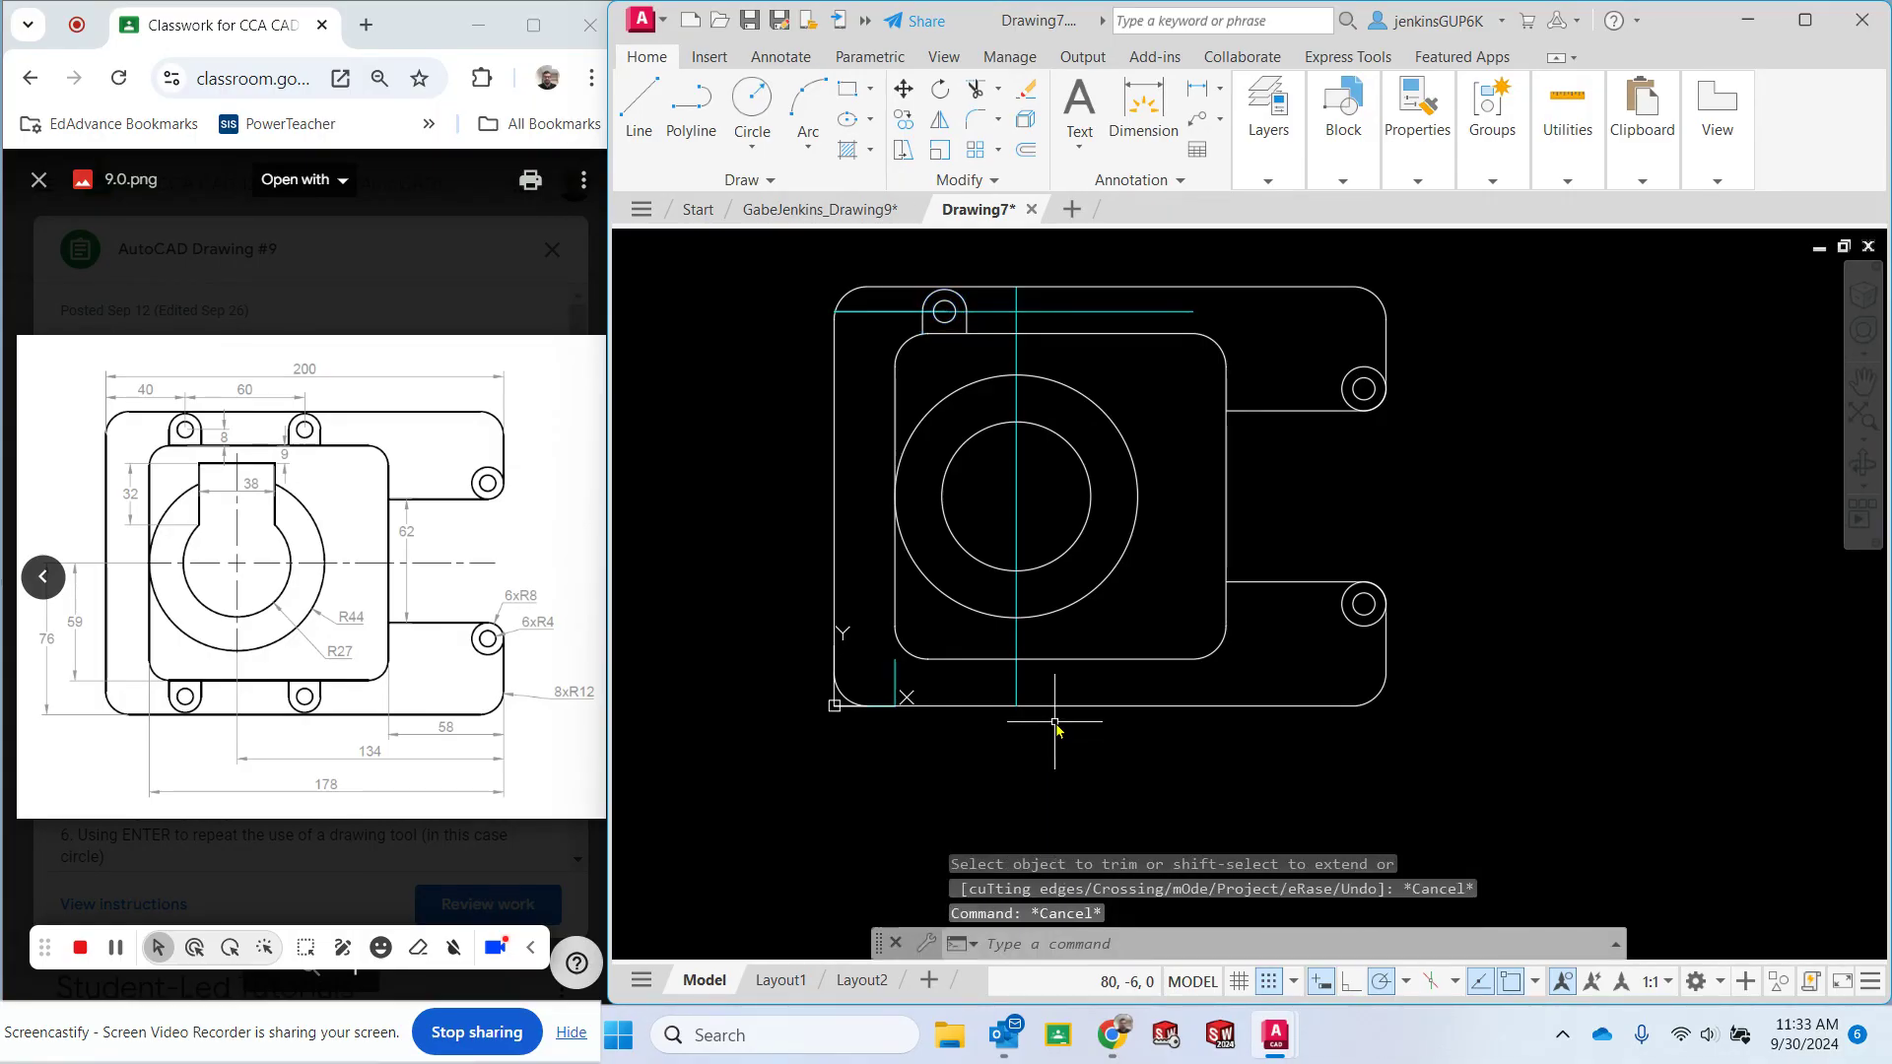
{"action": "left_click", "coordinate": [939, 120]}
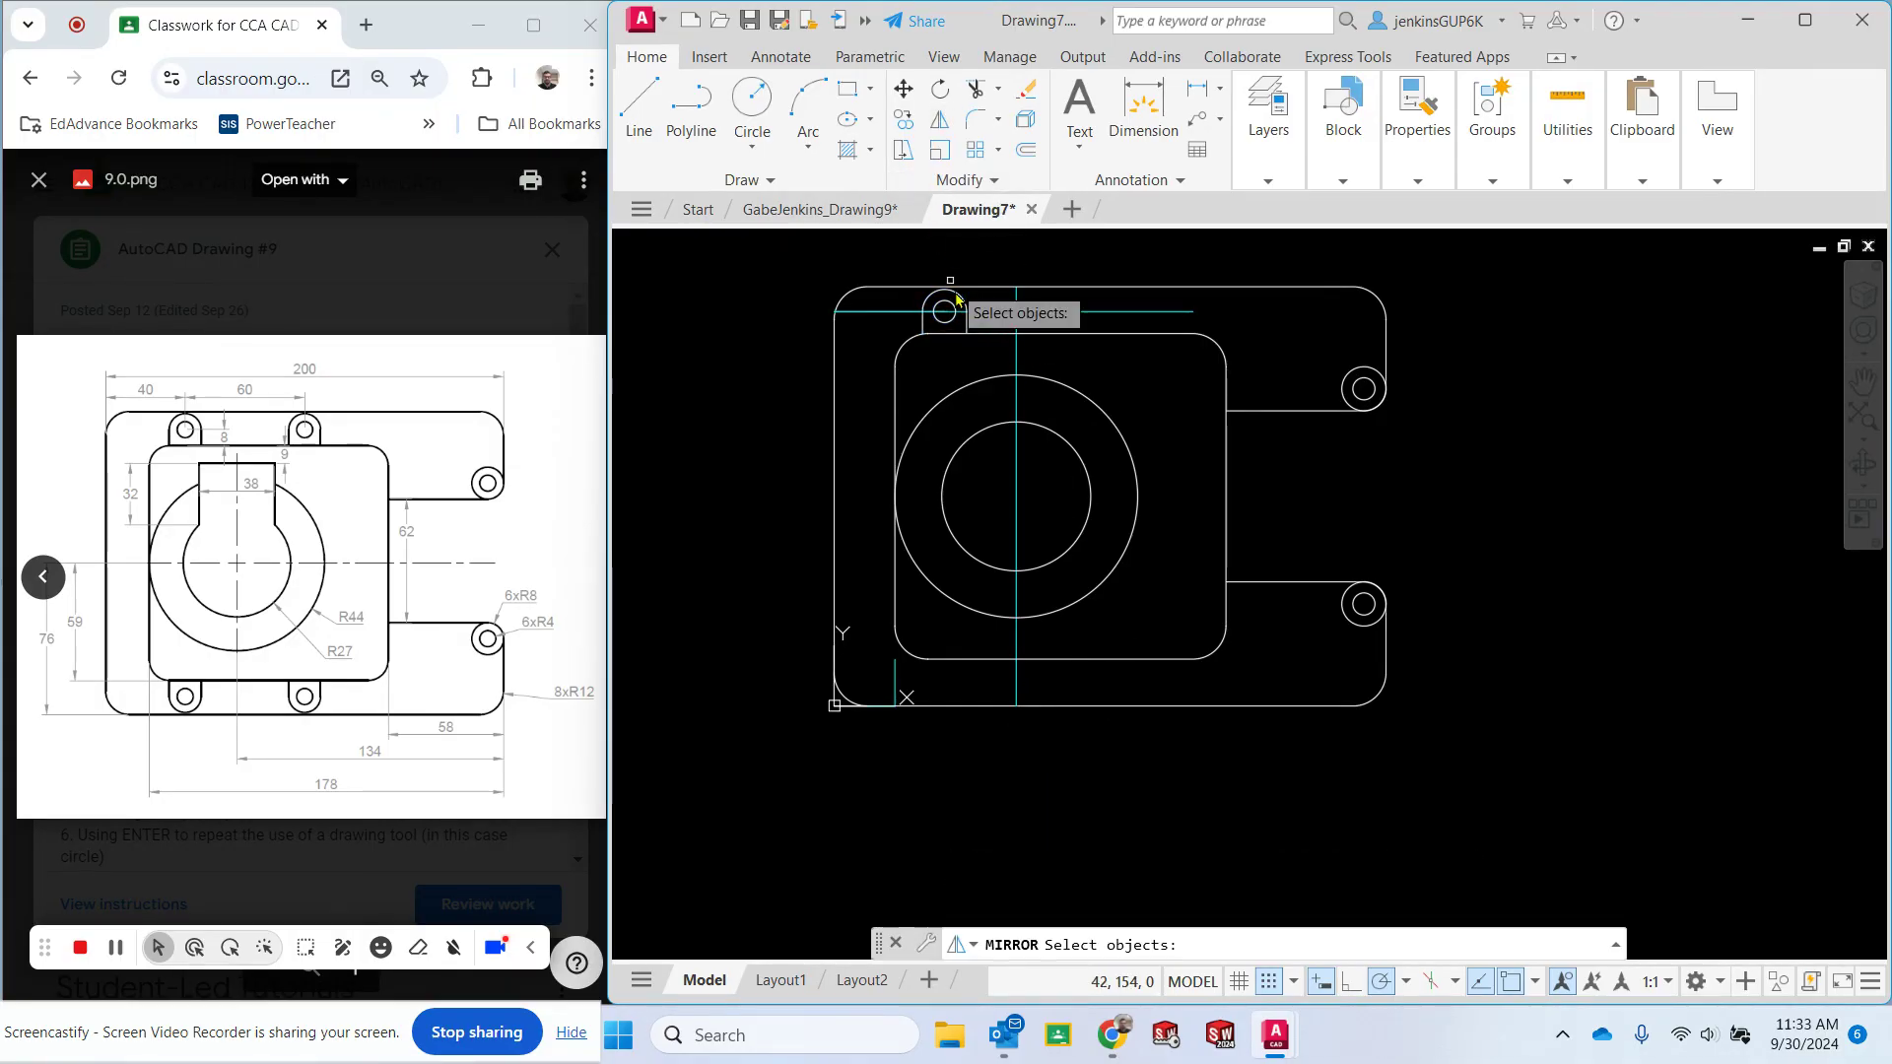
{"action": "scroll", "coordinate": [941, 335], "scroll_direction": "up", "scroll_amount": 4}
{"action": "left_click", "coordinate": [917, 305]}
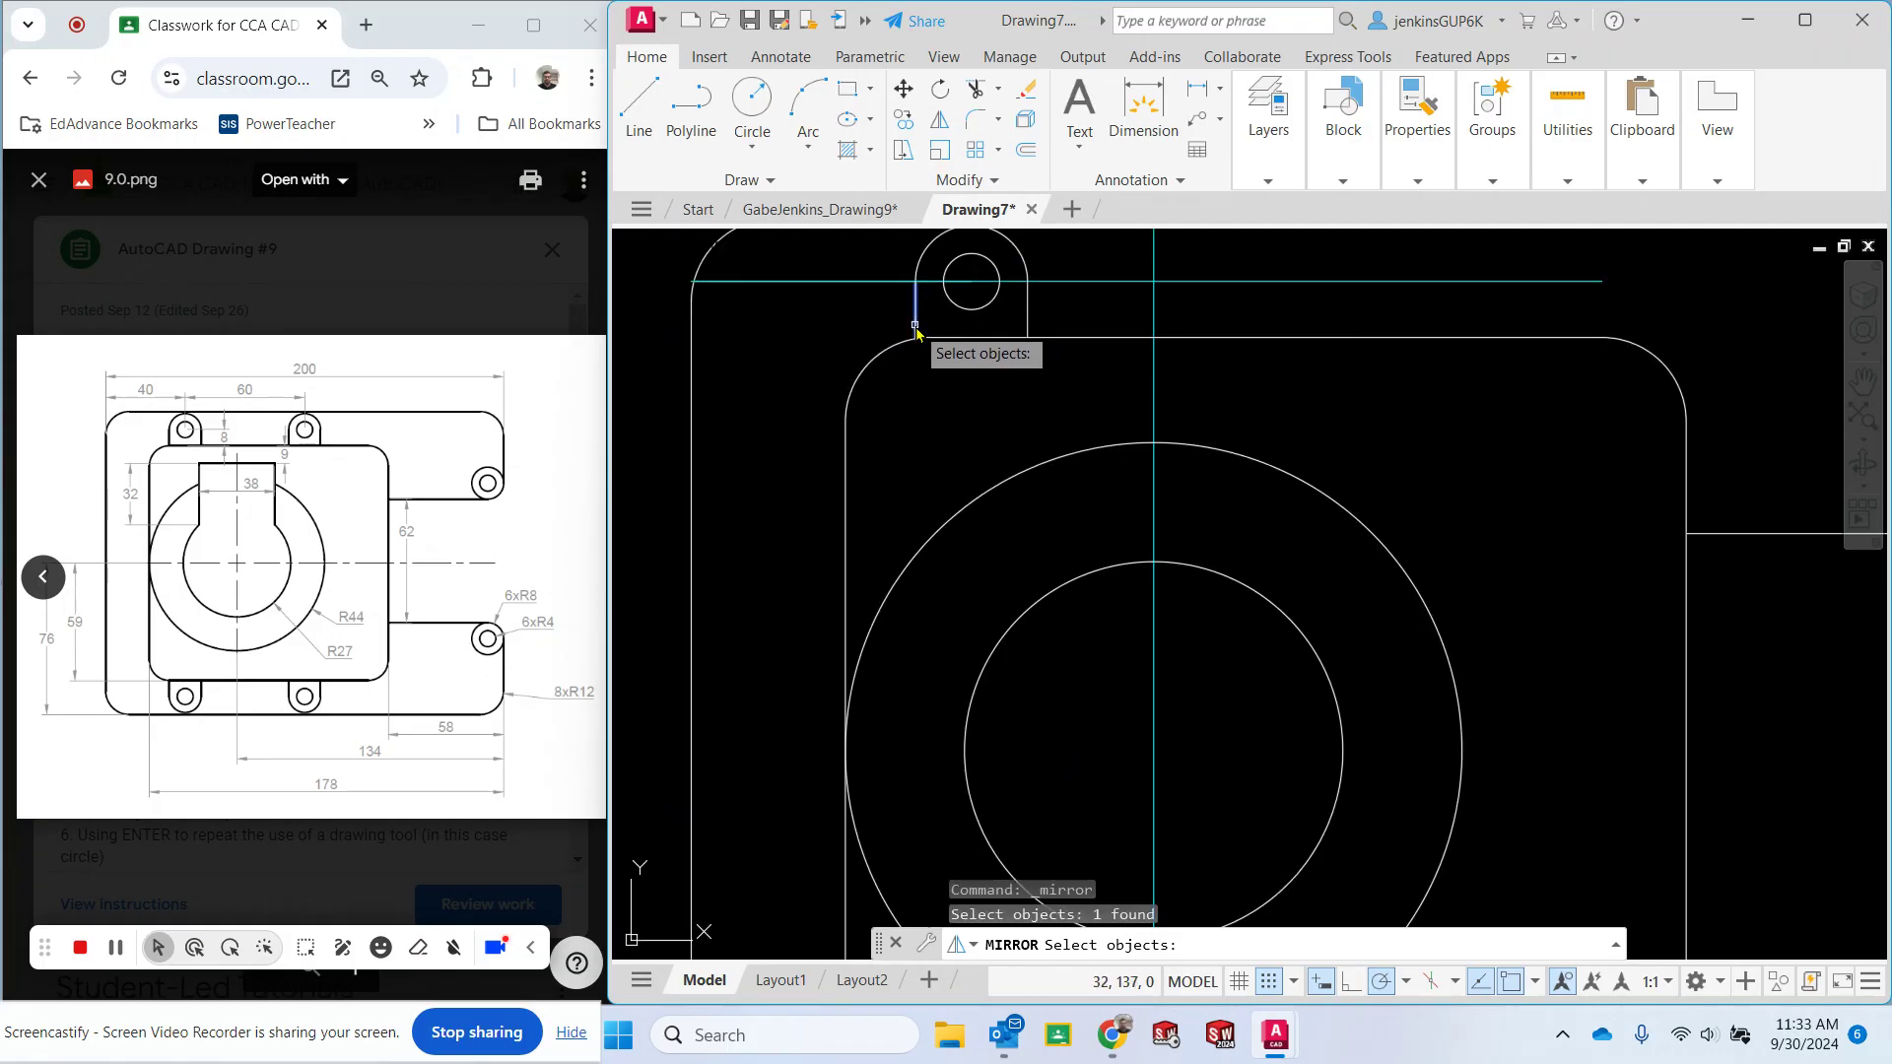
{"action": "left_click", "coordinate": [925, 254]}
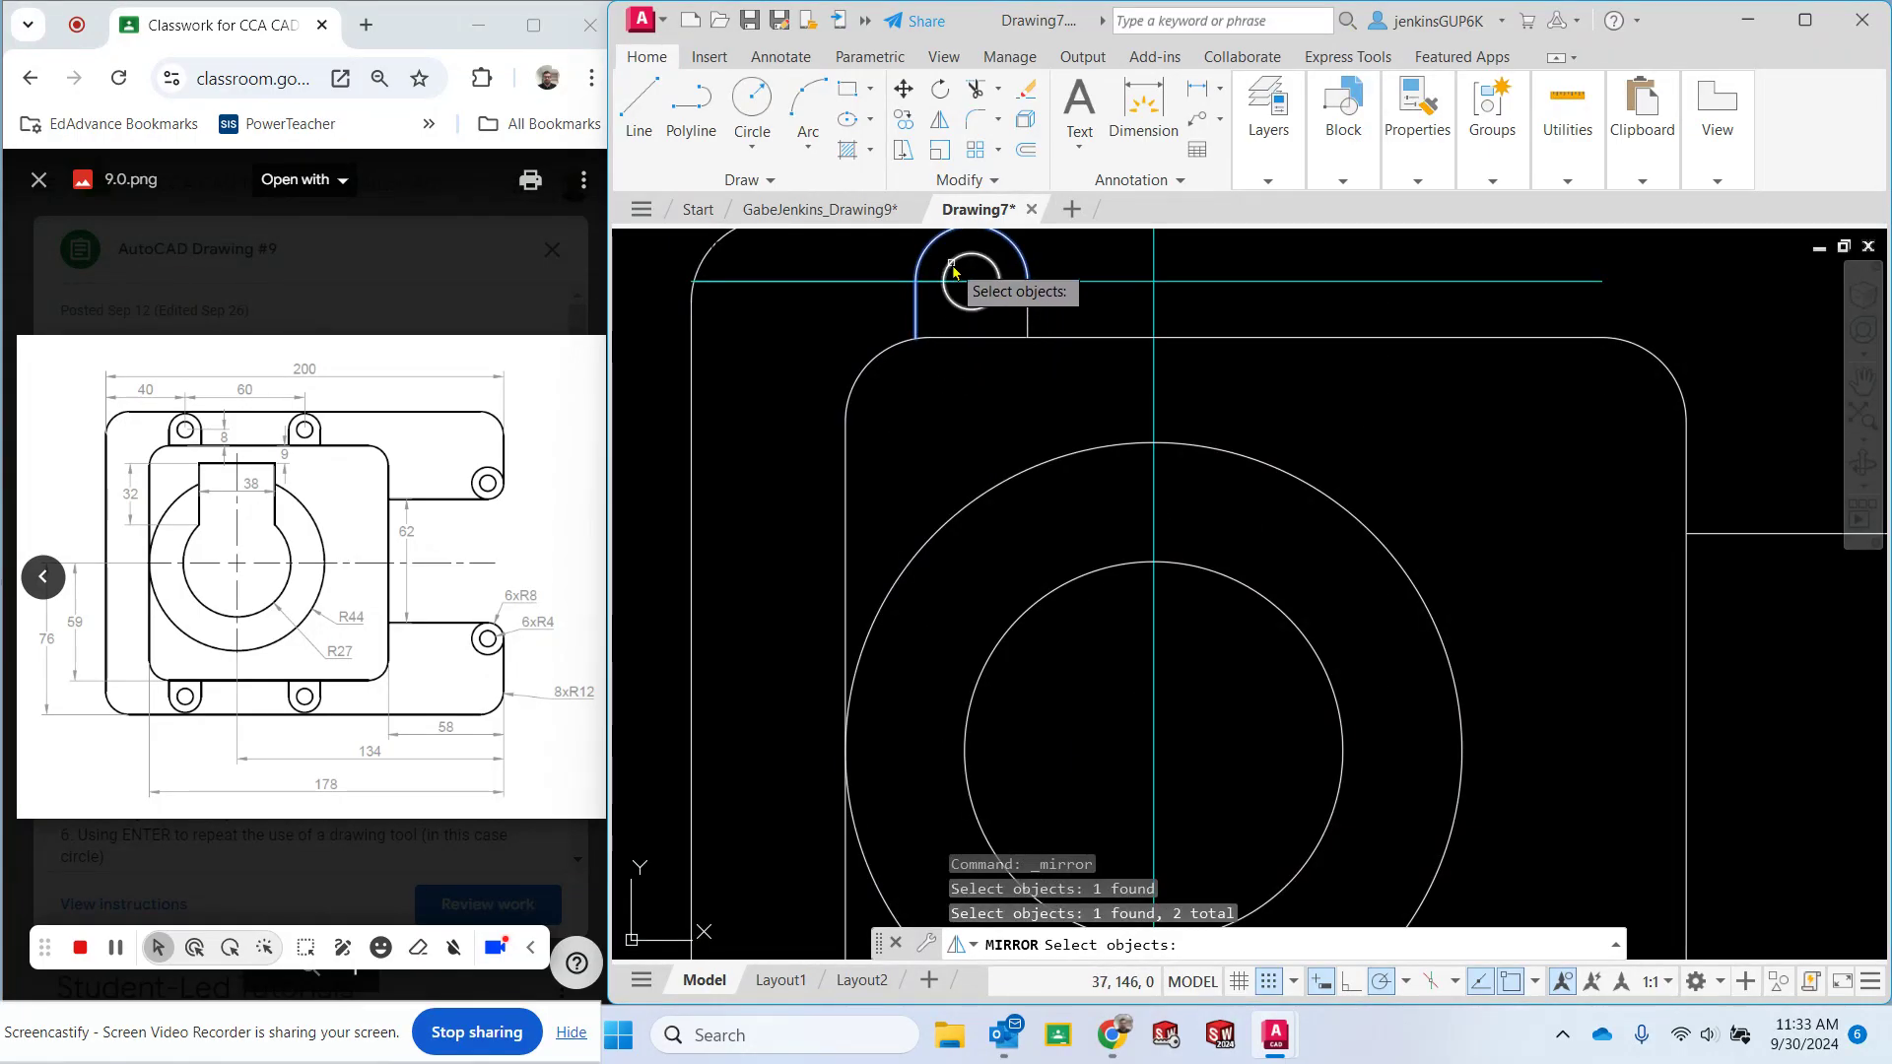
{"action": "left_click", "coordinate": [1028, 313]}
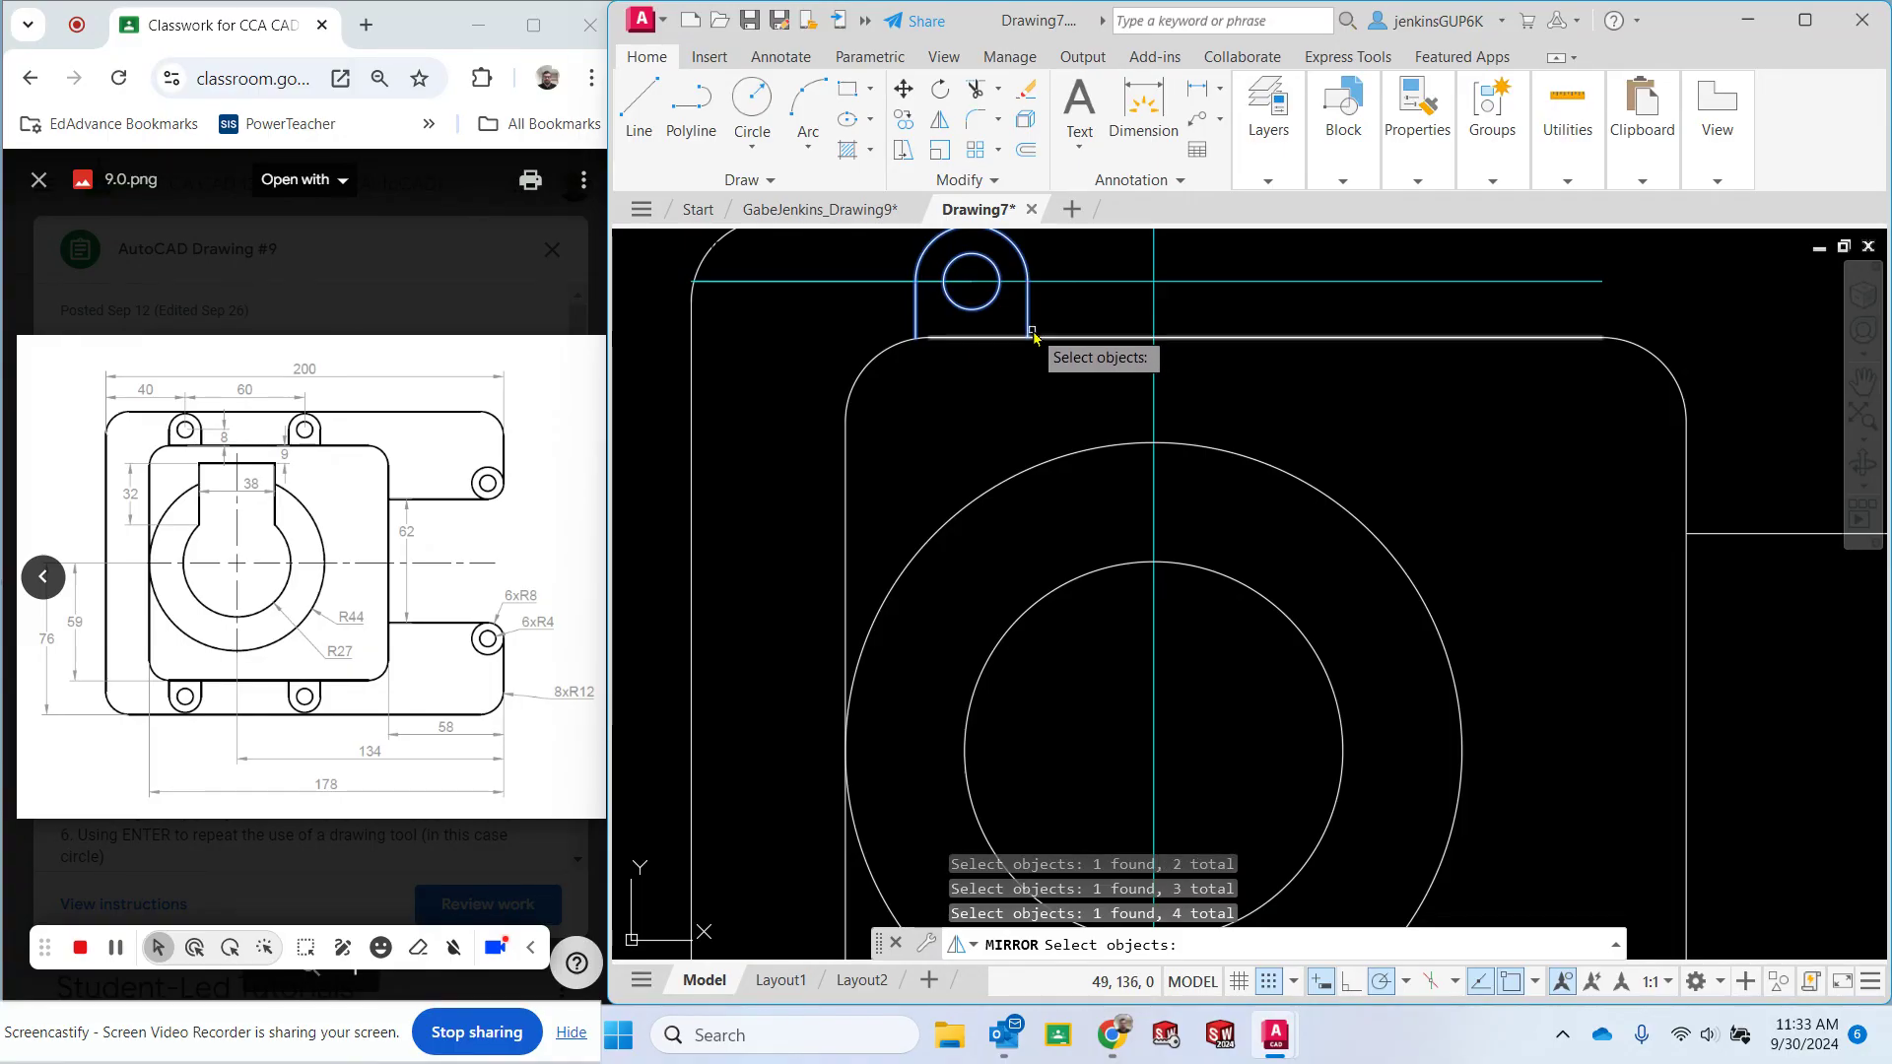
{"action": "key", "text": "Return"}
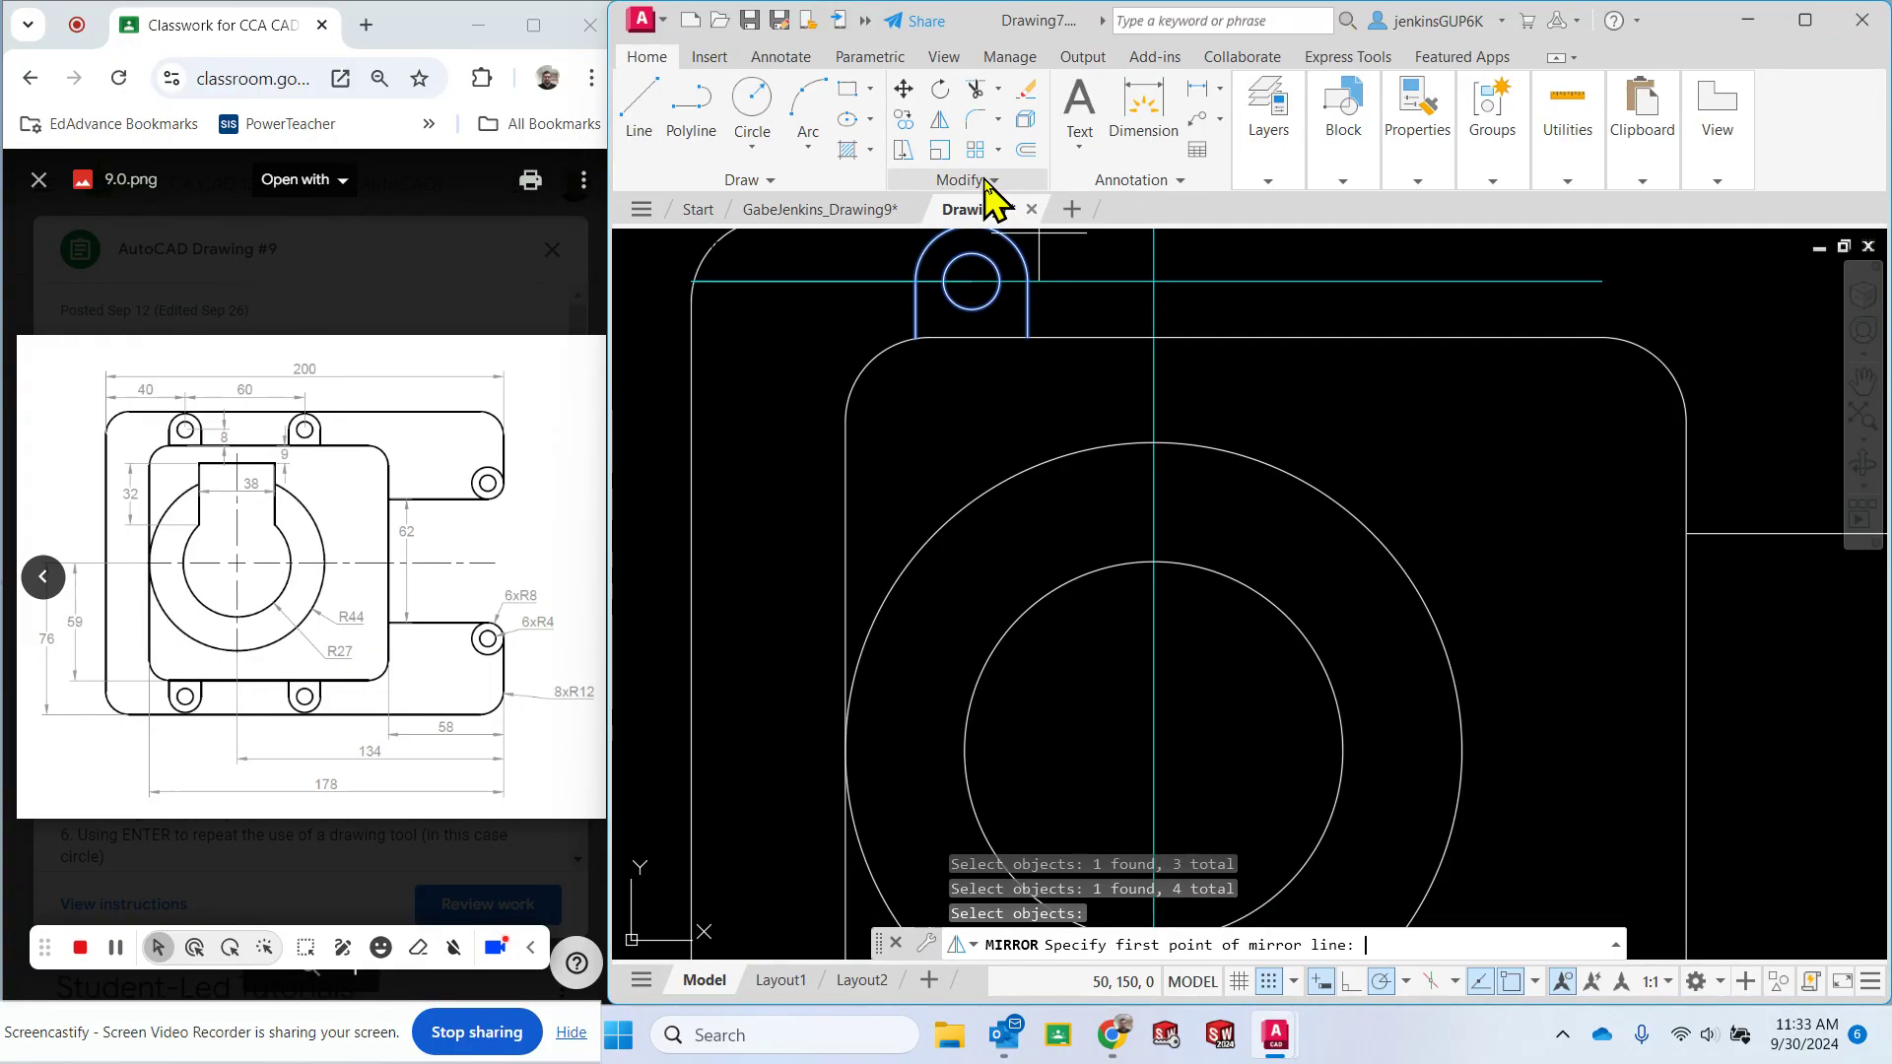
{"action": "scroll", "coordinate": [1265, 734], "scroll_direction": "down", "scroll_amount": 2}
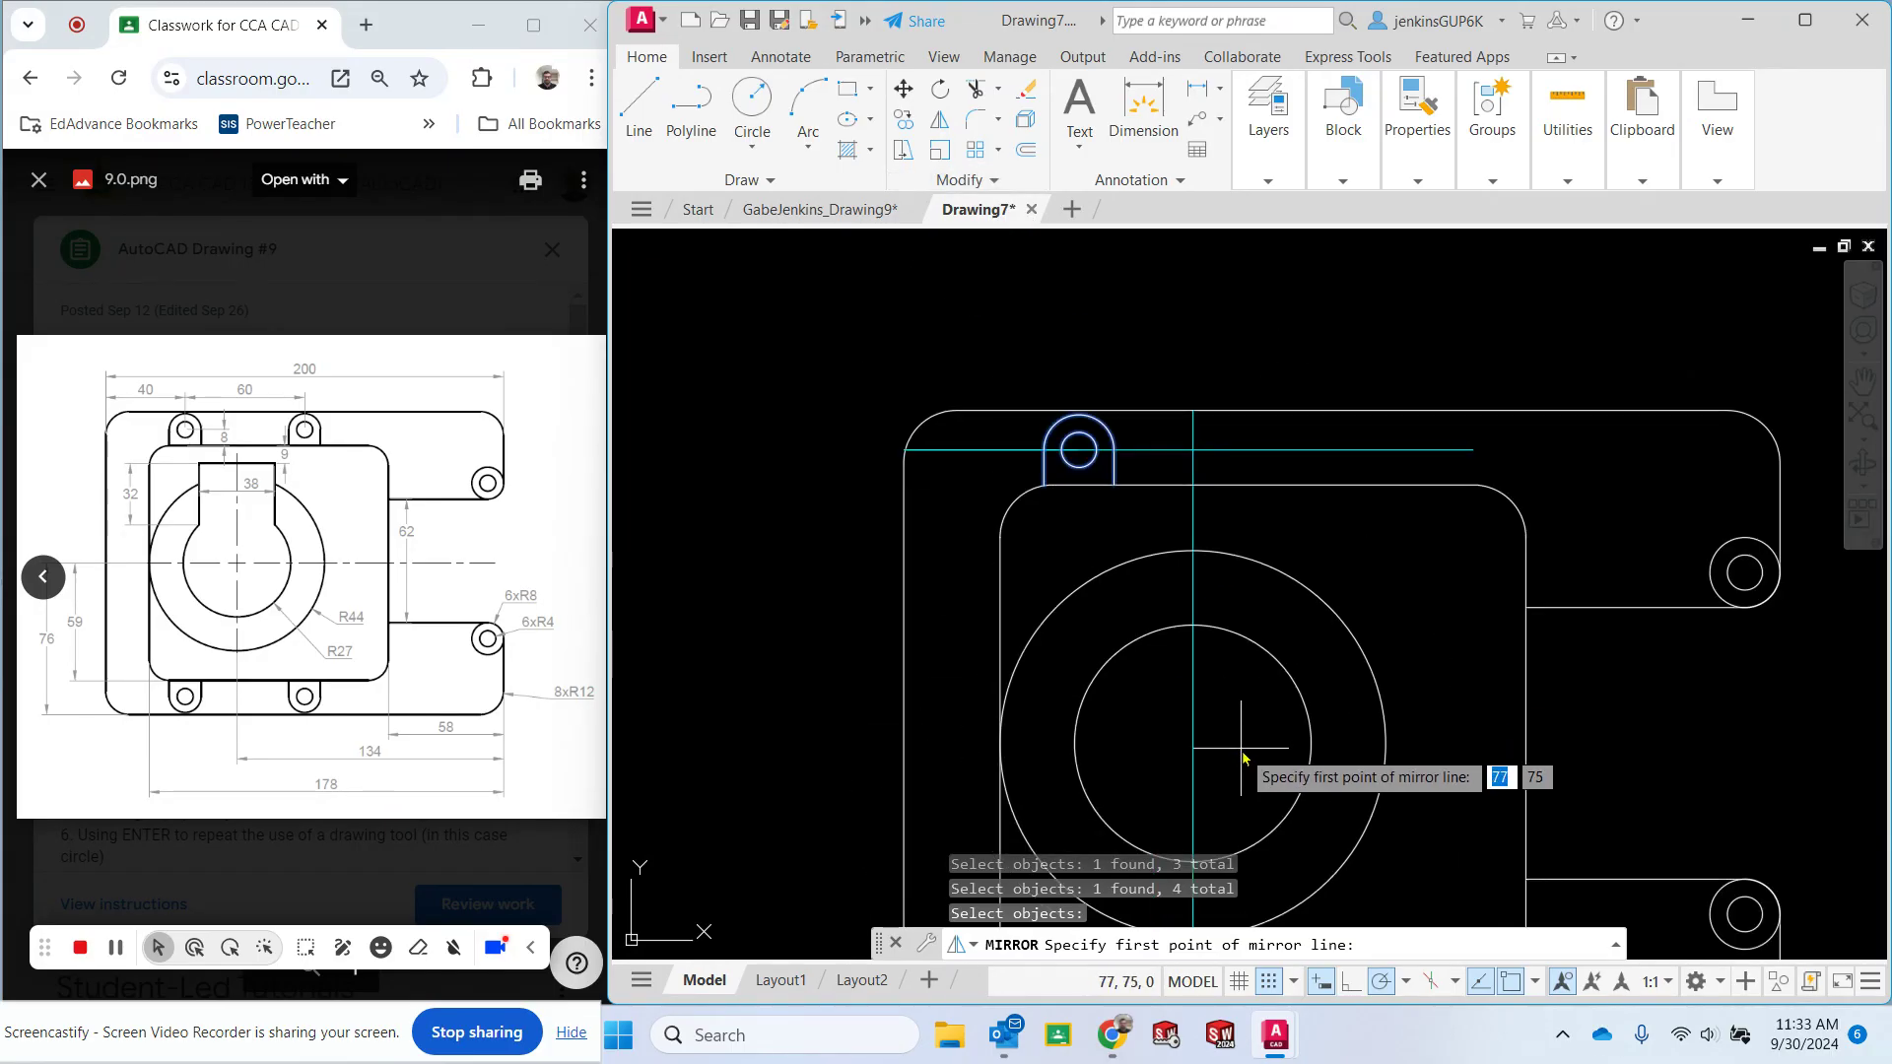
{"action": "mouse_move", "coordinate": [1263, 740]}
{"action": "middle_mouse_down"}
{"action": "mouse_move", "coordinate": [1246, 752]}
{"action": "mouse_move", "coordinate": [1245, 490]}
{"action": "mouse_move", "coordinate": [1222, 494]}
{"action": "middle_mouse_up"}
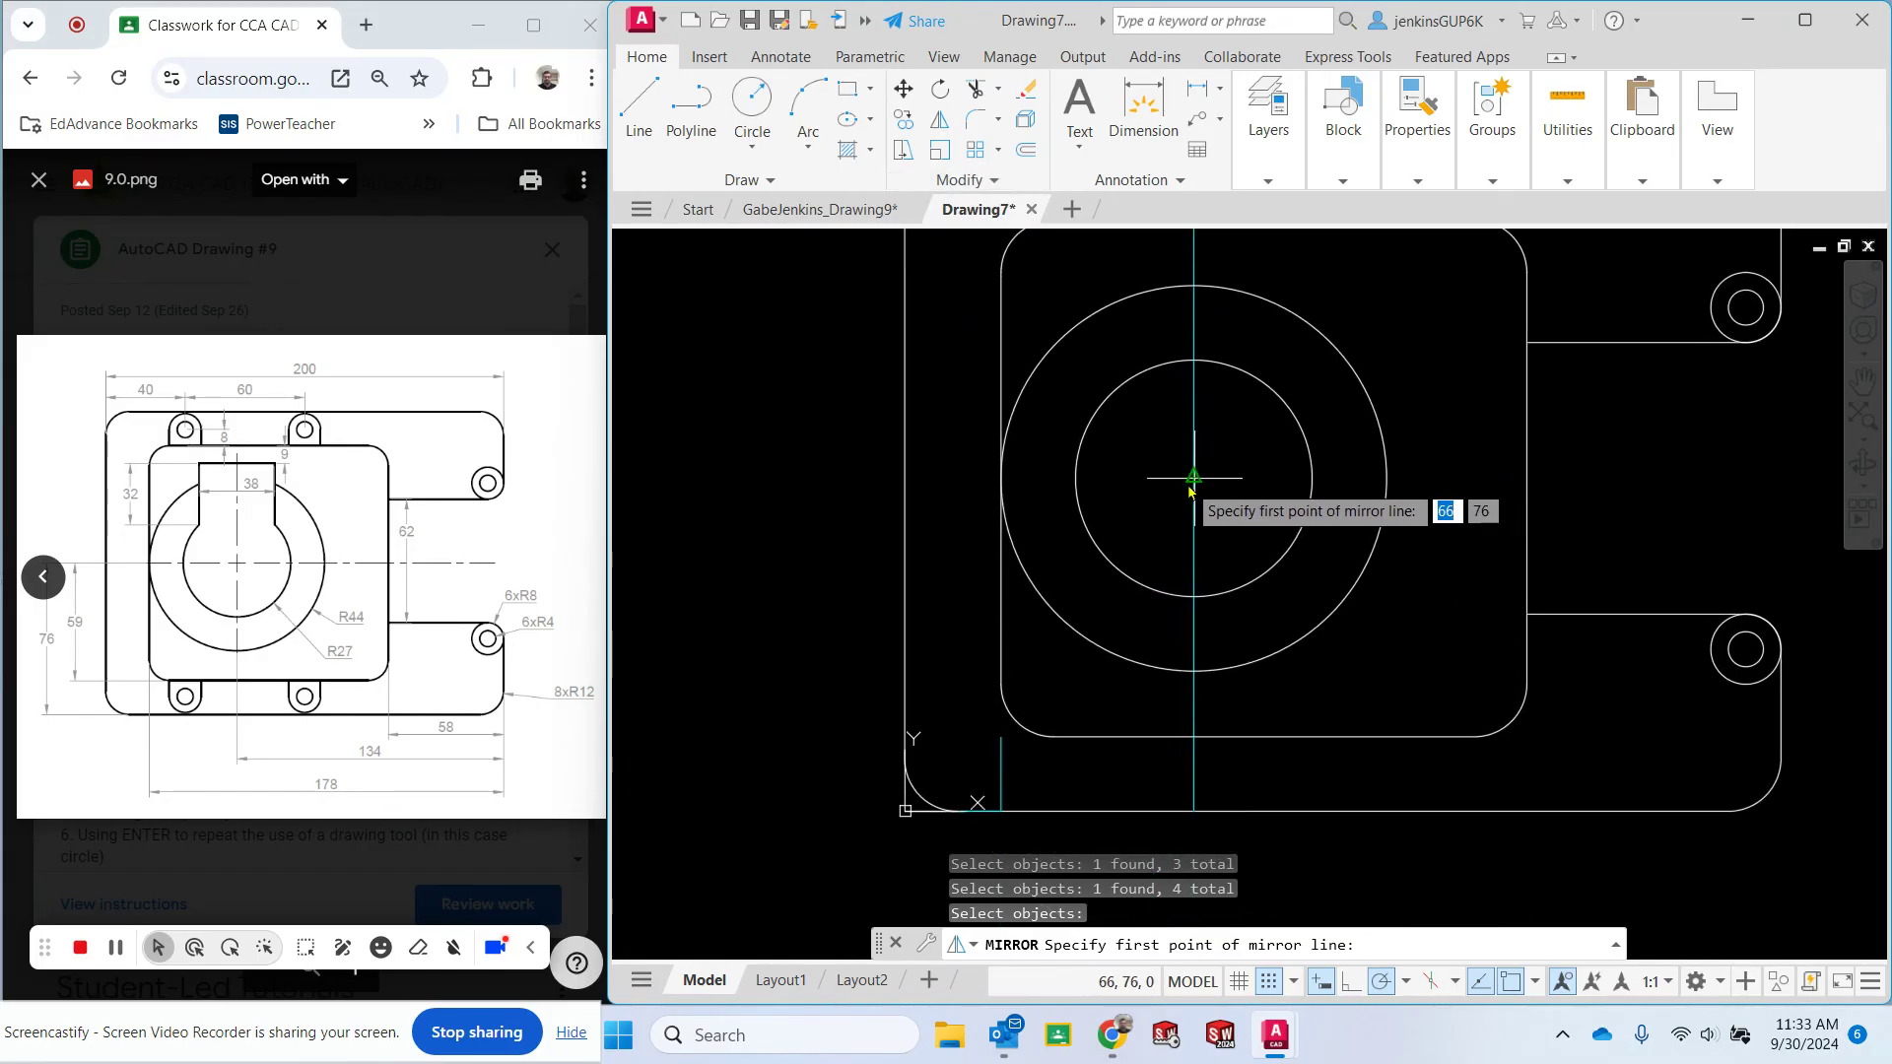
{"action": "left_click", "coordinate": [1194, 477]}
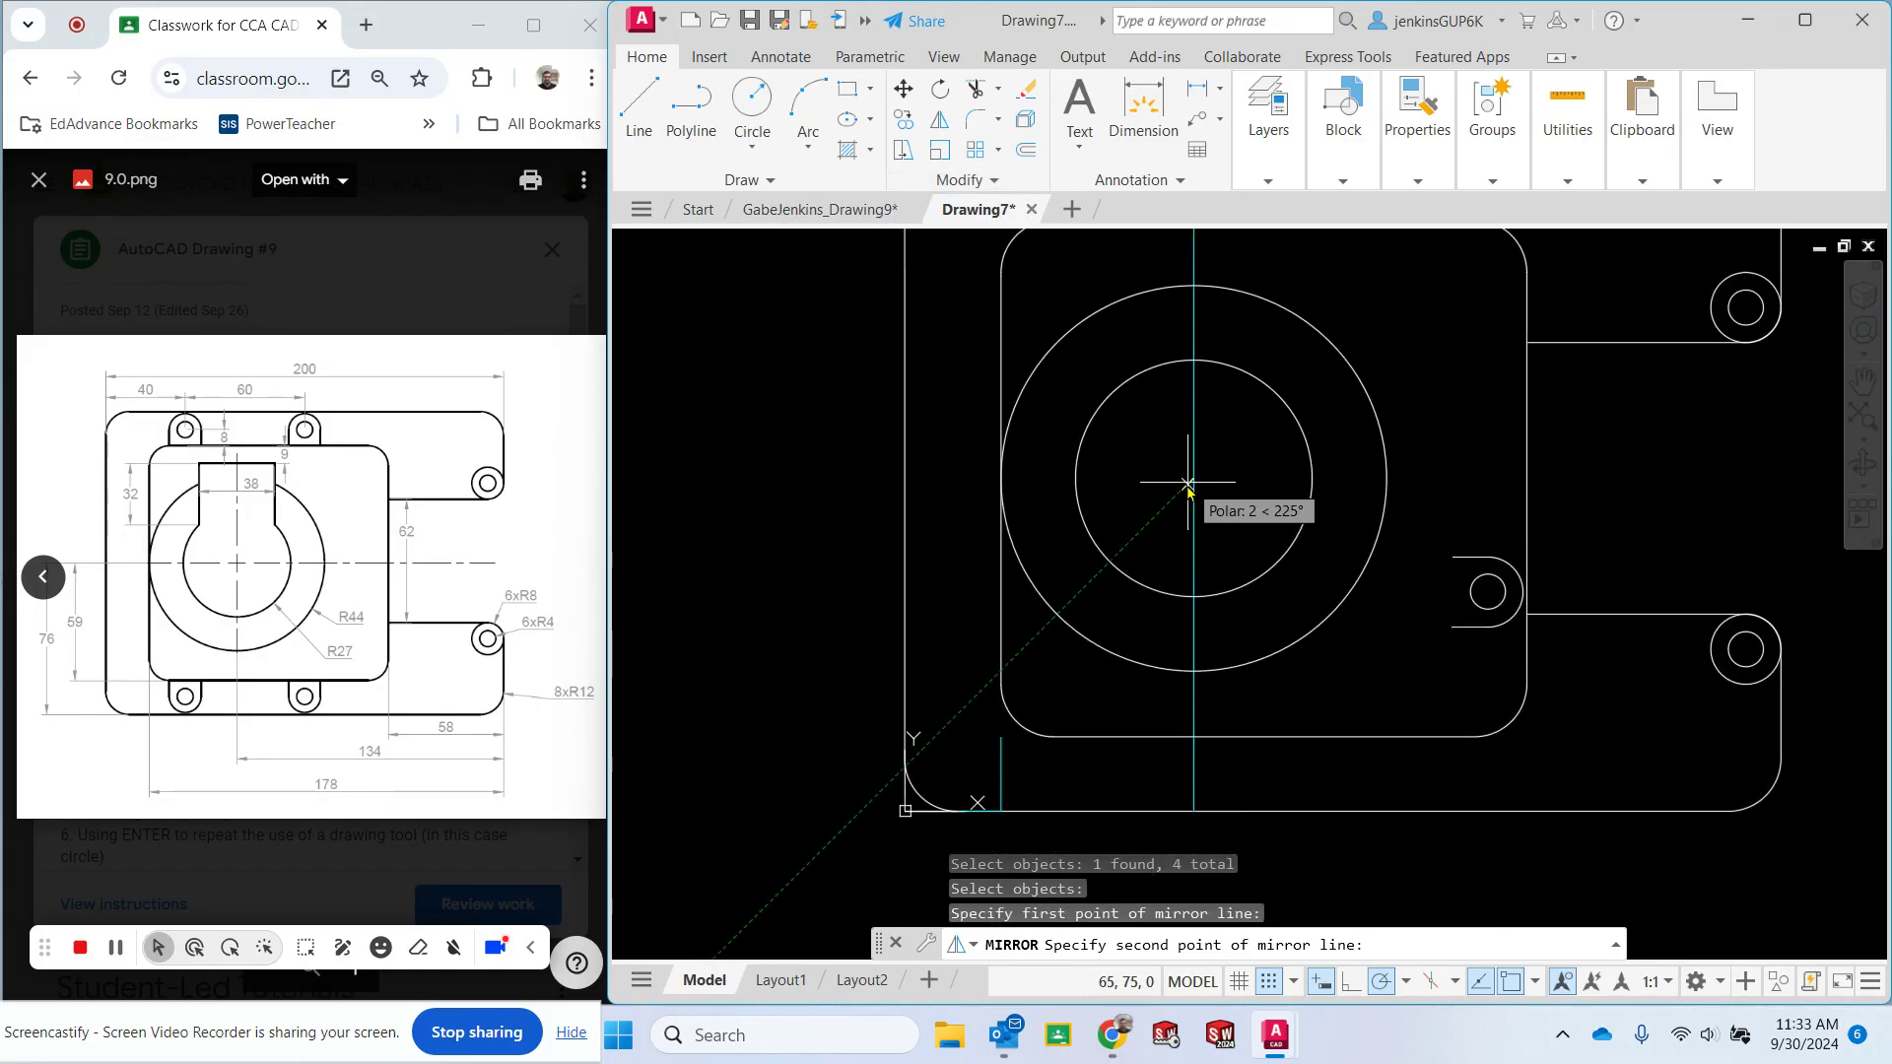
{"action": "left_click", "coordinate": [1000, 478]}
{"action": "key", "text": "Escape"}
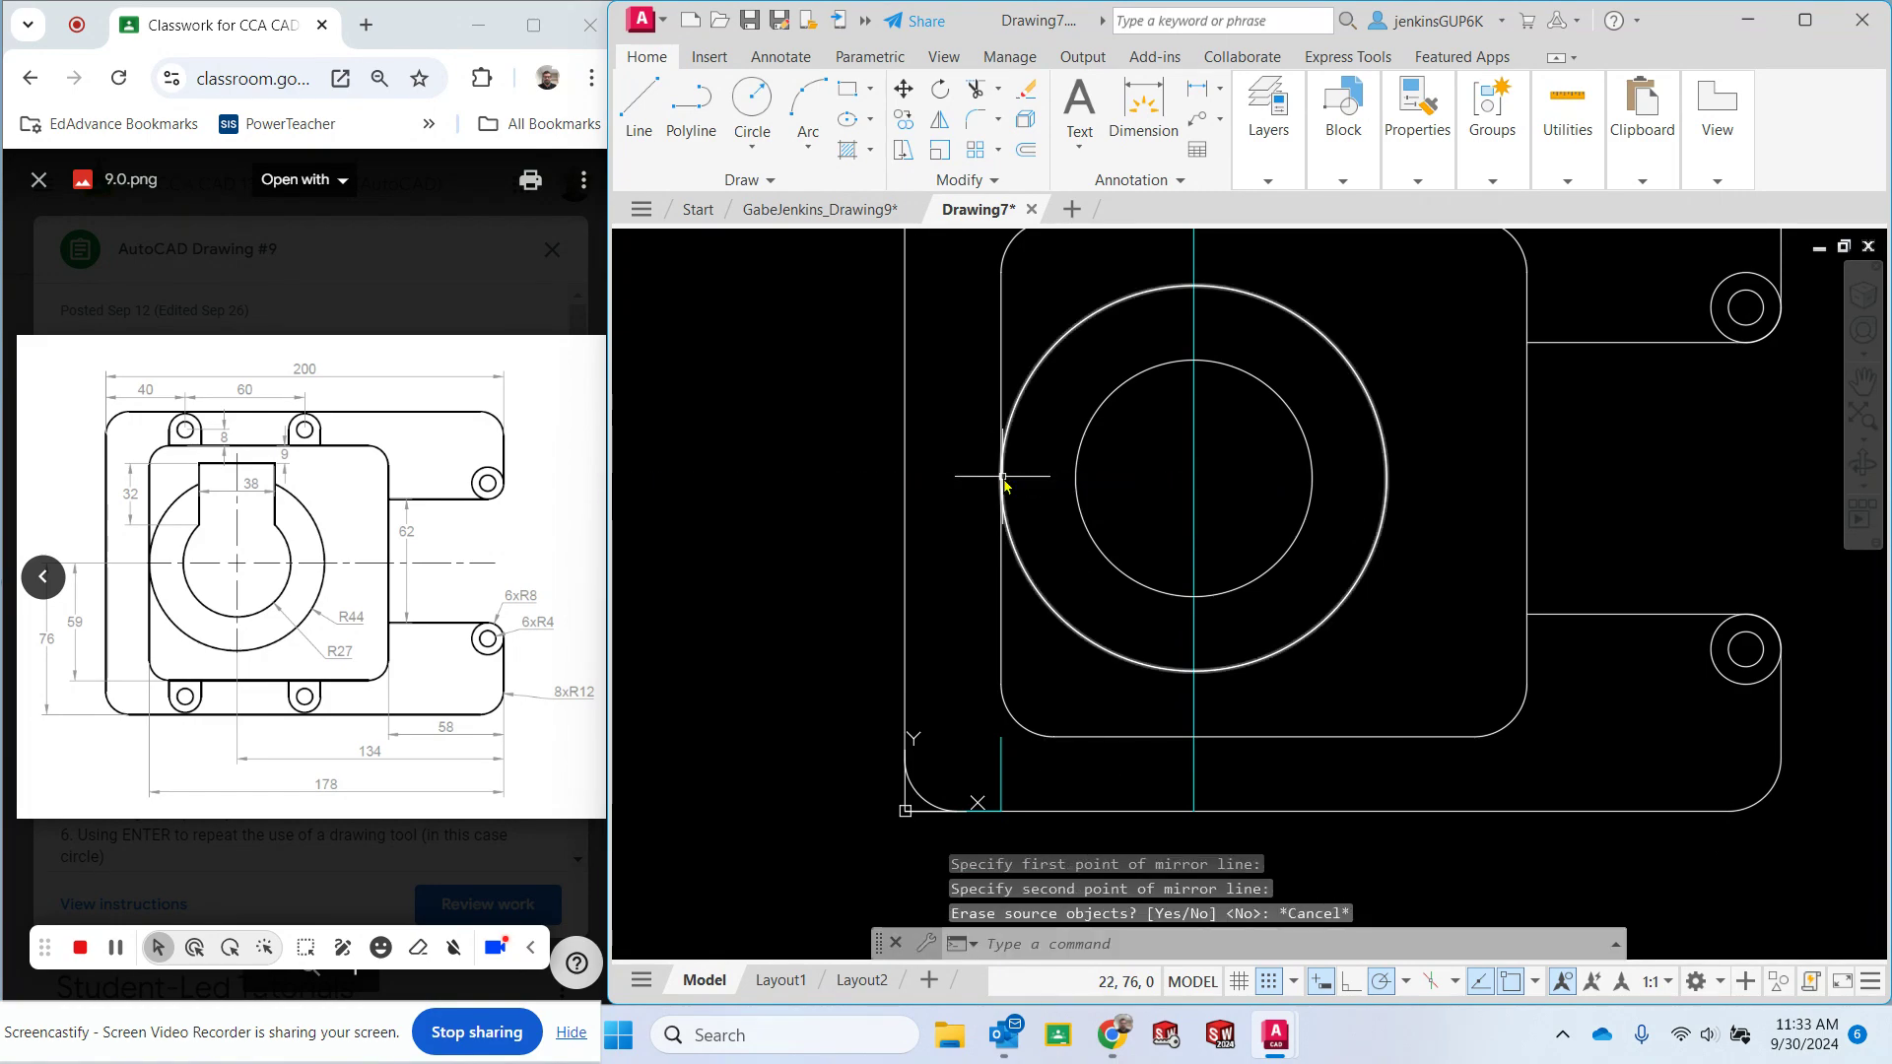
{"action": "scroll", "coordinate": [1334, 496], "scroll_direction": "down", "scroll_amount": 4}
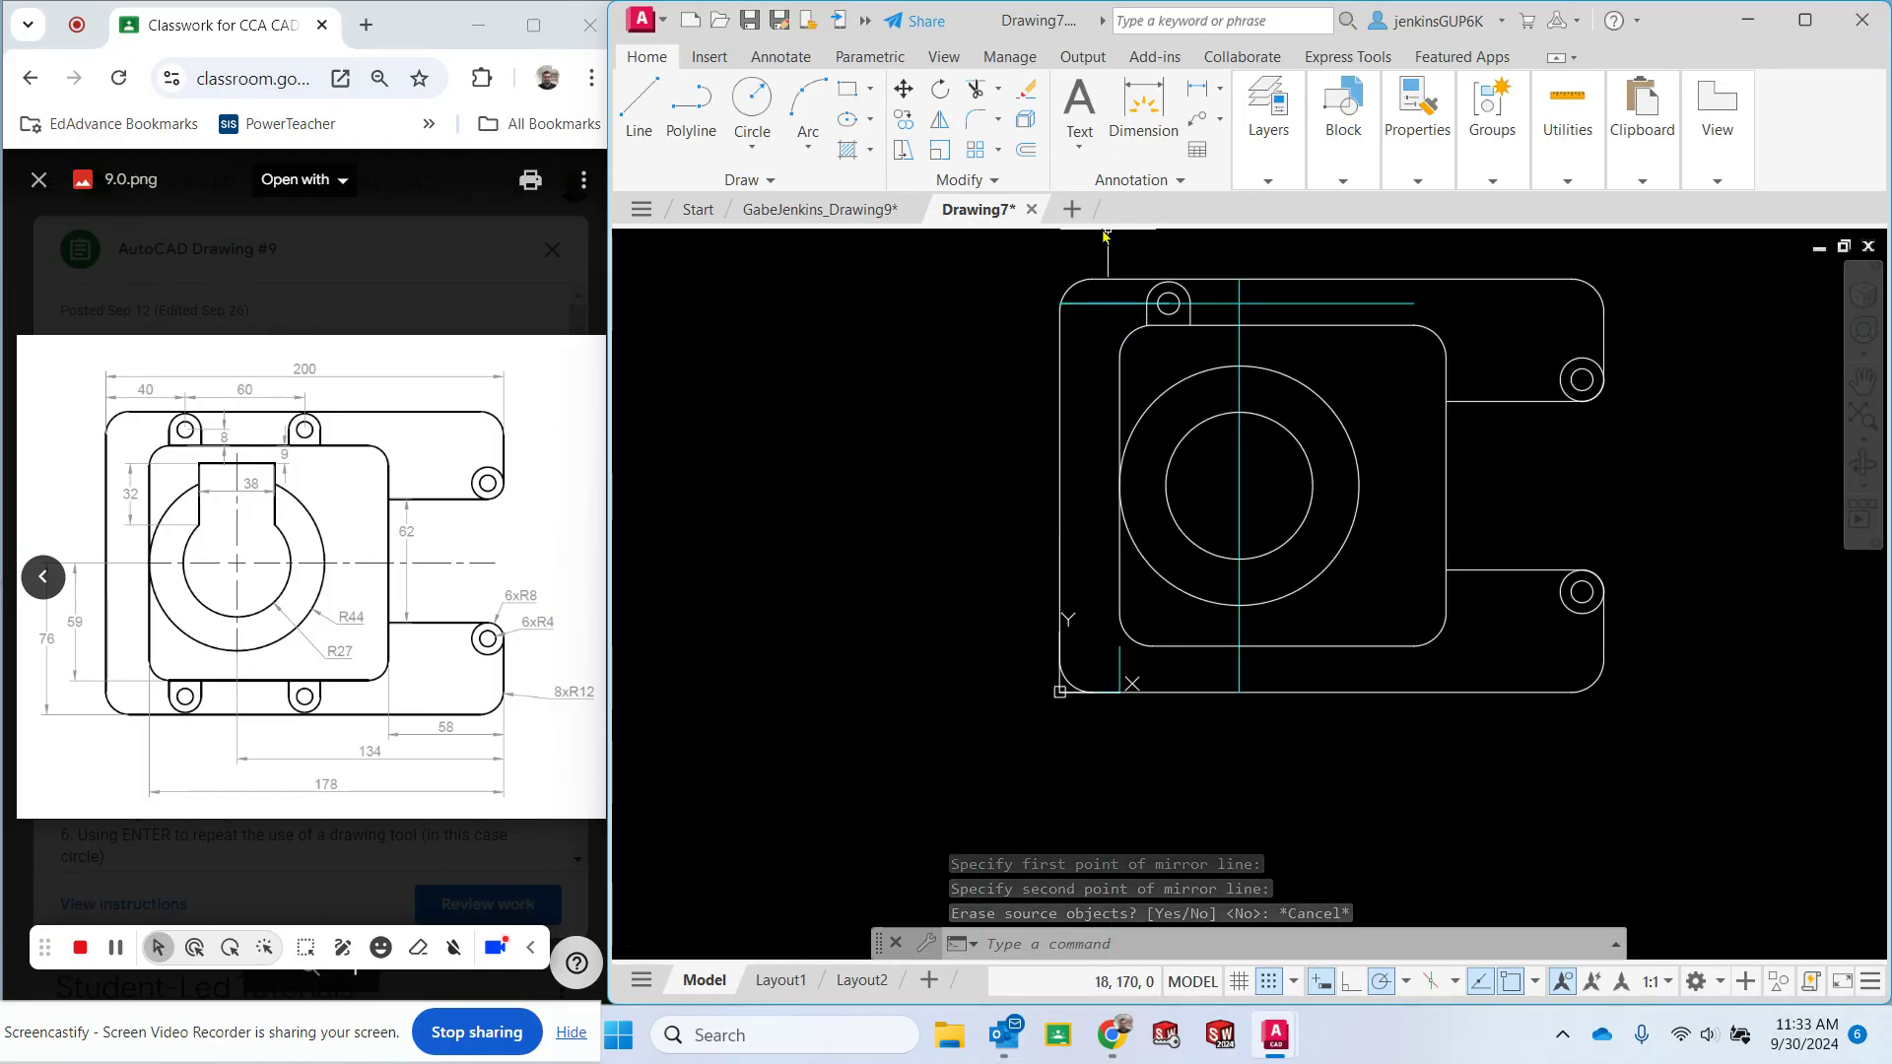
{"action": "left_click", "coordinate": [941, 120]}
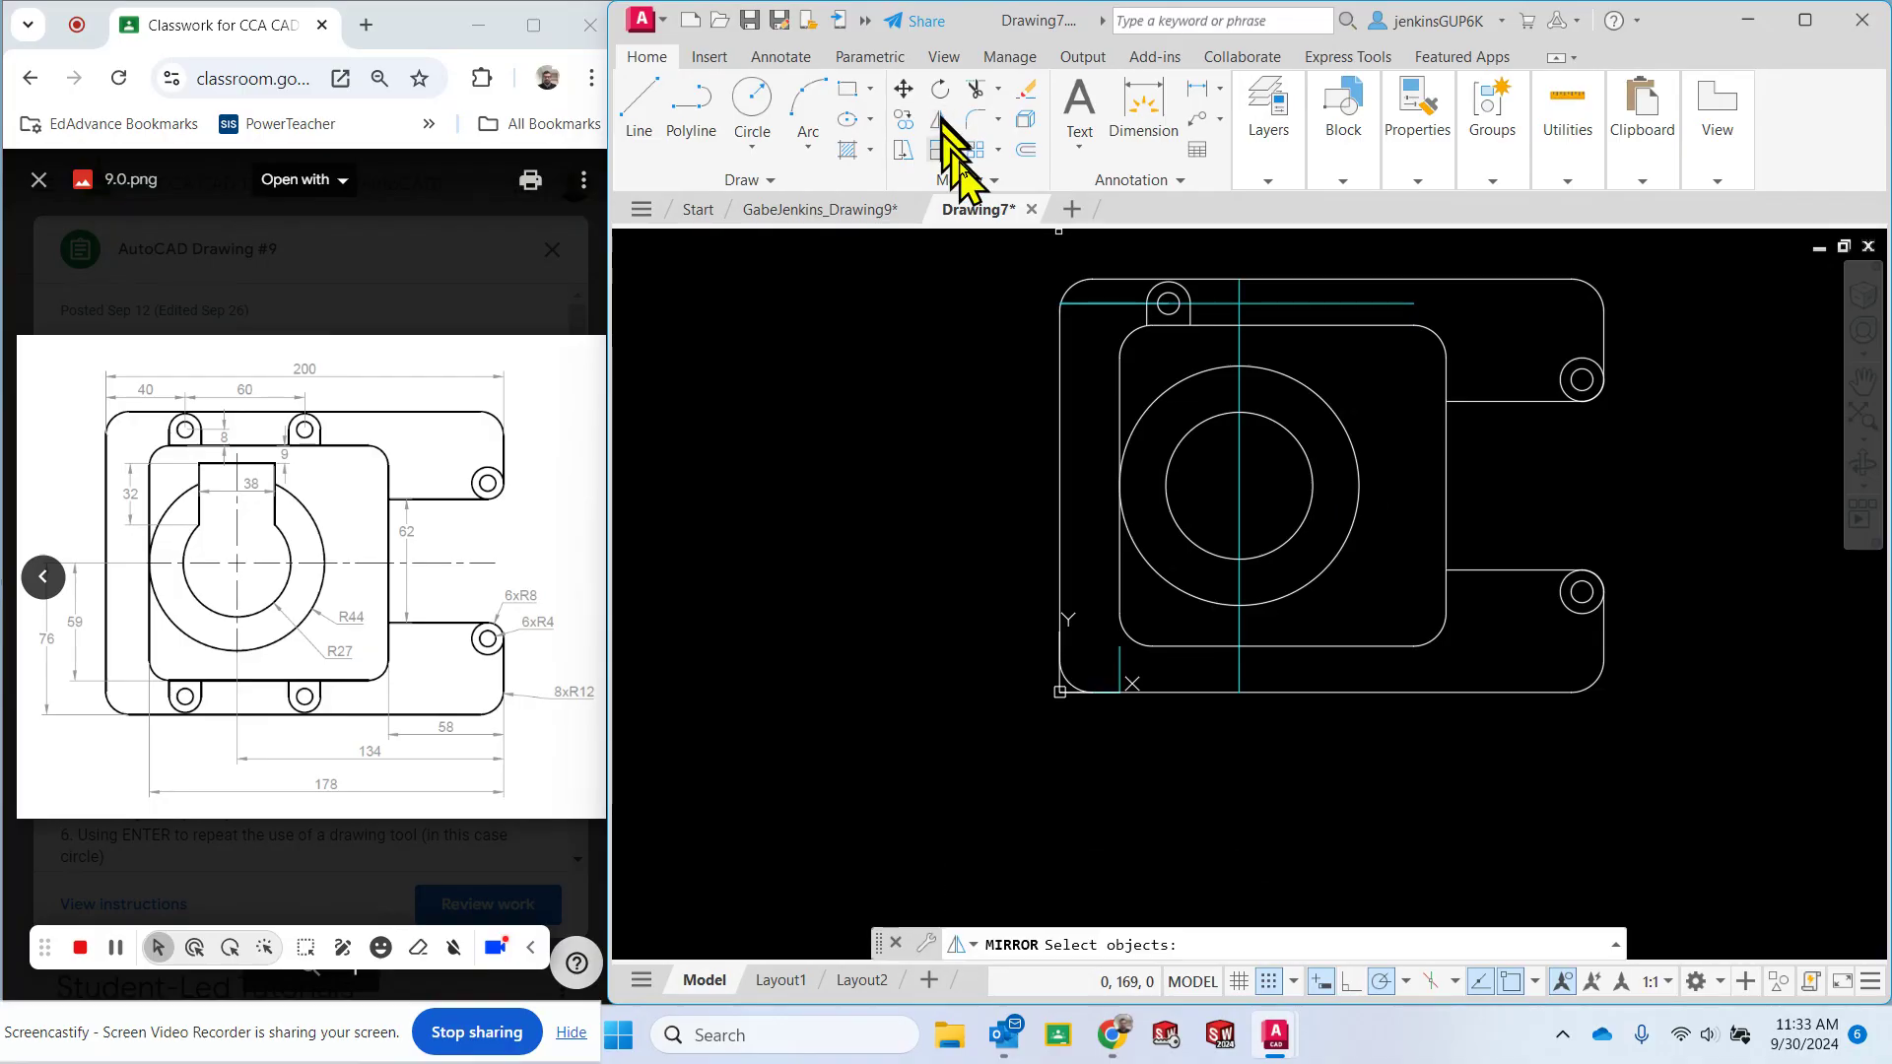
{"action": "scroll", "coordinate": [1186, 323], "scroll_direction": "up", "scroll_amount": 2}
{"action": "scroll", "coordinate": [1188, 330], "scroll_direction": "up", "scroll_amount": 2}
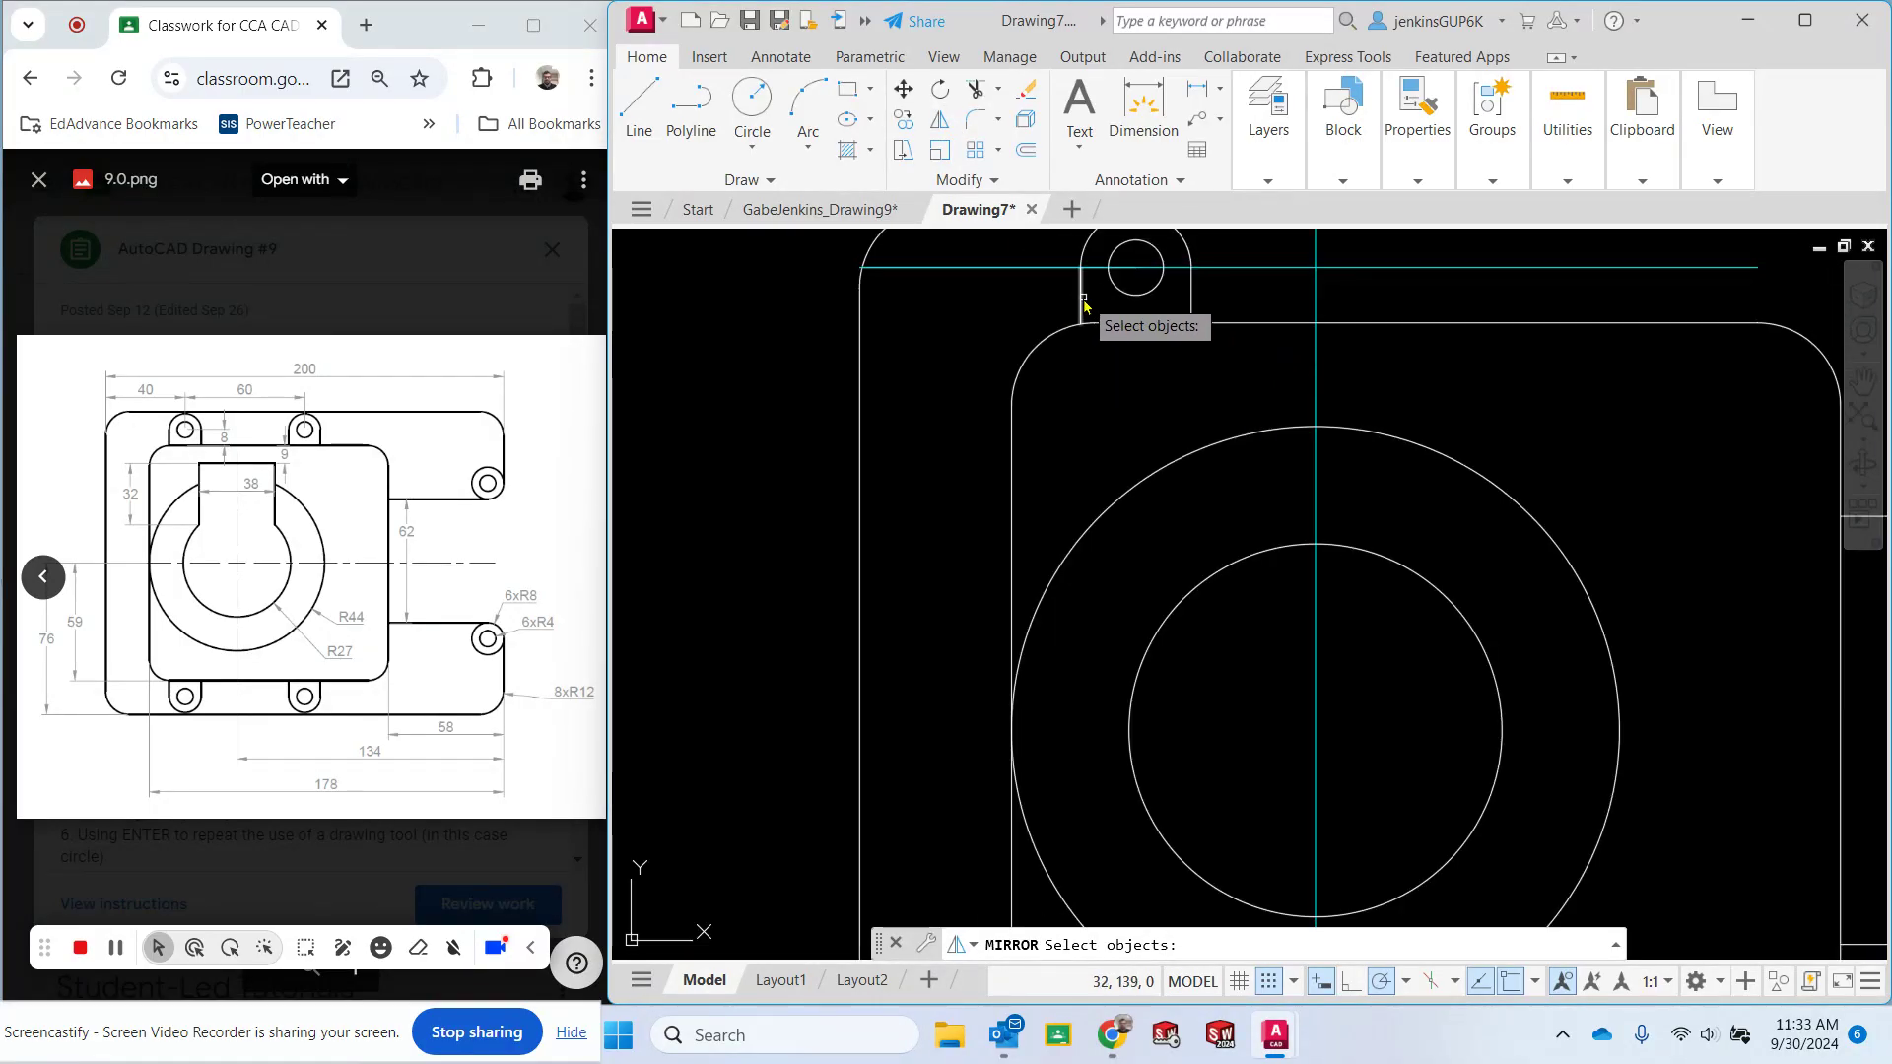
{"action": "left_click", "coordinate": [1080, 295]}
{"action": "left_click", "coordinate": [1086, 253]}
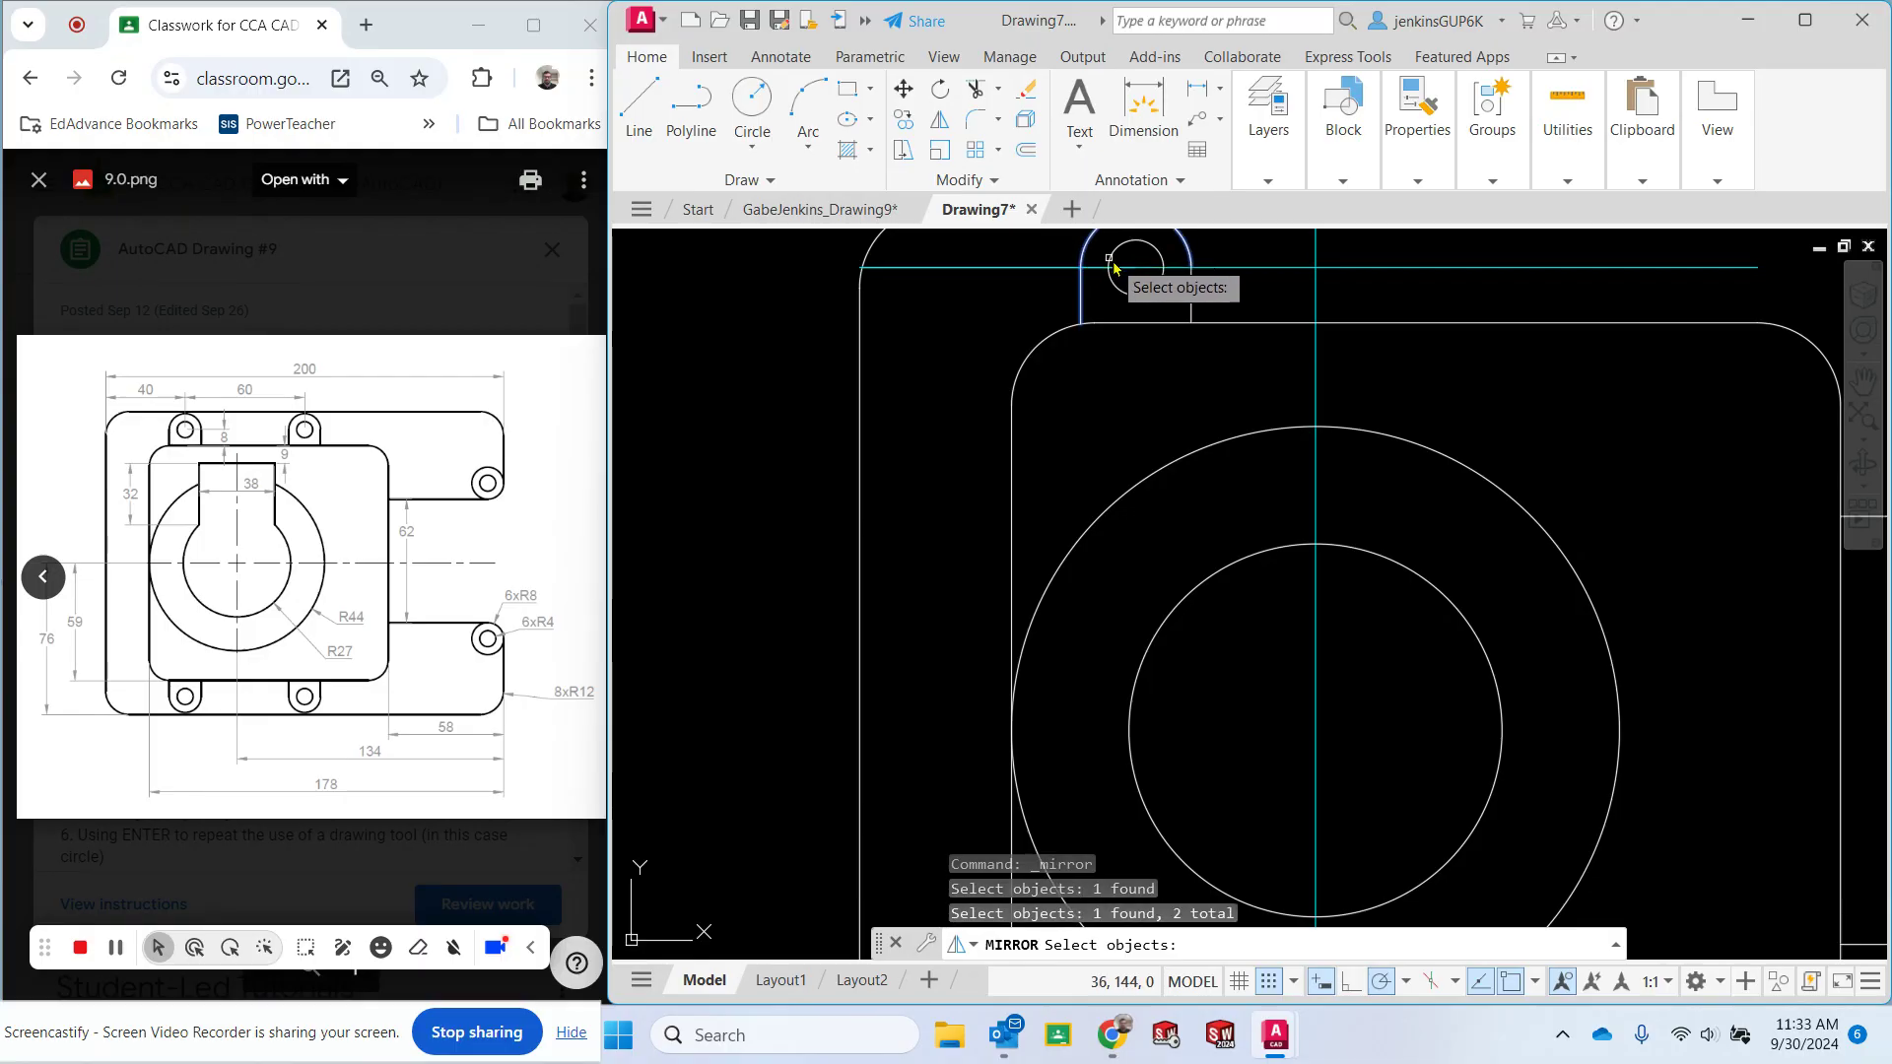
{"action": "left_click", "coordinate": [1164, 267]}
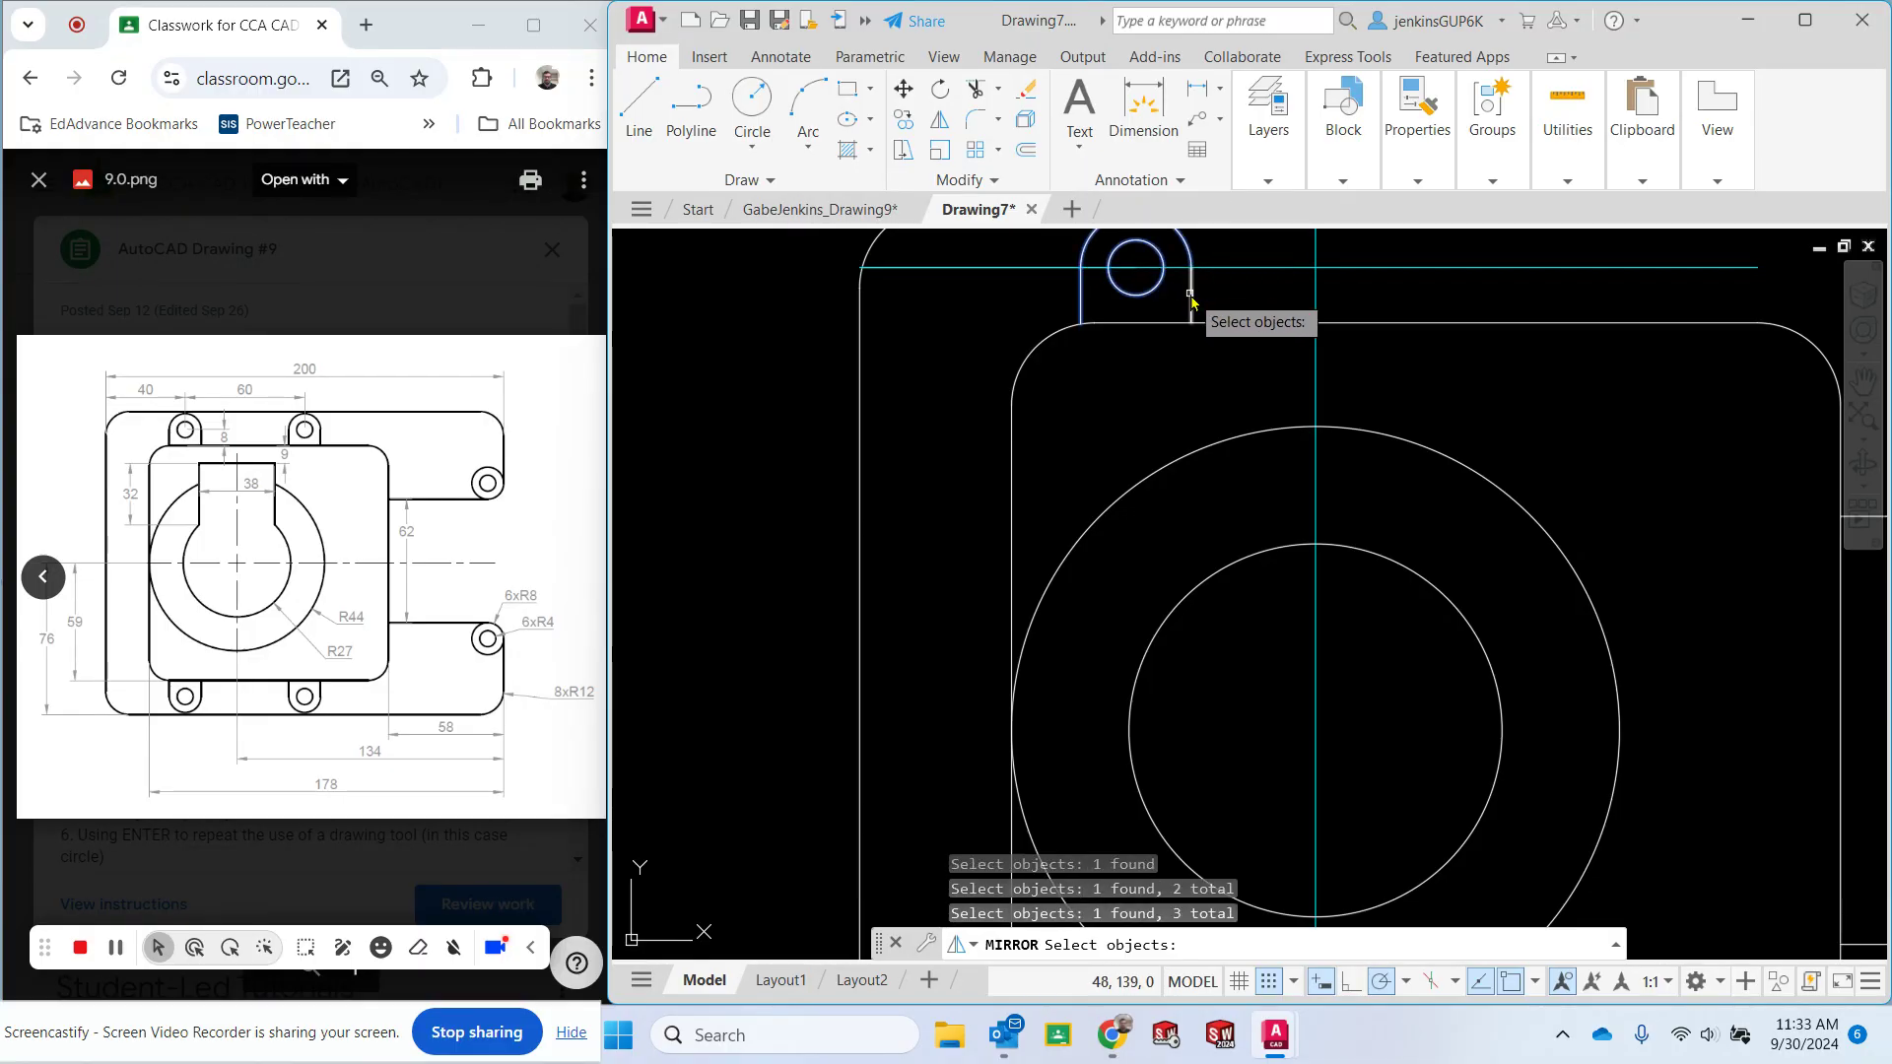
{"action": "key", "text": "Escape"}
Mirror the upper tab's side lines, arc and hole about the horizontal axis through the large circles' centre, keeping the source objects.
{"action": "left_click", "coordinate": [941, 120]}
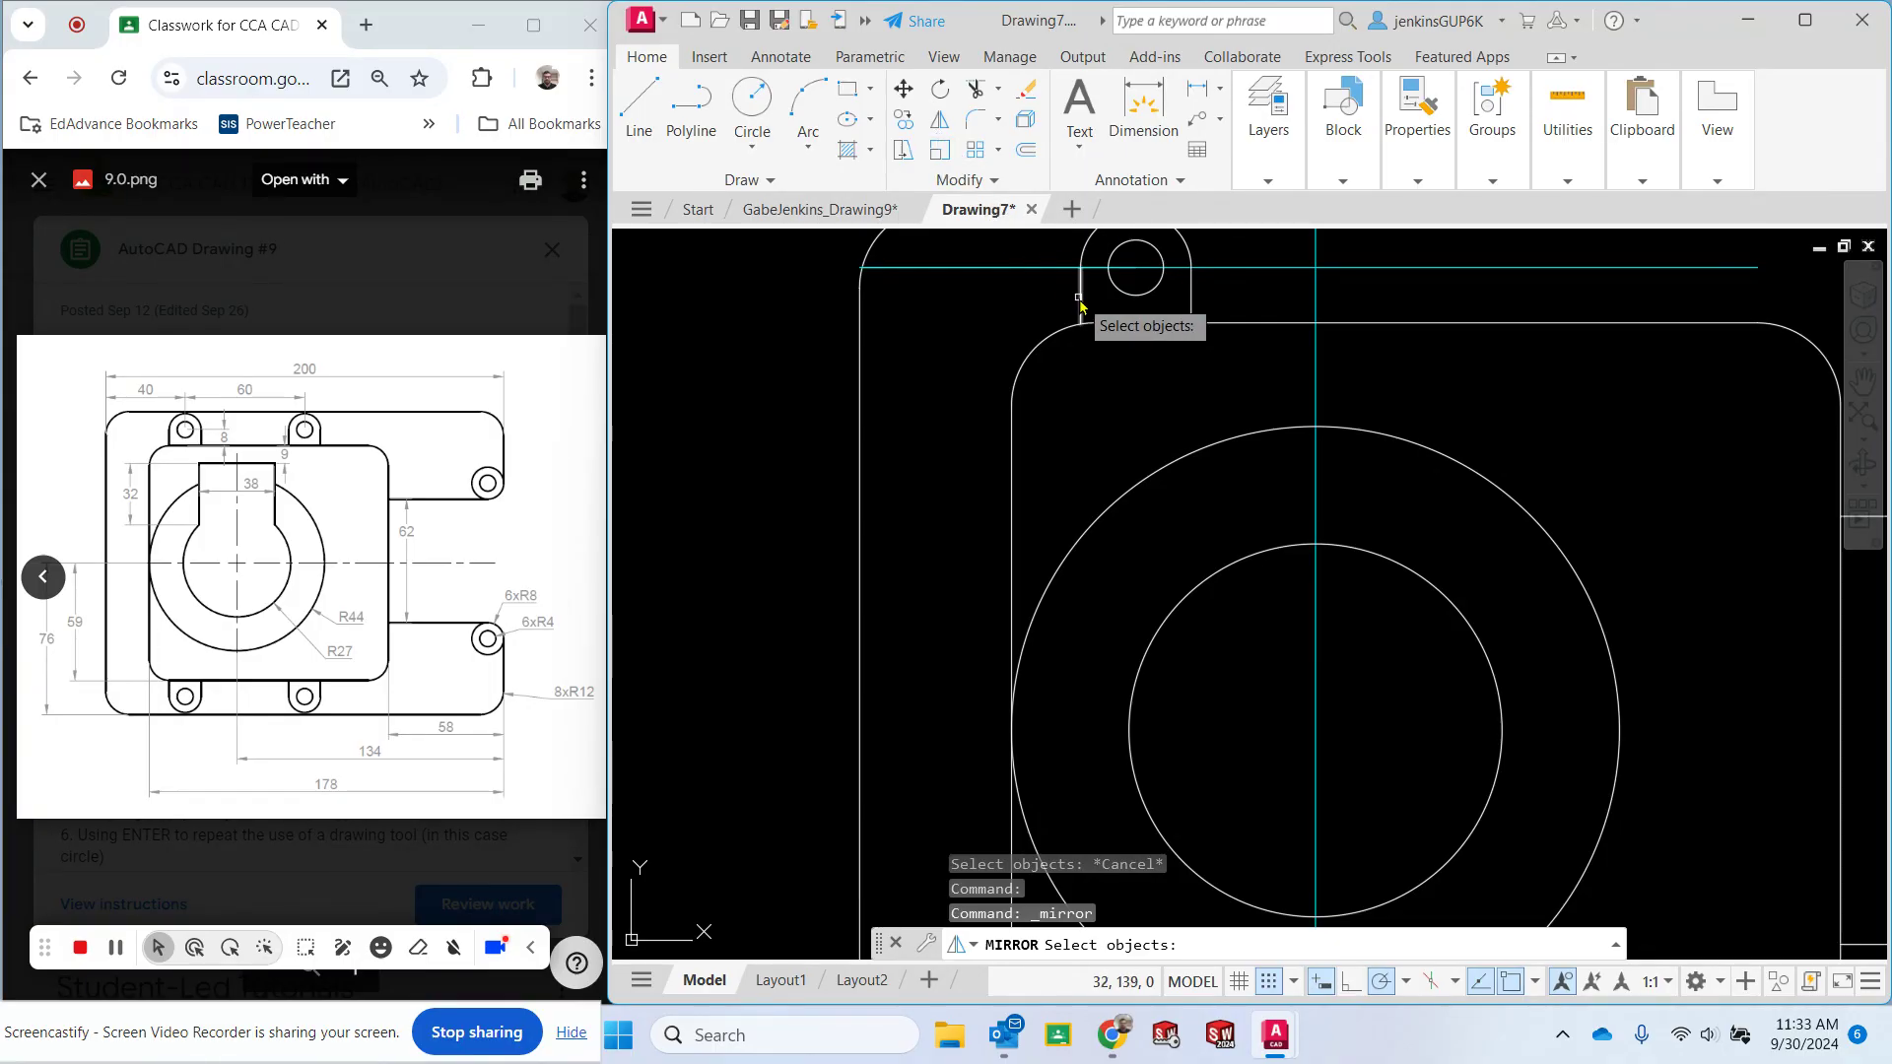
{"action": "left_click", "coordinate": [1079, 258]}
{"action": "left_click", "coordinate": [1111, 263]}
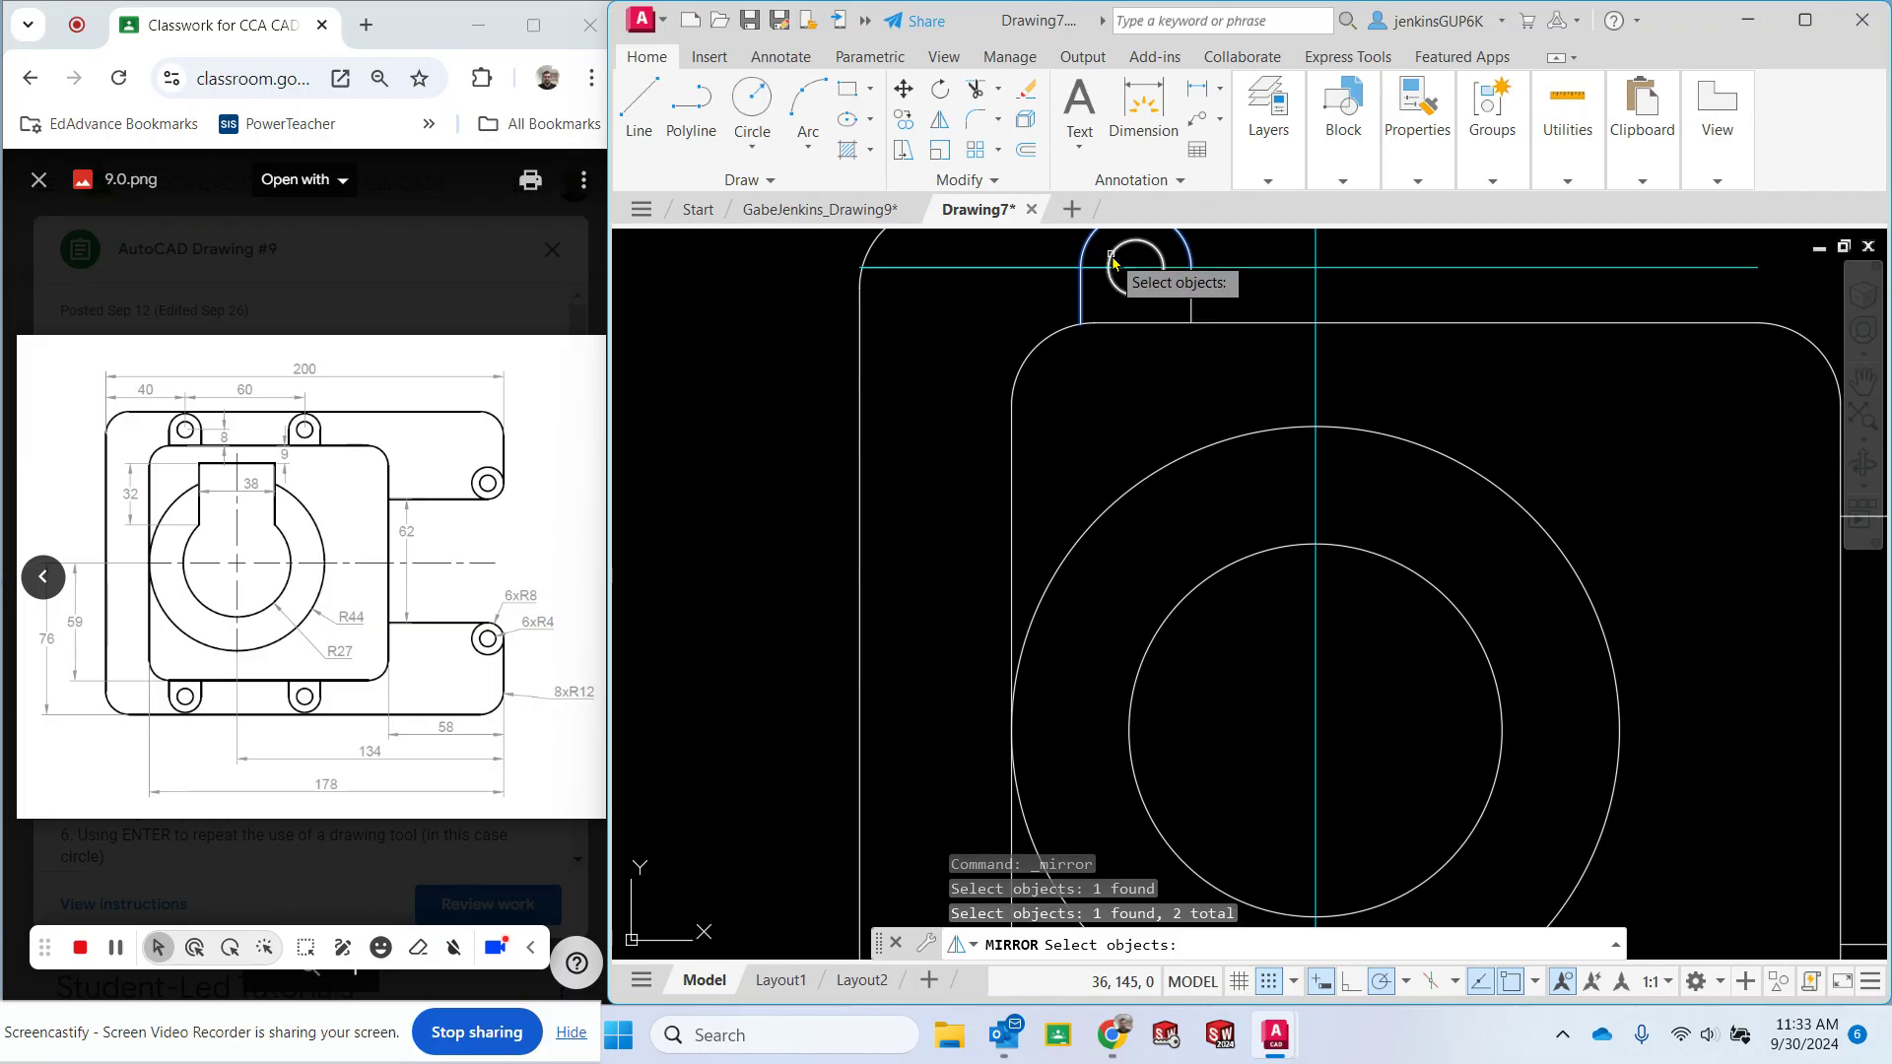
{"action": "left_click", "coordinate": [1192, 308]}
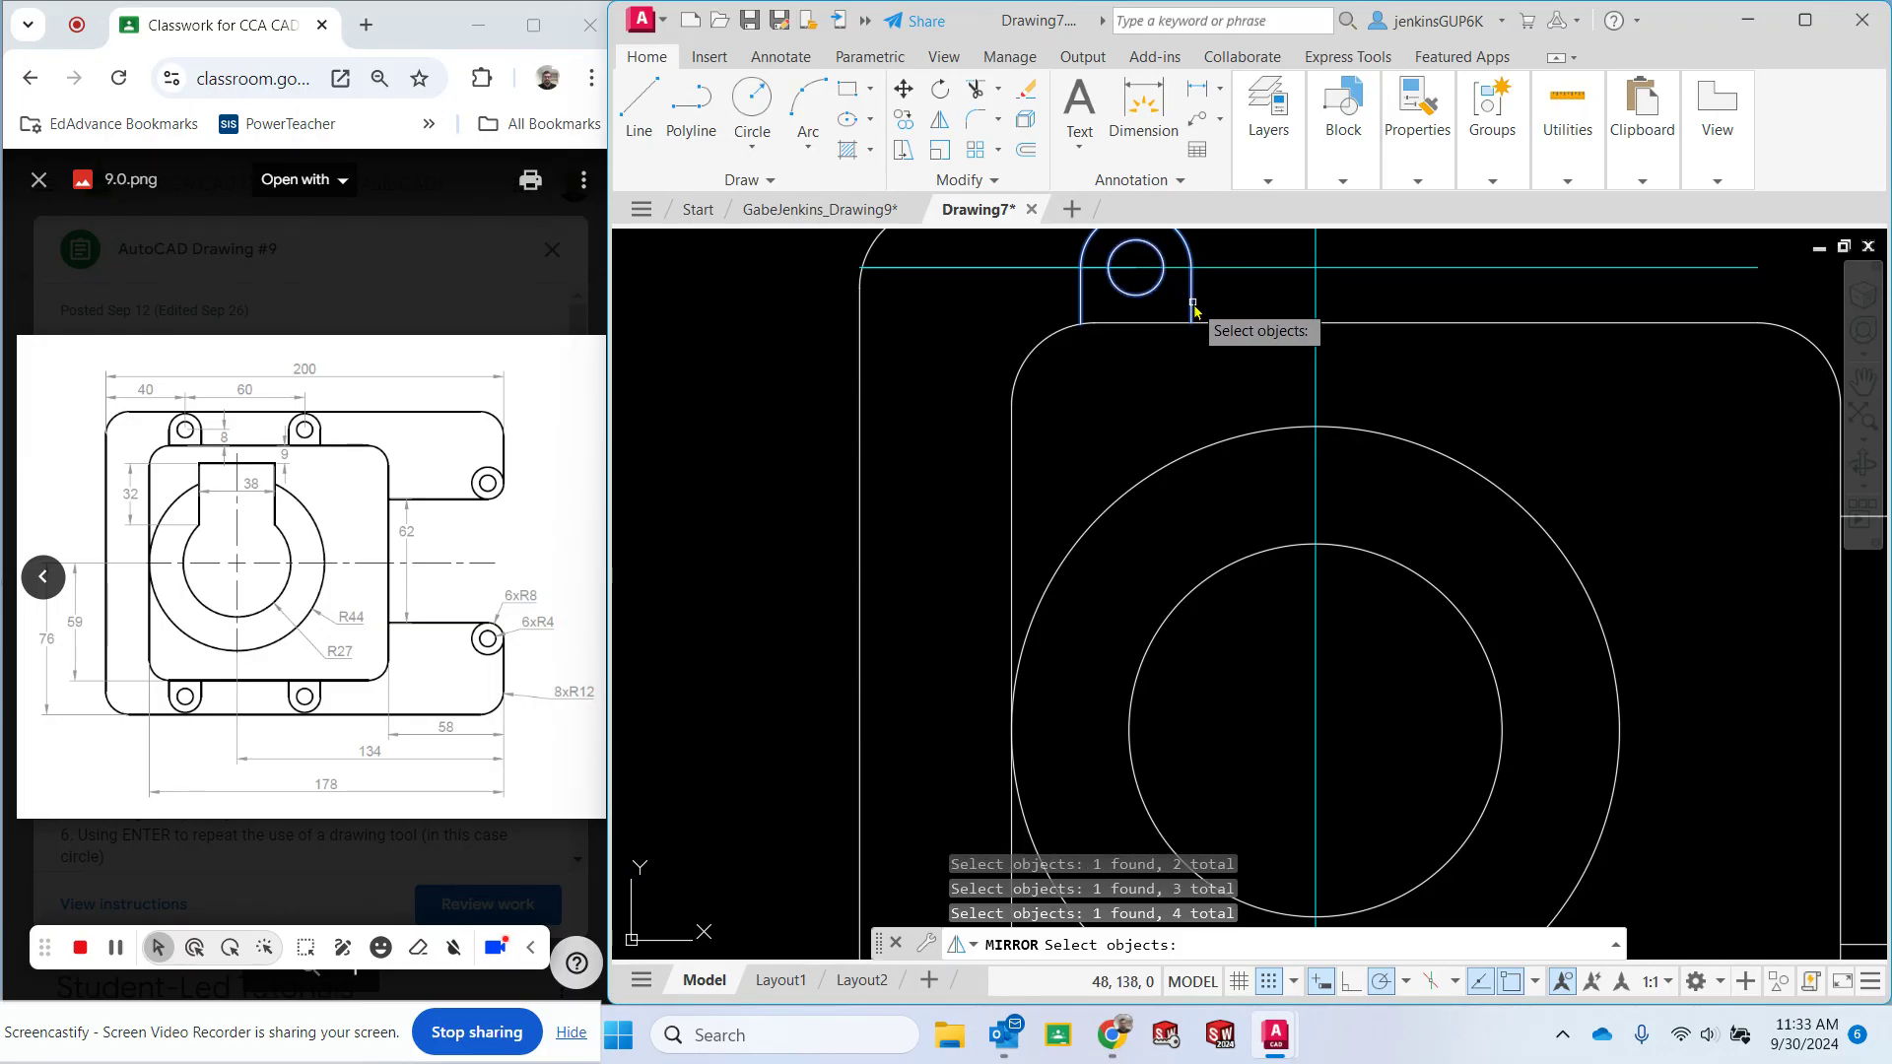
{"action": "key", "text": "Return"}
{"action": "left_click", "coordinate": [1319, 732]}
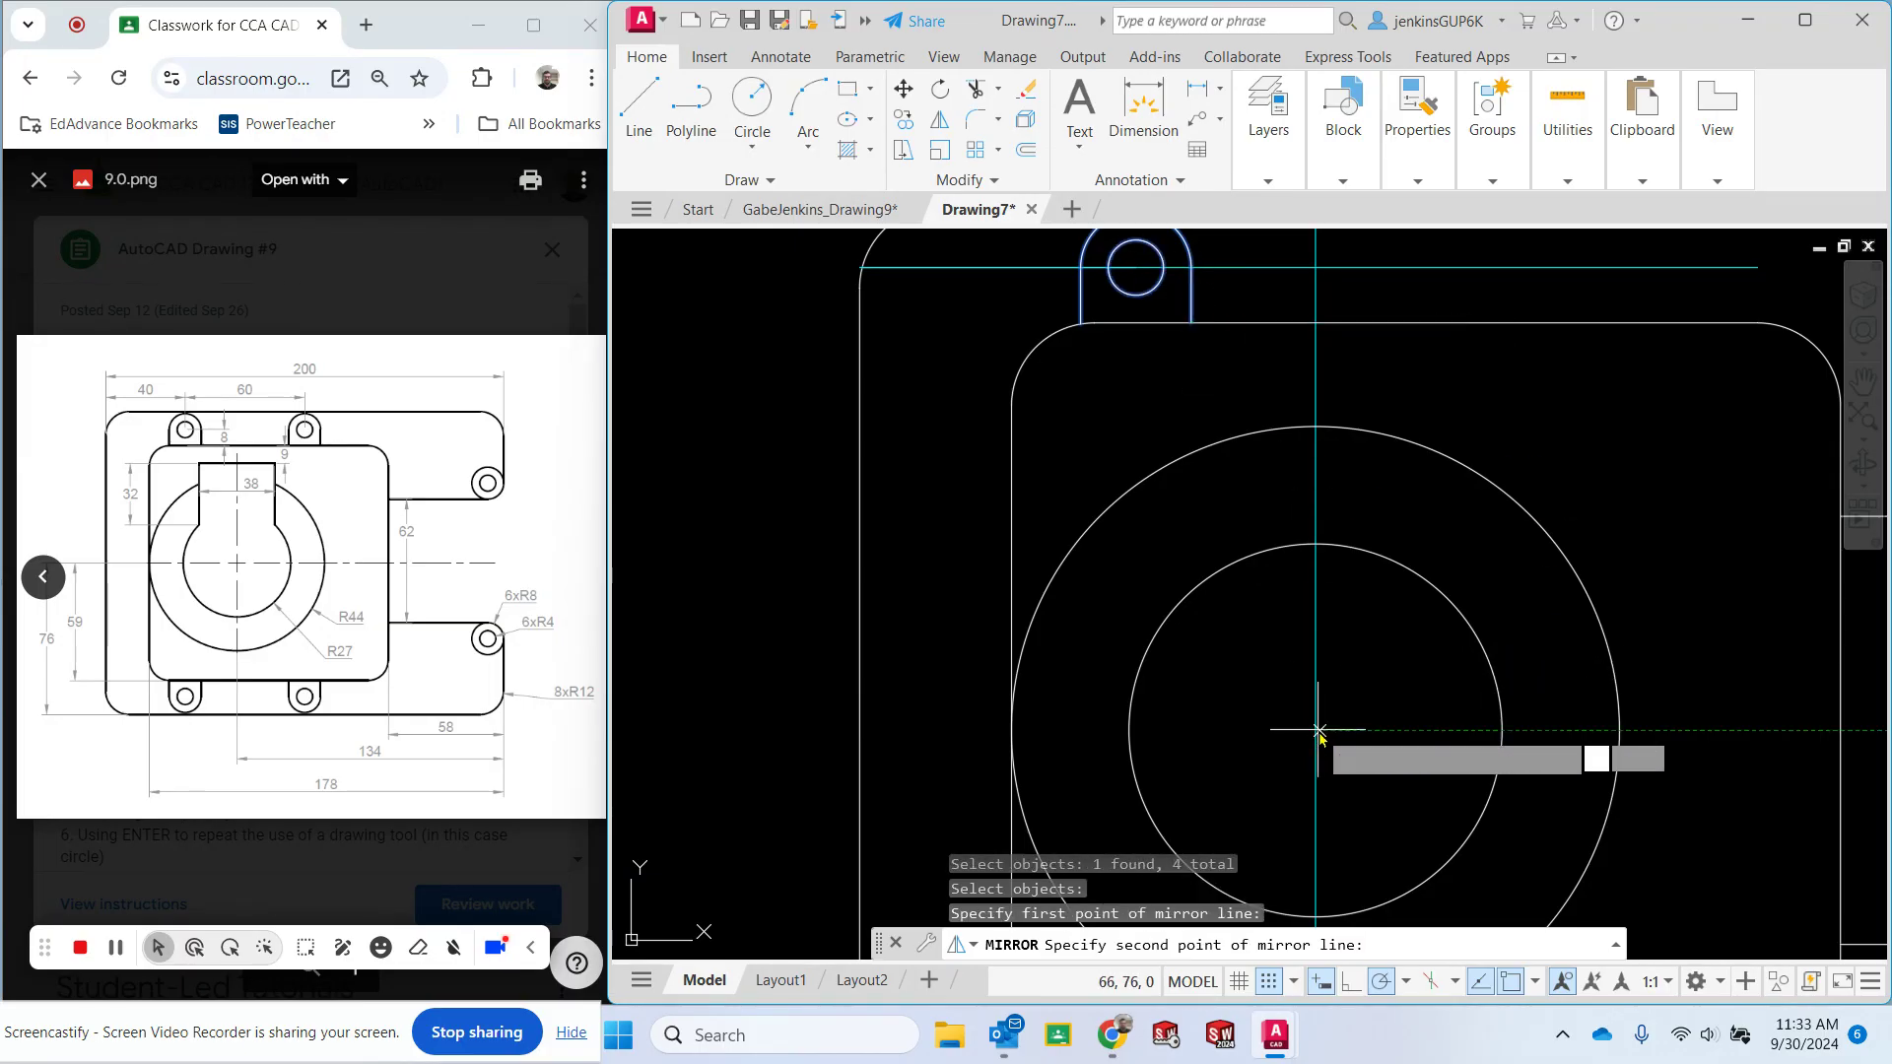
{"action": "left_click", "coordinate": [1017, 731]}
{"action": "left_click", "coordinate": [1070, 817]}
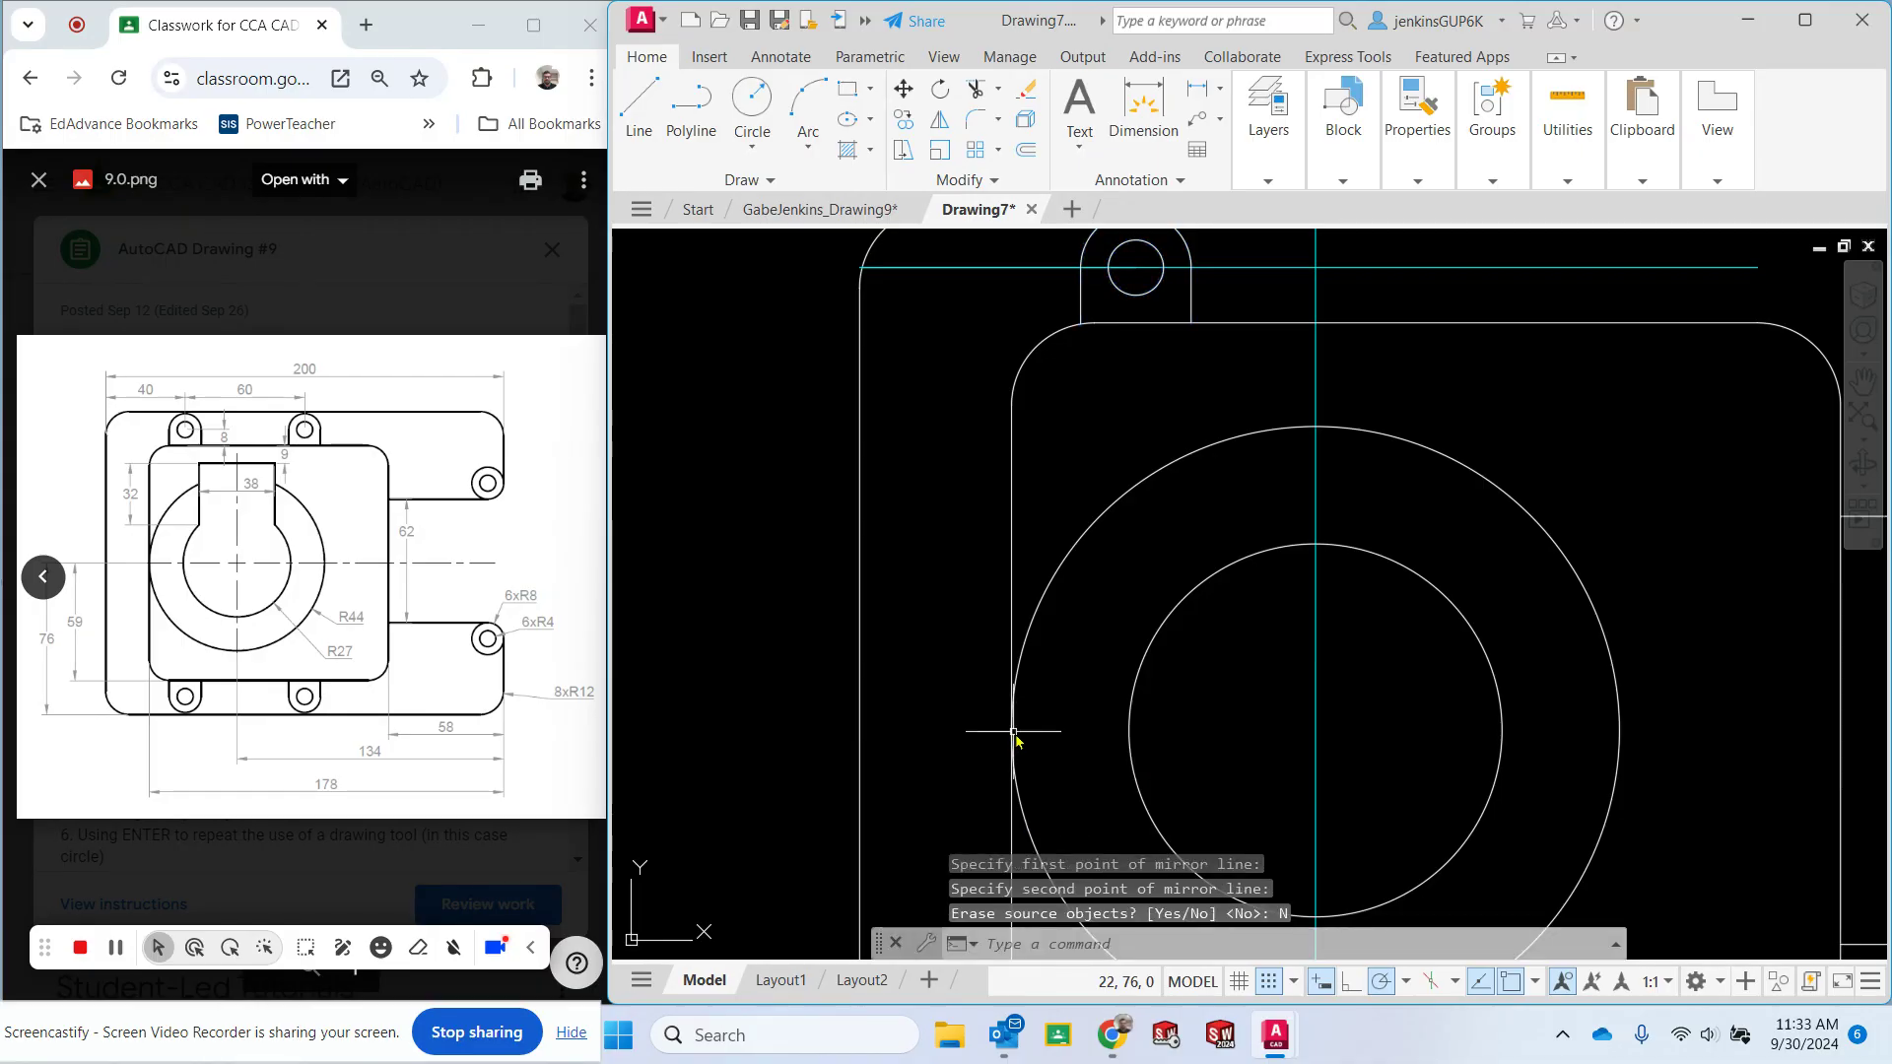
{"action": "scroll", "coordinate": [1252, 669], "scroll_direction": "down", "scroll_amount": 4}
{"action": "mouse_move", "coordinate": [1438, 704]}
{"action": "middle_mouse_down"}
{"action": "mouse_move", "coordinate": [1393, 543]}
{"action": "mouse_move", "coordinate": [1286, 509]}
{"action": "middle_mouse_up"}
{"action": "key", "text": "Escape"}
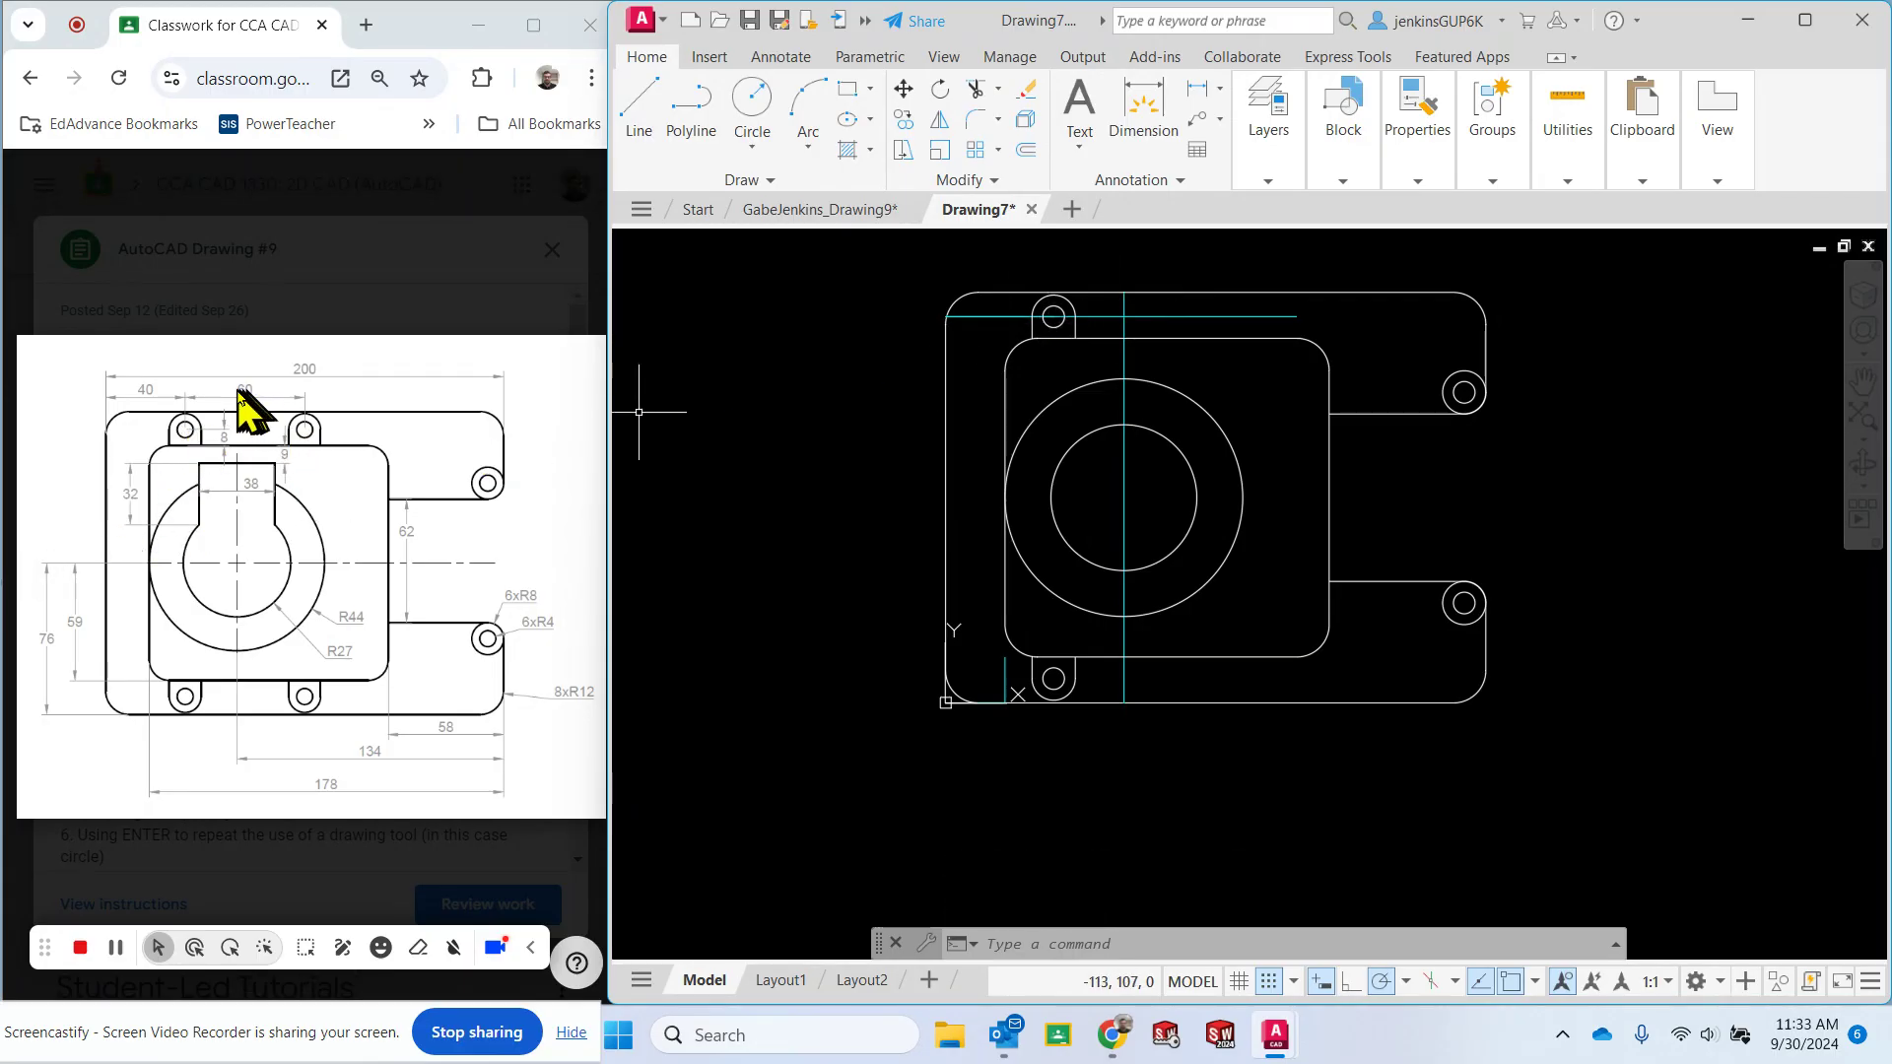
On the Construction layer, draw a 60-unit horizontal line to the right from the centre of the upper tab's hole.
{"action": "left_click", "coordinate": [648, 110]}
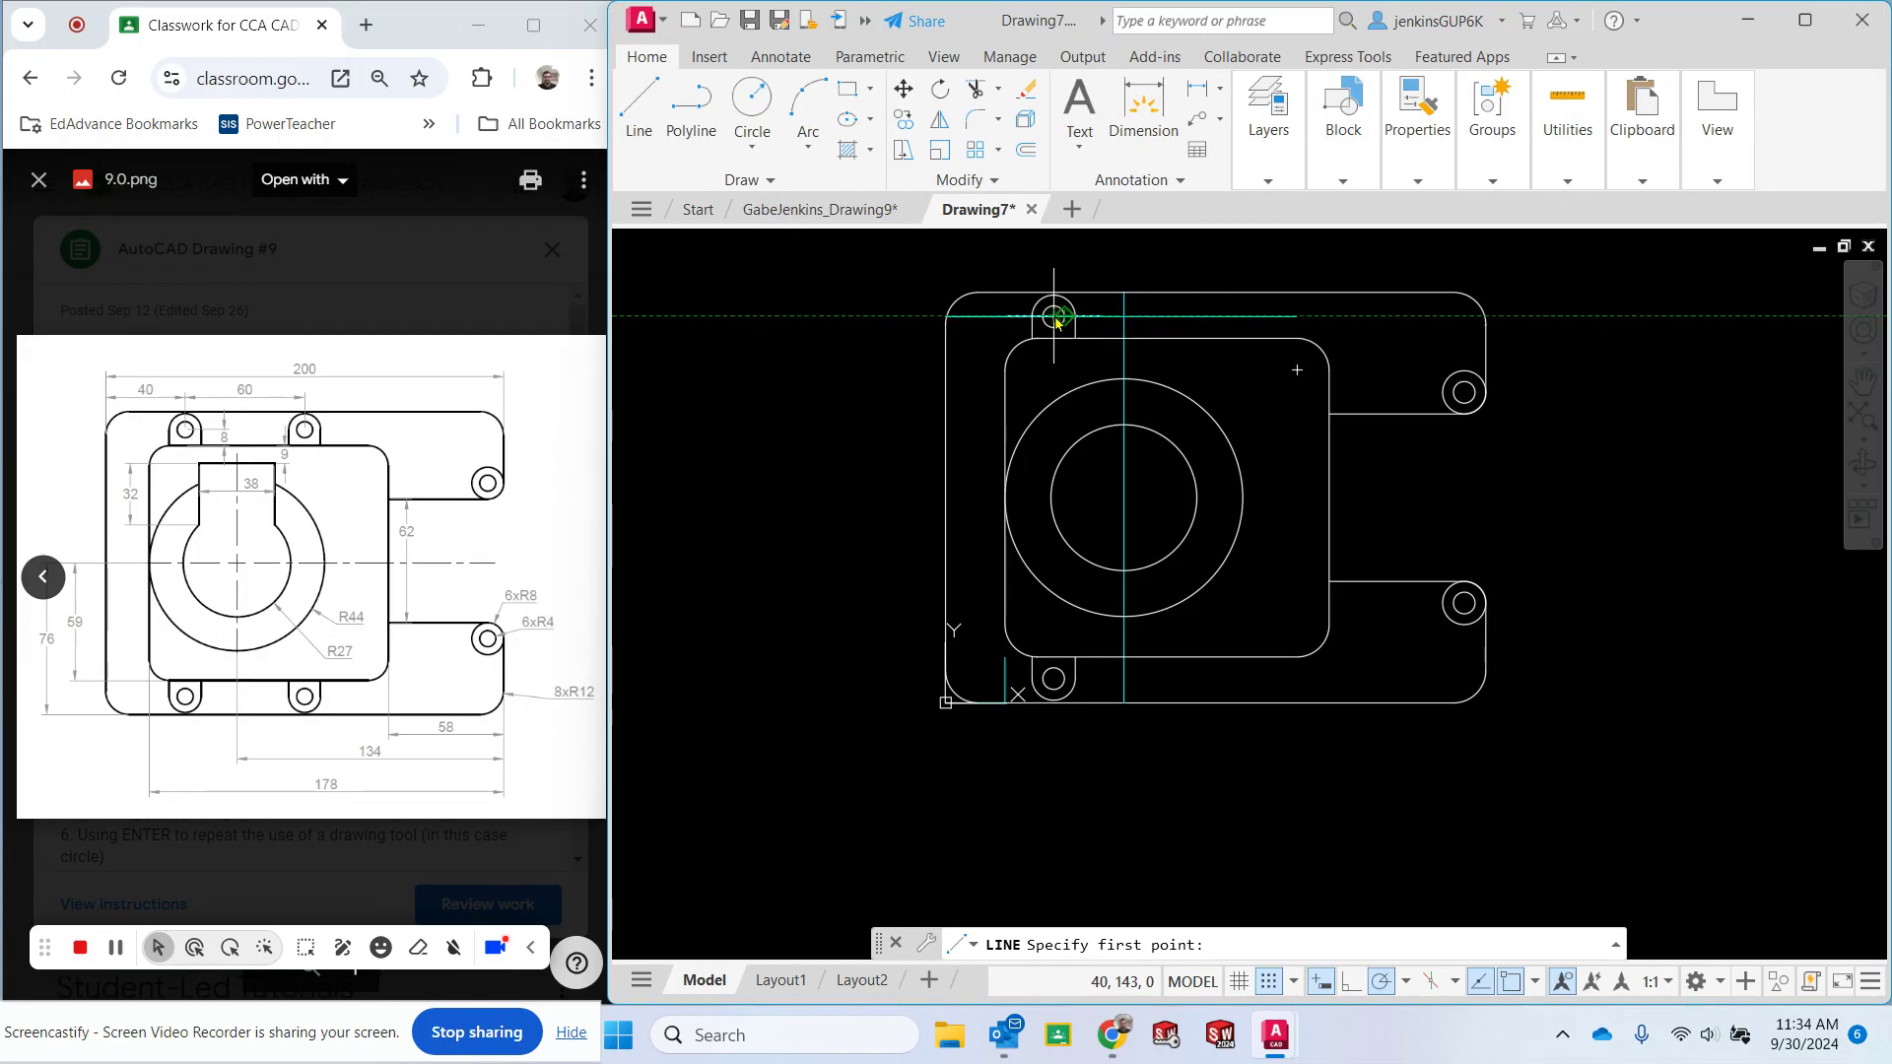
{"action": "scroll", "coordinate": [1064, 333], "scroll_direction": "up", "scroll_amount": 3}
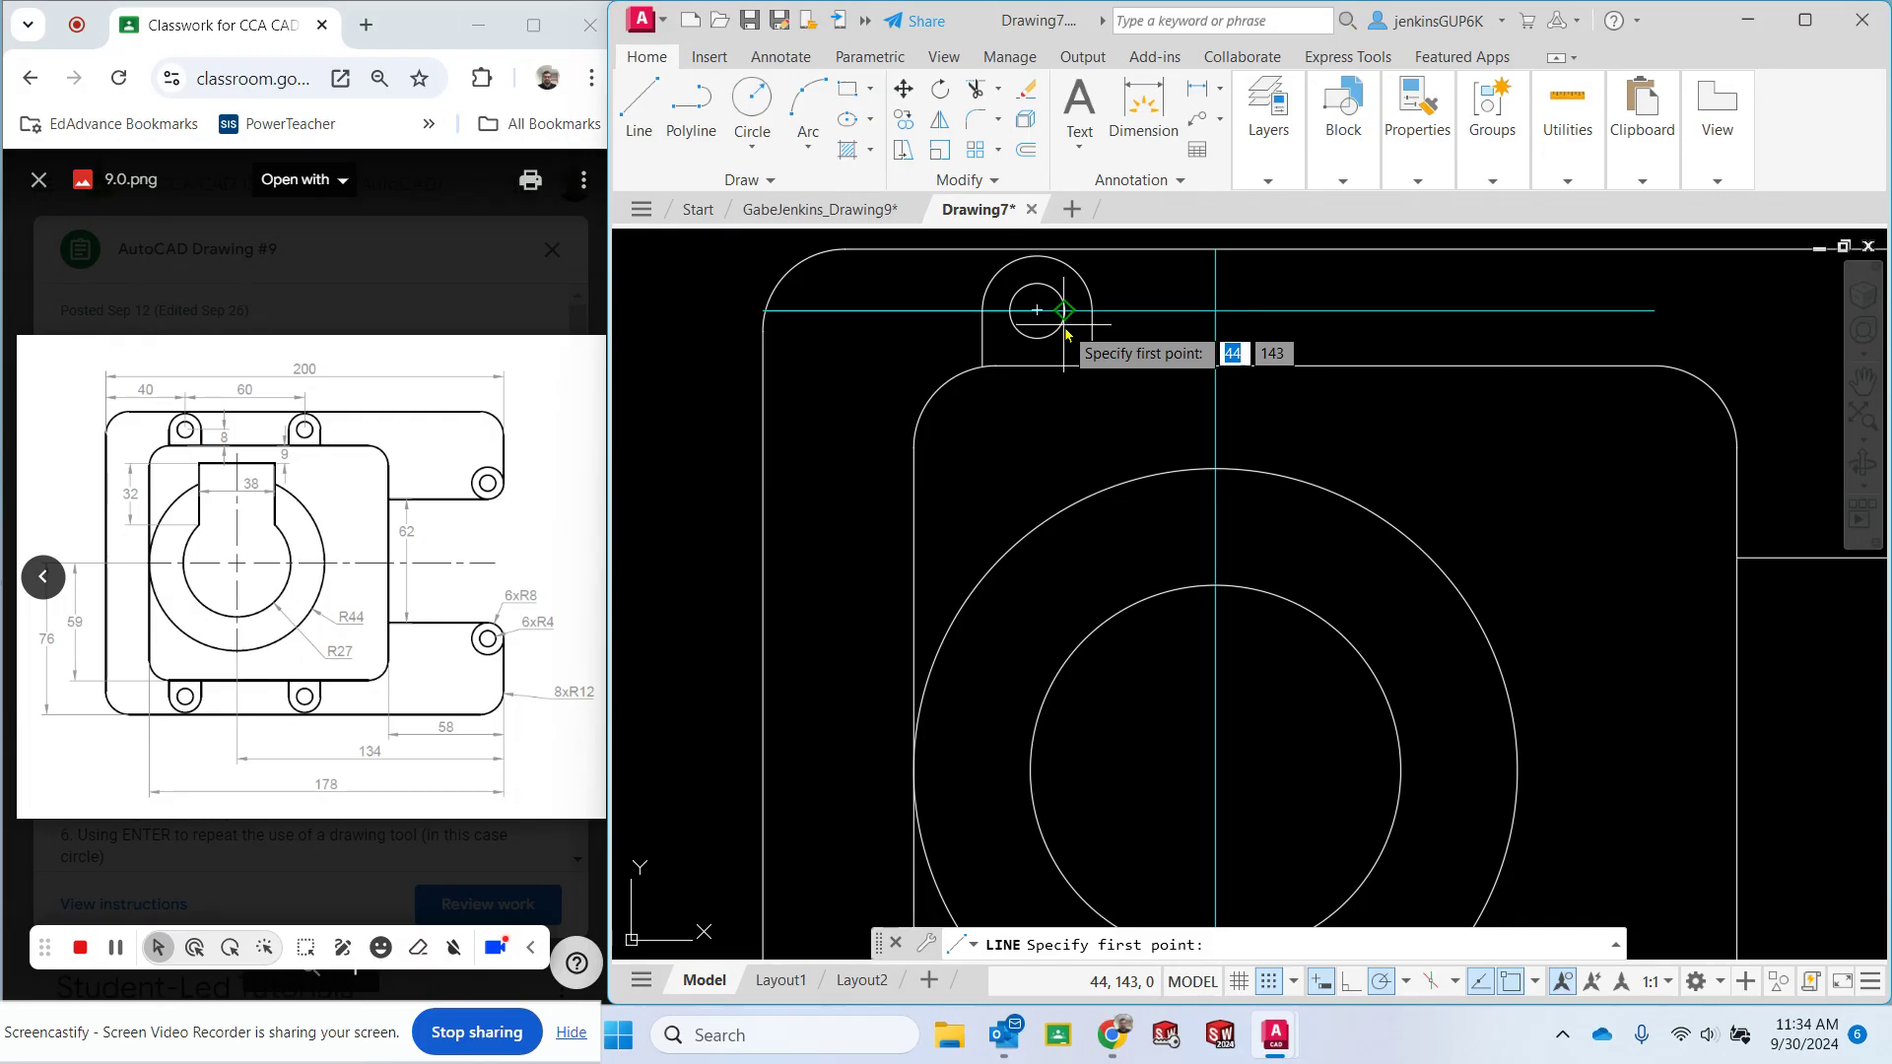
{"action": "left_click", "coordinate": [1295, 154]}
{"action": "left_click", "coordinate": [1473, 209]}
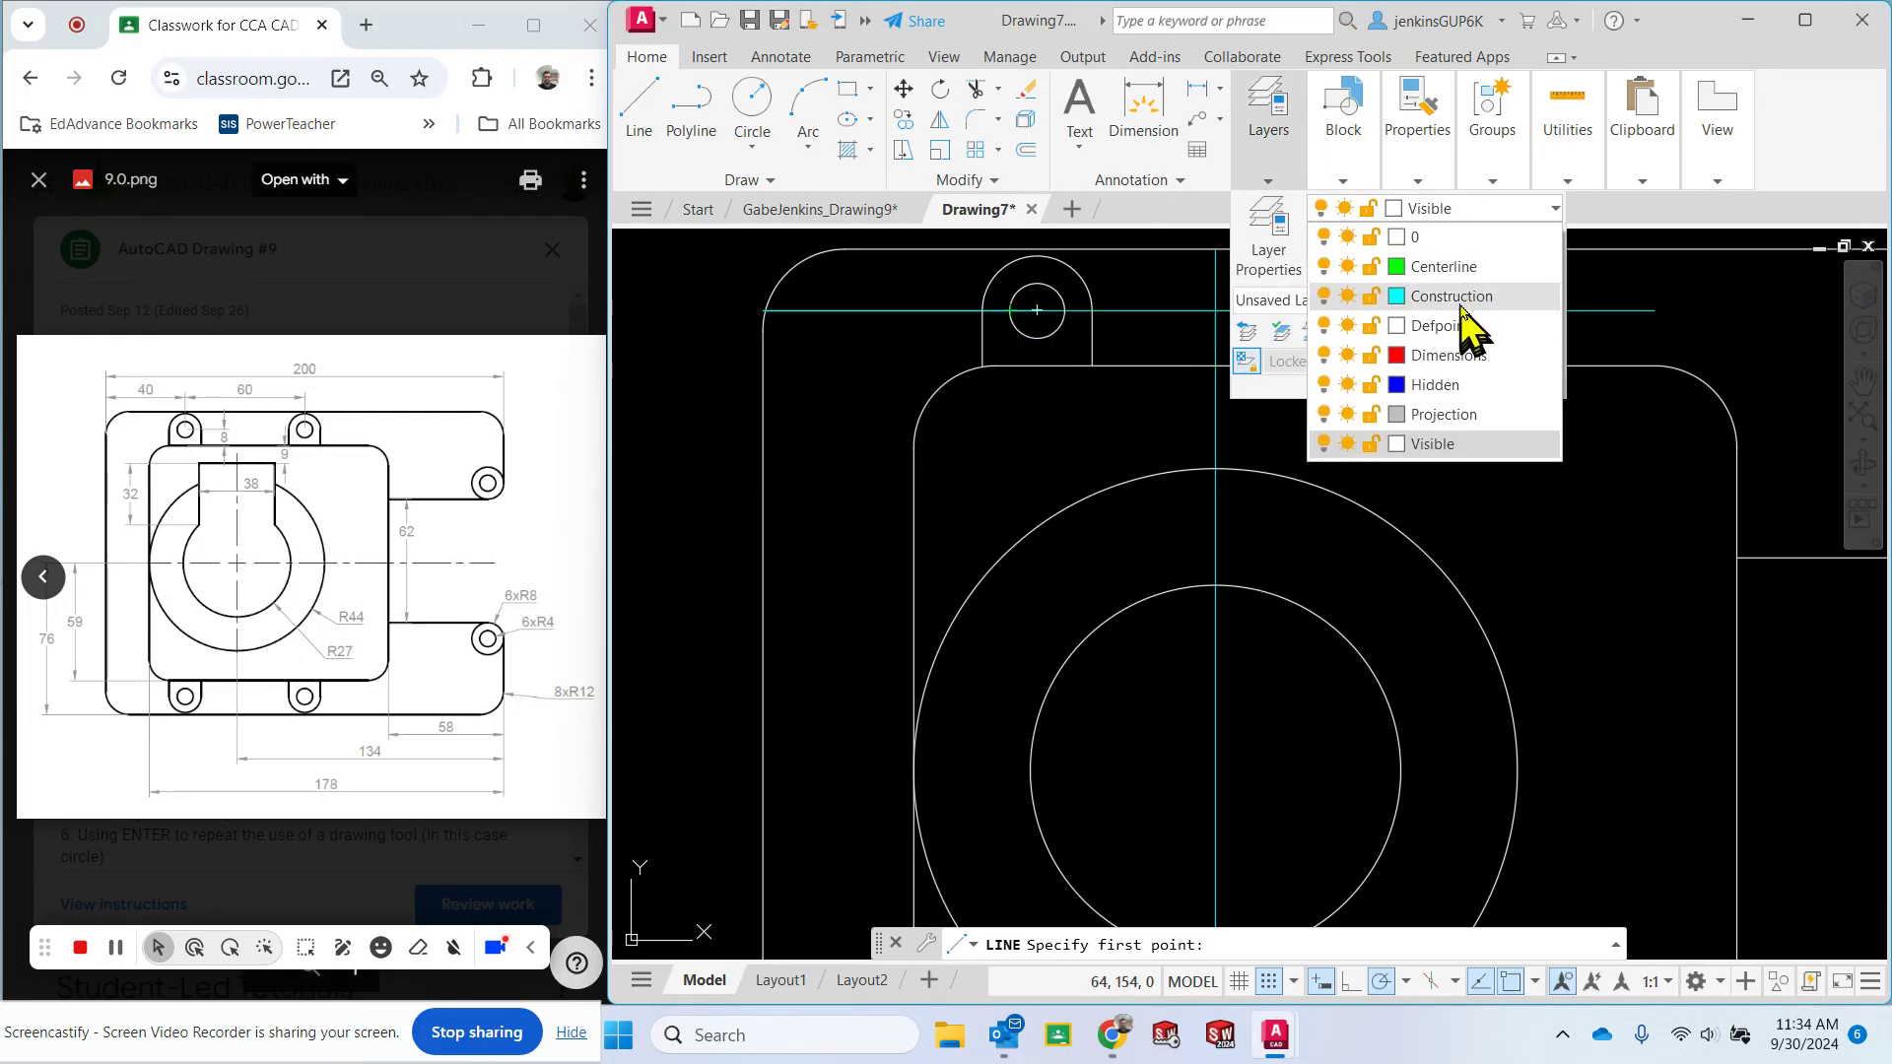
{"action": "left_click", "coordinate": [1454, 292]}
{"action": "left_click", "coordinate": [1035, 312]}
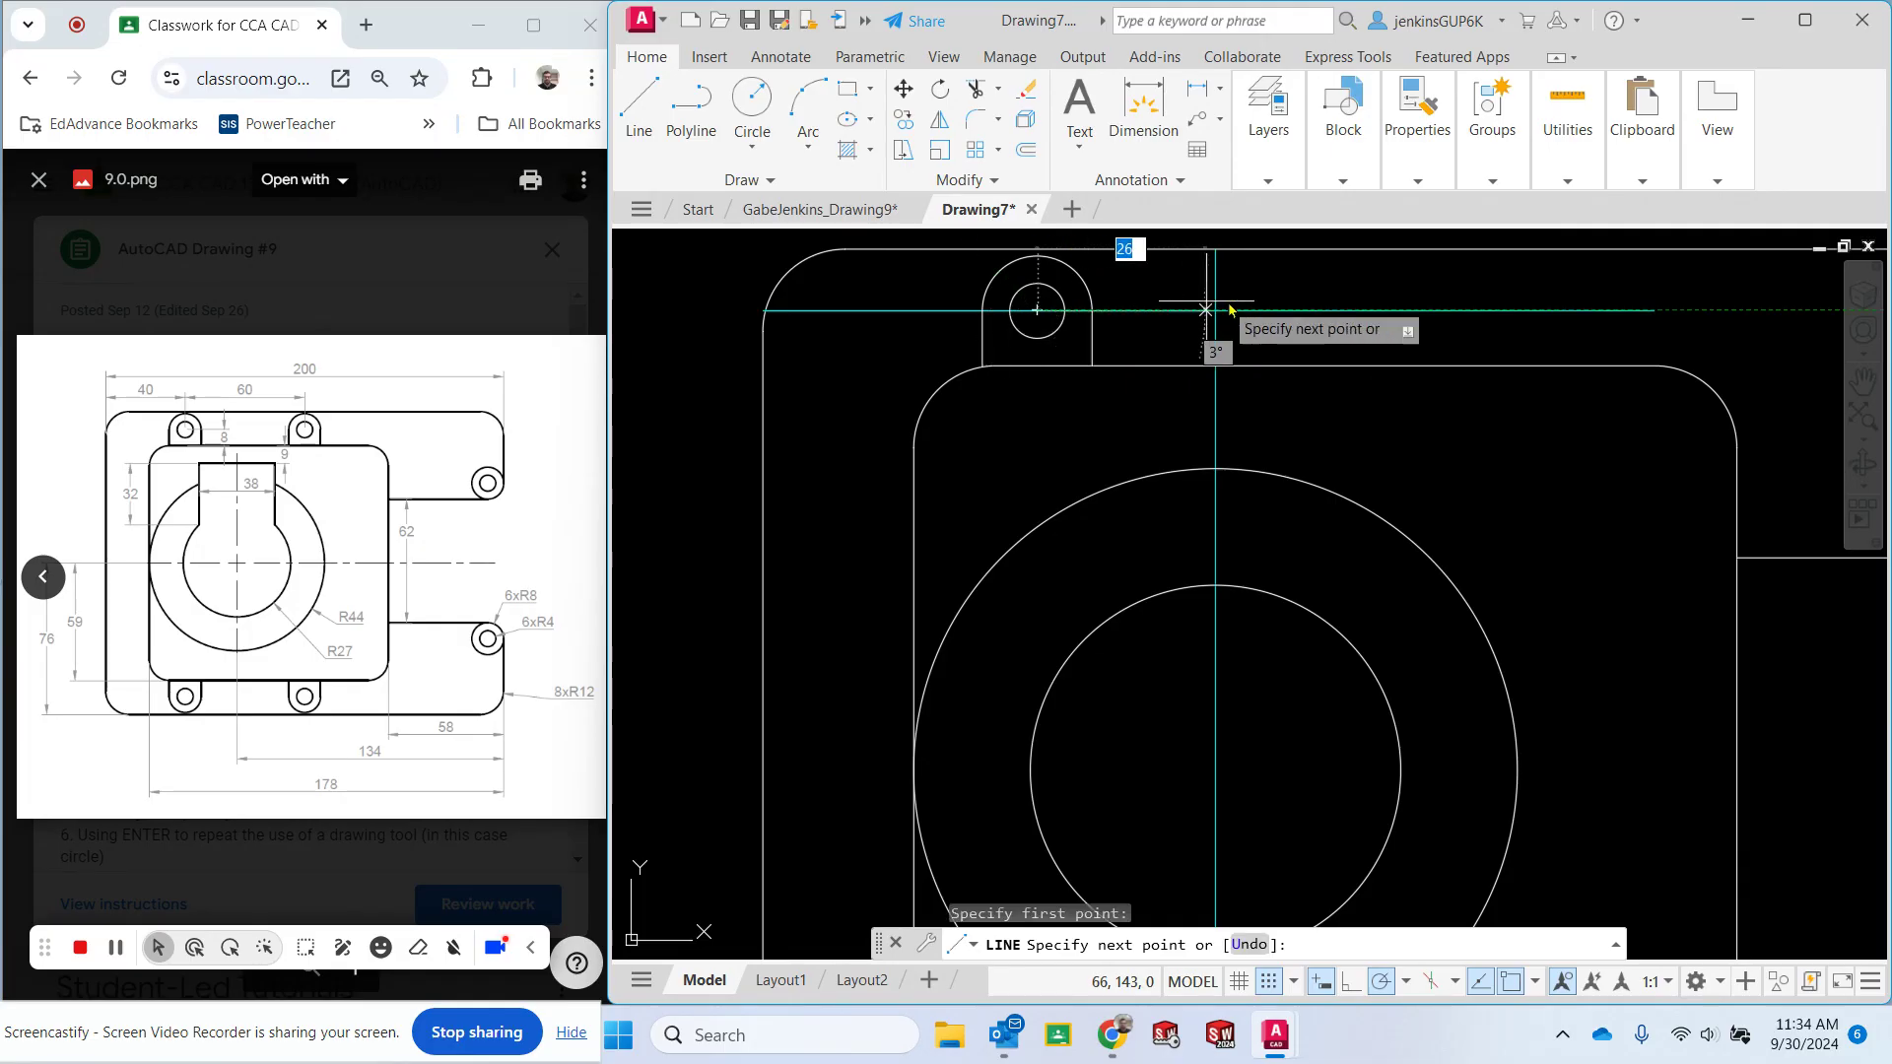
{"action": "key", "text": "Return"}
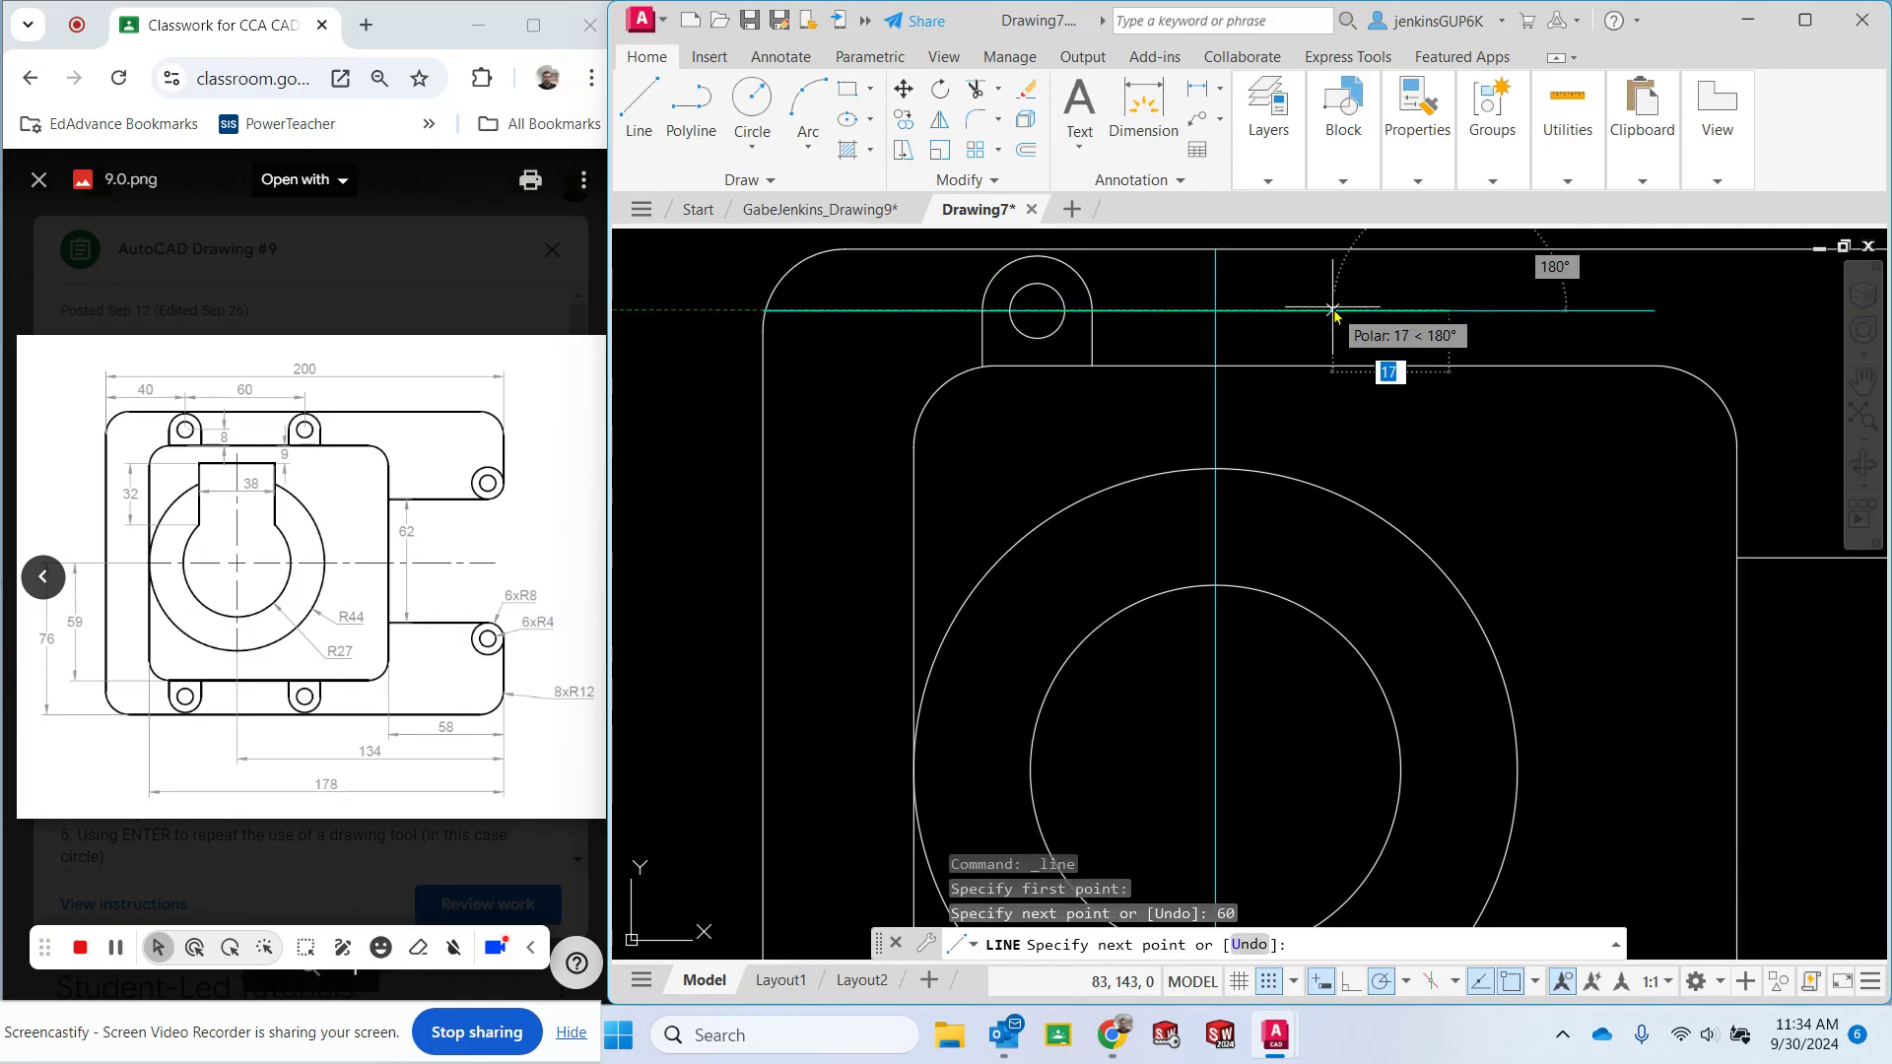
{"action": "key", "text": "Escape"}
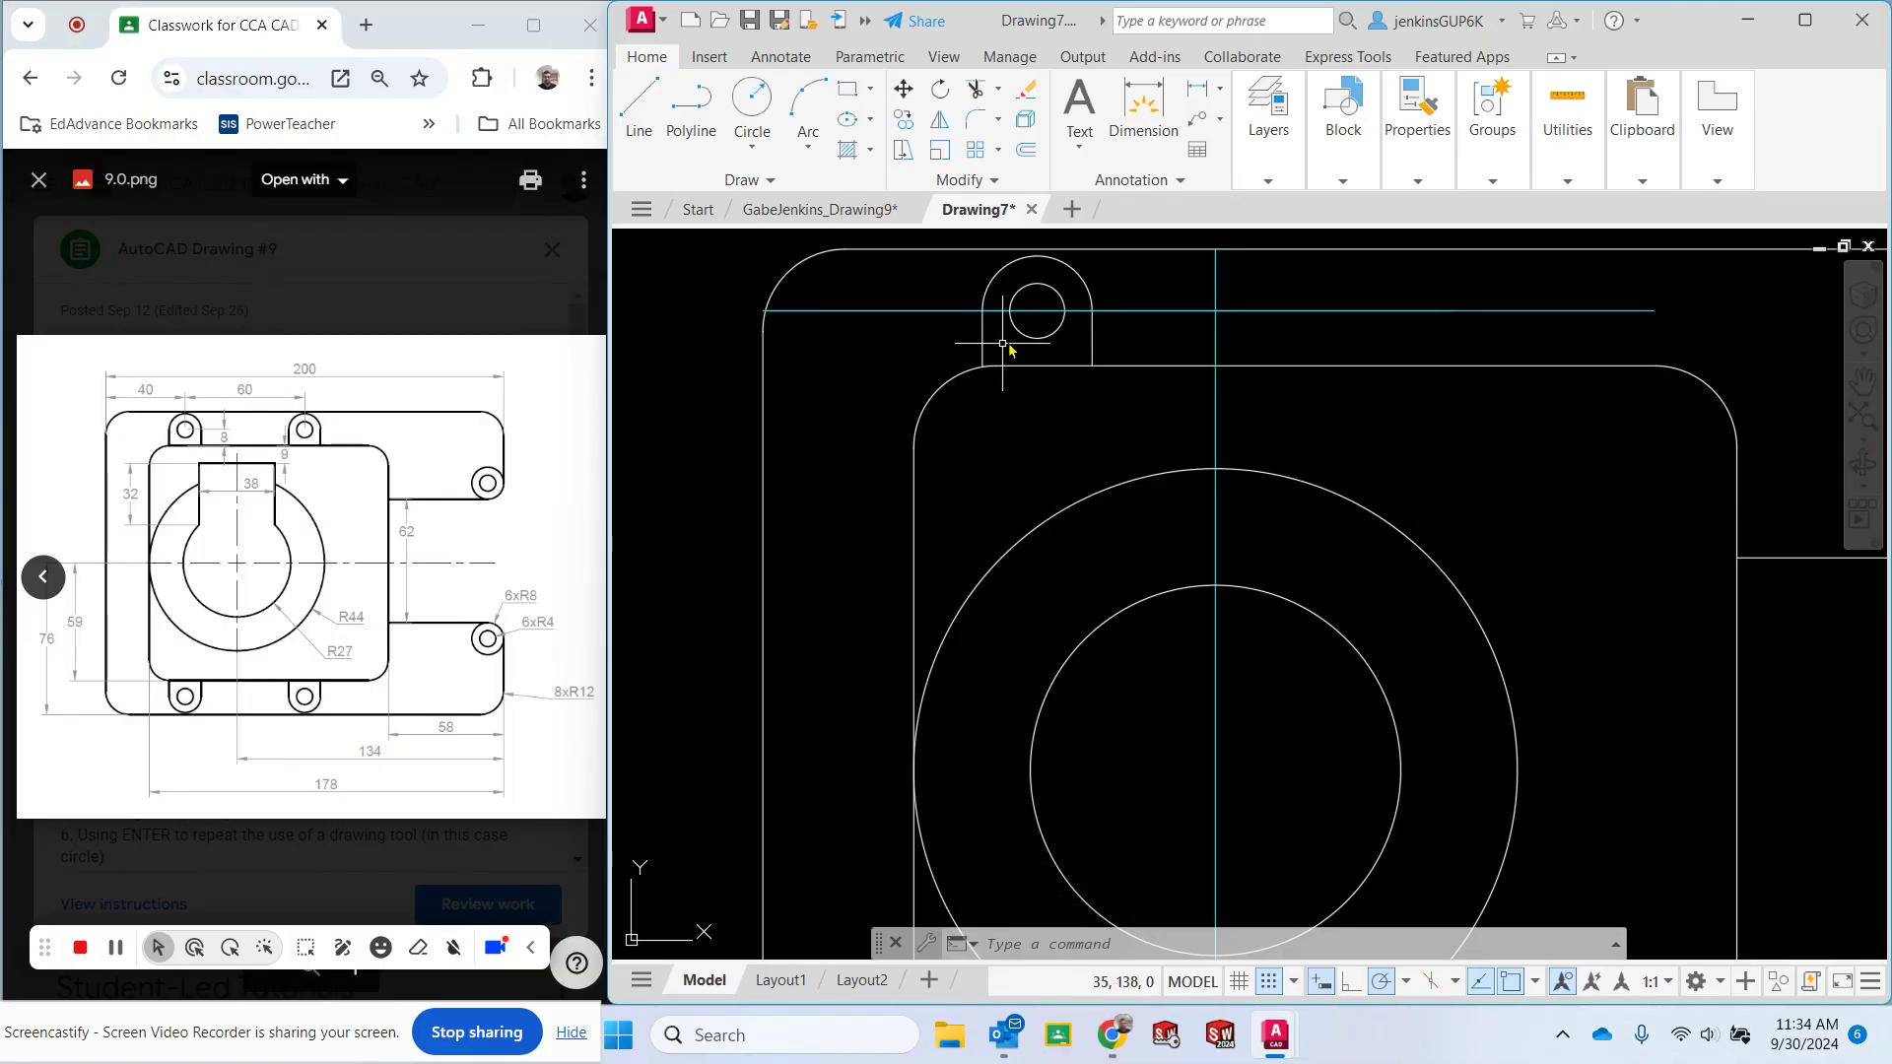
Copy the upper and lower tabs with their holes from the upper hole's centre to the right end of the 60-unit construction line.
{"action": "left_click", "coordinate": [904, 120]}
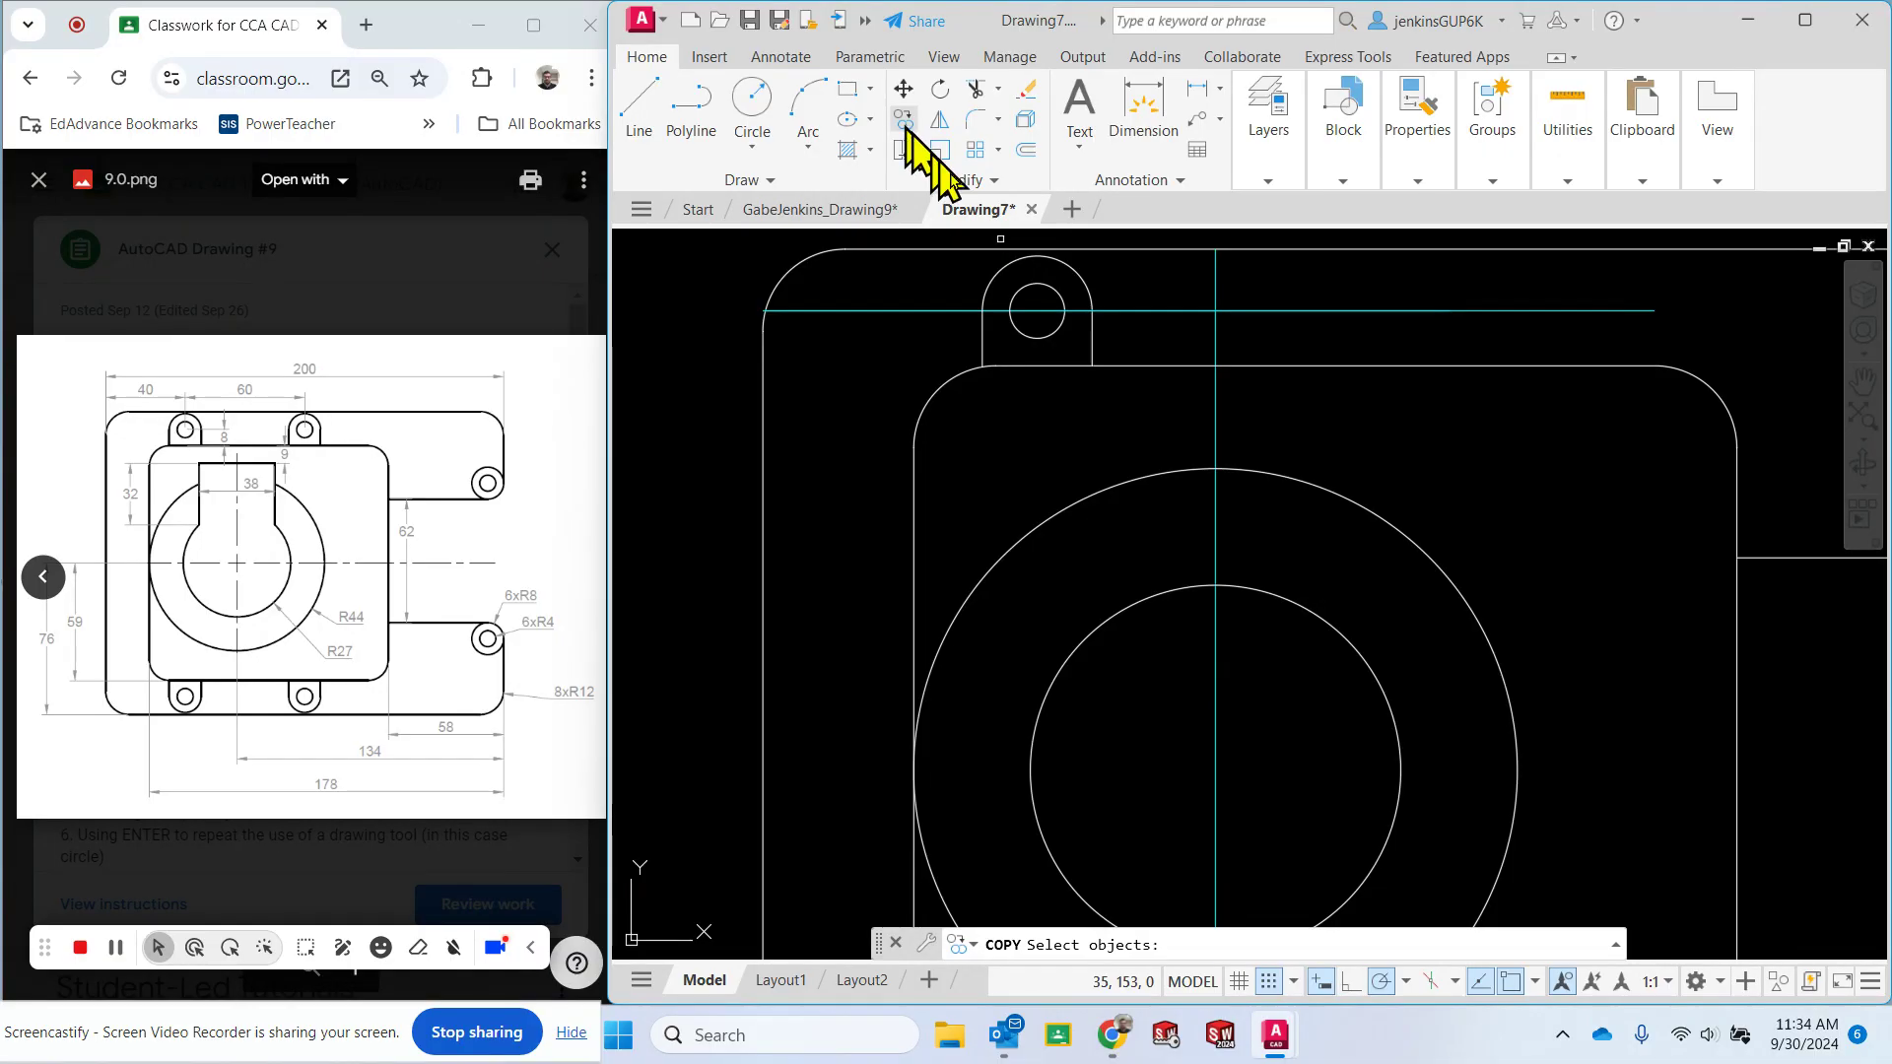
{"action": "left_click", "coordinate": [983, 355]}
{"action": "left_click", "coordinate": [997, 277]}
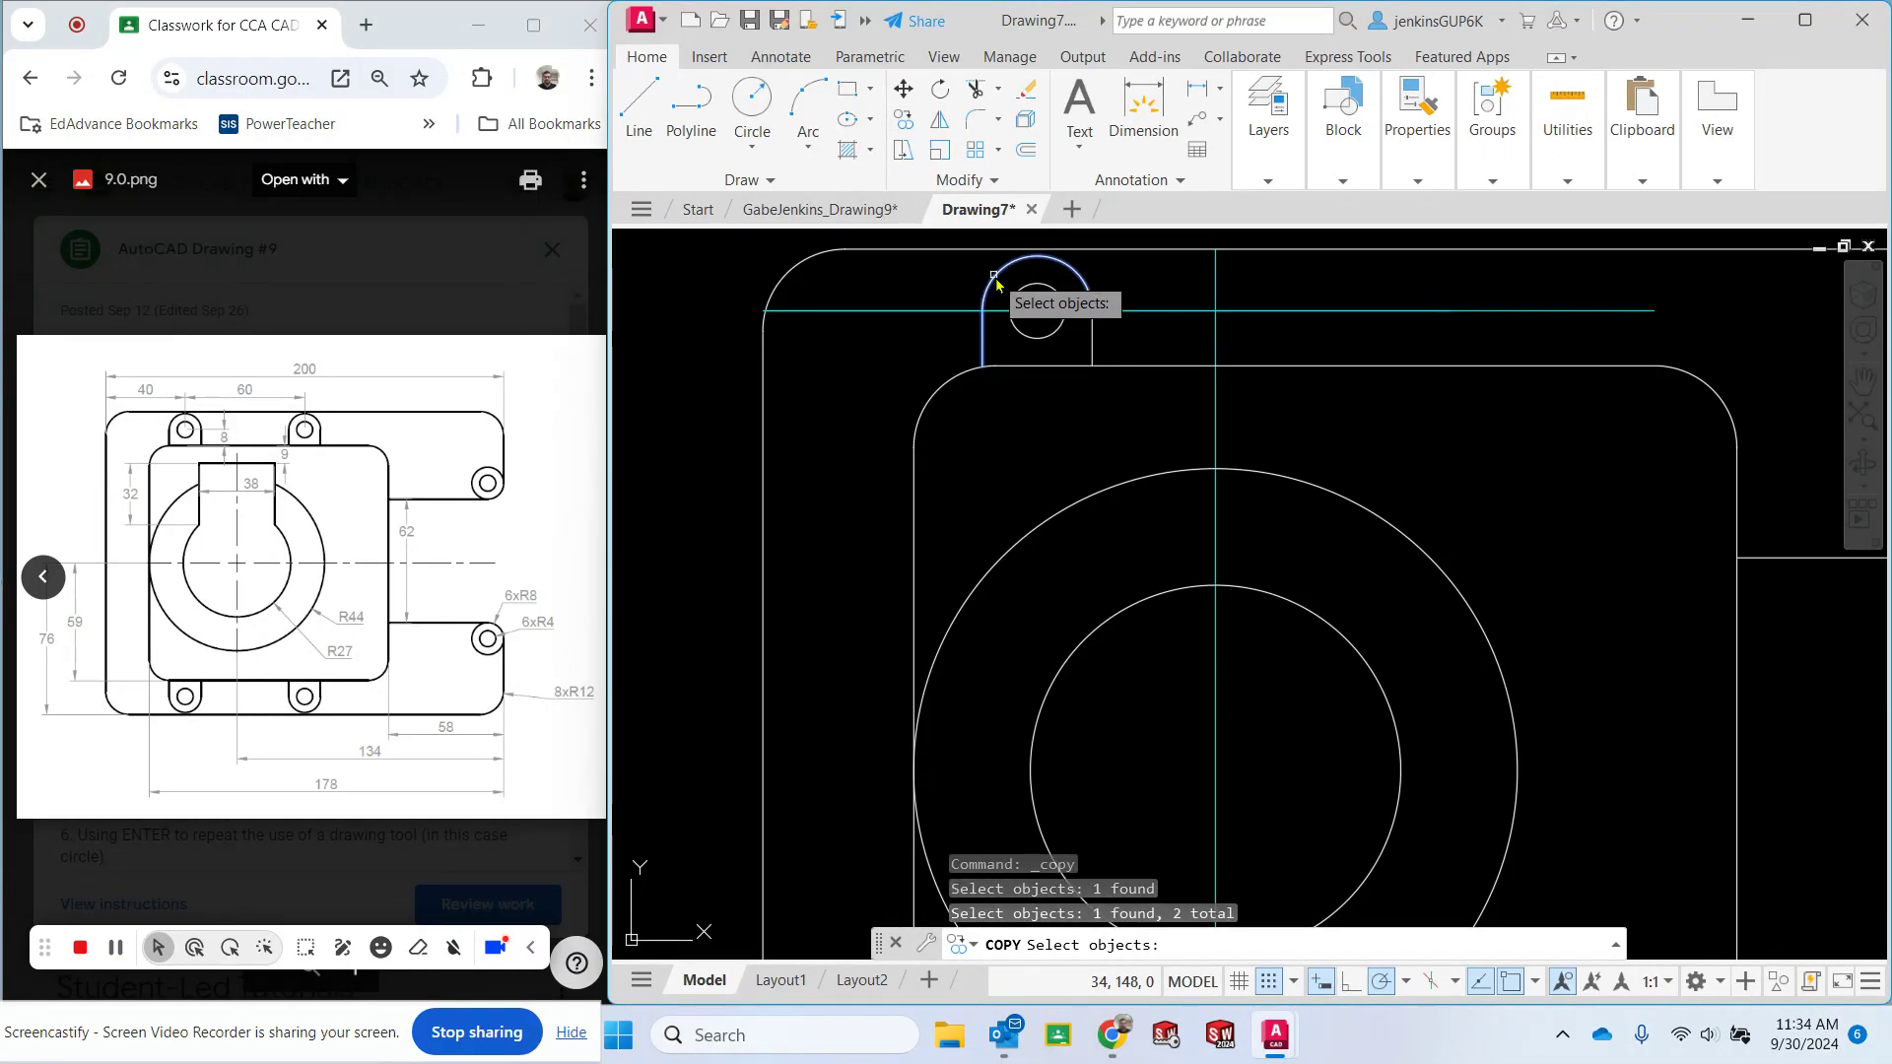
{"action": "left_click", "coordinate": [1093, 350]}
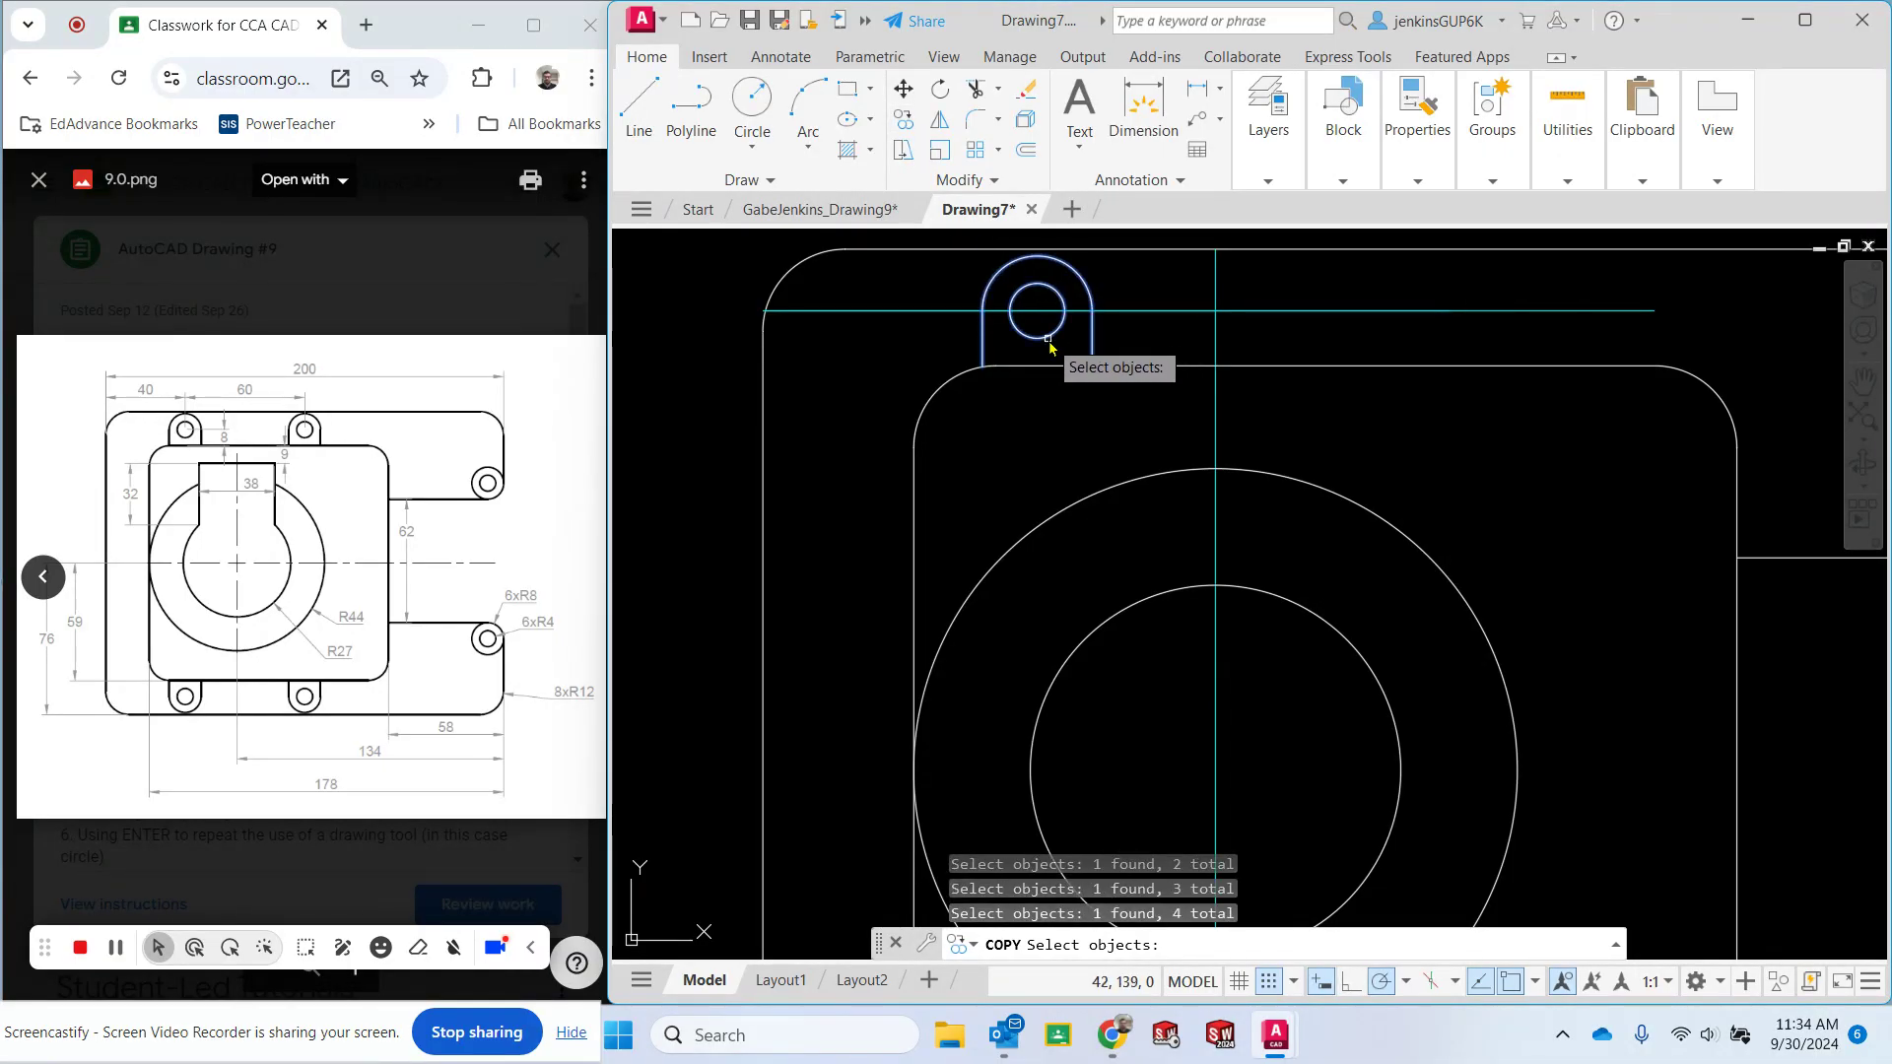
{"action": "middle_click_drag", "start_coordinate": [1128, 557], "coordinate": [1150, 119]}
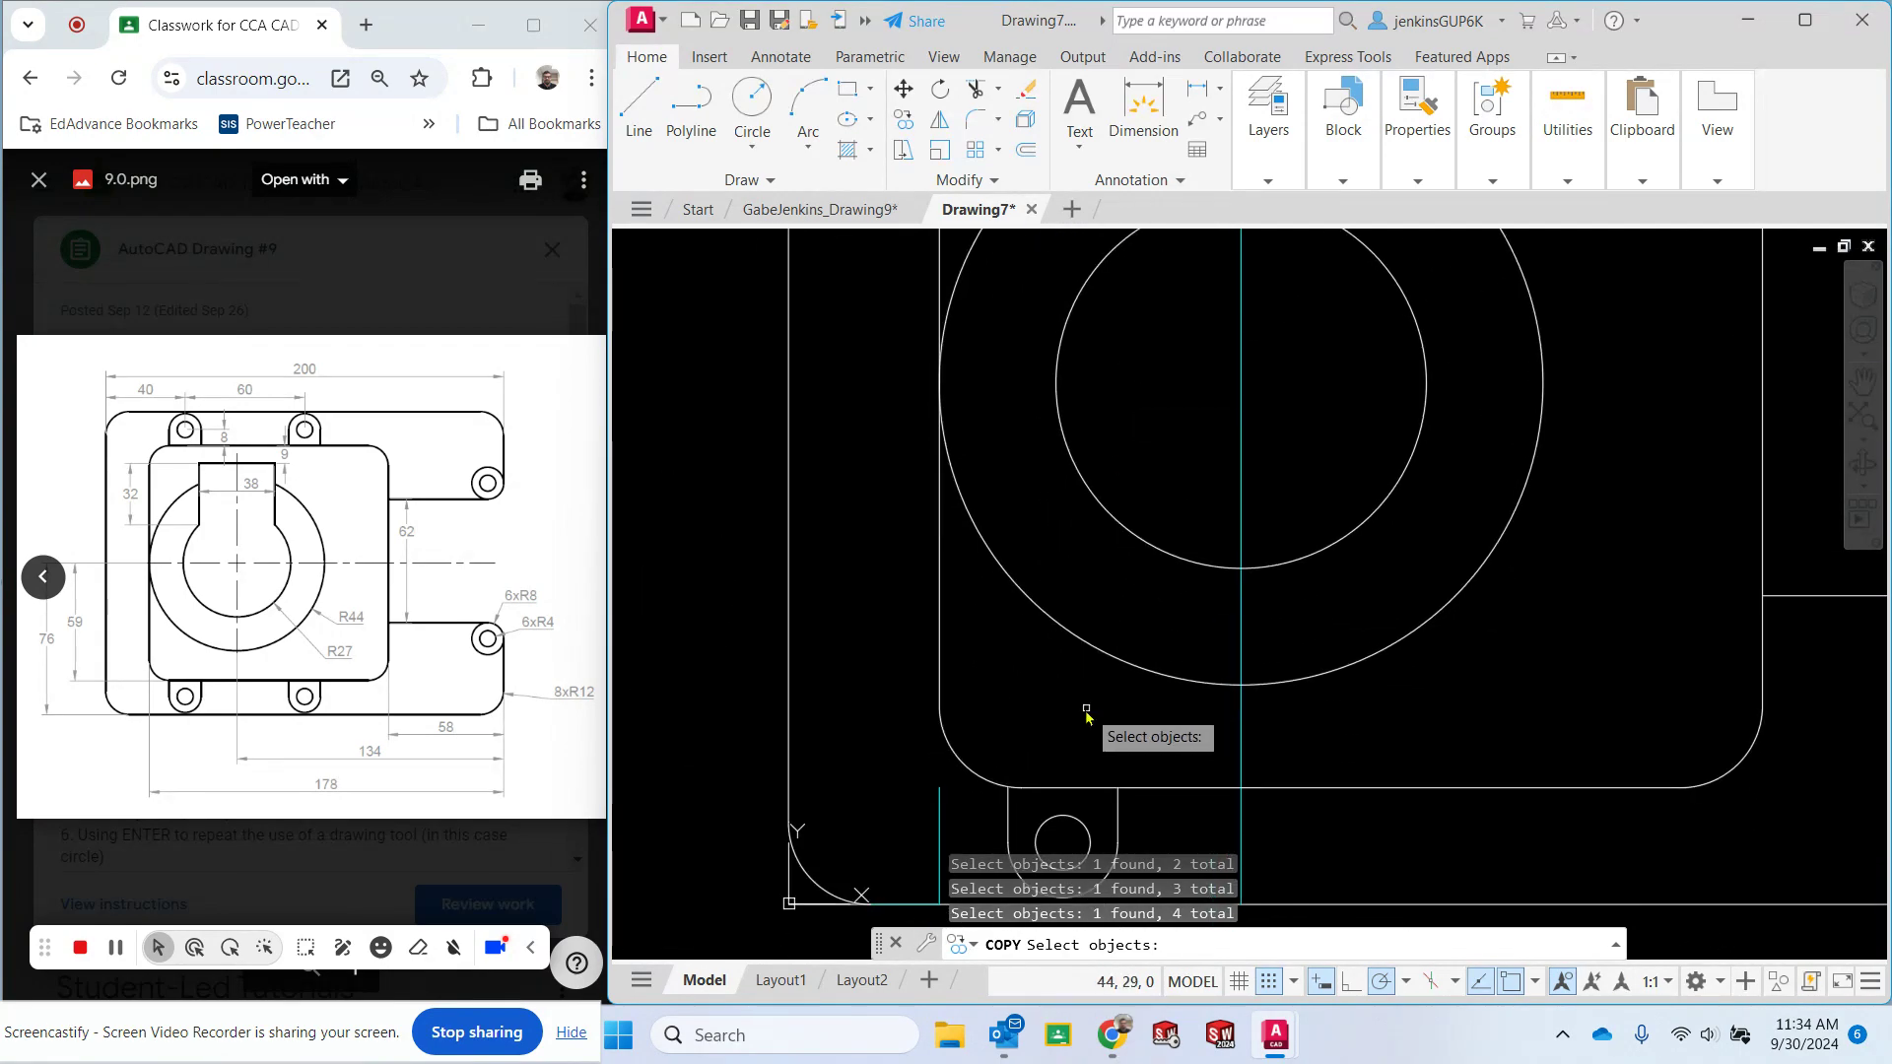
{"action": "left_click", "coordinate": [1008, 819]}
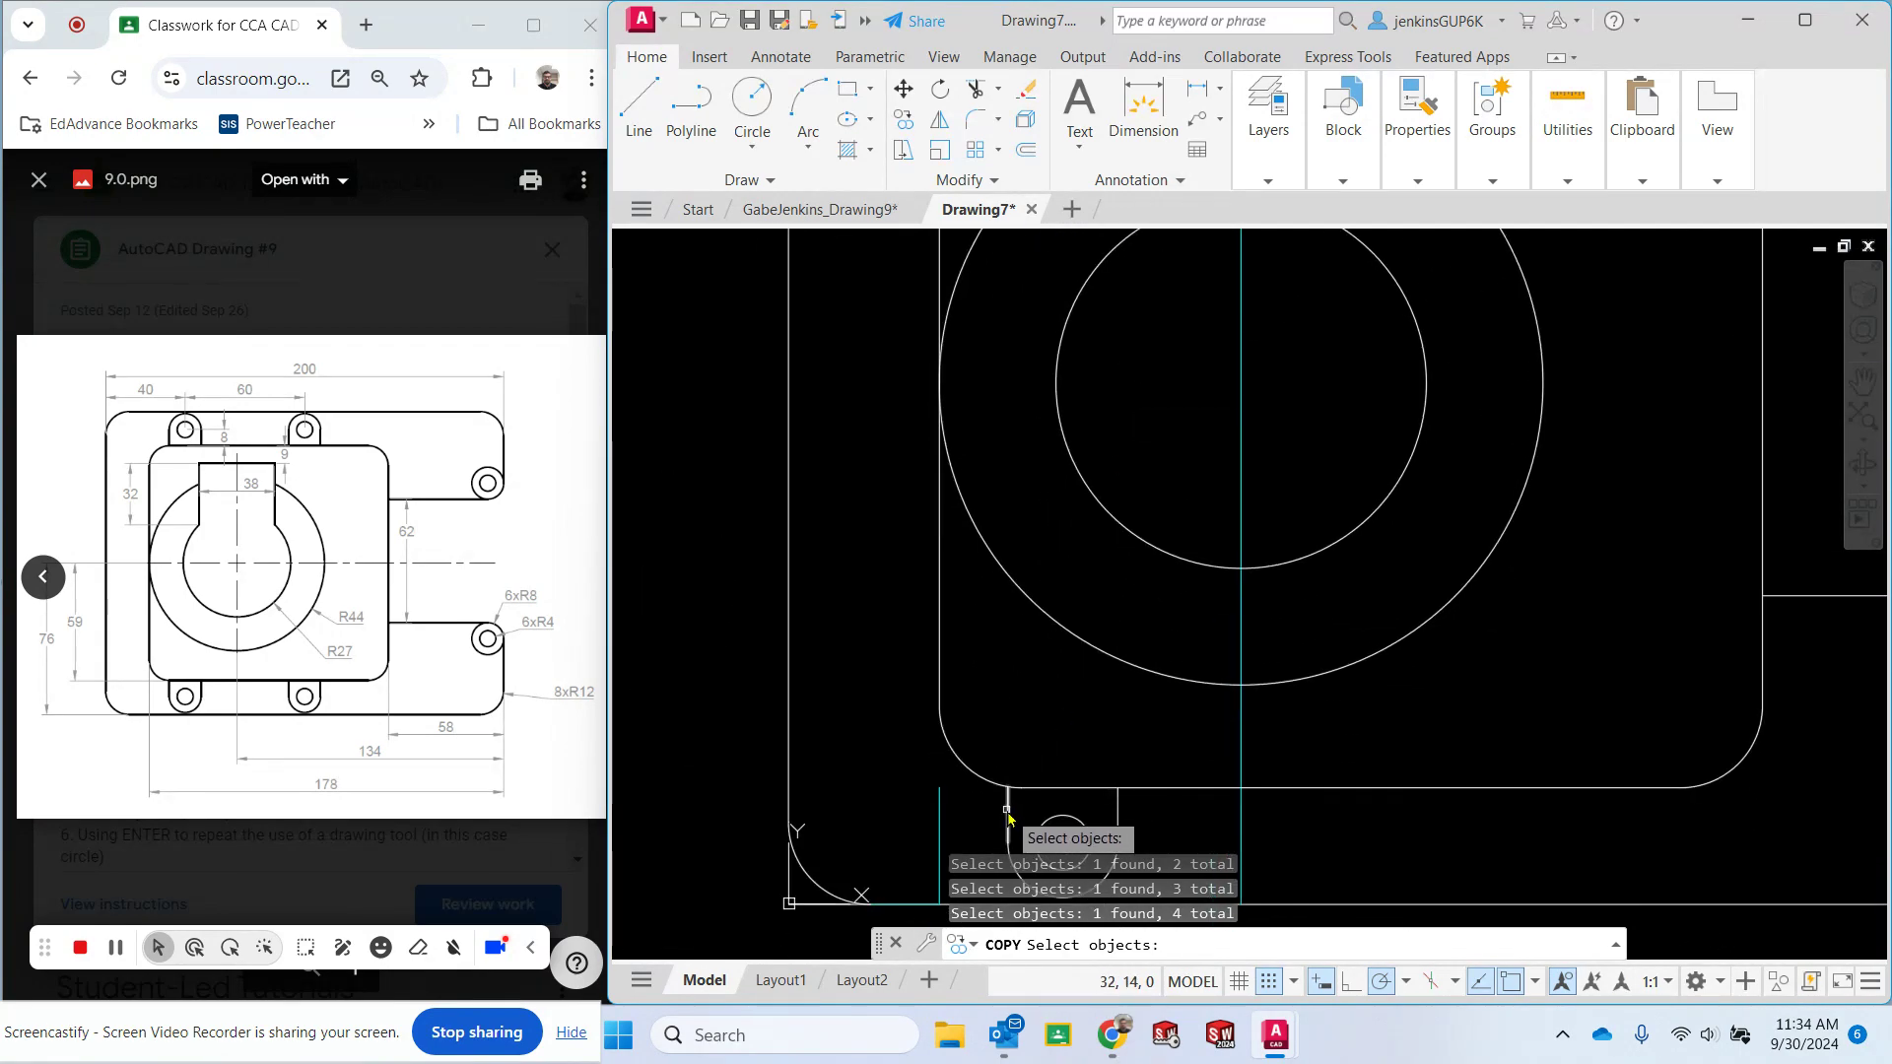
{"action": "left_click", "coordinate": [1118, 812]}
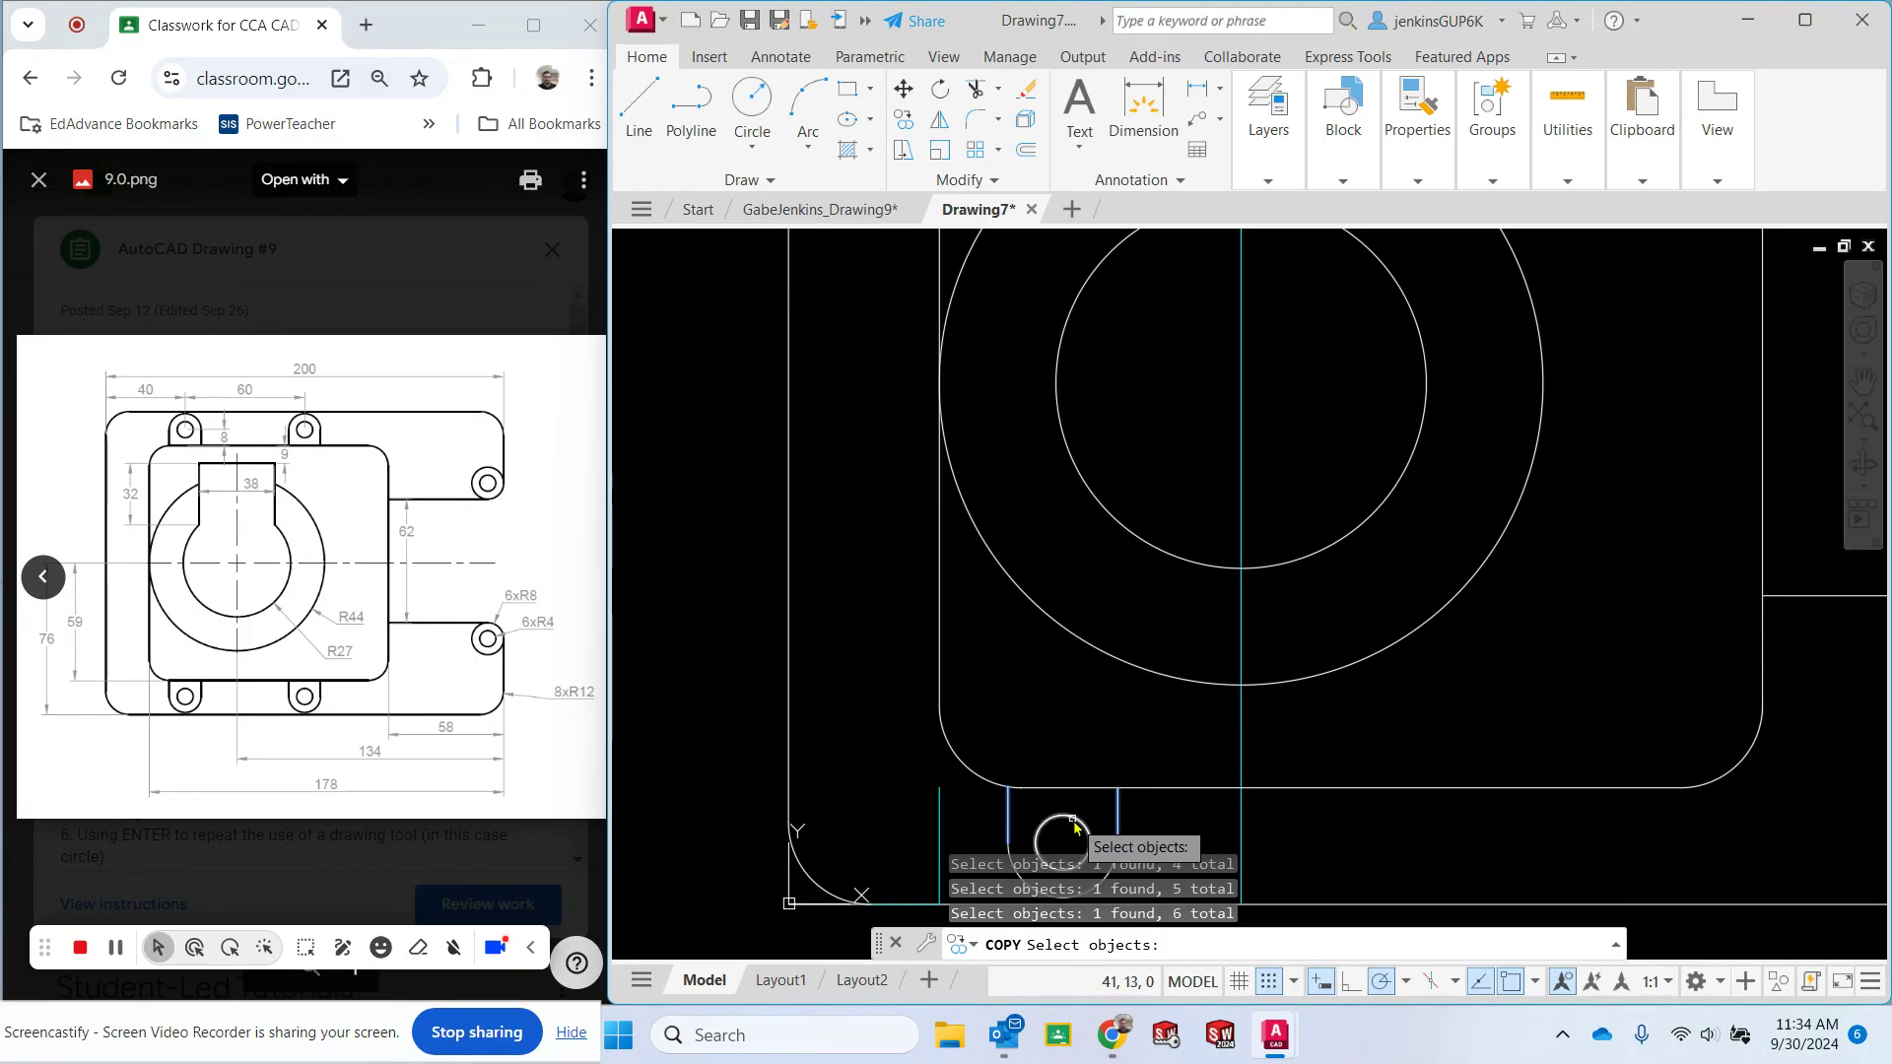
{"action": "left_click", "coordinate": [1074, 821]}
{"action": "middle_click_drag", "start_coordinate": [1198, 833], "coordinate": [1207, 675]}
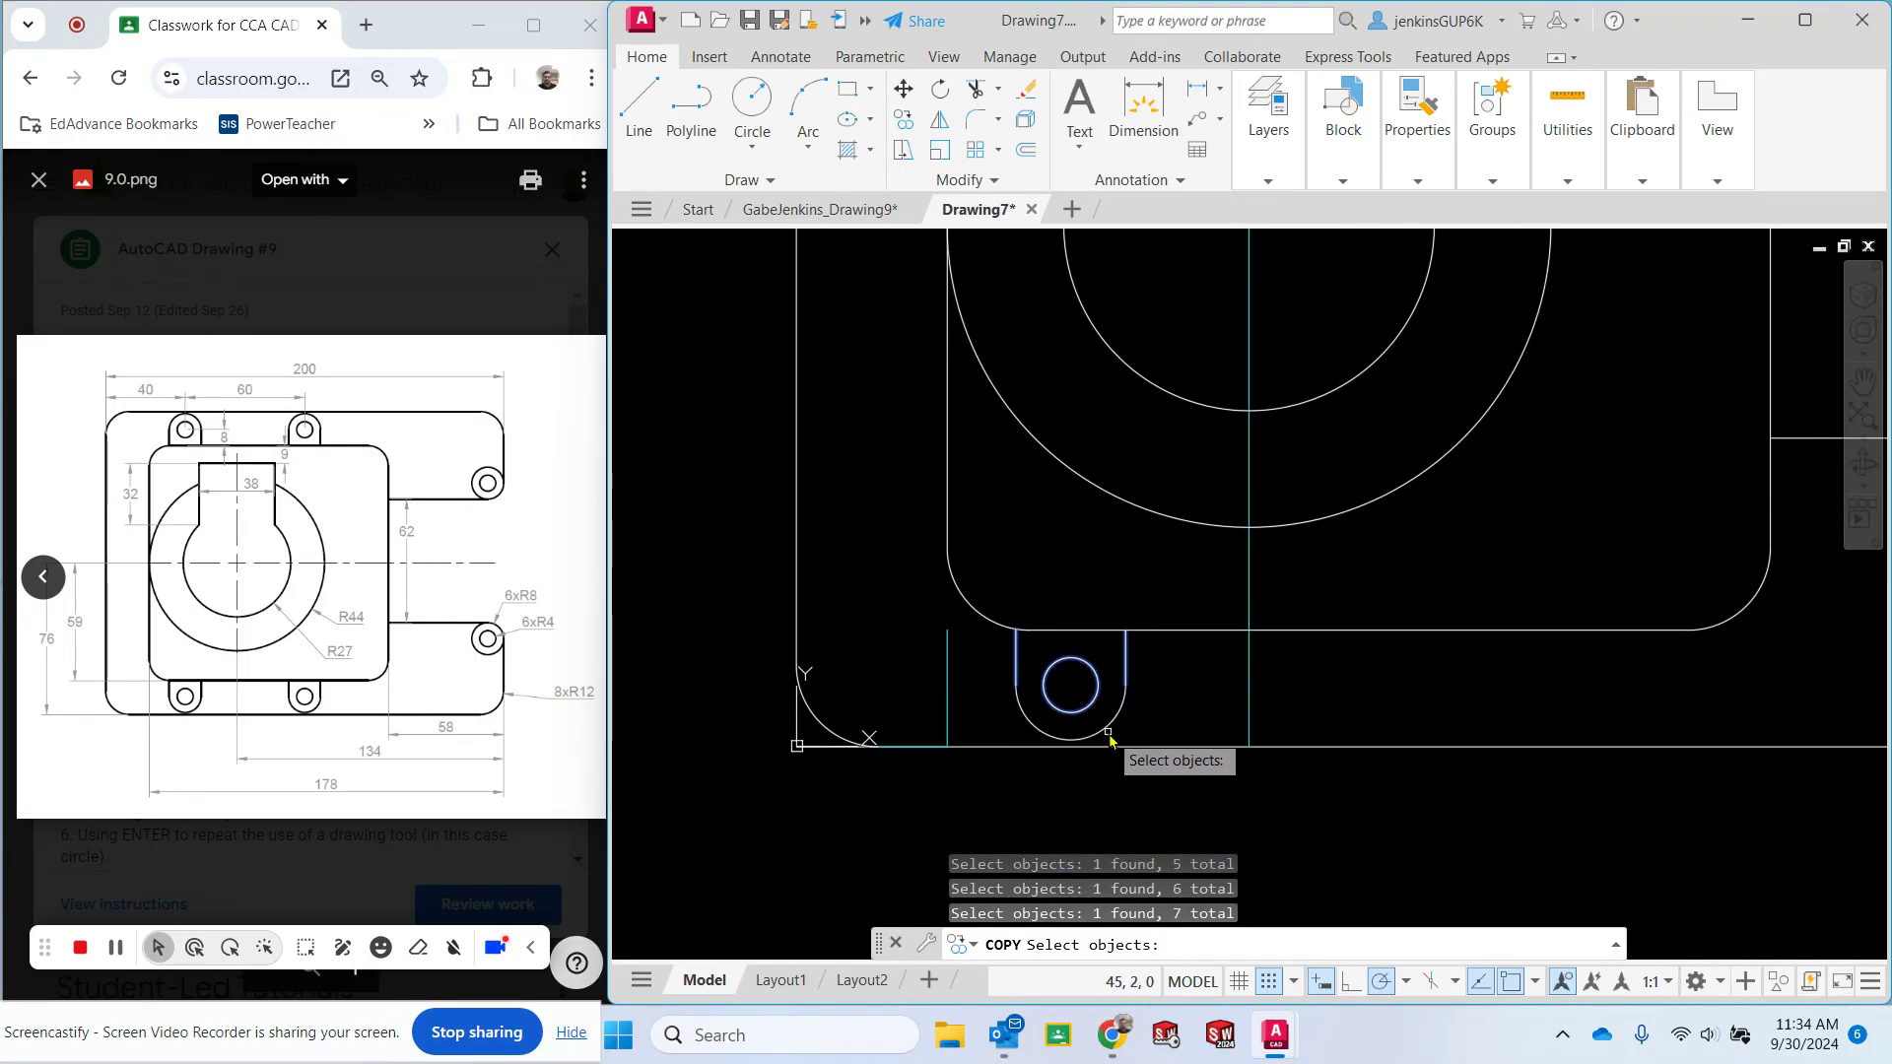
{"action": "key", "text": "Return"}
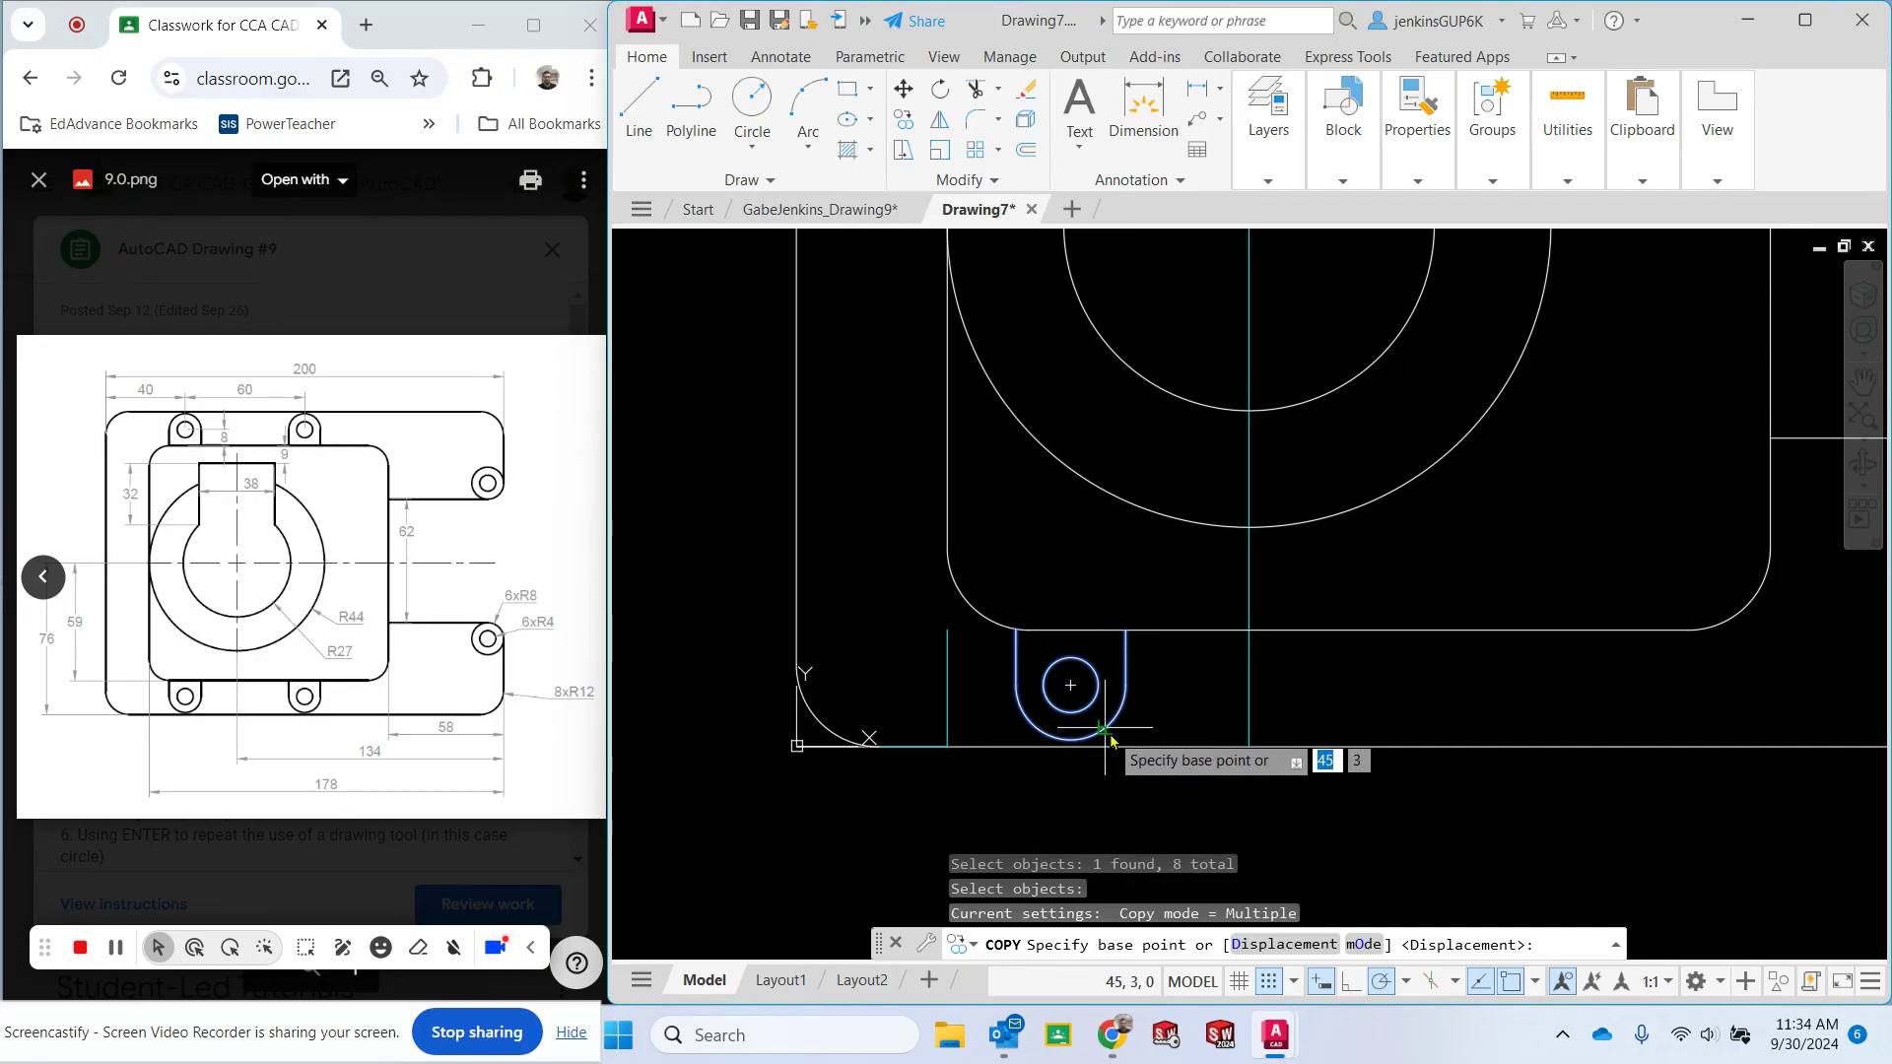
{"action": "mouse_move", "coordinate": [1297, 422]}
{"action": "middle_mouse_down"}
{"action": "mouse_move", "coordinate": [1343, 453]}
{"action": "mouse_move", "coordinate": [1078, 790]}
{"action": "mouse_move", "coordinate": [1100, 1043]}
{"action": "middle_mouse_up"}
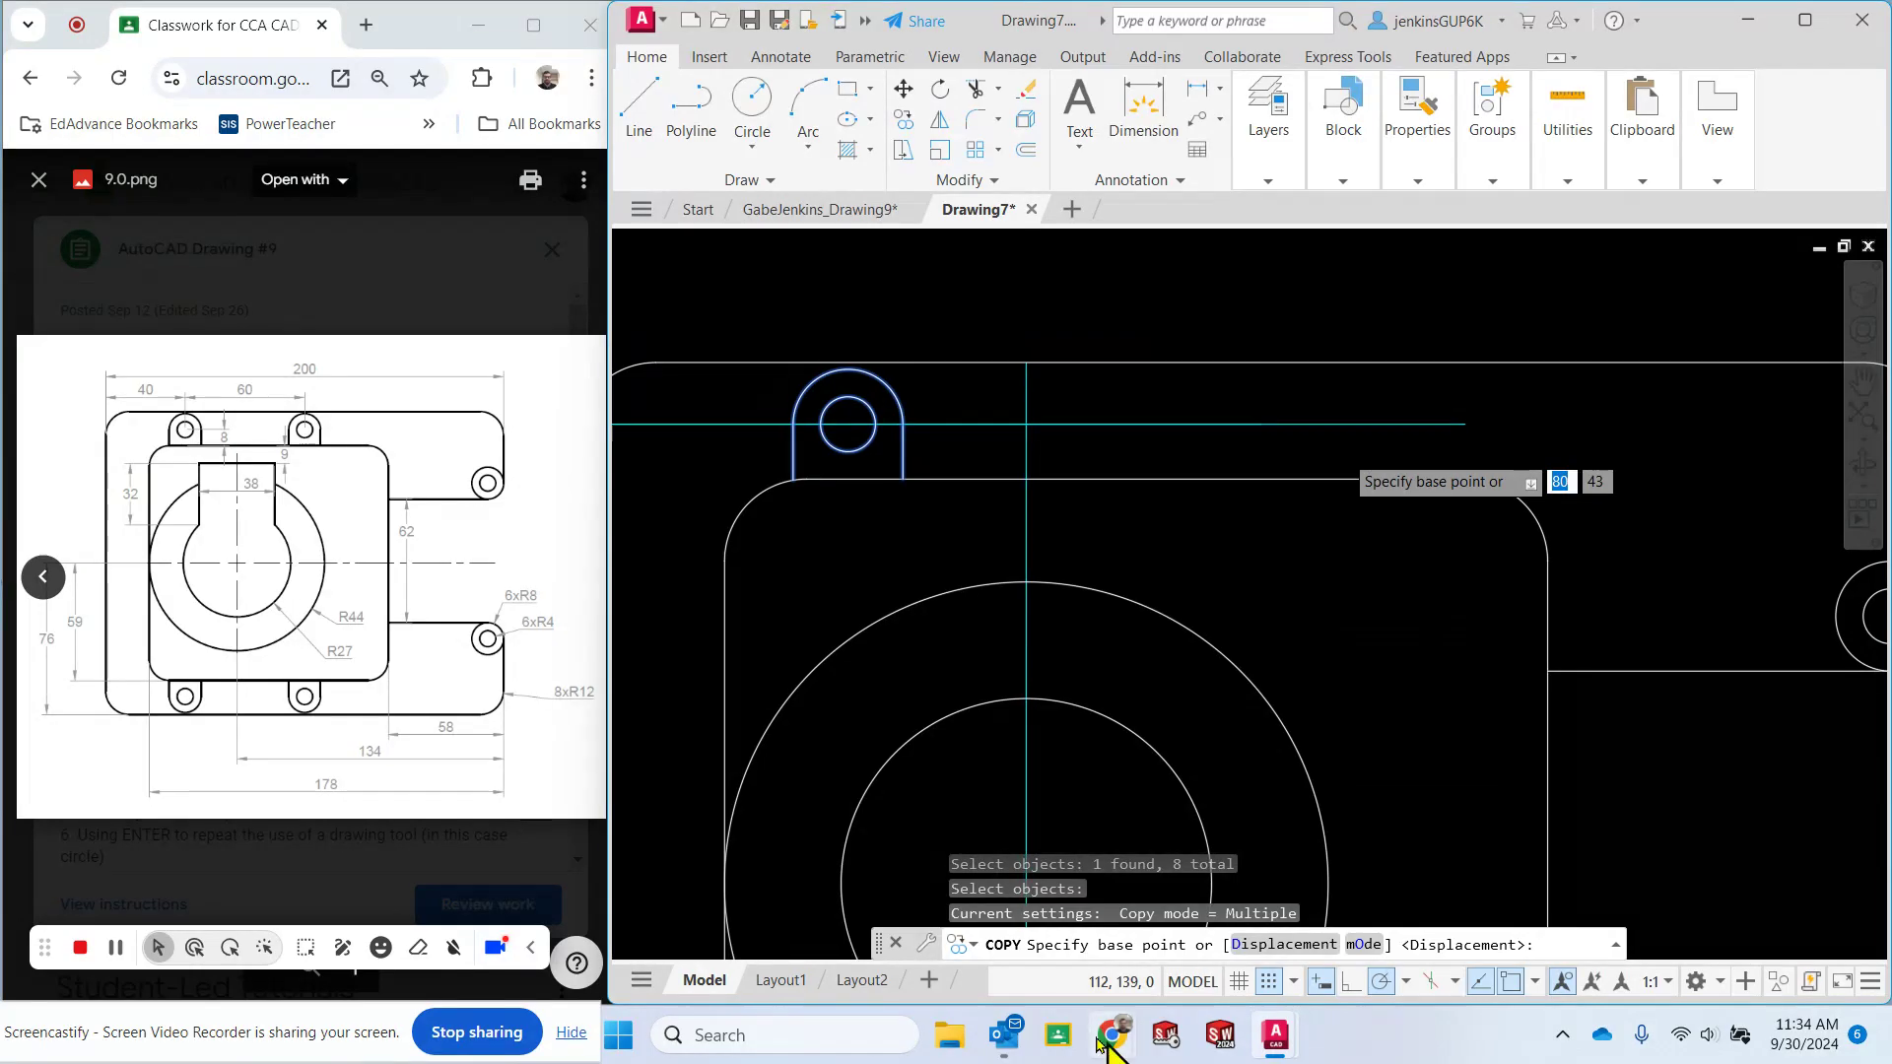
{"action": "left_click", "coordinate": [846, 424]}
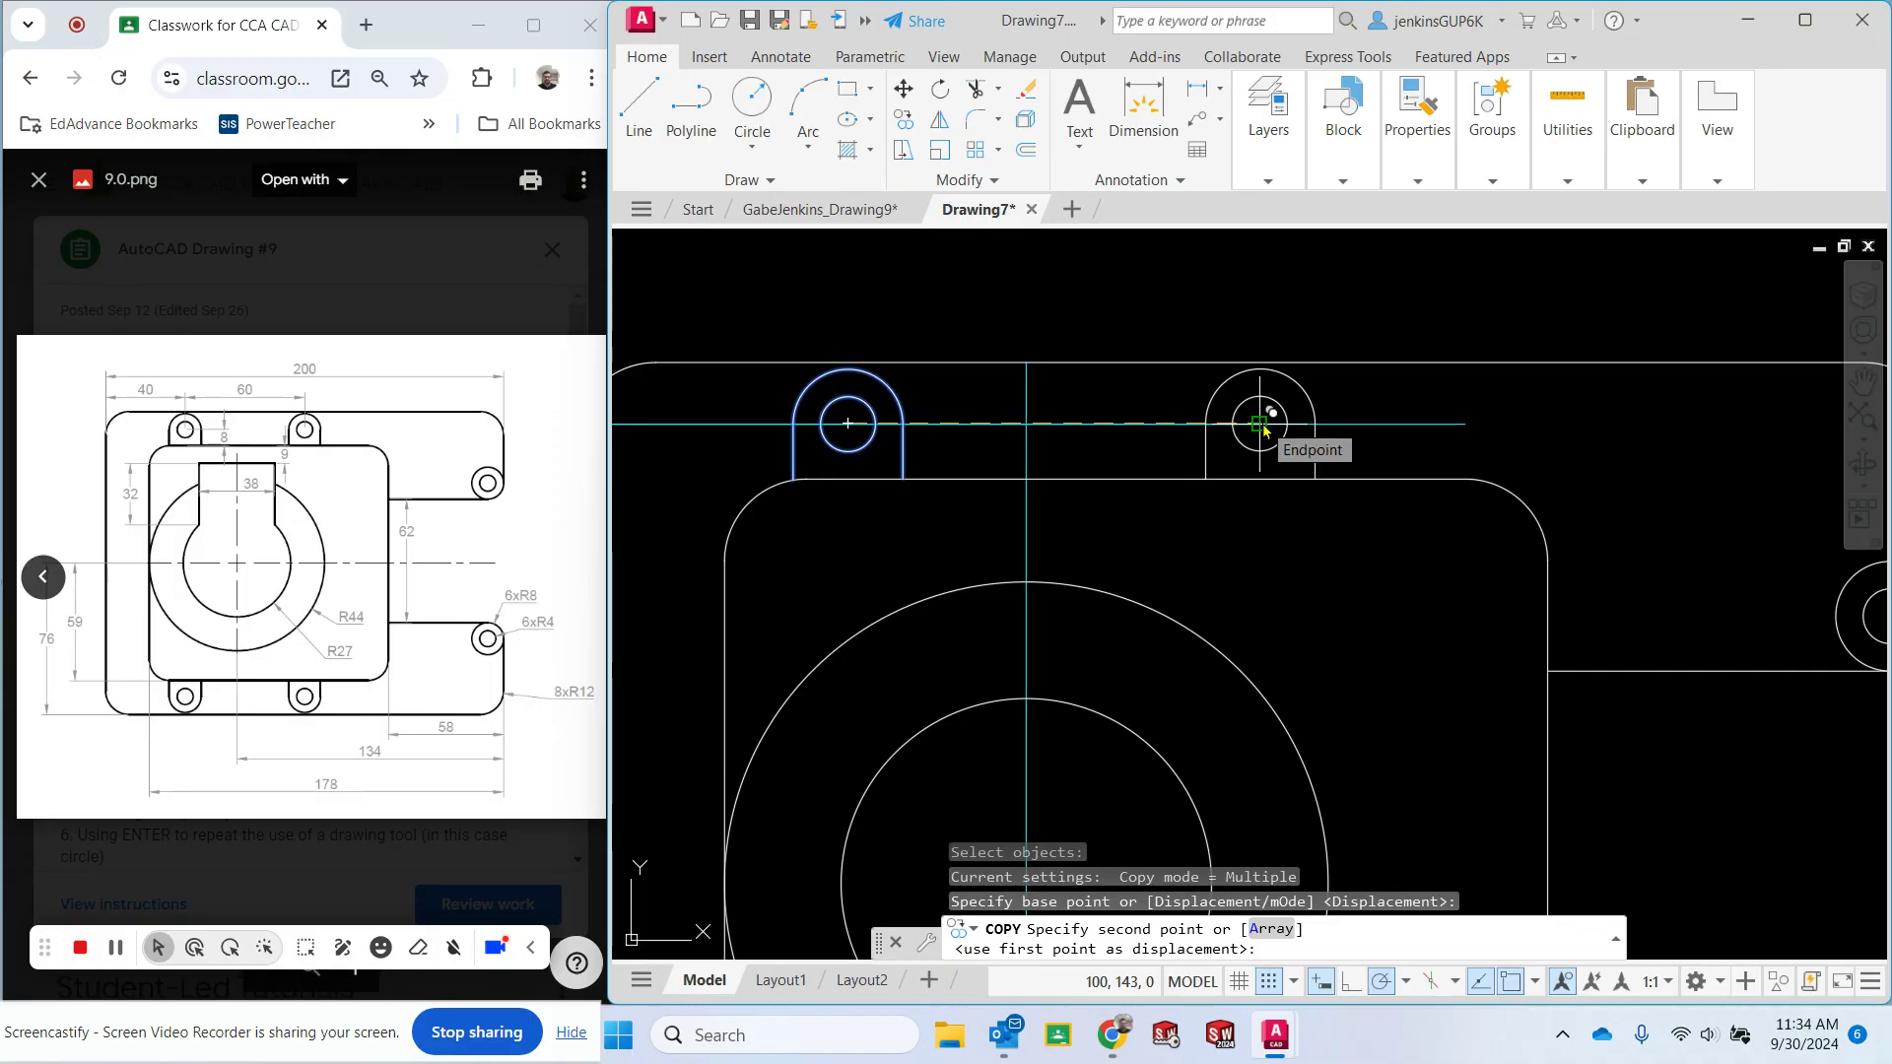
{"action": "left_click", "coordinate": [1262, 426]}
{"action": "key", "text": "Escape"}
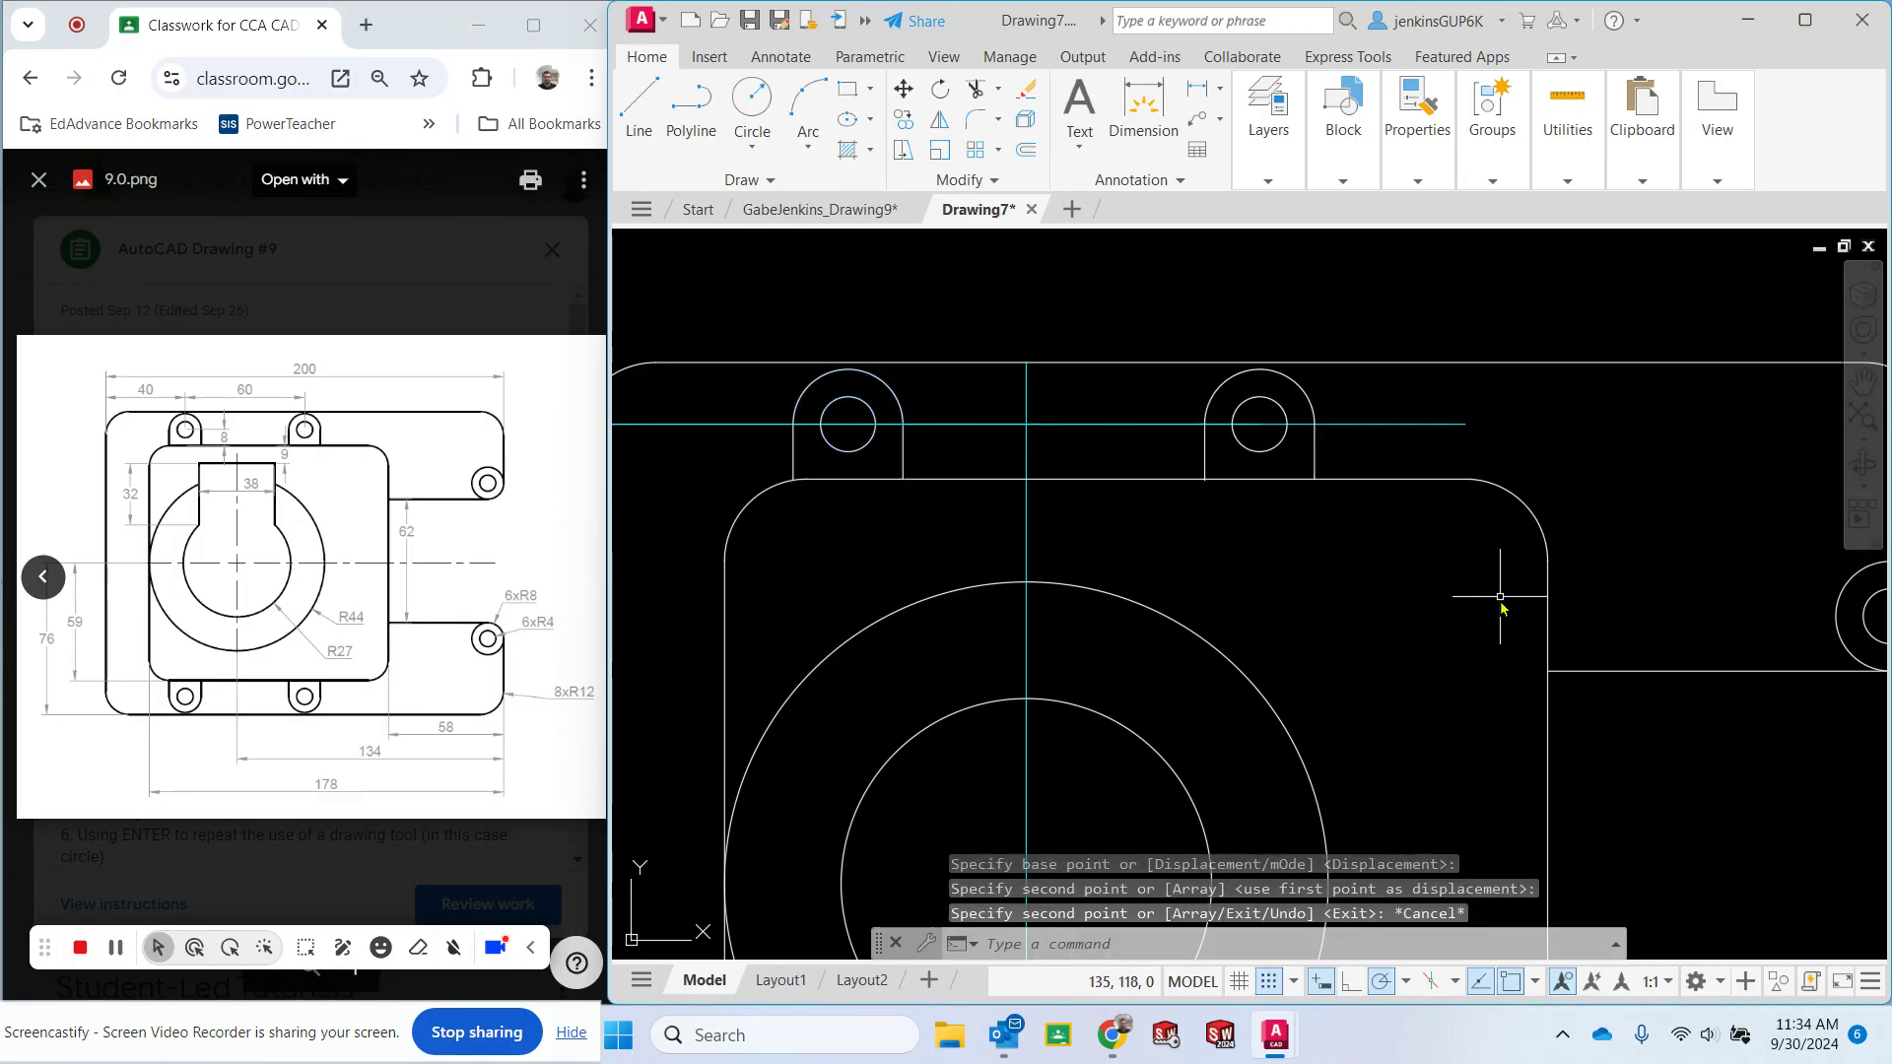
Make layer 0 current and turn off the Construction layer.
{"action": "scroll", "coordinate": [1500, 608], "scroll_direction": "down", "scroll_amount": 5}
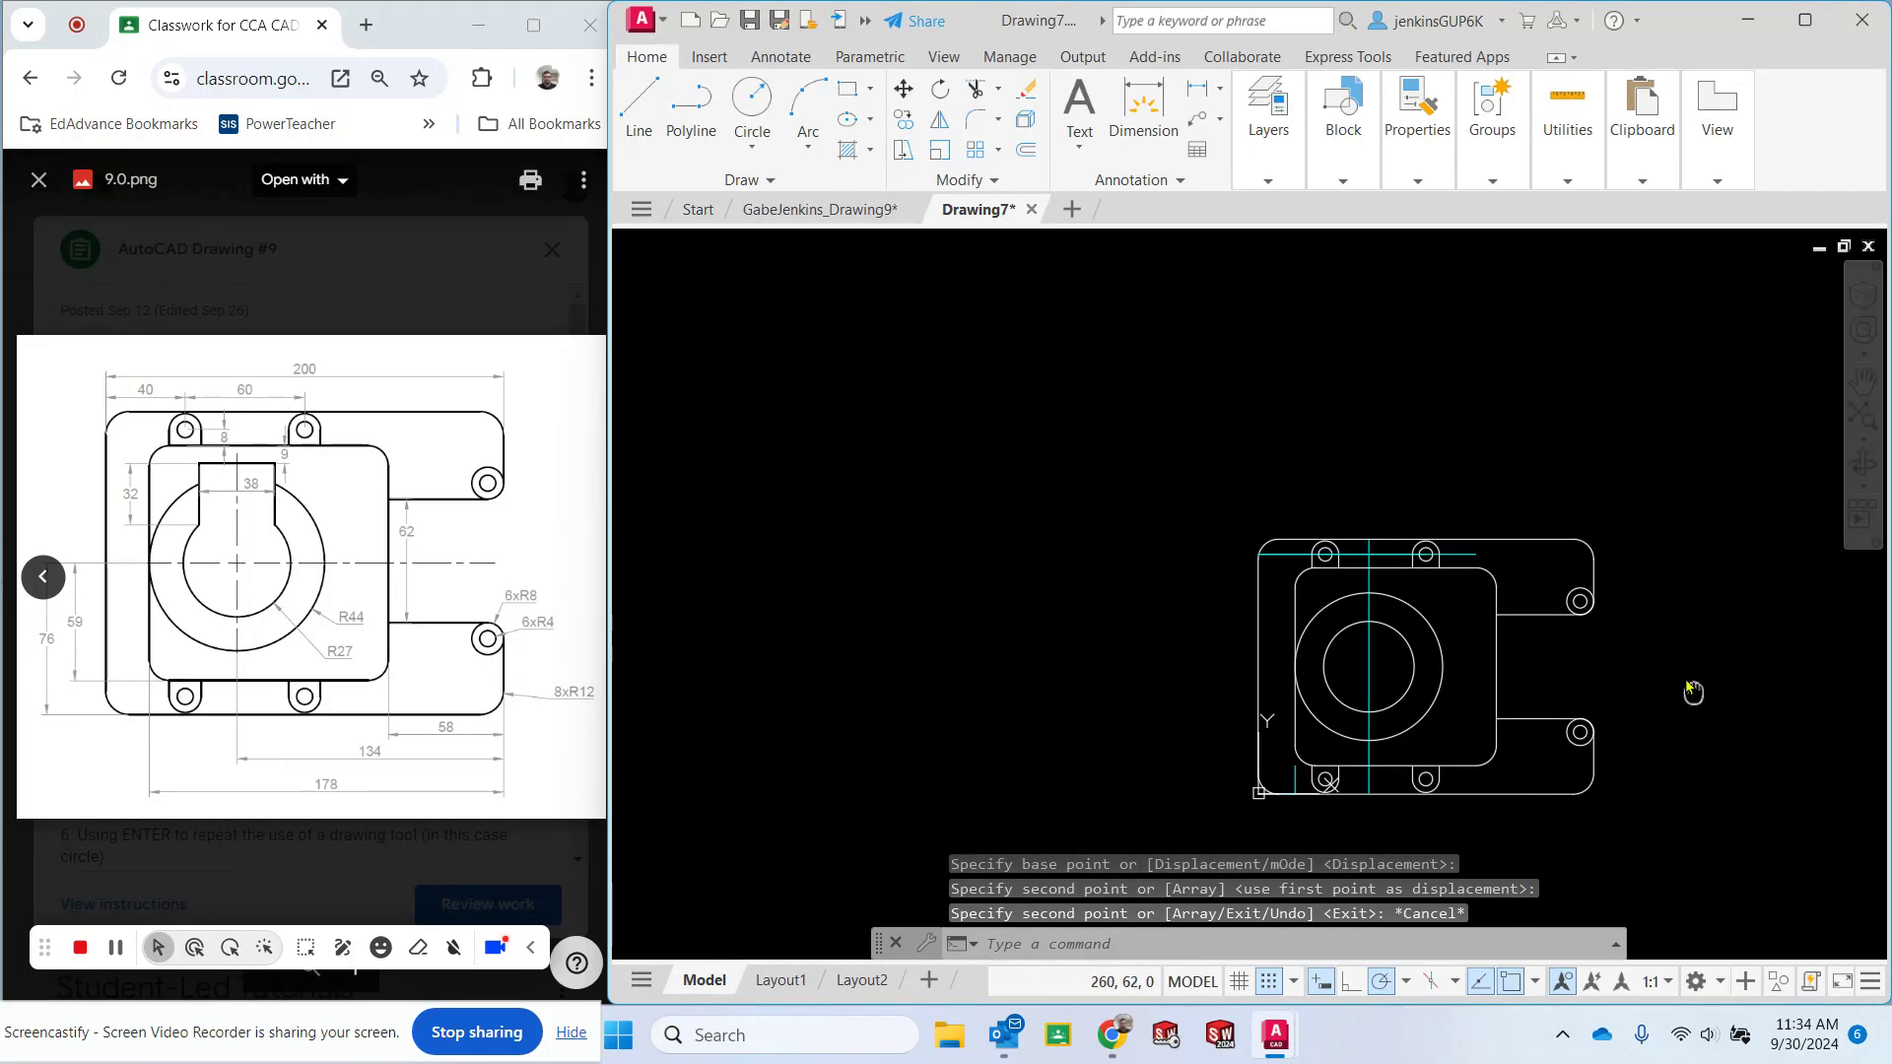
{"action": "mouse_move", "coordinate": [1689, 688]}
{"action": "middle_mouse_down"}
{"action": "mouse_move", "coordinate": [1384, 514]}
{"action": "mouse_move", "coordinate": [1351, 515]}
{"action": "middle_mouse_up"}
{"action": "scroll", "coordinate": [1290, 513], "scroll_direction": "up", "scroll_amount": 2}
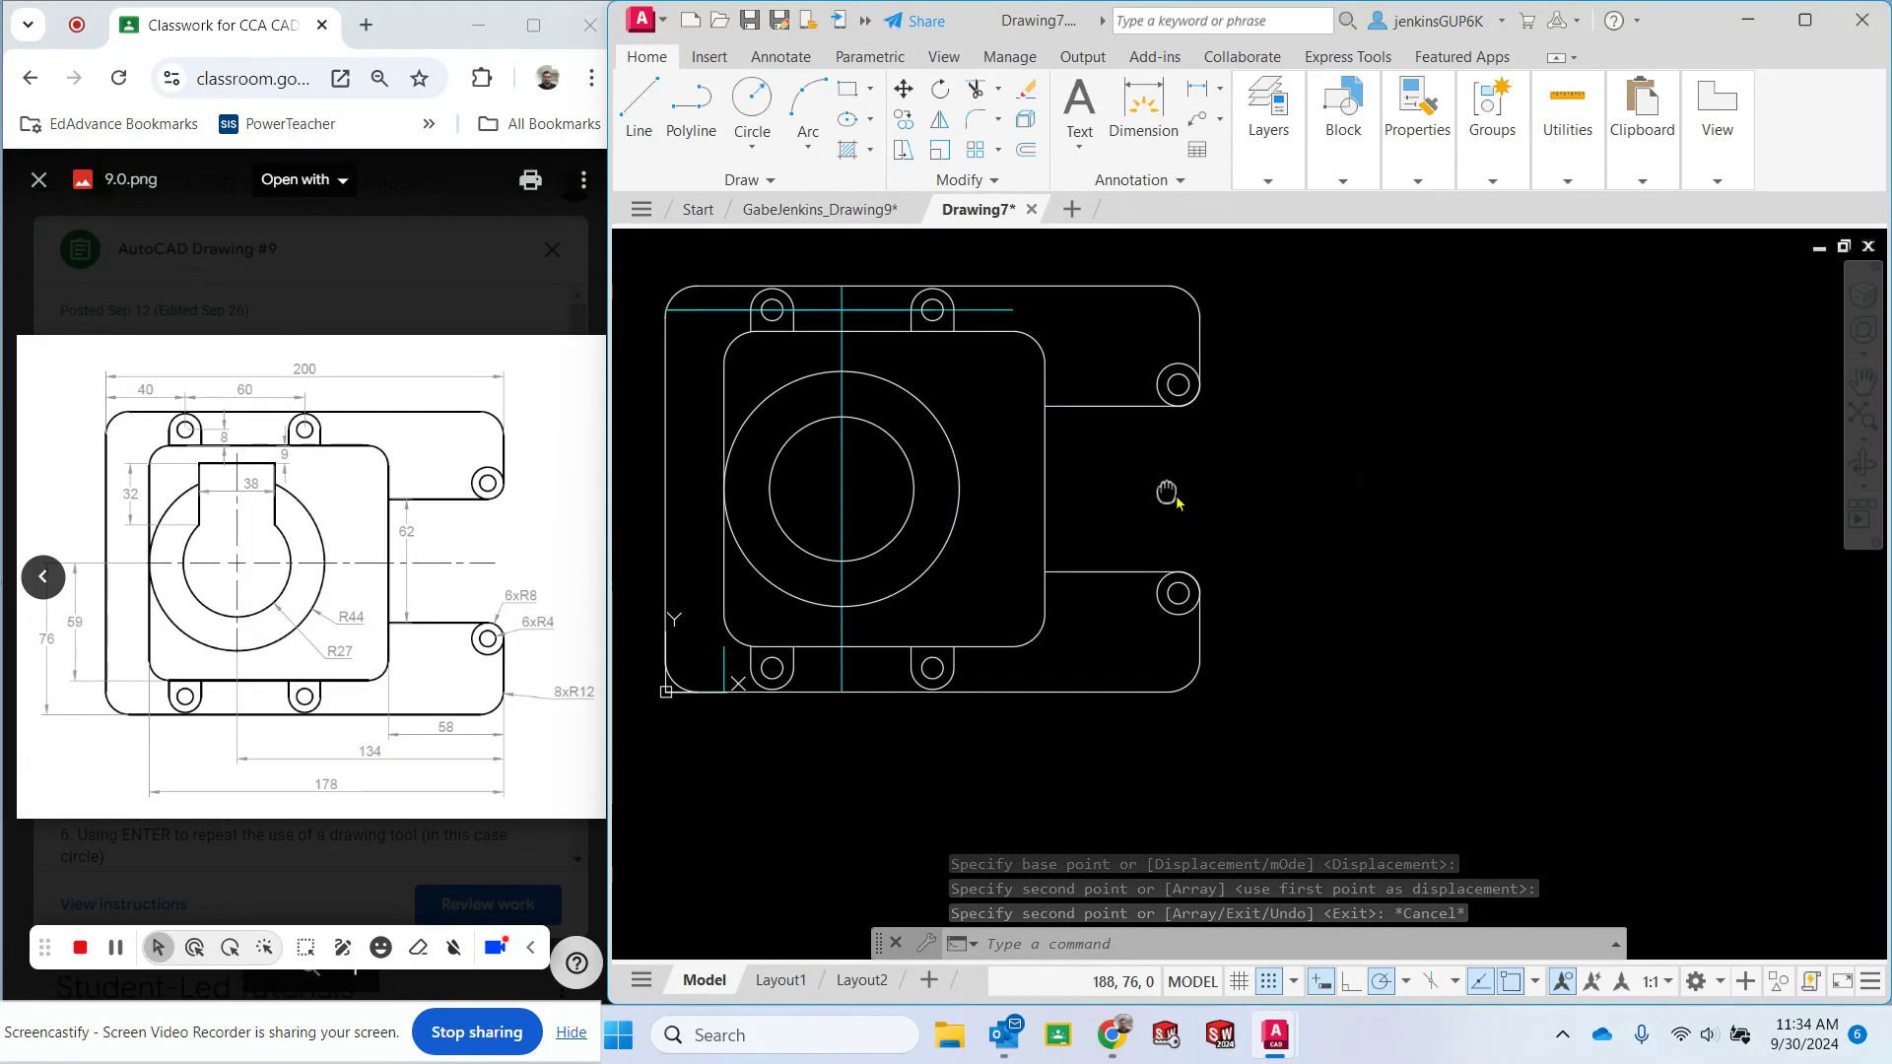
{"action": "middle_click_drag", "start_coordinate": [1175, 493], "coordinate": [1351, 562]}
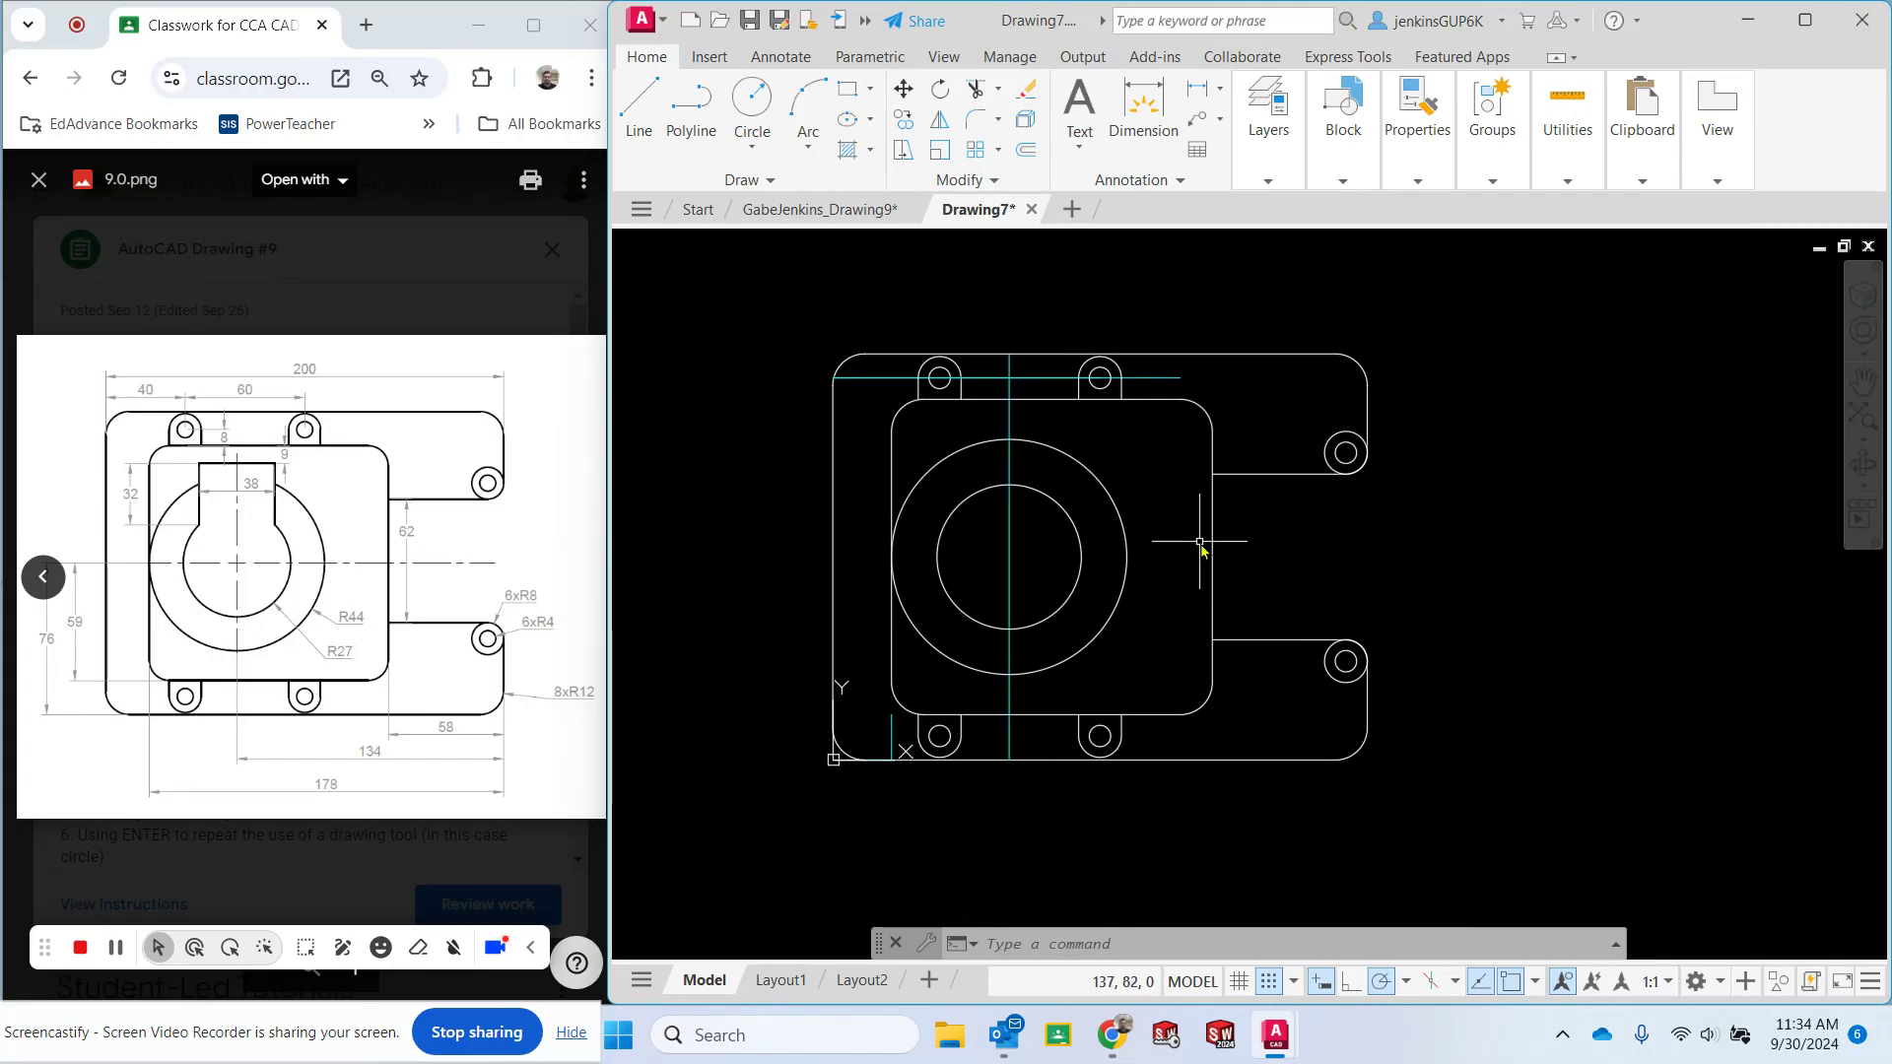
{"action": "left_click", "coordinate": [1260, 109]}
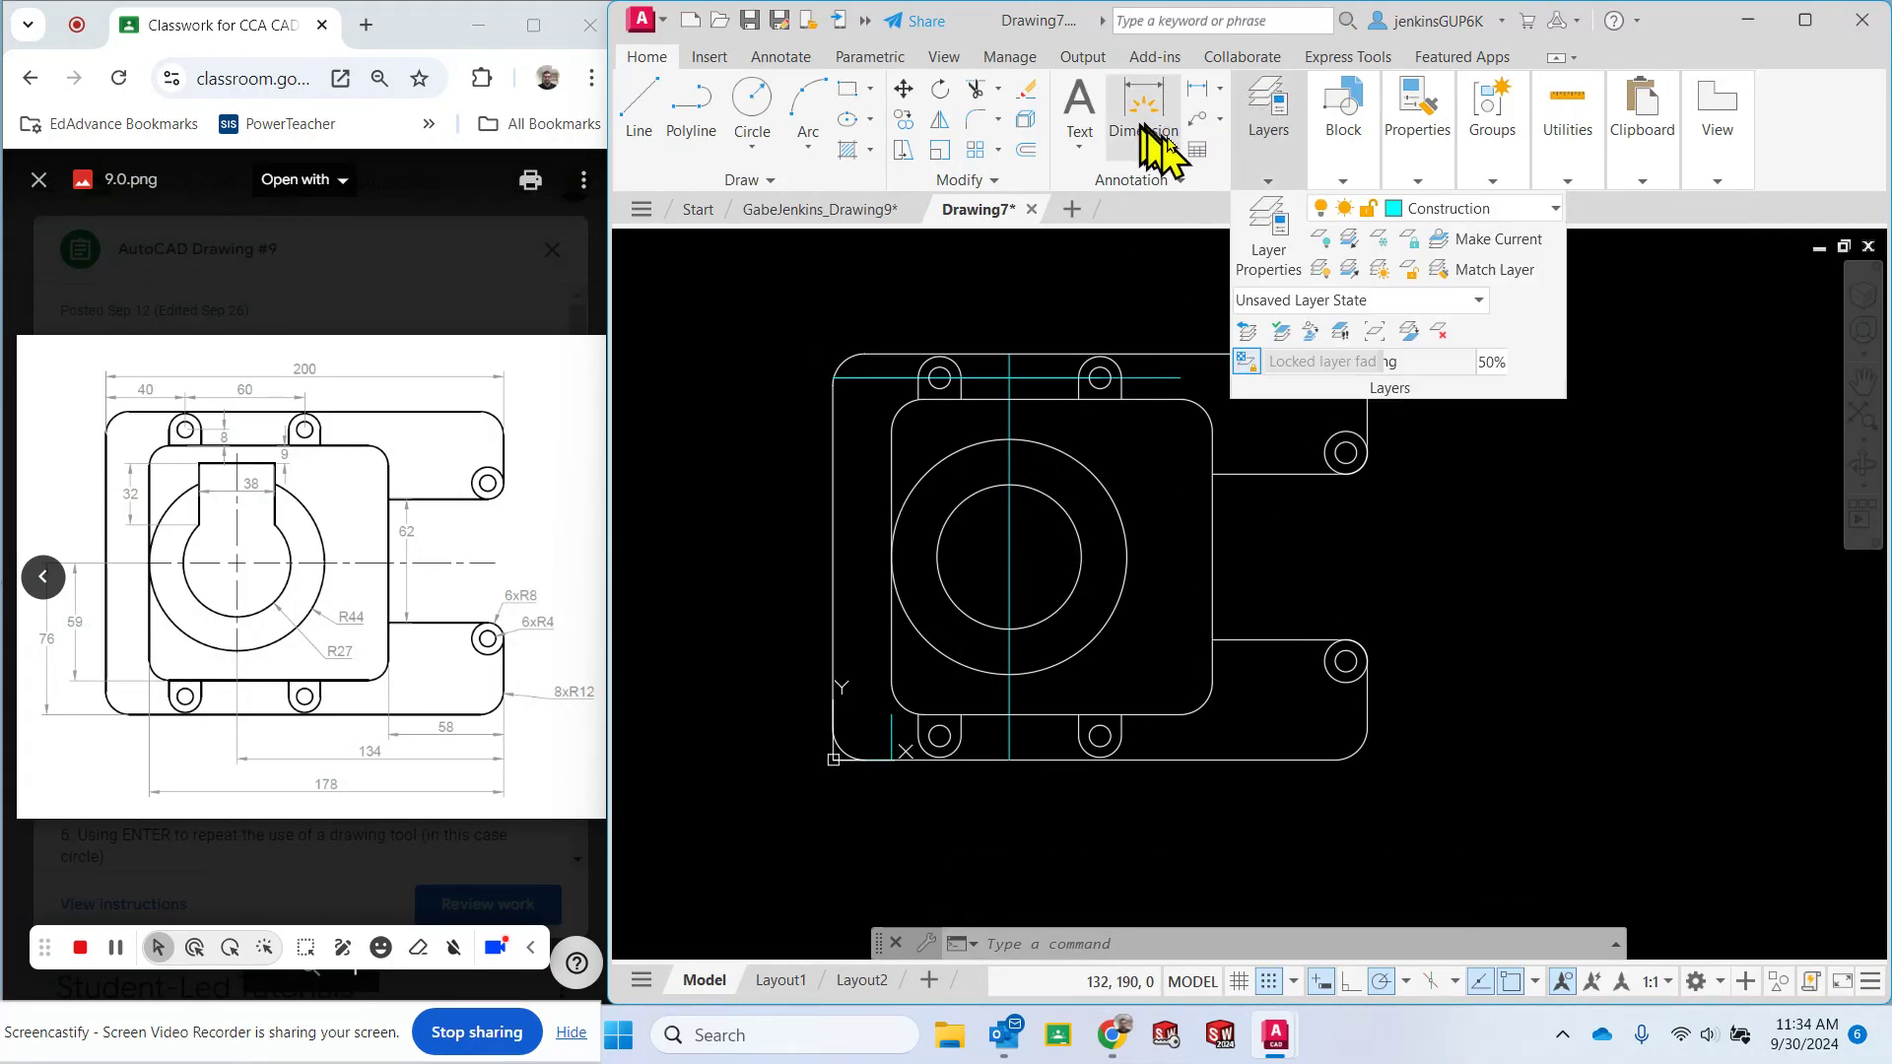
{"action": "left_click", "coordinate": [1281, 168]}
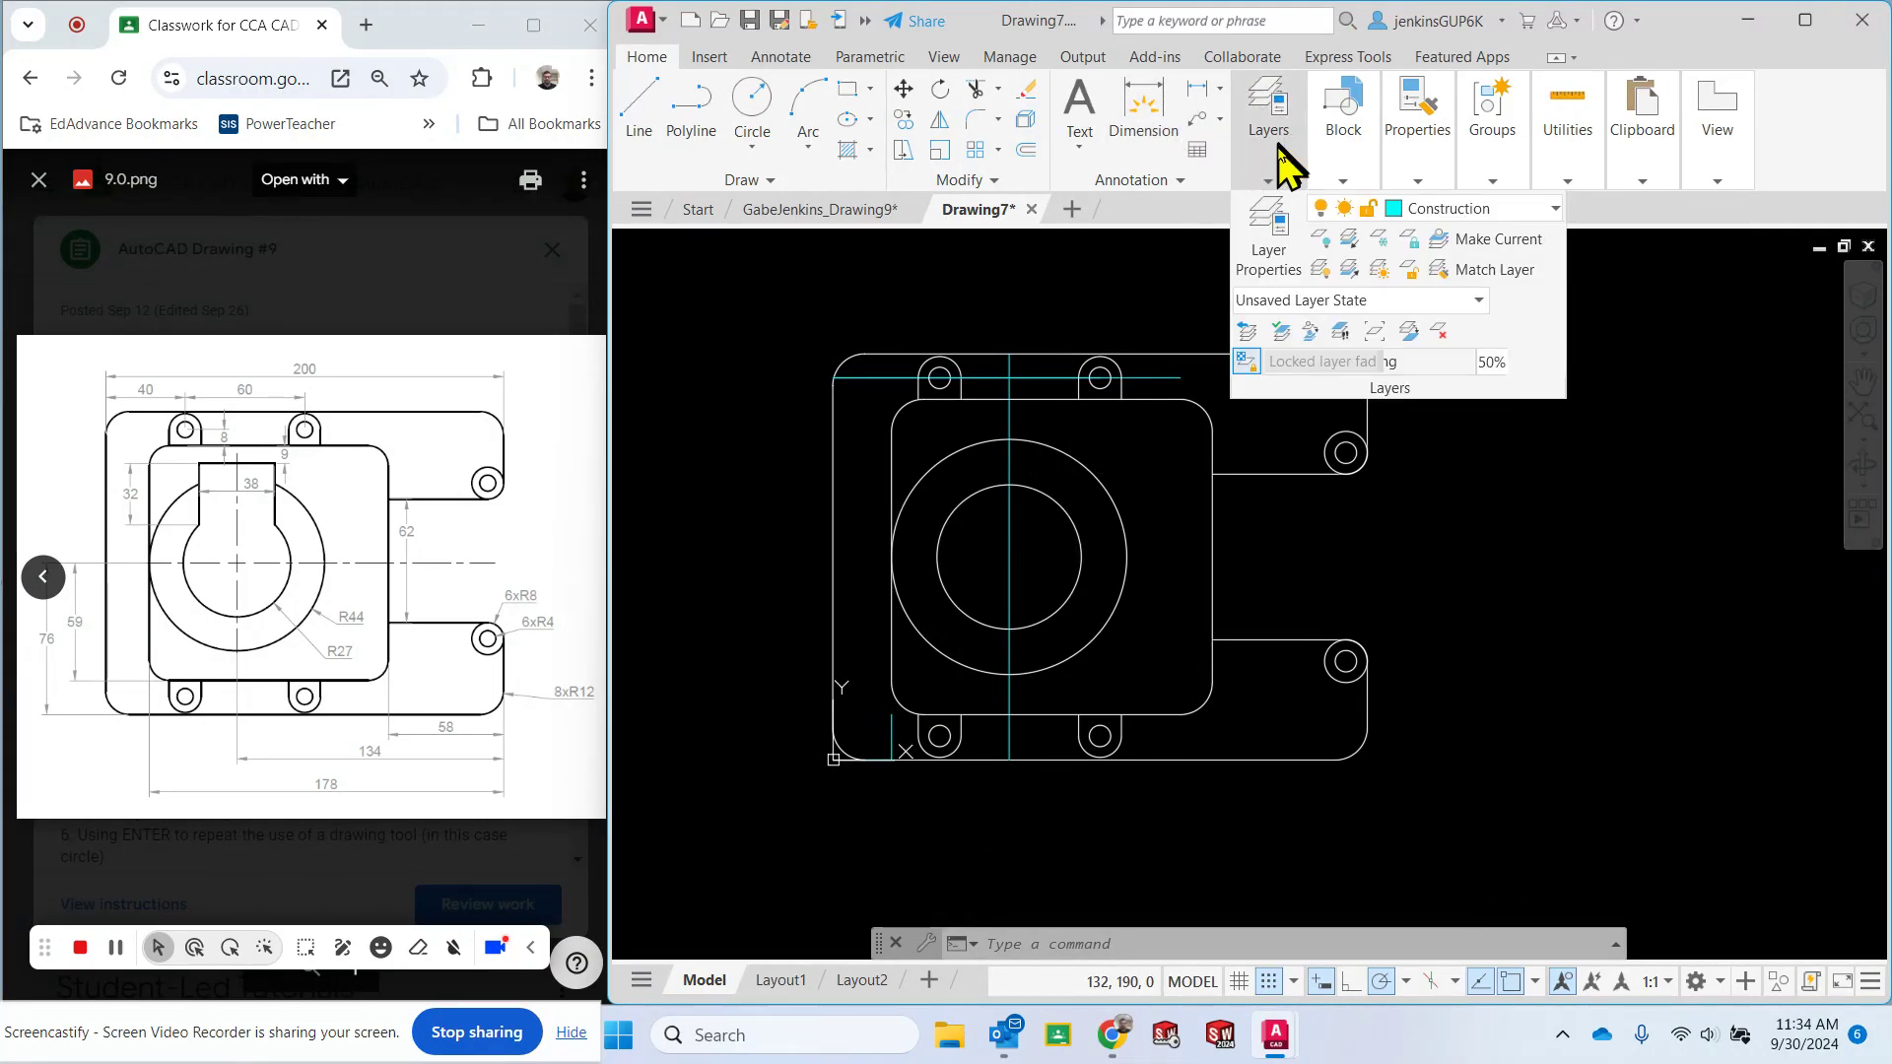
{"action": "left_click", "coordinate": [1469, 209]}
{"action": "left_click", "coordinate": [1429, 240]}
{"action": "left_click", "coordinate": [1441, 209]}
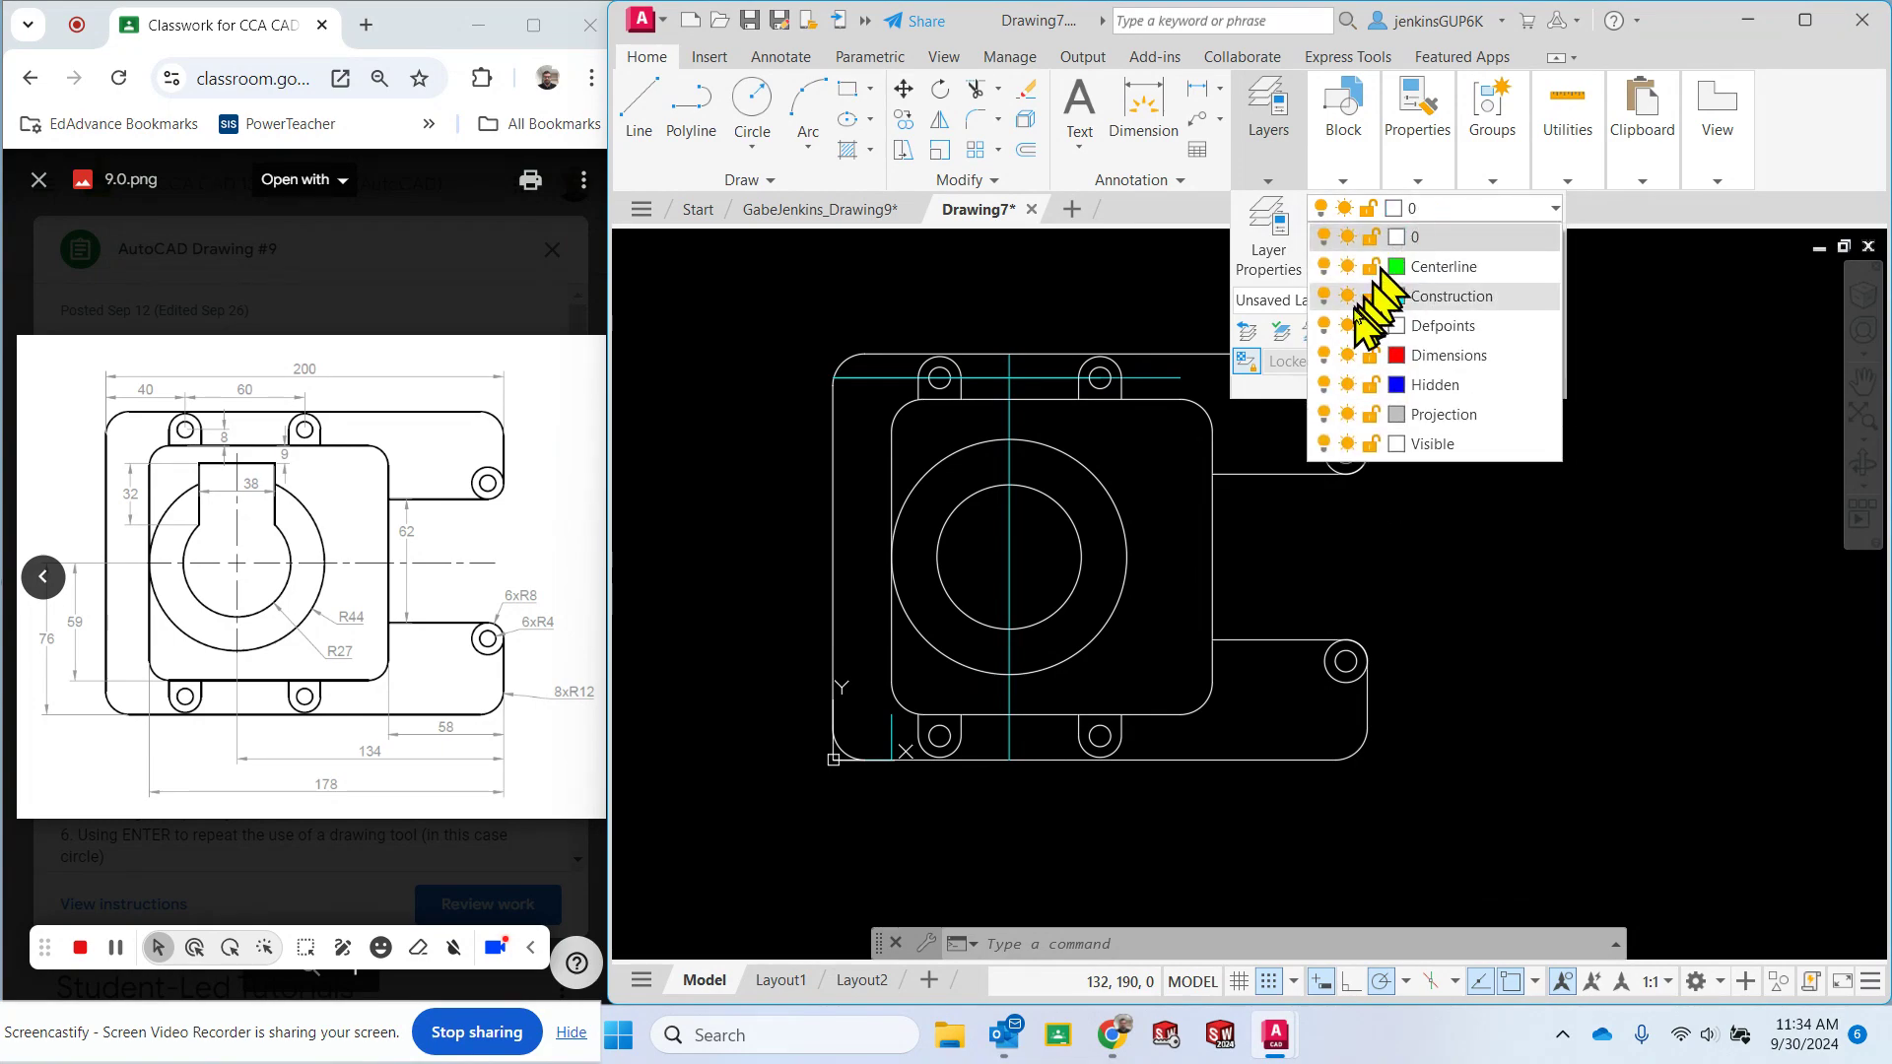
{"action": "left_click", "coordinate": [1324, 295]}
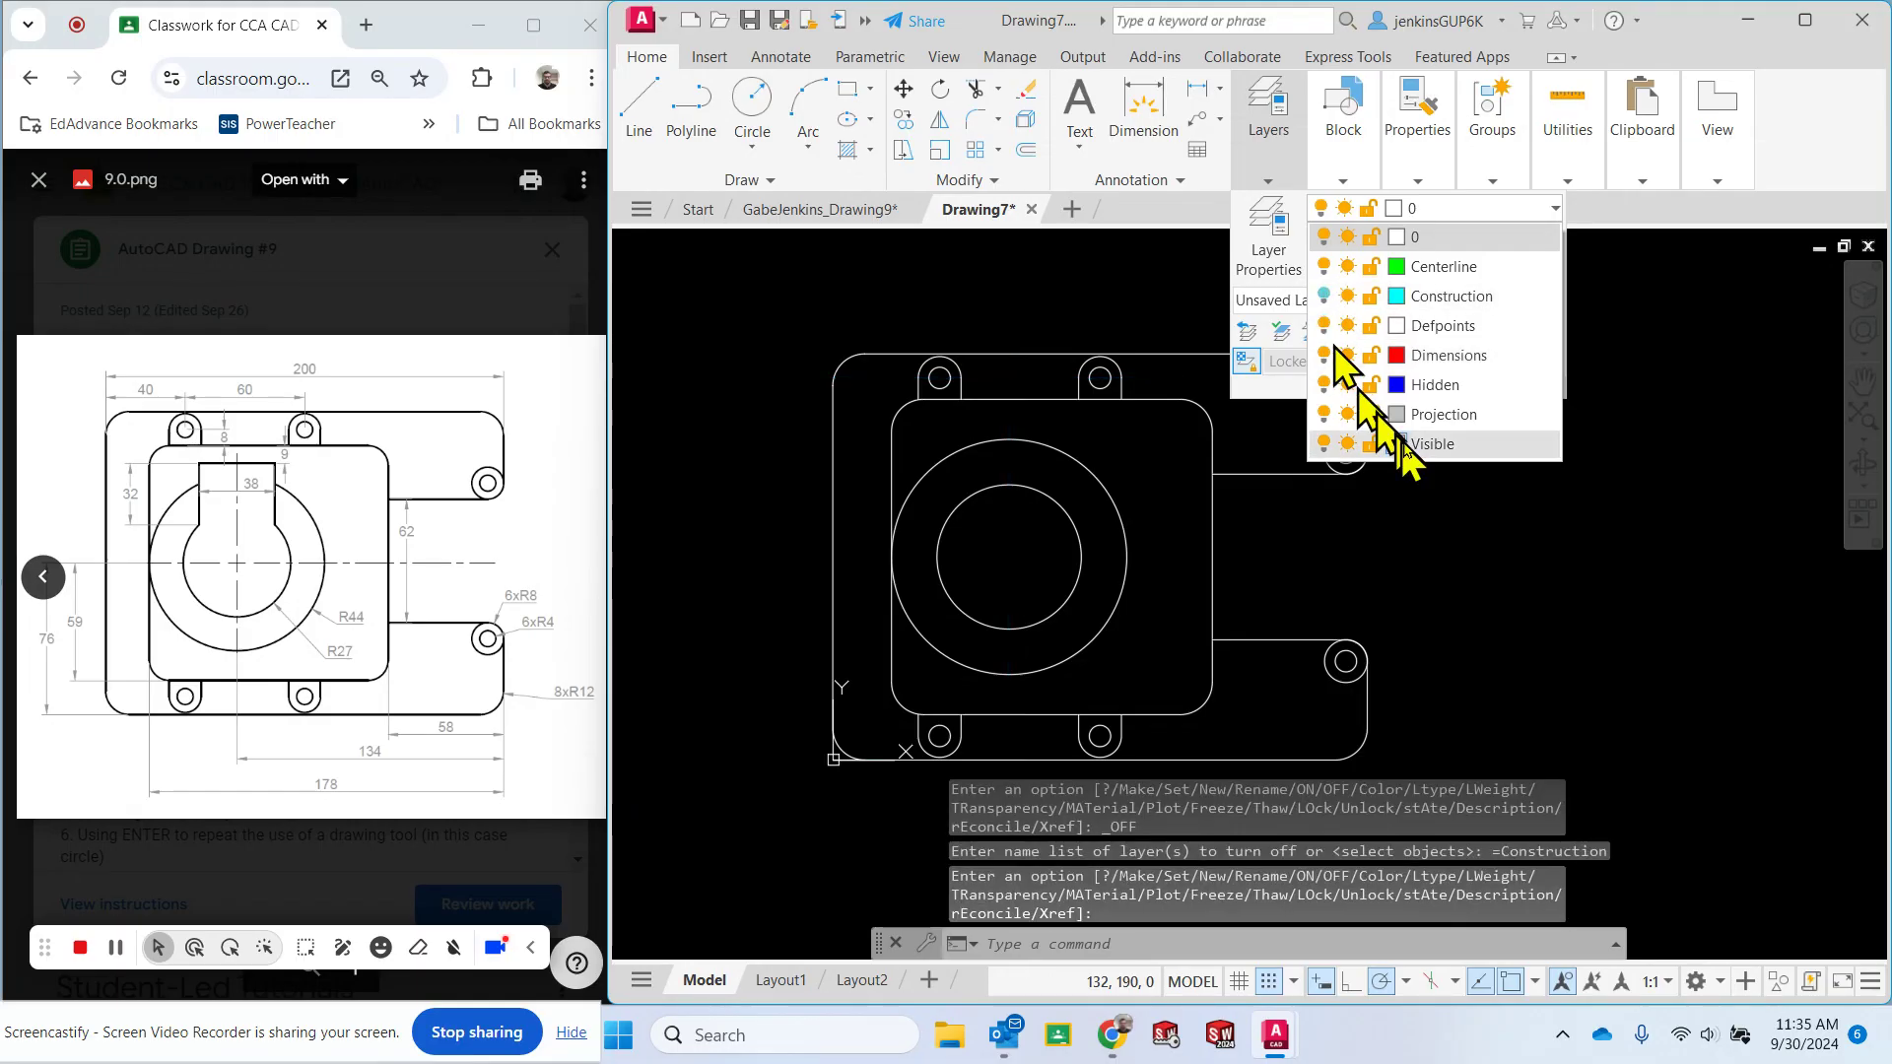
{"action": "left_click", "coordinate": [1601, 568]}
{"action": "left_click", "coordinate": [1589, 575]}
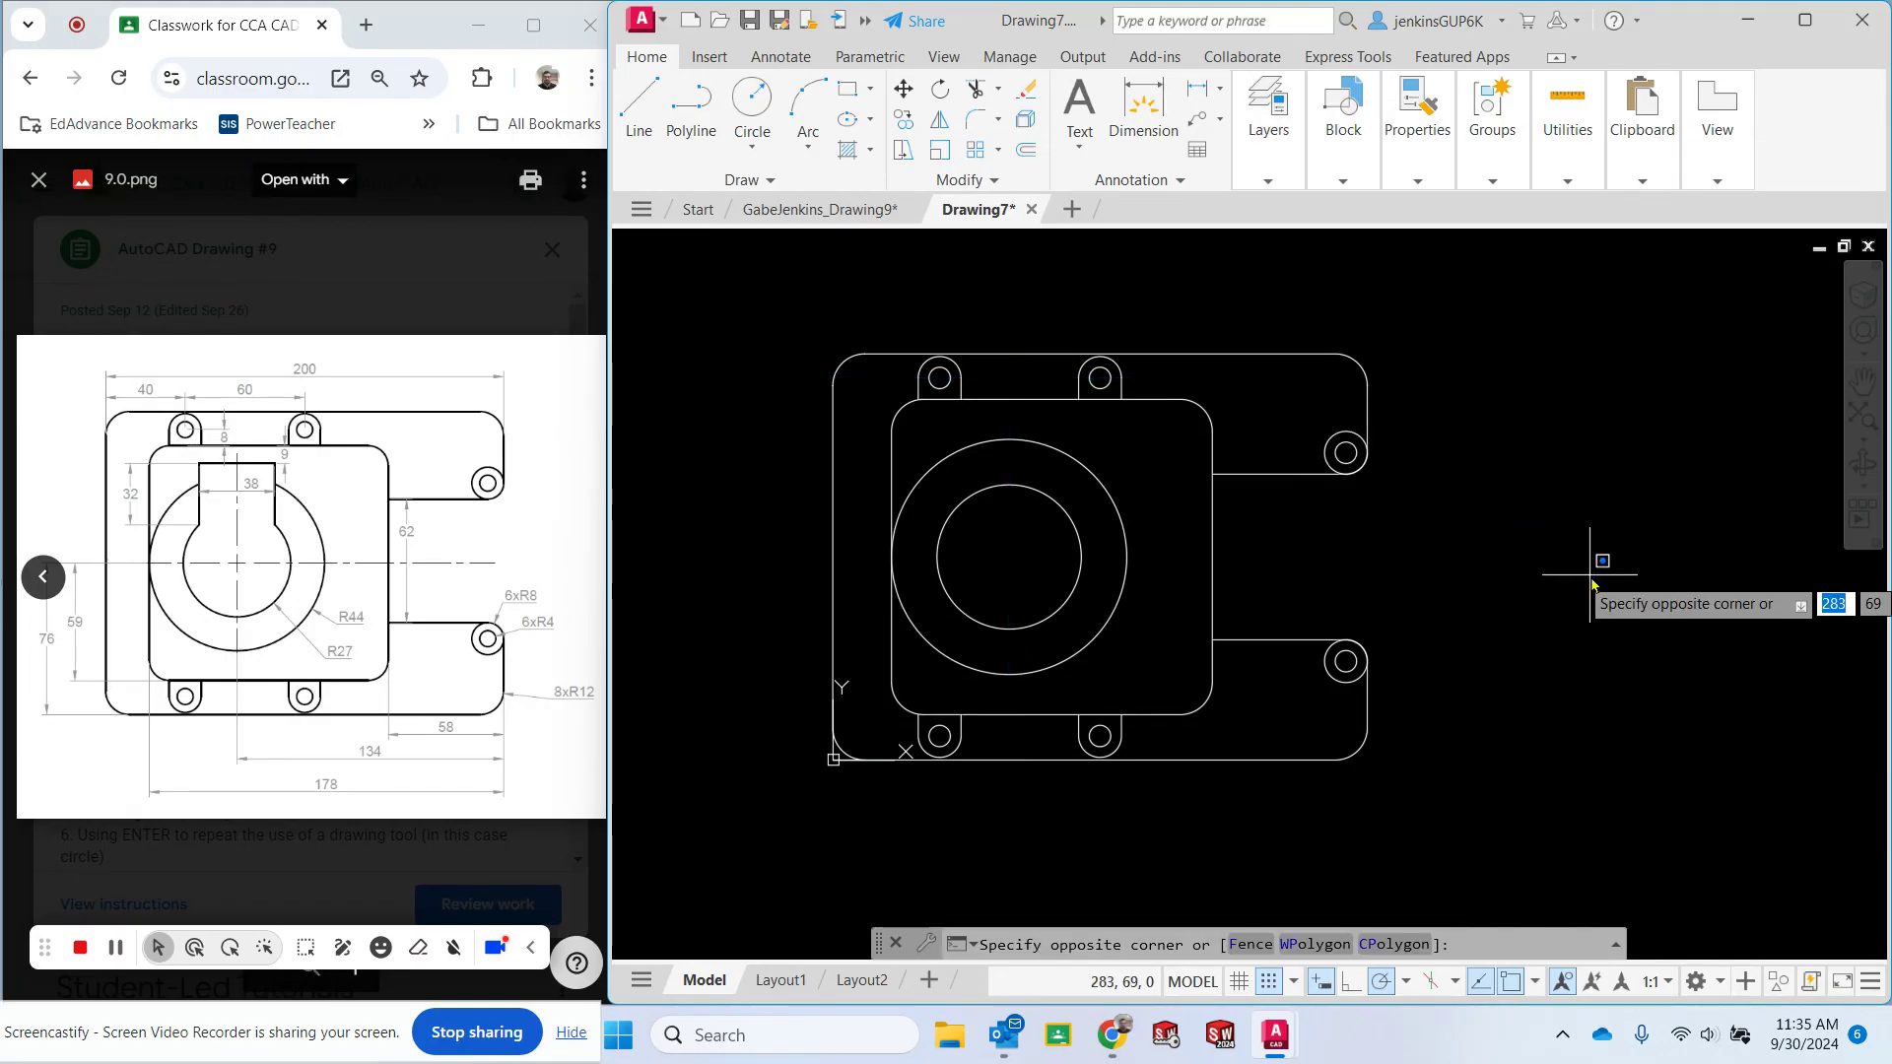
{"action": "left_click", "coordinate": [1647, 406]}
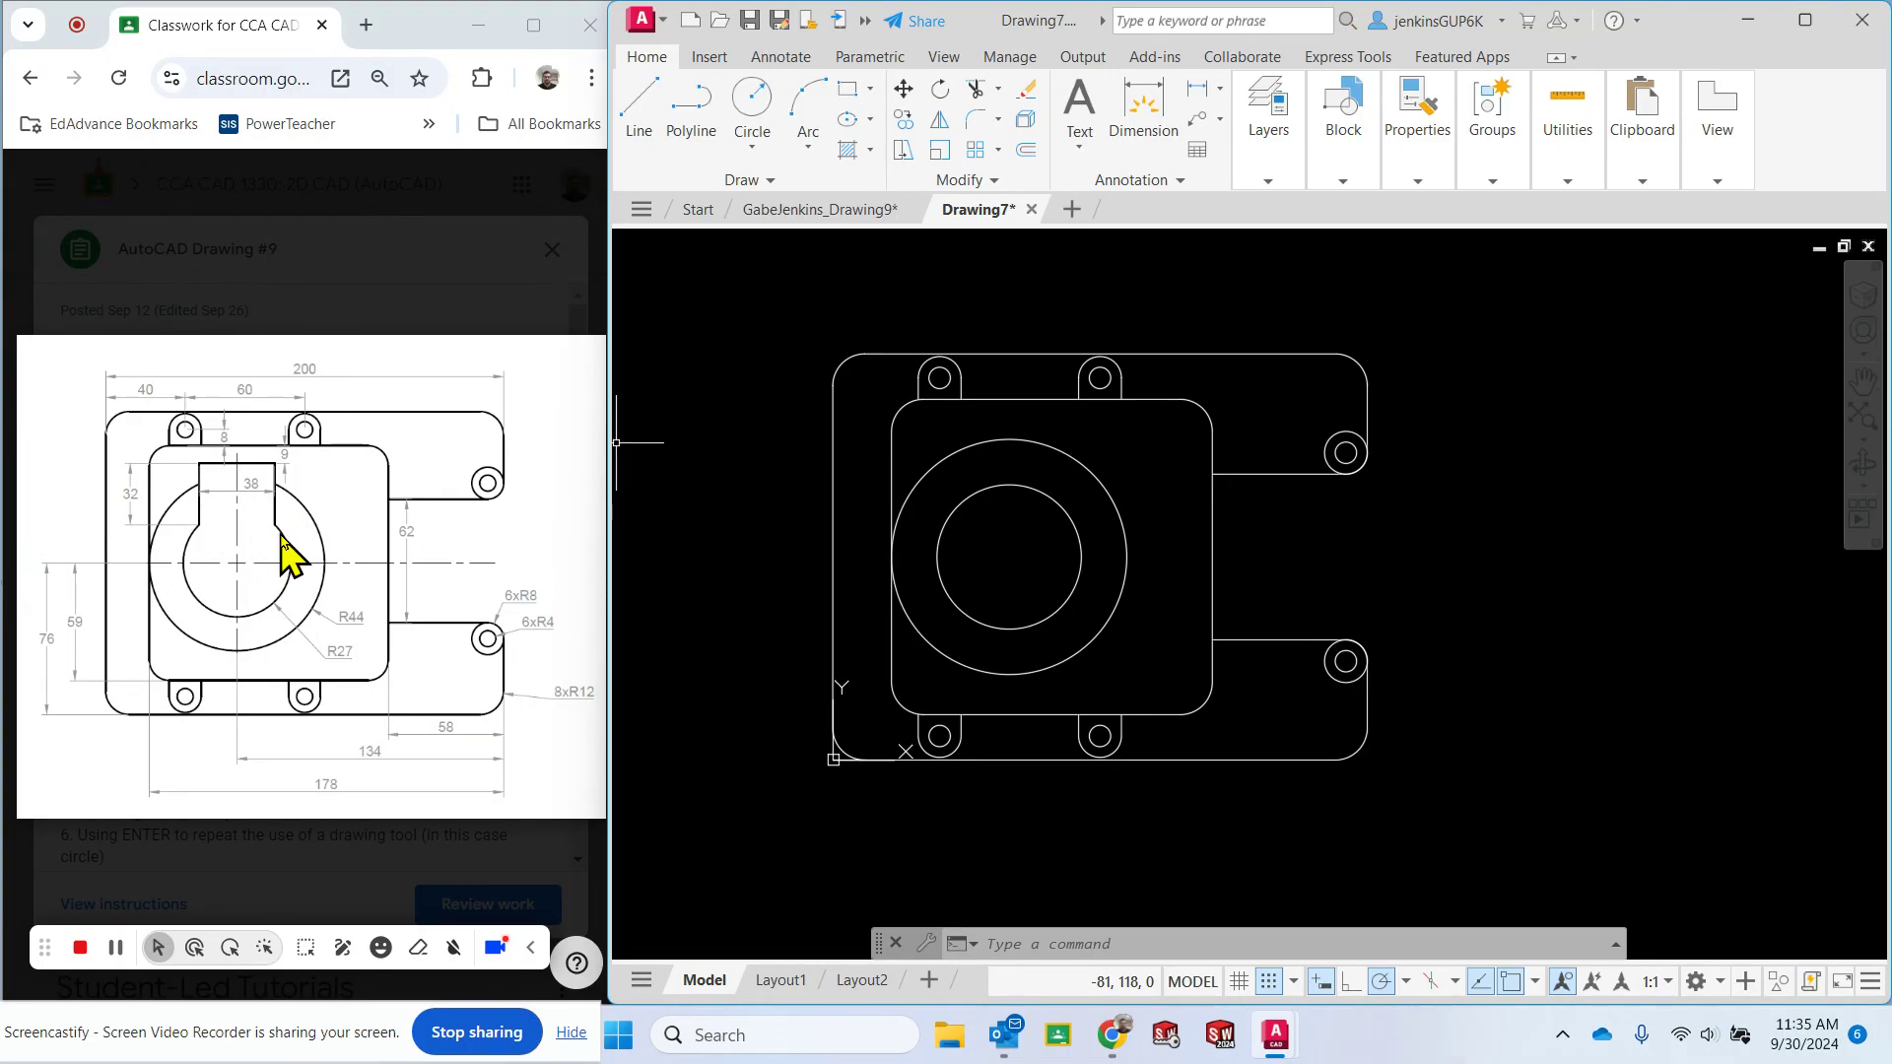
On the Visible layer, draw a rectangle 38 wide and 32 high in the empty space right of the plate.
{"action": "left_click", "coordinate": [648, 129]}
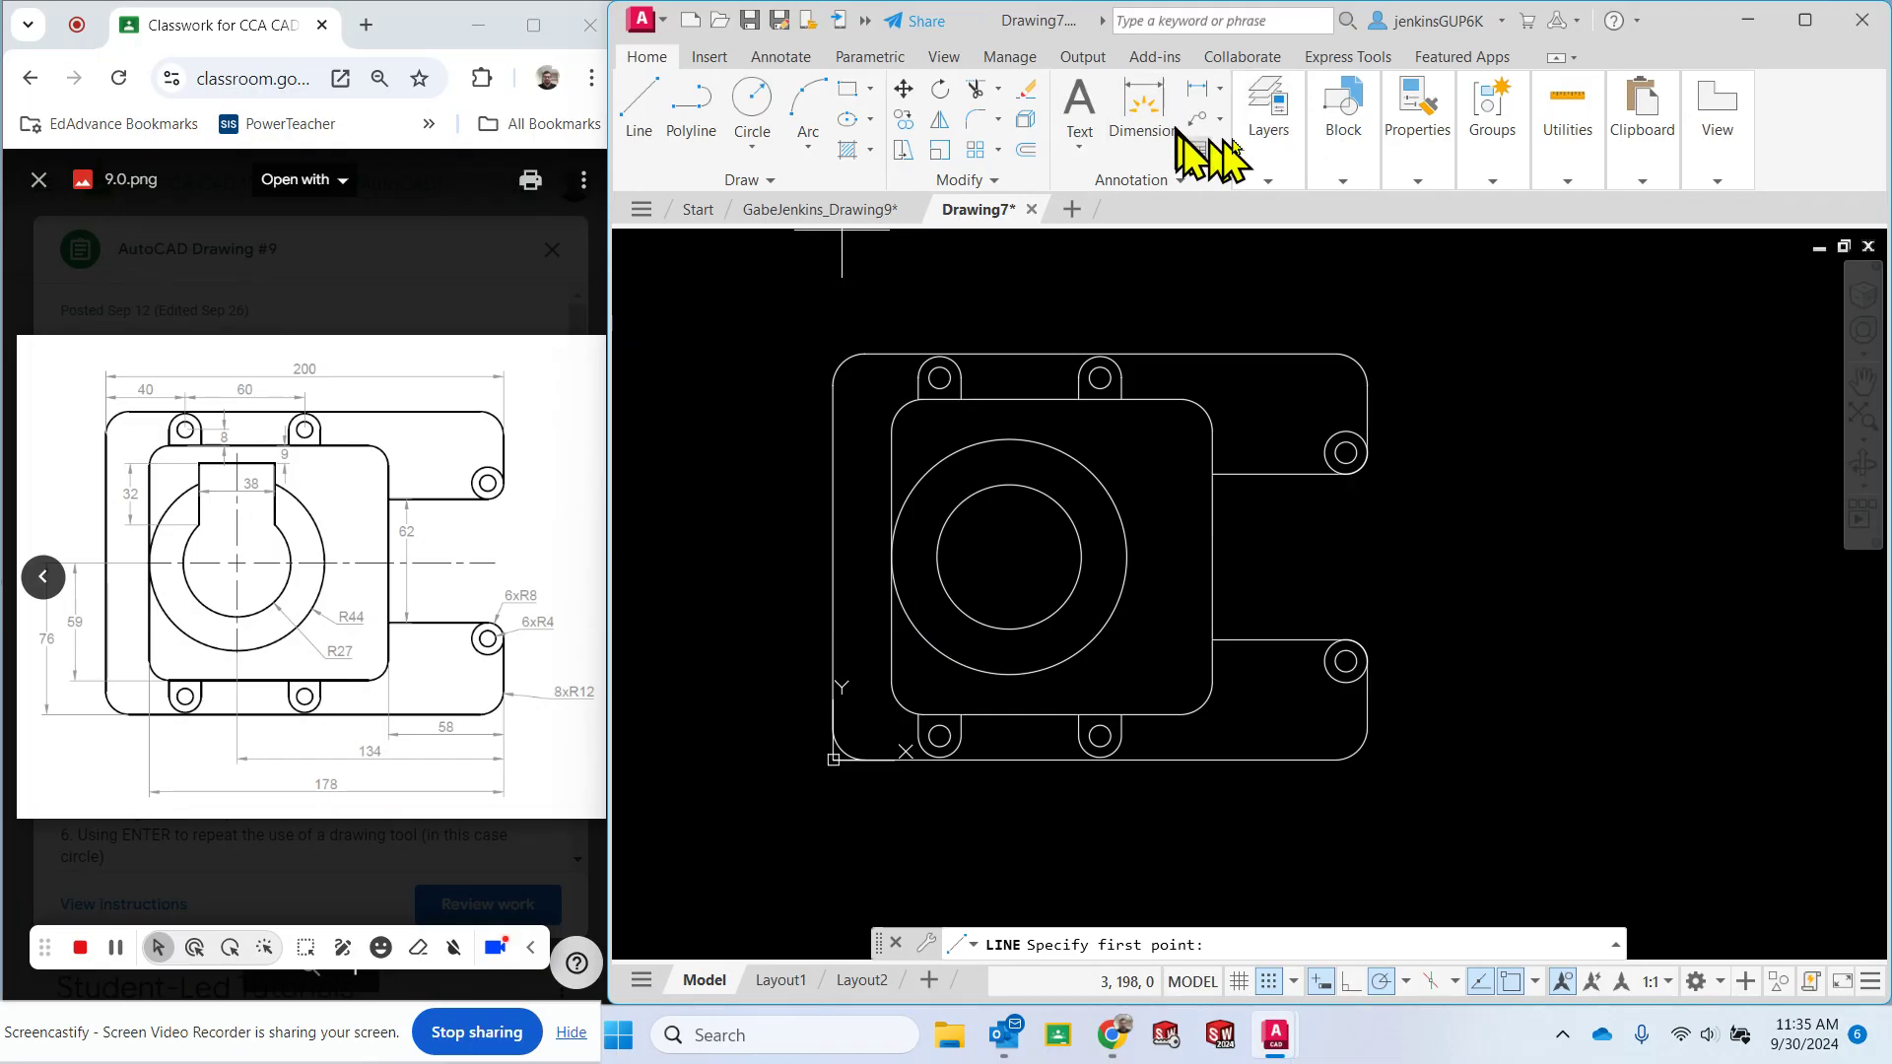
{"action": "mouse_move", "coordinate": [1291, 157]}
{"action": "left_click", "coordinate": [1459, 209]}
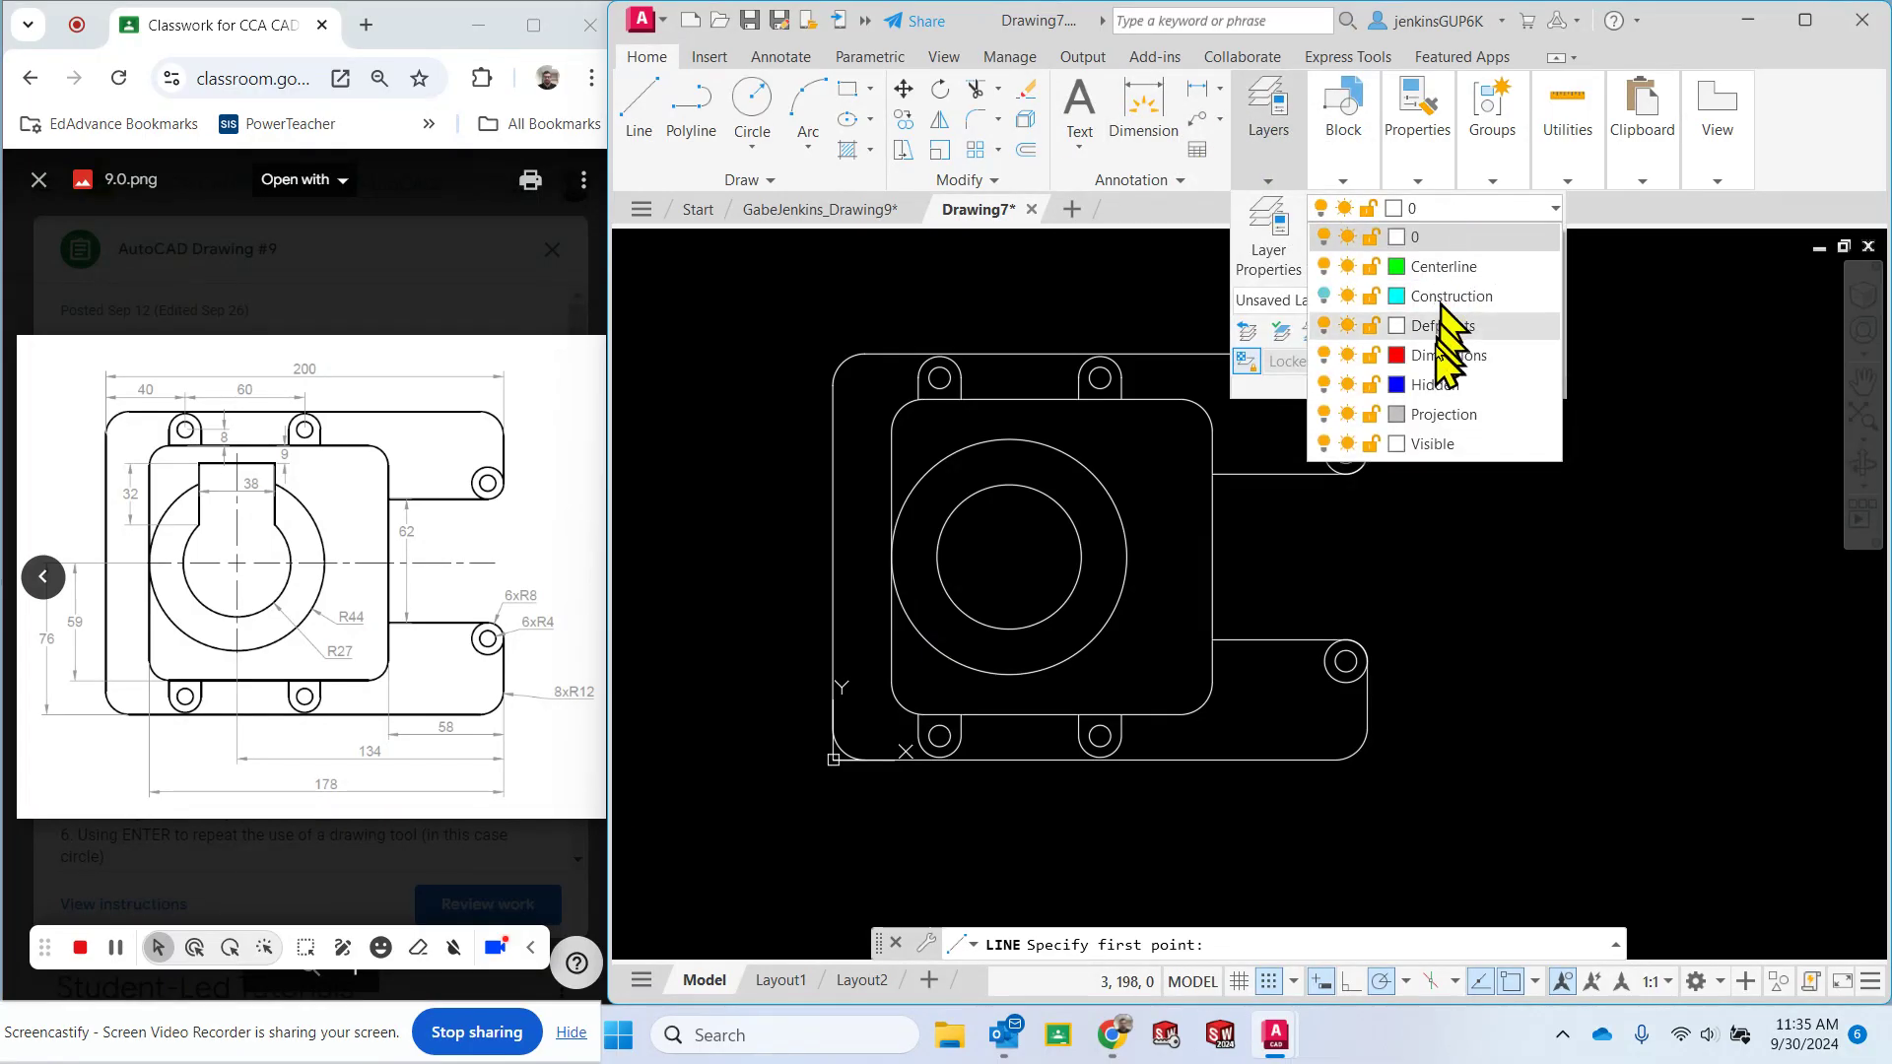
{"action": "left_click", "coordinate": [1431, 445]}
{"action": "left_click", "coordinate": [847, 89]}
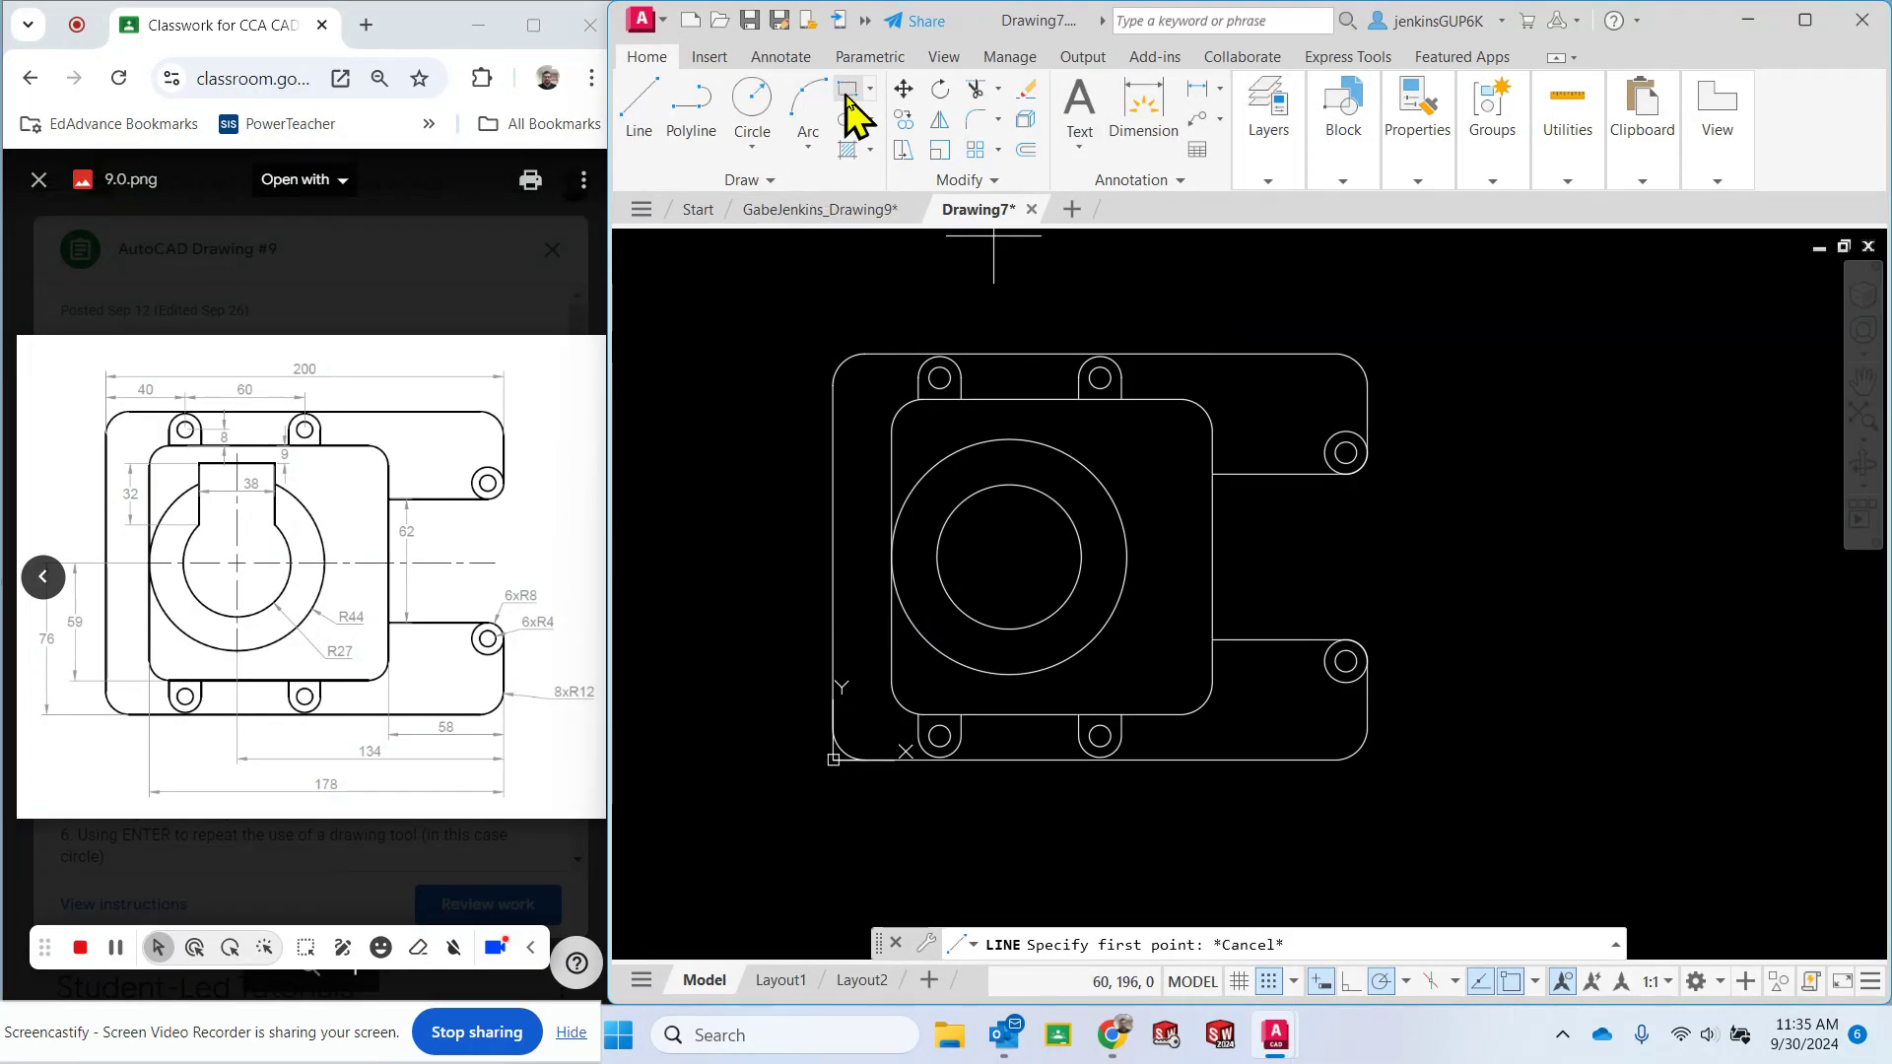
{"action": "left_click", "coordinate": [1533, 525]}
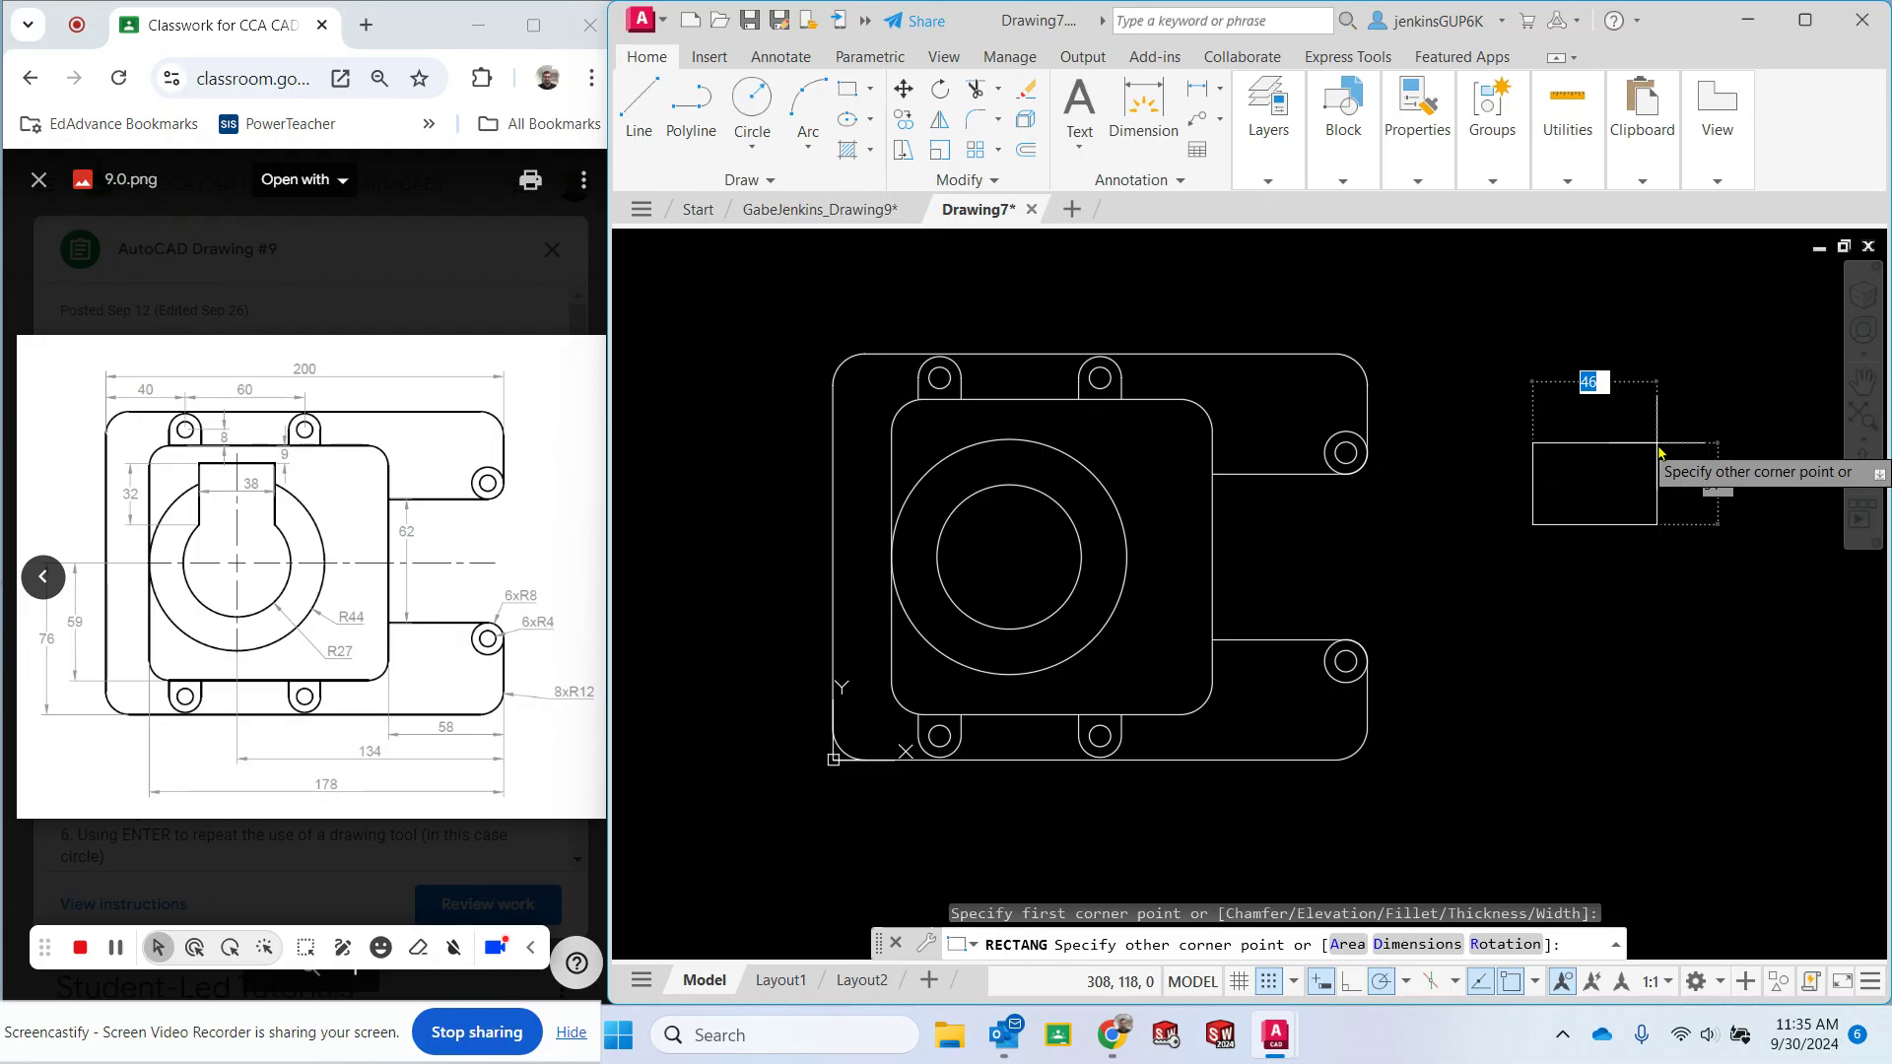
{"action": "type", "text": "38"}
{"action": "key", "text": "Tab"}
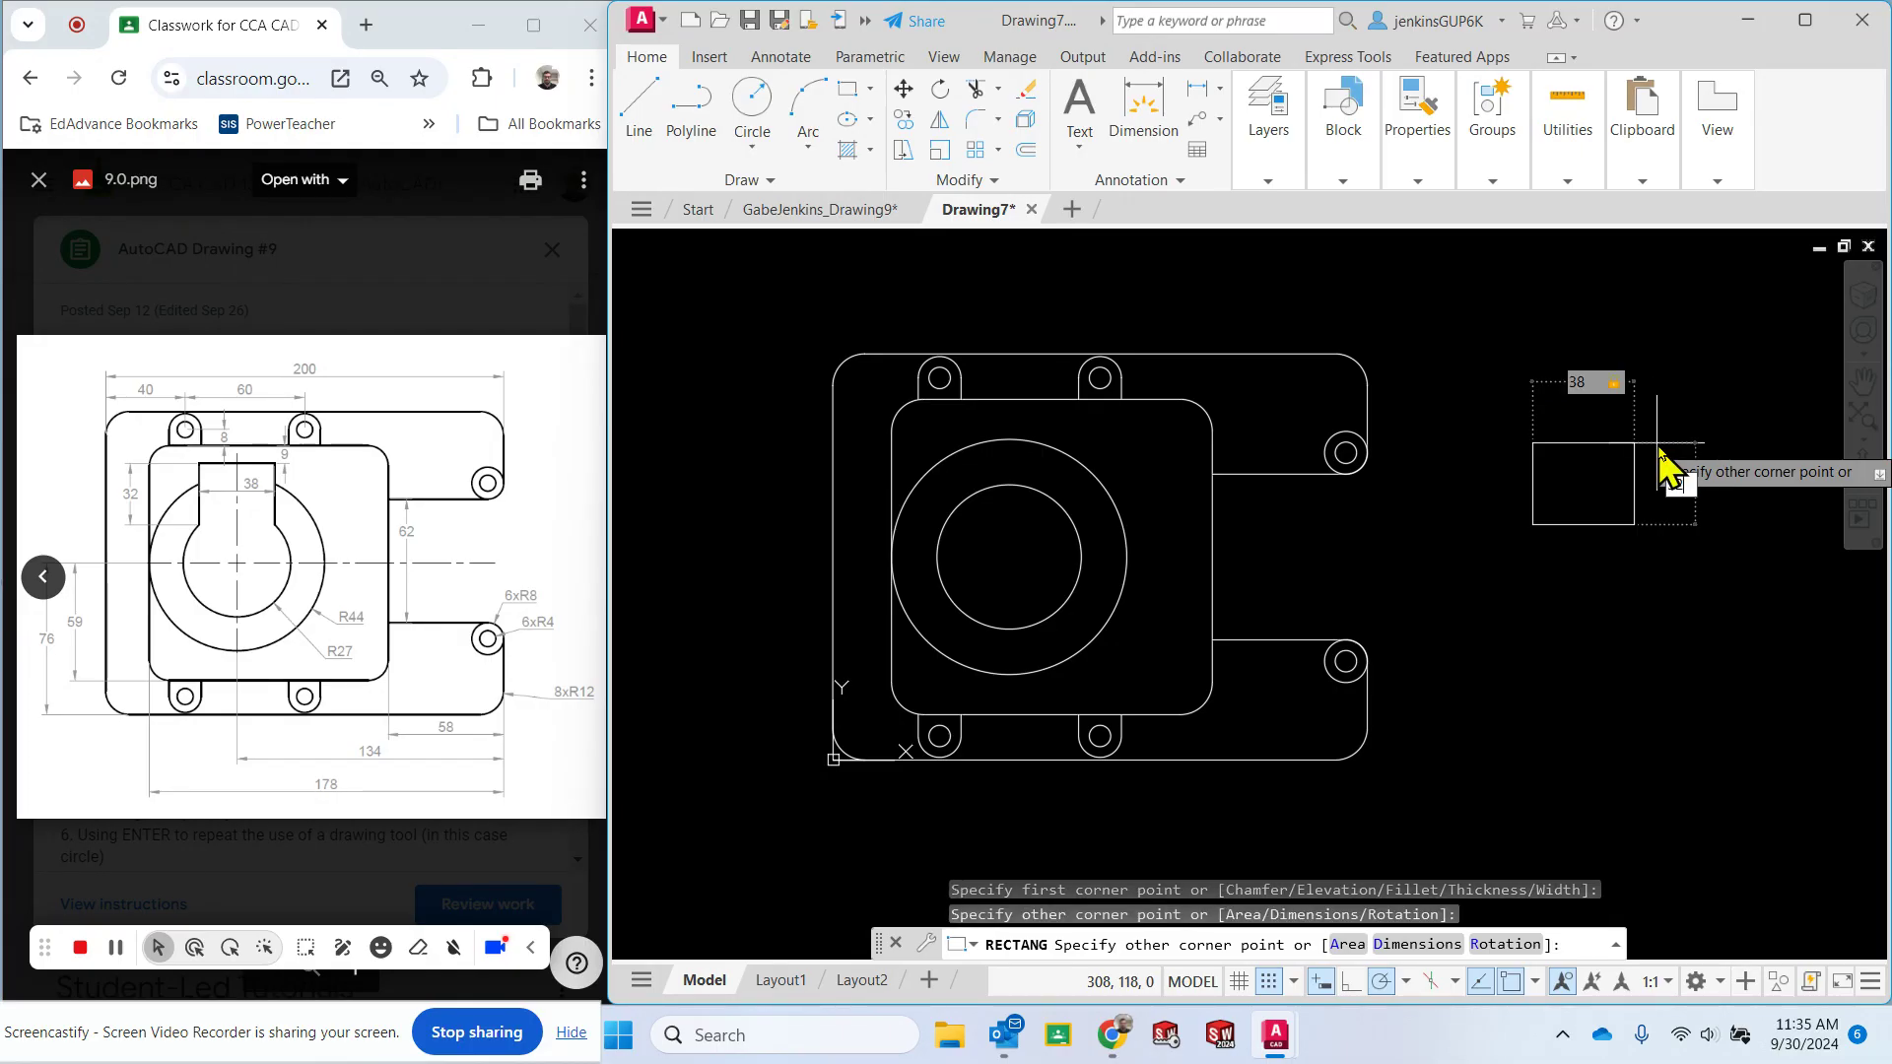
{"action": "type", "text": "32"}
{"action": "key", "text": "Return"}
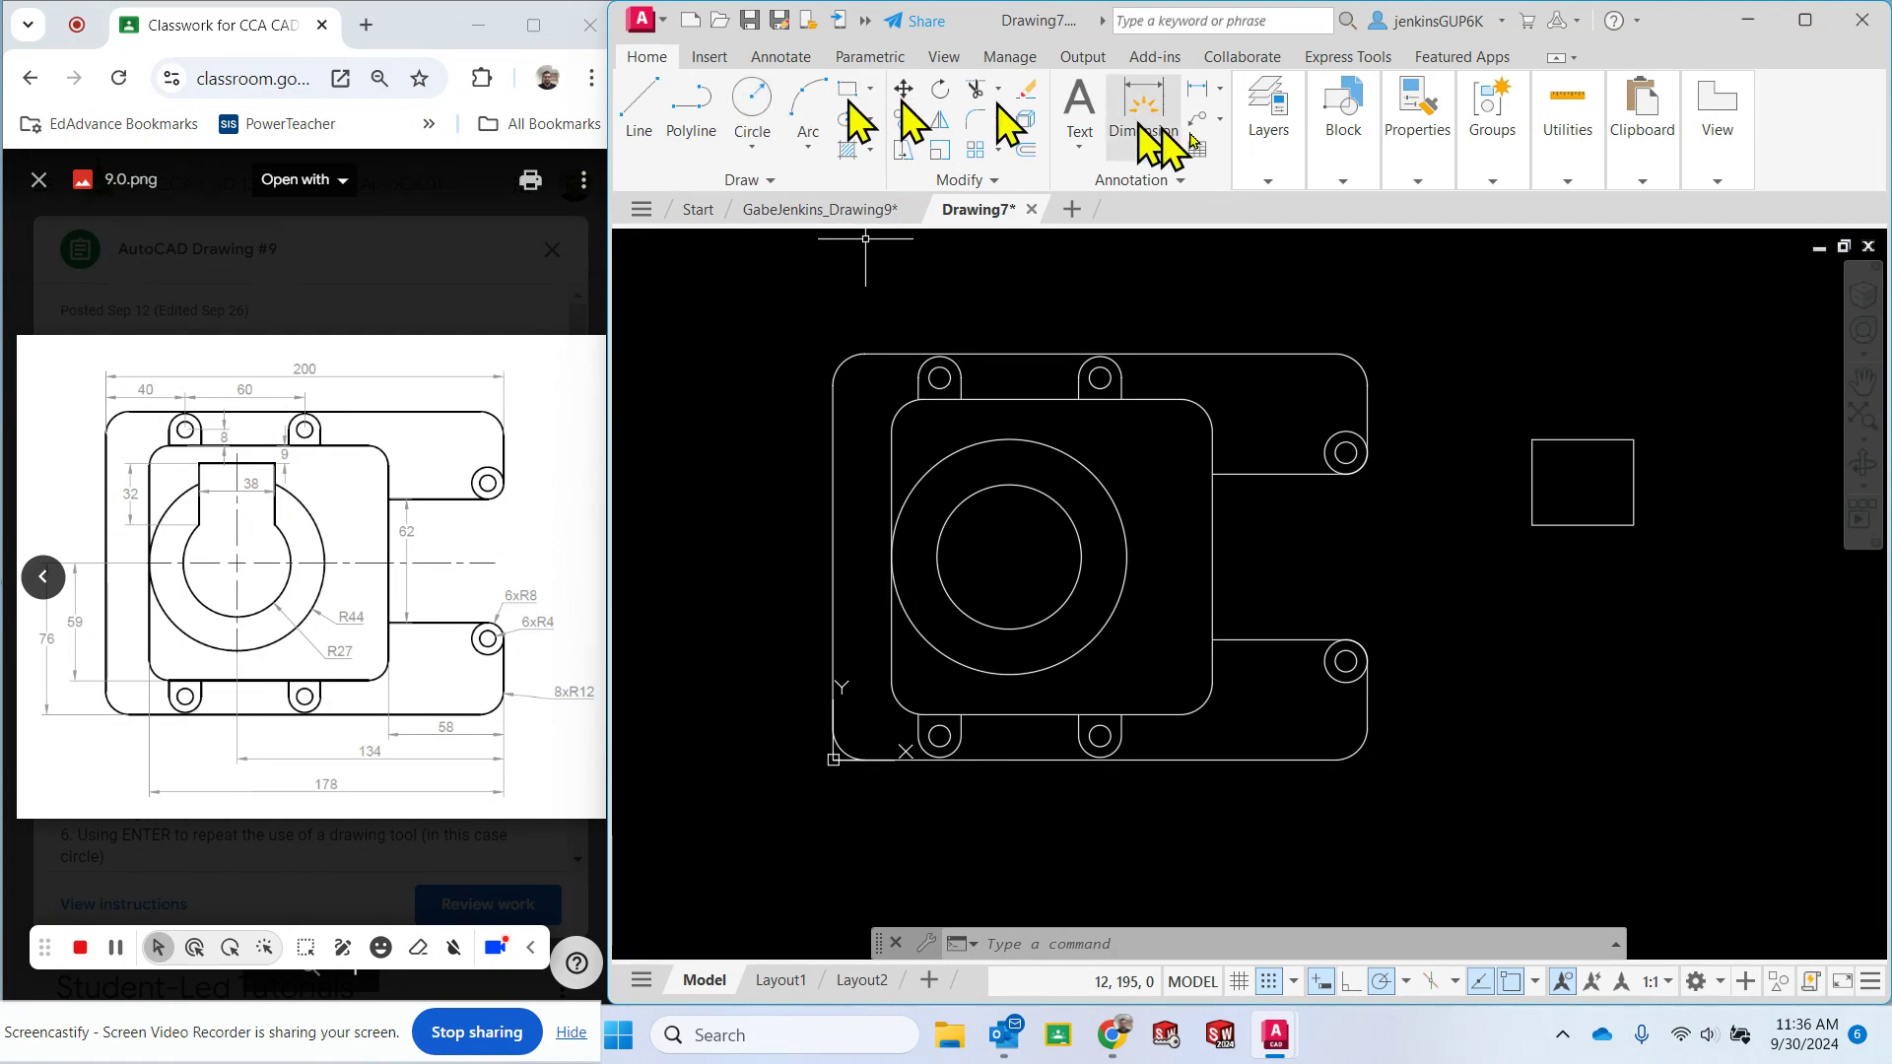
Make layer 0 current and turn the Construction layer back on.
{"action": "left_click", "coordinate": [1277, 180]}
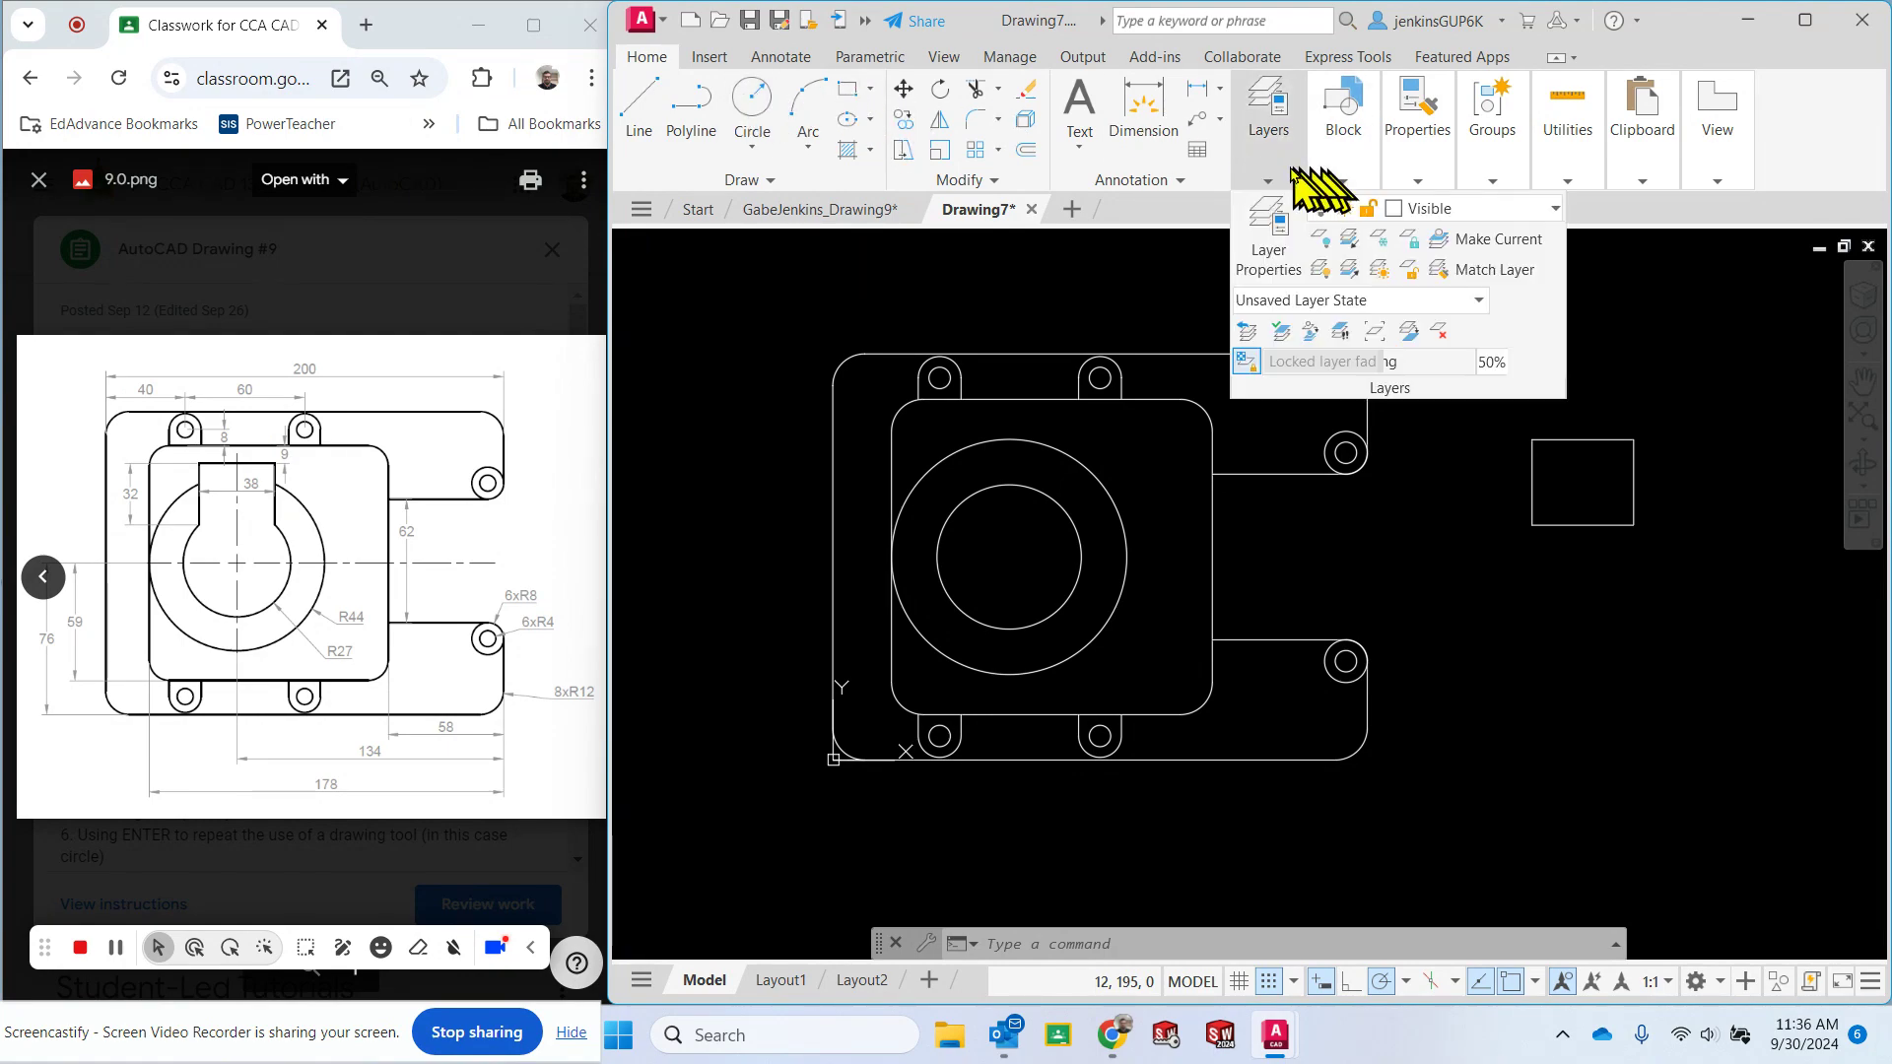
{"action": "left_click", "coordinate": [1503, 209]}
{"action": "left_click", "coordinate": [1324, 444]}
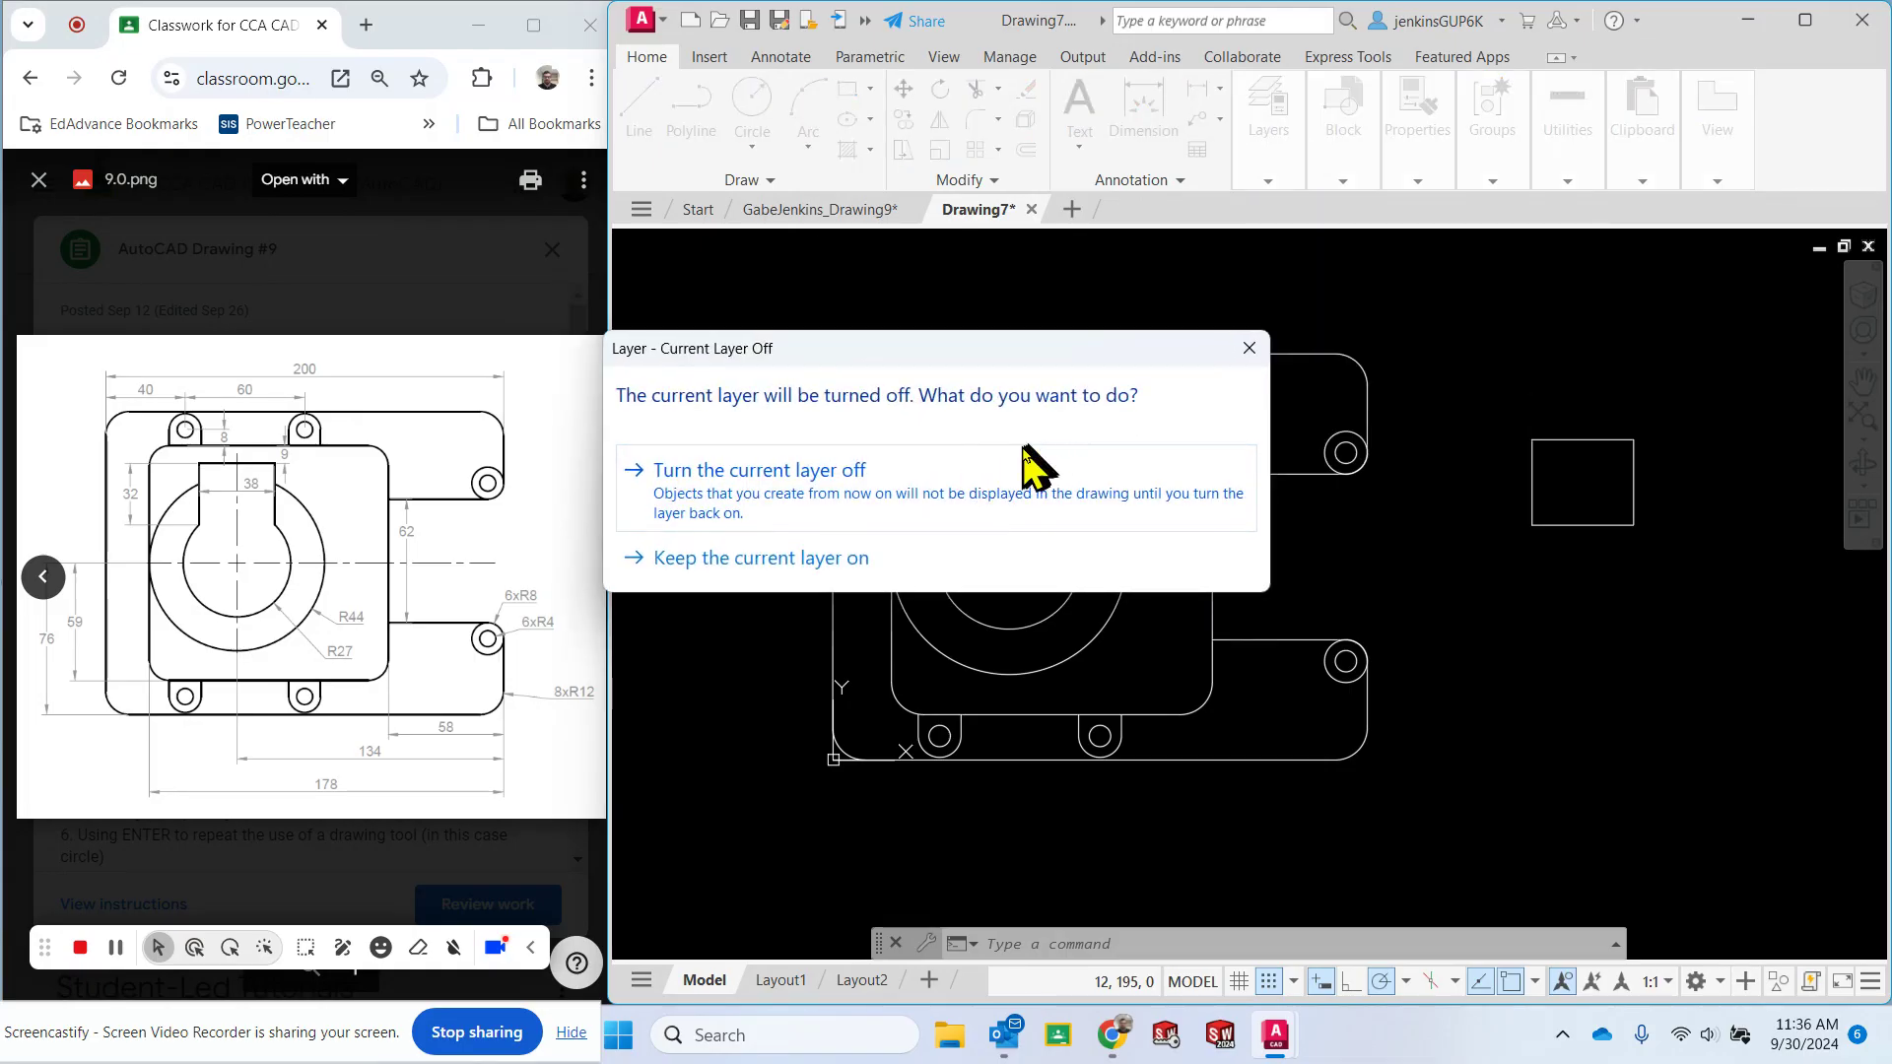
{"action": "left_click", "coordinate": [1020, 468]}
{"action": "left_click", "coordinate": [1269, 148]}
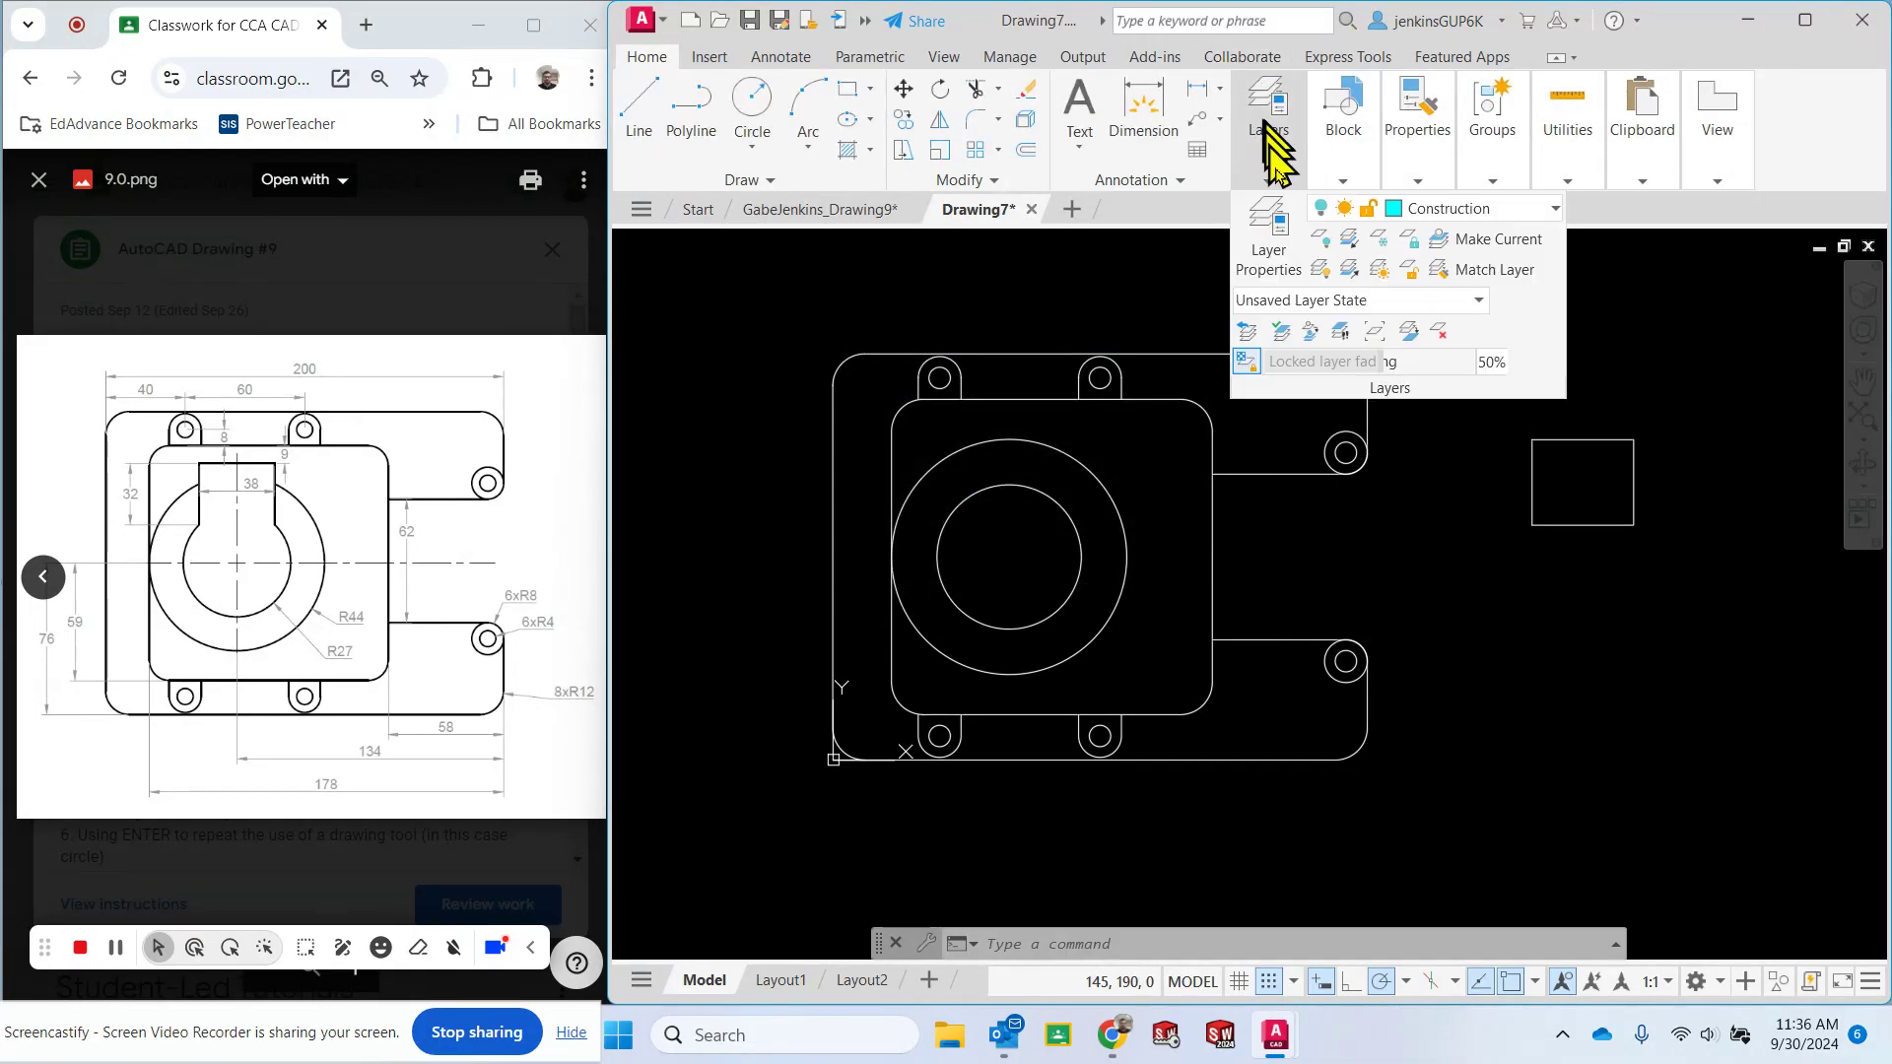
{"action": "left_click", "coordinate": [1441, 210]}
{"action": "left_click", "coordinate": [1434, 235]}
{"action": "left_click", "coordinate": [1366, 209]}
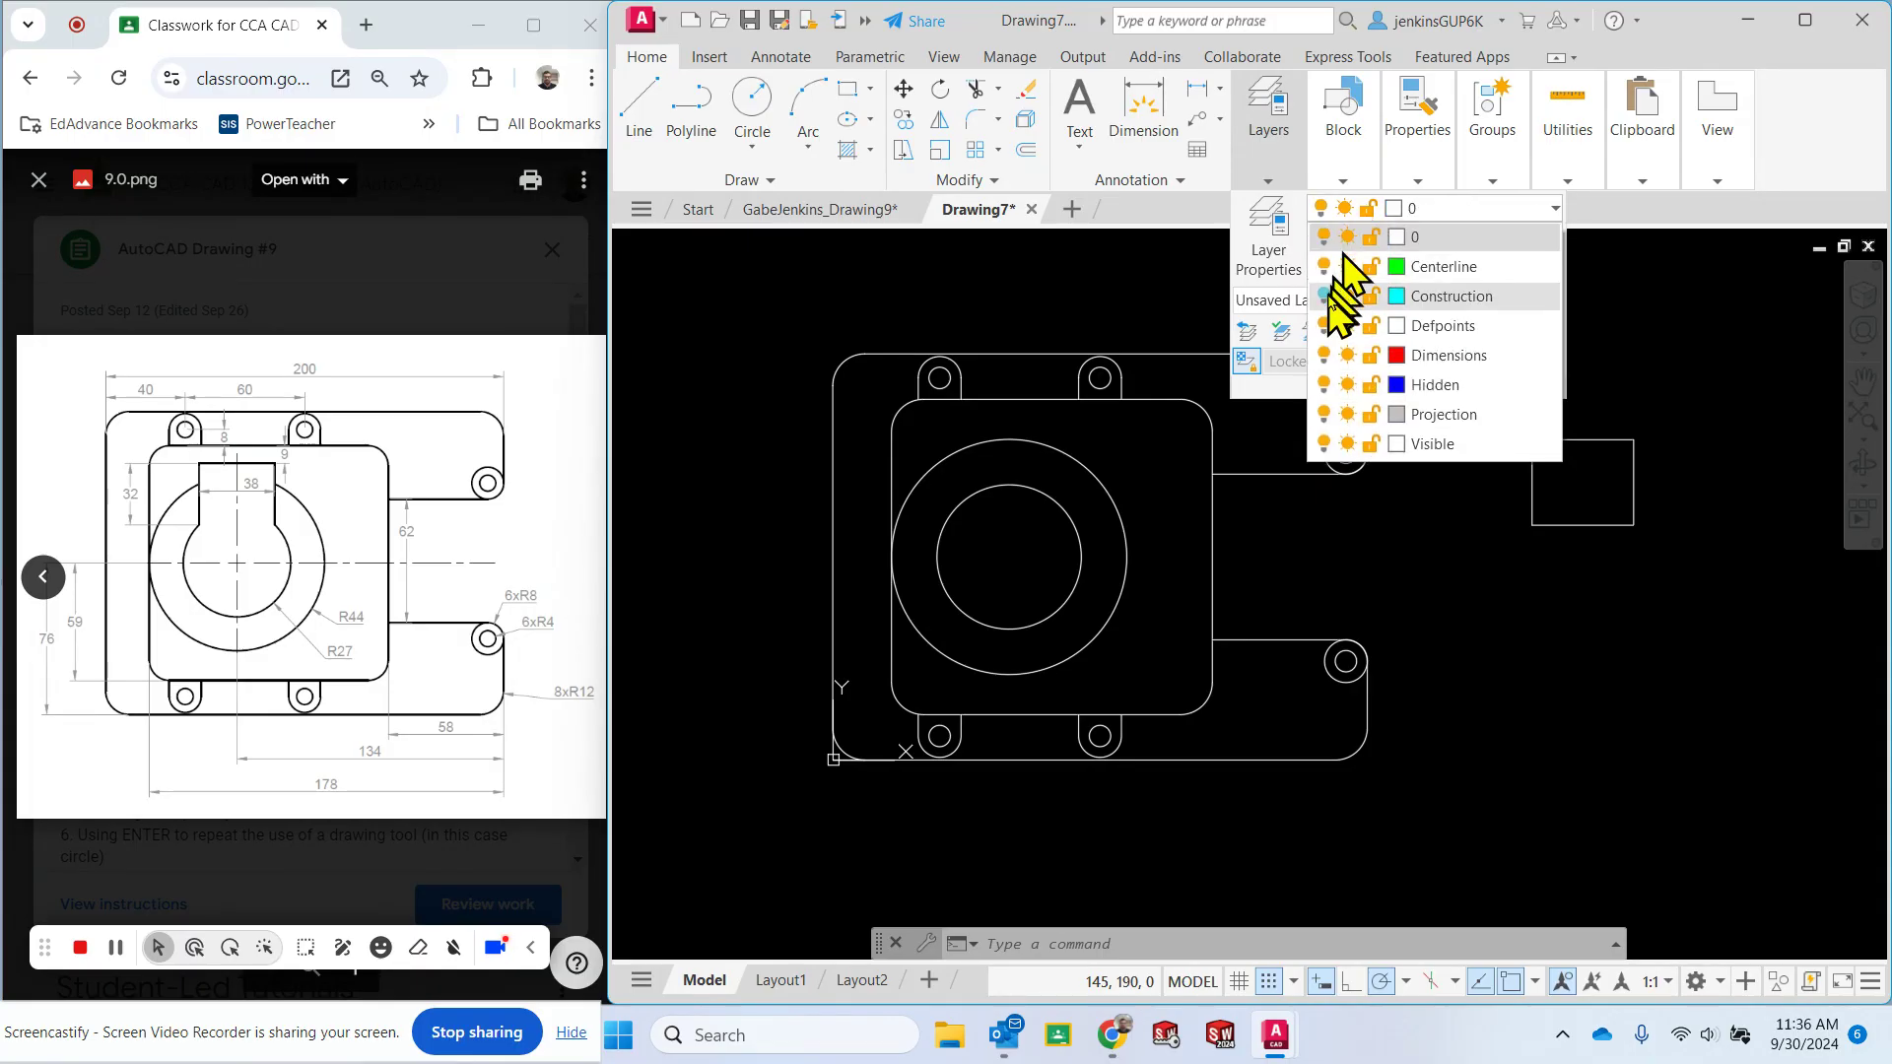
{"action": "left_click", "coordinate": [1322, 297]}
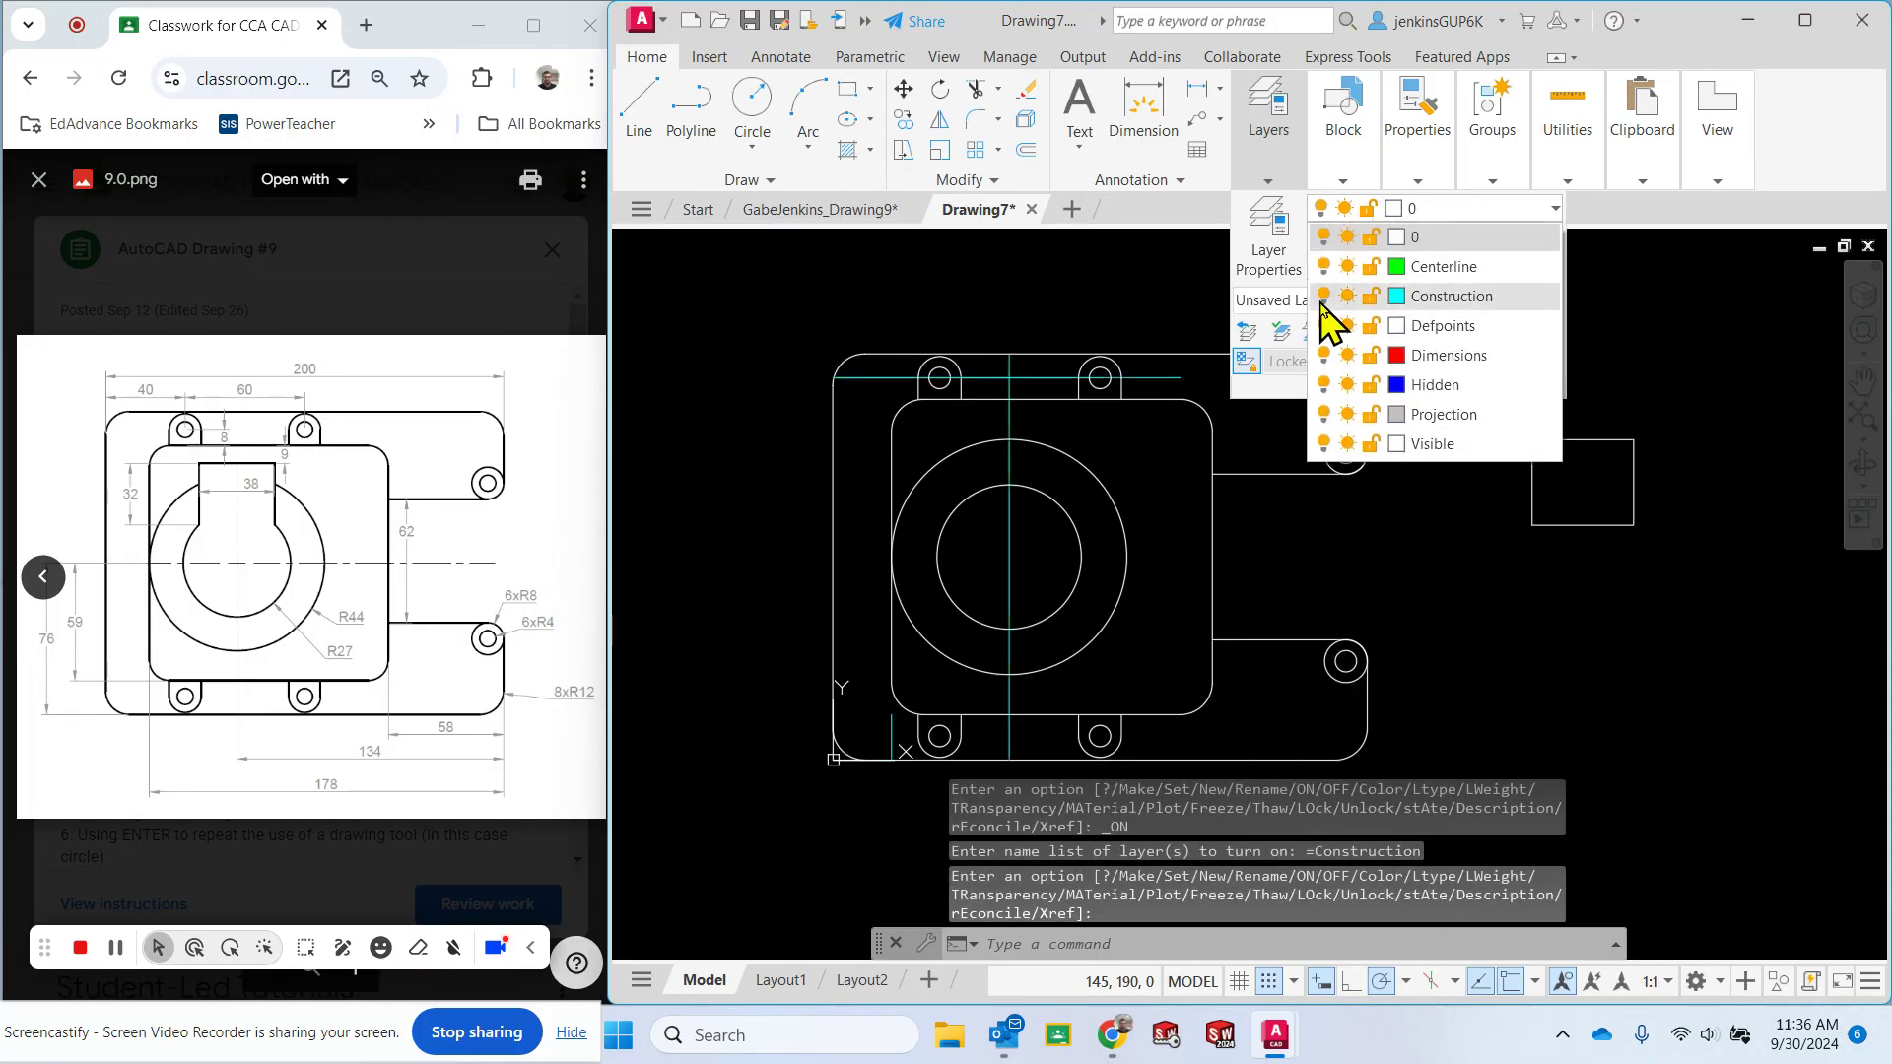
Offset the upper straight edge of the inner rounded rectangle inward by 9.
{"action": "left_click", "coordinate": [1026, 151]}
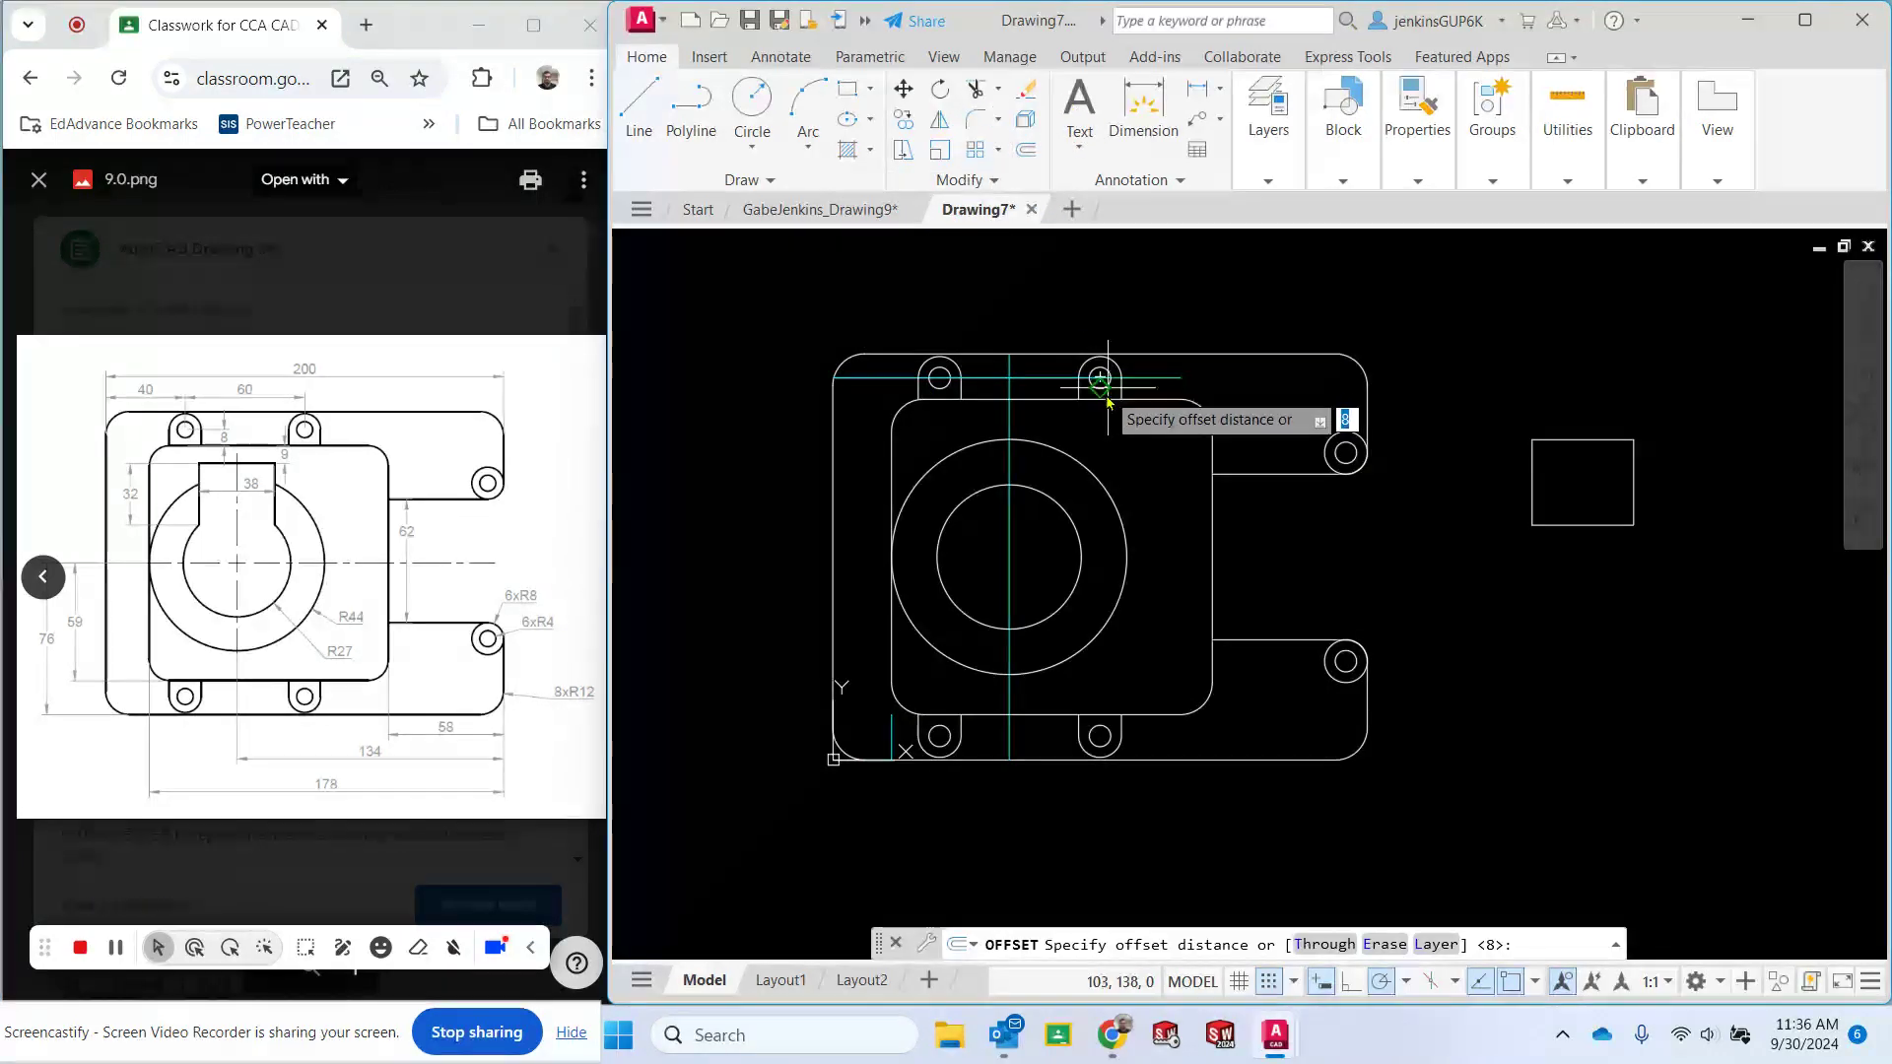
{"action": "left_click", "coordinate": [1577, 357]}
{"action": "key", "text": "Return"}
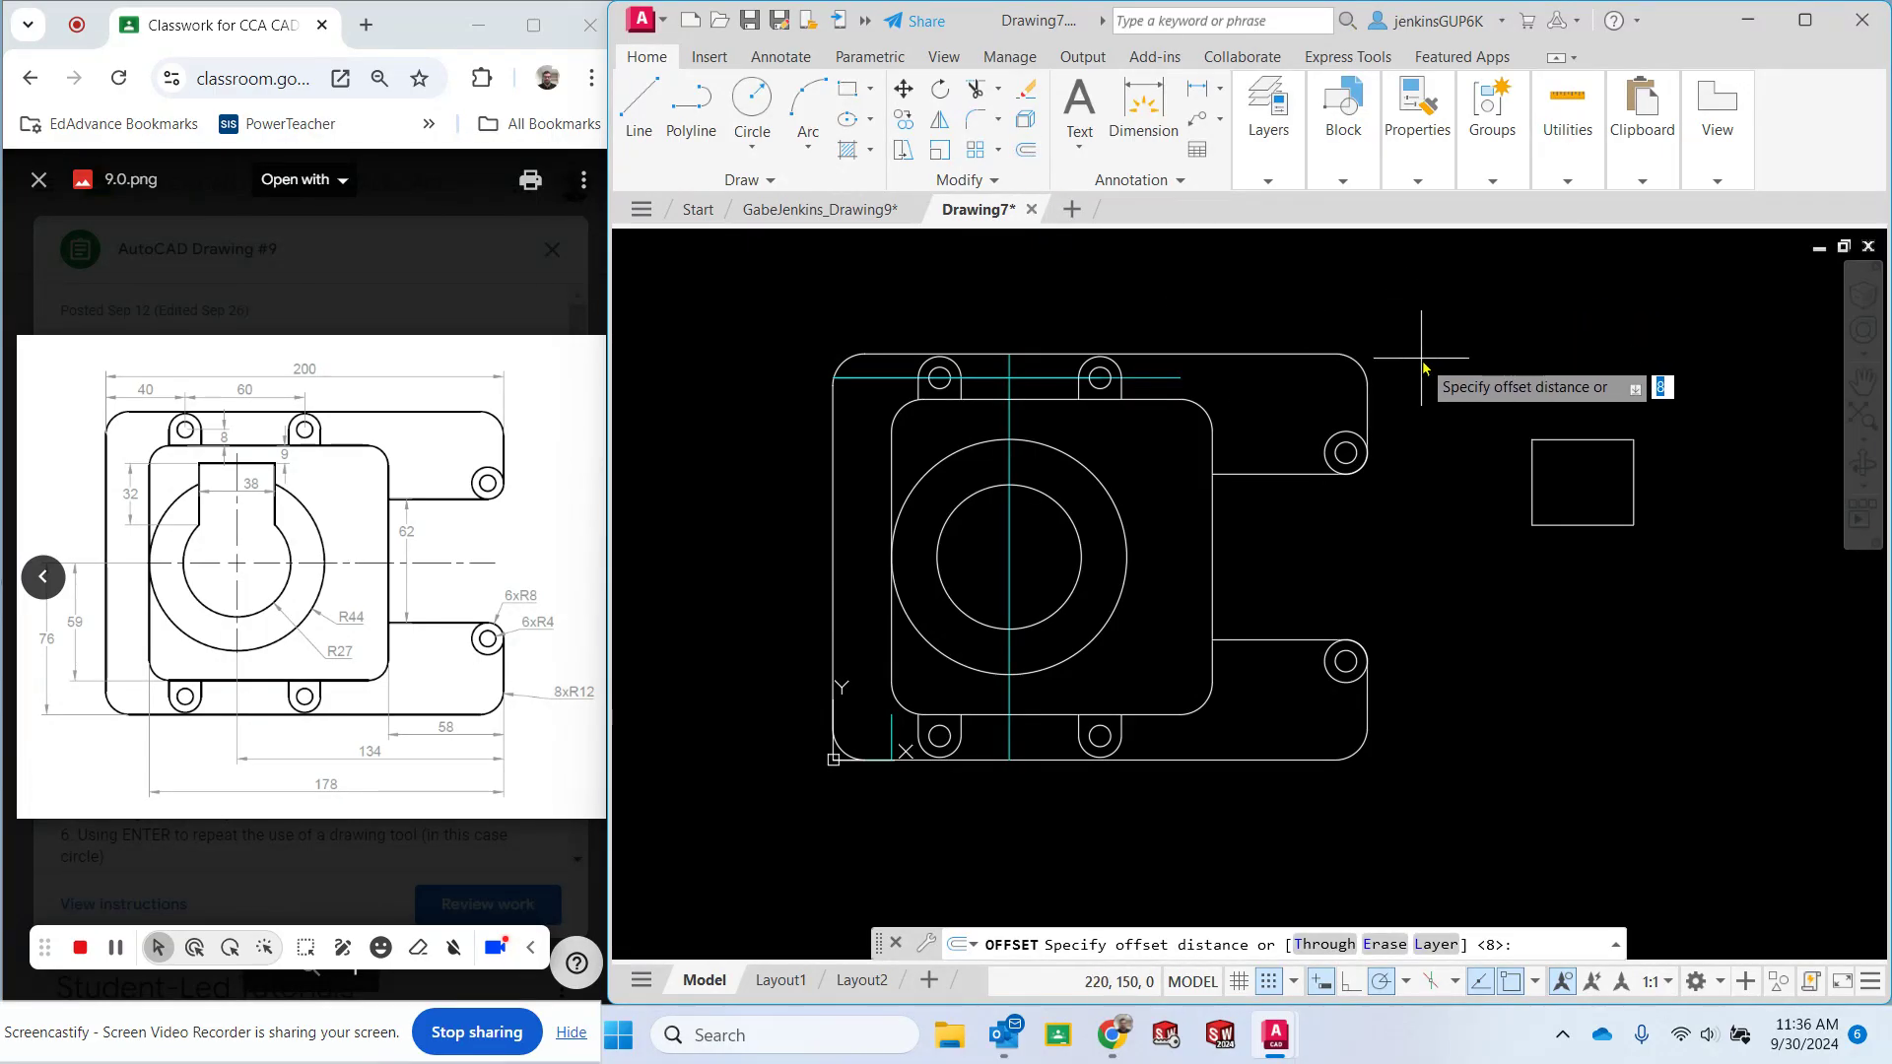
{"action": "key", "text": "Return"}
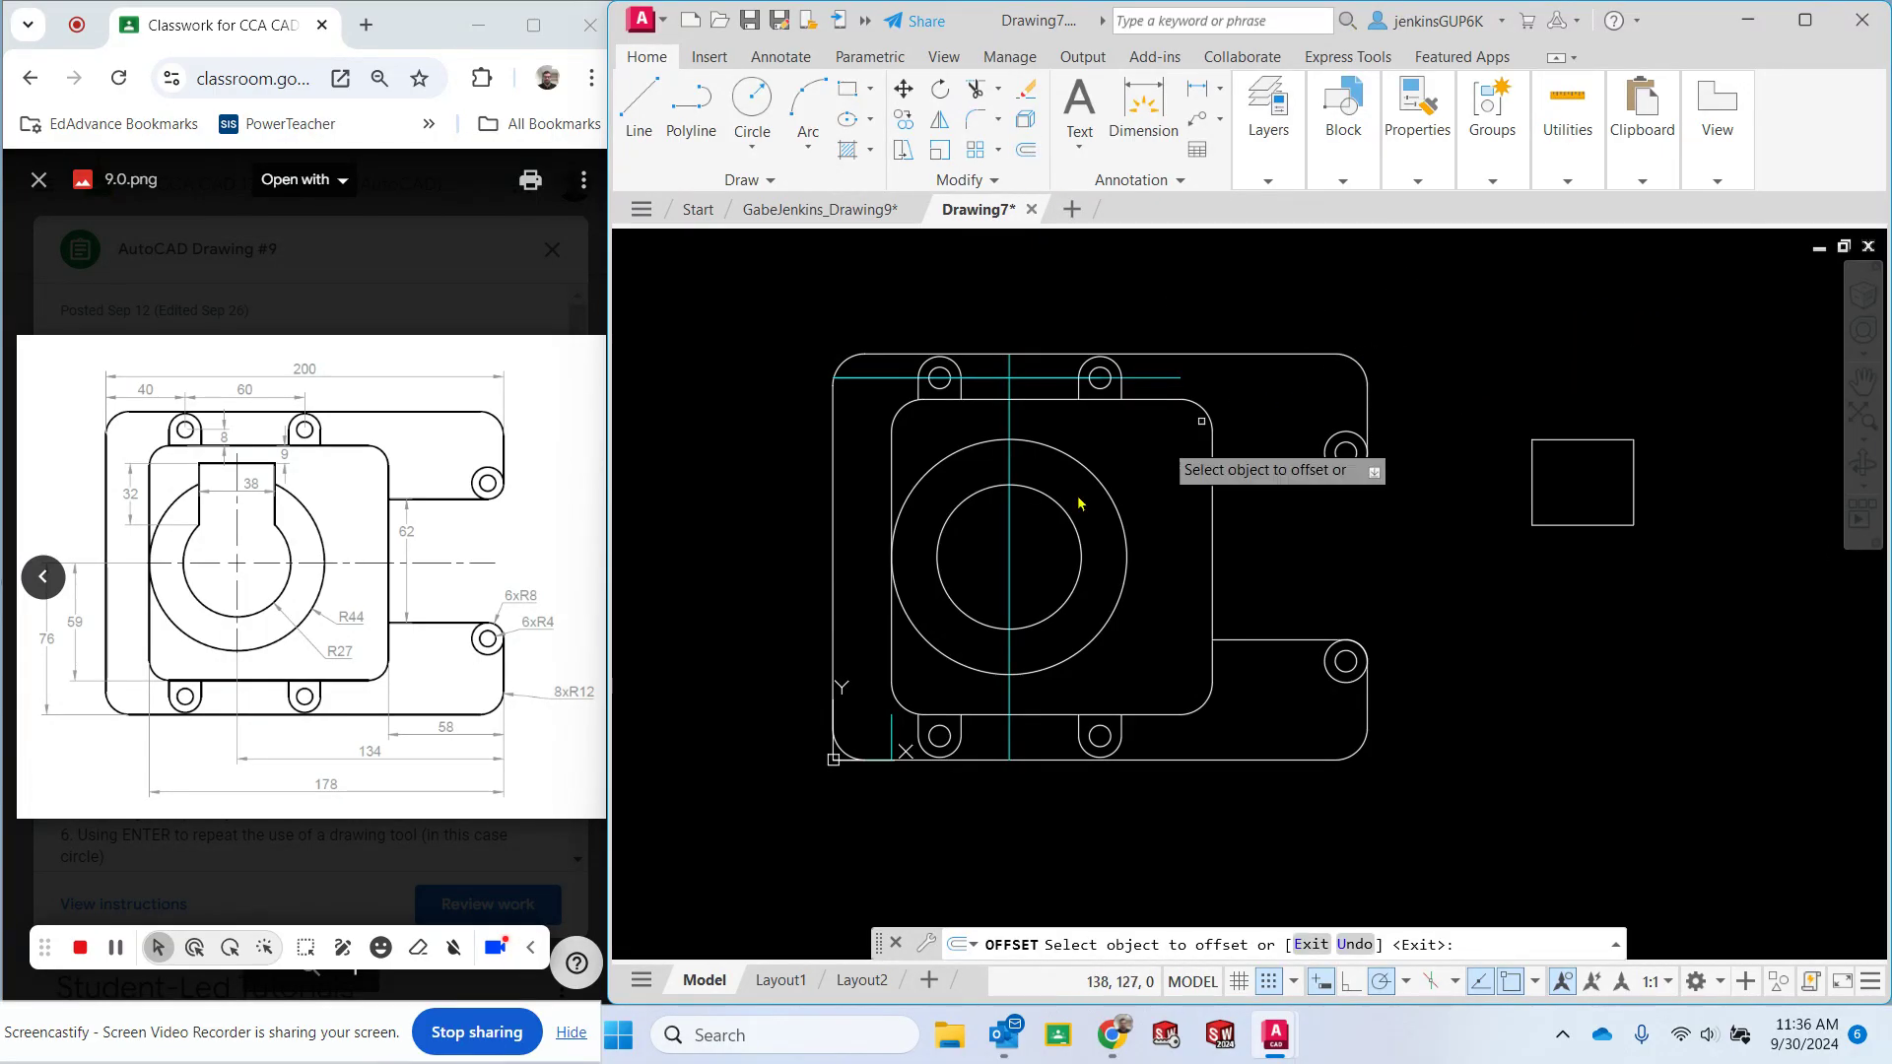
{"action": "left_click", "coordinate": [1025, 400]}
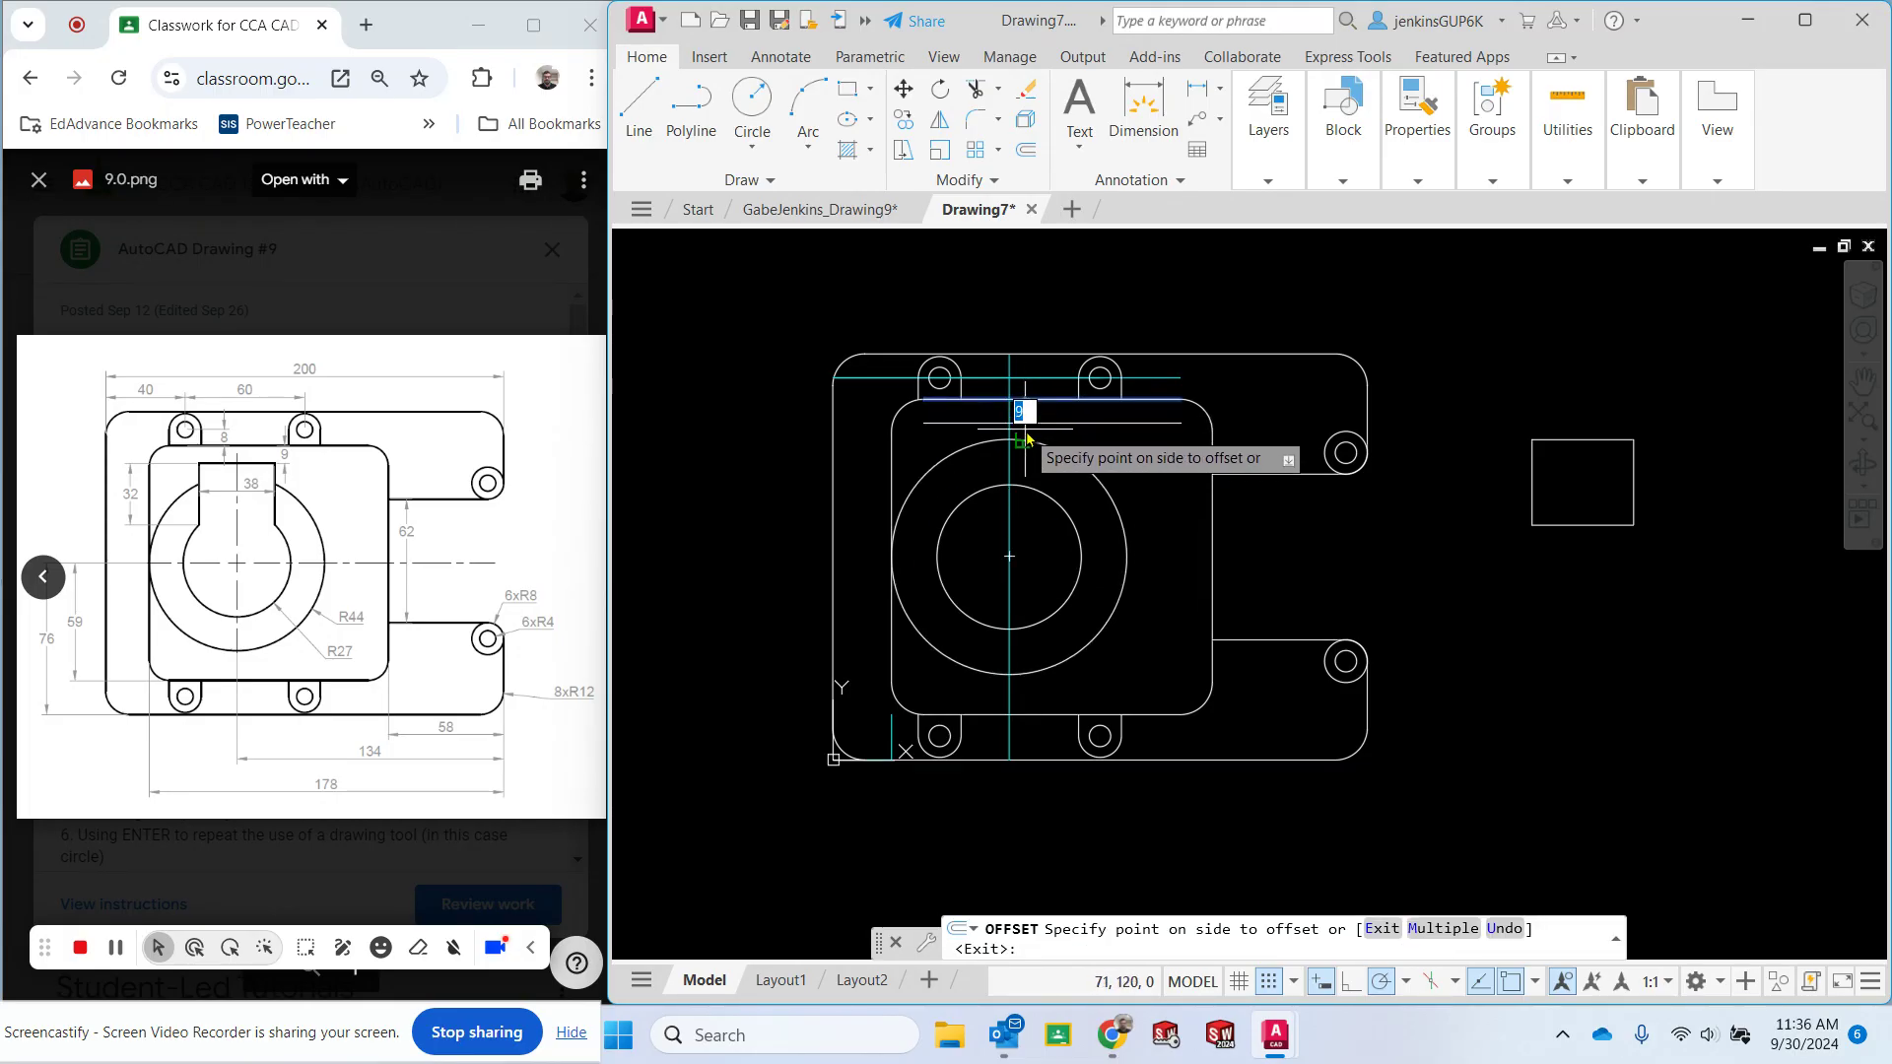
{"action": "left_click", "coordinate": [1027, 425]}
{"action": "key", "text": "Return"}
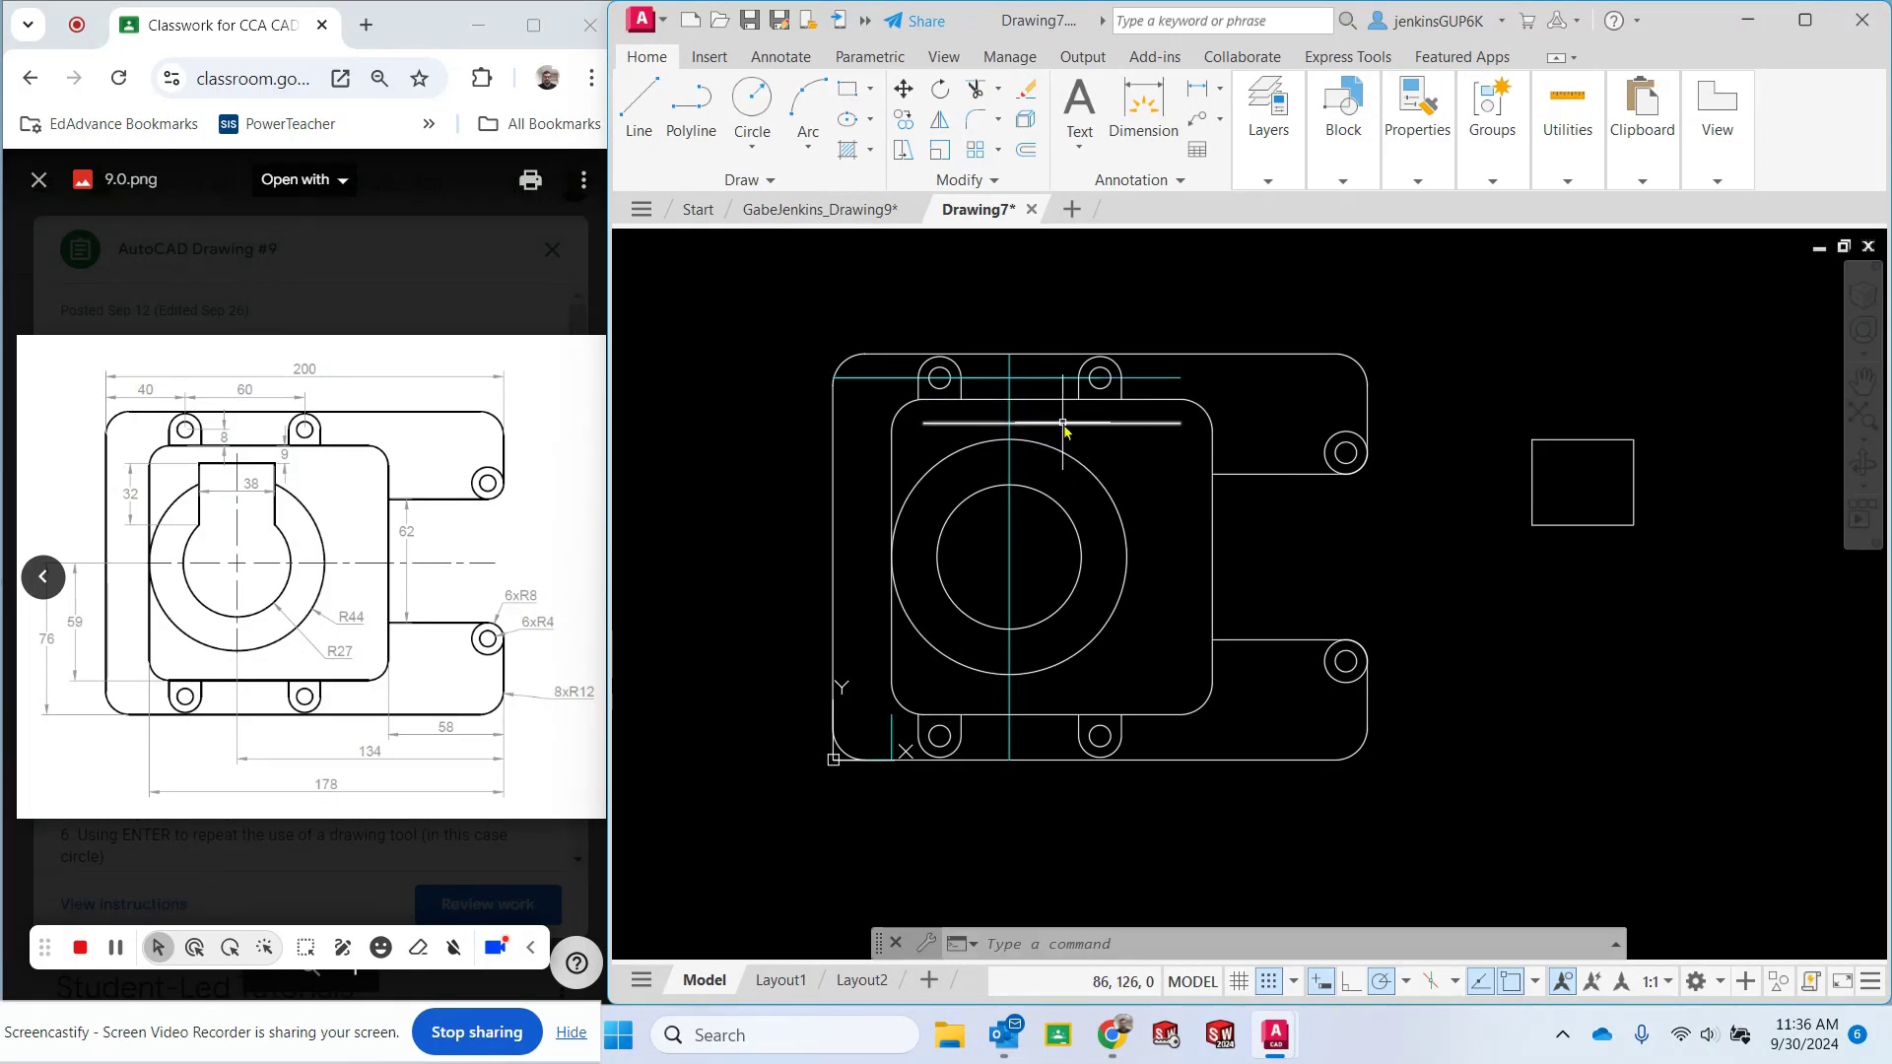
Assign the offset line above the two large circles to the Construction layer and clear the selection.
{"action": "left_click", "coordinate": [1271, 181]}
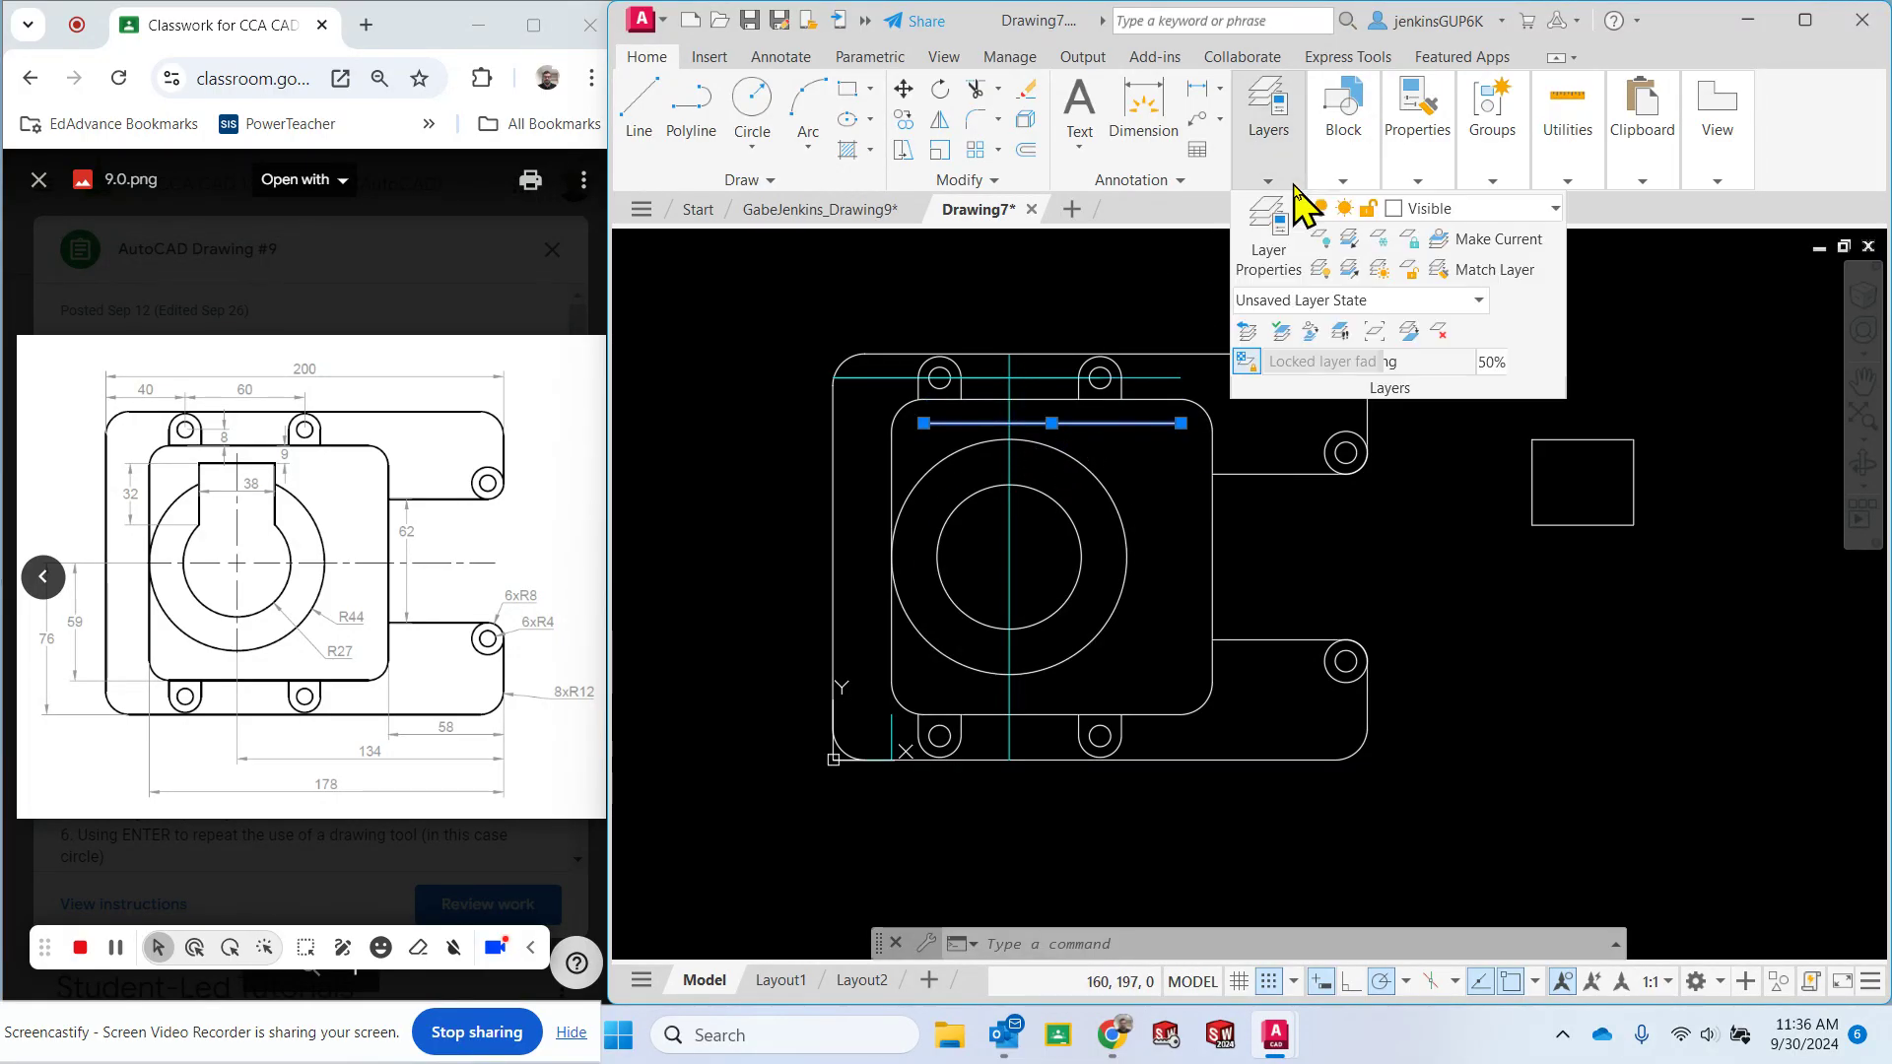
{"action": "left_click", "coordinate": [1444, 210]}
{"action": "left_click", "coordinate": [1454, 297]}
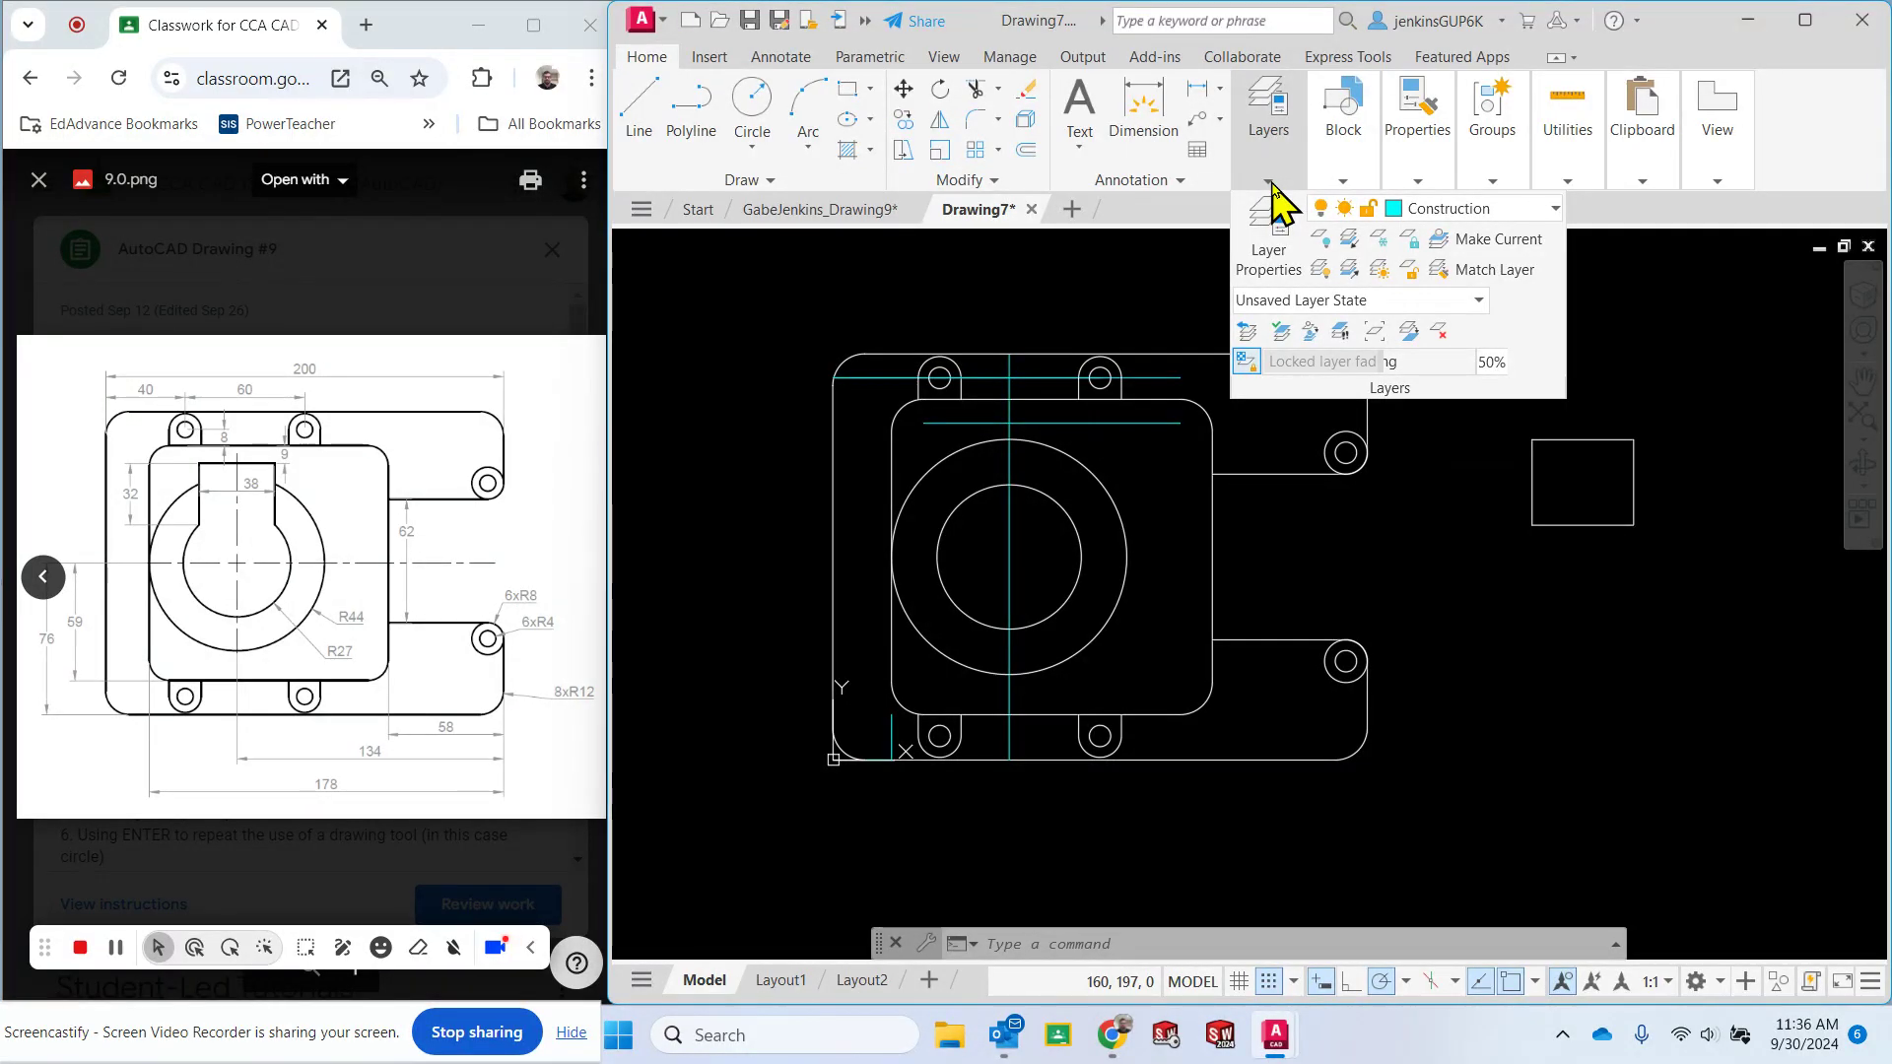
{"action": "key", "text": "ctrl+z"}
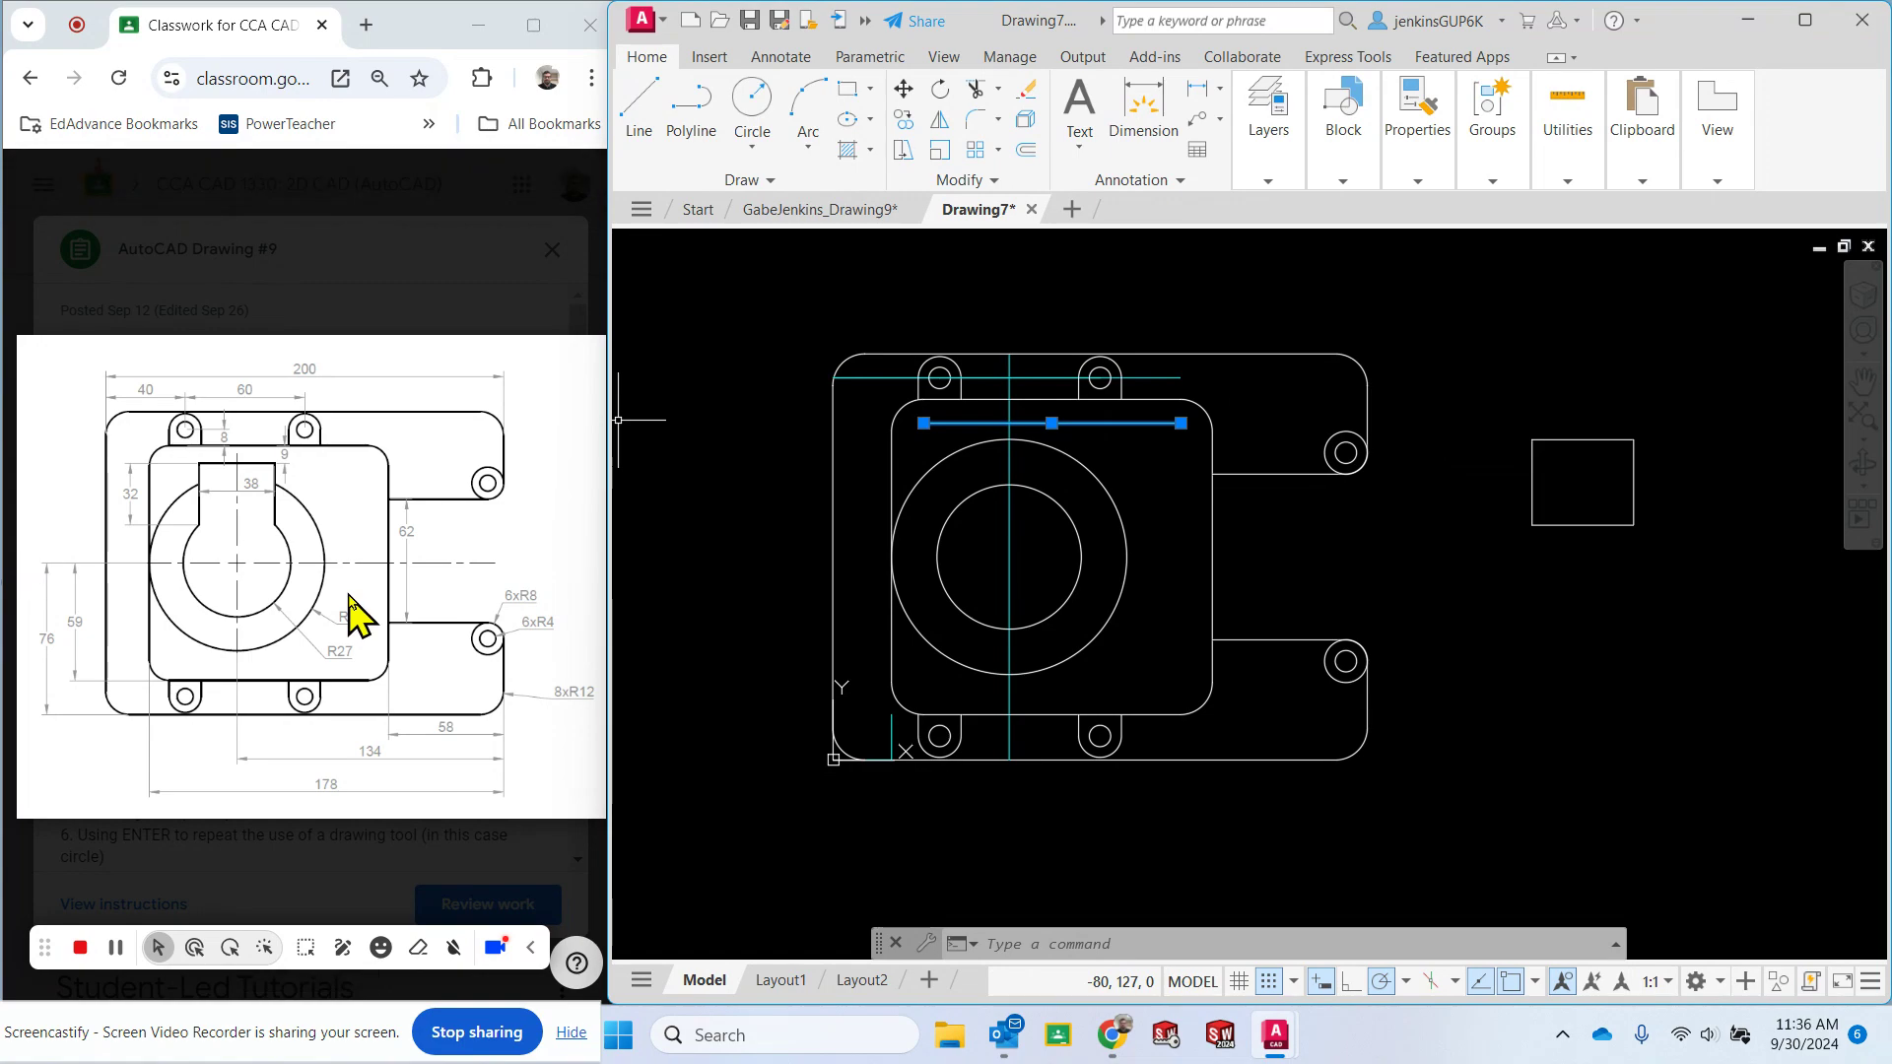
{"action": "key", "text": "Escape"}
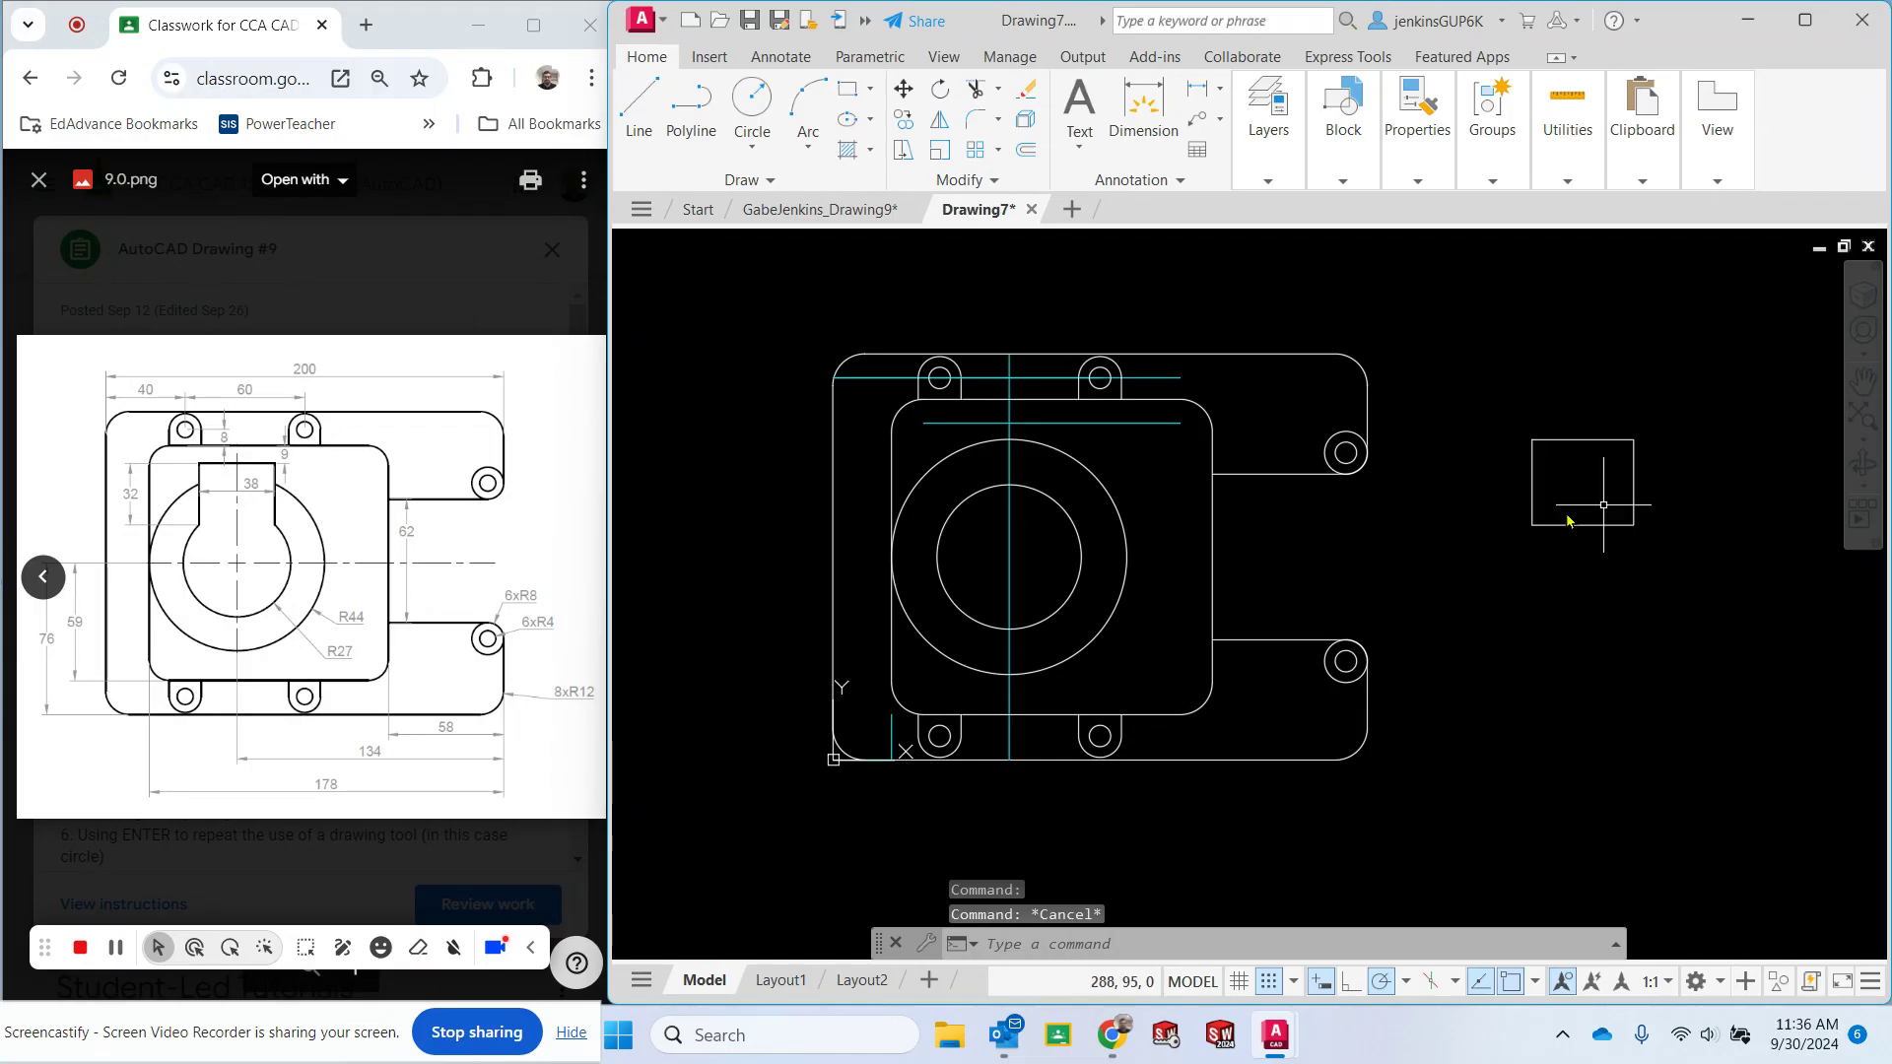
Try moving the 38 by 32 rectangle by its upper edge's midpoint to where the vertical construction line crosses the offset line.
{"action": "left_click", "coordinate": [904, 89]}
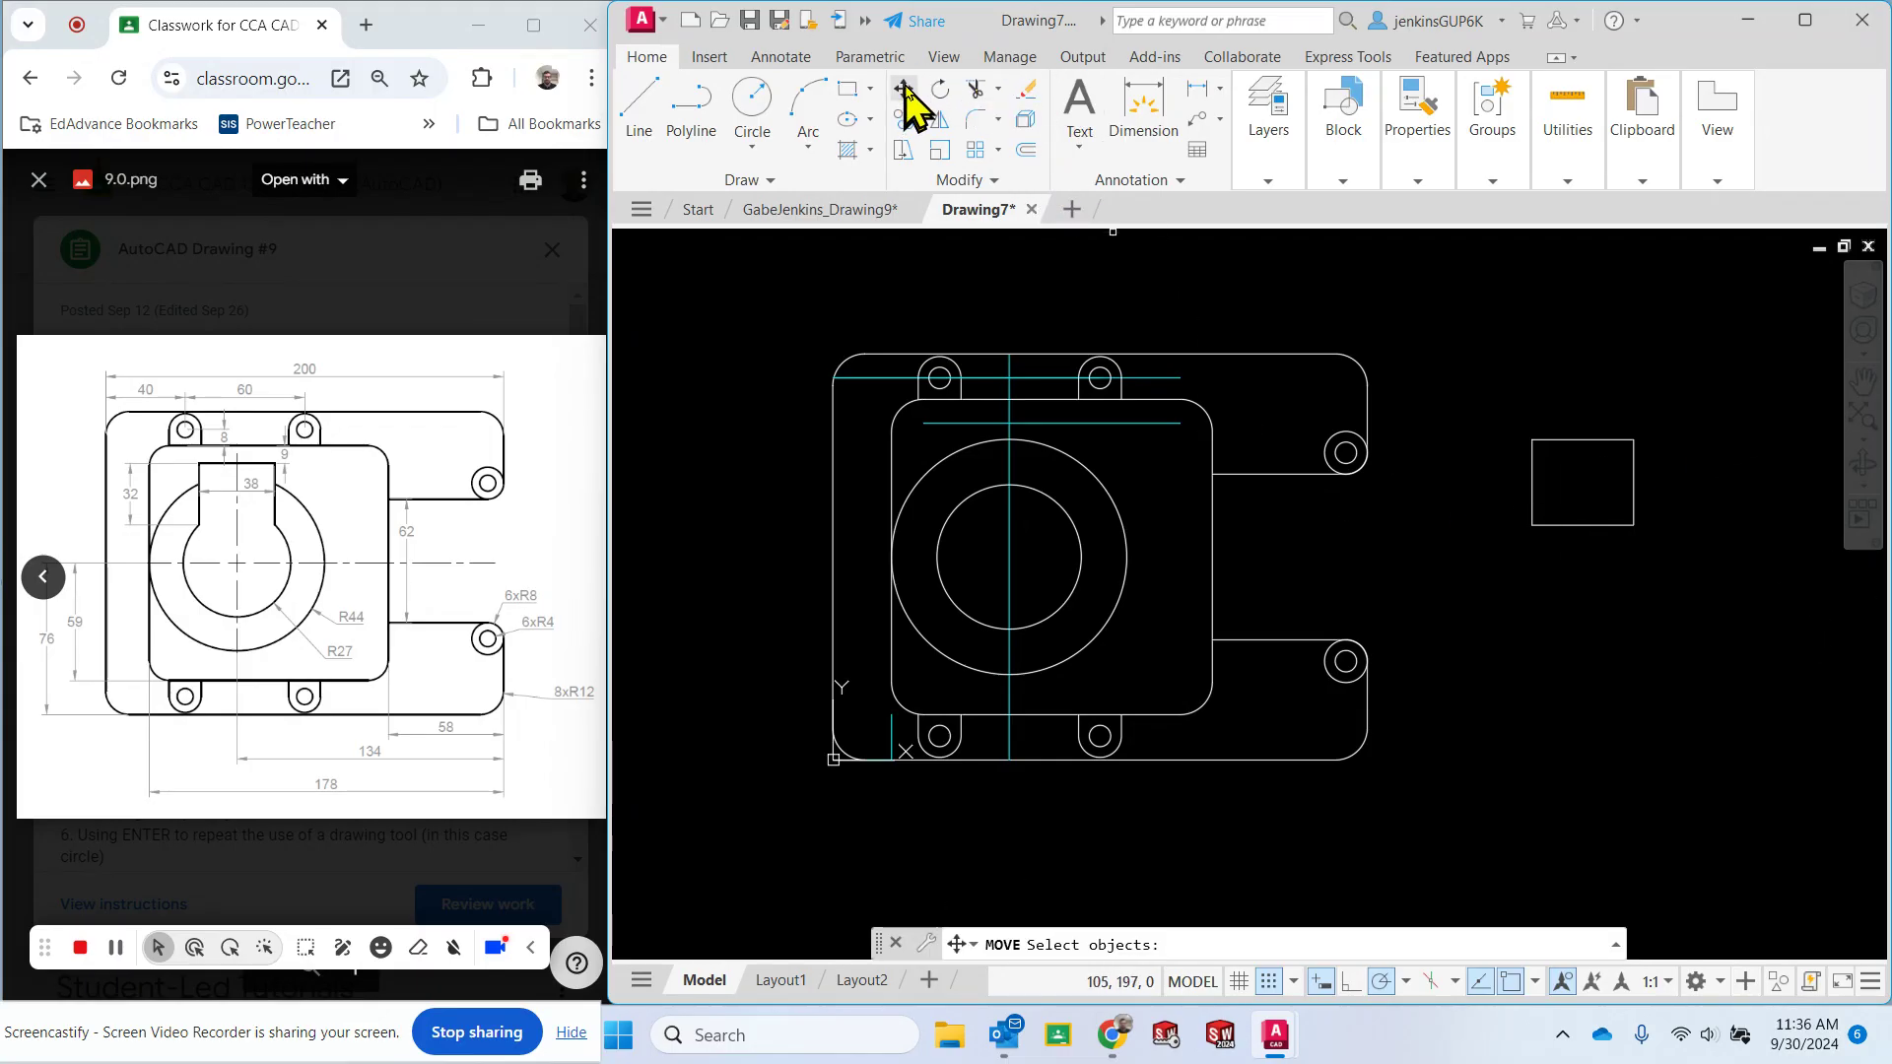
{"action": "left_click", "coordinate": [1572, 440]}
{"action": "key", "text": "Return"}
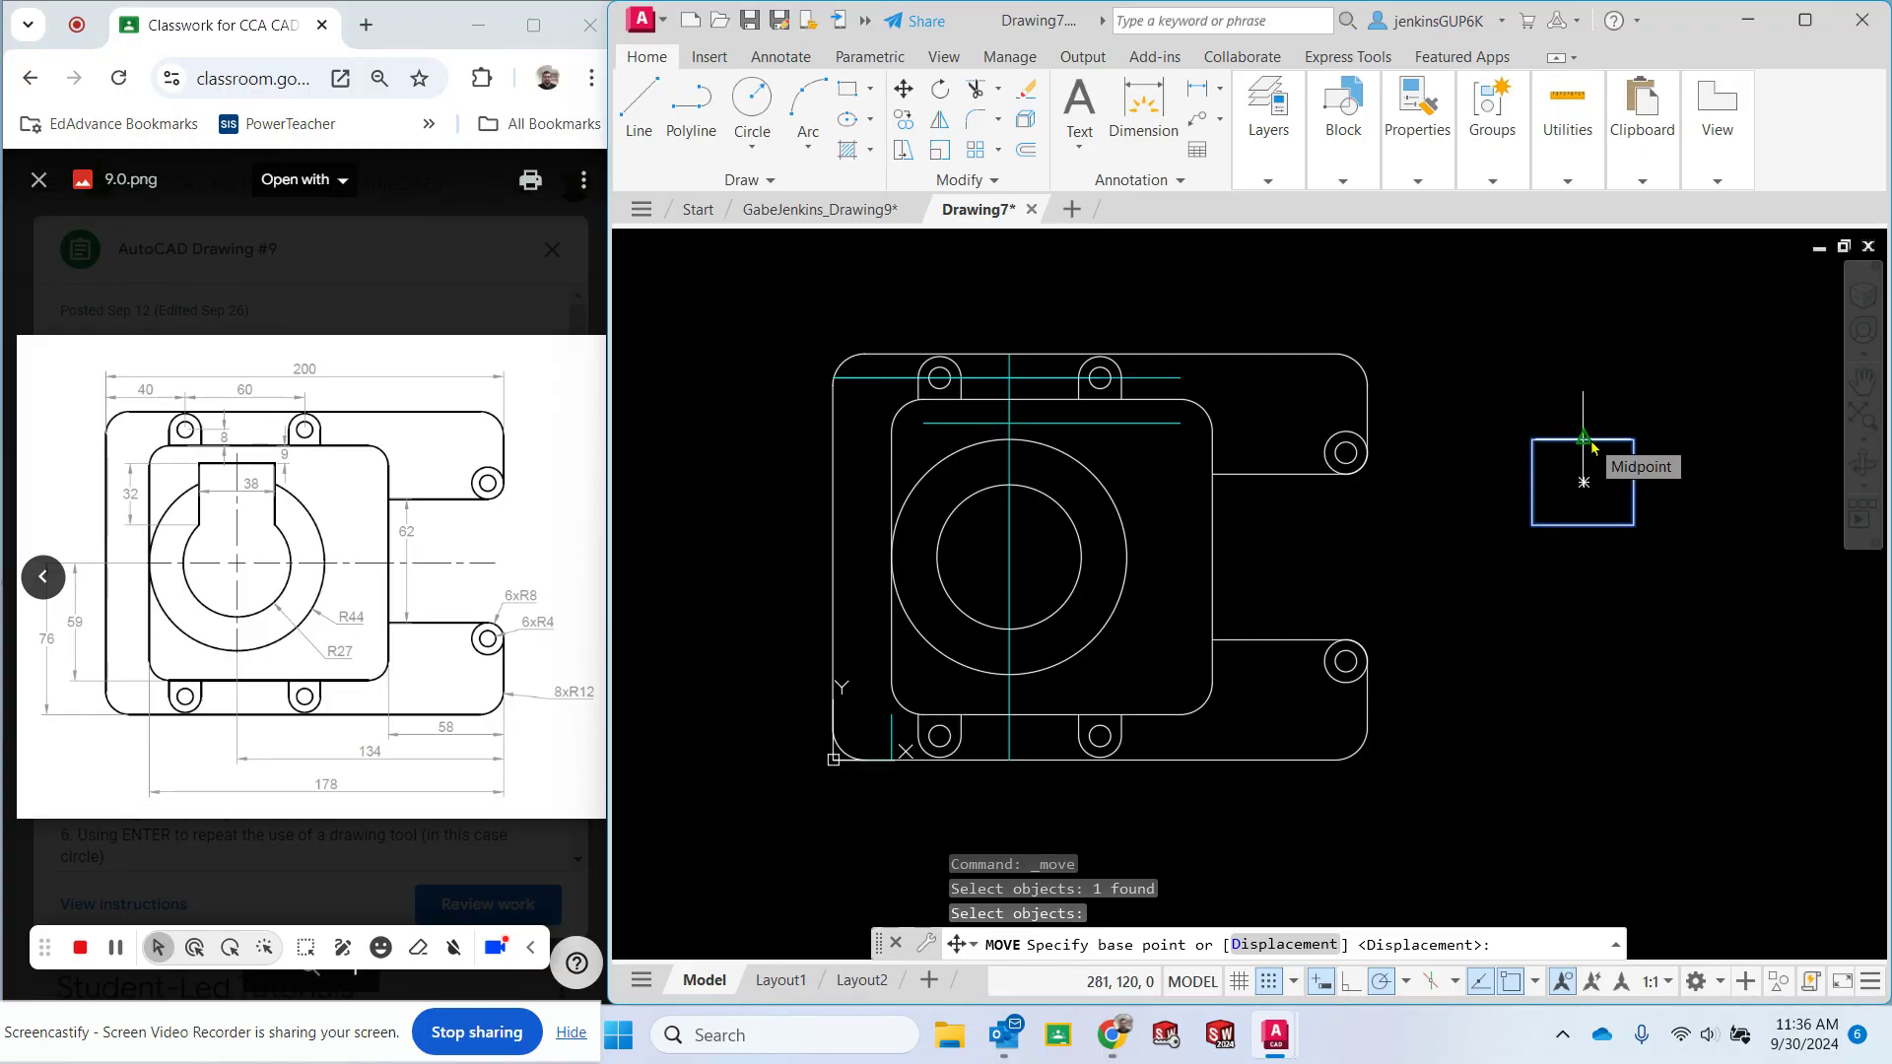
{"action": "left_click", "coordinate": [1587, 439]}
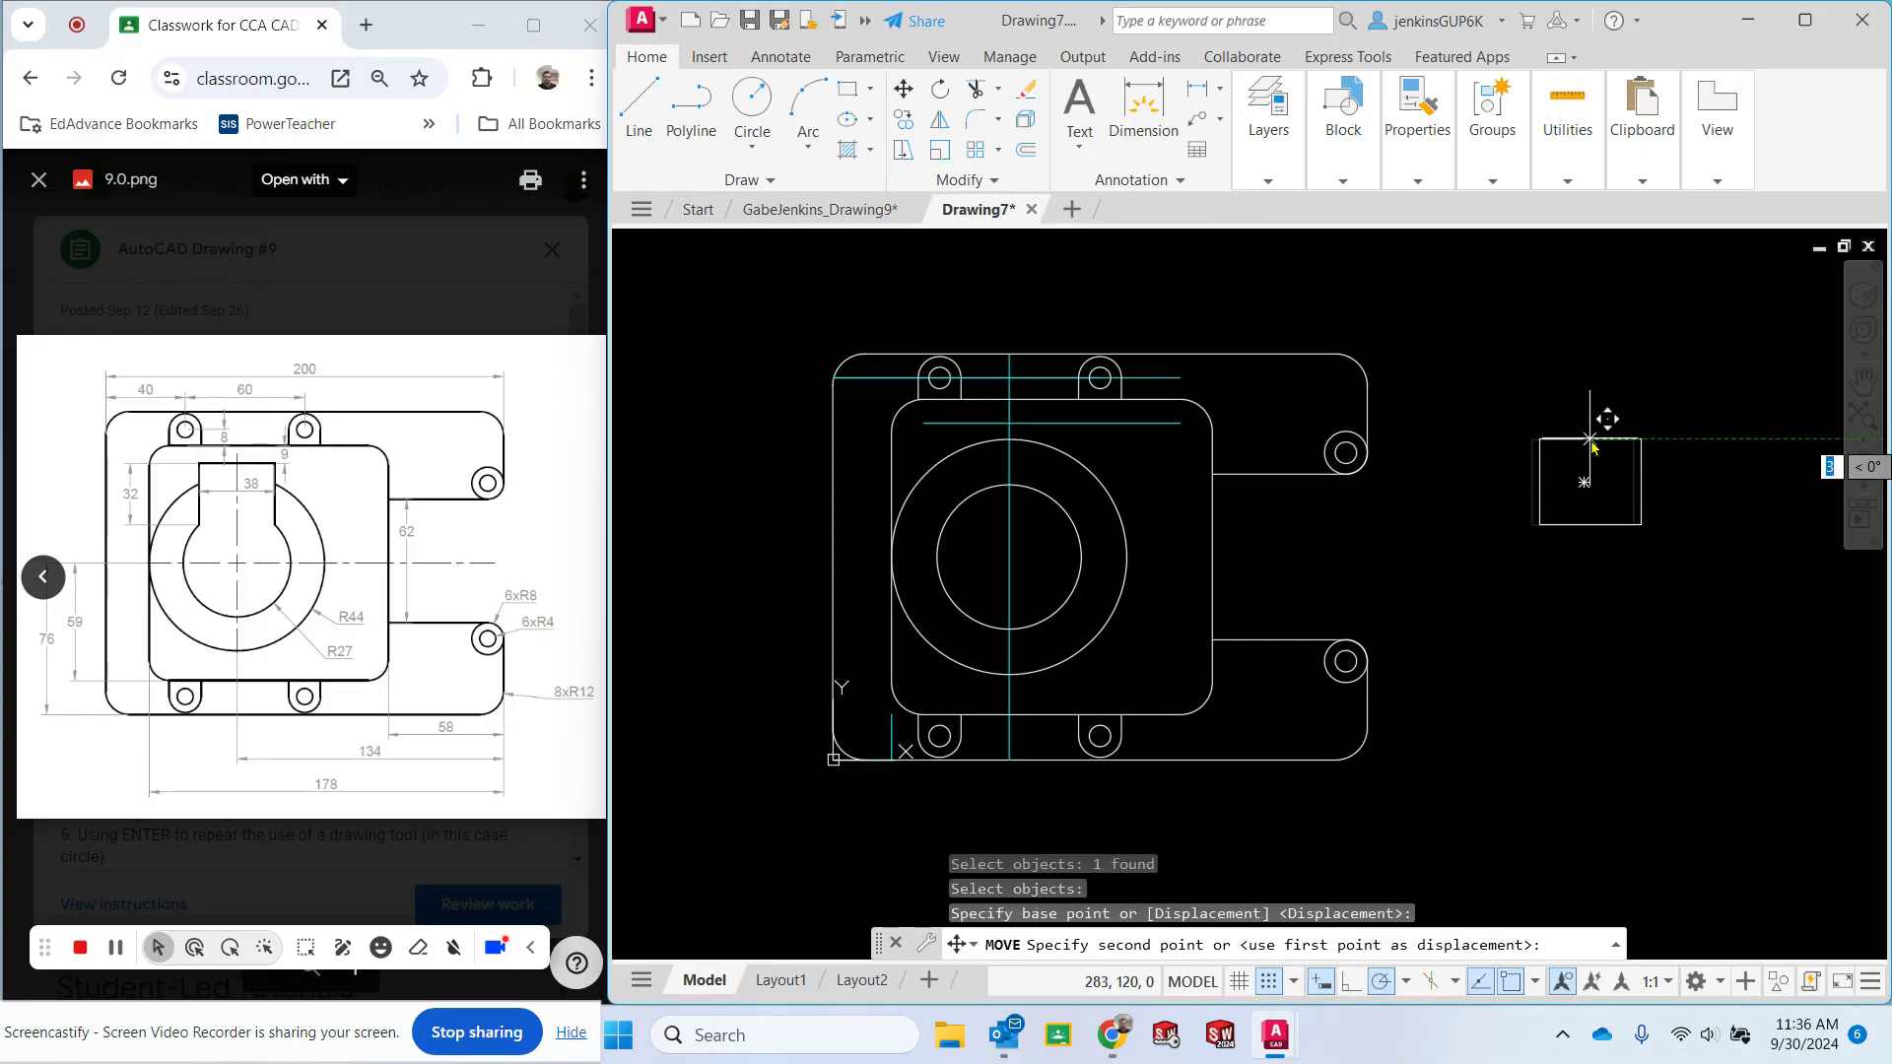
{"action": "left_click", "coordinate": [1009, 424]}
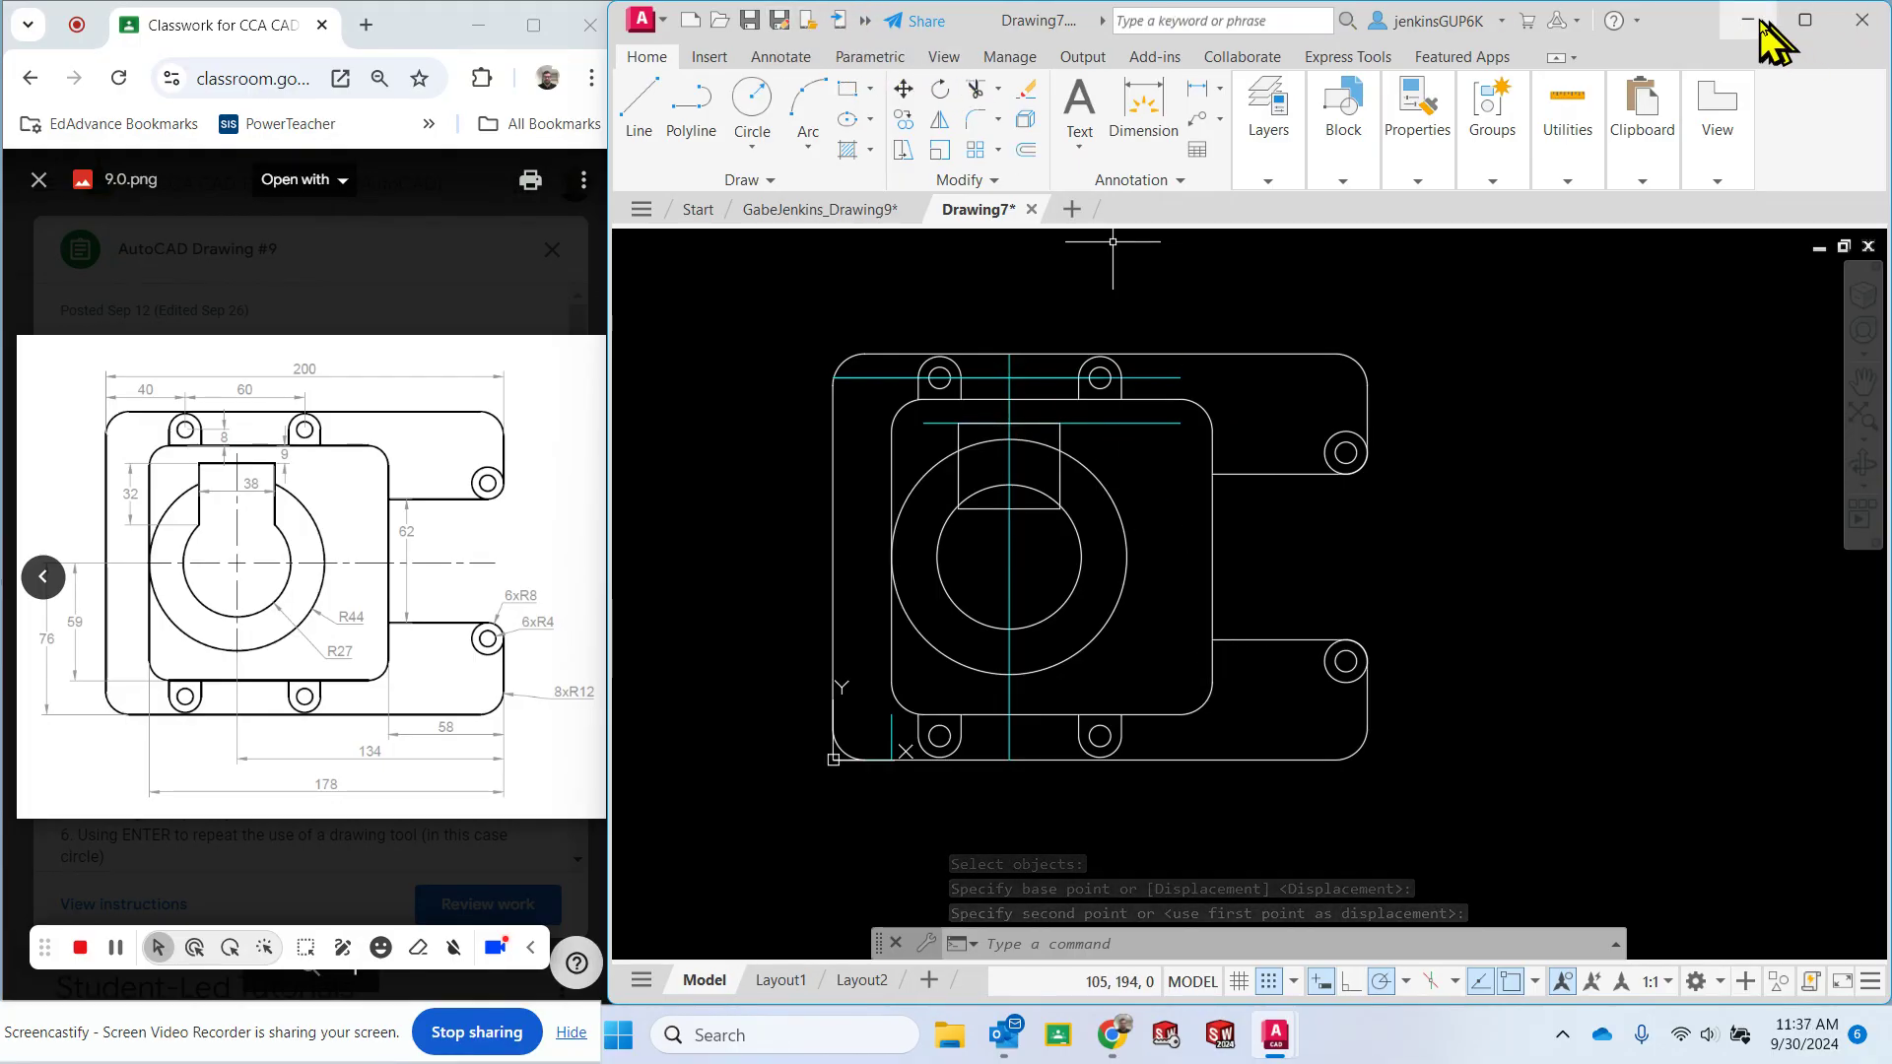
Maximize the AutoCAD window and undo the last move of the rectangle.
{"action": "left_click", "coordinate": [1809, 20]}
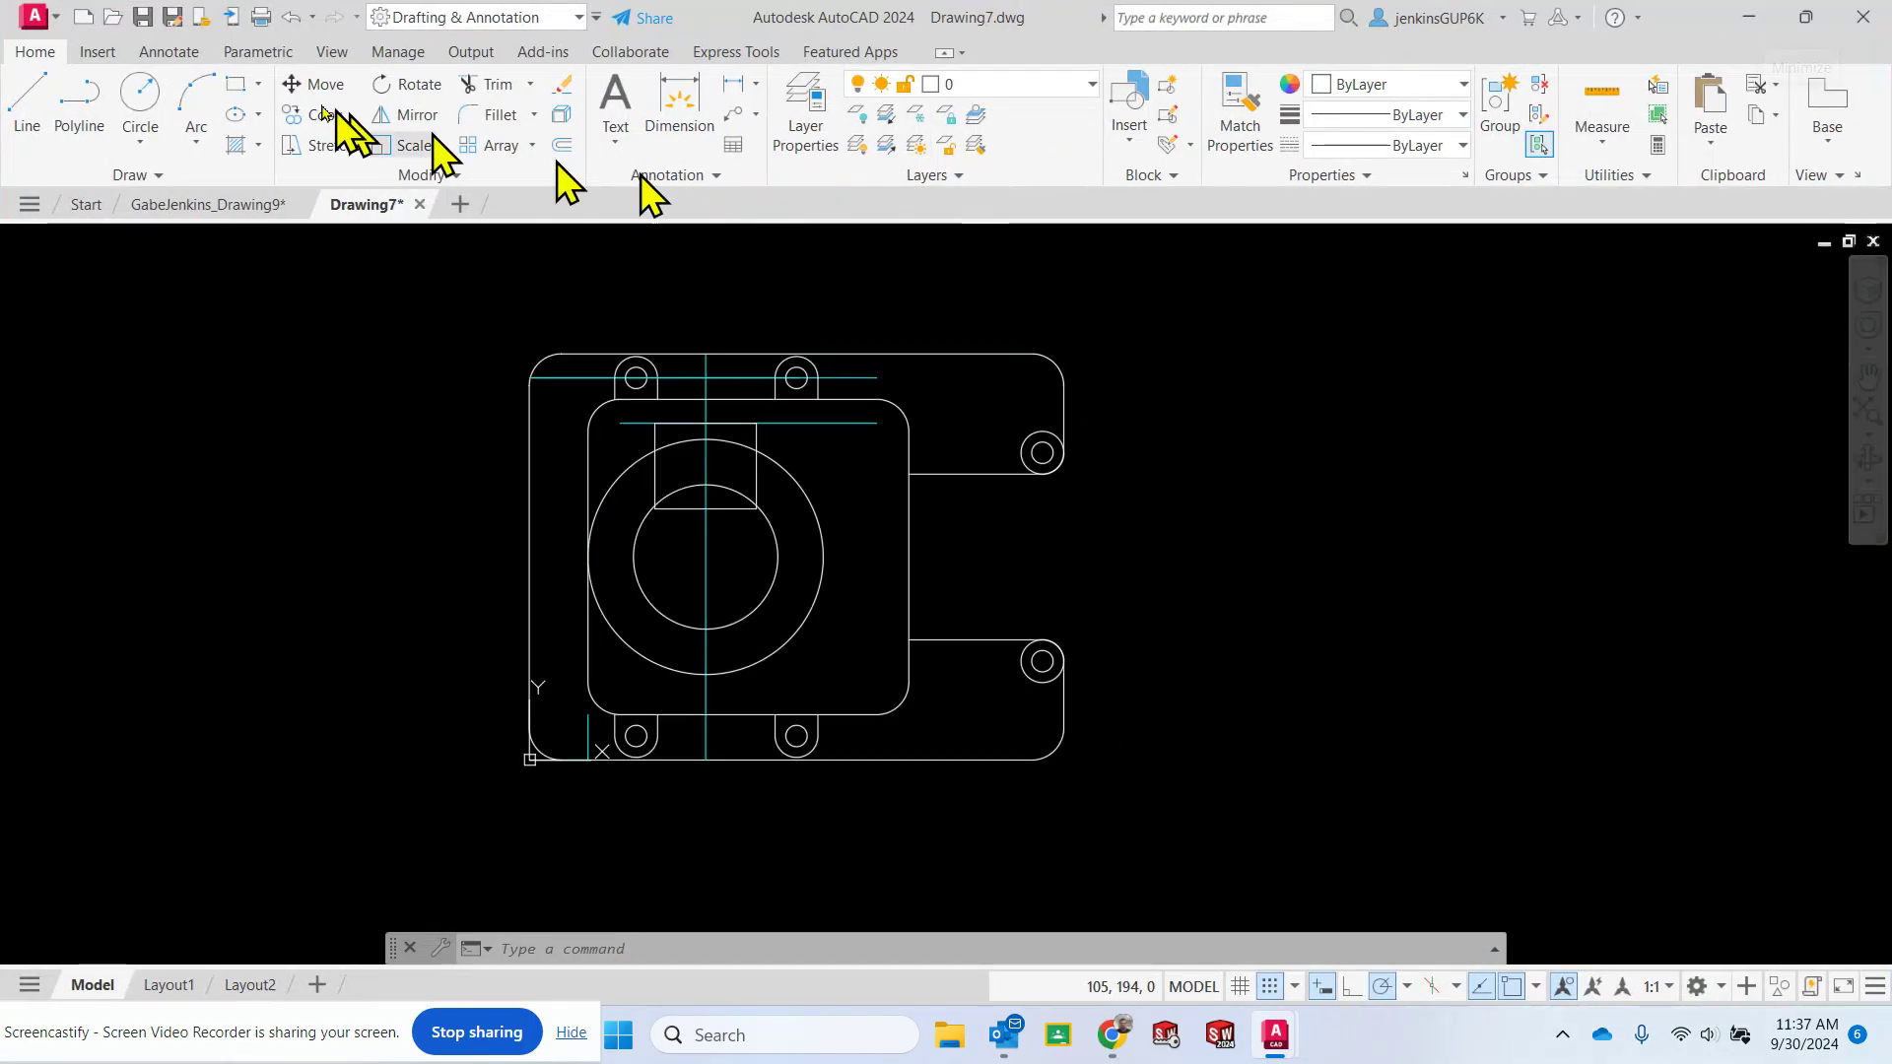
{"action": "left_click", "coordinate": [289, 18]}
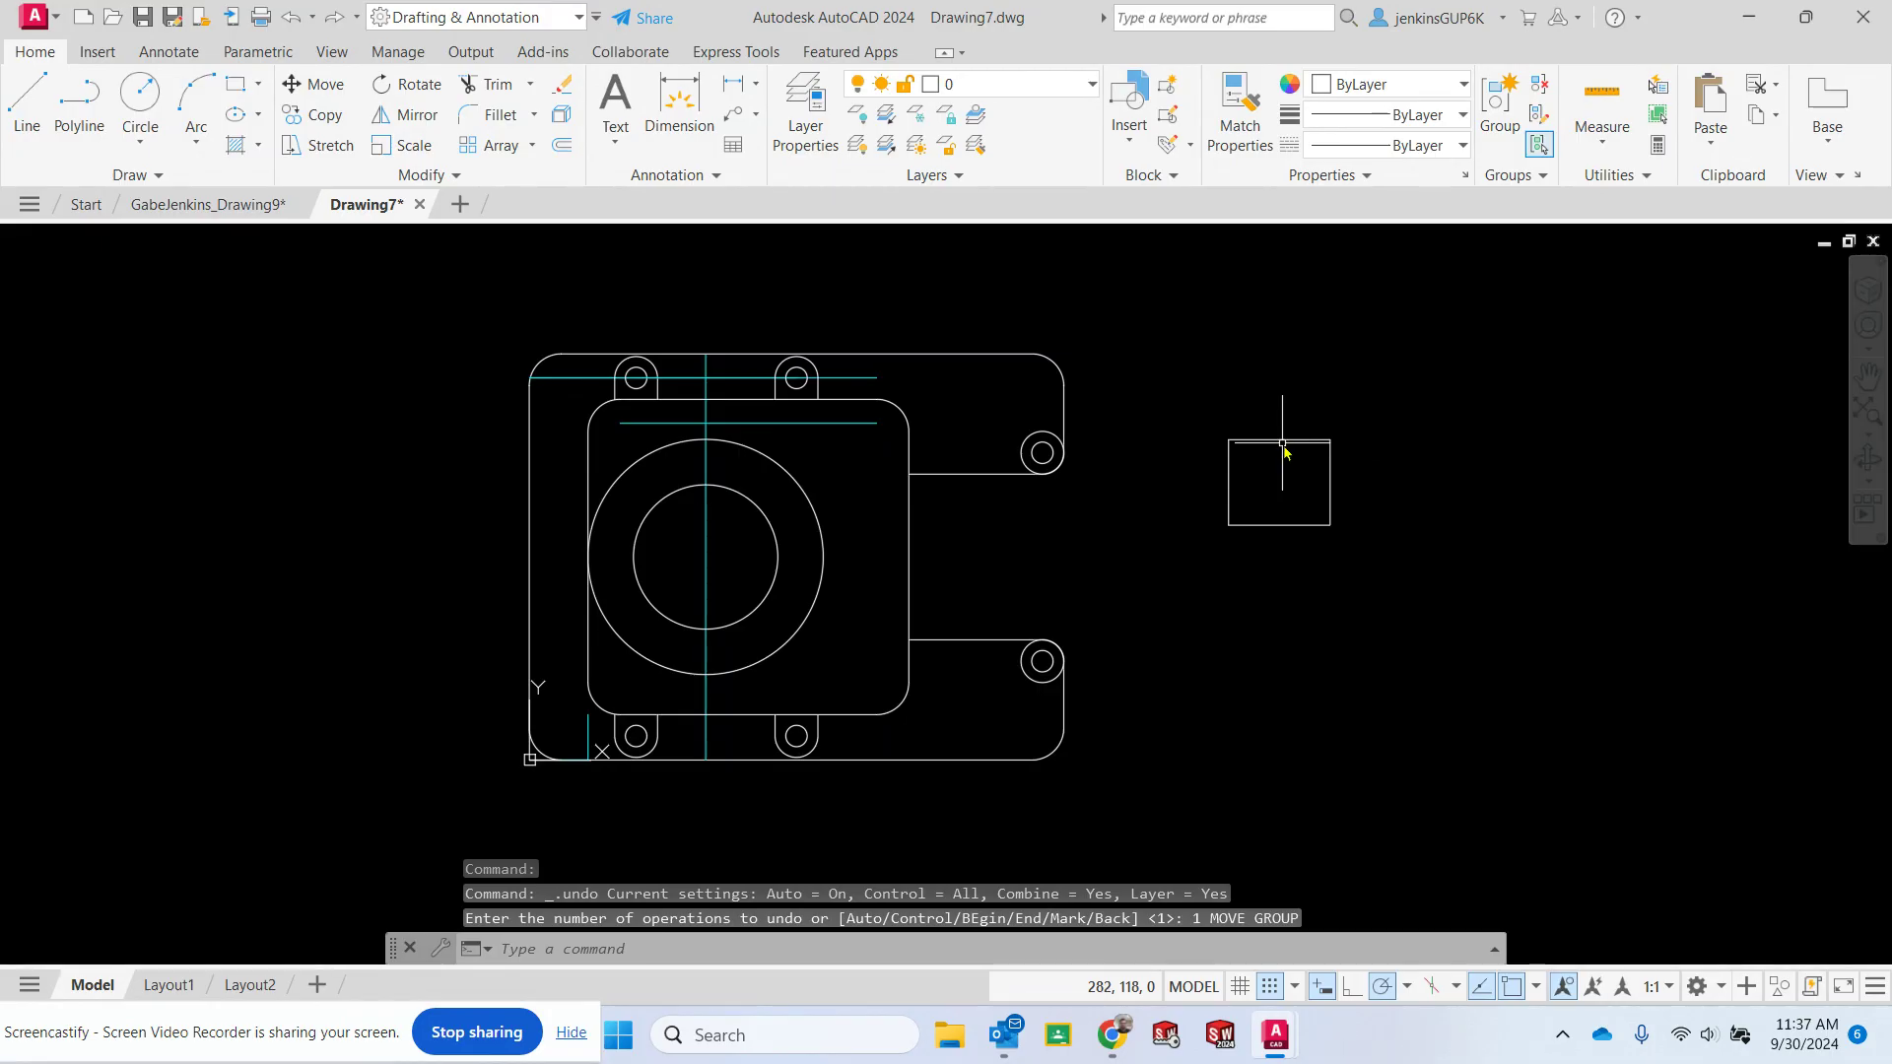
Move the 38 by 32 rectangle from its upper edge's midpoint to the intersection of the vertical construction line and the offset line.
{"action": "left_click", "coordinate": [326, 85]}
{"action": "left_click", "coordinate": [1271, 442]}
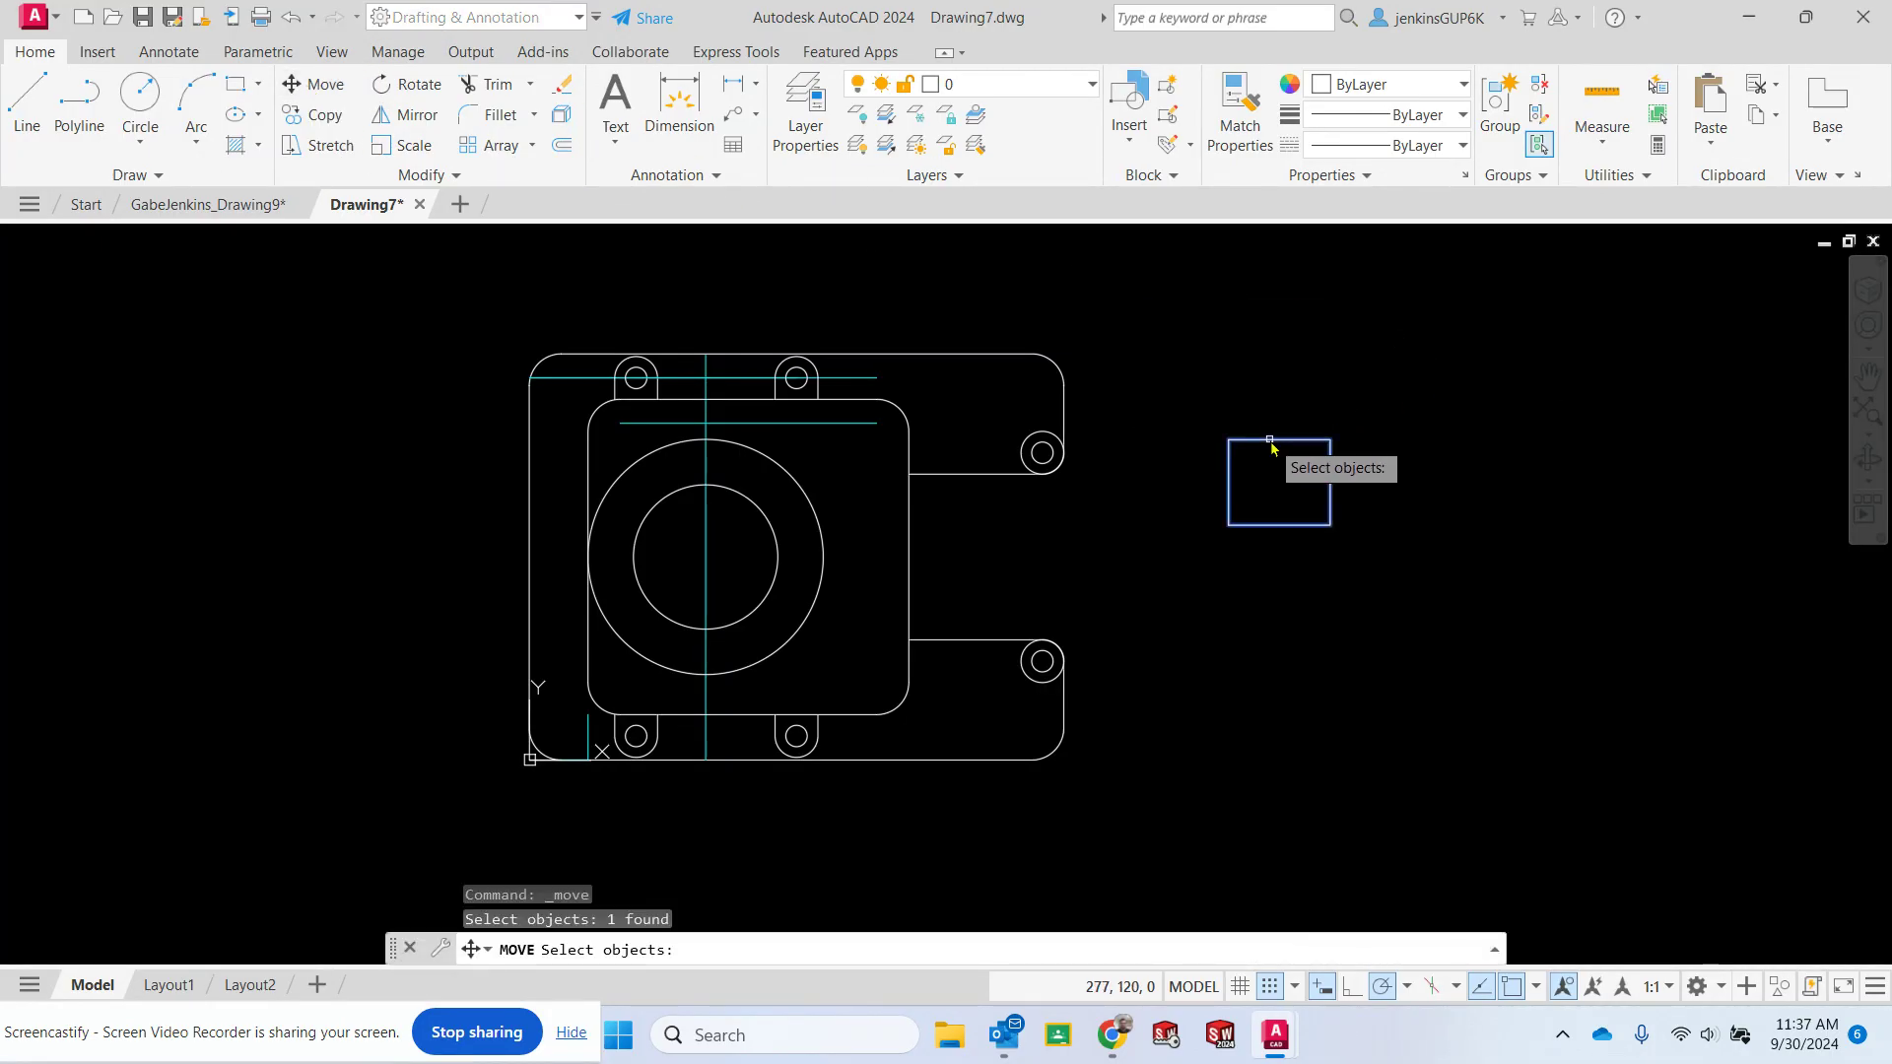
{"action": "key", "text": "Return"}
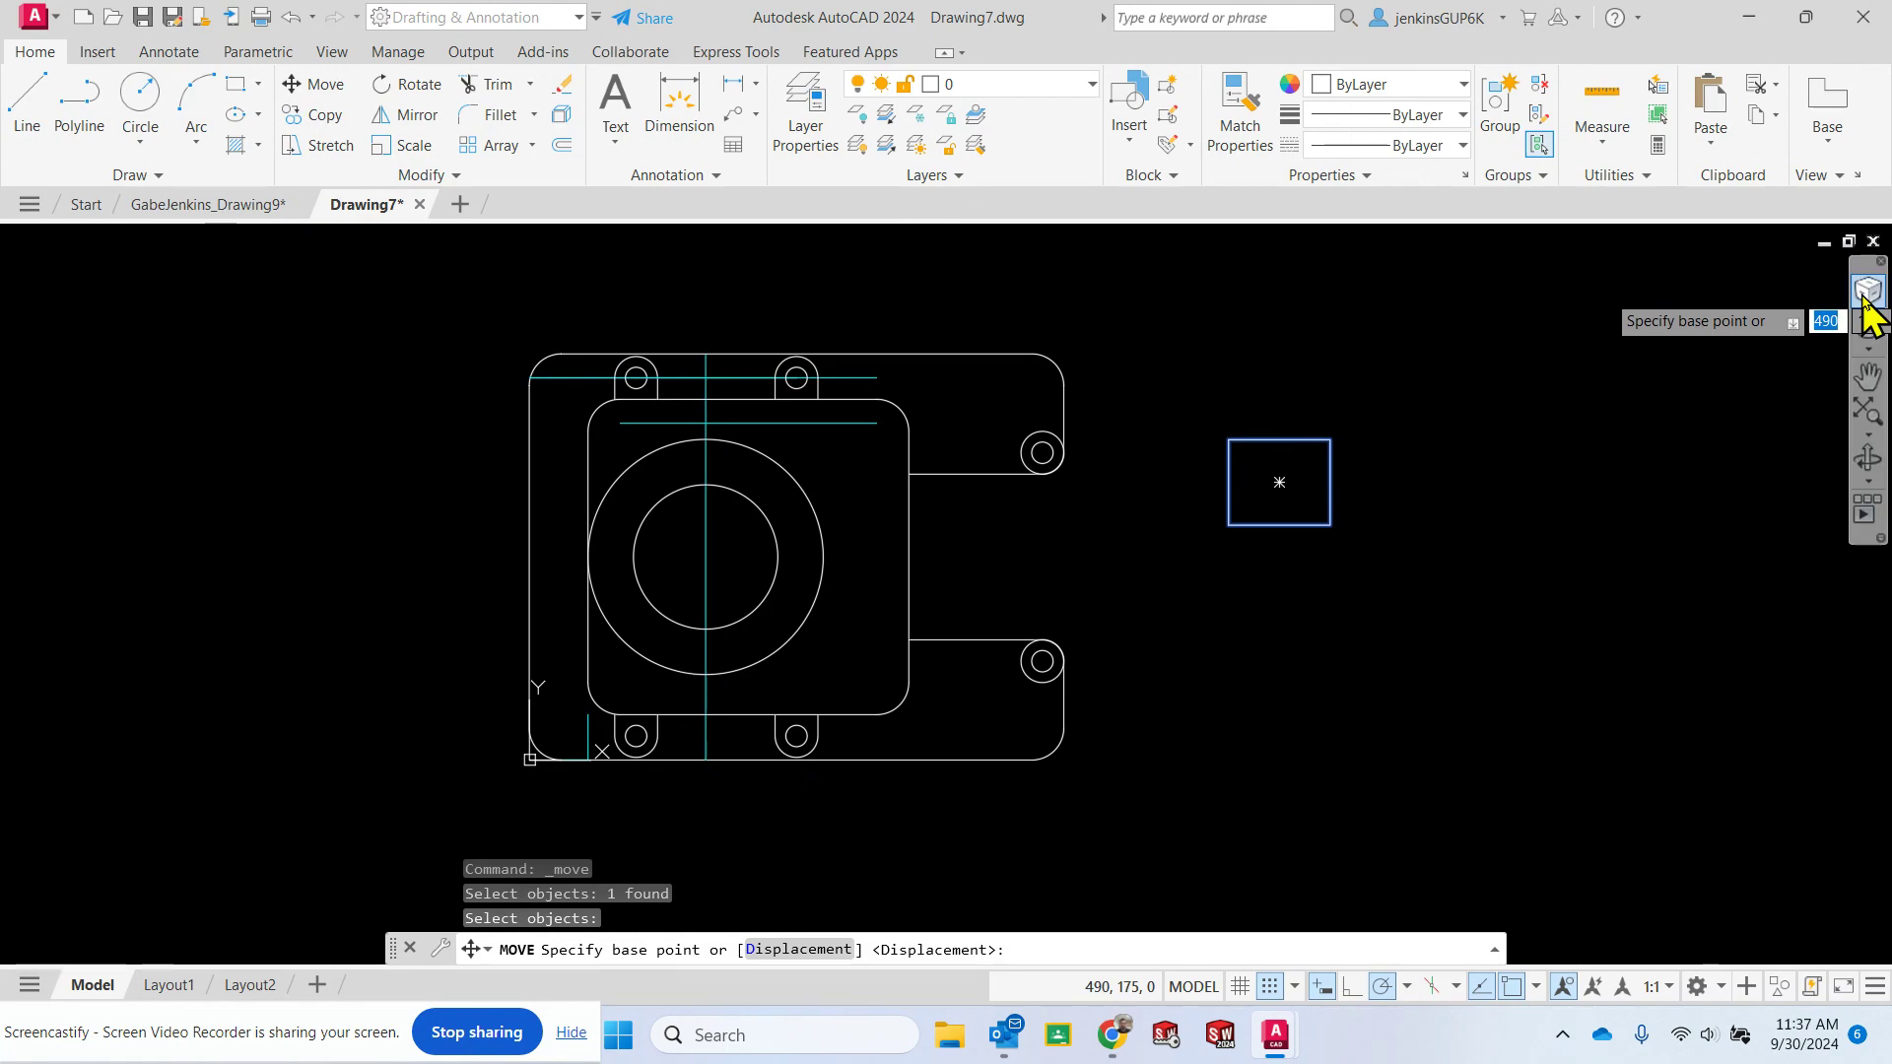
{"action": "left_click", "coordinate": [1281, 440]}
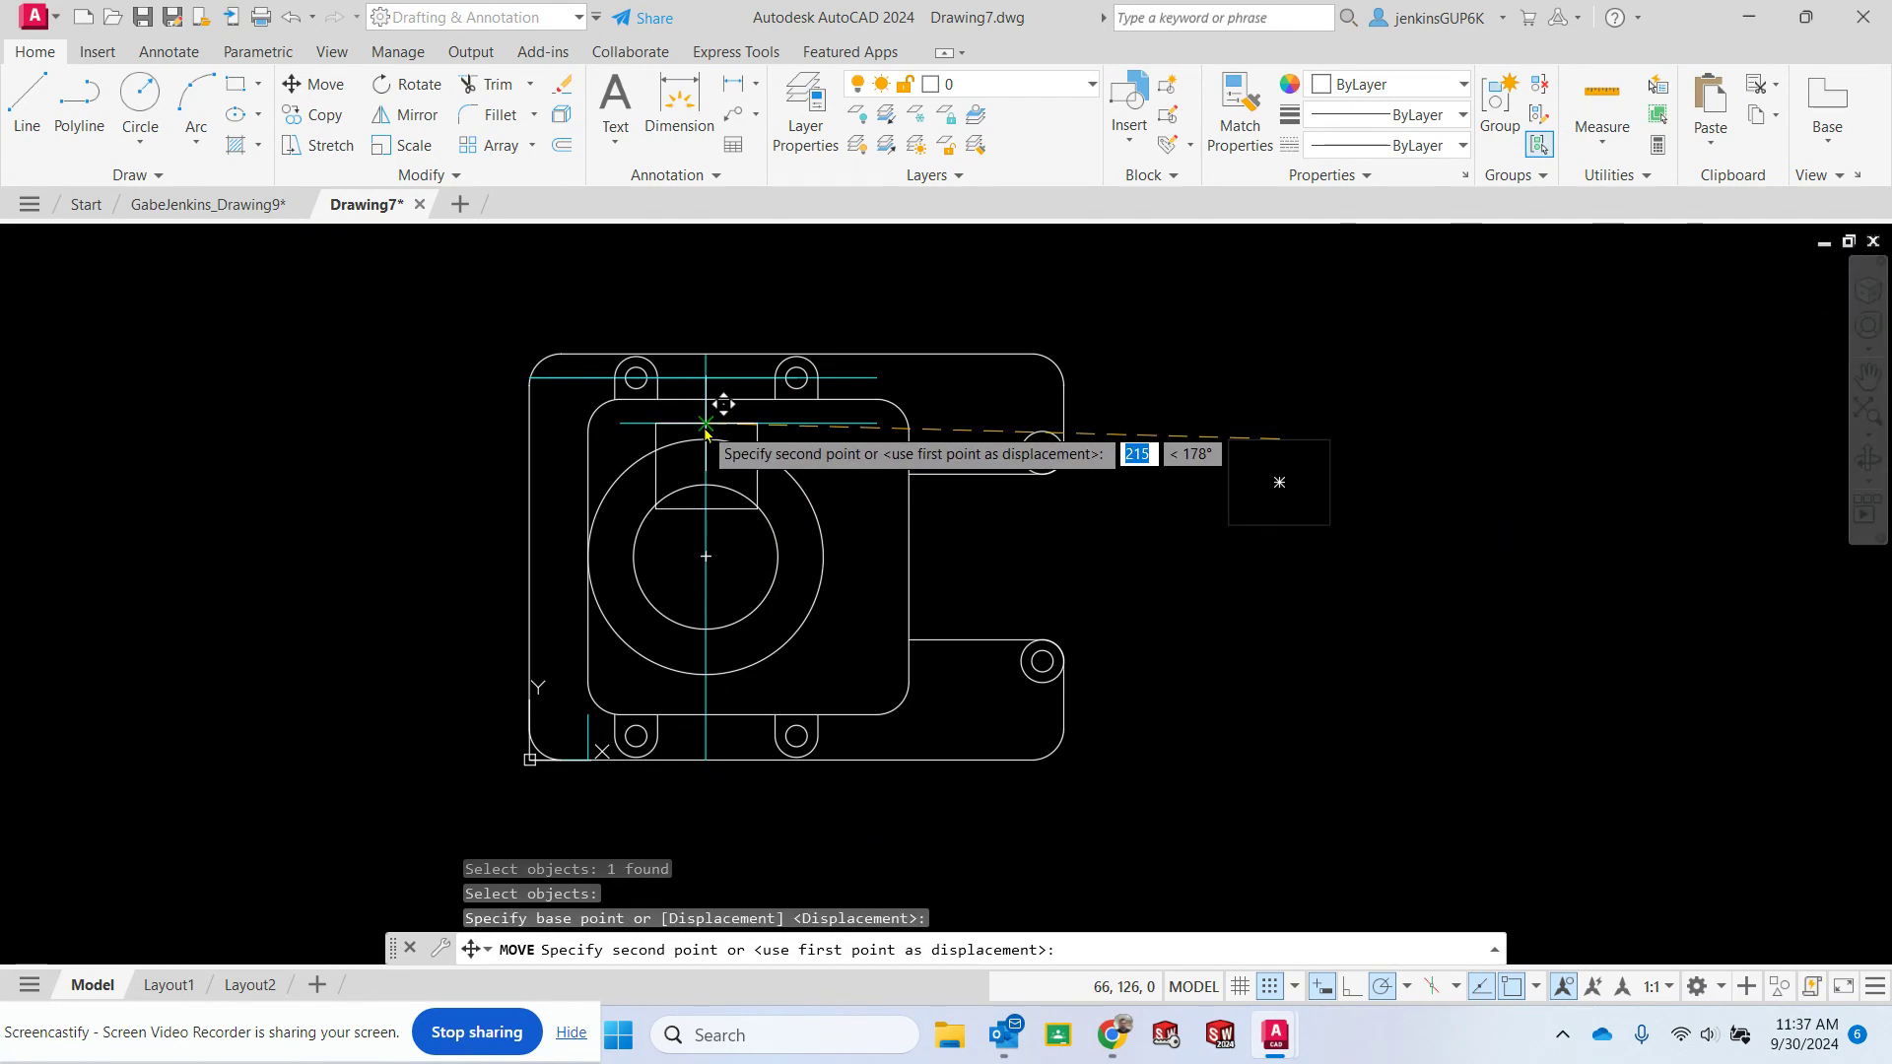
{"action": "scroll", "coordinate": [705, 434], "scroll_direction": "up", "scroll_amount": 6}
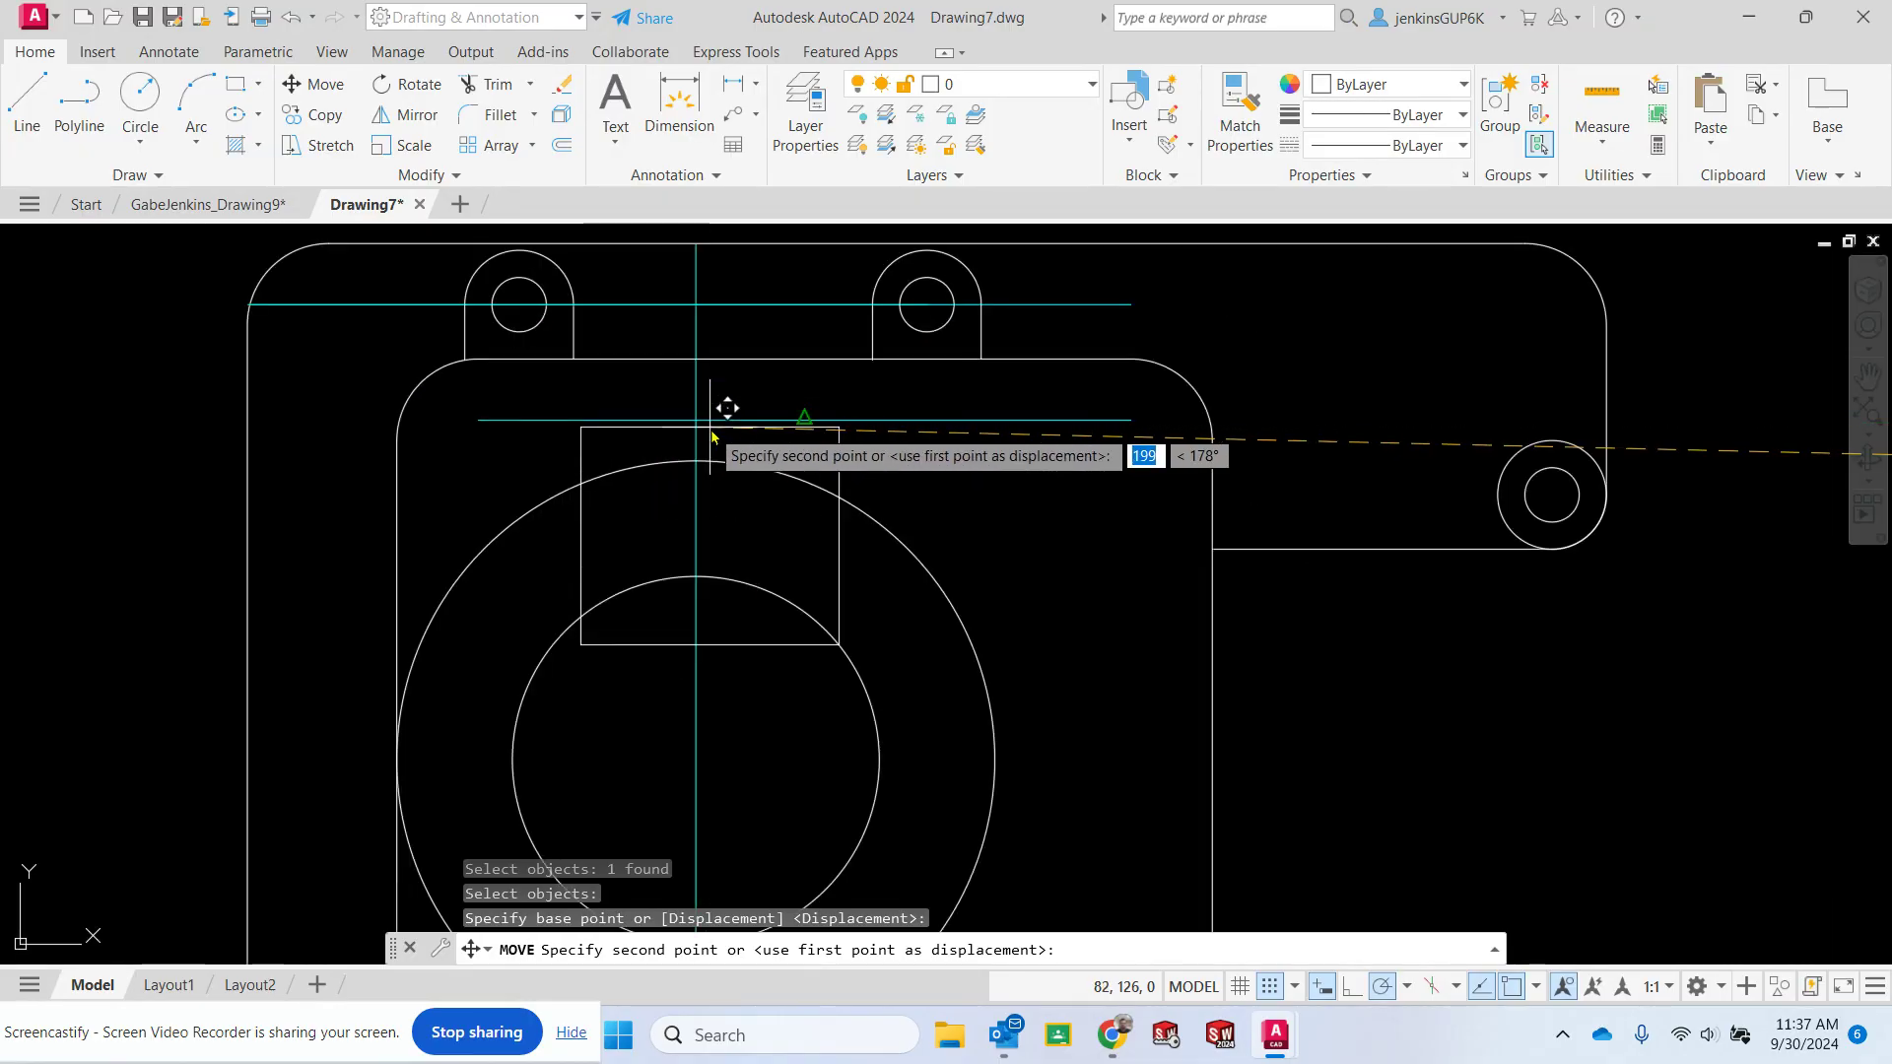
{"action": "left_click", "coordinate": [684, 415]}
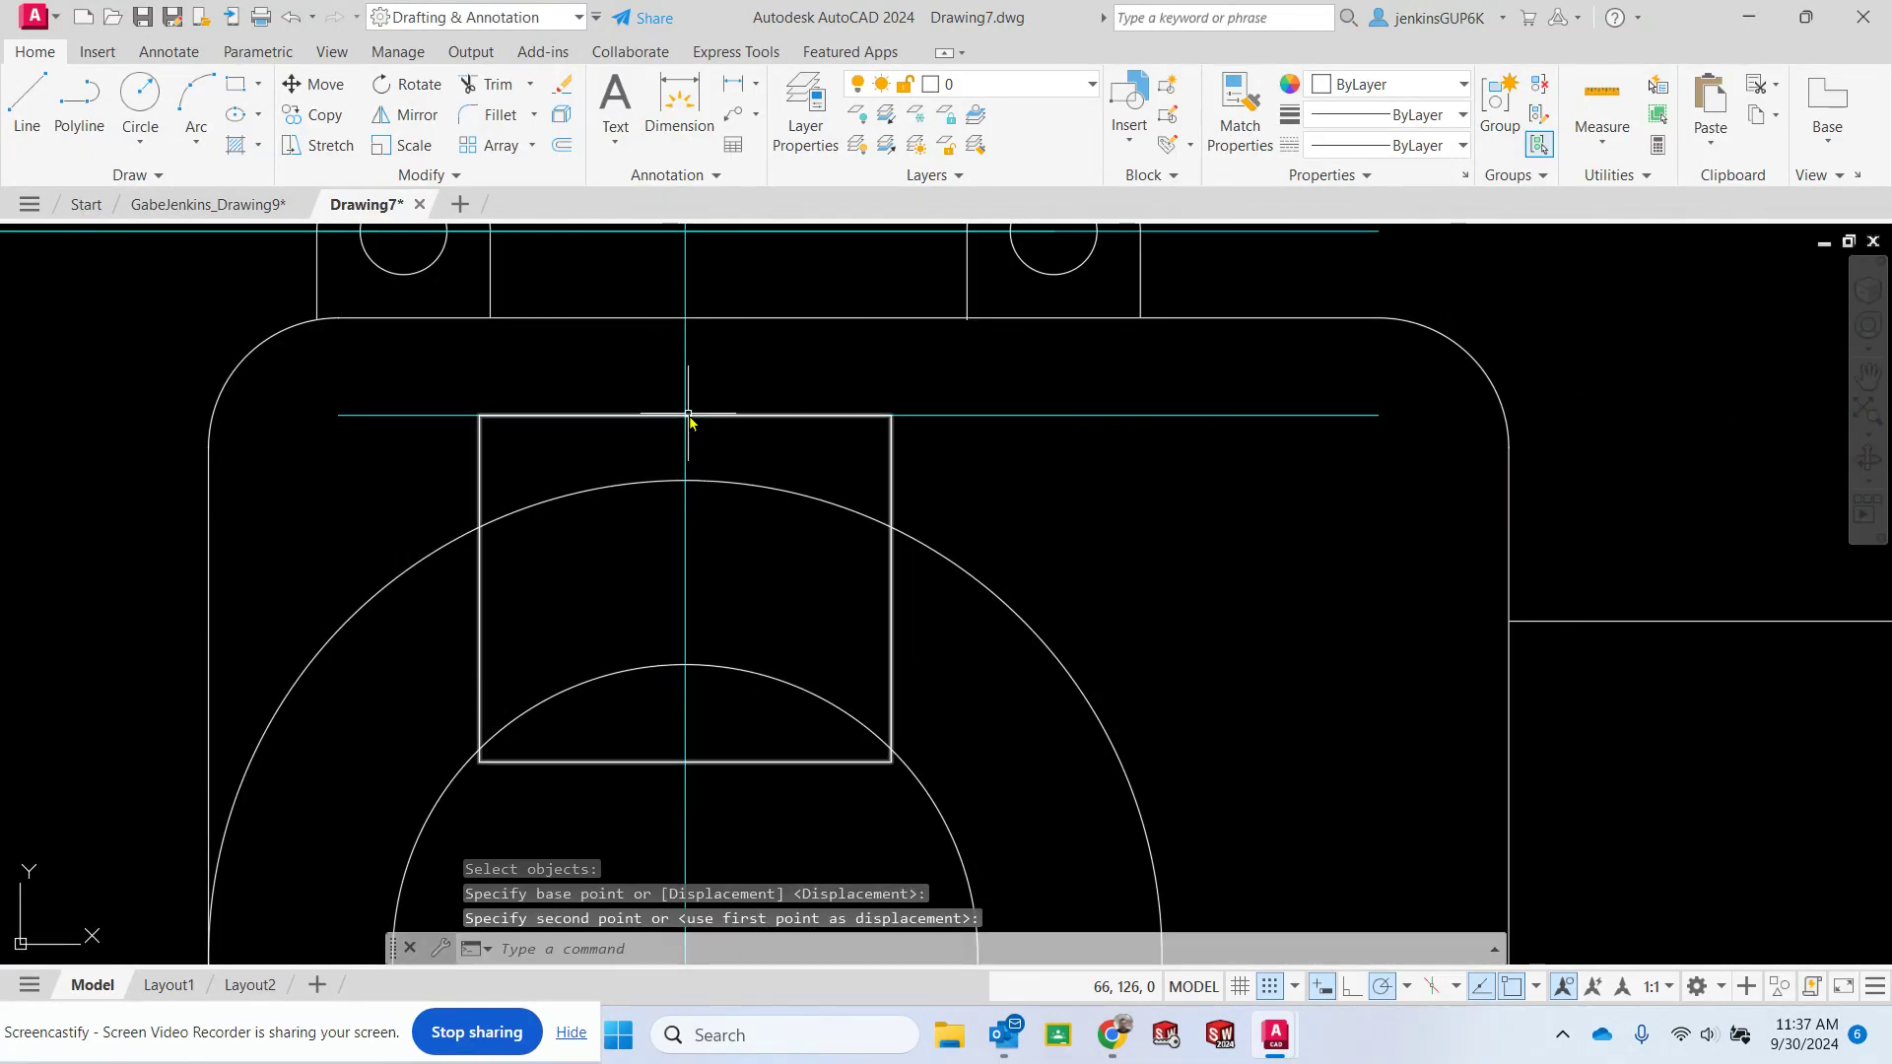
{"action": "key", "text": "Escape"}
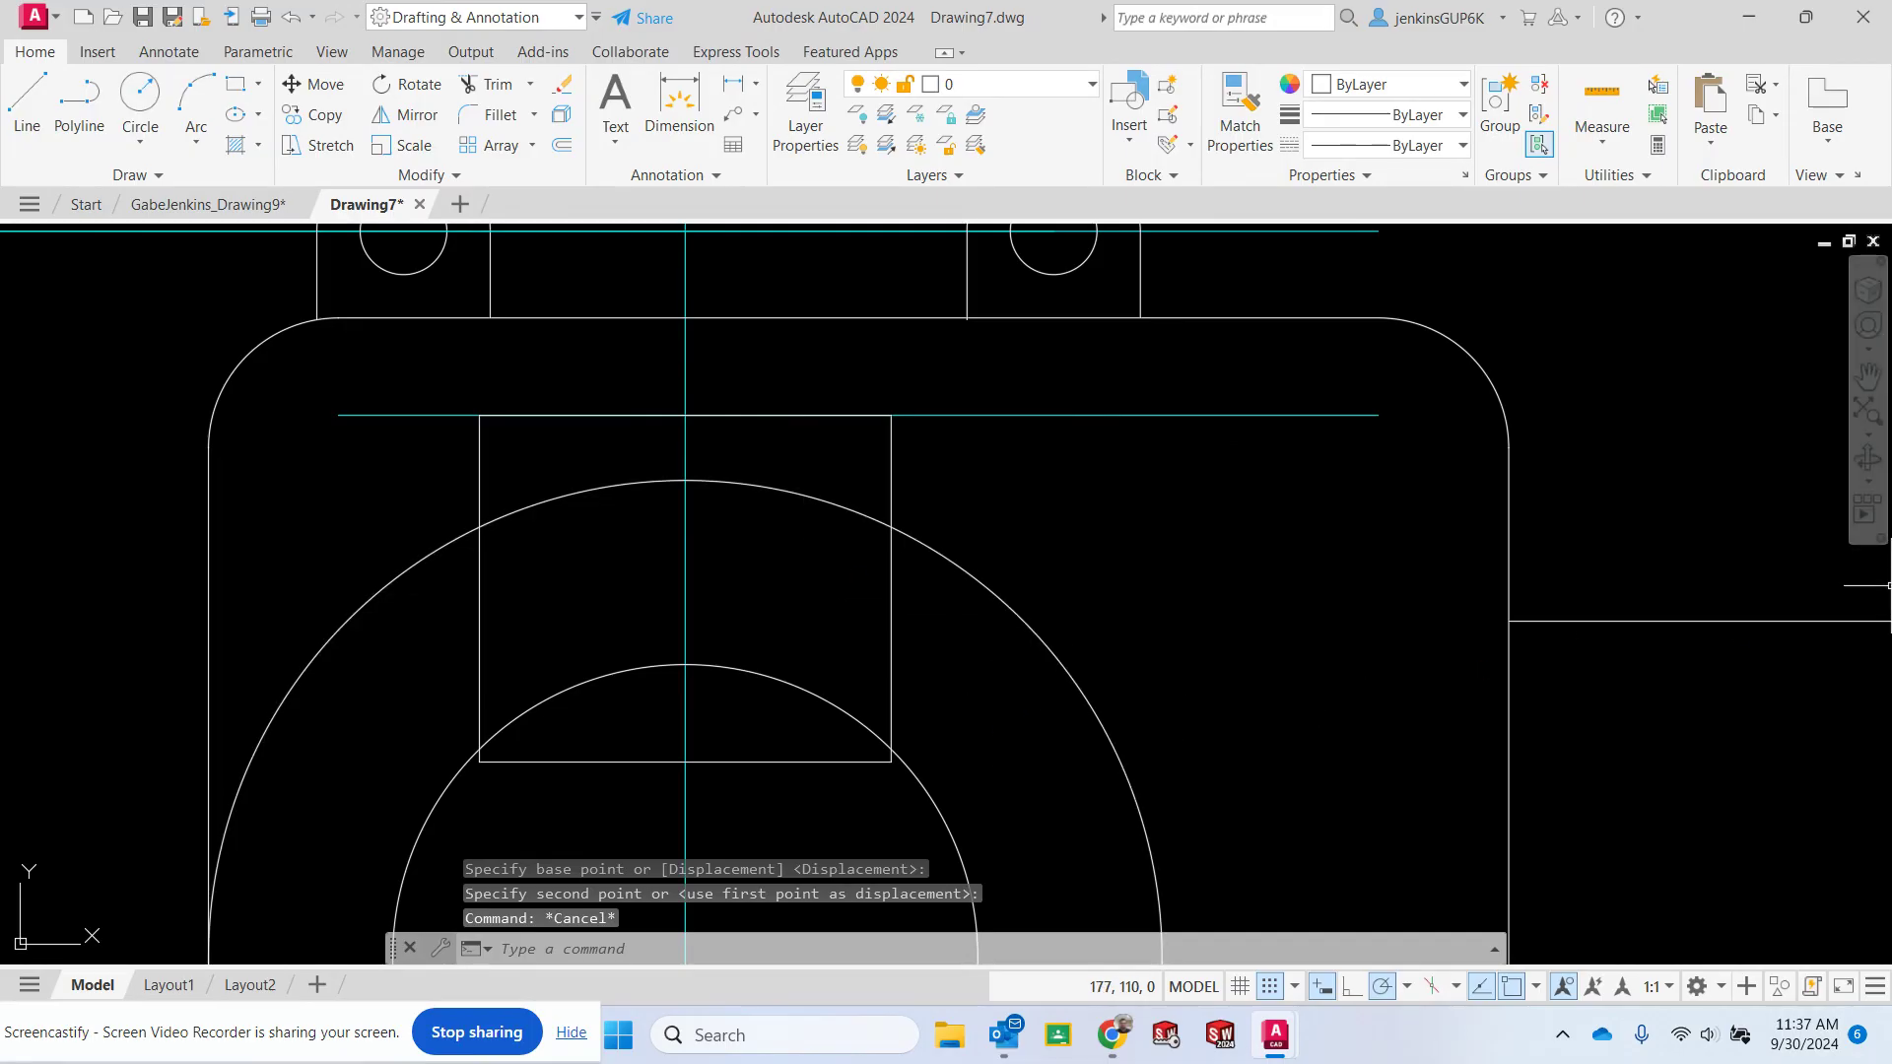
Trim the outer circle's arc and the right half of the inner circle's arc inside the slot rectangle.
{"action": "scroll", "coordinate": [1588, 655], "scroll_direction": "down", "scroll_amount": 6}
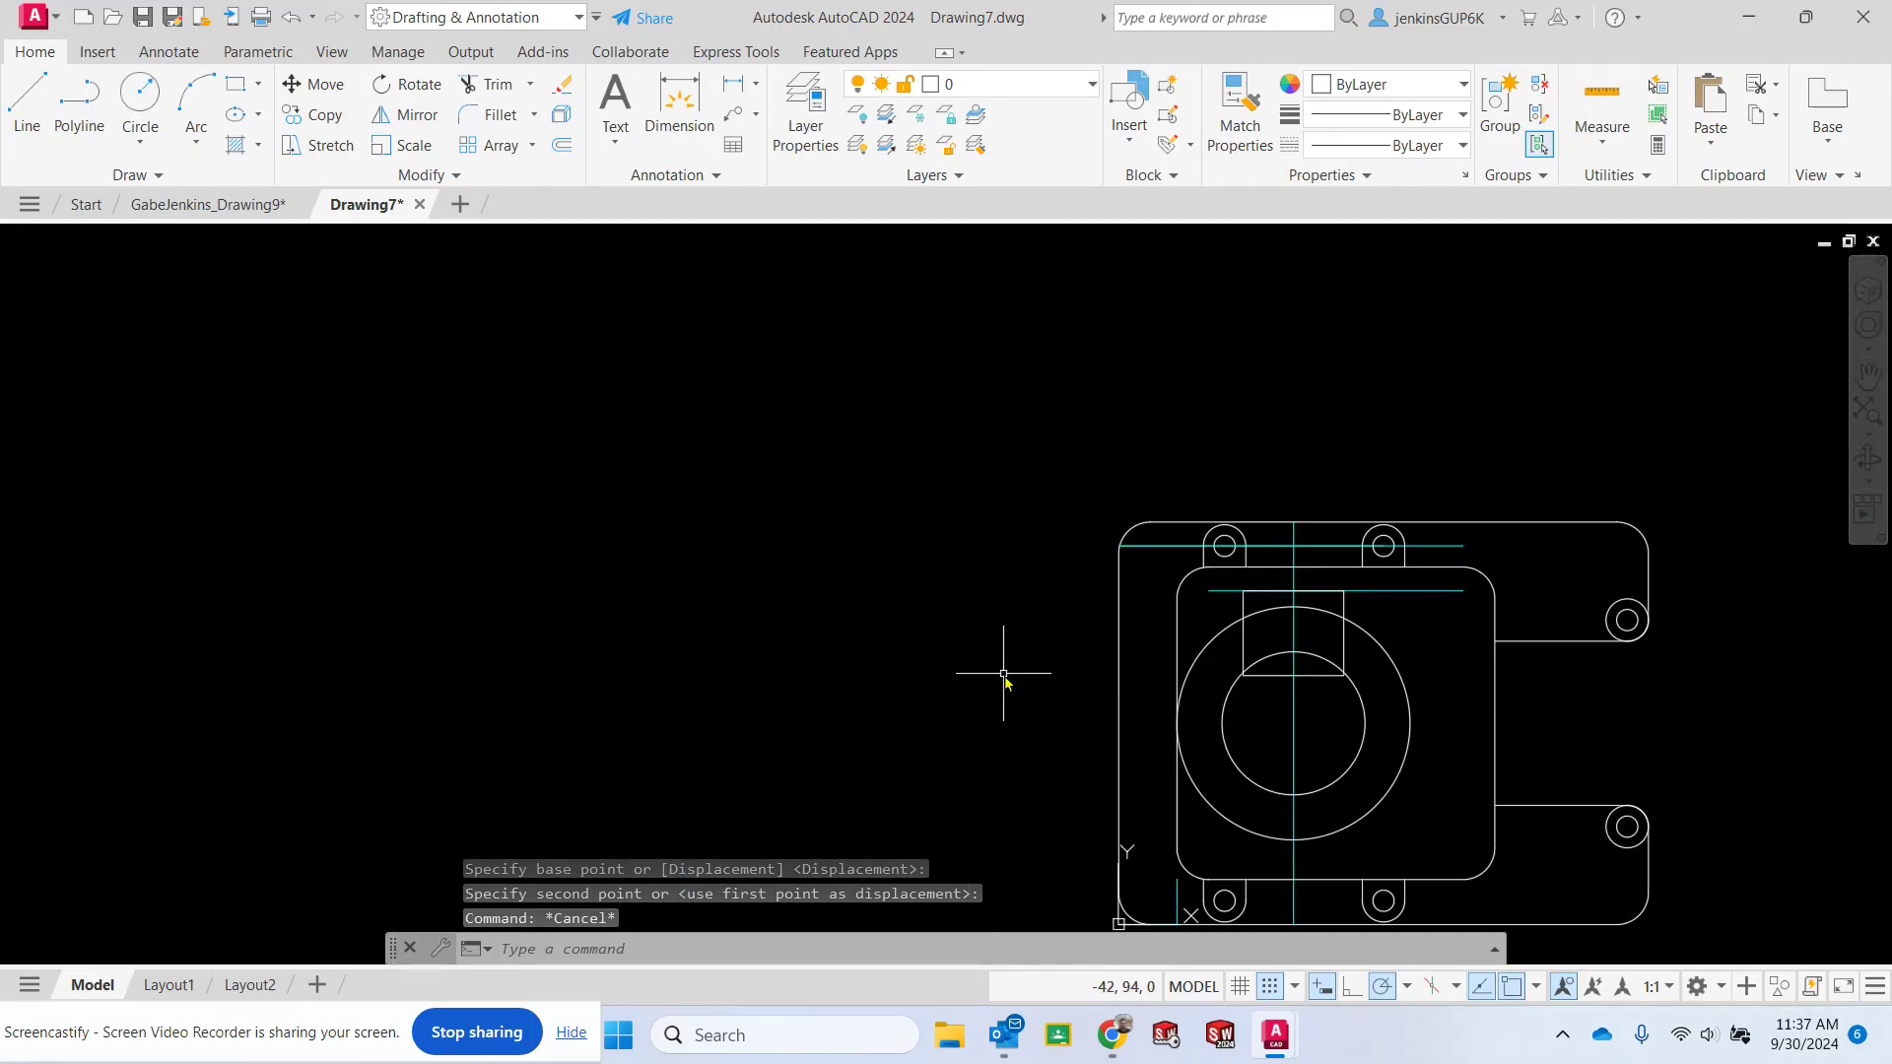
{"action": "mouse_move", "coordinate": [1002, 668]}
{"action": "middle_mouse_down"}
{"action": "mouse_move", "coordinate": [856, 502]}
{"action": "mouse_move", "coordinate": [464, 489]}
{"action": "middle_mouse_up"}
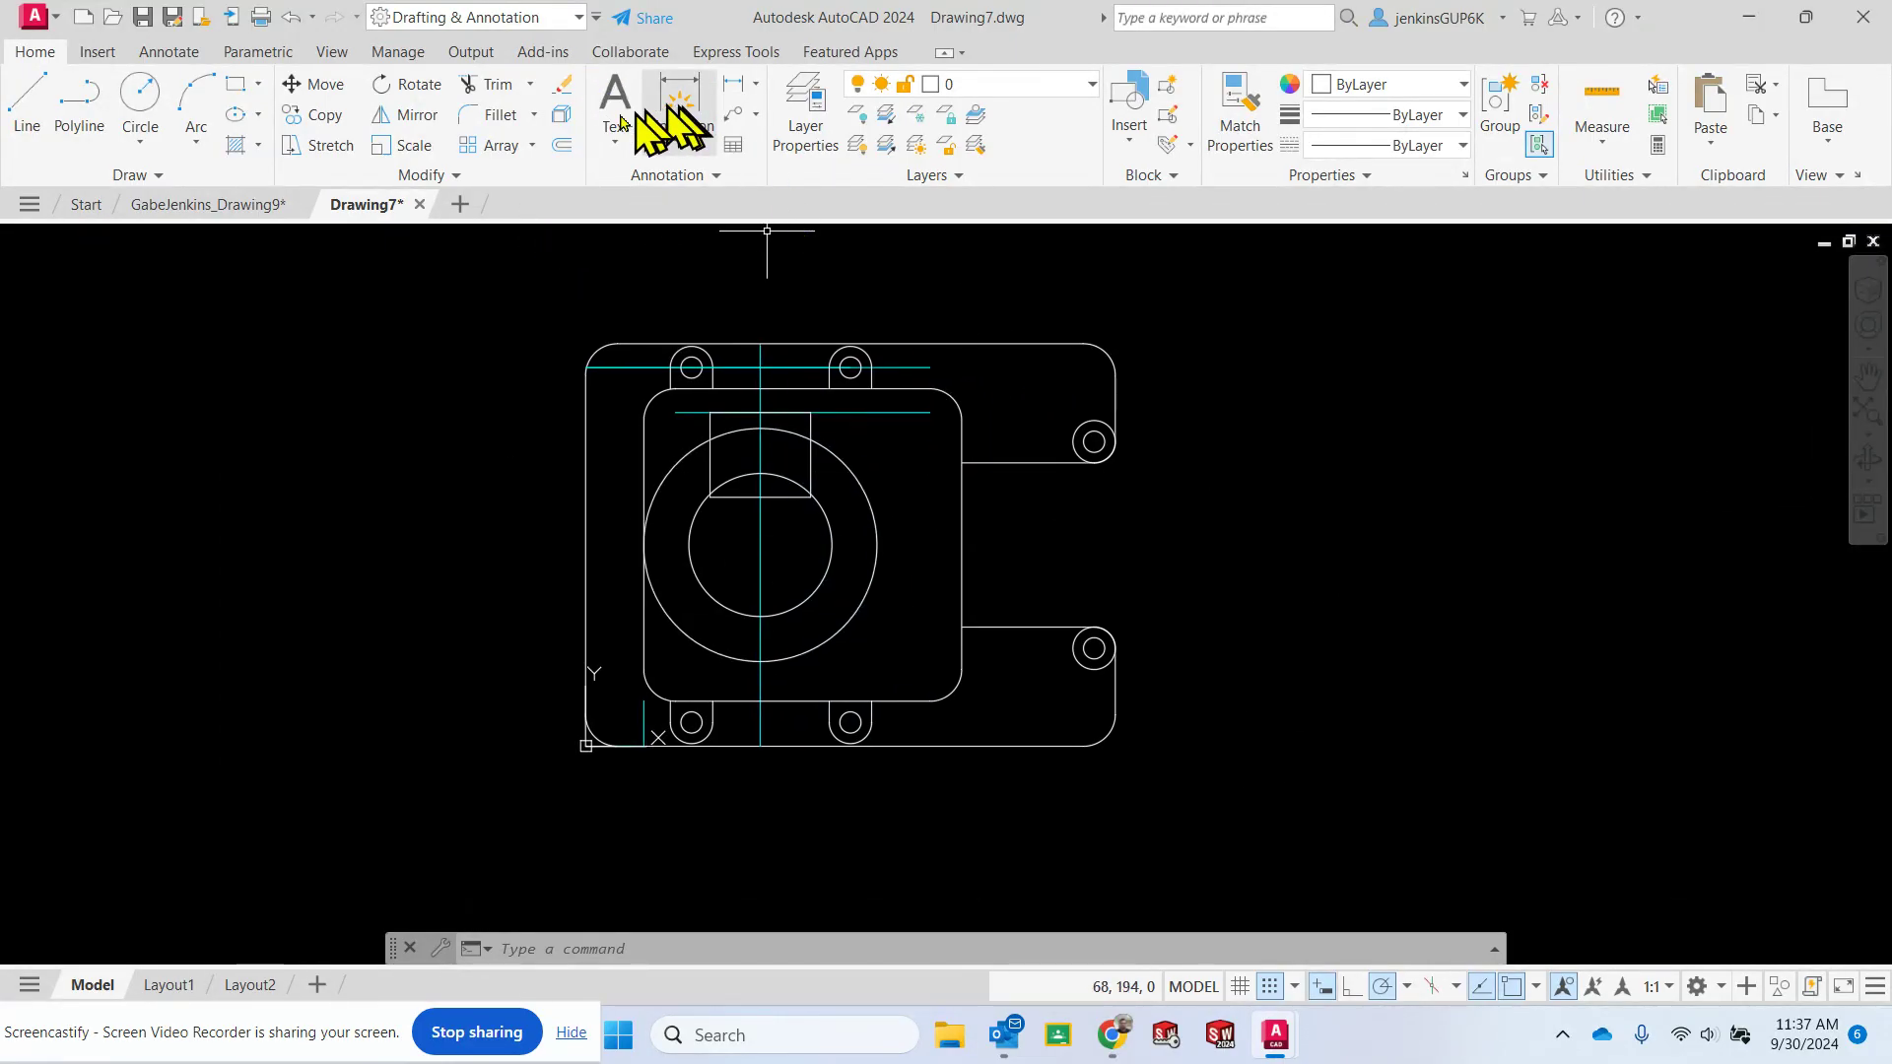
{"action": "left_click", "coordinate": [493, 86]}
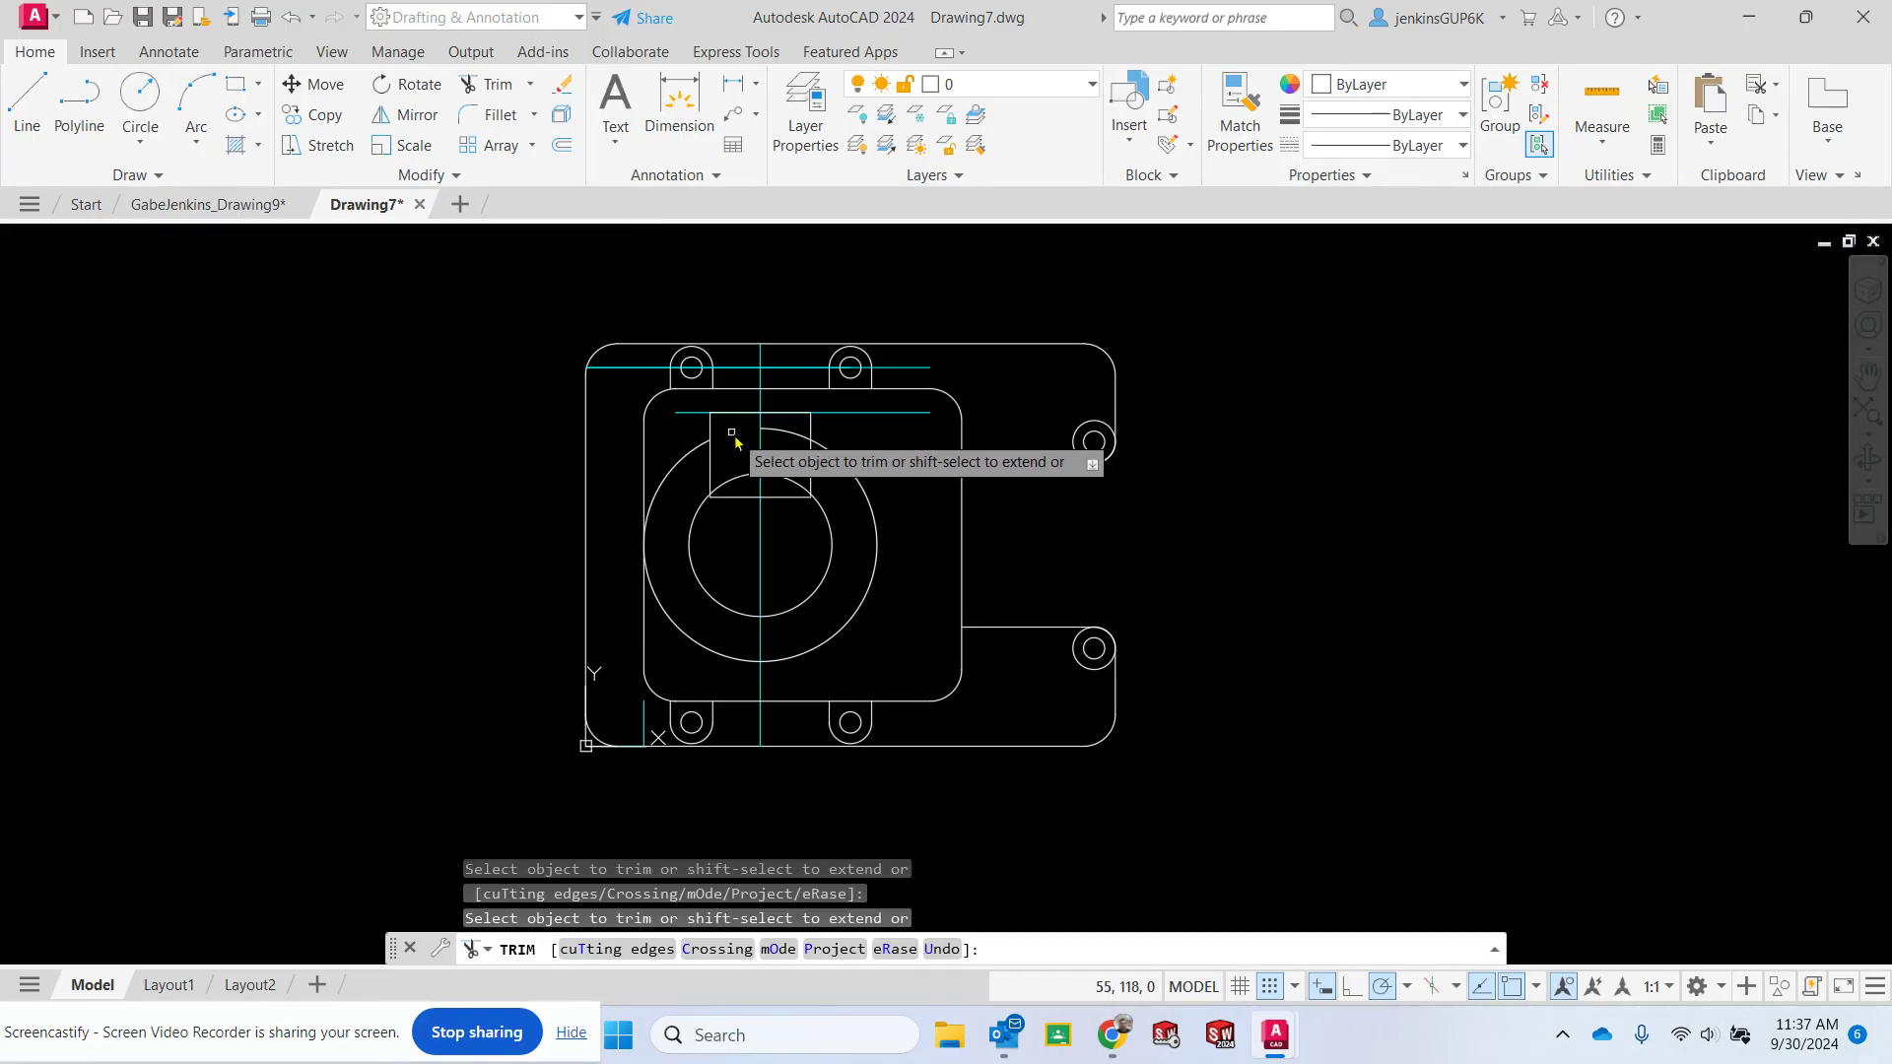
{"action": "left_click", "coordinate": [788, 435]}
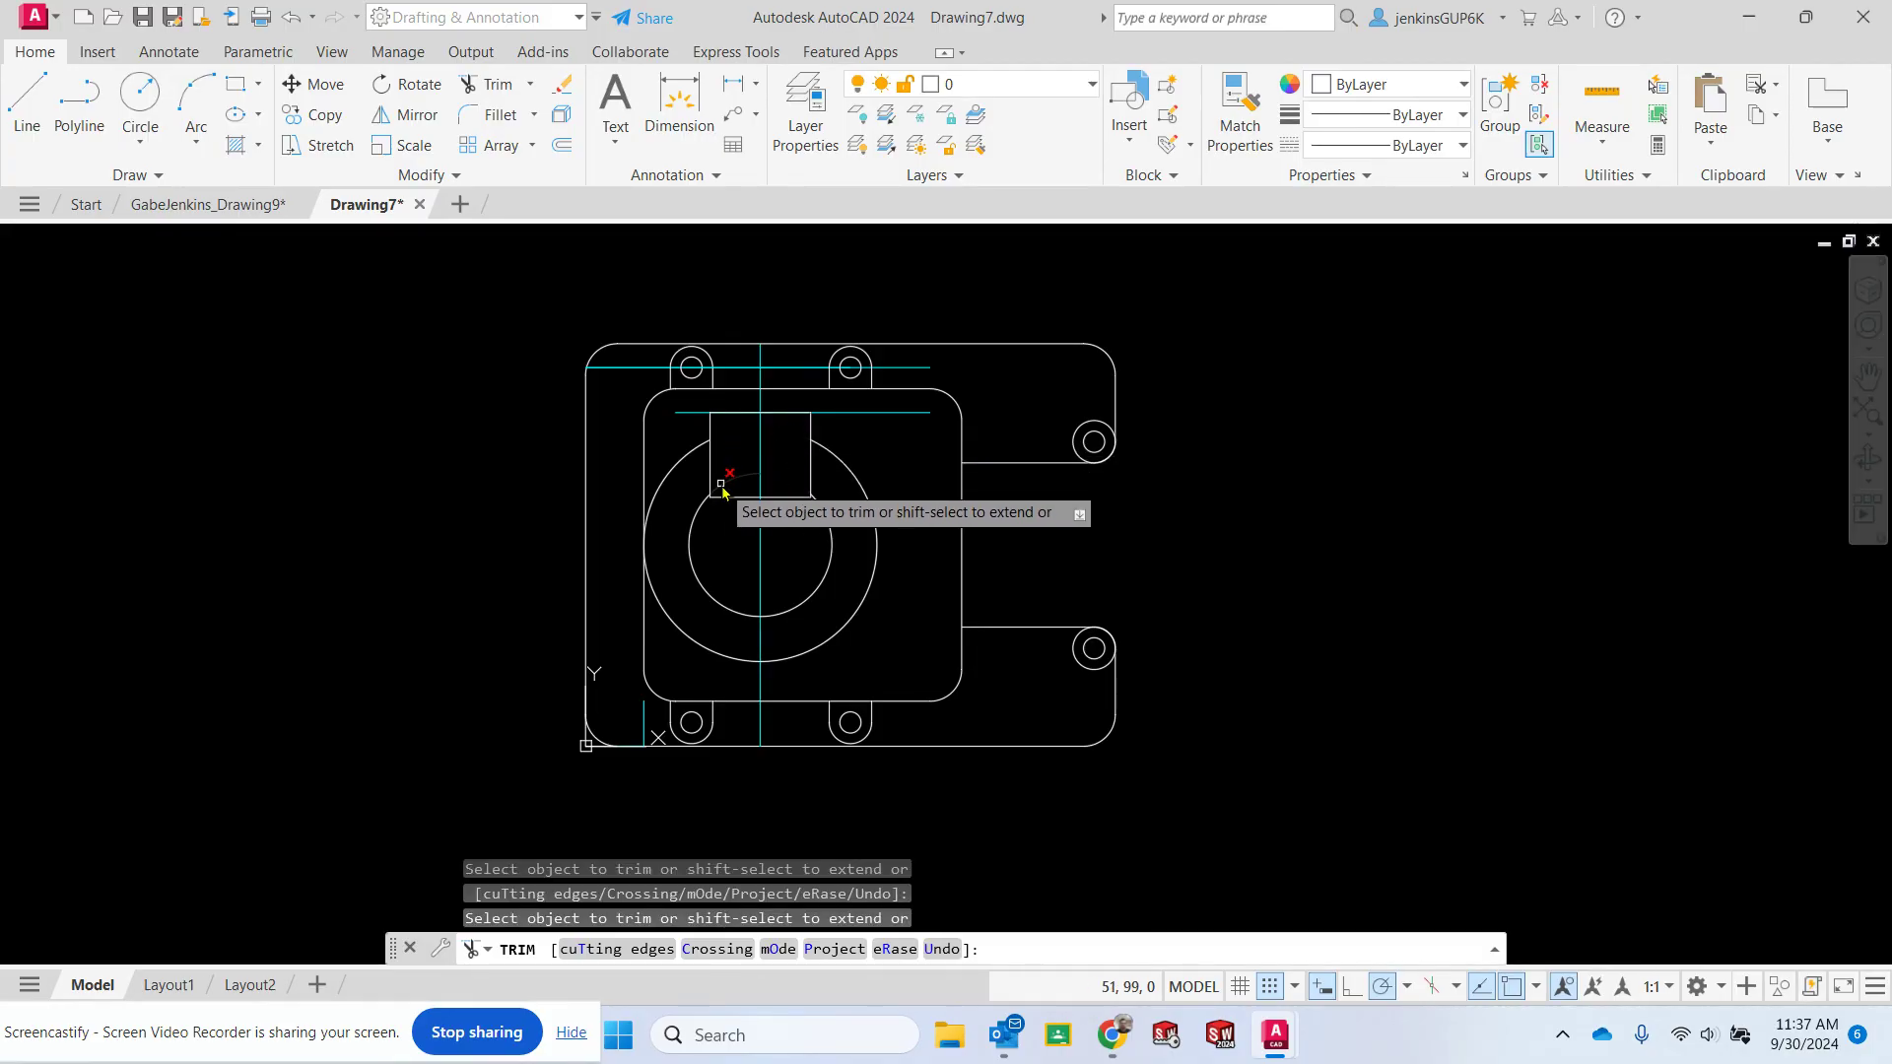
{"action": "left_click", "coordinate": [737, 490]}
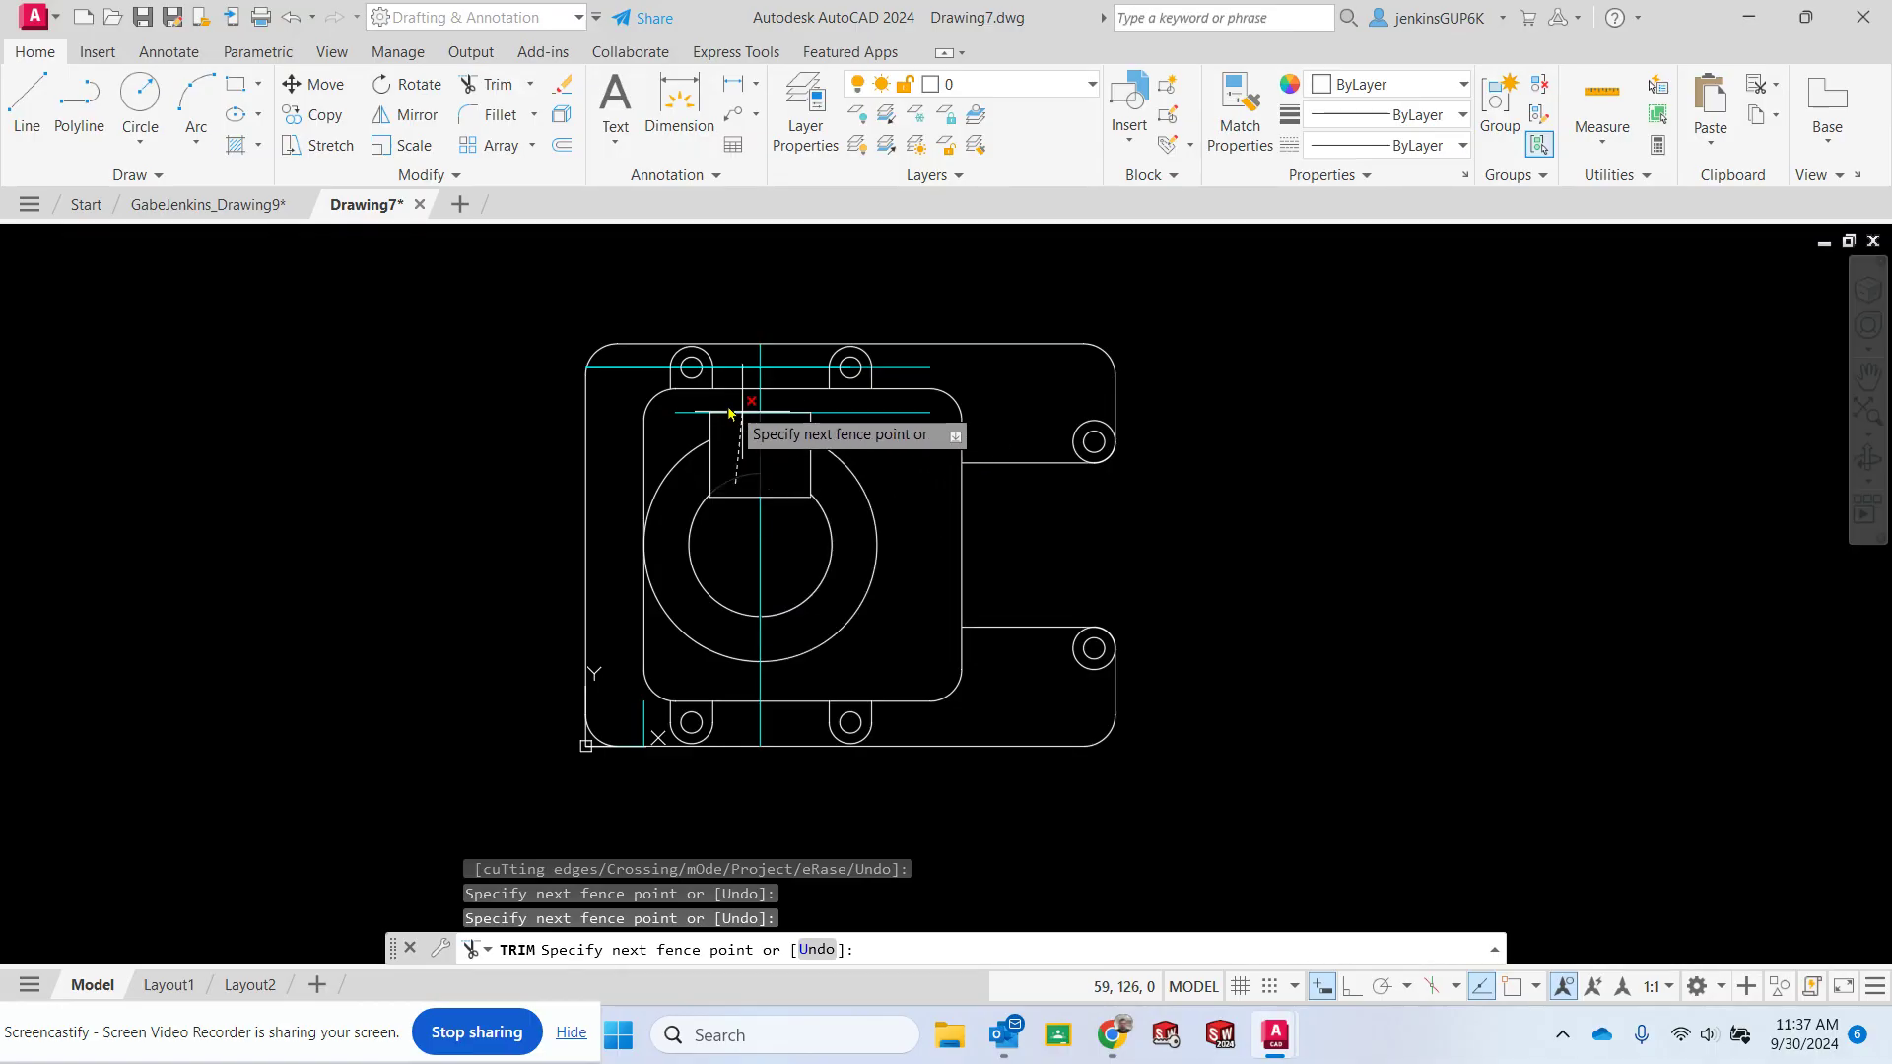
{"action": "key", "text": "Escape"}
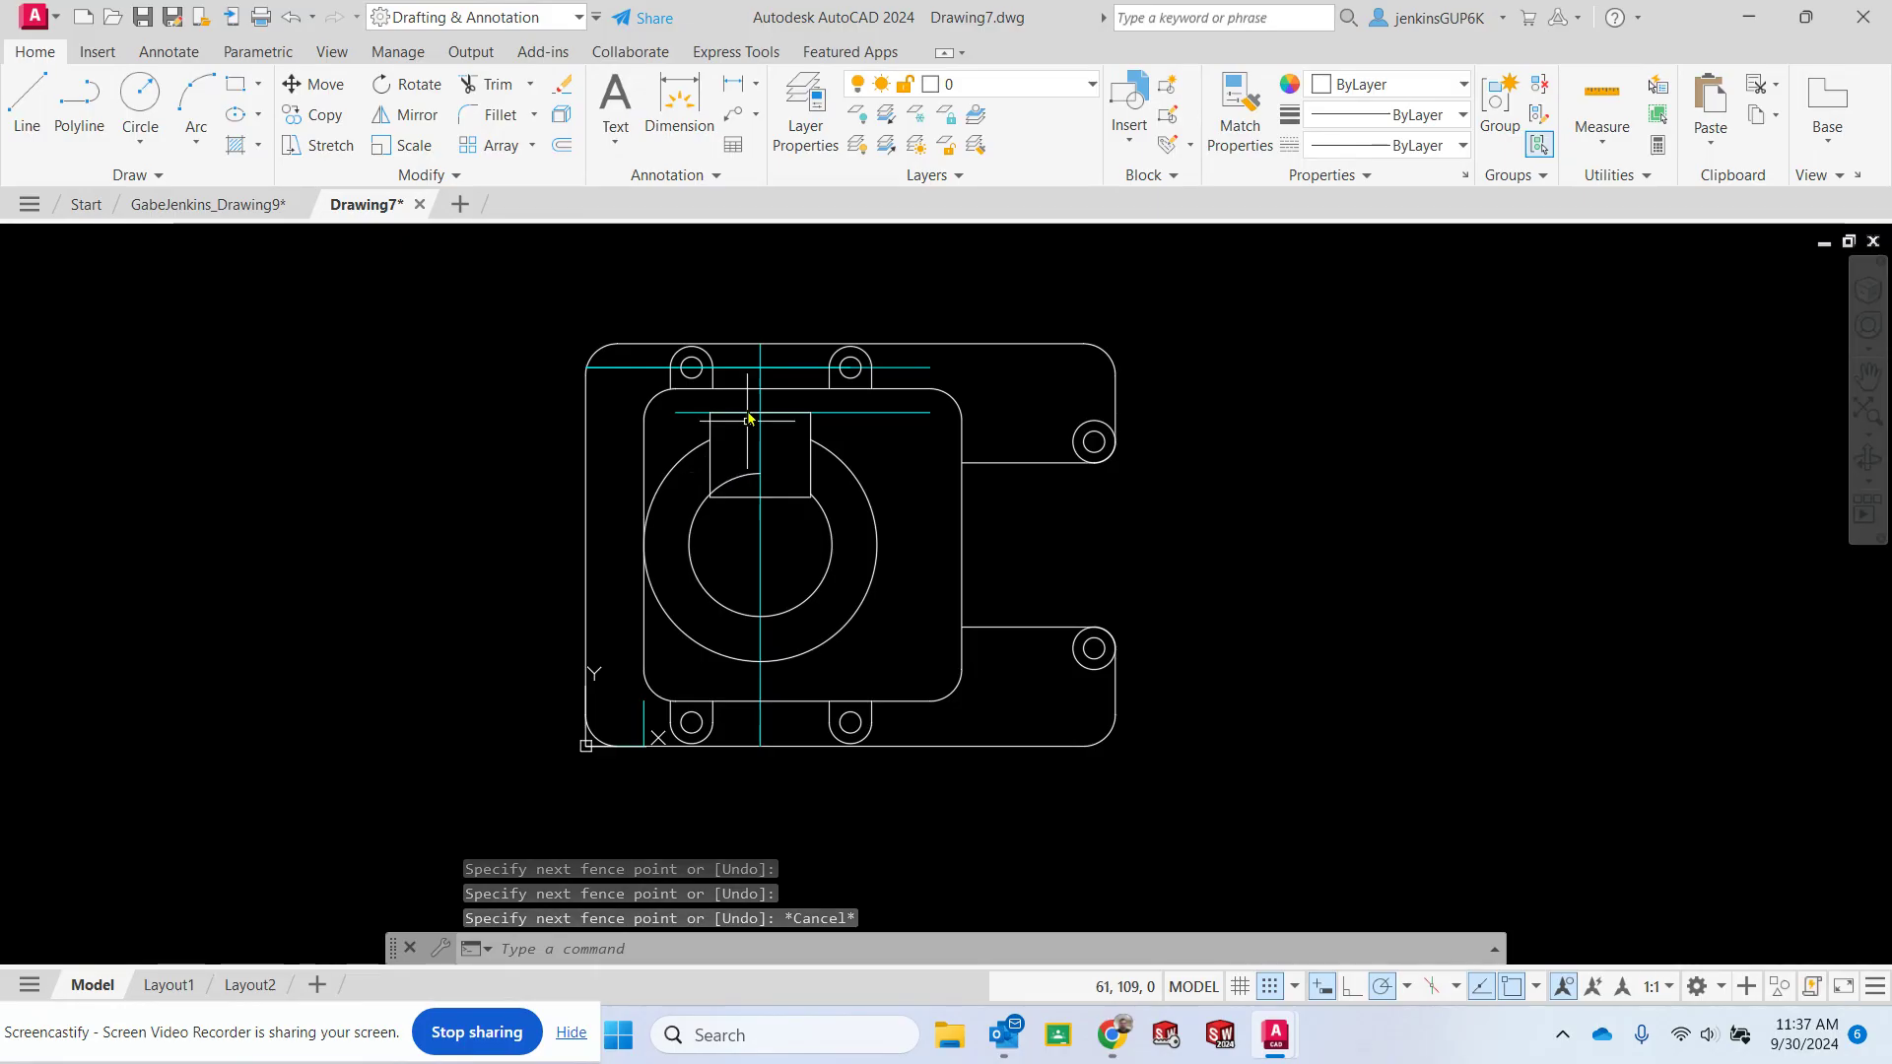
Trim the inner circle's remaining arc inside the slot rectangle and the rectangle's lower edge to form the keyhole outline.
{"action": "left_click", "coordinate": [493, 87]}
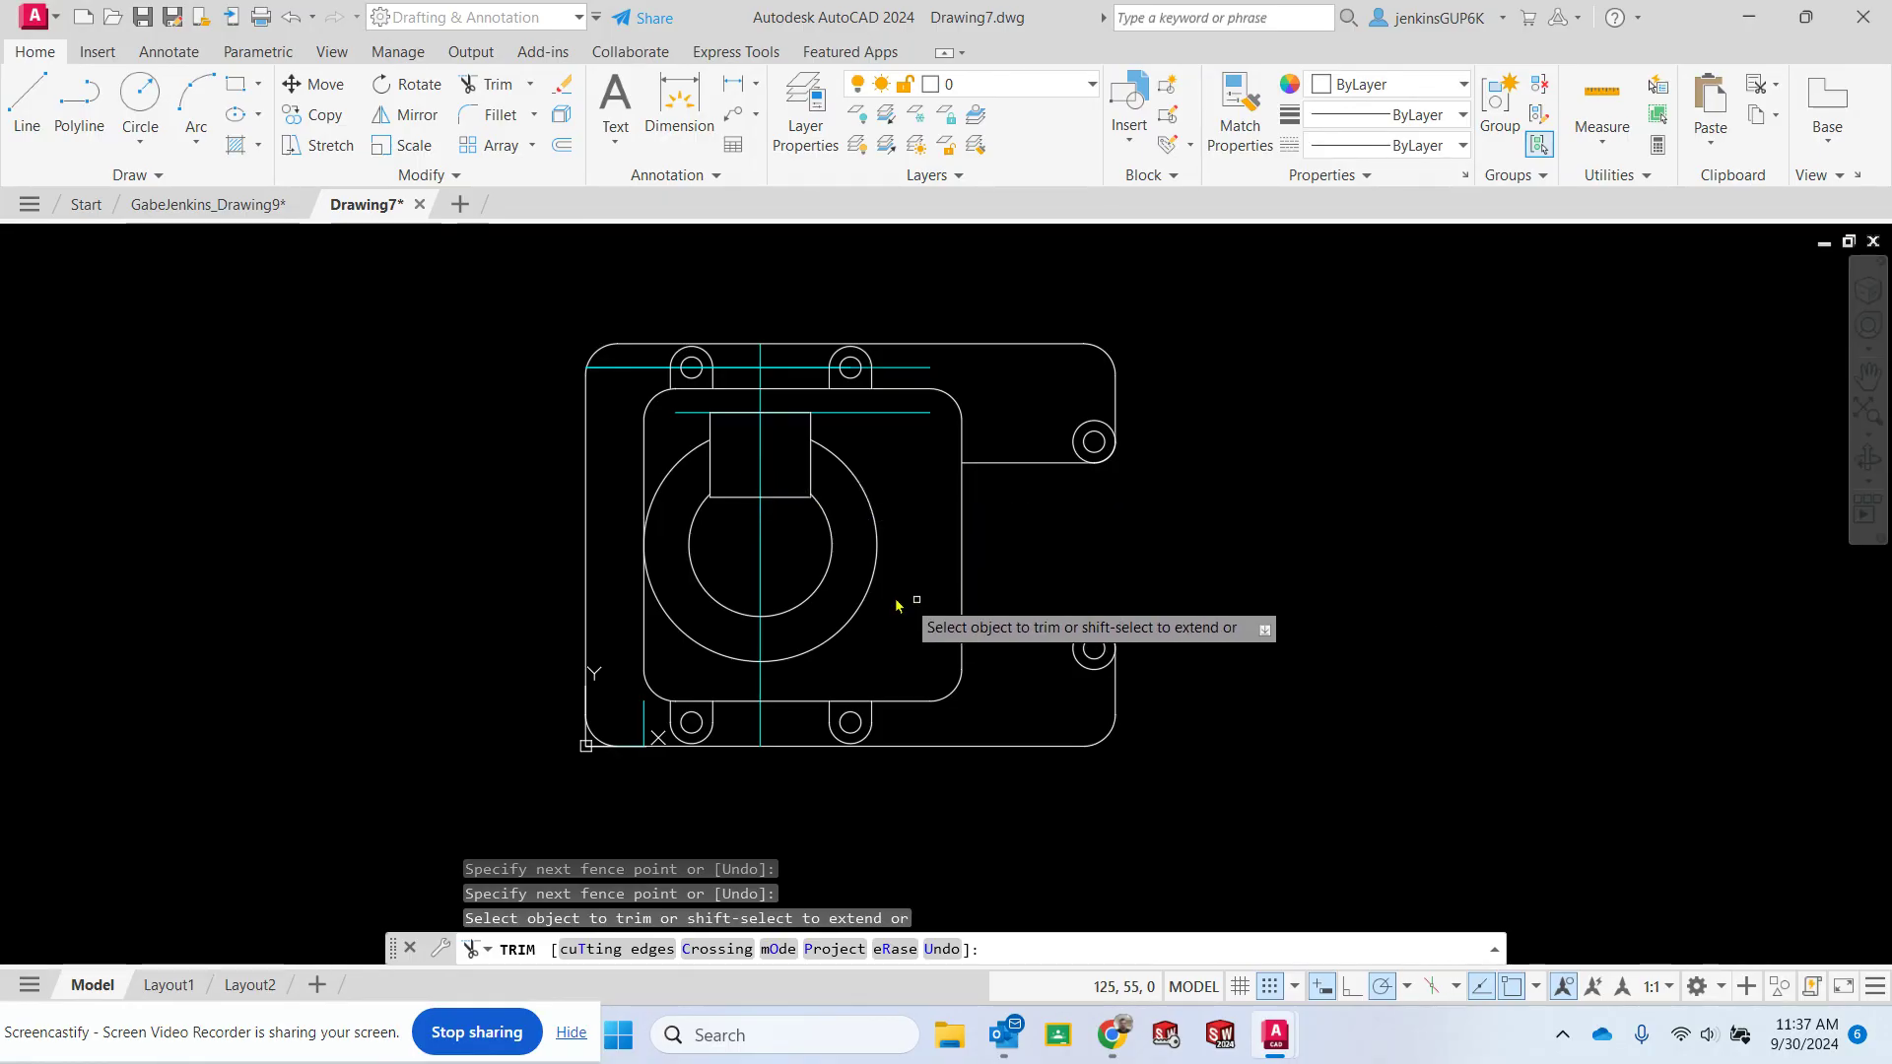
{"action": "scroll", "coordinate": [783, 542], "scroll_direction": "up", "scroll_amount": 2}
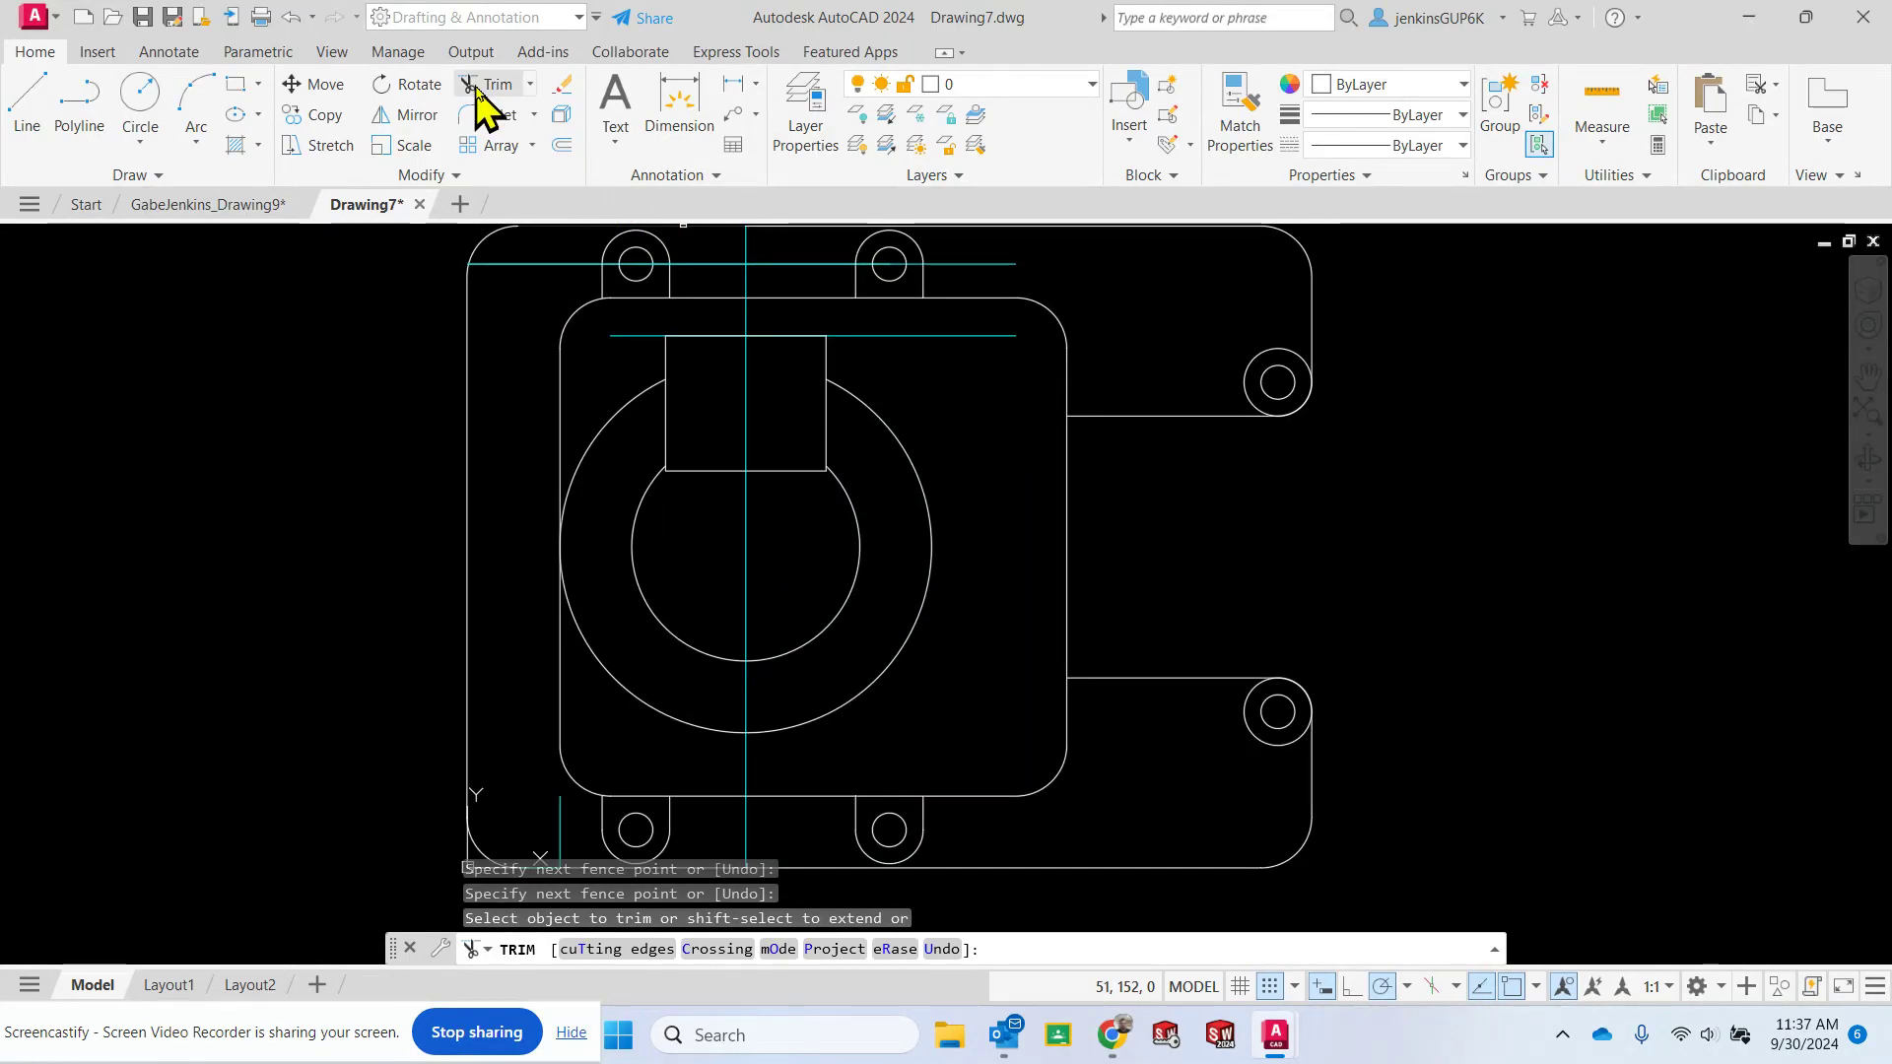
{"action": "left_click", "coordinate": [695, 533]}
{"action": "left_click", "coordinate": [707, 443]}
{"action": "key", "text": "Return"}
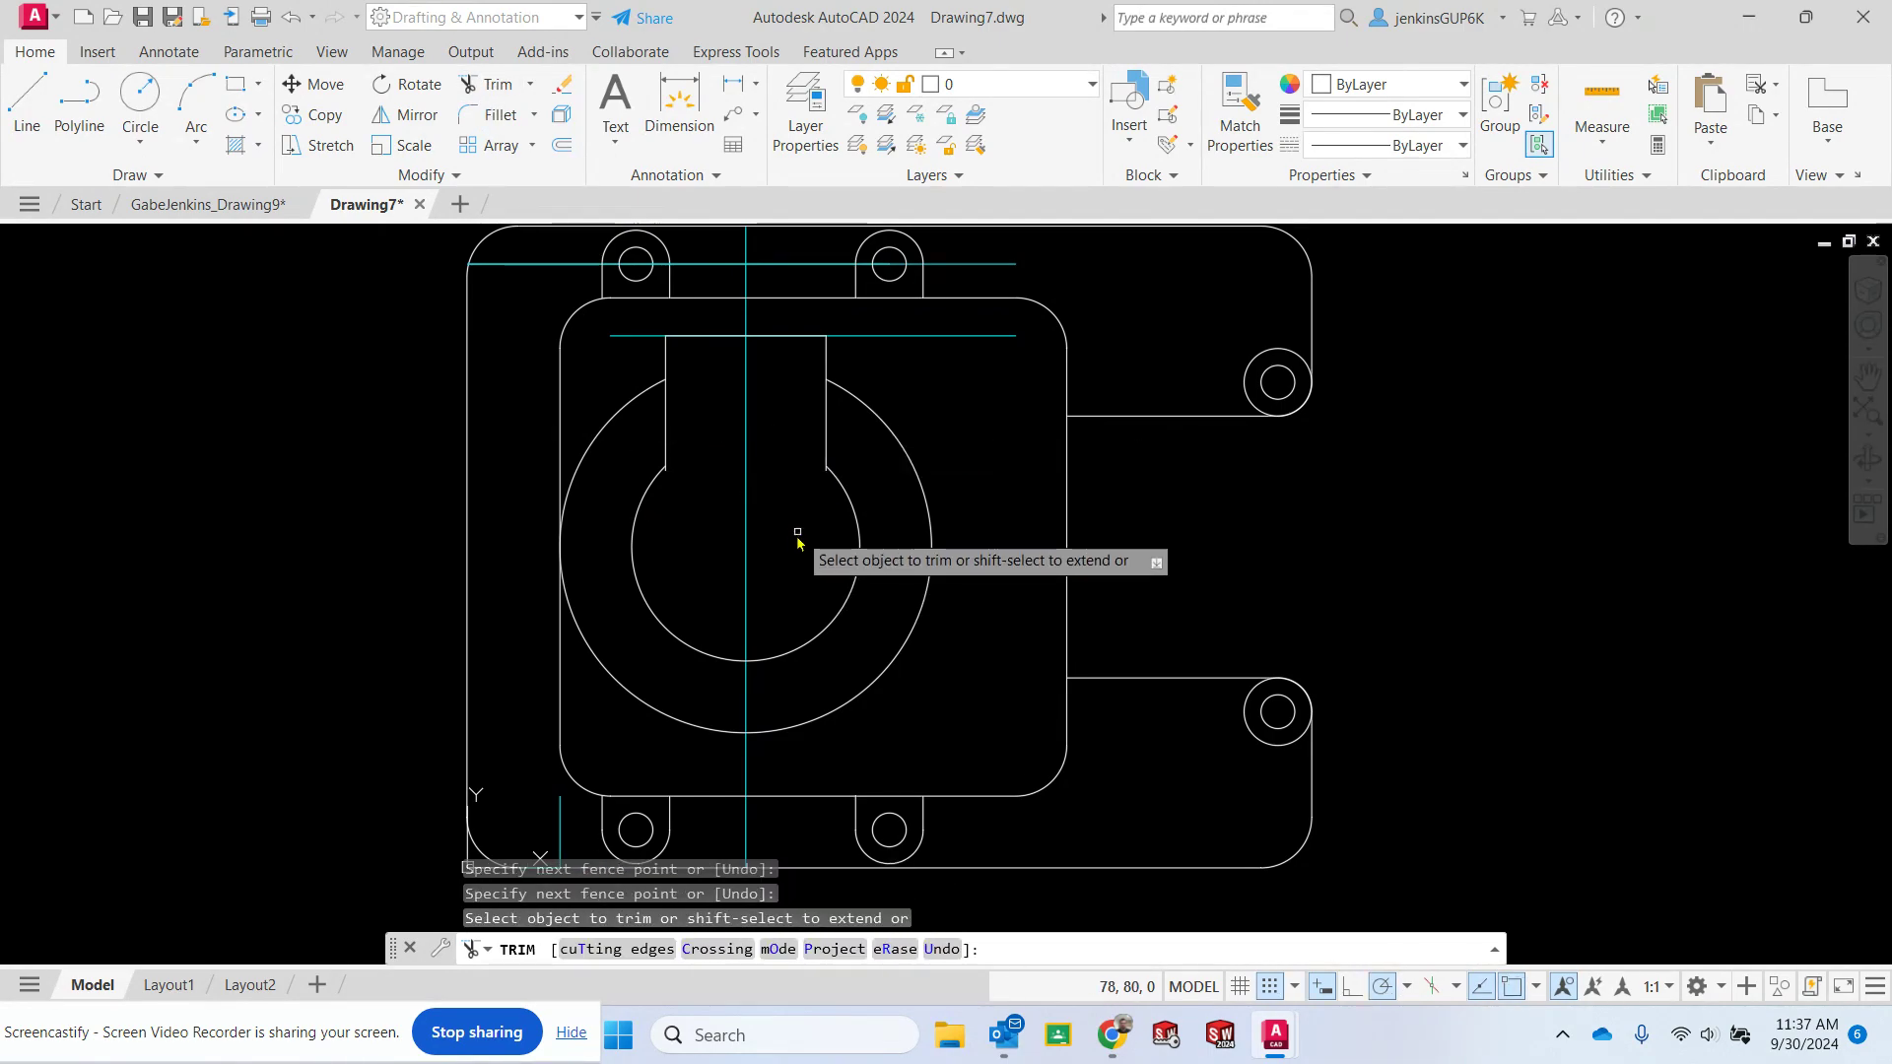
Turn off the Construction layer to hide the construction lines and end the Trim command.
{"action": "scroll", "coordinate": [843, 489], "scroll_direction": "up", "scroll_amount": 4}
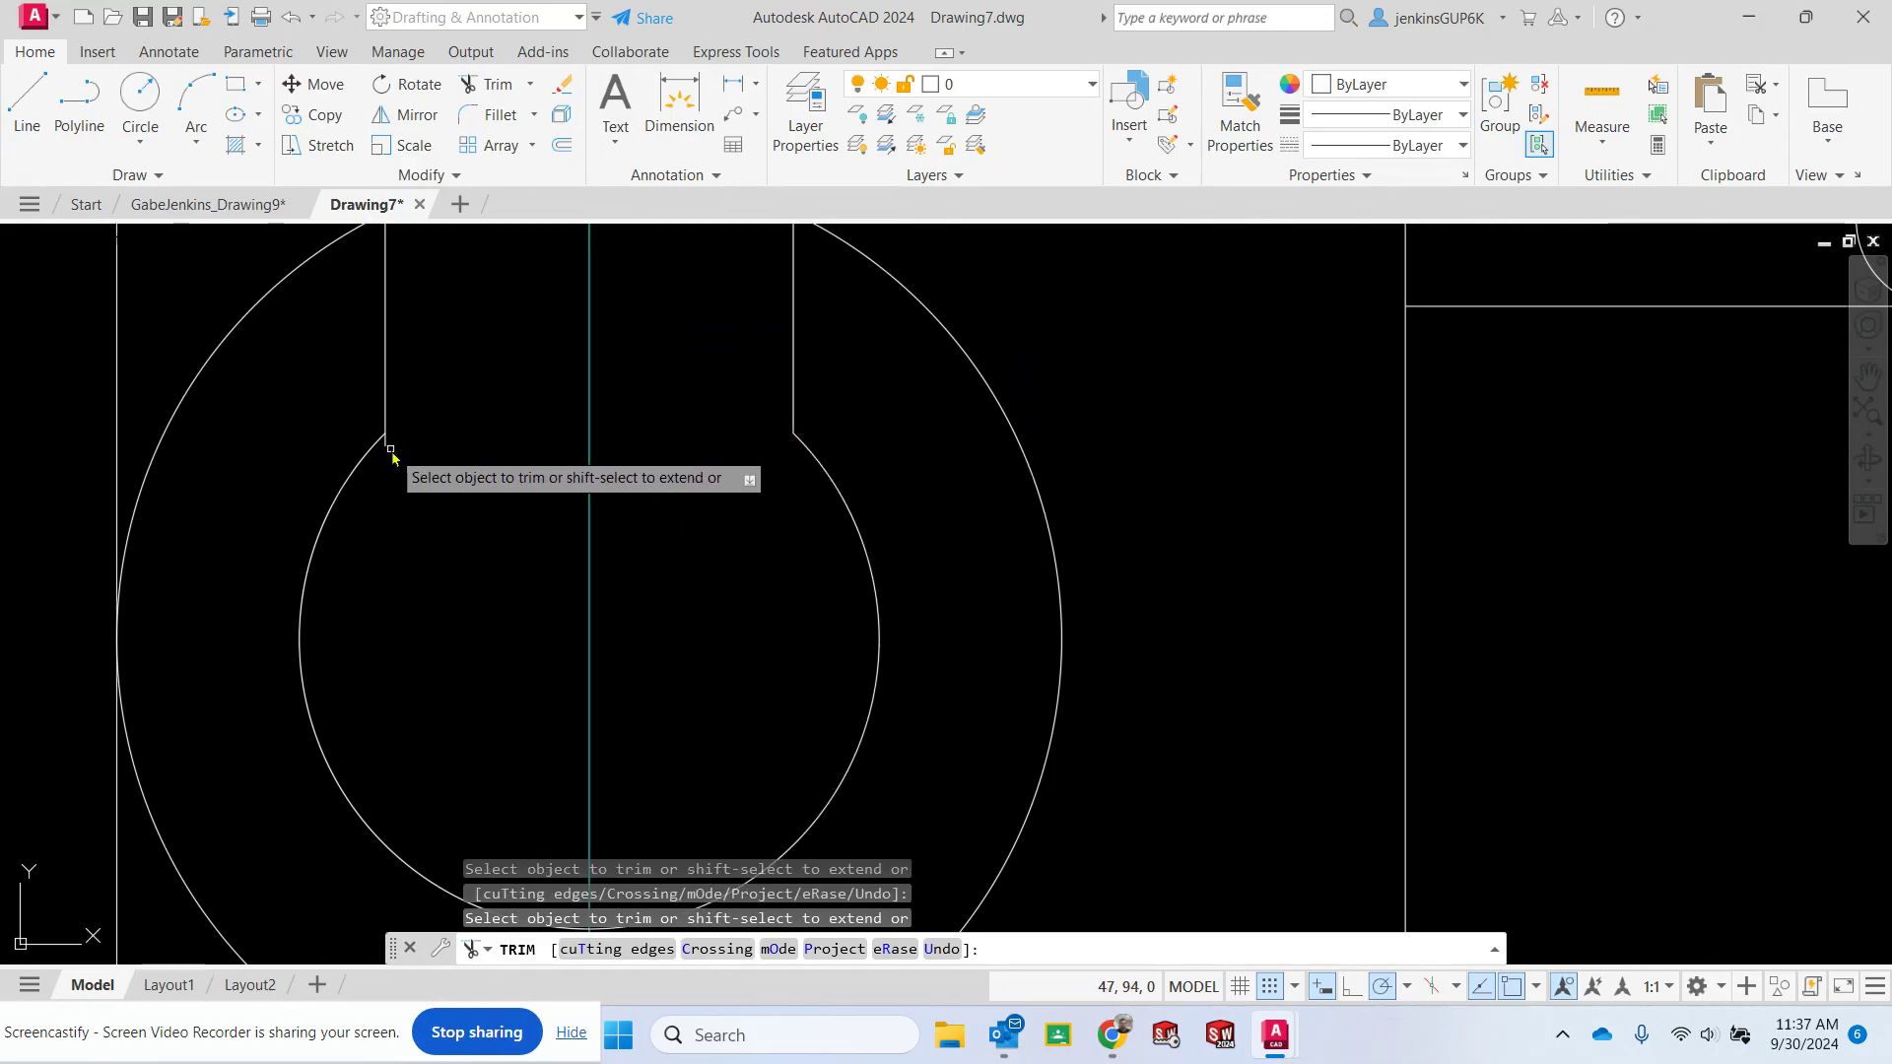
{"action": "scroll", "coordinate": [1258, 419], "scroll_direction": "down", "scroll_amount": 4}
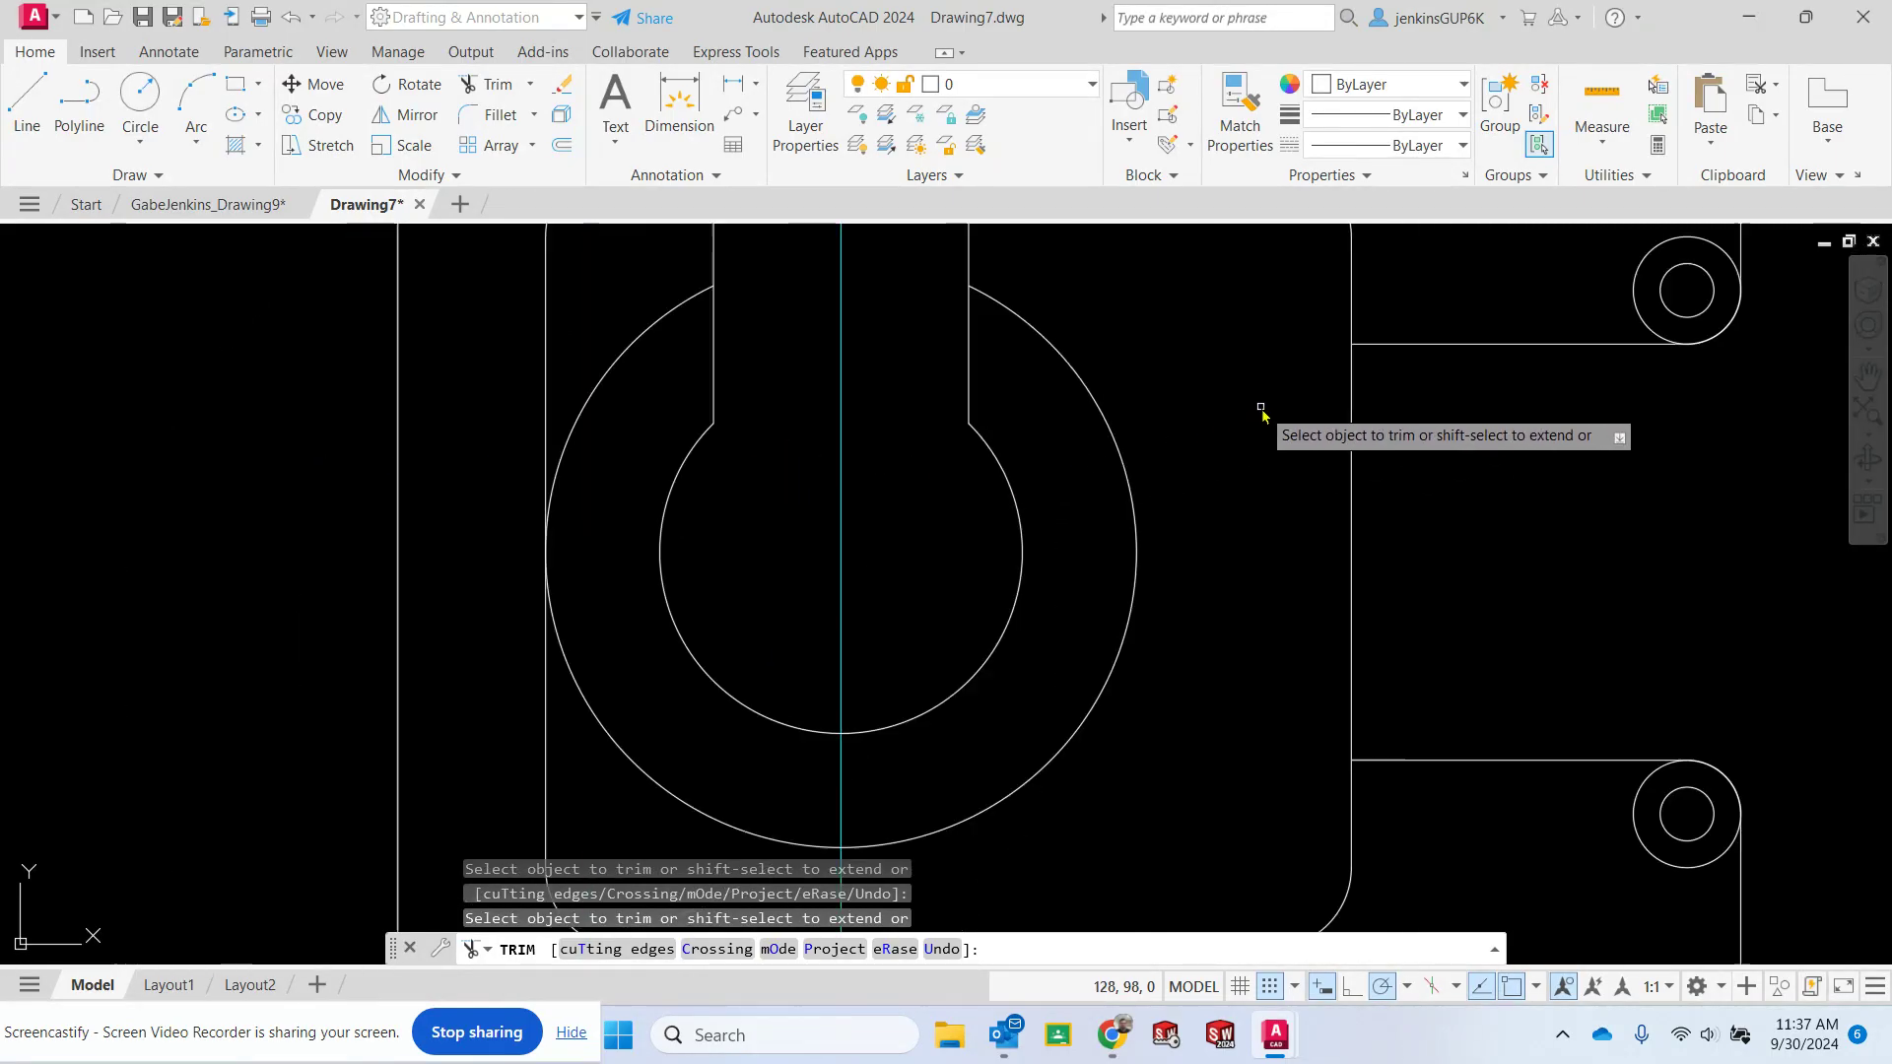
{"action": "middle_click_drag", "start_coordinate": [1255, 445], "coordinate": [1213, 571]}
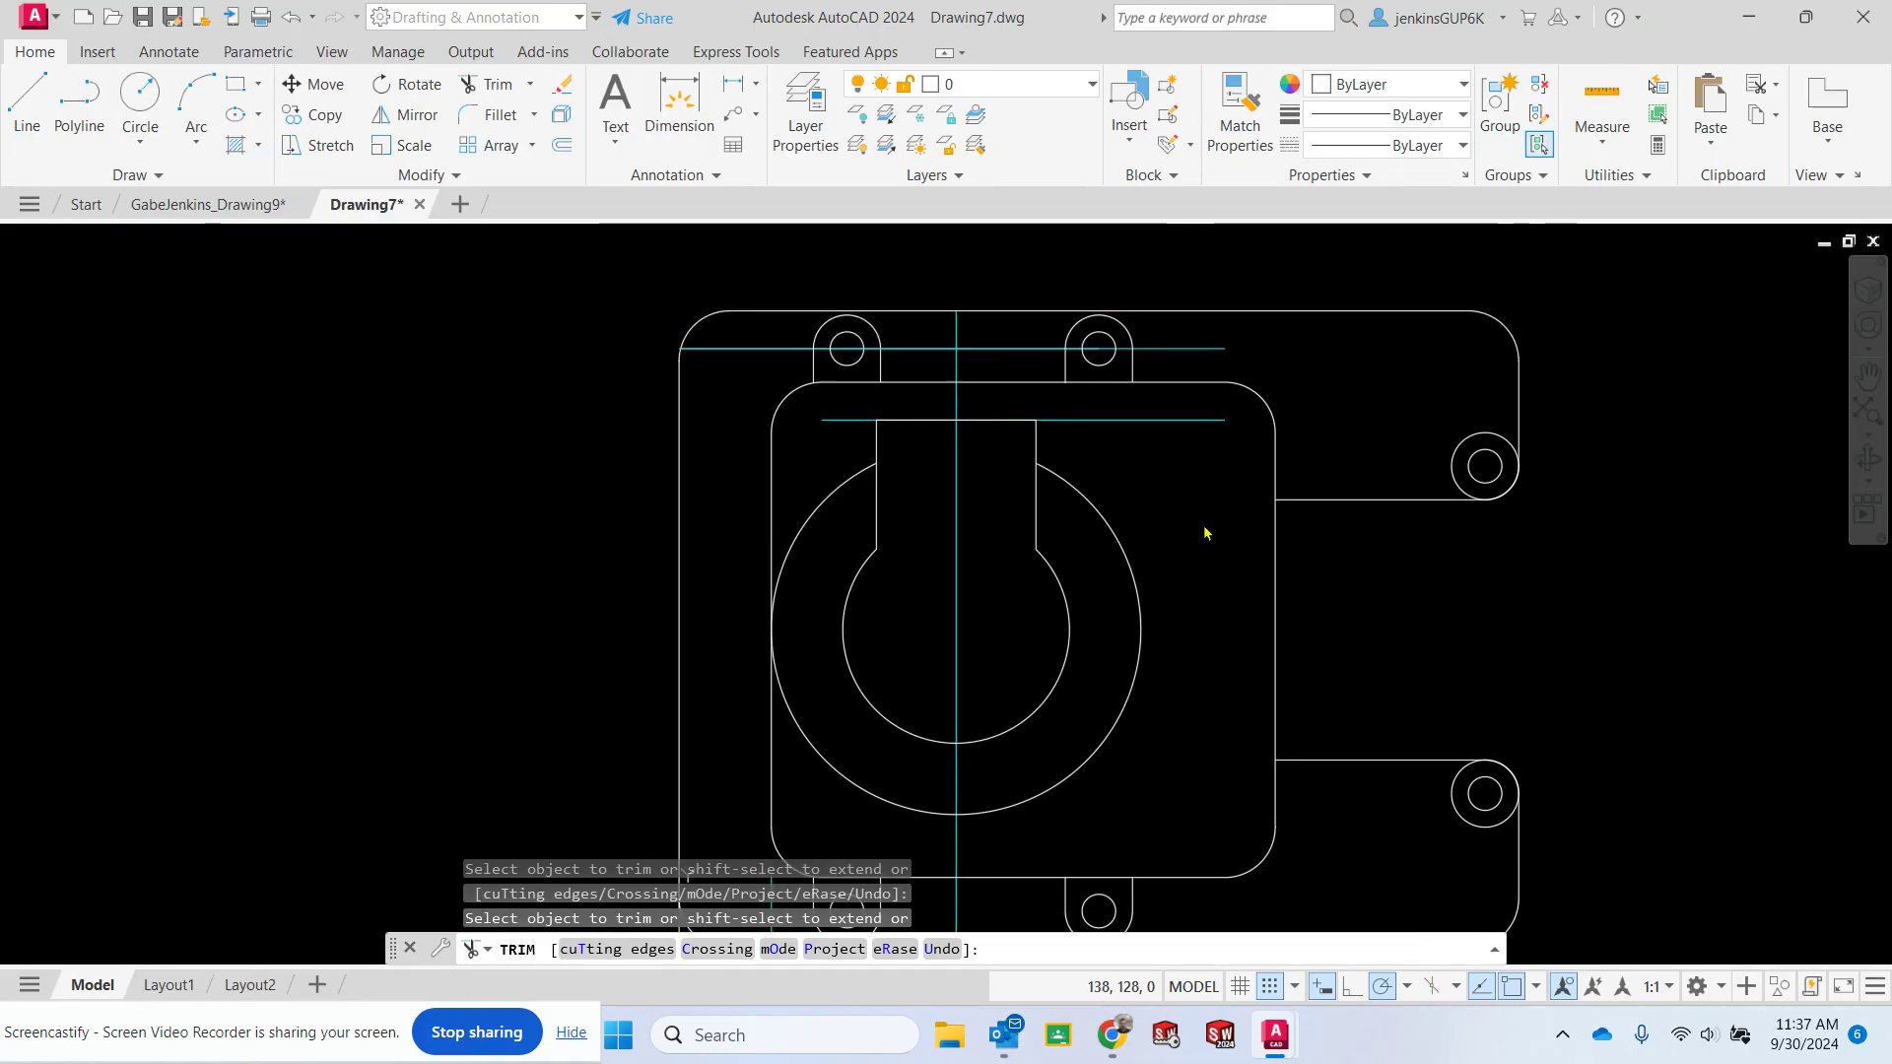
{"action": "left_click", "coordinate": [985, 84]}
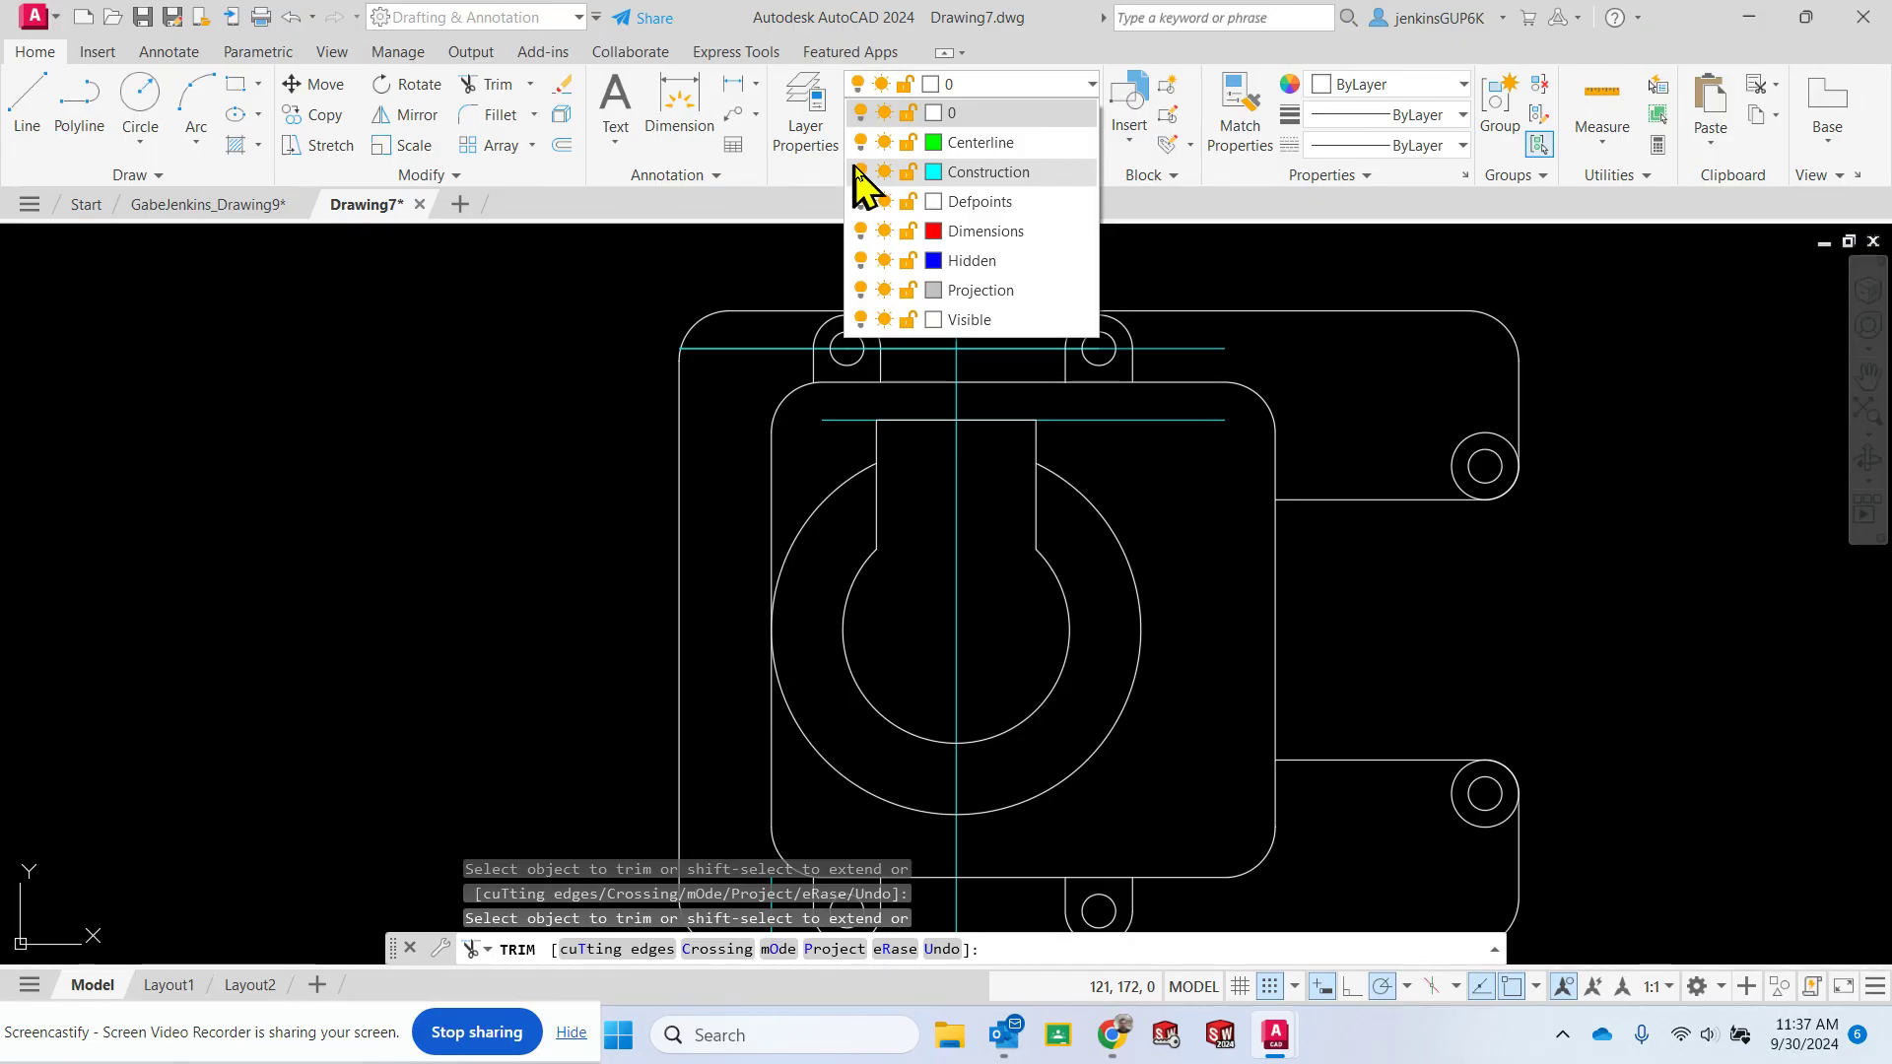
{"action": "left_click", "coordinate": [860, 173]}
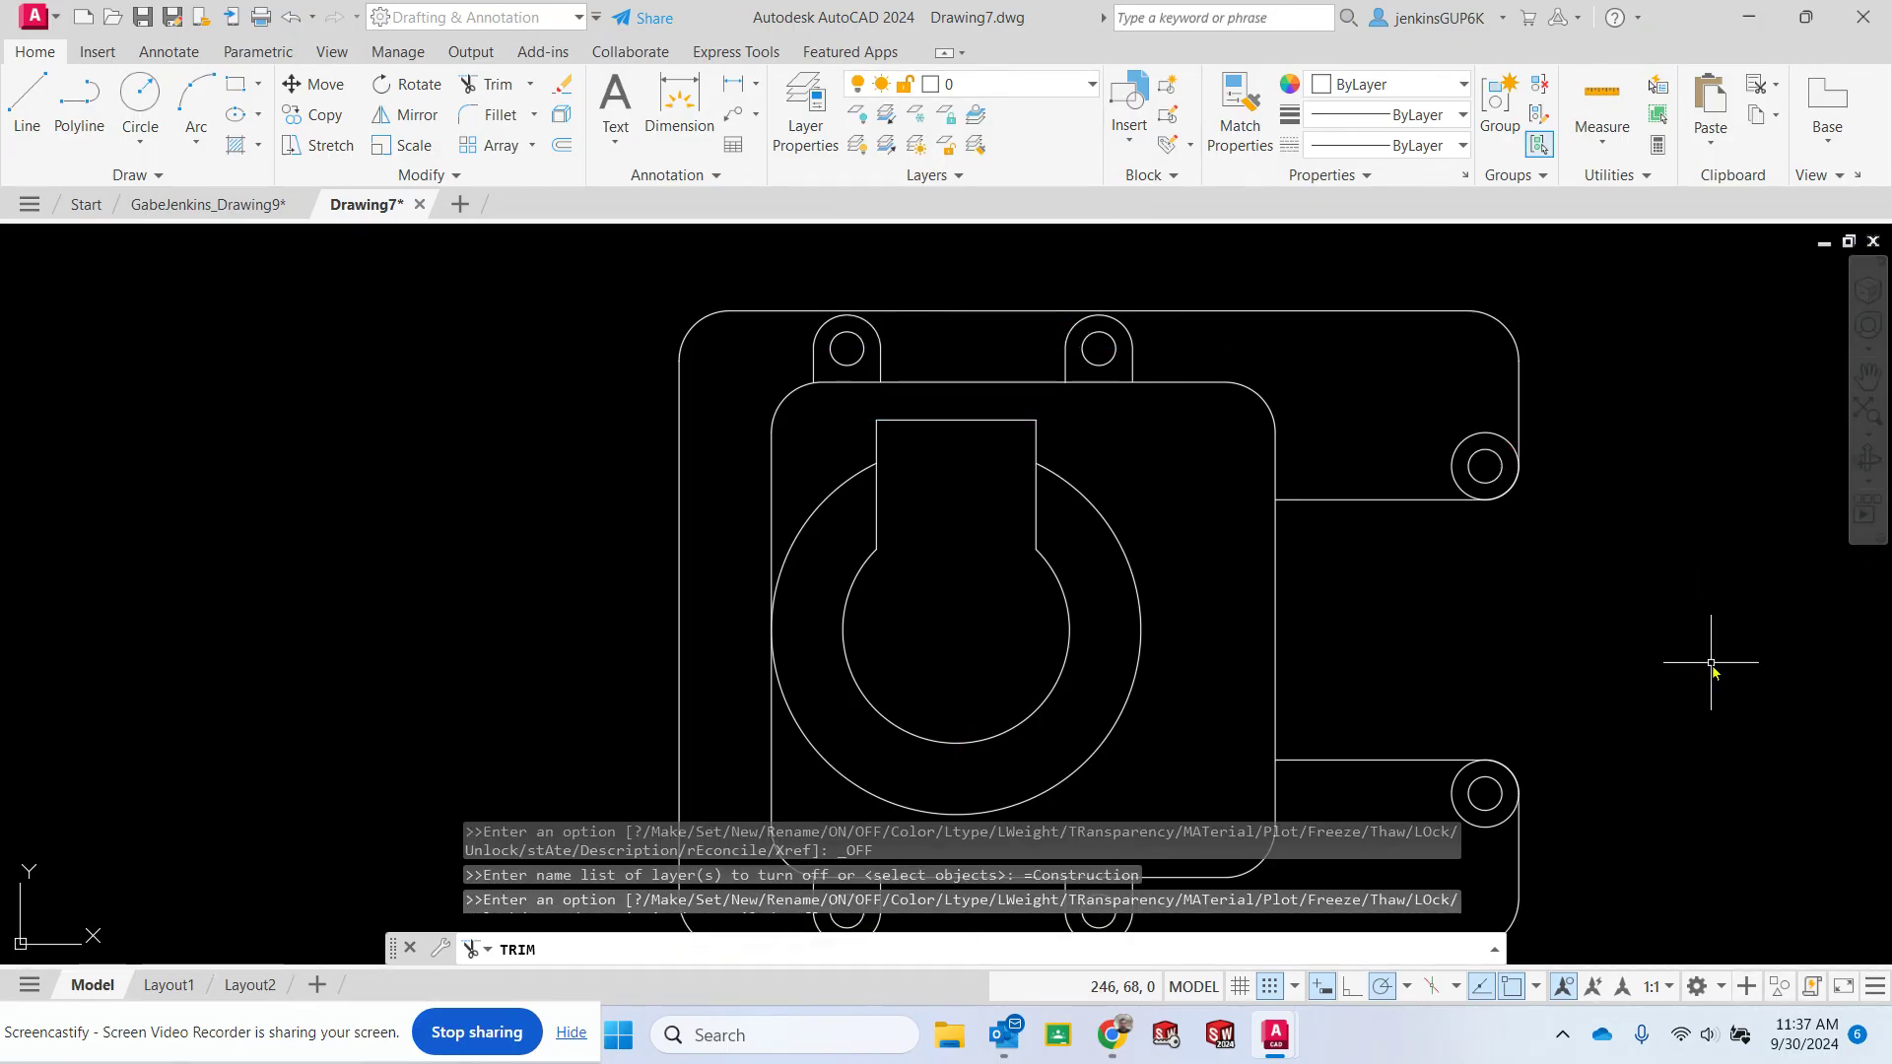
{"action": "key", "text": "Escape"}
{"action": "mouse_move", "coordinate": [1741, 625]}
{"action": "middle_mouse_down"}
{"action": "mouse_move", "coordinate": [1529, 506]}
{"action": "mouse_move", "coordinate": [1350, 538]}
{"action": "middle_mouse_up"}
{"action": "scroll", "coordinate": [1528, 506], "scroll_direction": "down", "scroll_amount": 2}
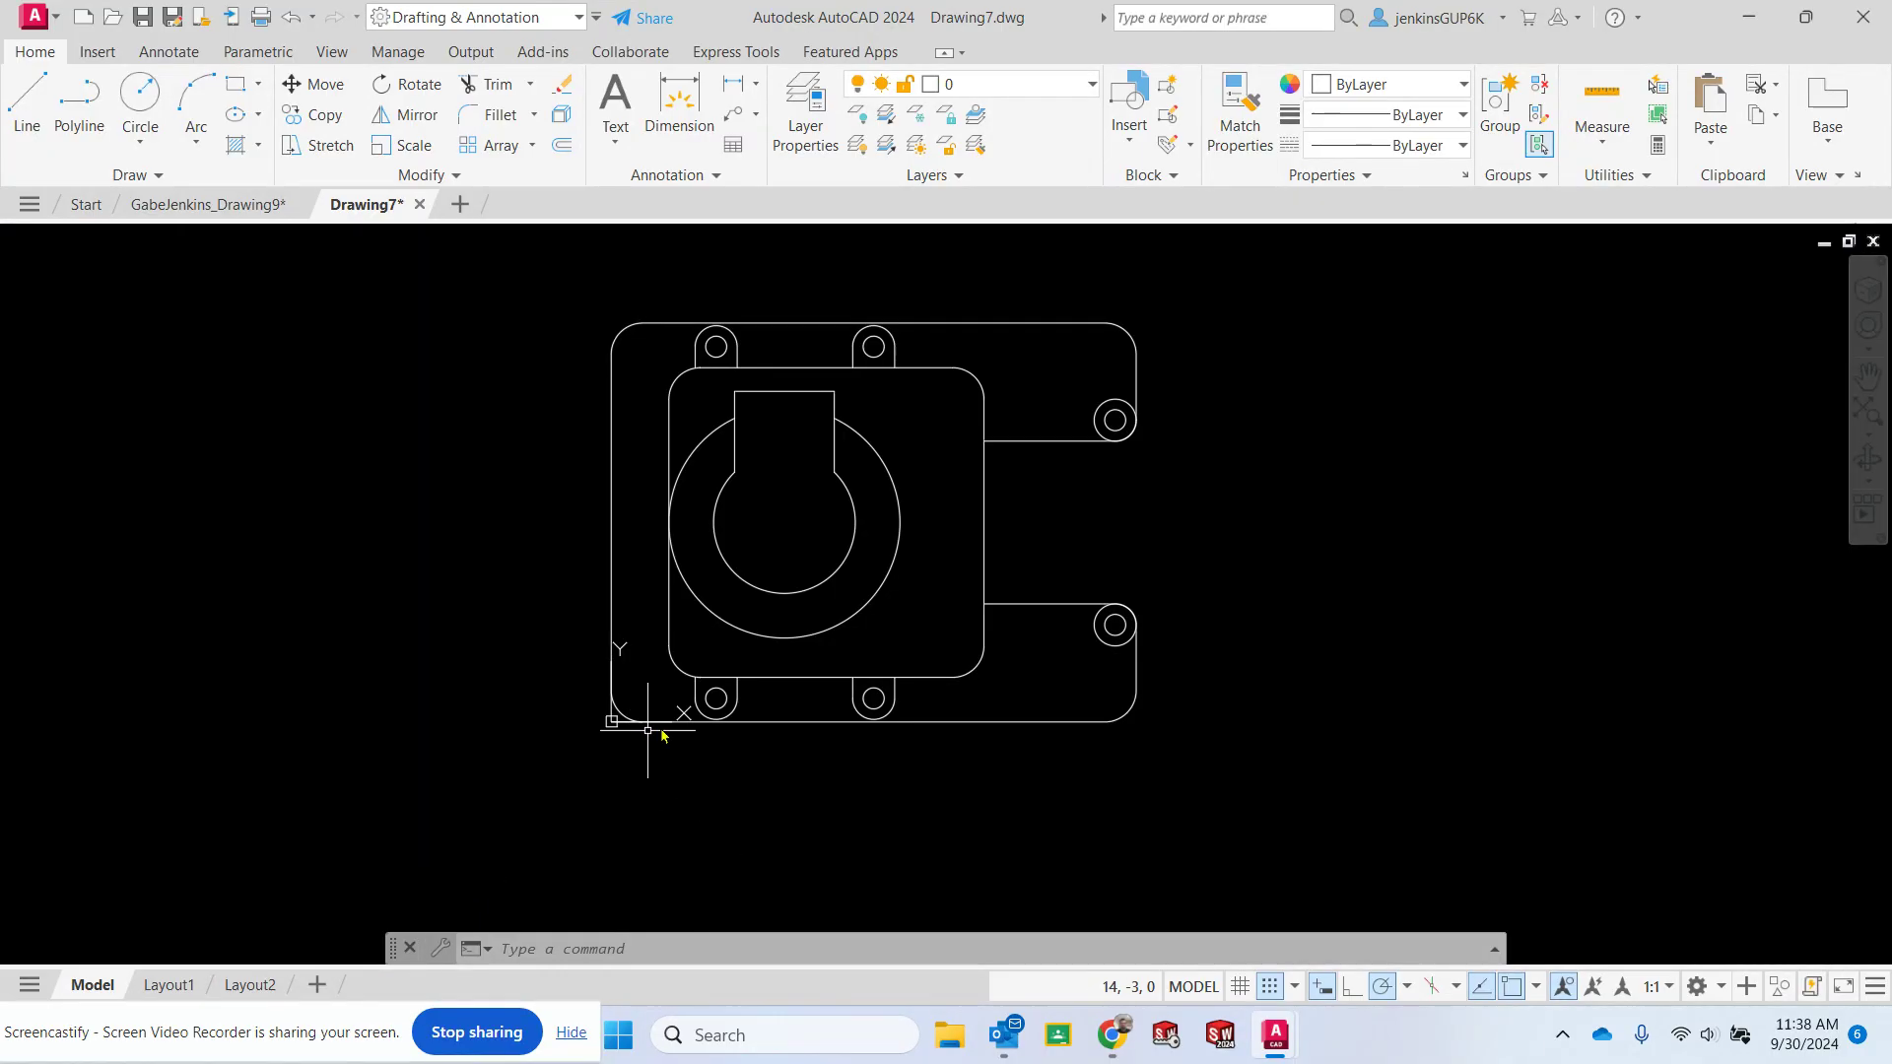
{"action": "scroll", "coordinate": [648, 730], "scroll_direction": "up", "scroll_amount": 4}
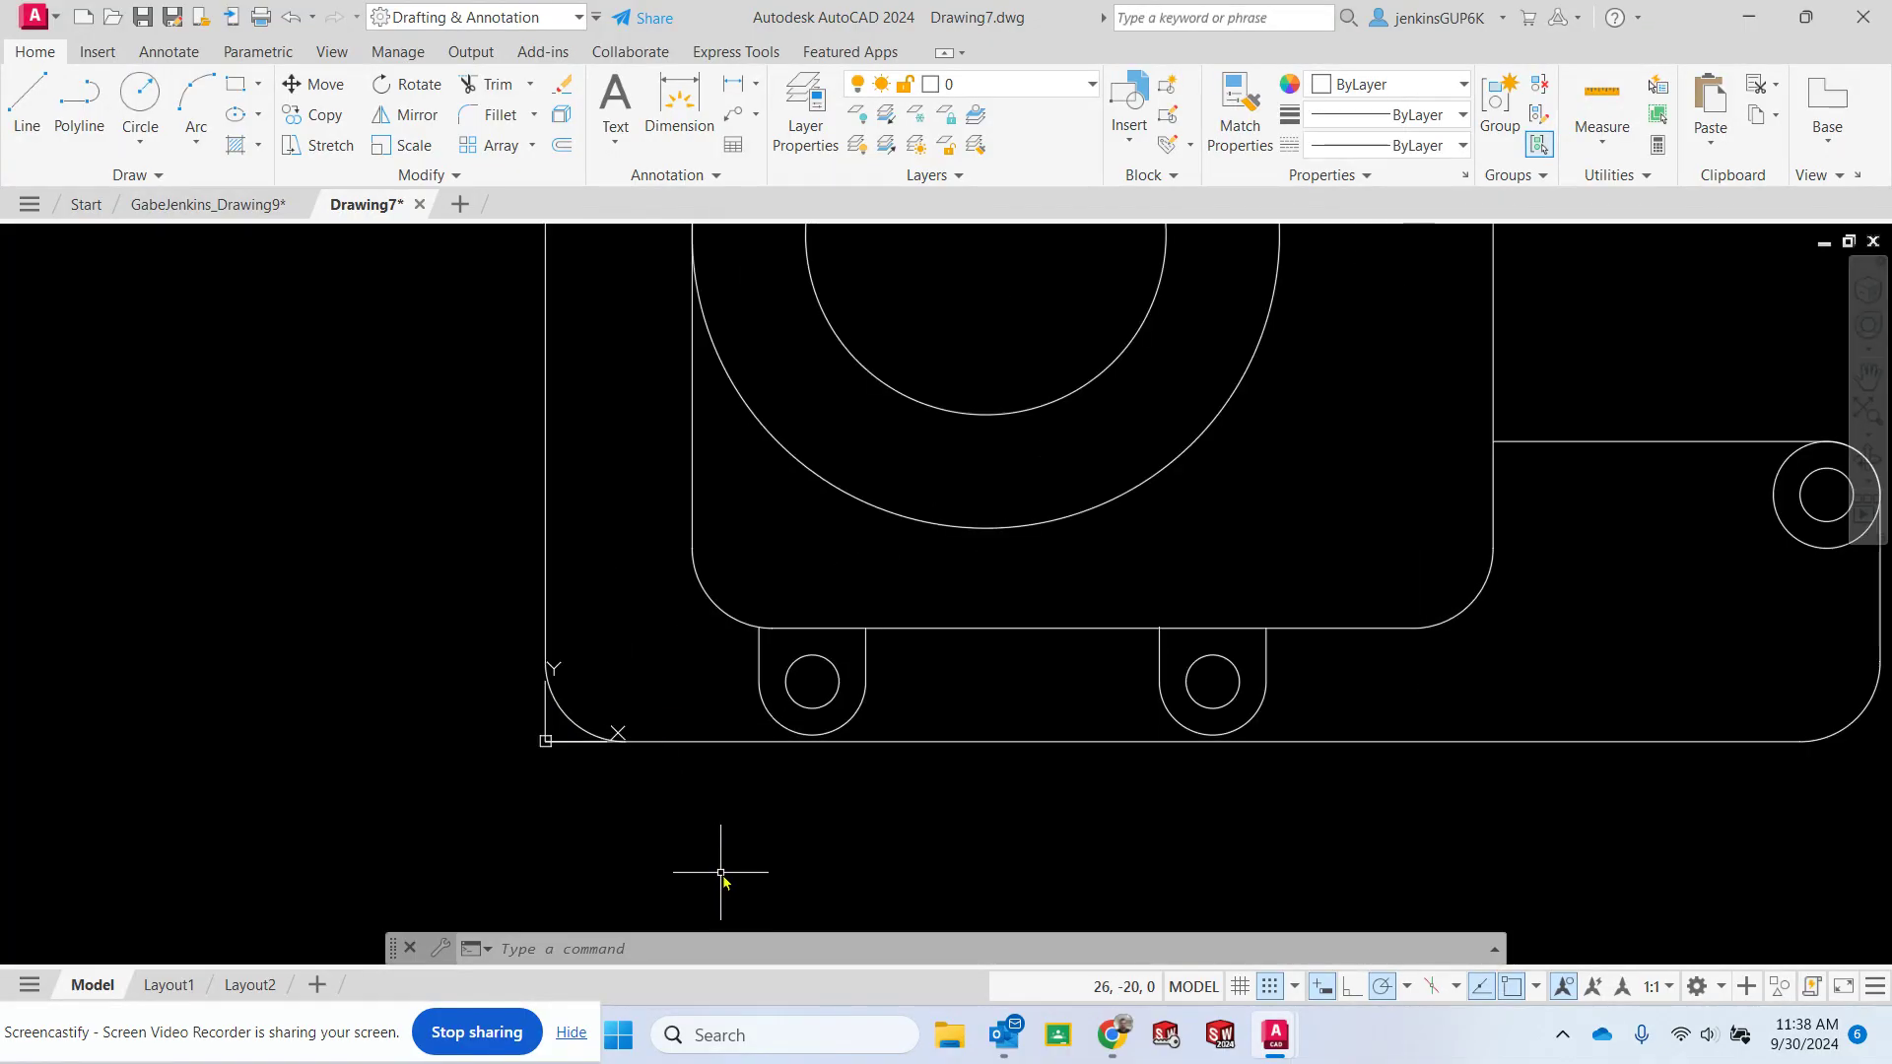
{"action": "scroll", "coordinate": [779, 818], "scroll_direction": "down", "scroll_amount": 4}
{"action": "middle_click_drag", "start_coordinate": [1081, 515], "coordinate": [1002, 537]}
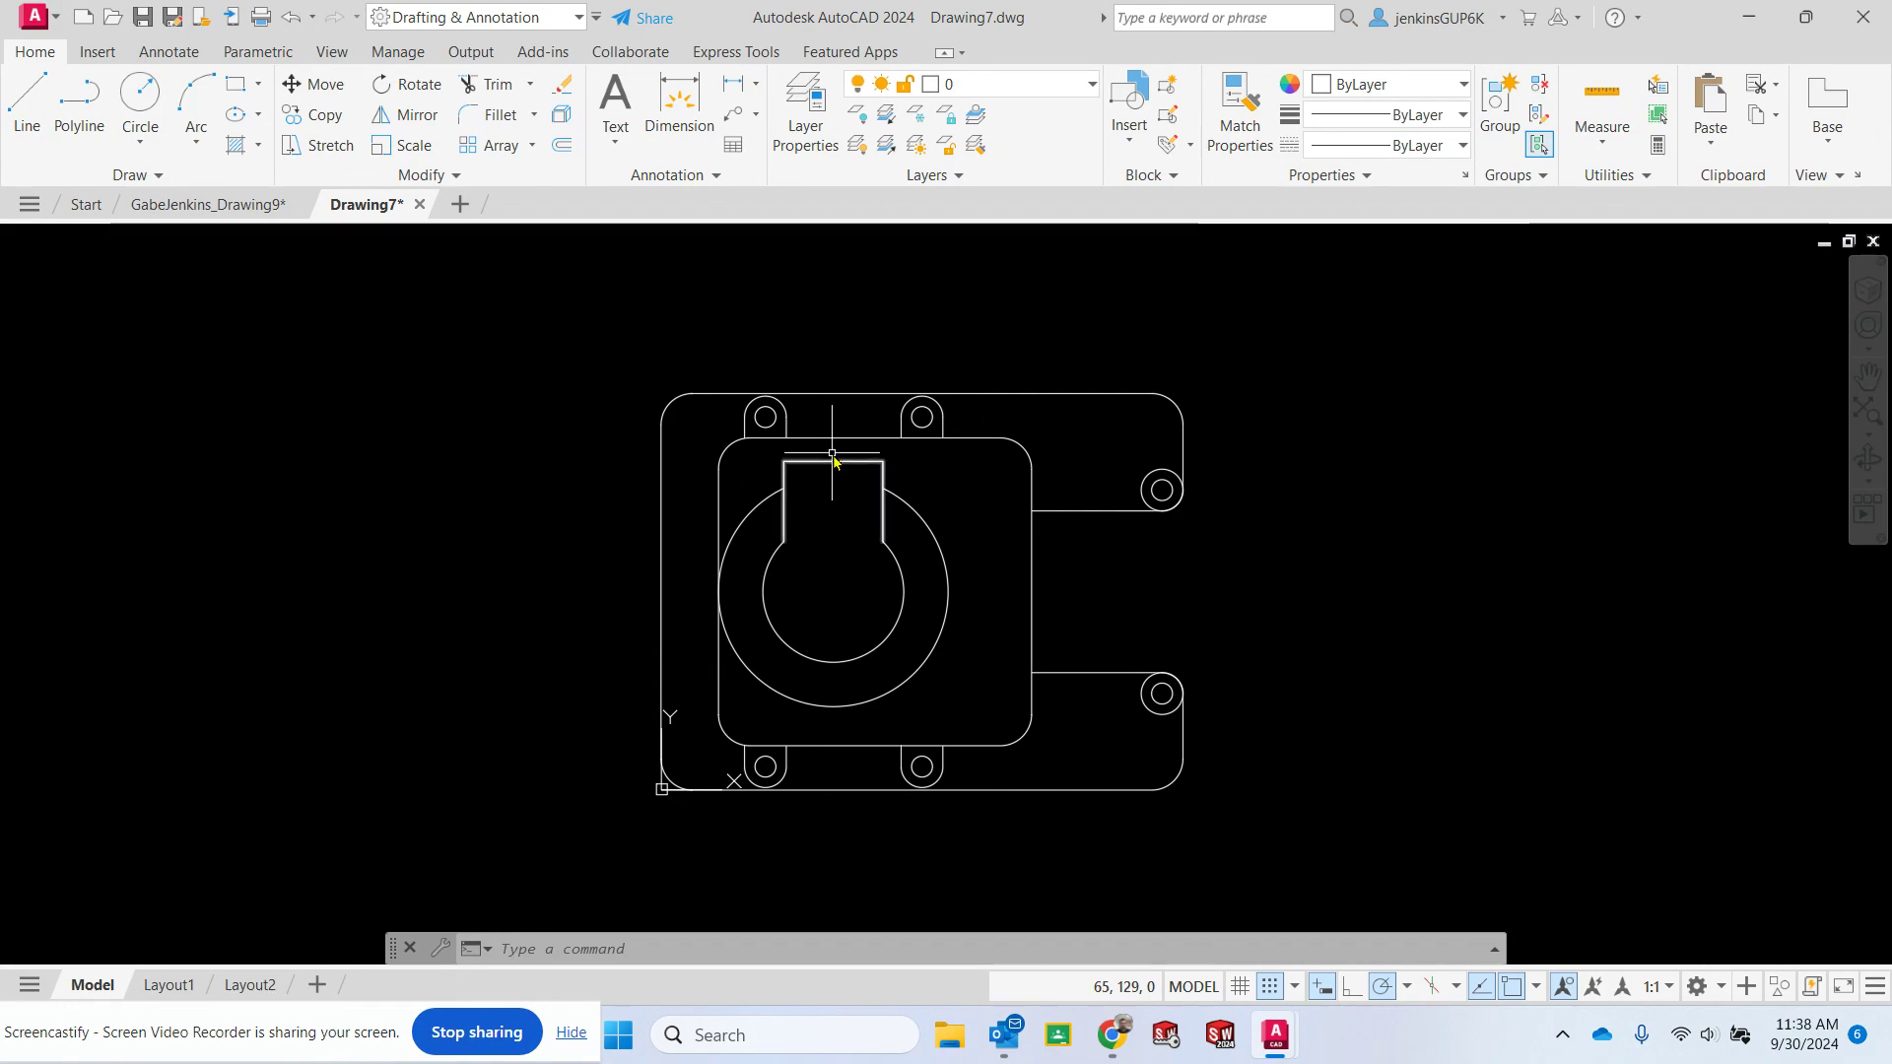